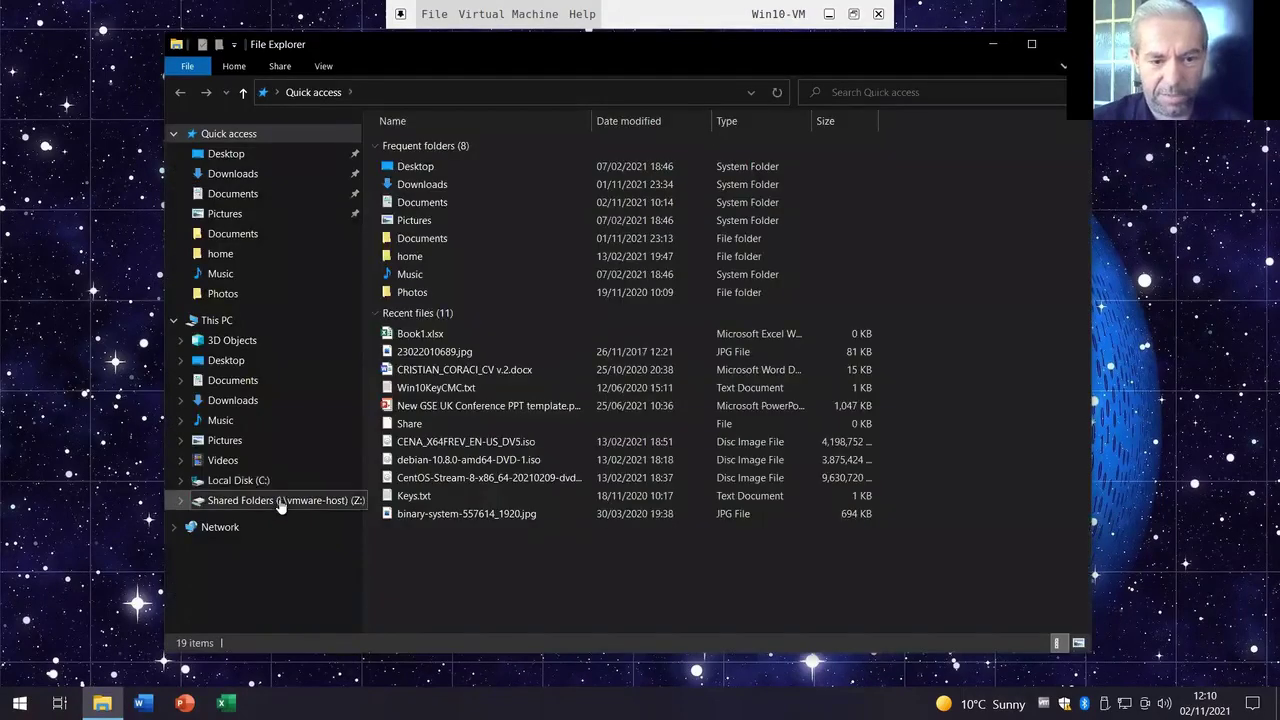
Step: Browse the Z: drive through Share, the user folder and MultimediaFiles into Photos (103 items)
left_click(281, 502)
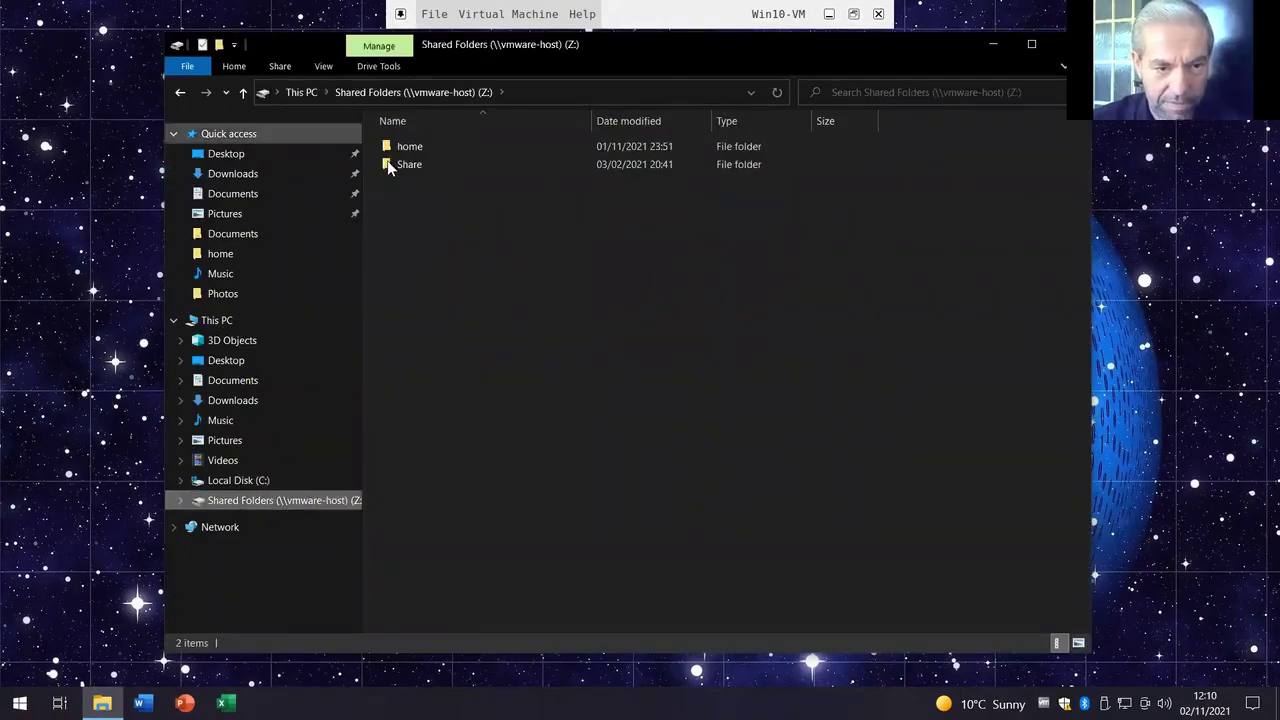
left_click(388, 164)
double_click(387, 162)
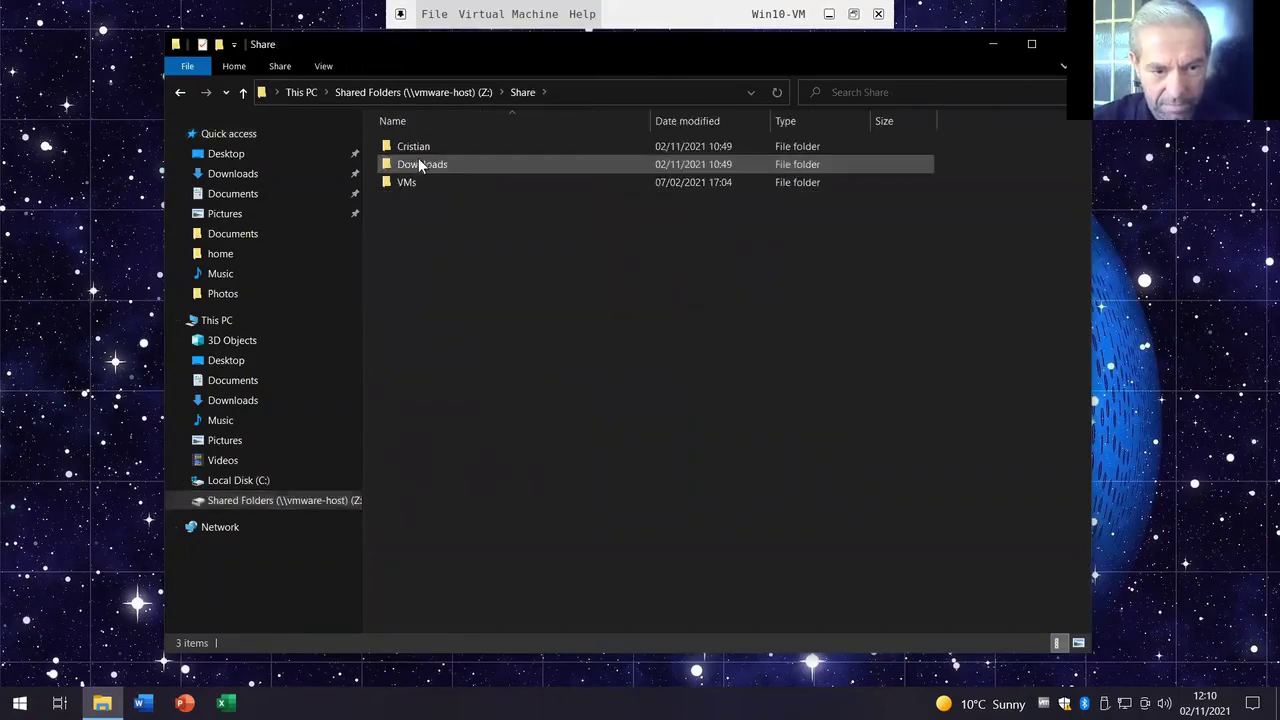
left_click(416, 145)
double_click(416, 145)
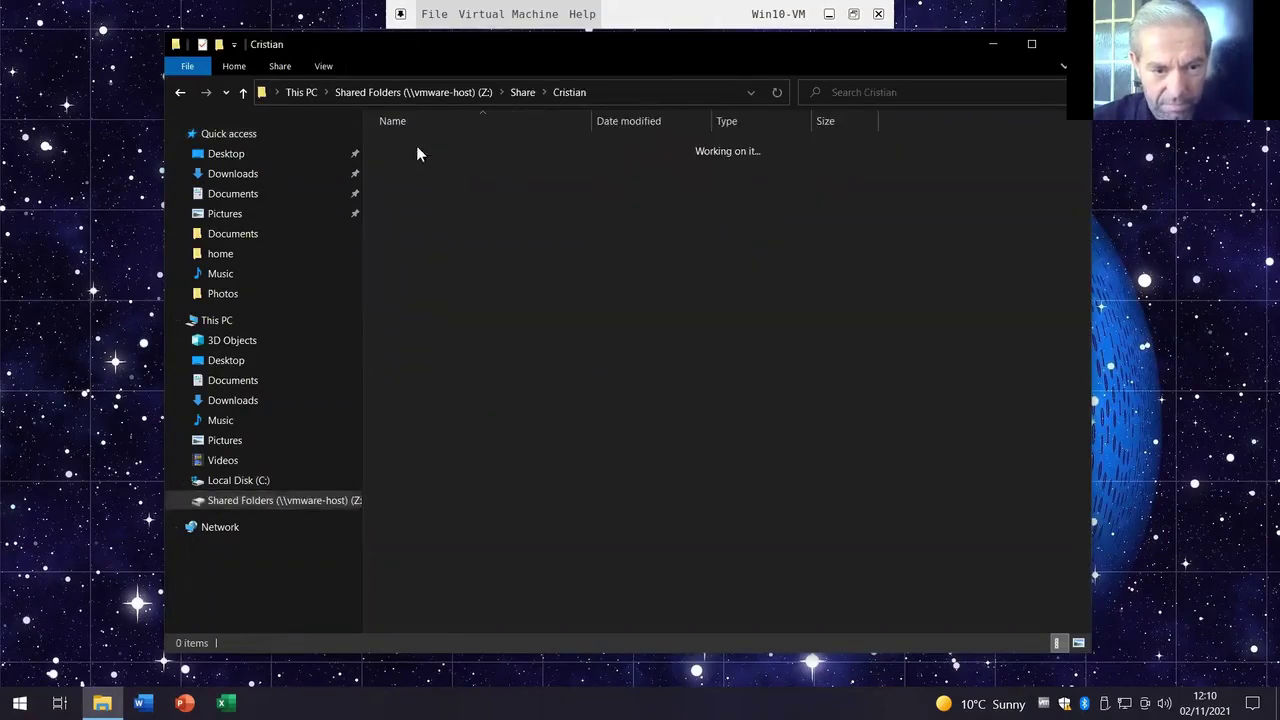
left_click(450, 163)
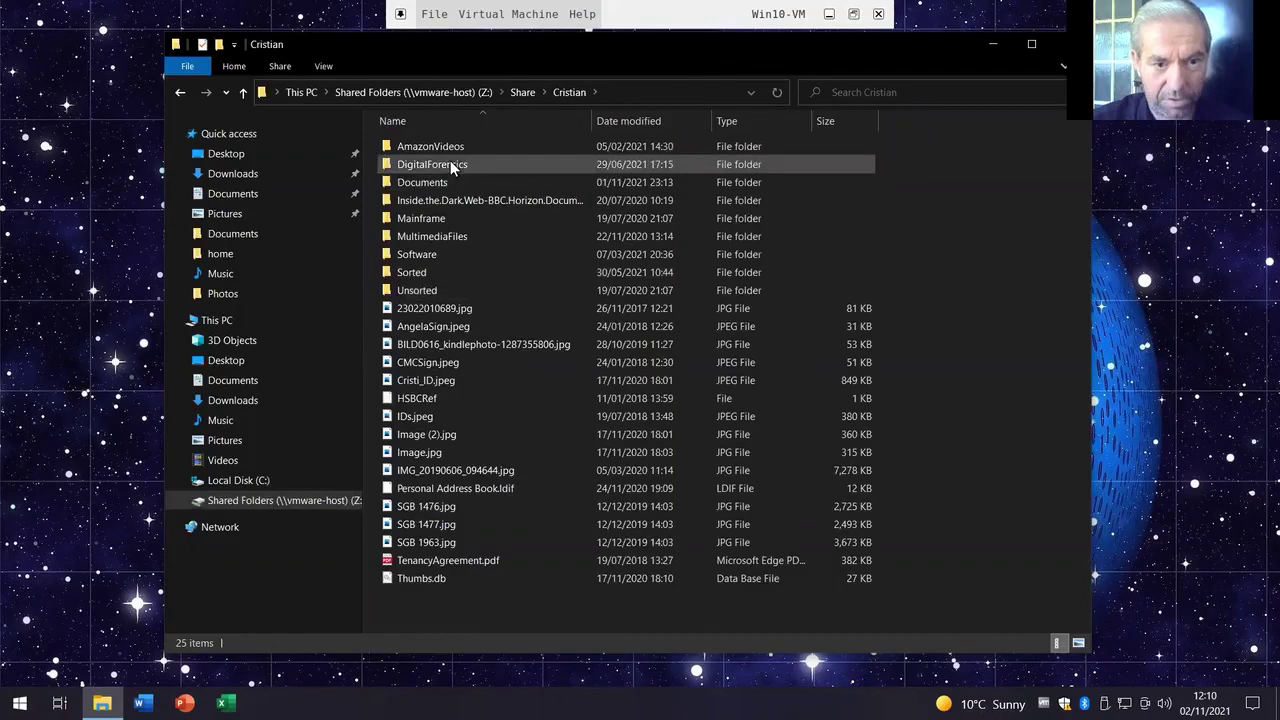
double_click(450, 164)
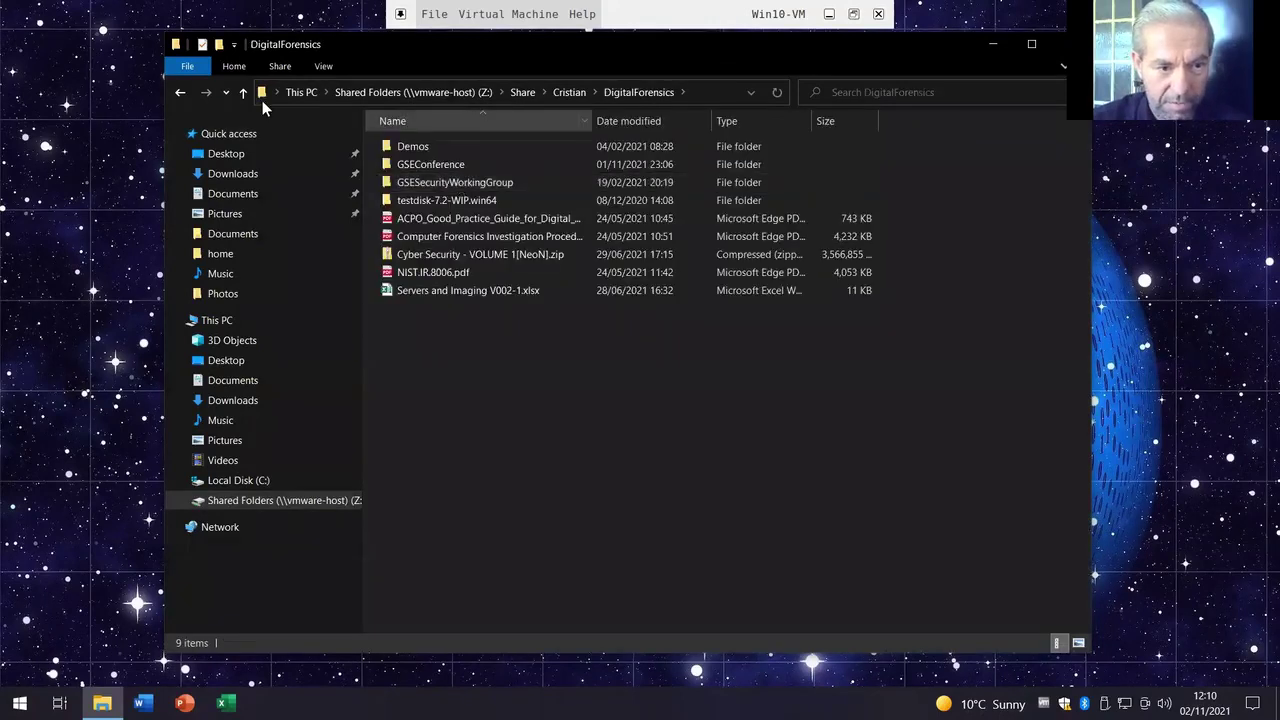
key("alt+Up")
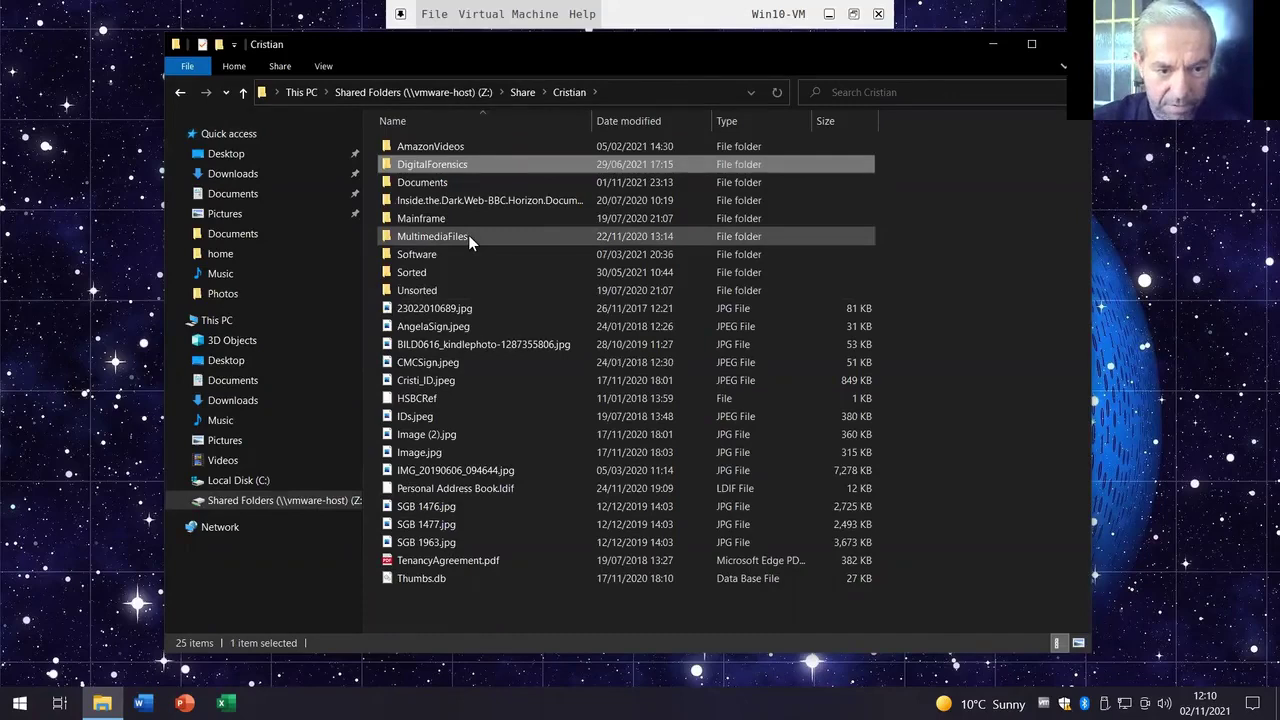
double_click(468, 235)
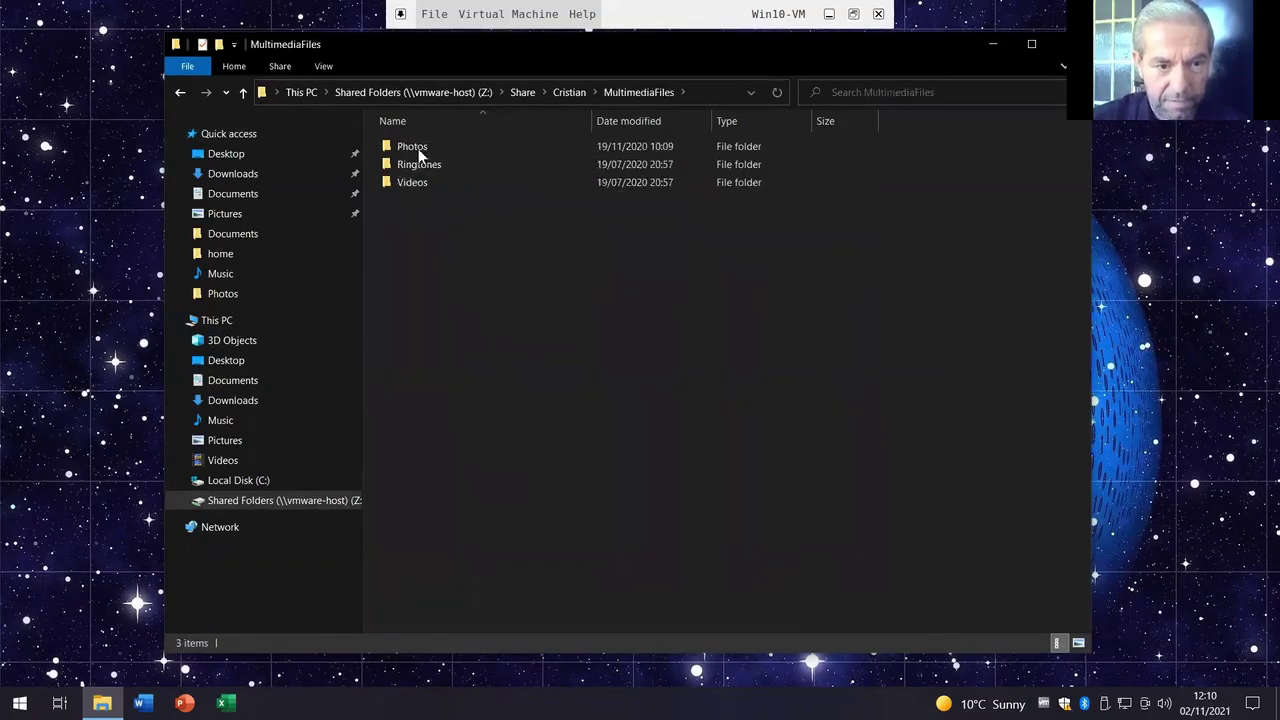
double_click(415, 147)
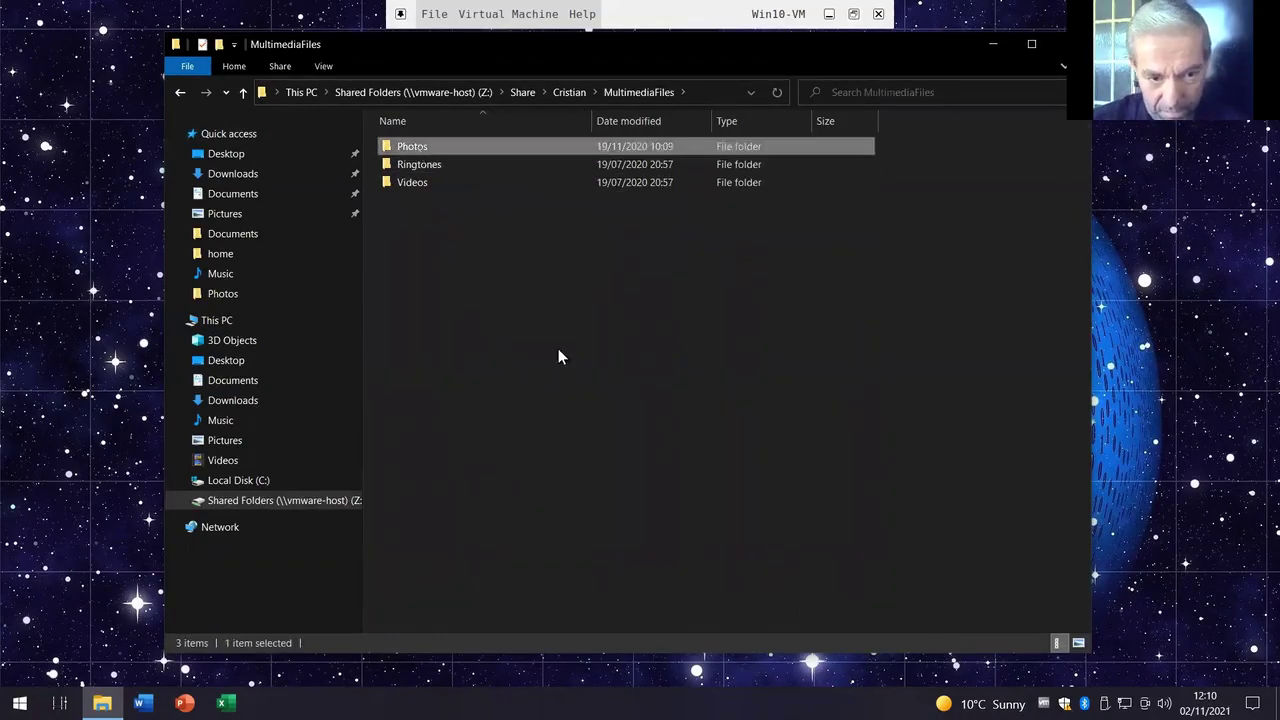
left_click(424, 167)
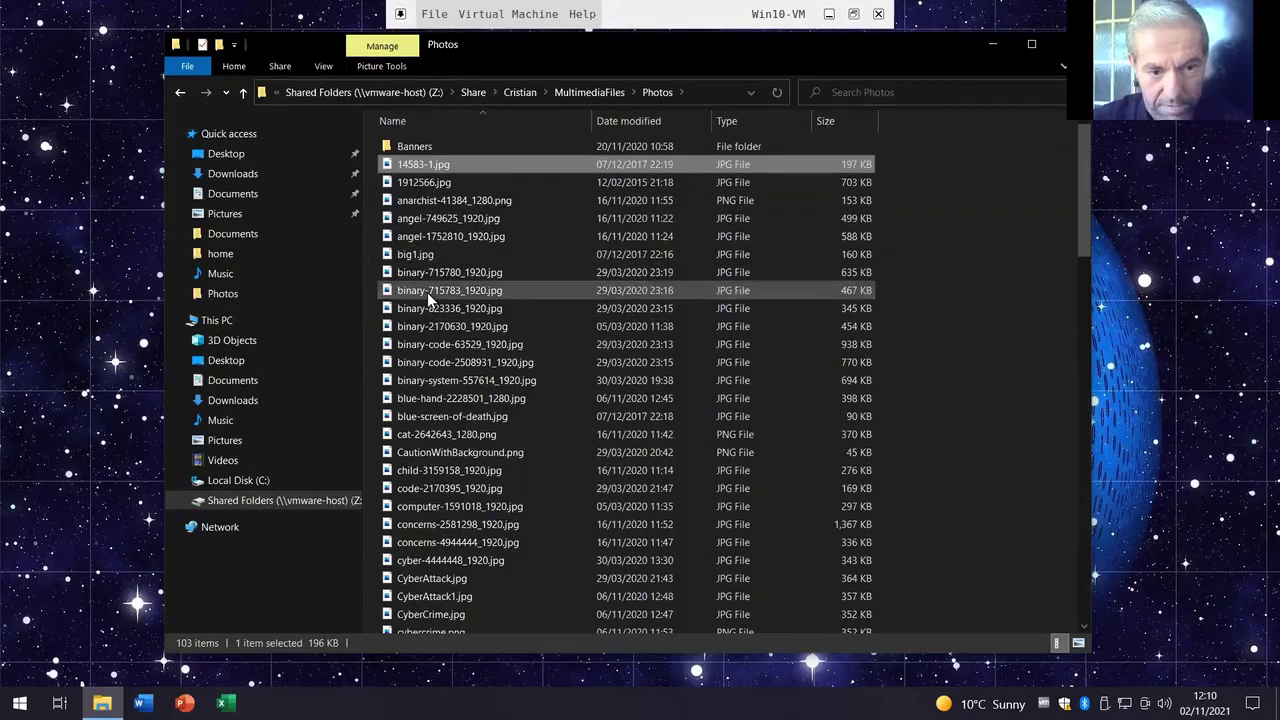
Step: Zip the eight images from 14583-1.jpg to binary-715783_1920.jpg into Photos.zip with 7-Zip
left_click(430, 292, "shift")
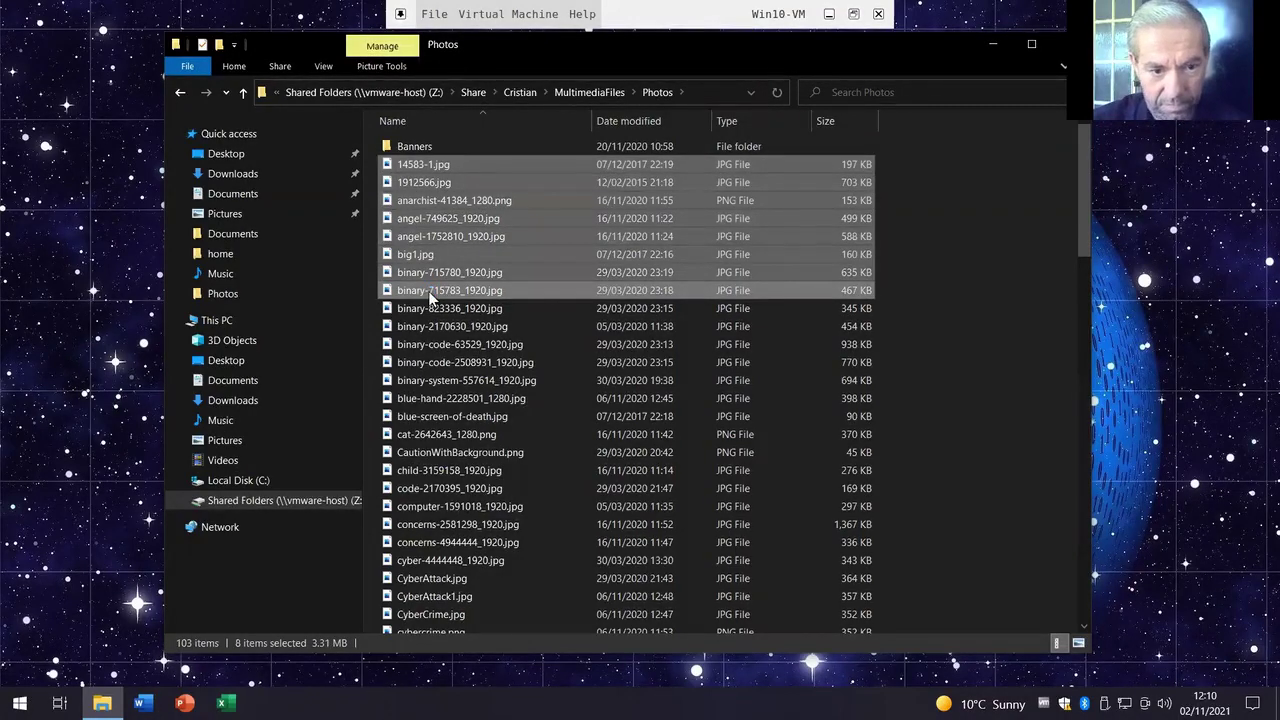
right_click(430, 292)
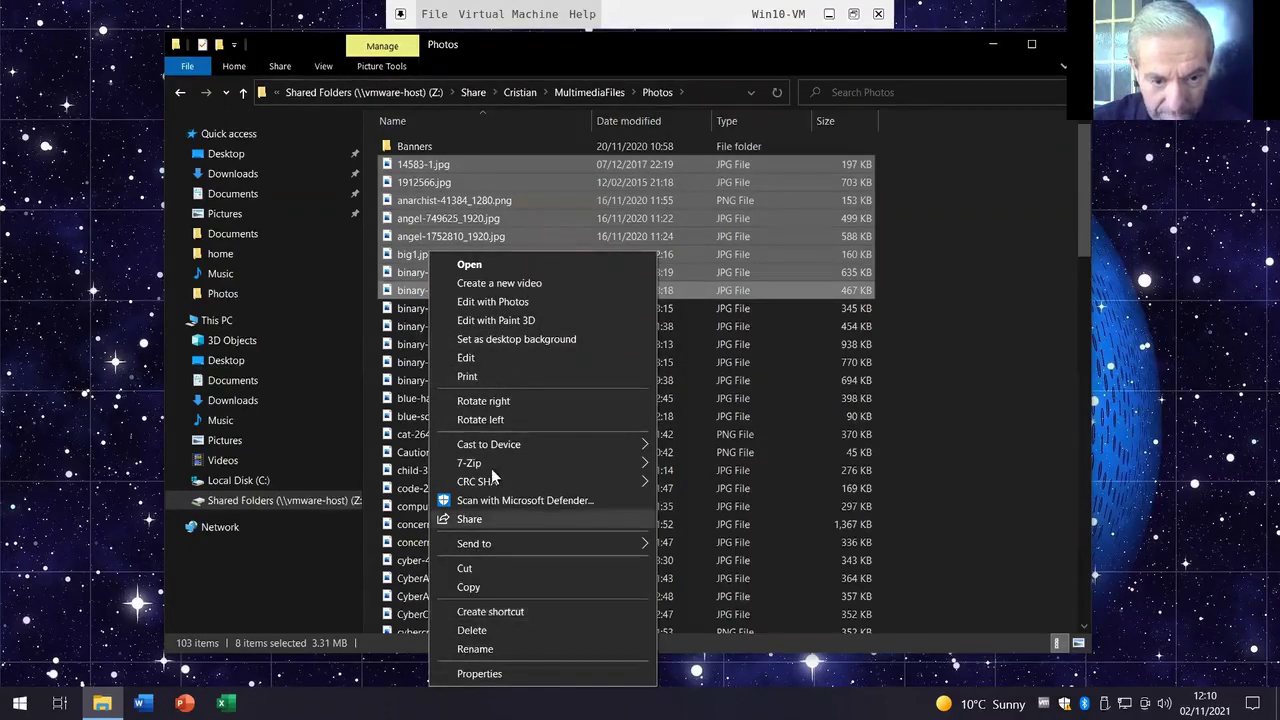
mouse_move(560, 463)
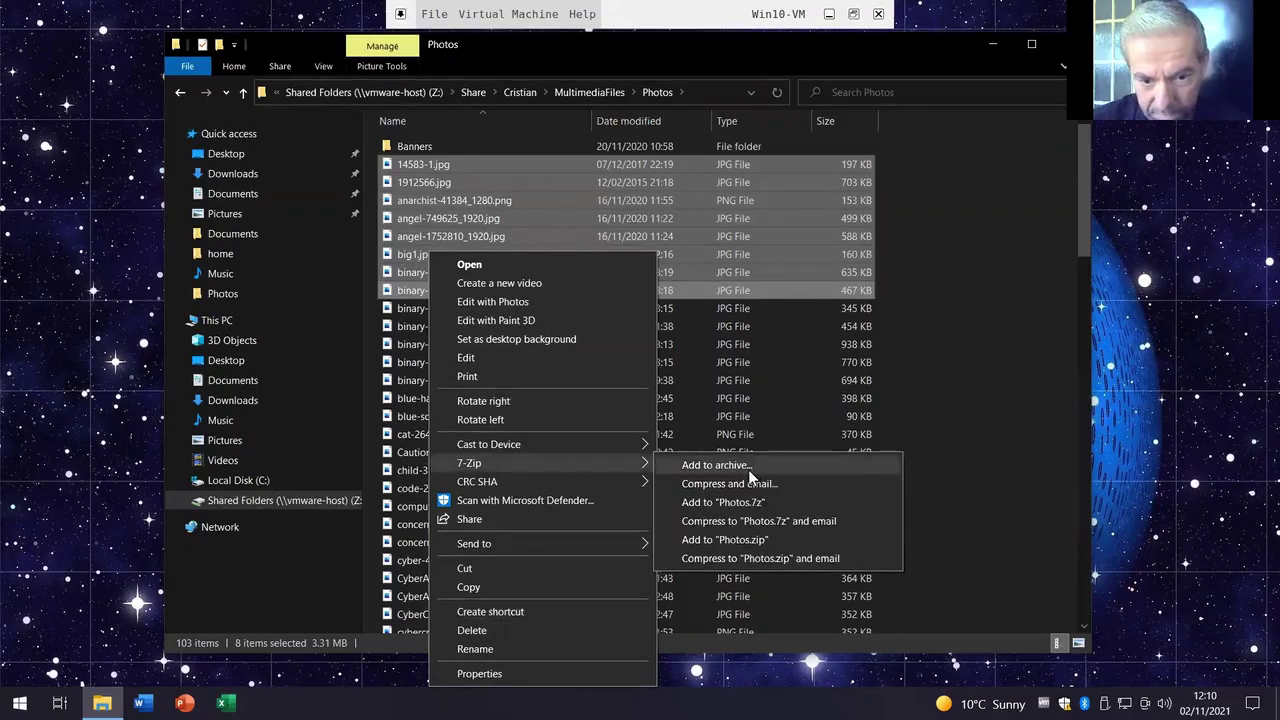
left_click(751, 538)
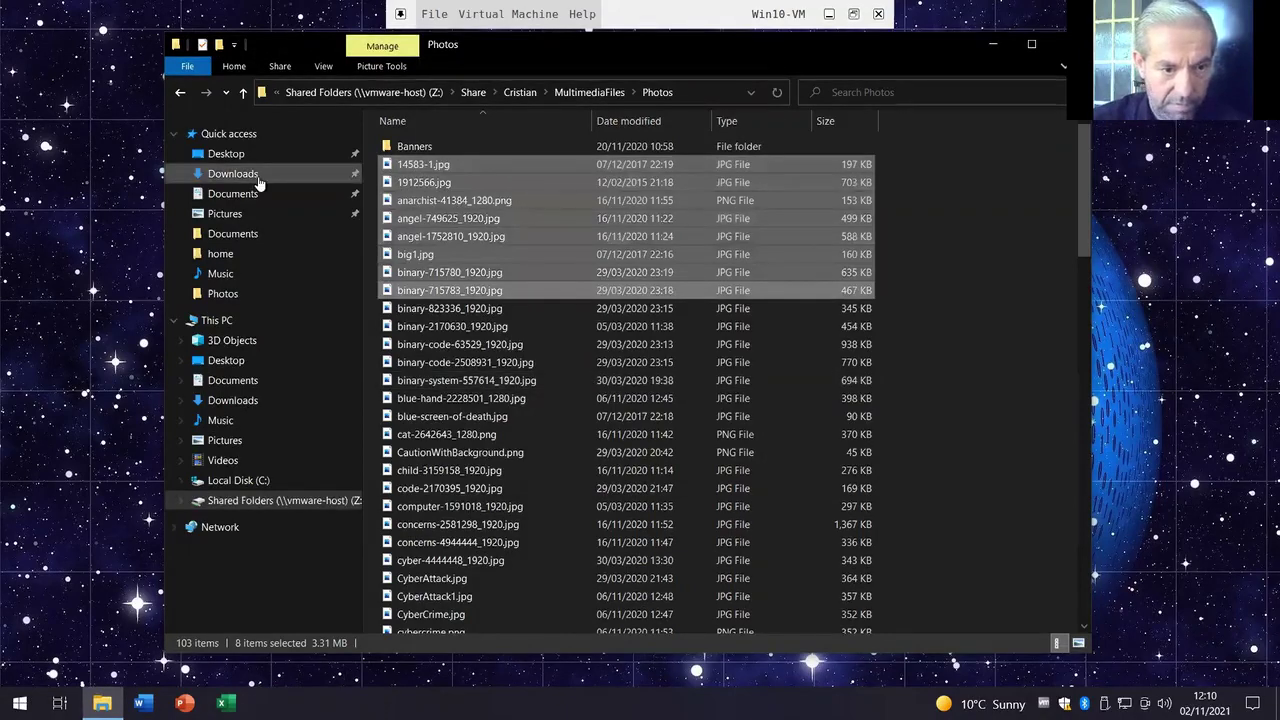
Step: Return through Z: > Share > user folder > MultimediaFiles to the Photos folder, now 104 items
left_click(232, 194)
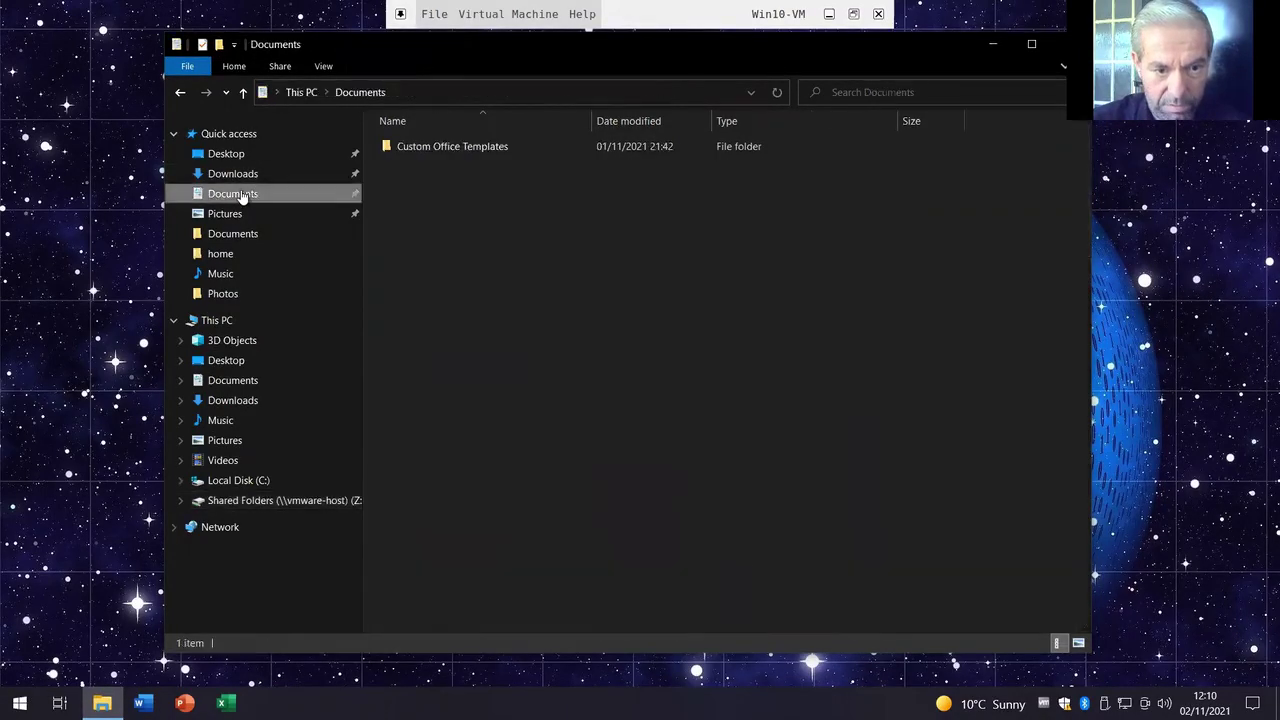
left_click(230, 177)
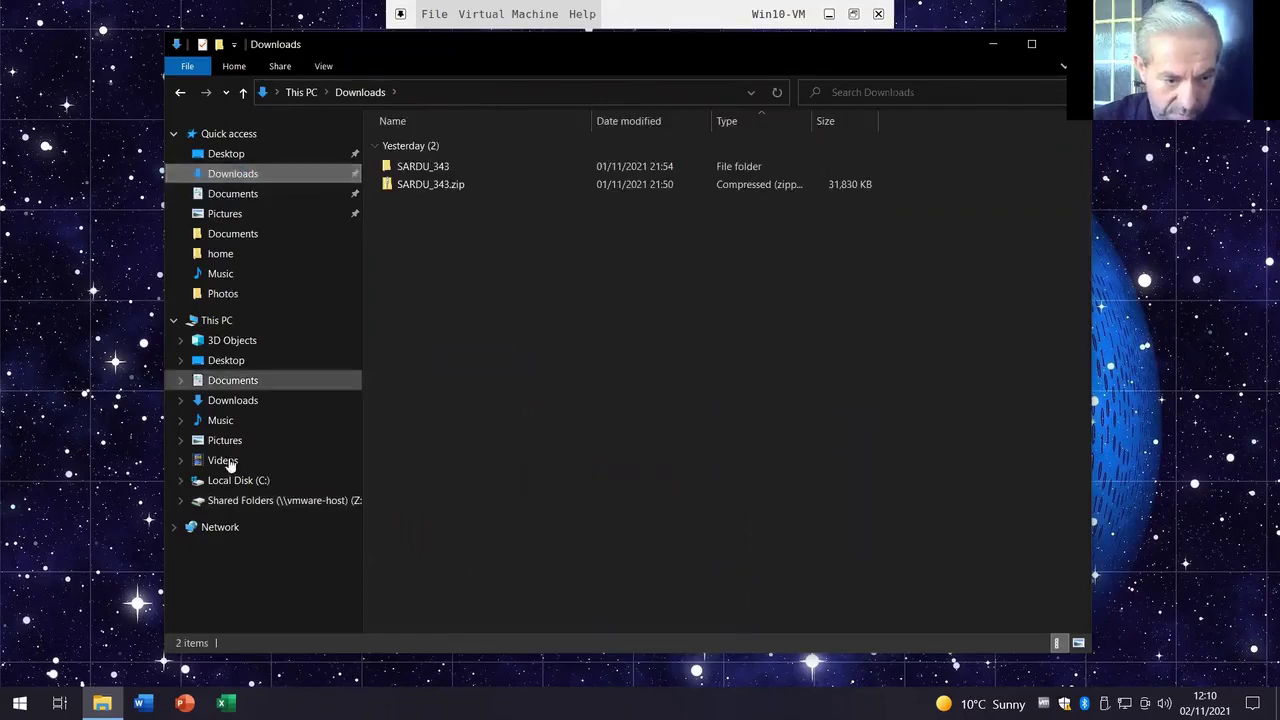
left_click(238, 502)
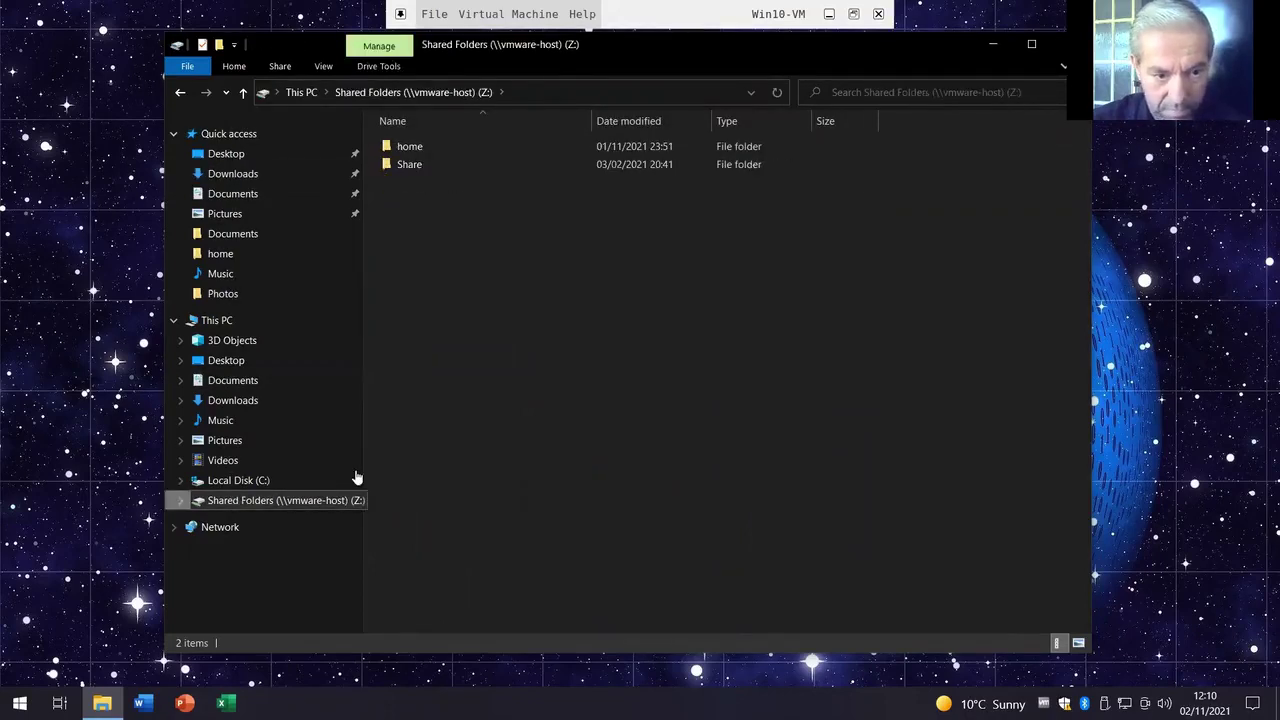
left_click(400, 167)
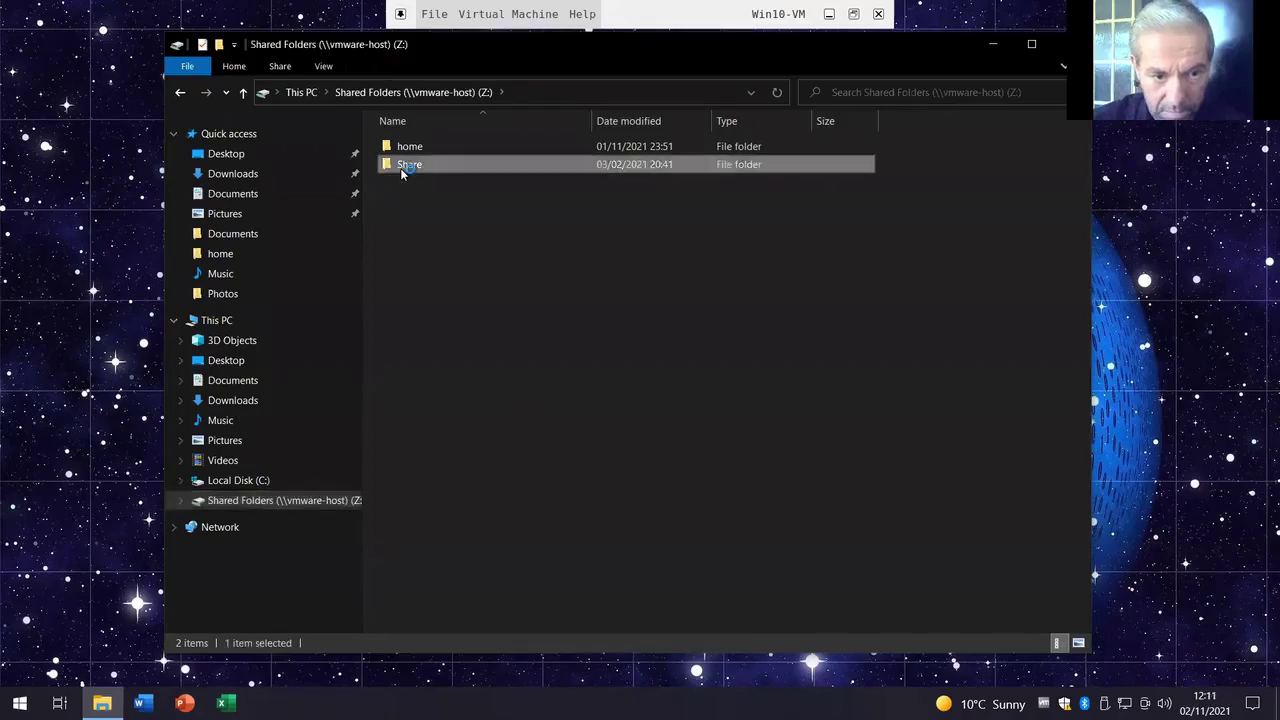
double_click(401, 167)
double_click(410, 146)
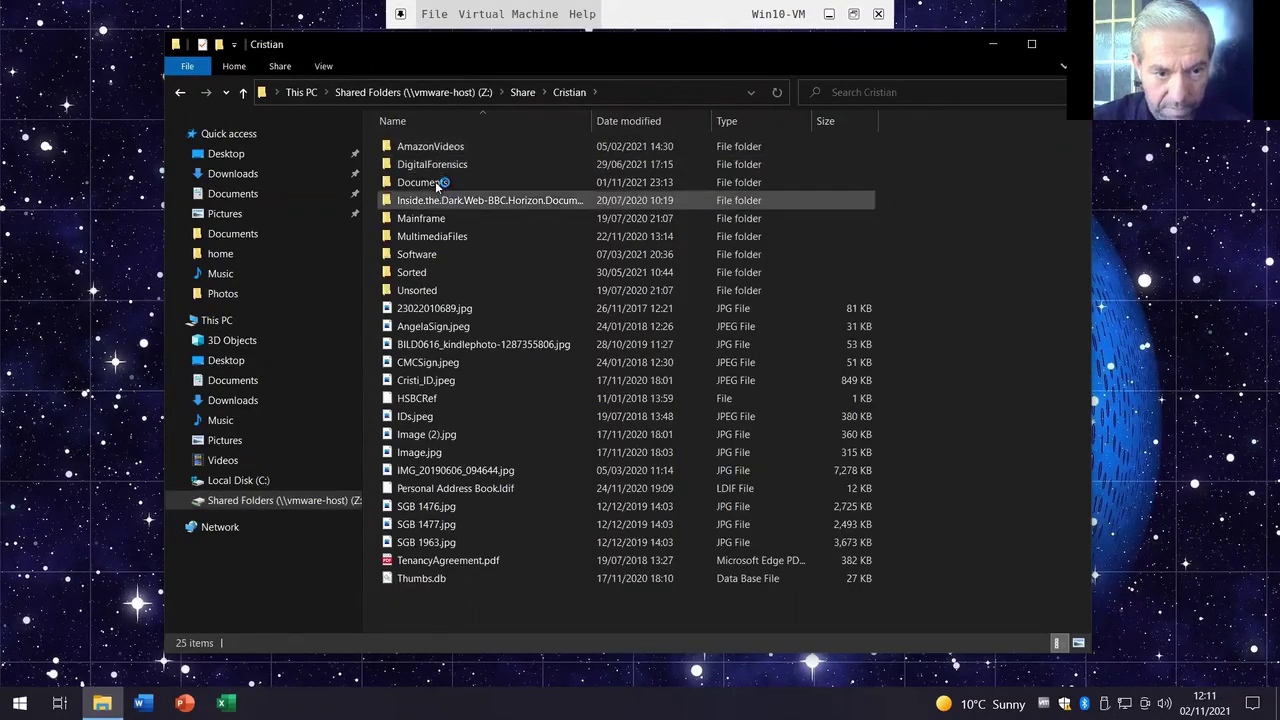
double_click(436, 238)
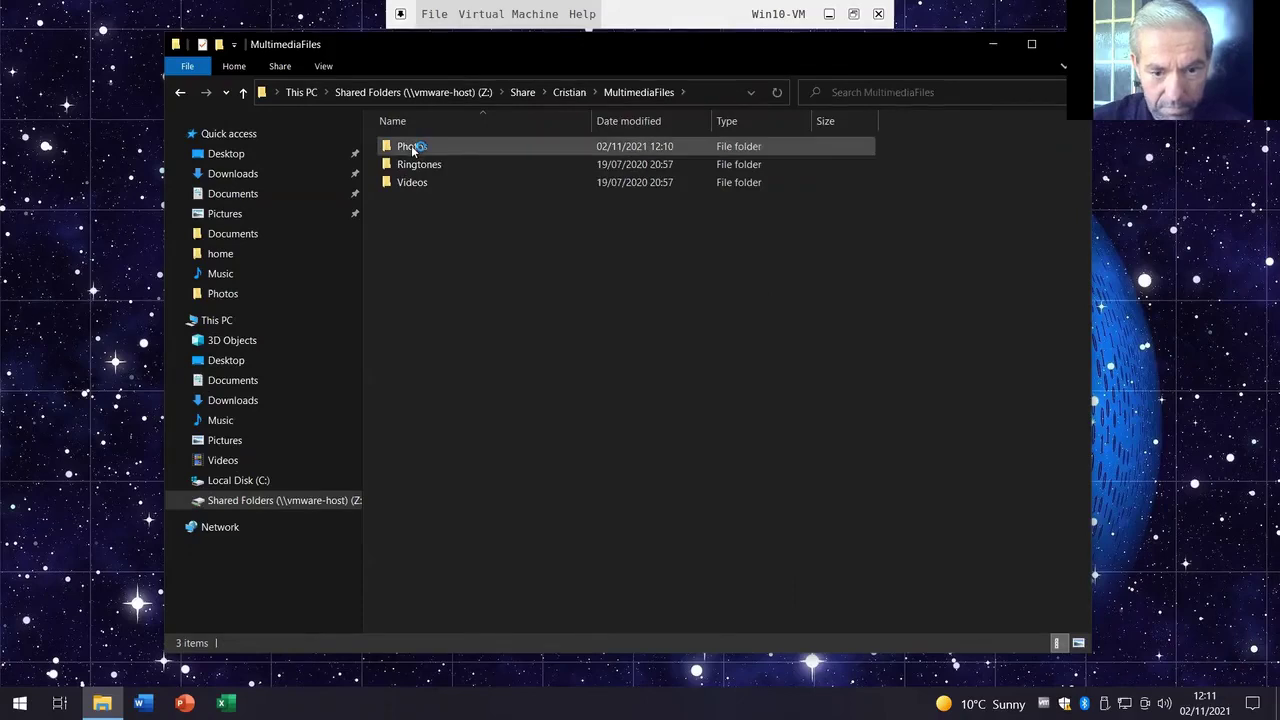
left_click(415, 148)
key("Return")
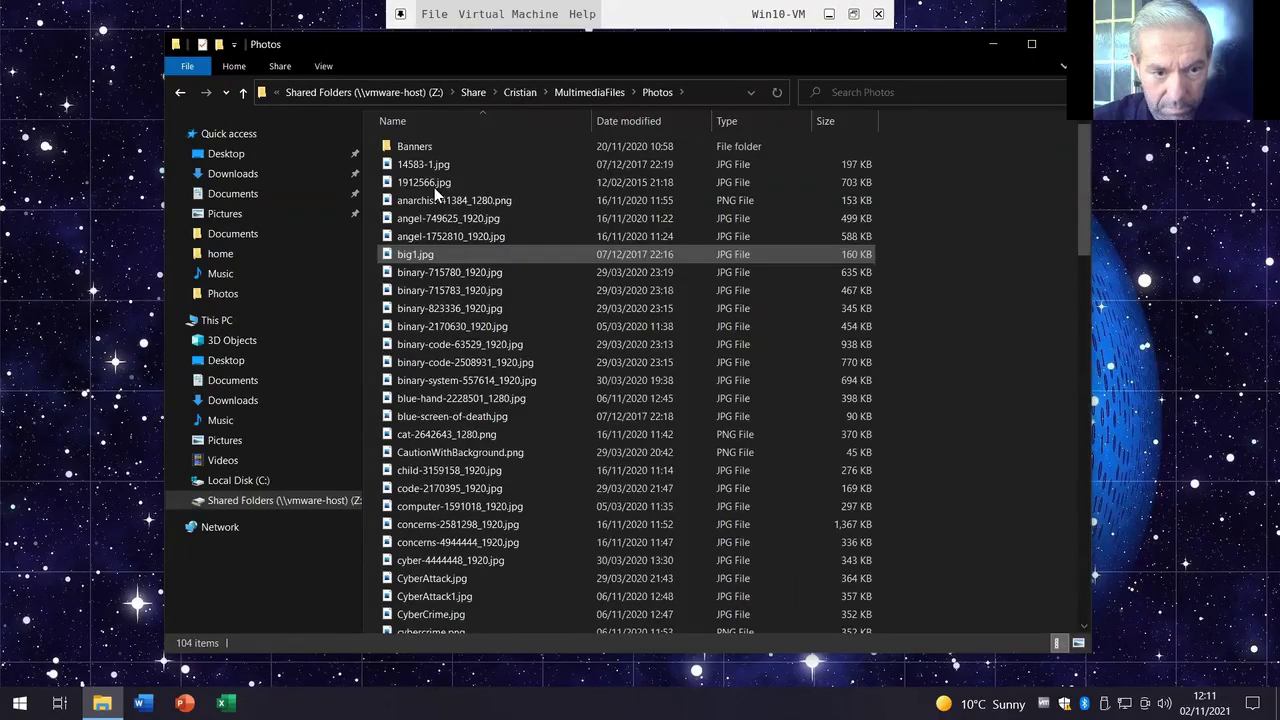
Step: Archive the eight images from 14583-1.jpg to binary-715783_1920.jpg as Photos.zip in Documents
left_click(428, 168)
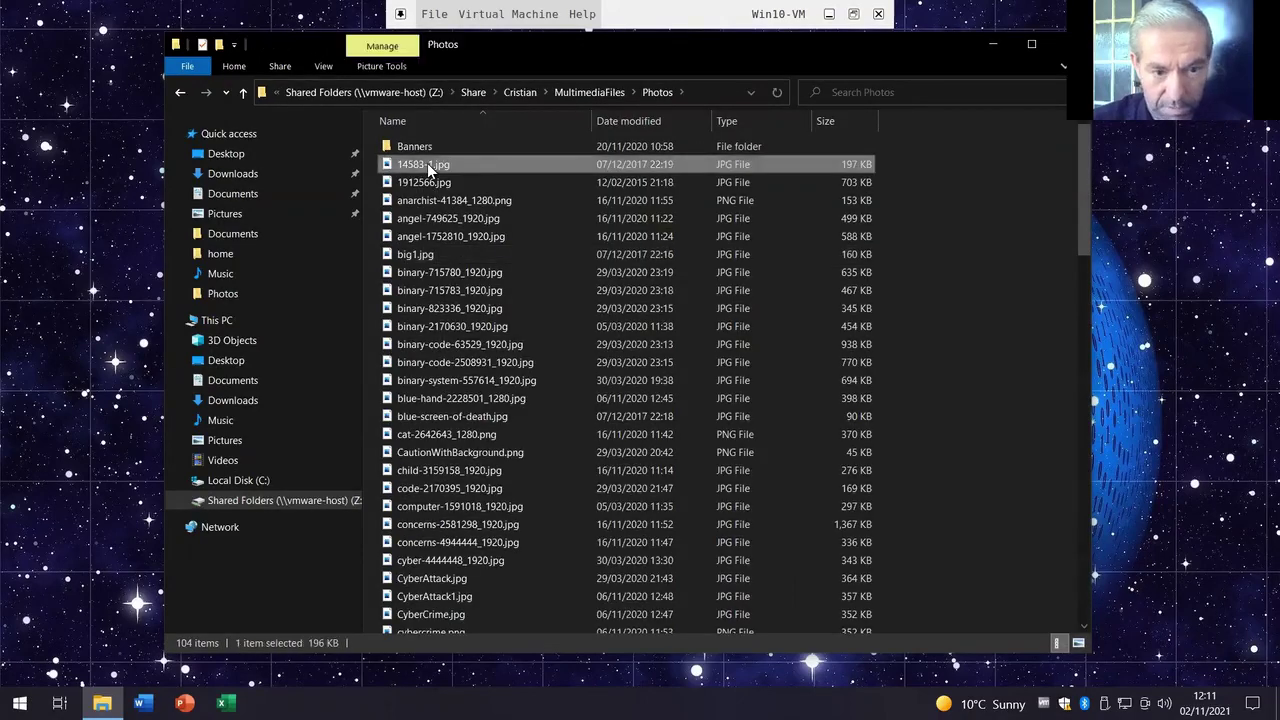
left_click(442, 291, "shift")
right_click(441, 291)
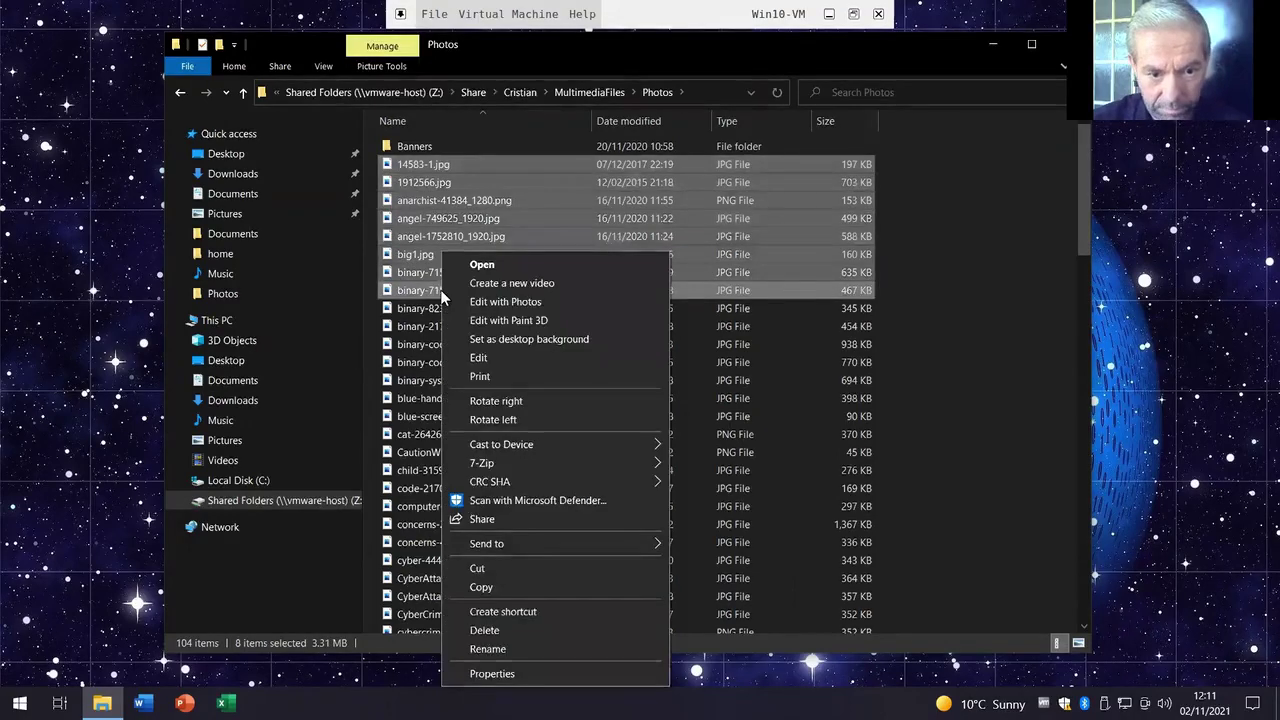
mouse_move(572, 468)
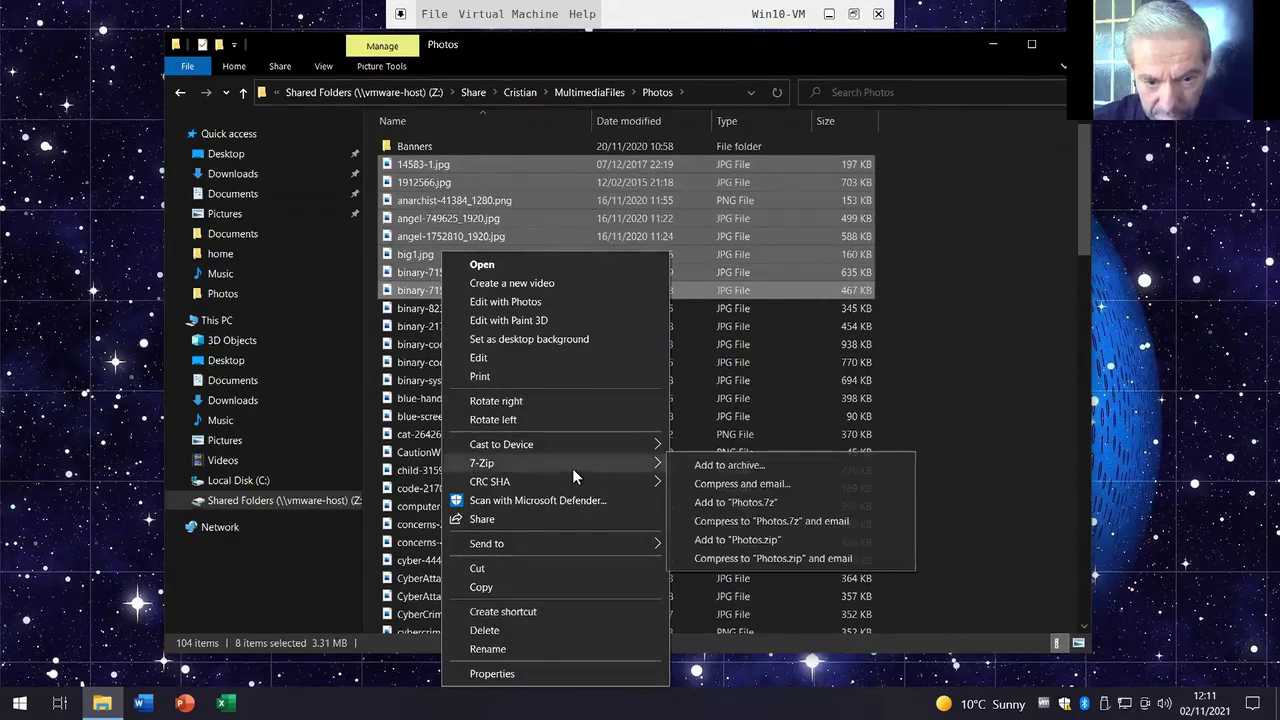
left_click(716, 466)
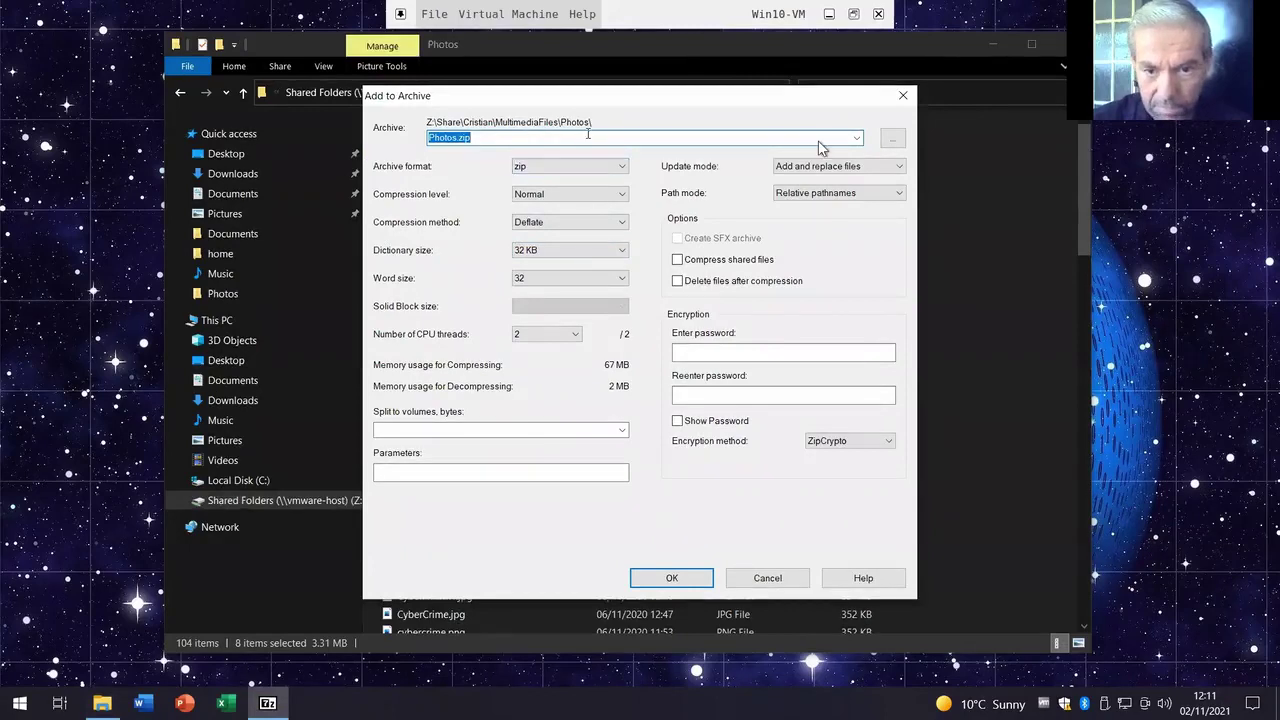
left_click(892, 140)
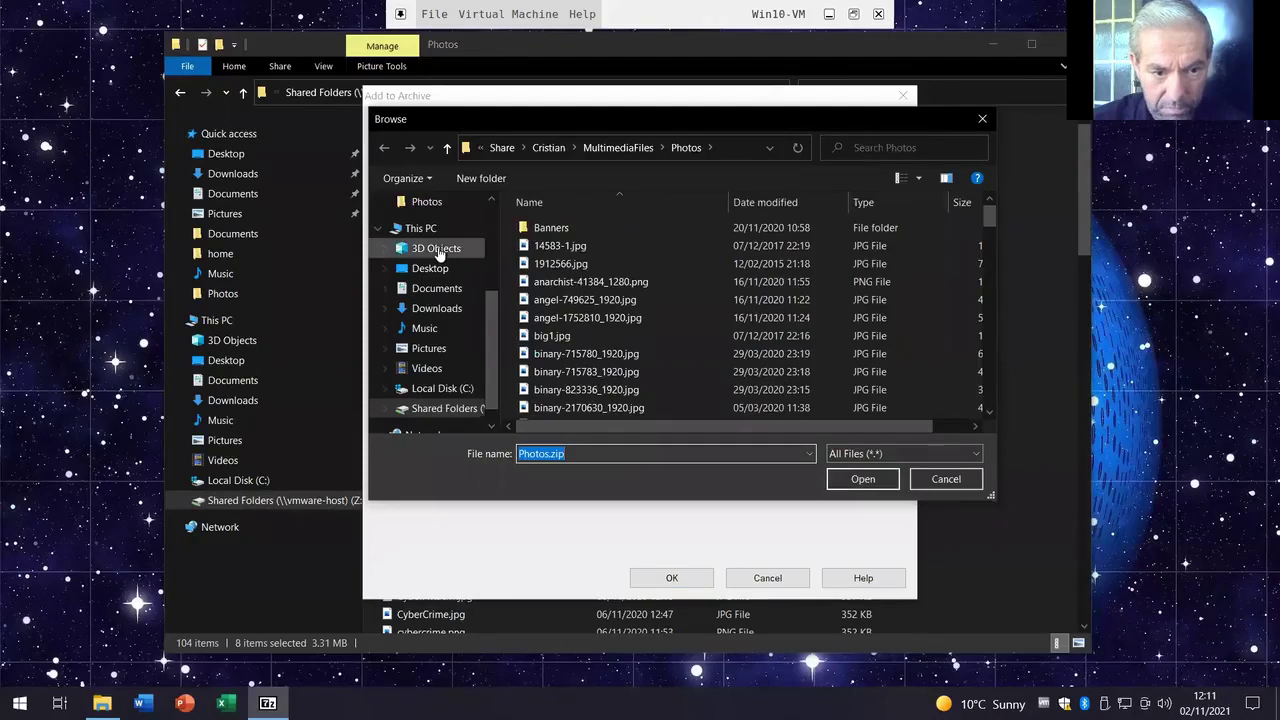
left_click(437, 289)
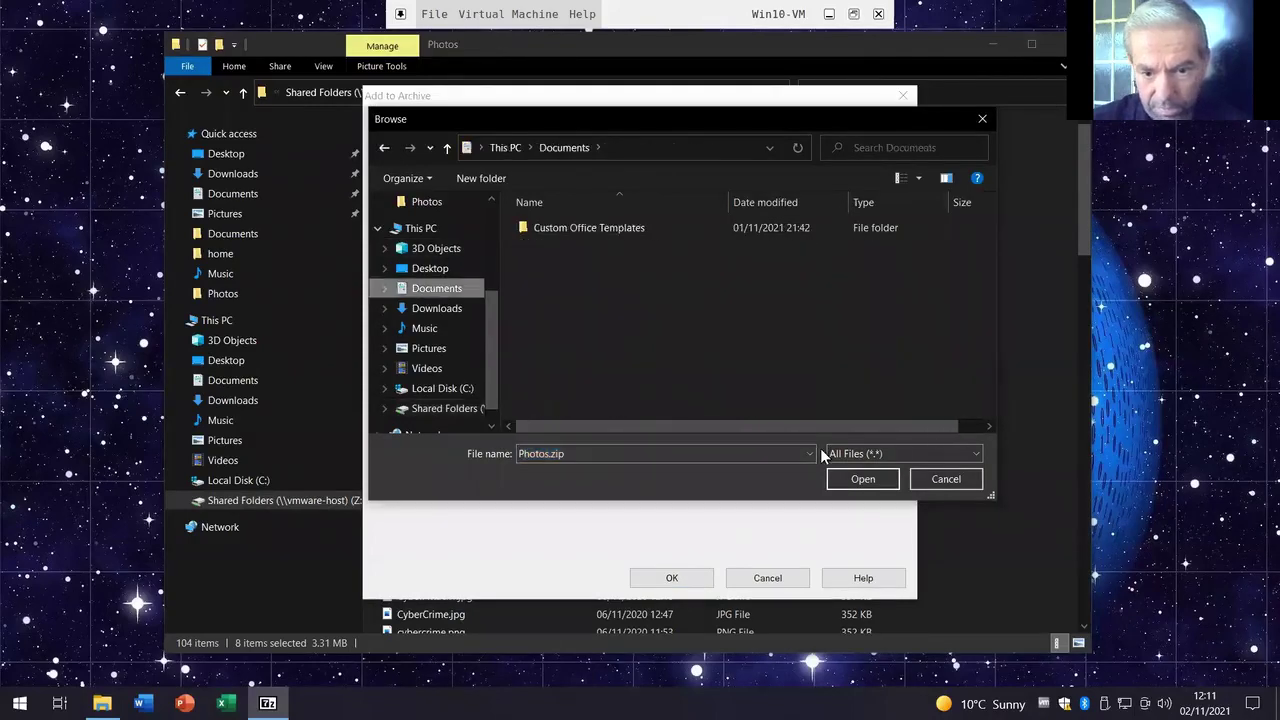
left_click(864, 480)
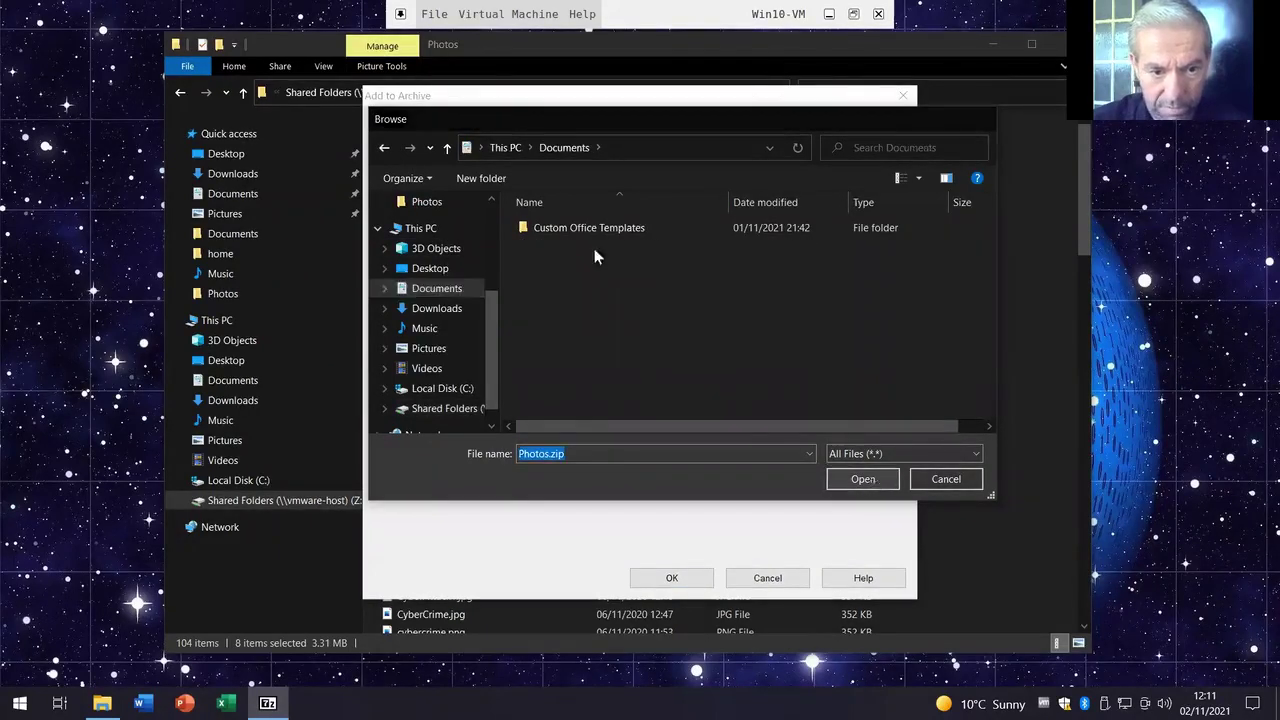
left_click(686, 576)
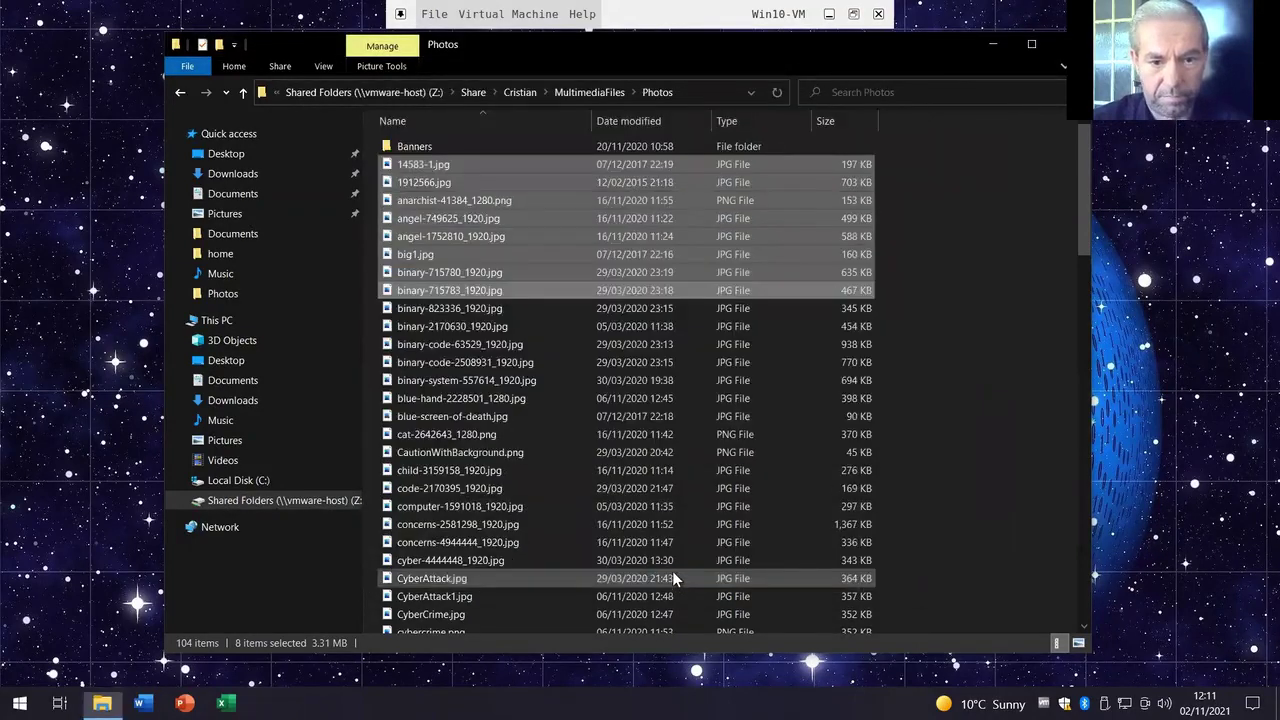
Step: Confirm Photos.zip (3,382 KB) is in Documents, then move to the Firefox workspace
left_click(237, 199)
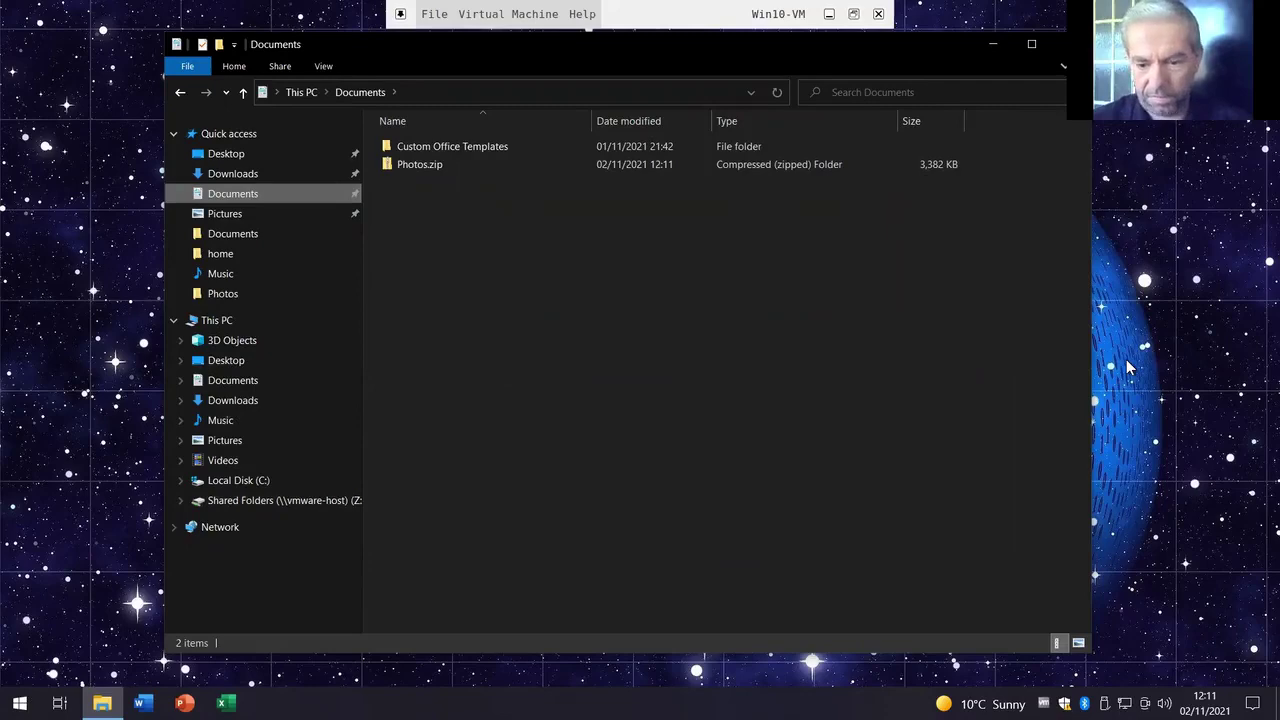
key("ctrl+alt+Return")
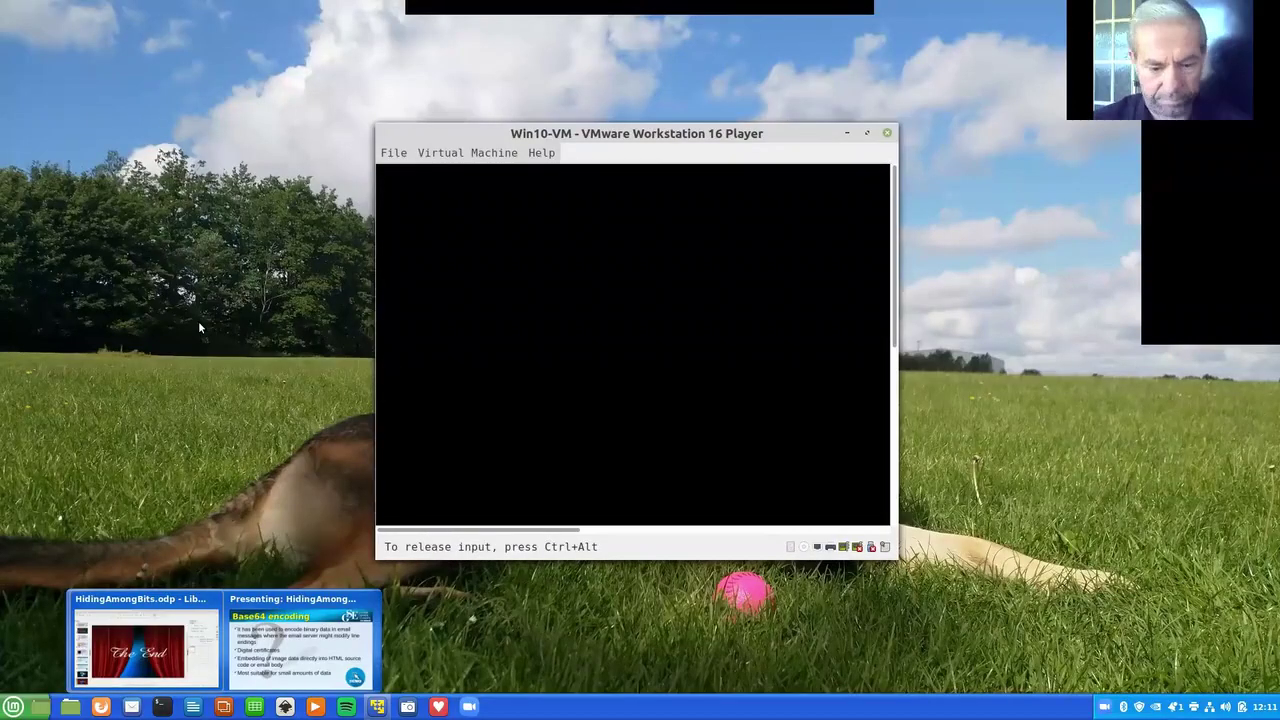
left_click(300, 643)
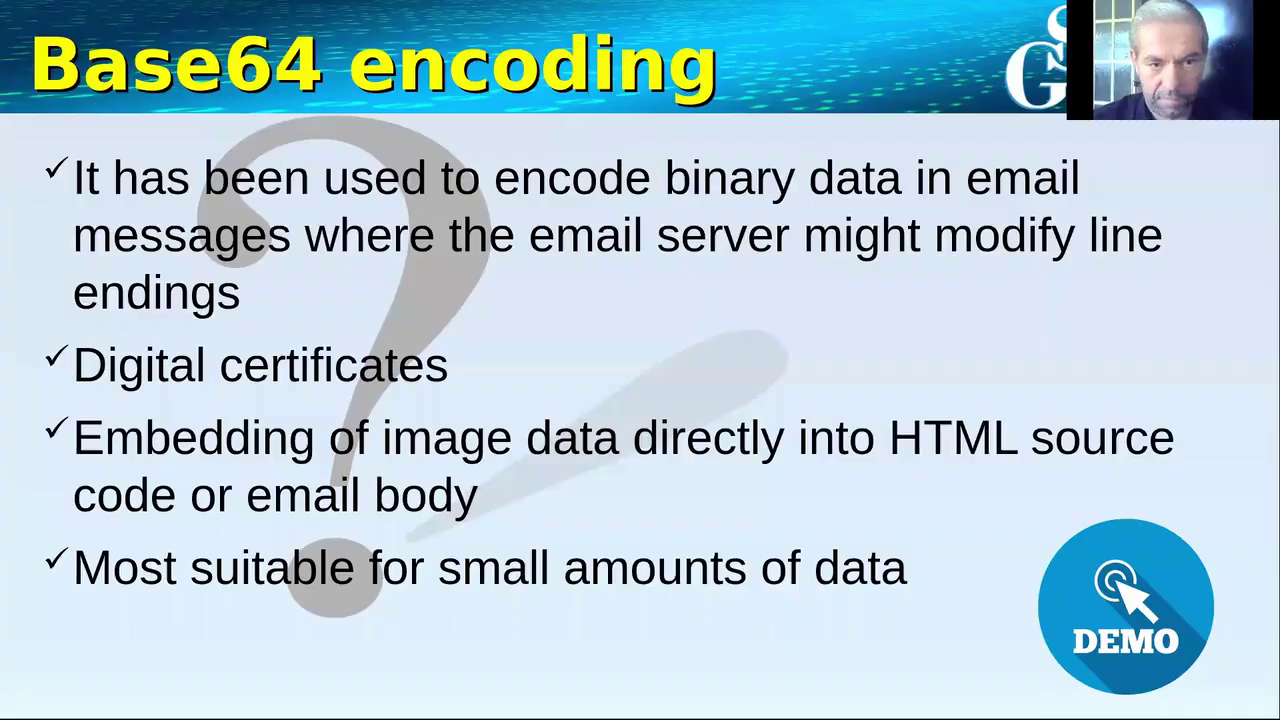
key("ctrl+alt+Right")
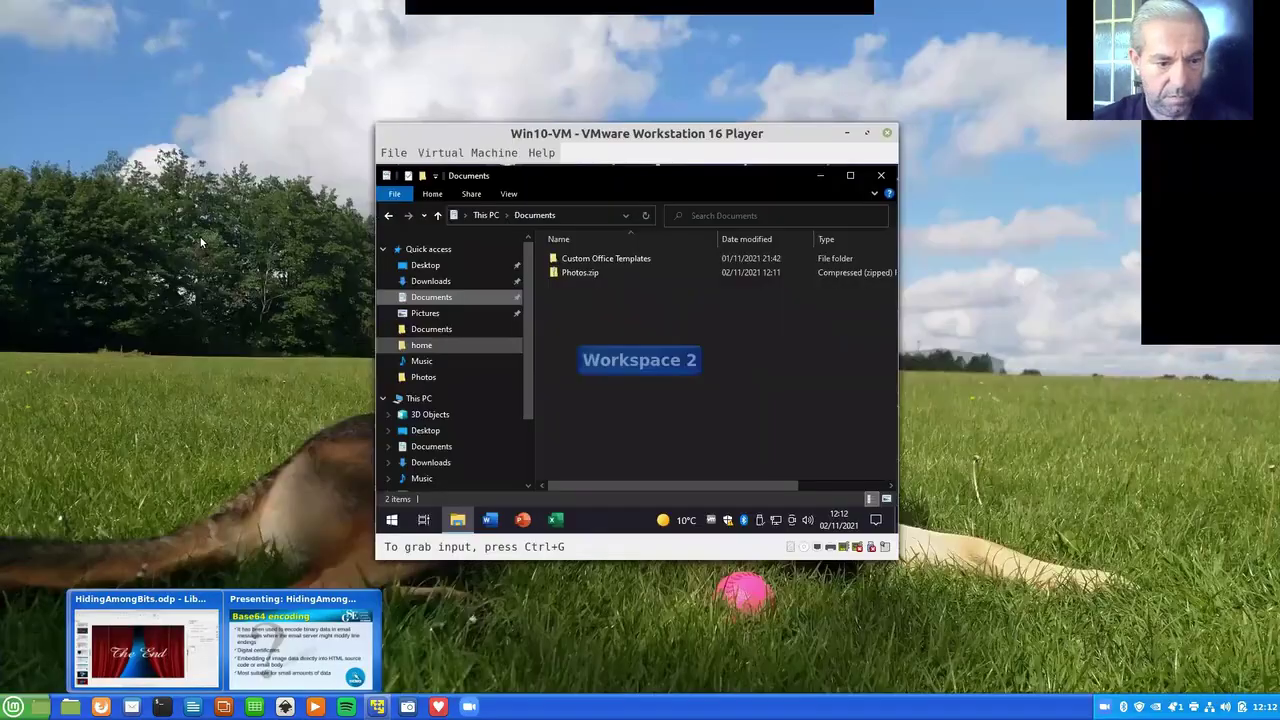
key("ctrl+alt+Right")
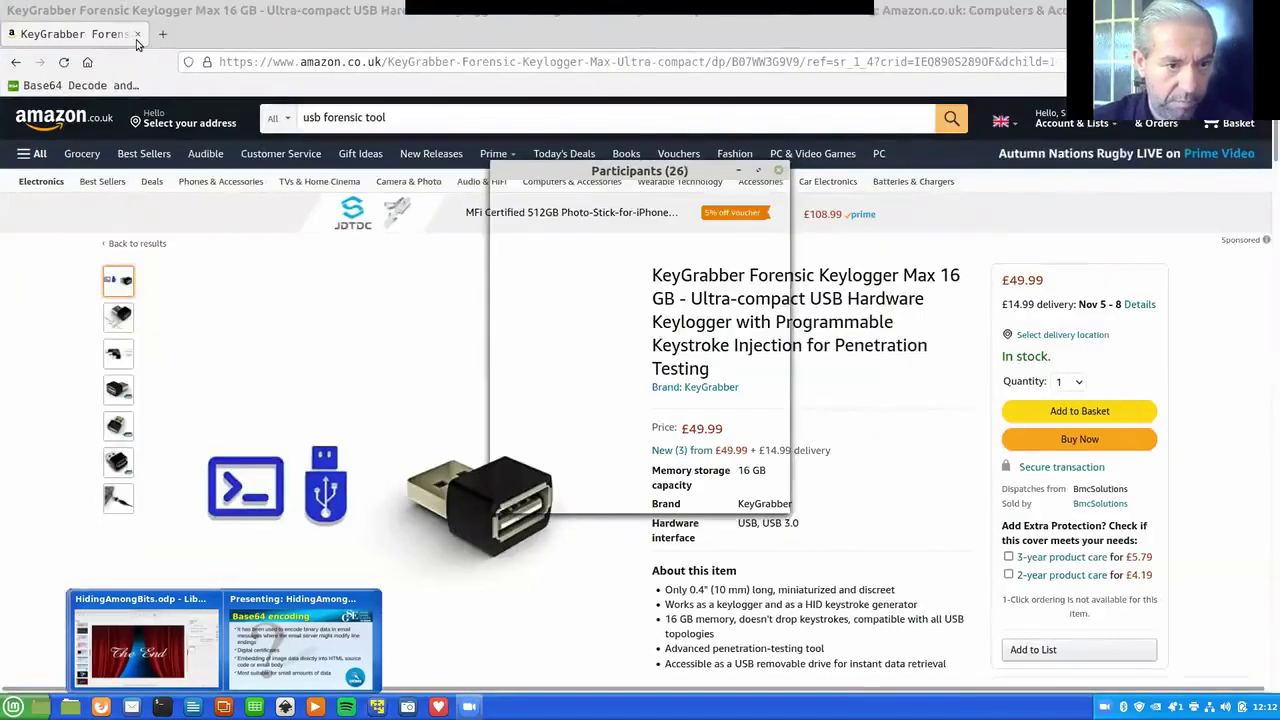
Step: Load the Base64 Decode bookmark in a new tab, trust its scripts and accept the privacy consent
left_click(165, 37)
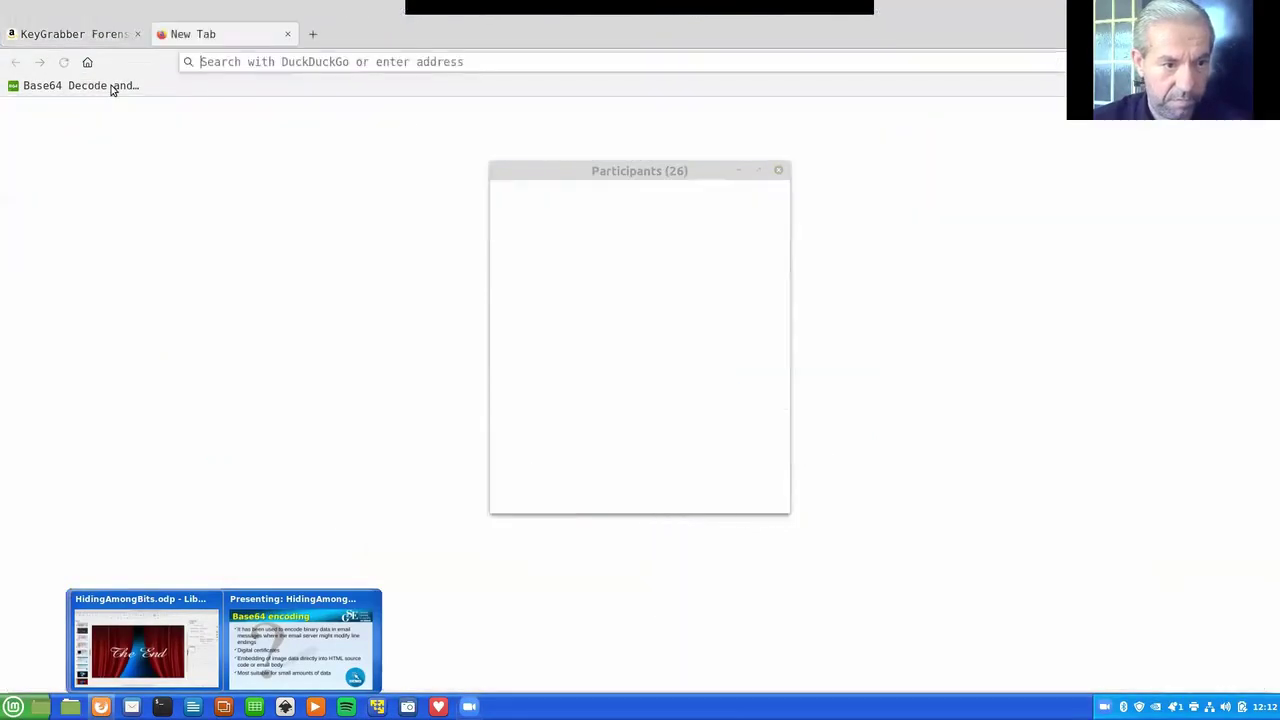
left_click(80, 86)
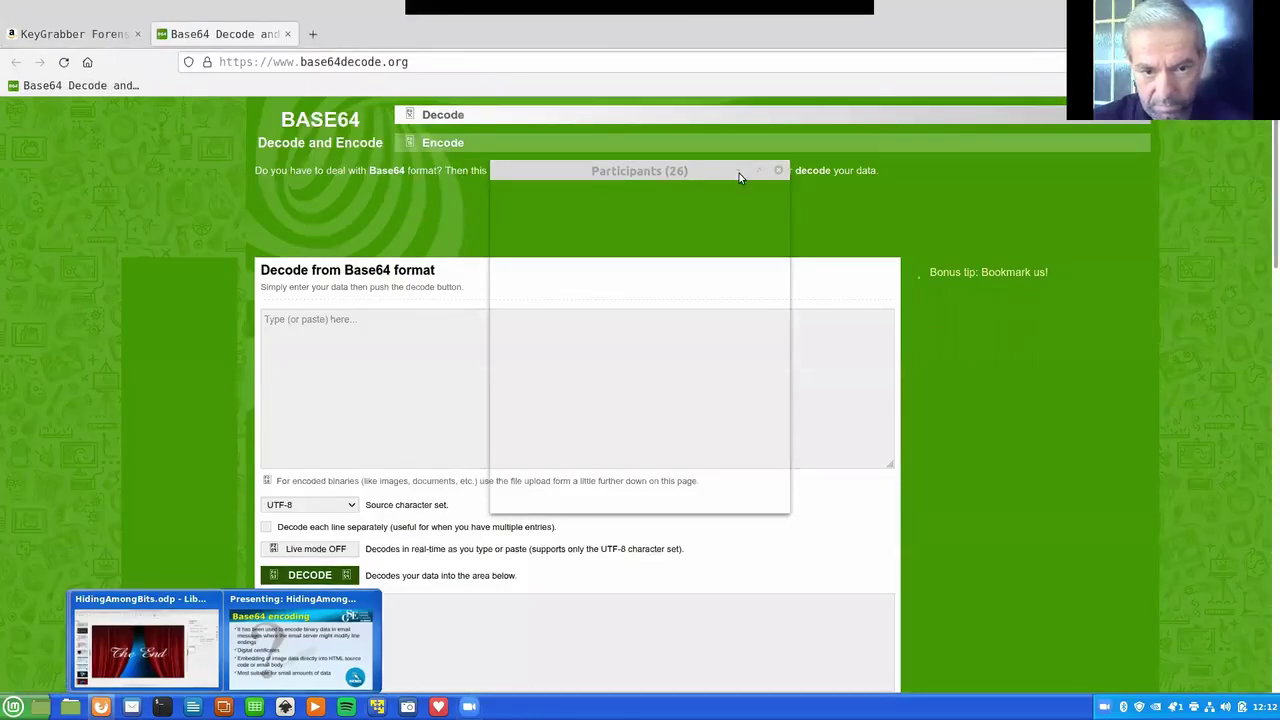
left_click(778, 171)
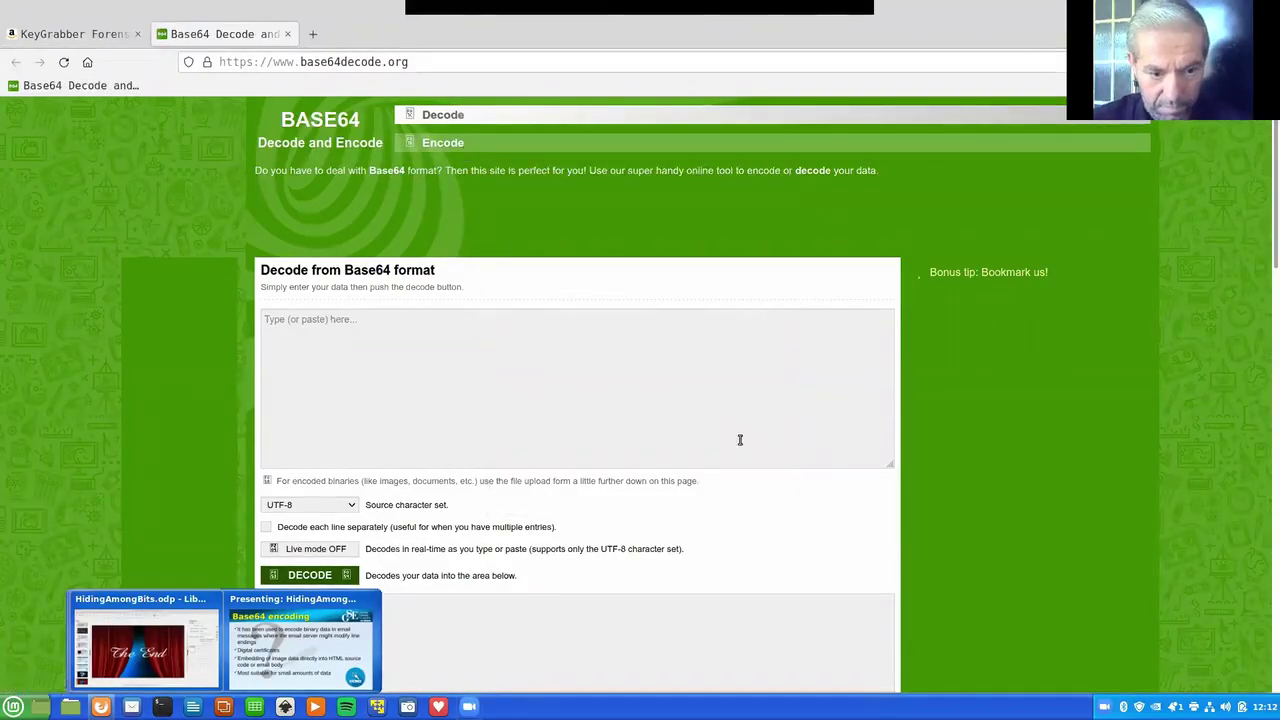
scroll(720, 443, "down", 2)
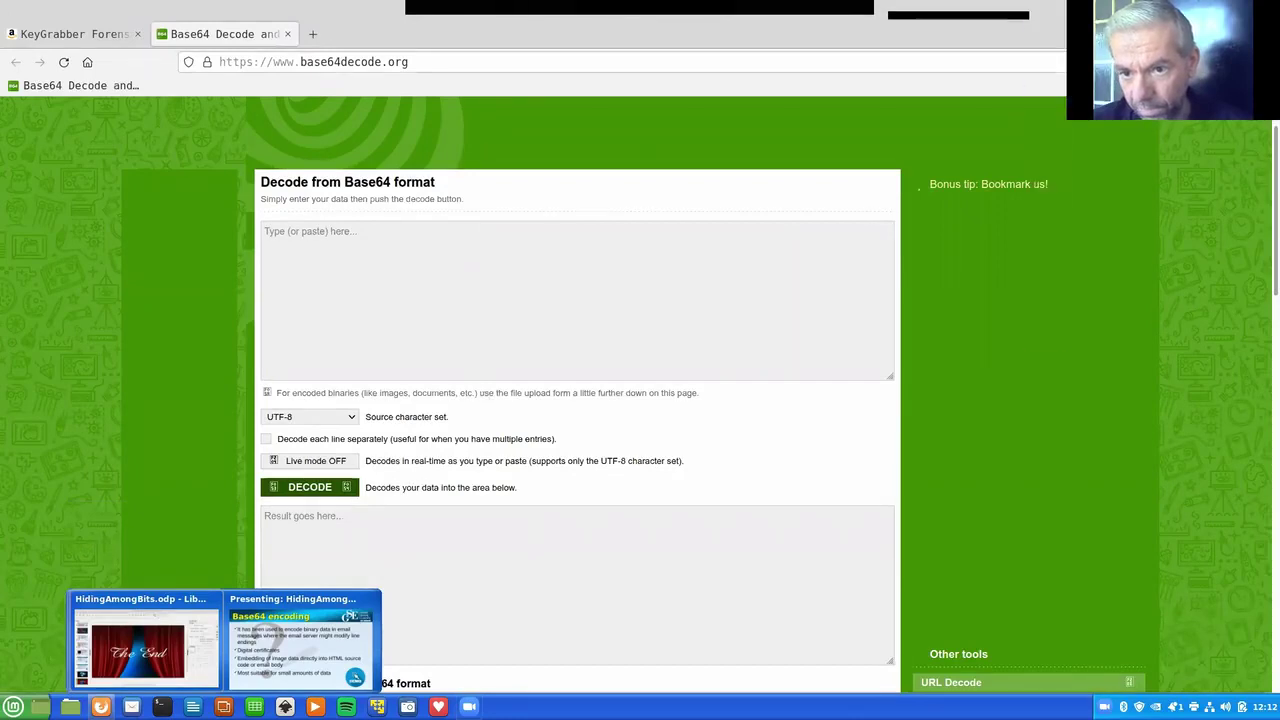
key("F5")
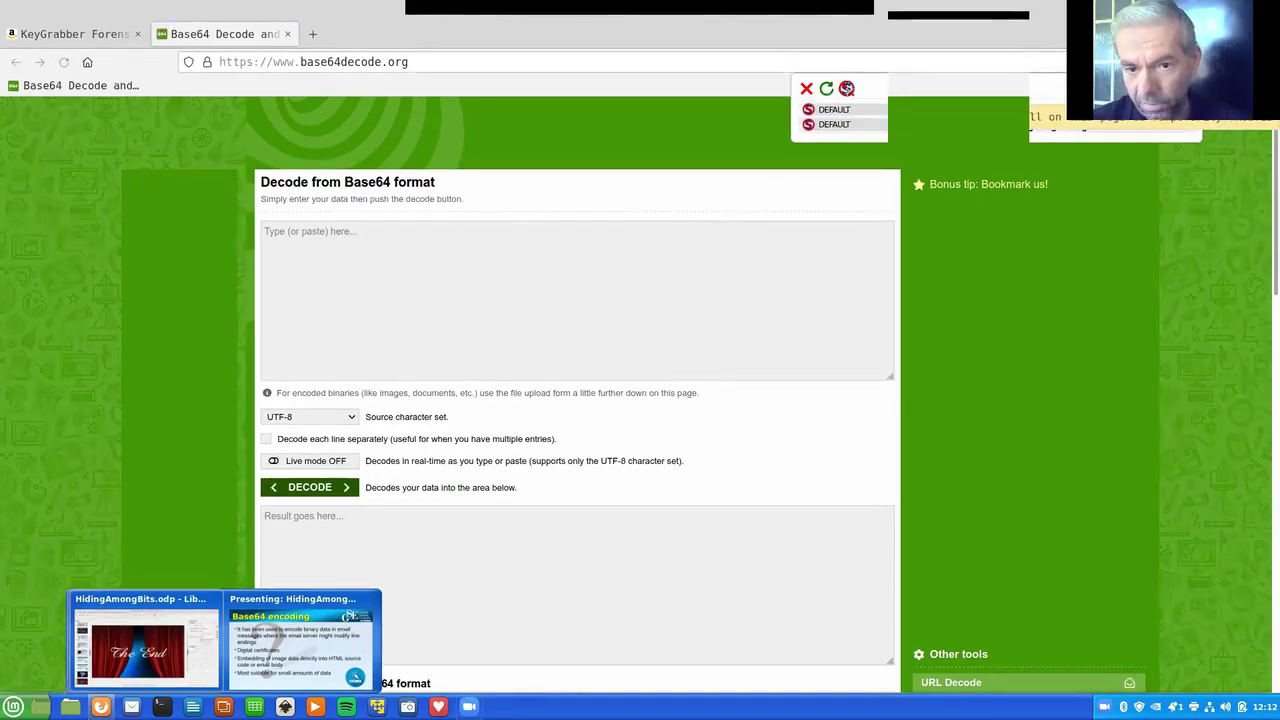
key("F5")
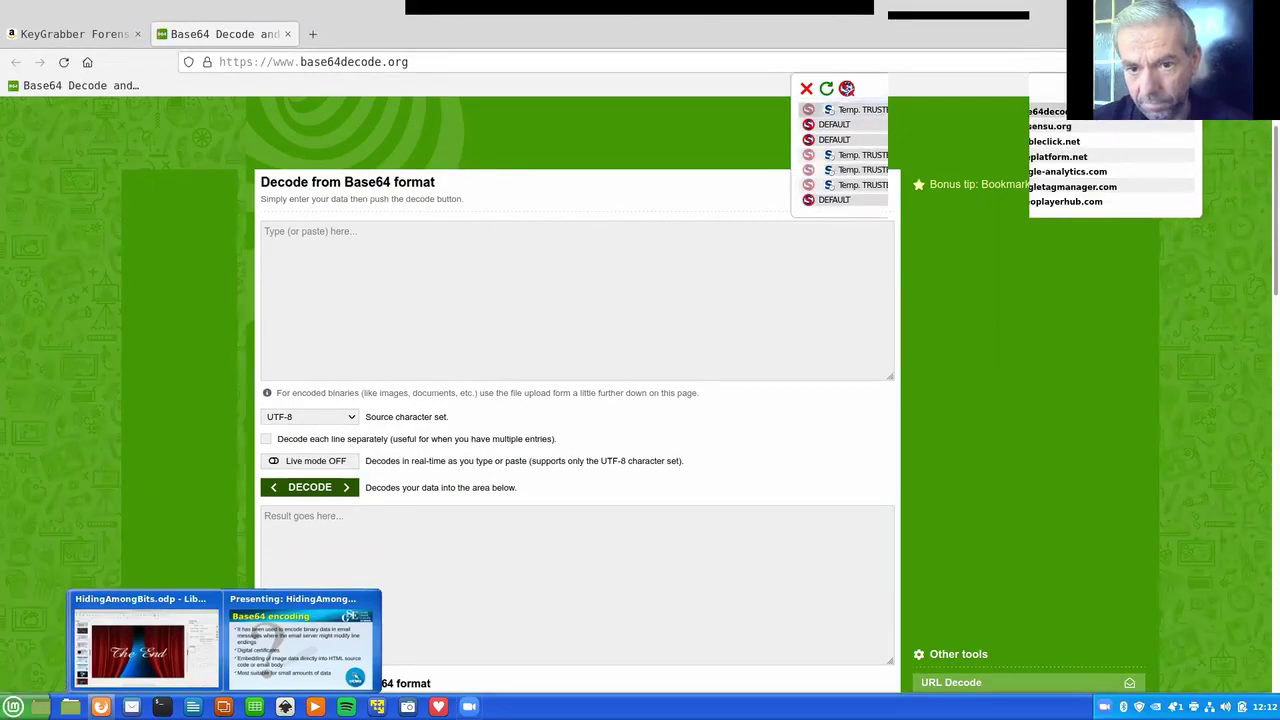
key("F5")
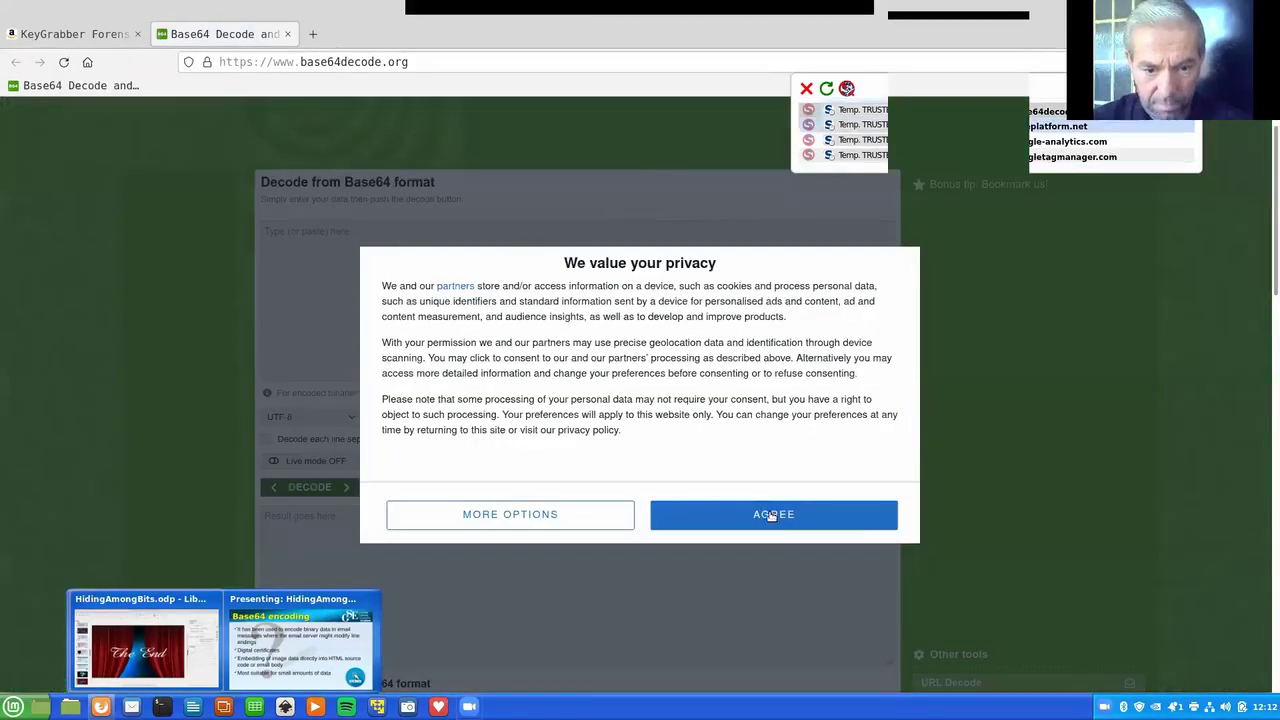
left_click(773, 515)
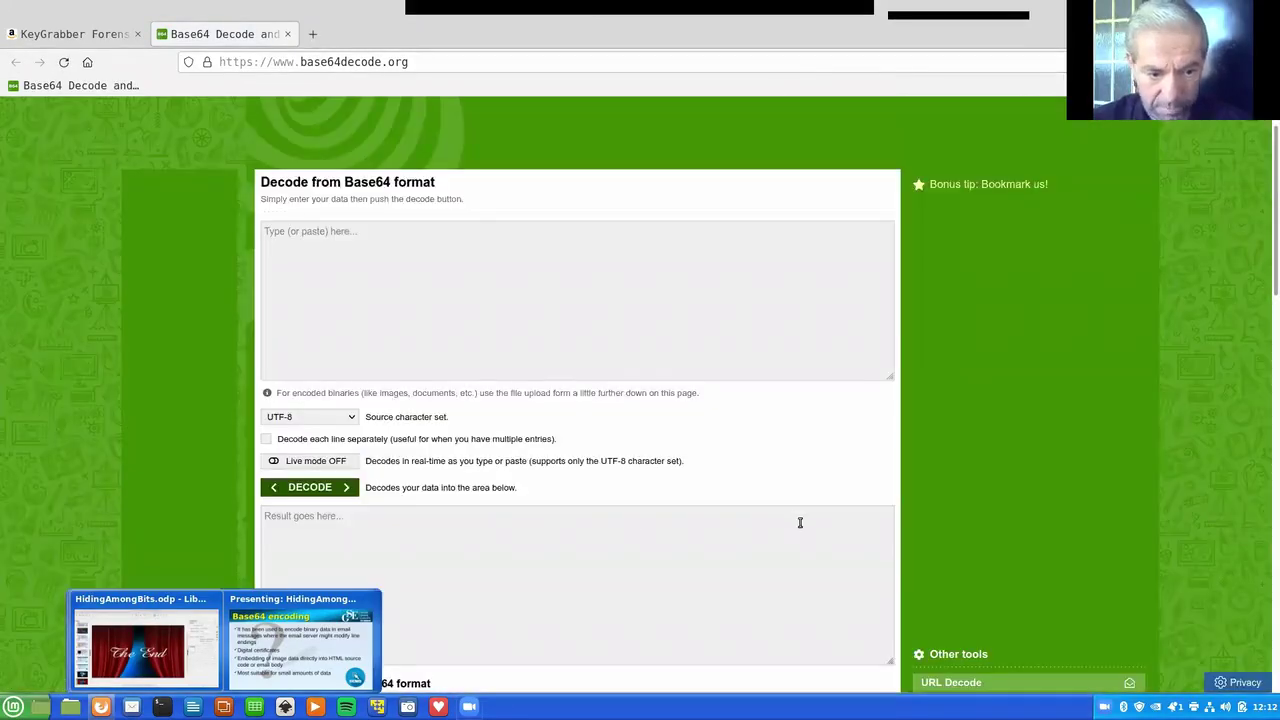
Step: Go to the base64encode.org Encode page and scroll to its file-encoding section
scroll(740, 509, "down", 1)
scroll(740, 509, "down", 5)
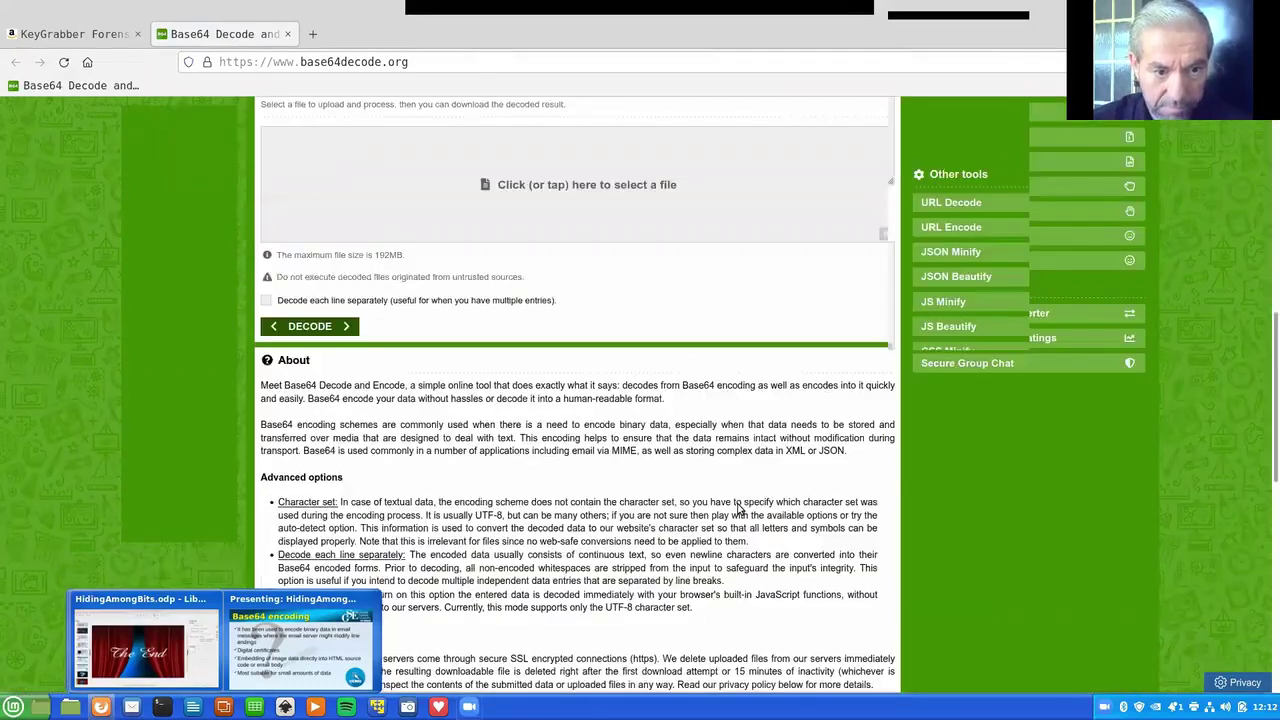
scroll(738, 509, "up", 5)
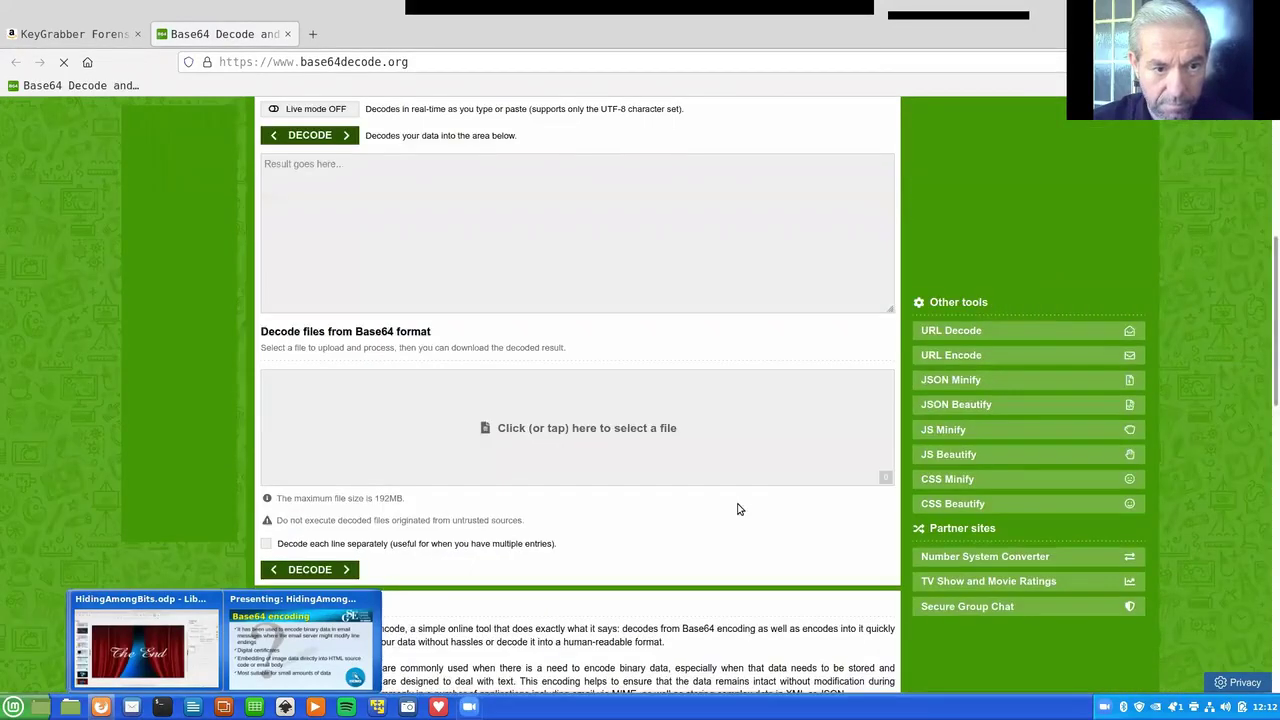
scroll(736, 502, "up", 4)
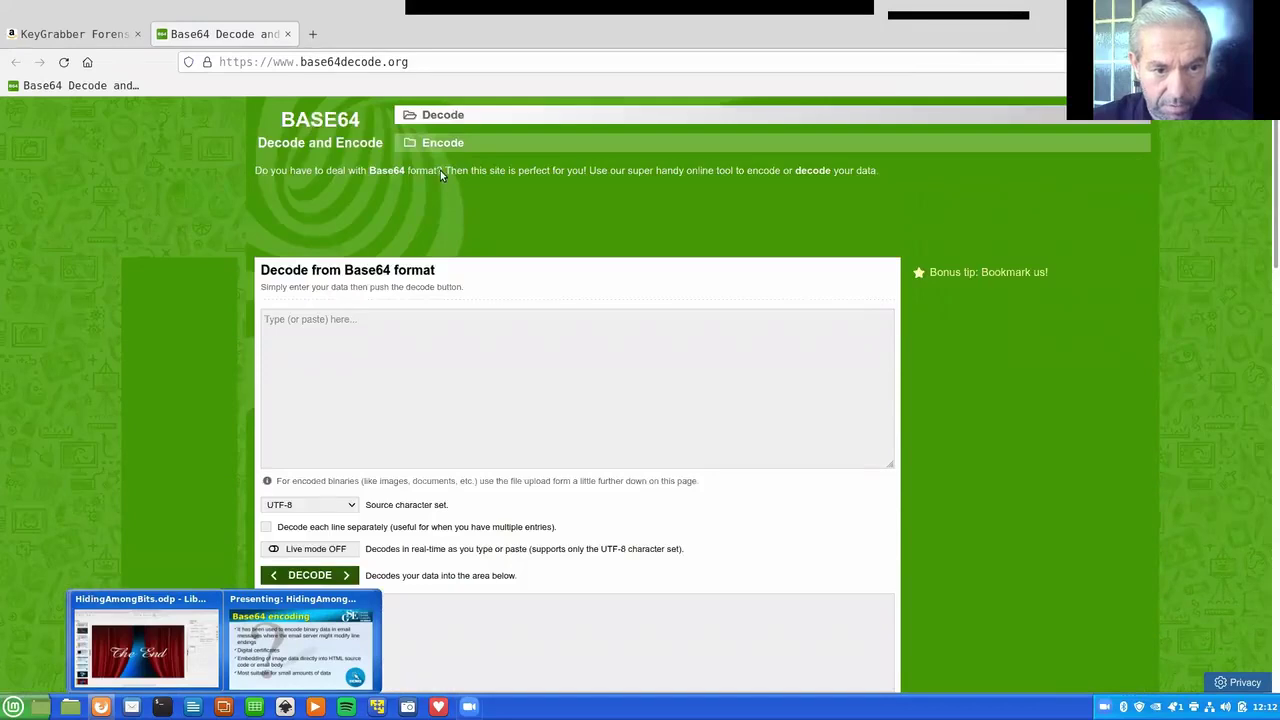
left_click(428, 144)
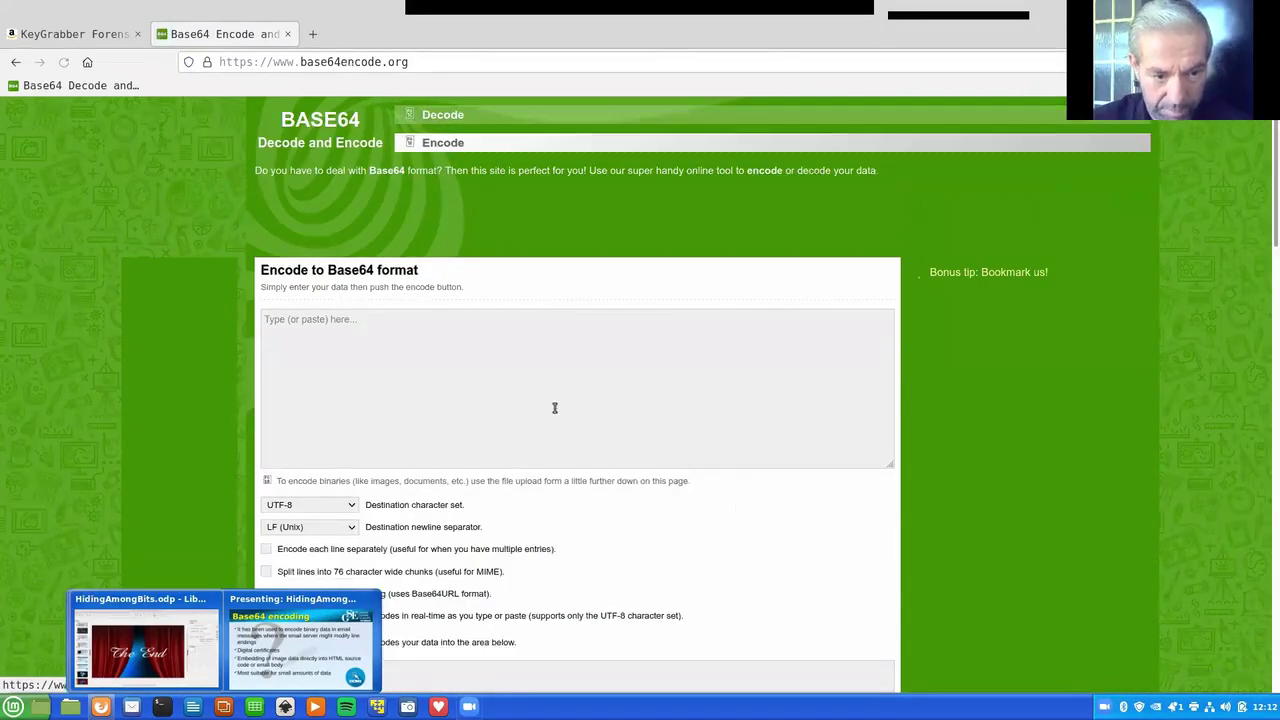
scroll(554, 402, "down", 4)
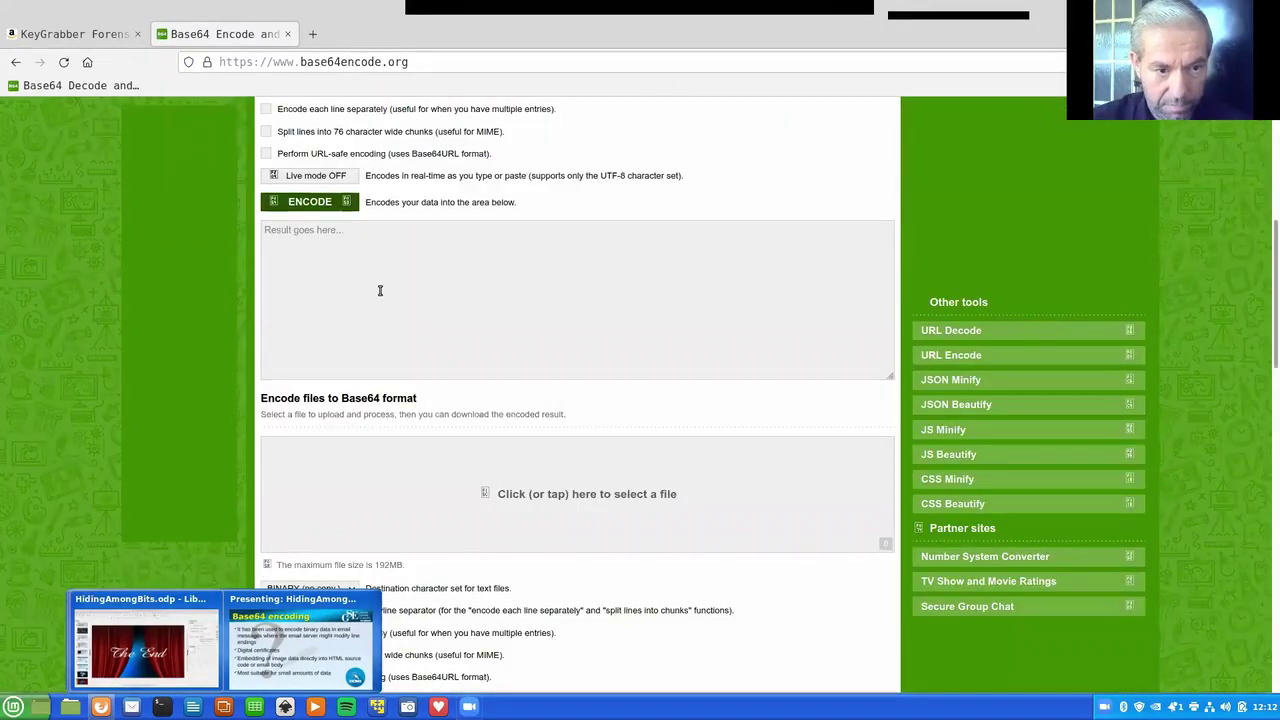
scroll(494, 316, "up", 2)
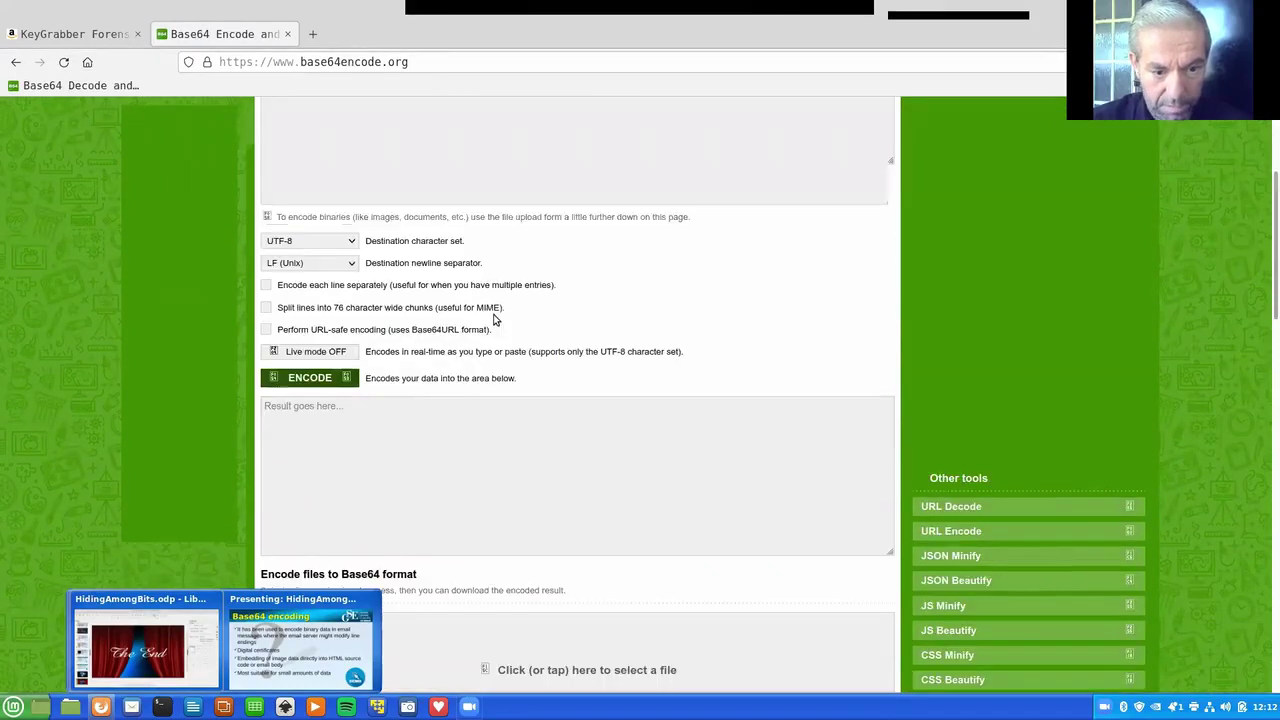
scroll(552, 455, "down", 4)
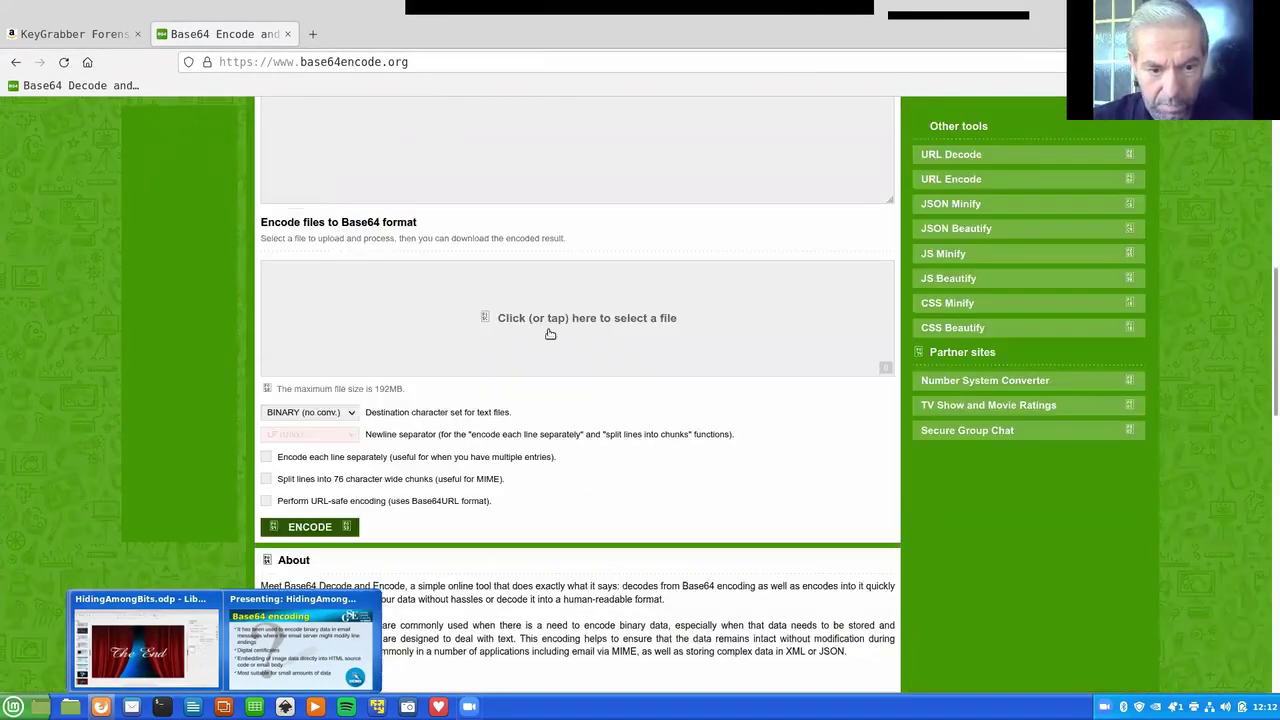
Step: Pick Photos.zip from /mnt/win/user folder/MultimediaFiles/Photos as the file to encode
left_click(550, 318)
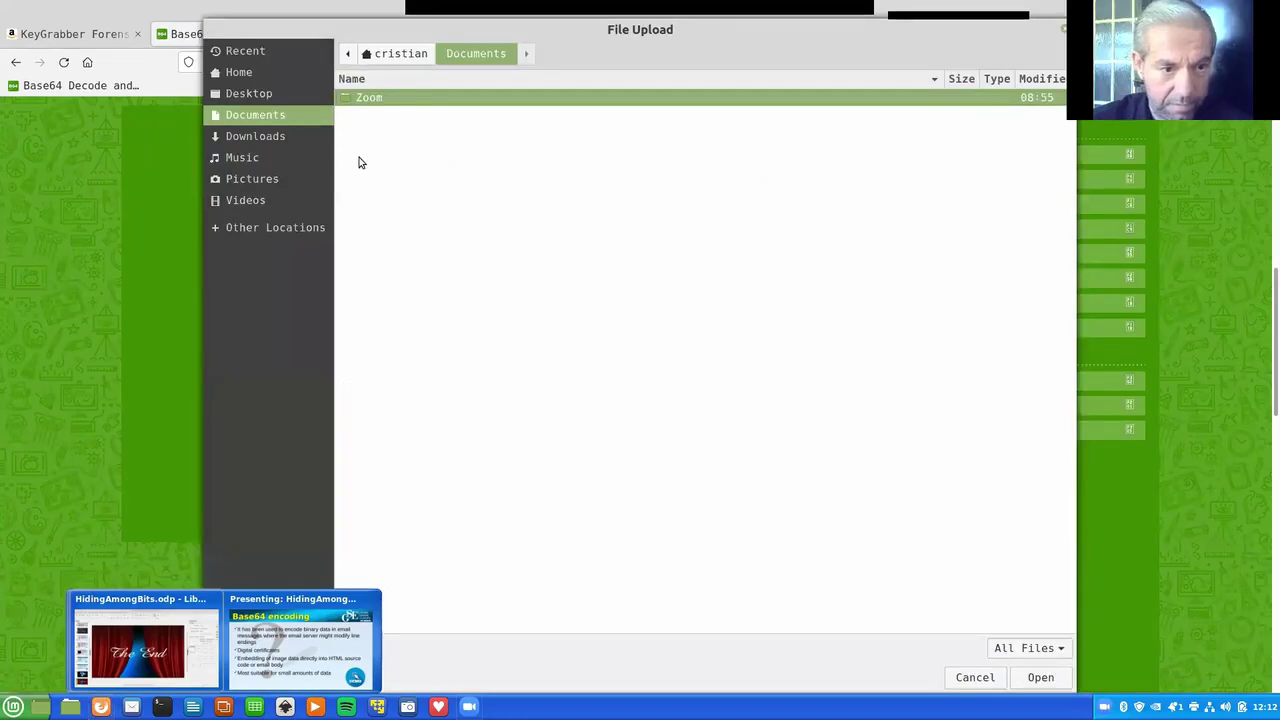
left_click(268, 227)
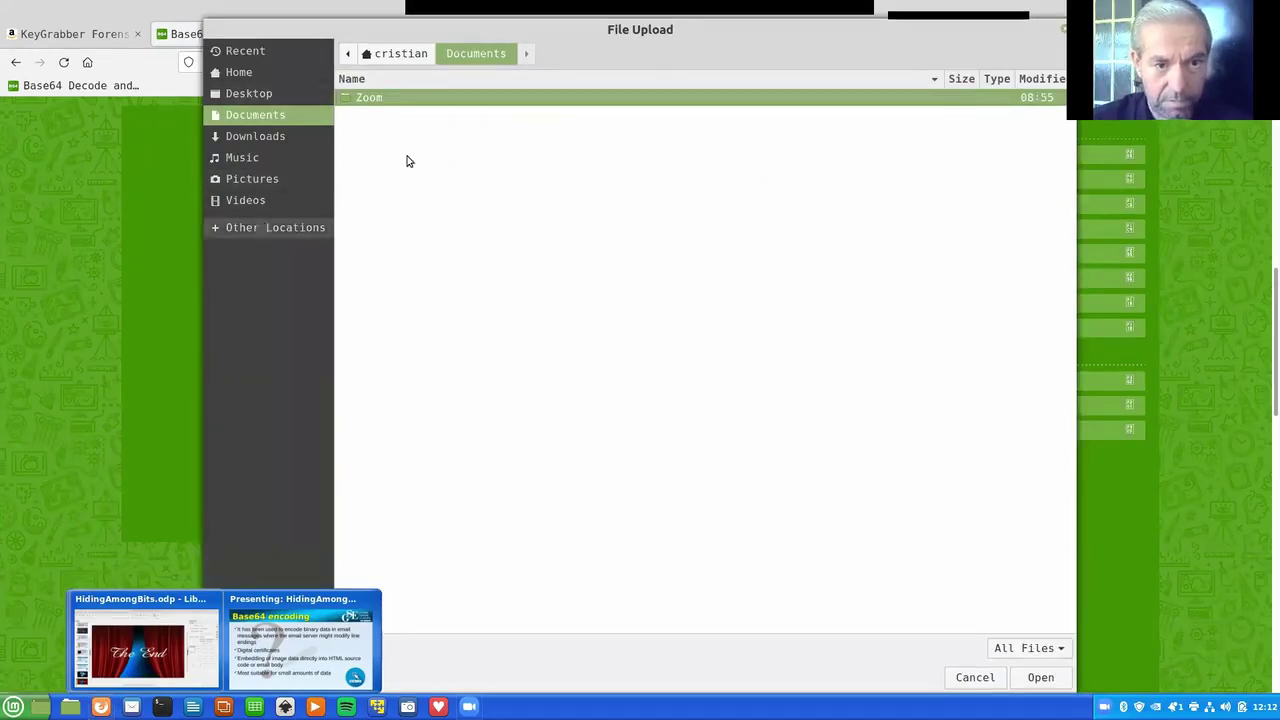
left_click(381, 80)
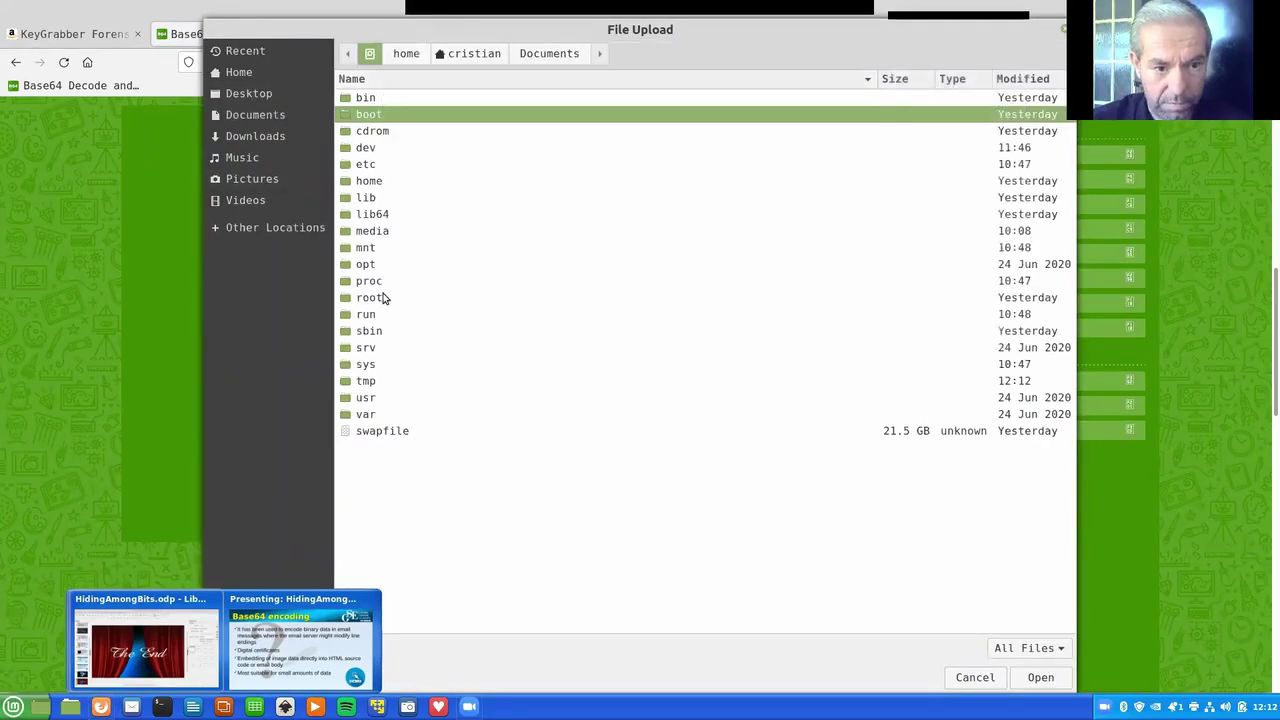
double_click(366, 248)
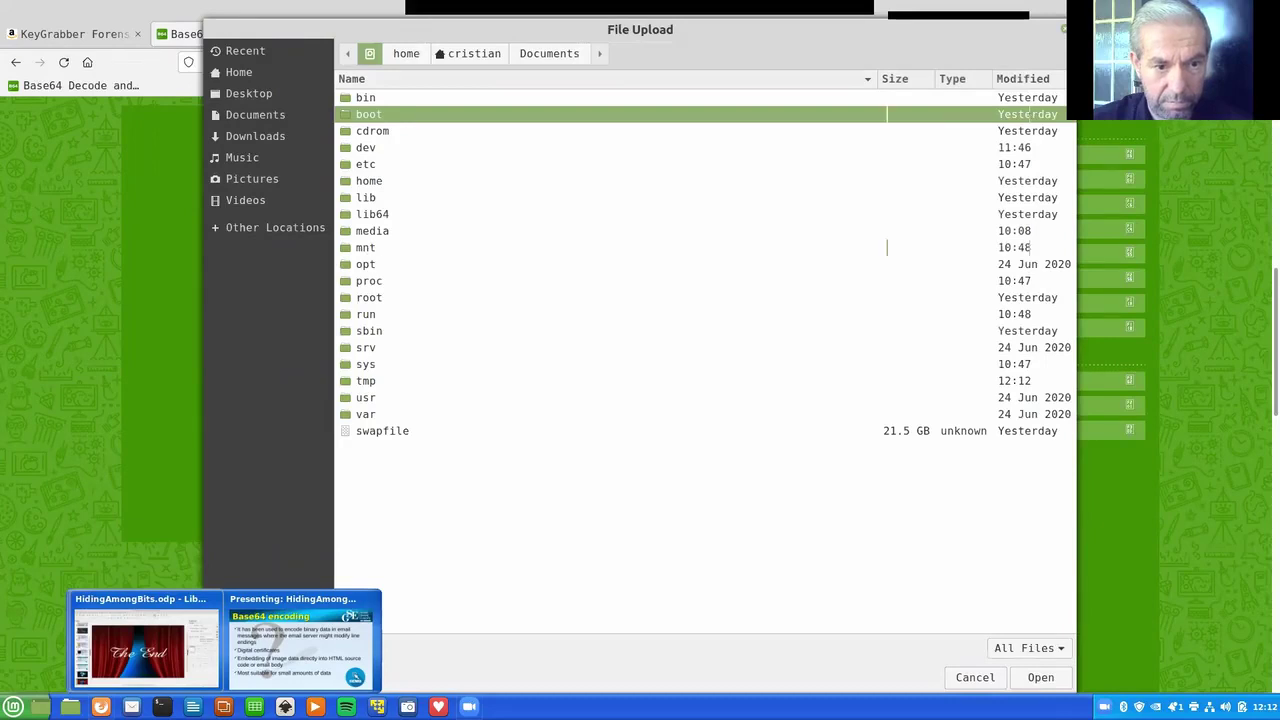
double_click(367, 100)
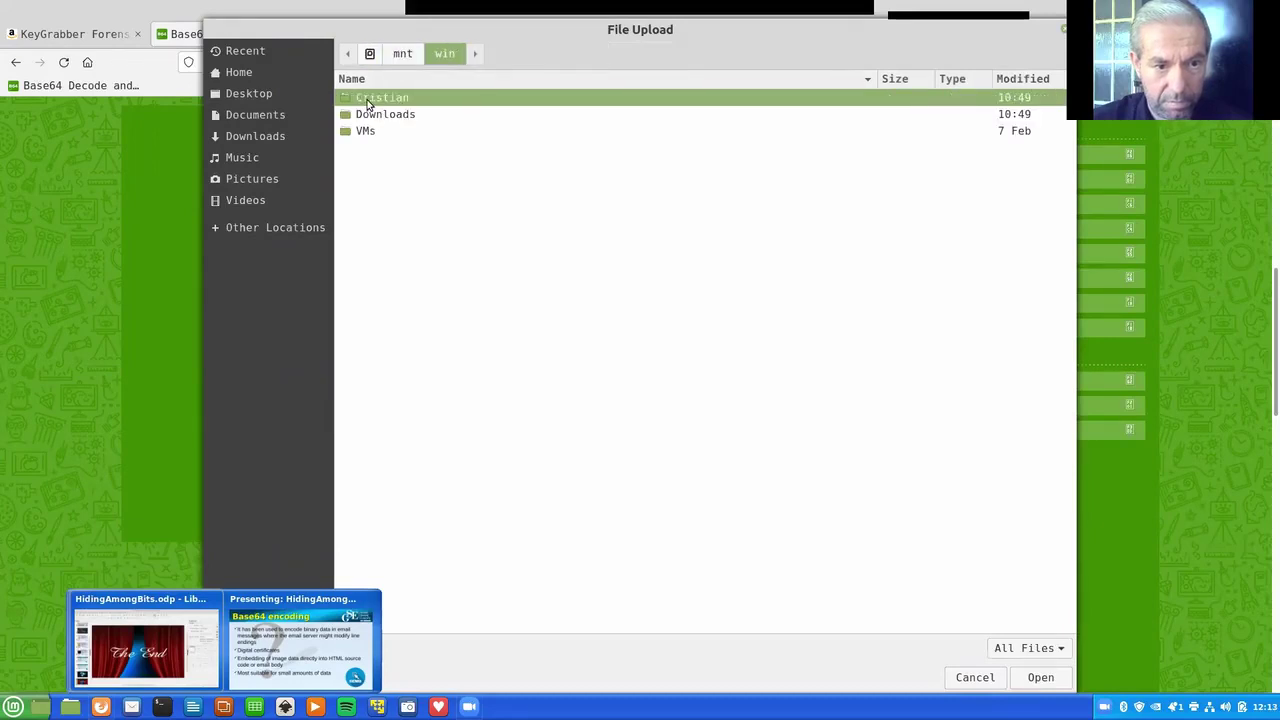
double_click(367, 100)
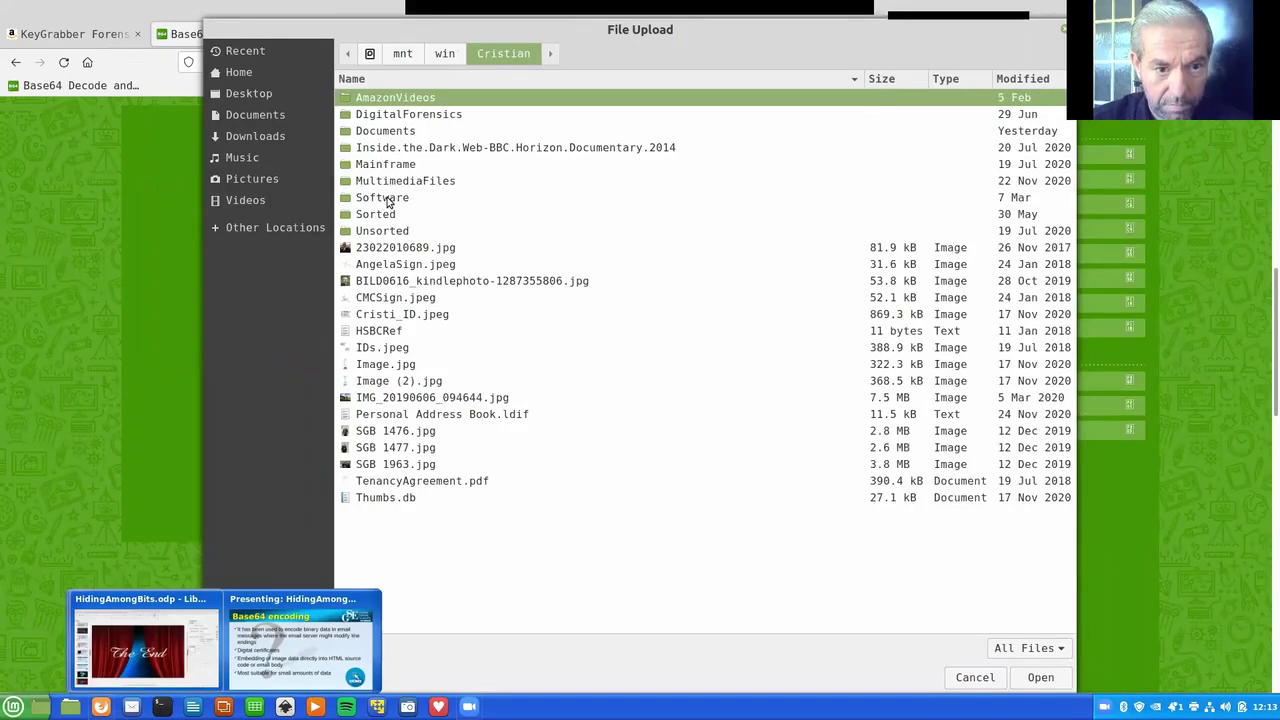
double_click(388, 182)
double_click(377, 98)
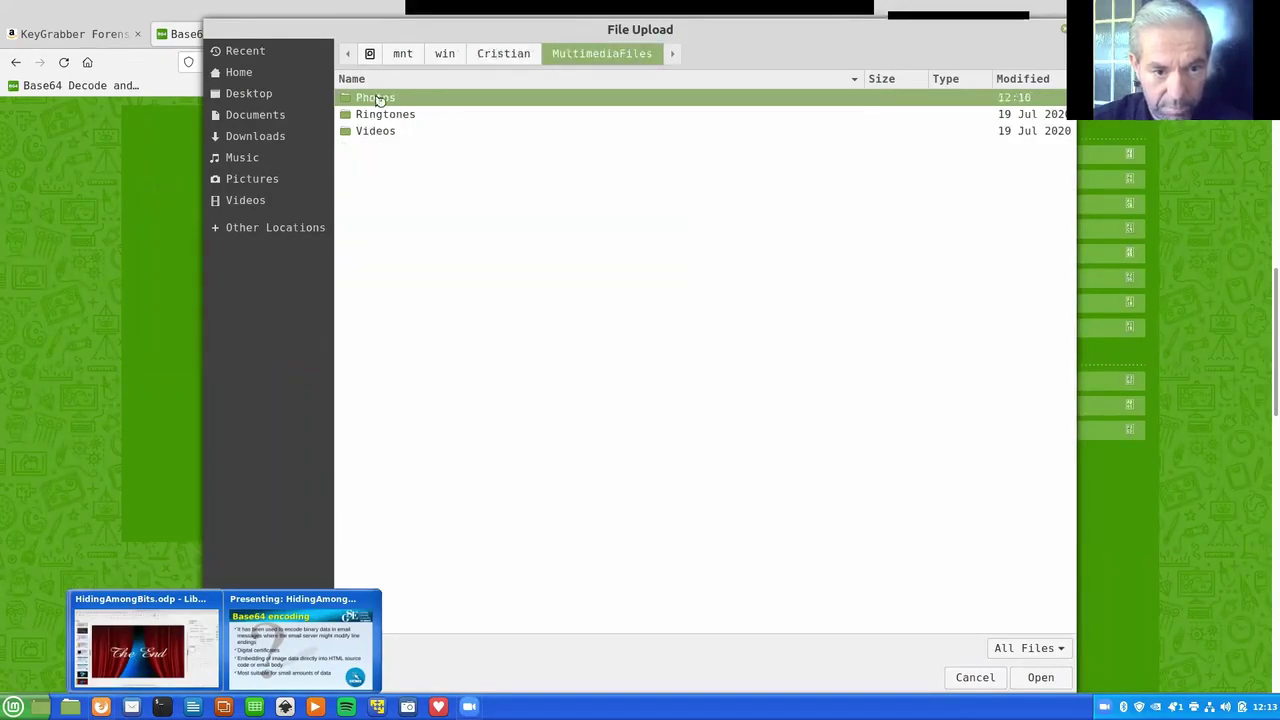
scroll(690, 368, "down", 15)
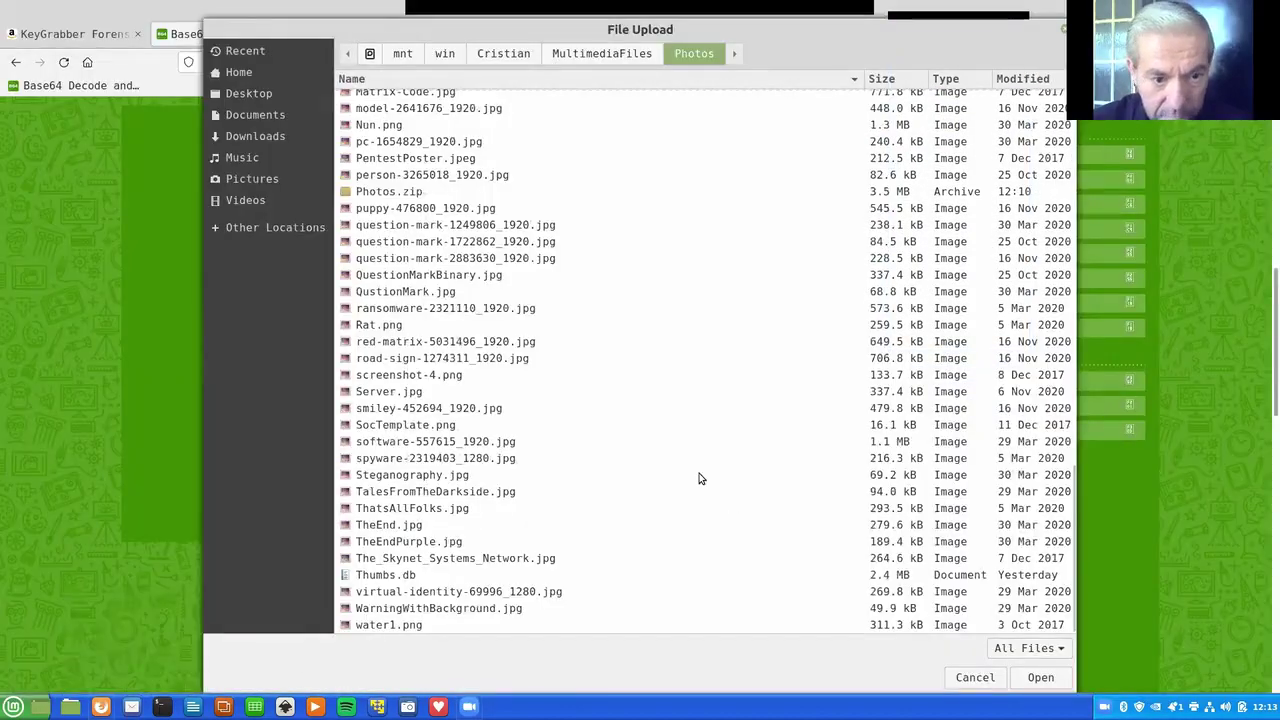
left_click(389, 192)
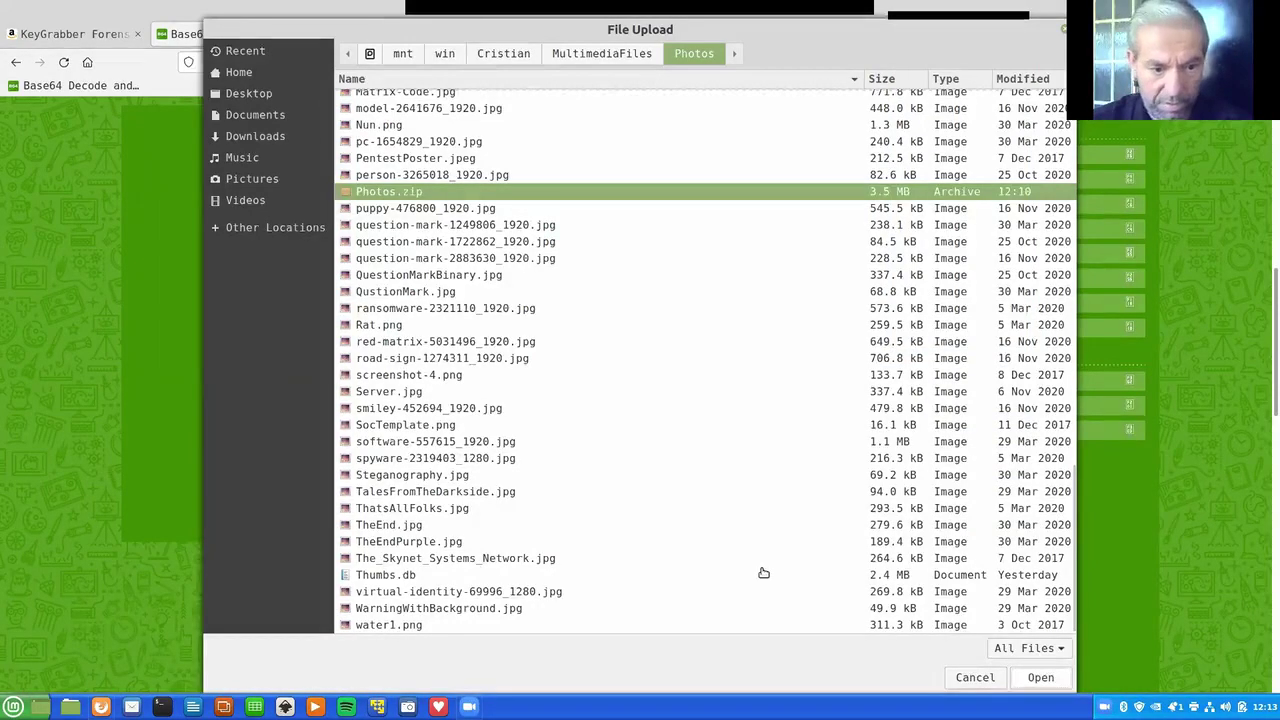
key("Return")
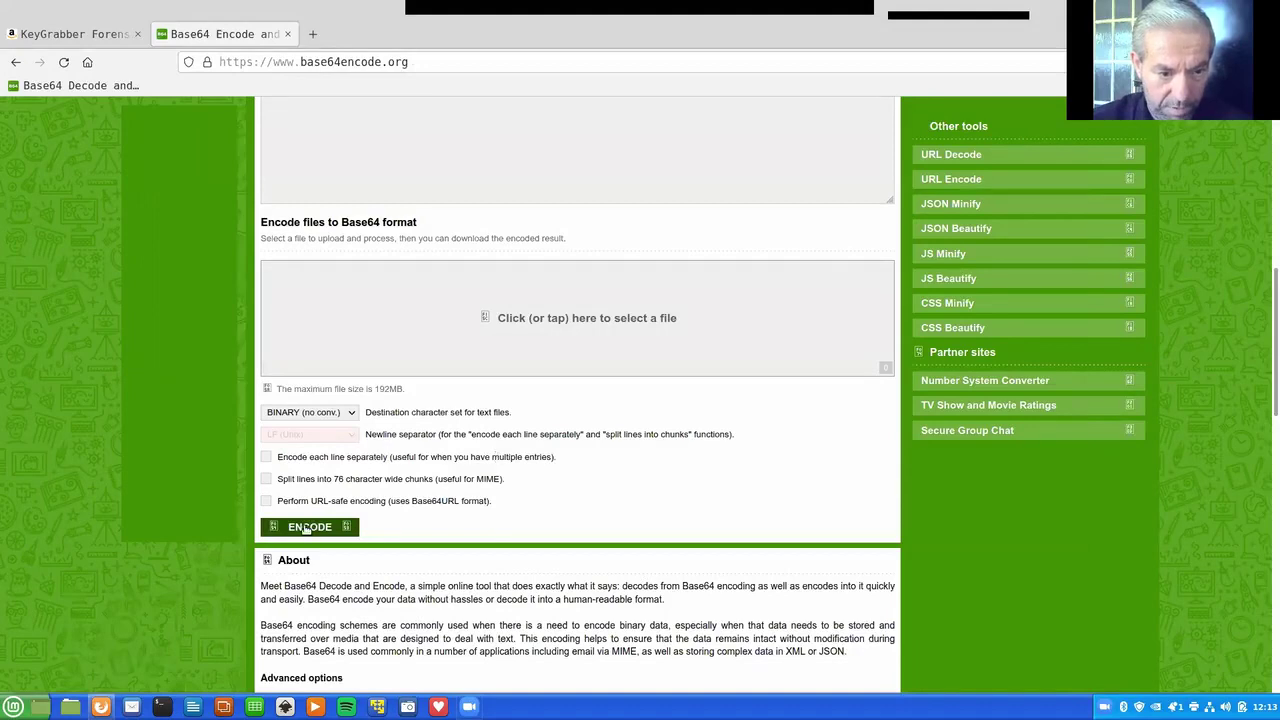
Step: Allow the site's scripts, accept consent, reattach Photos.zip, encode it to Base64 and download the result
left_click(307, 530)
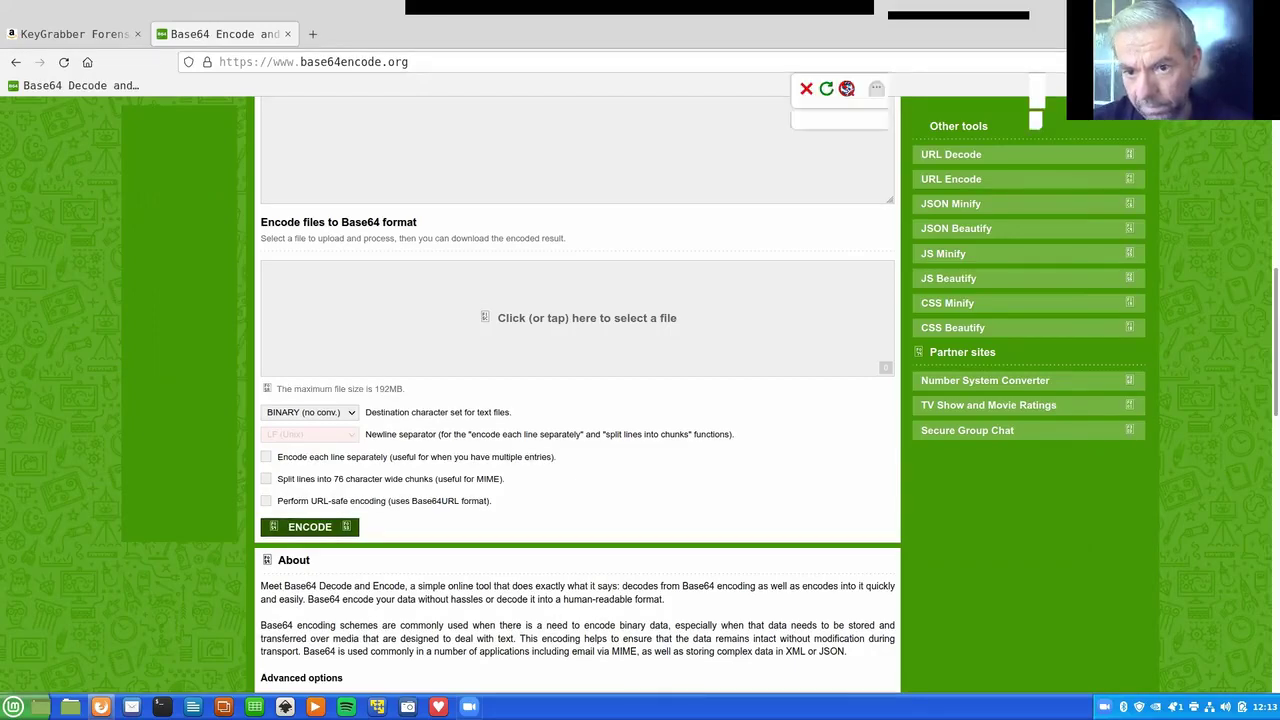
left_click(829, 124)
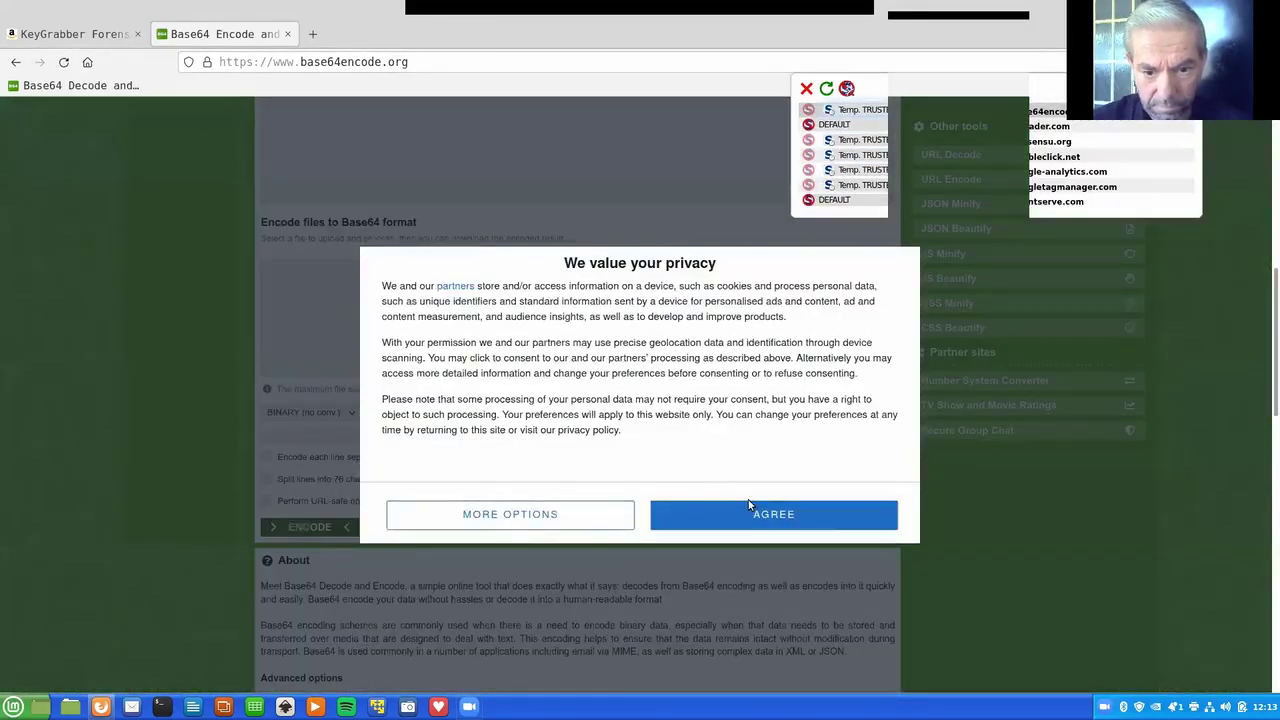
left_click(761, 513)
left_click(503, 318)
left_click(312, 528)
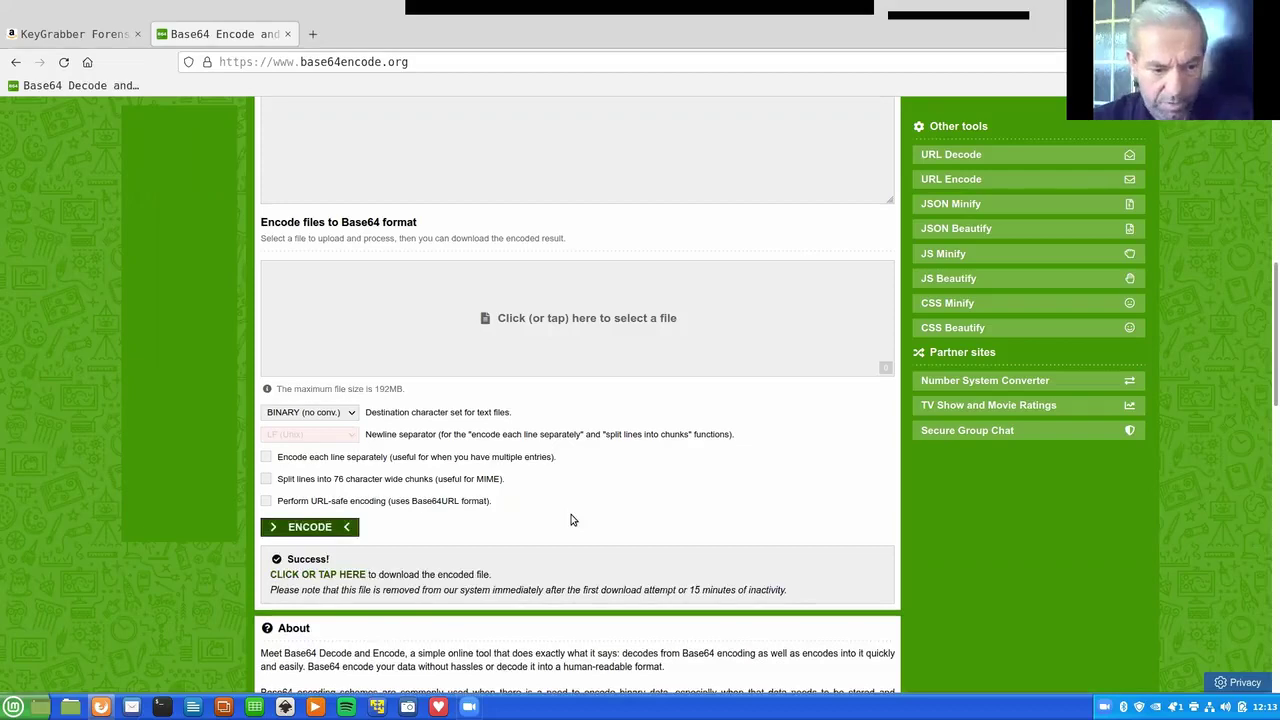
left_click(323, 576)
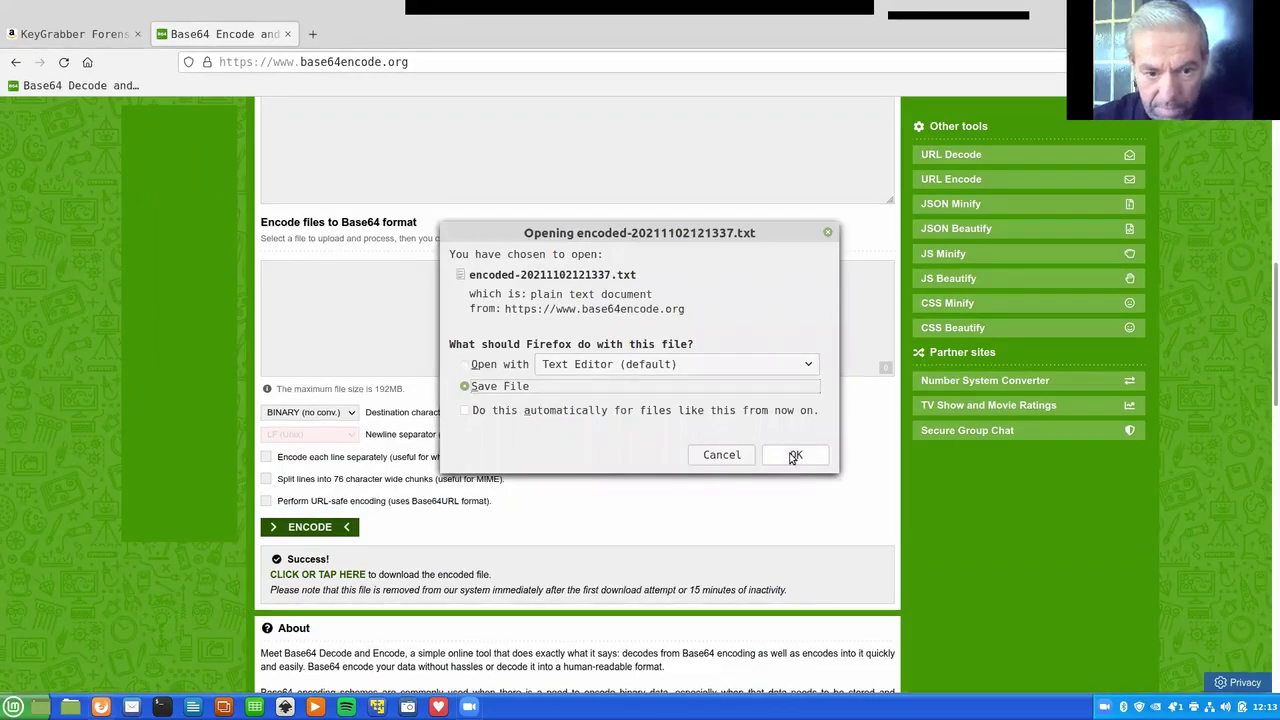
Step: Save encoded-20211102121337.txt into the Downloads folder
left_click(794, 456)
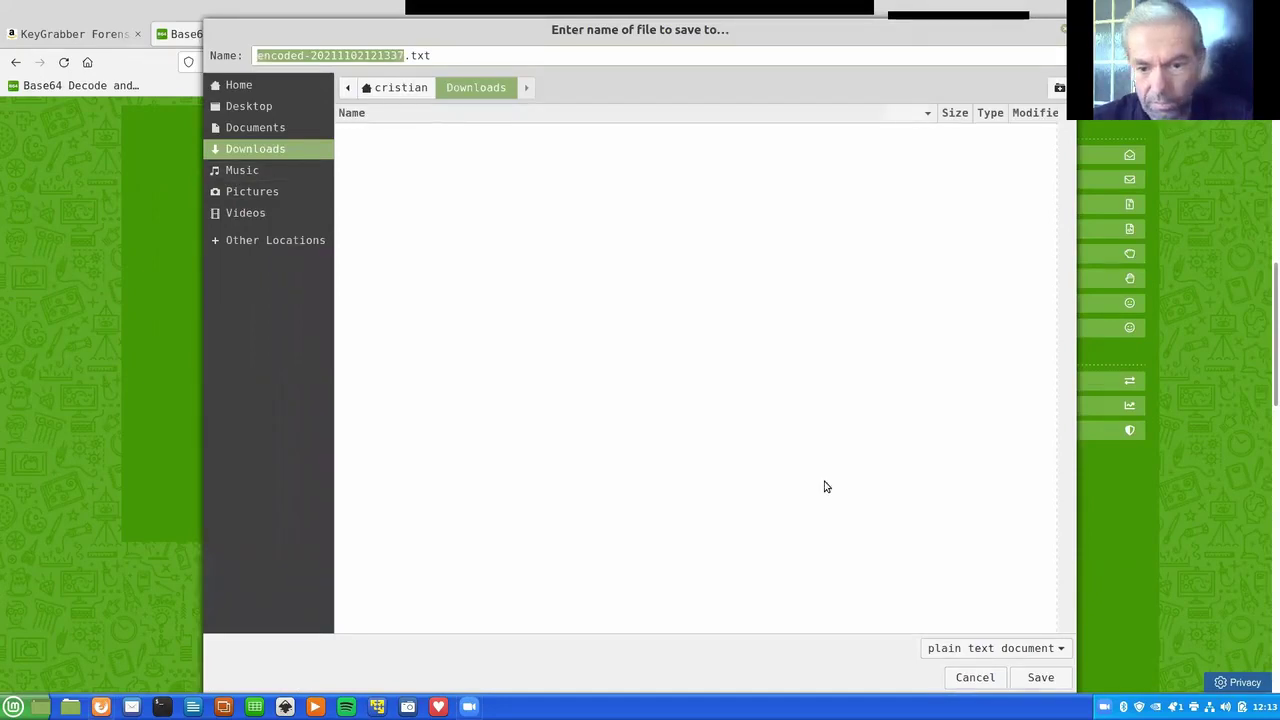
left_click(1044, 678)
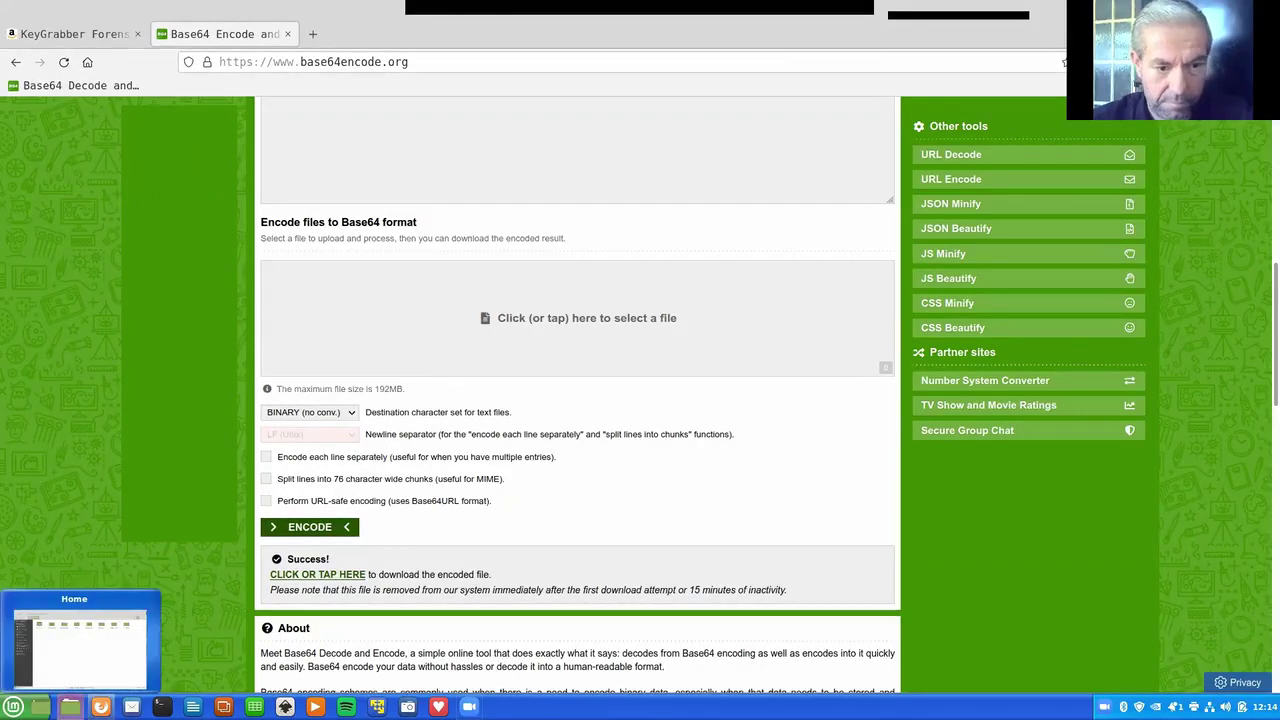
Step: Open the 4.6 MB encoded-20211102121337.txt from Nemo's Downloads folder in LibreOffice Writer
left_click(70, 706)
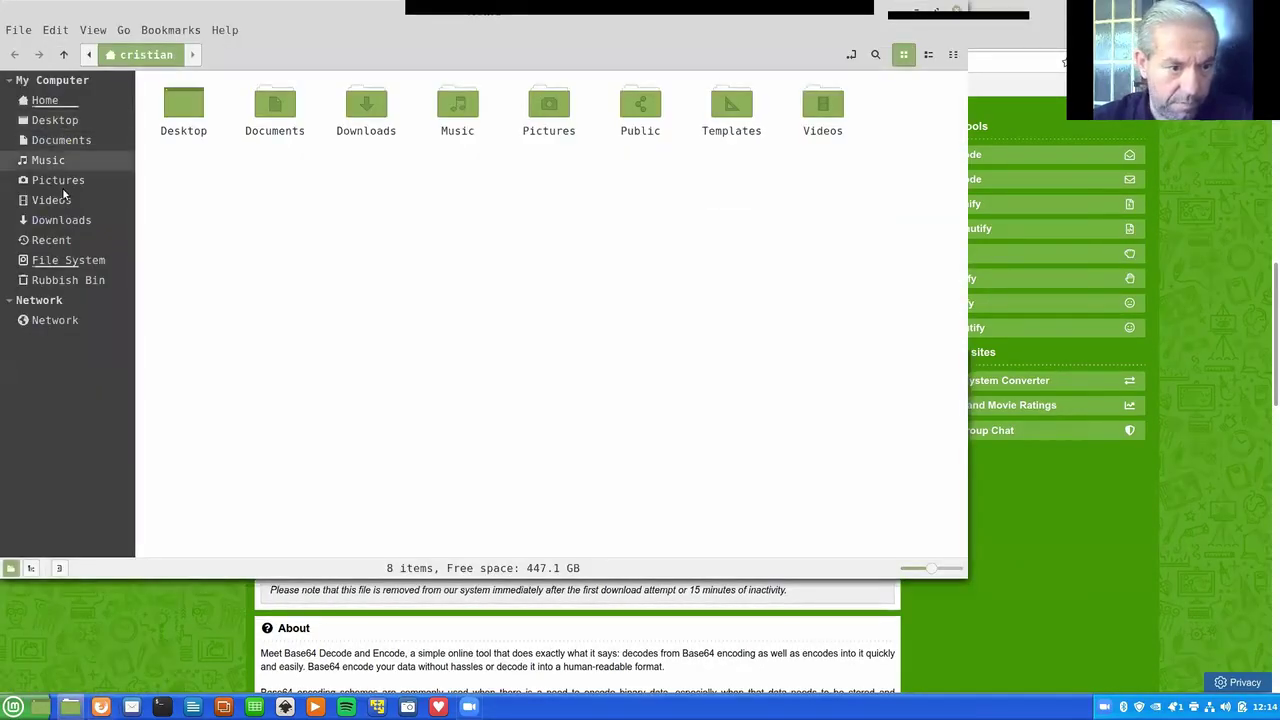
left_click(60, 220)
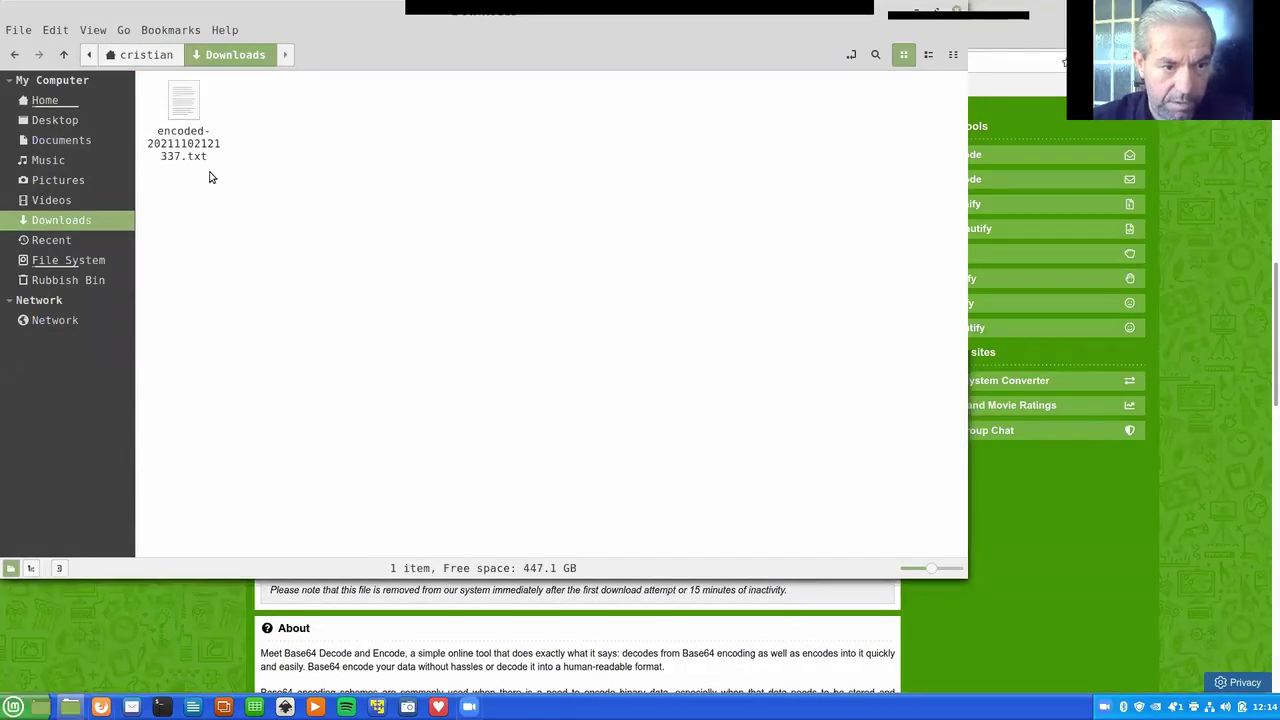
left_click(183, 148)
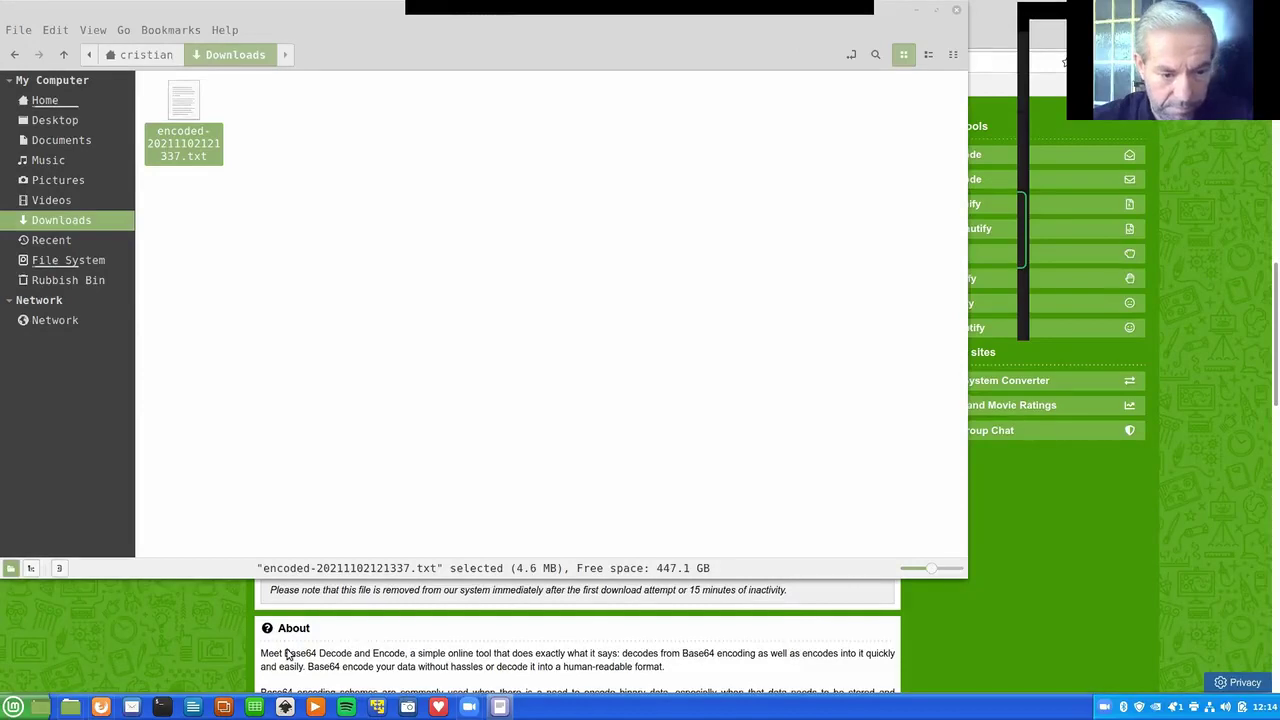
left_click(75, 645)
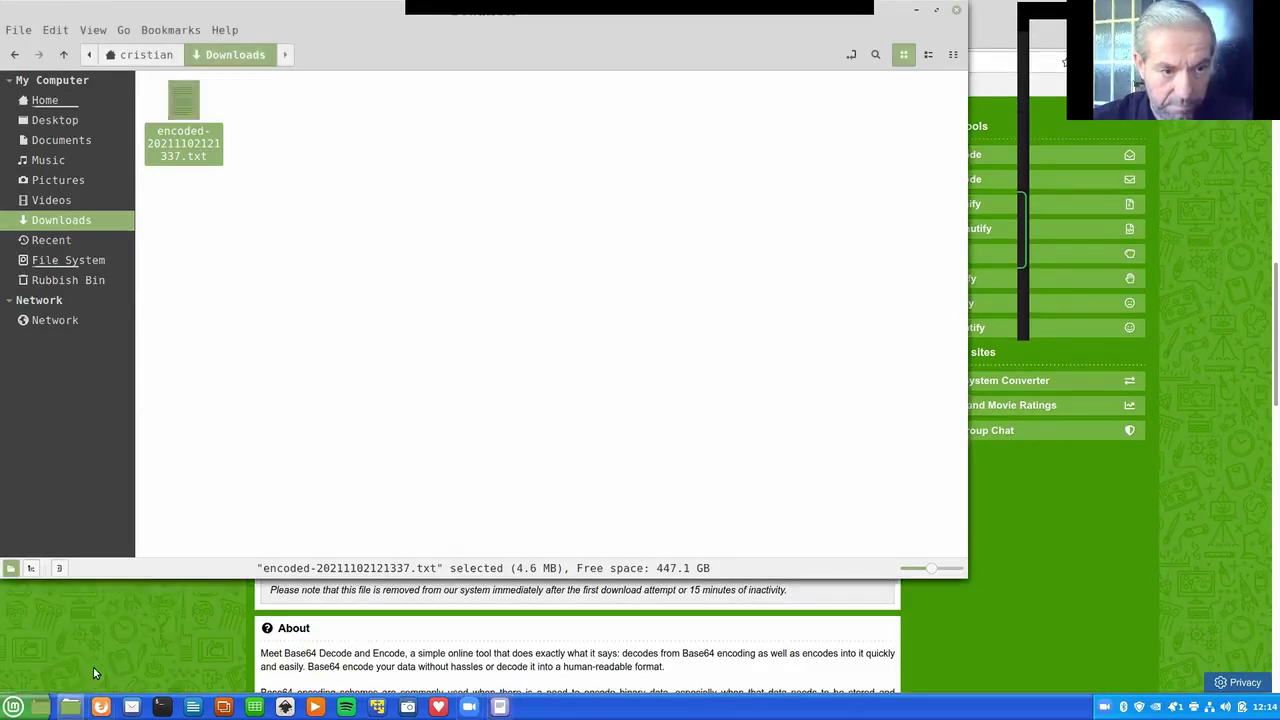
double_click(170, 152)
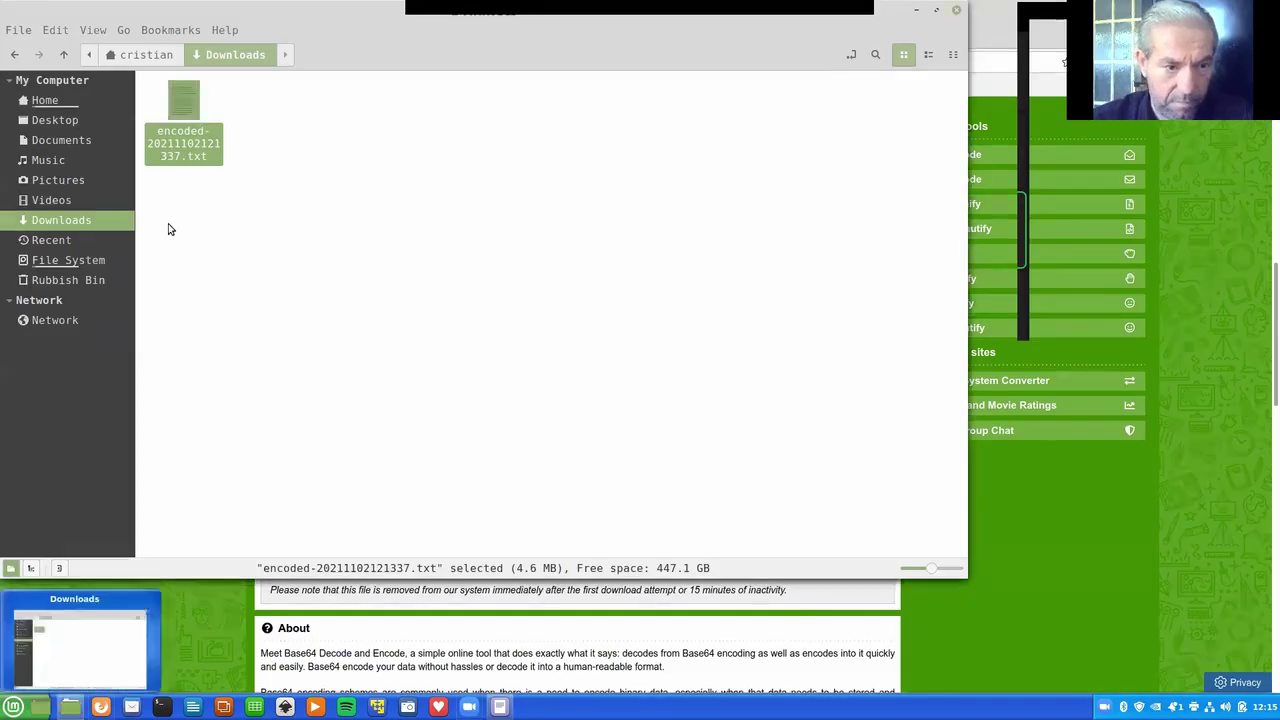
right_click(167, 150)
mouse_move(244, 182)
left_click(433, 182)
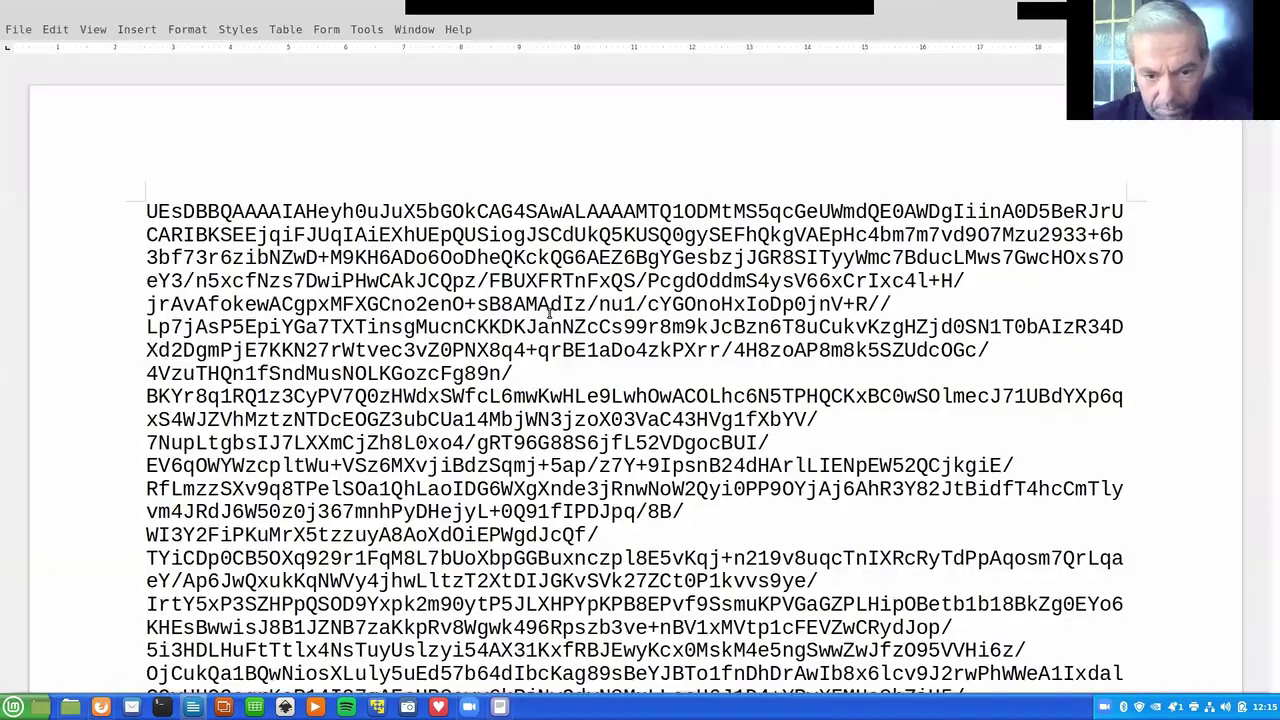
scroll(660, 437, "down", 2)
scroll(660, 437, "down", 5)
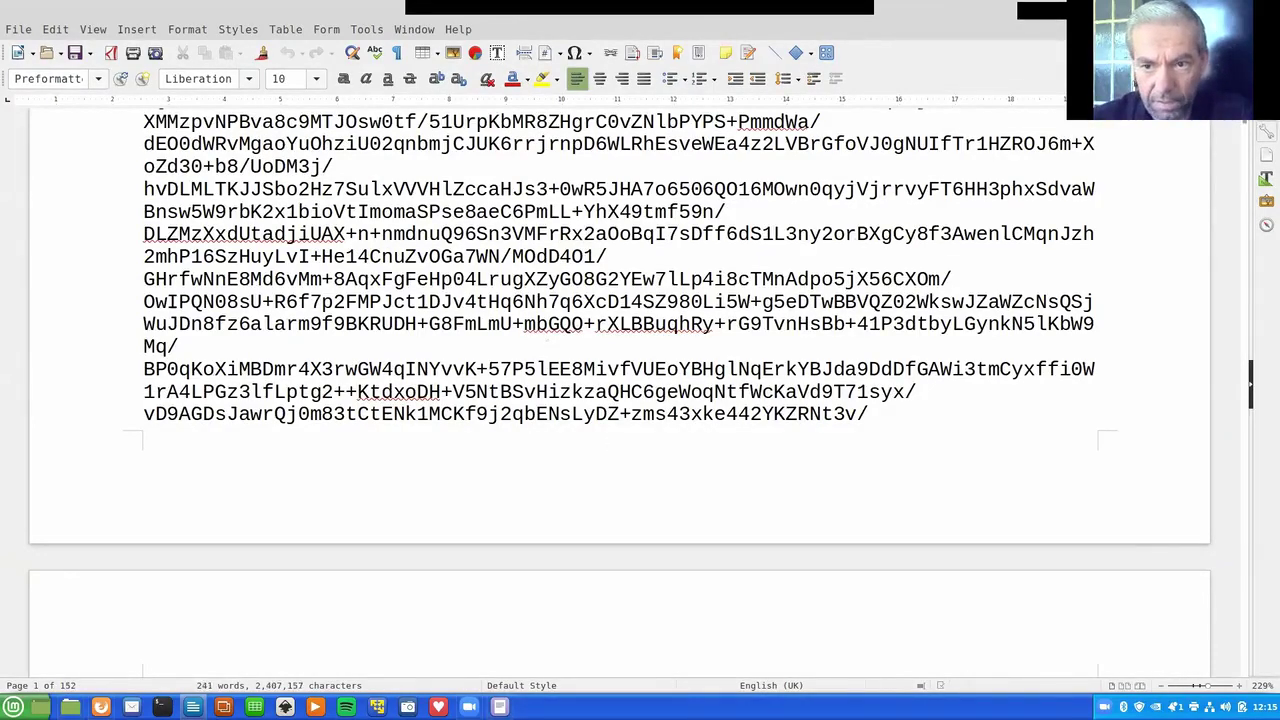
Step: Close the Writer document and the Downloads window, then switch to the Windows VM workspace
key("alt+F4")
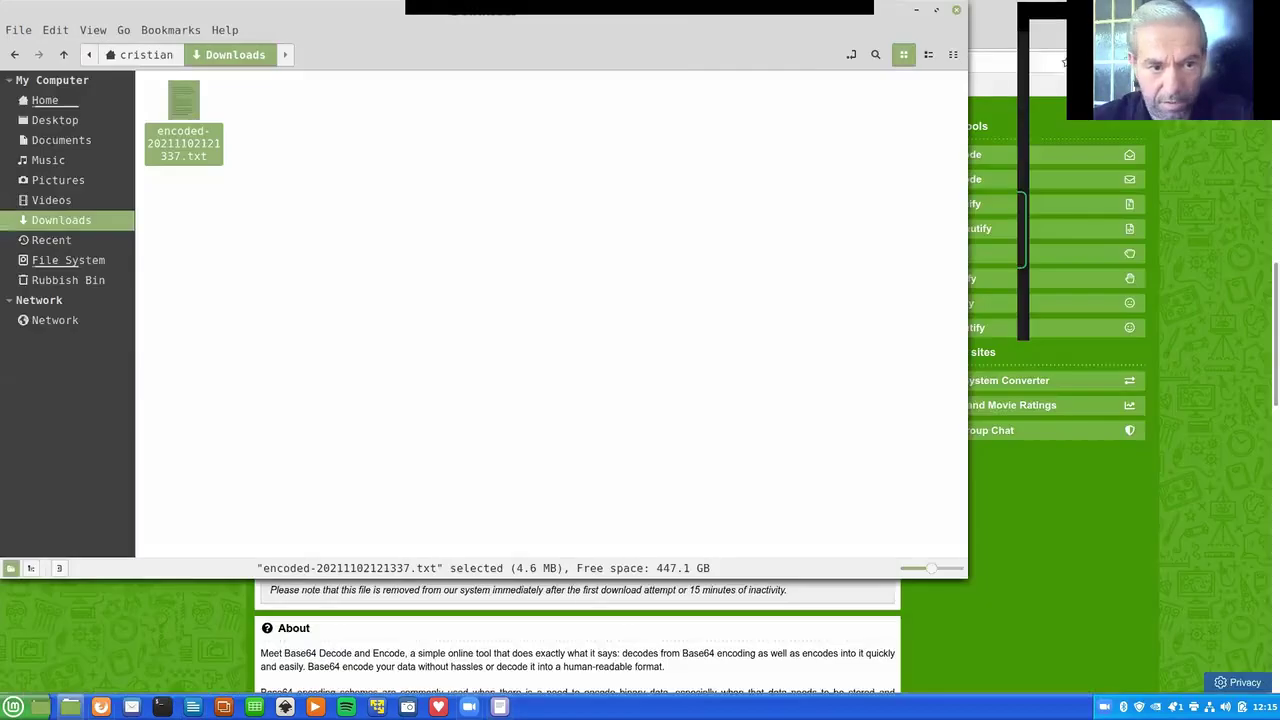
left_click(956, 10)
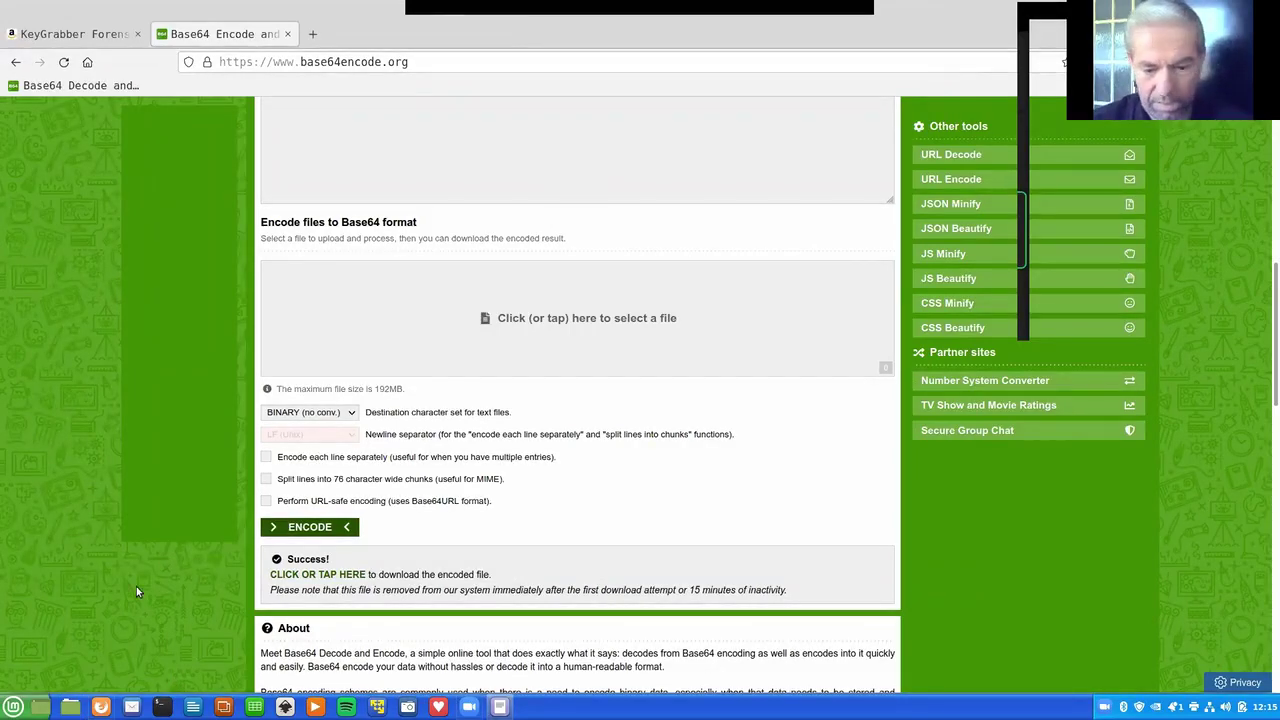
key("ctrl+alt+Right")
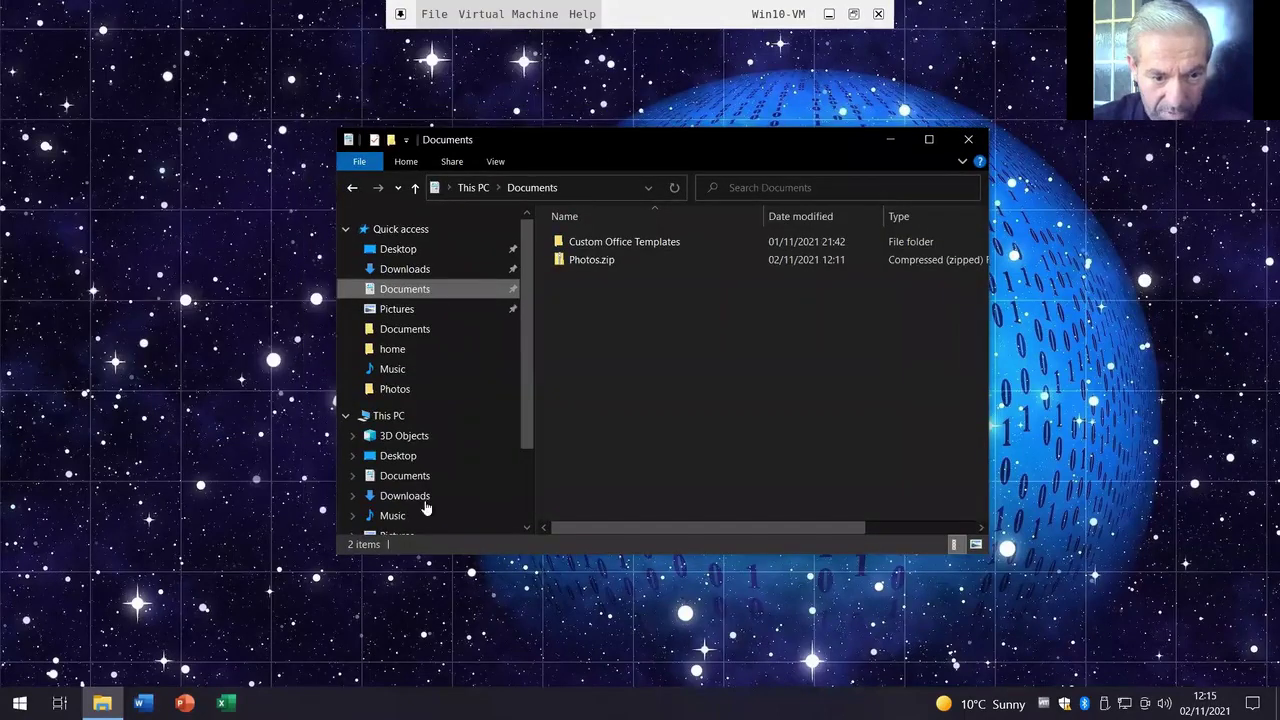
Step: Browse the VMware shared folders through Share, the user's folder and Documents into Mainframe
scroll(449, 492, "down", 3)
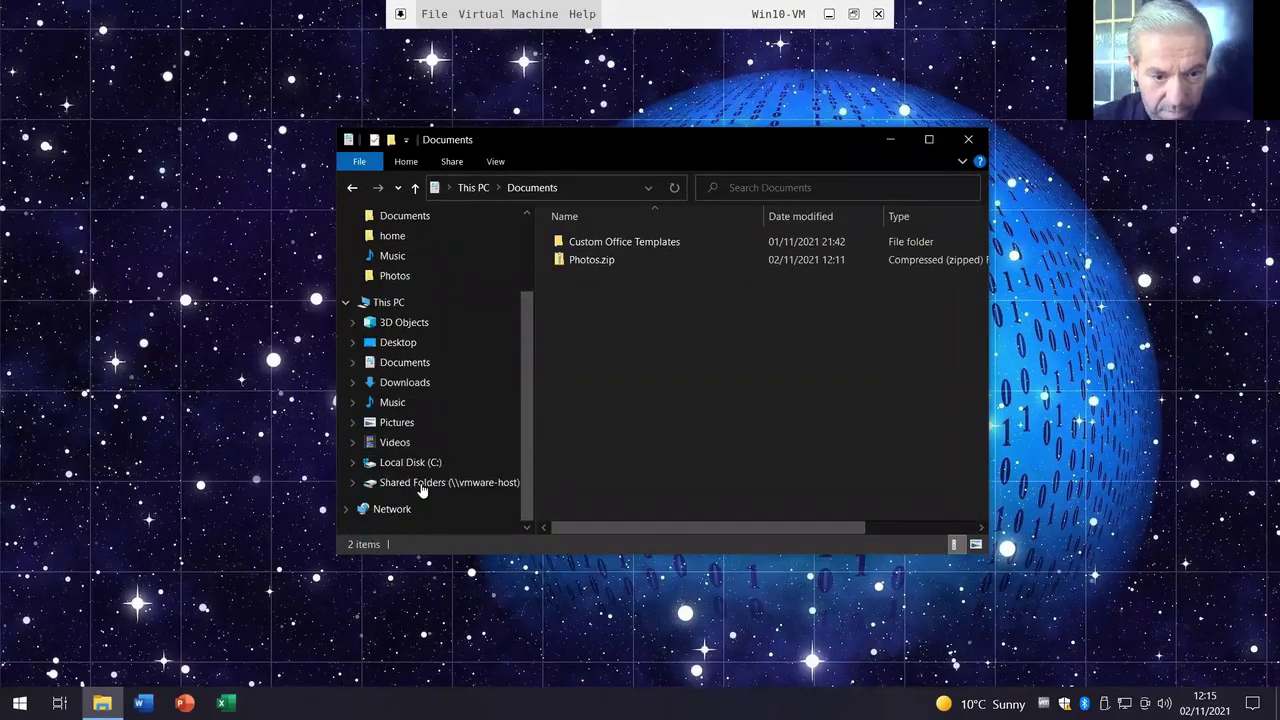
left_click(421, 486)
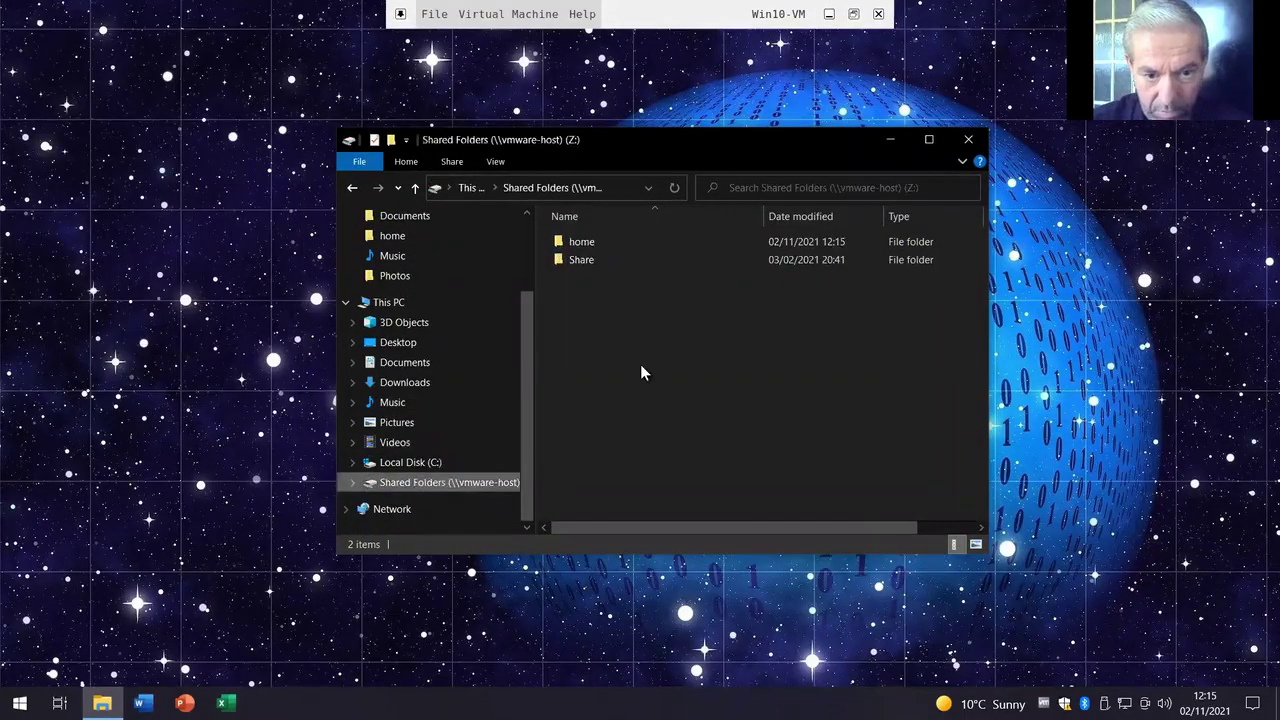
double_click(578, 260)
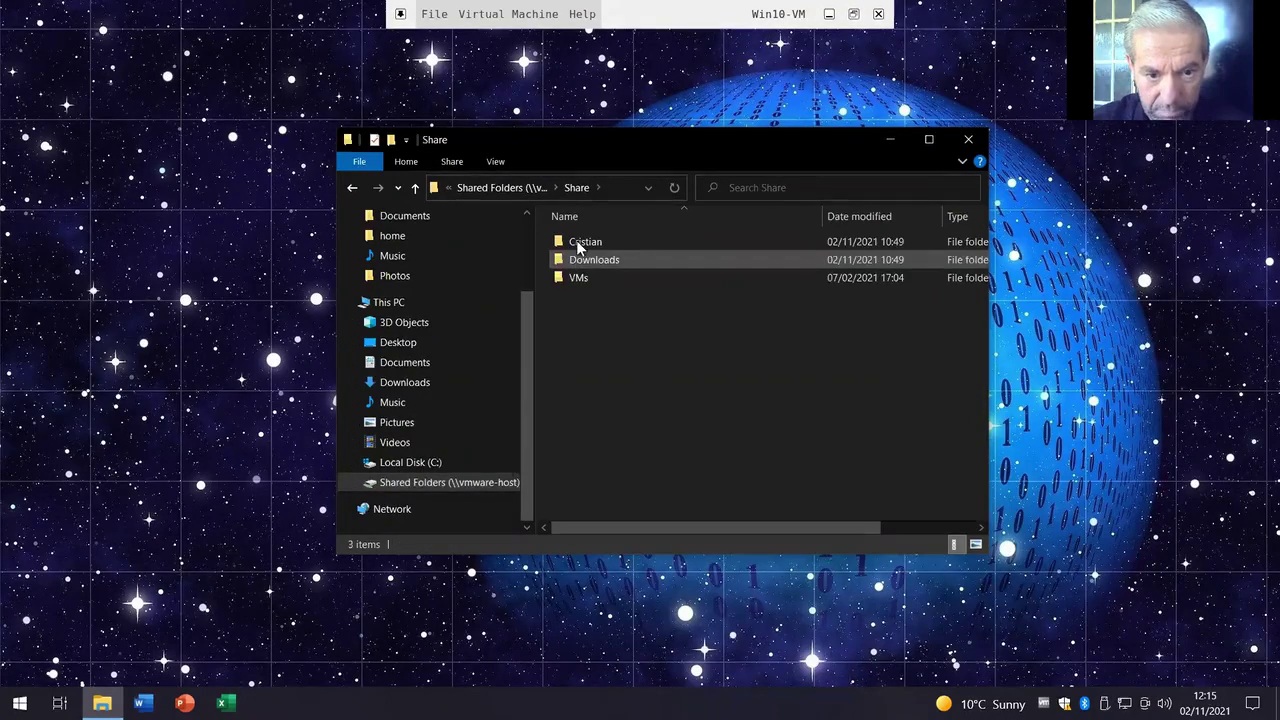
double_click(580, 243)
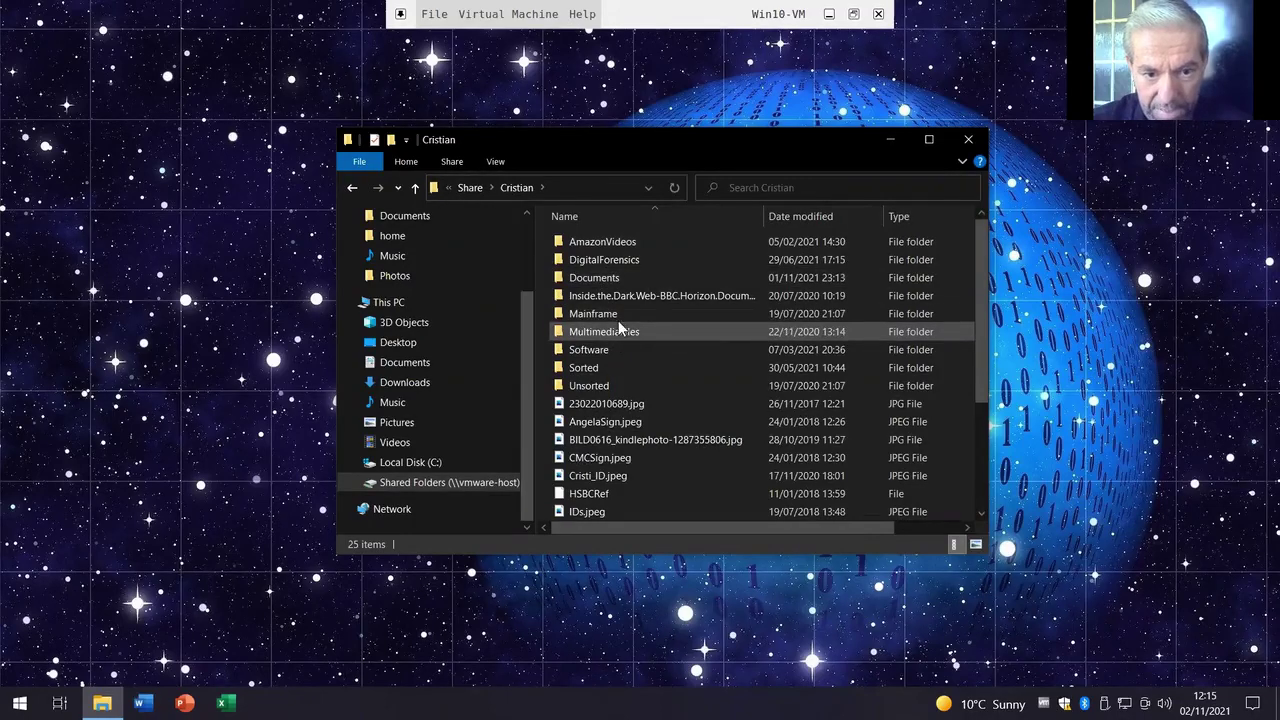
double_click(607, 280)
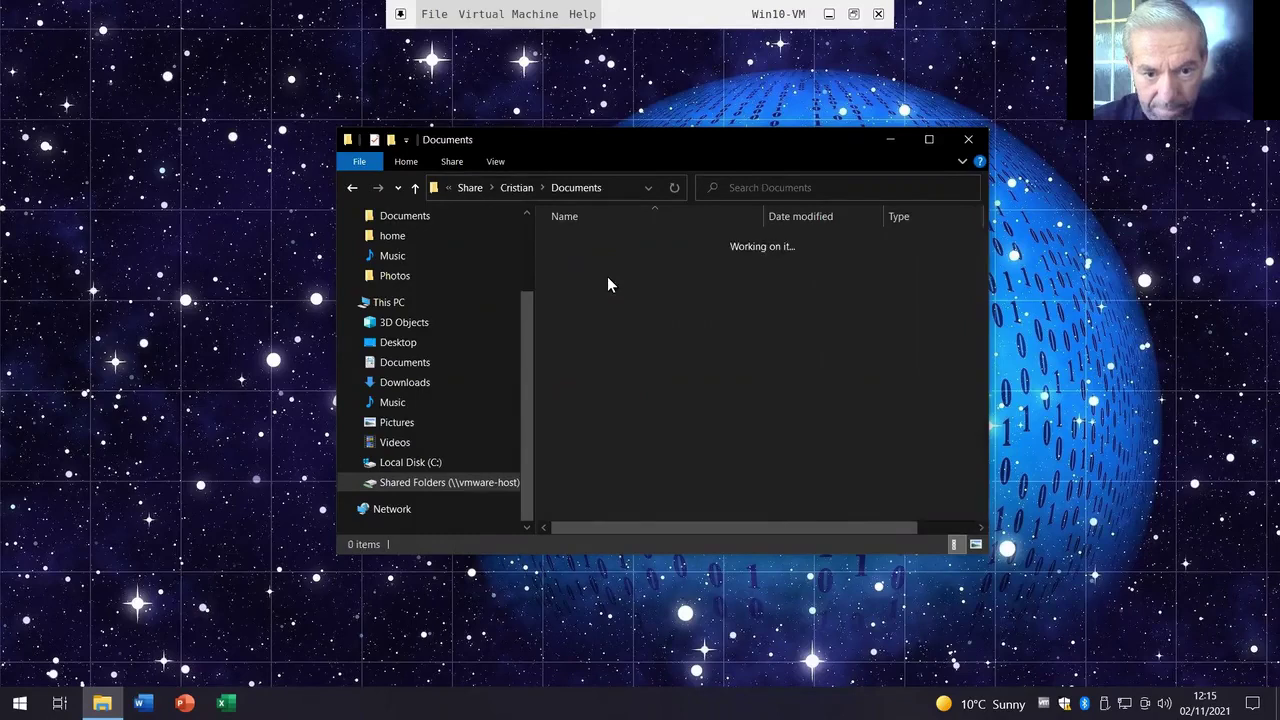
double_click(607, 259)
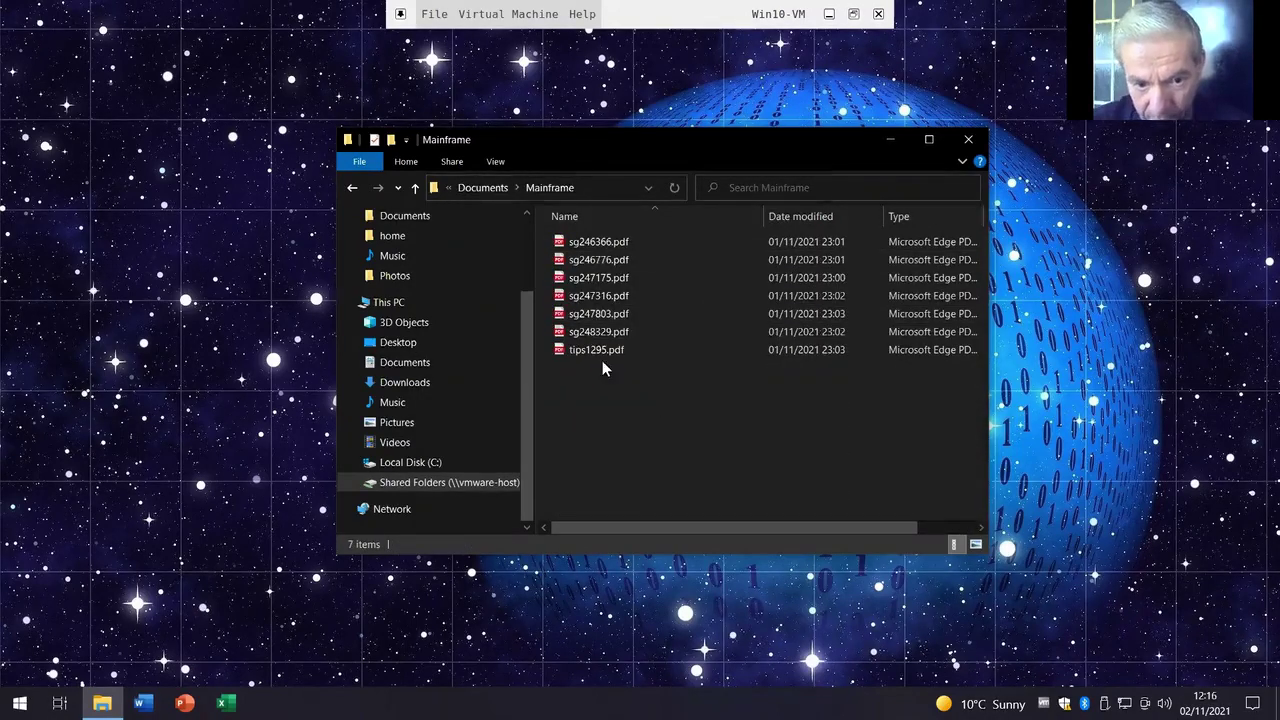
Step: Bring up the full list of Open with apps for tips1295.pdf
left_click(600, 352)
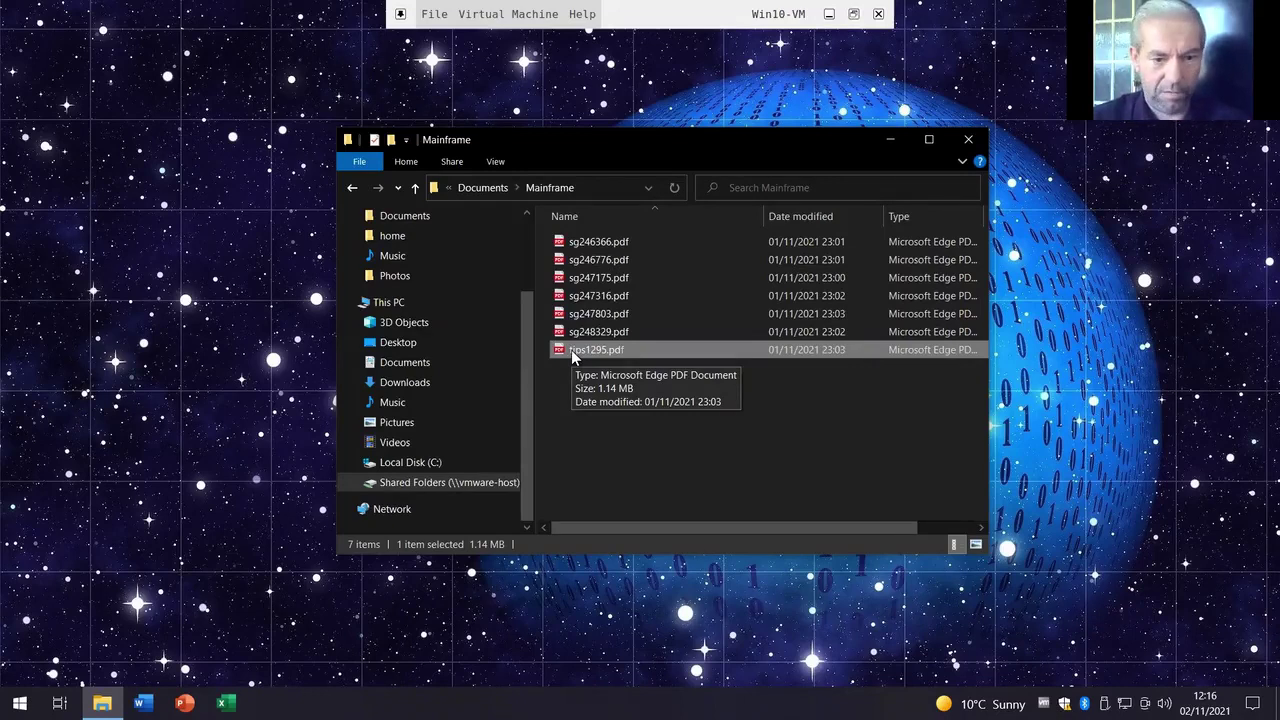
right_click(574, 354)
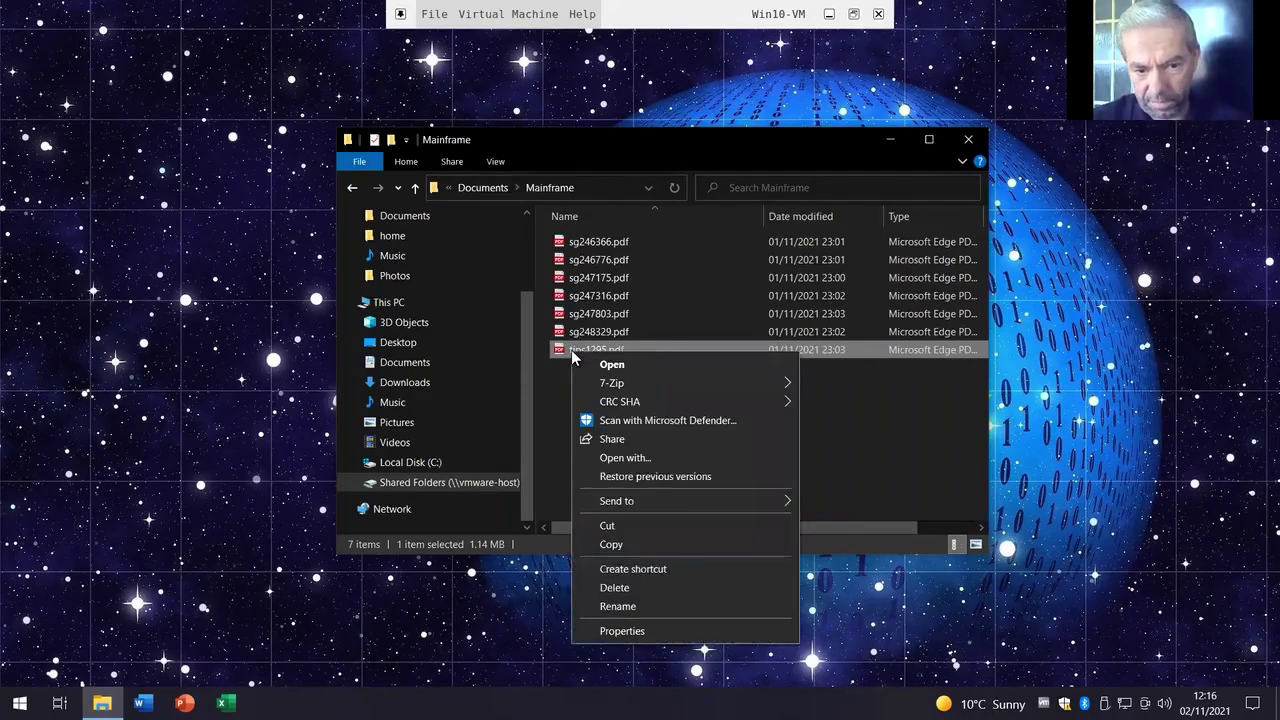
left_click(632, 458)
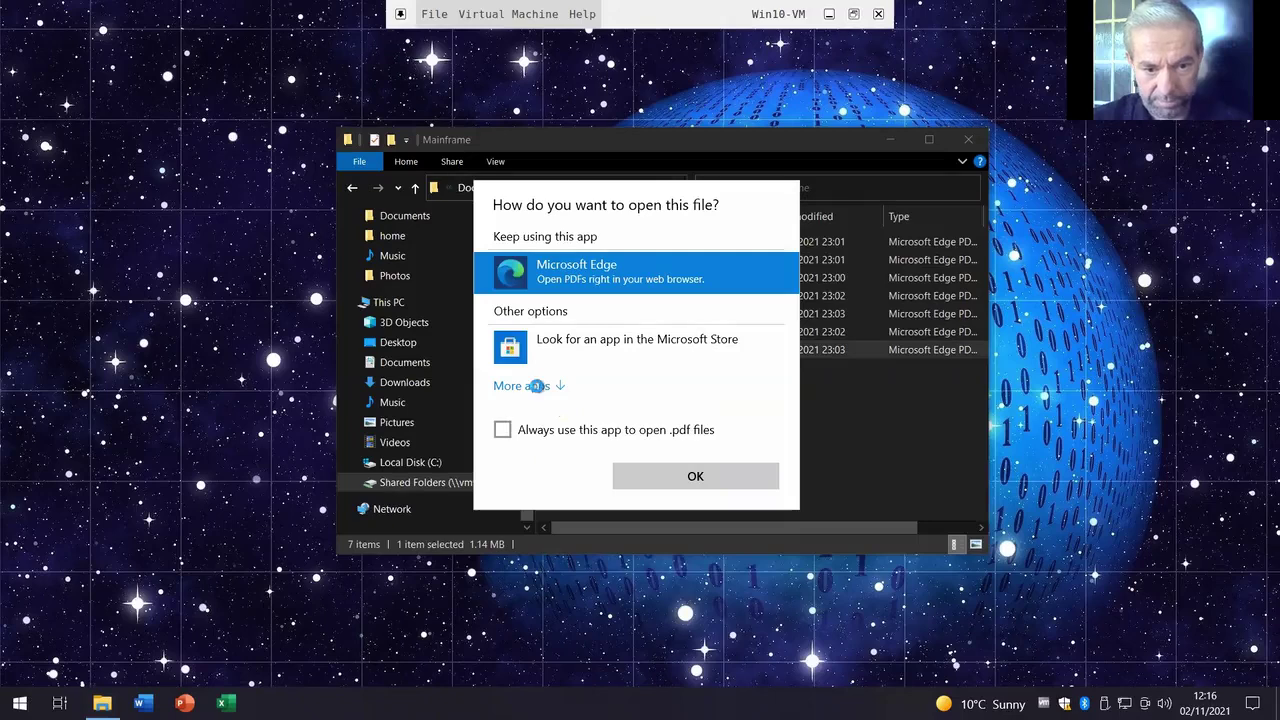
left_click(537, 385)
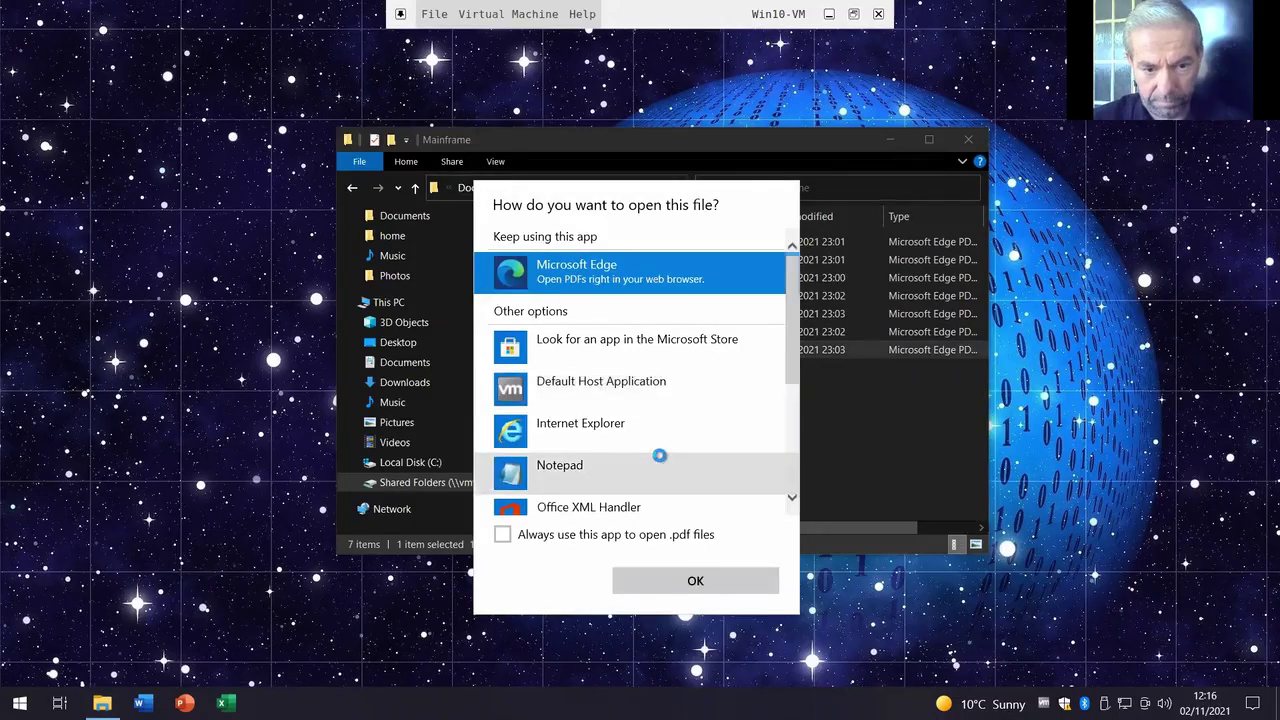
Step: Pick Word from the Open with list to open tips1295.pdf
scroll(660, 451, "down", 3)
left_click(530, 405)
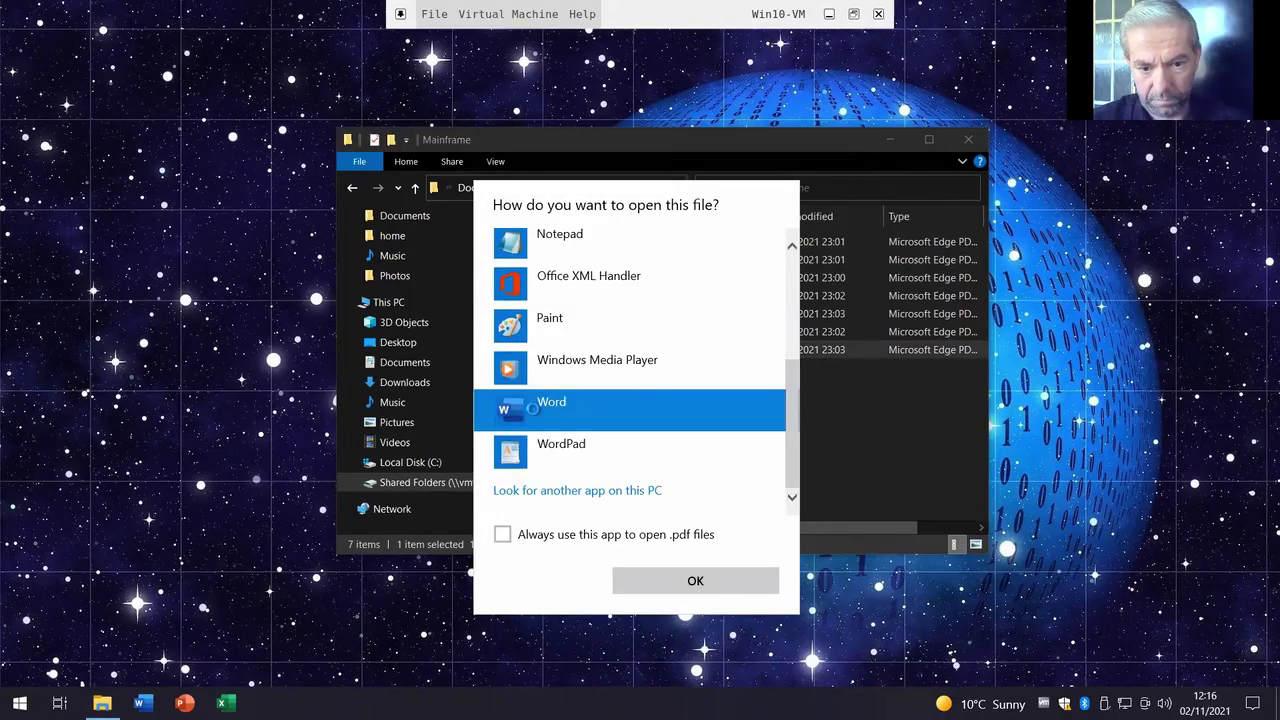
left_click(697, 580)
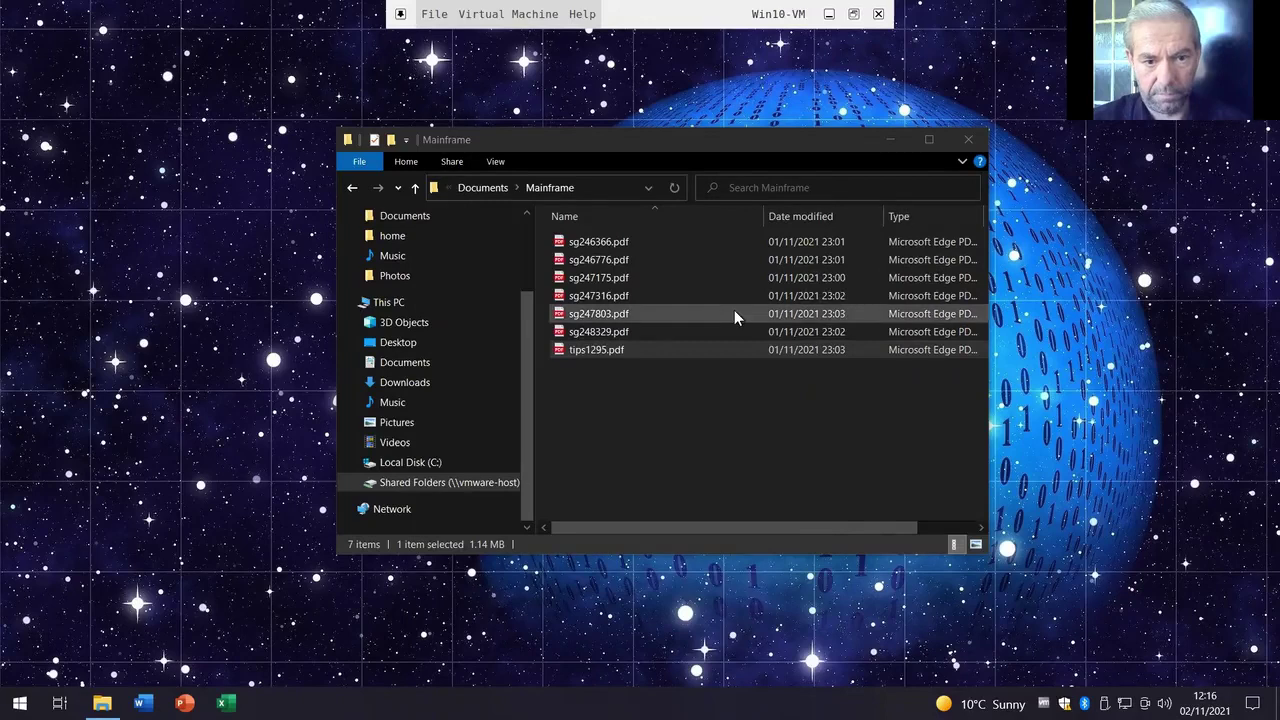
double_click(695, 260)
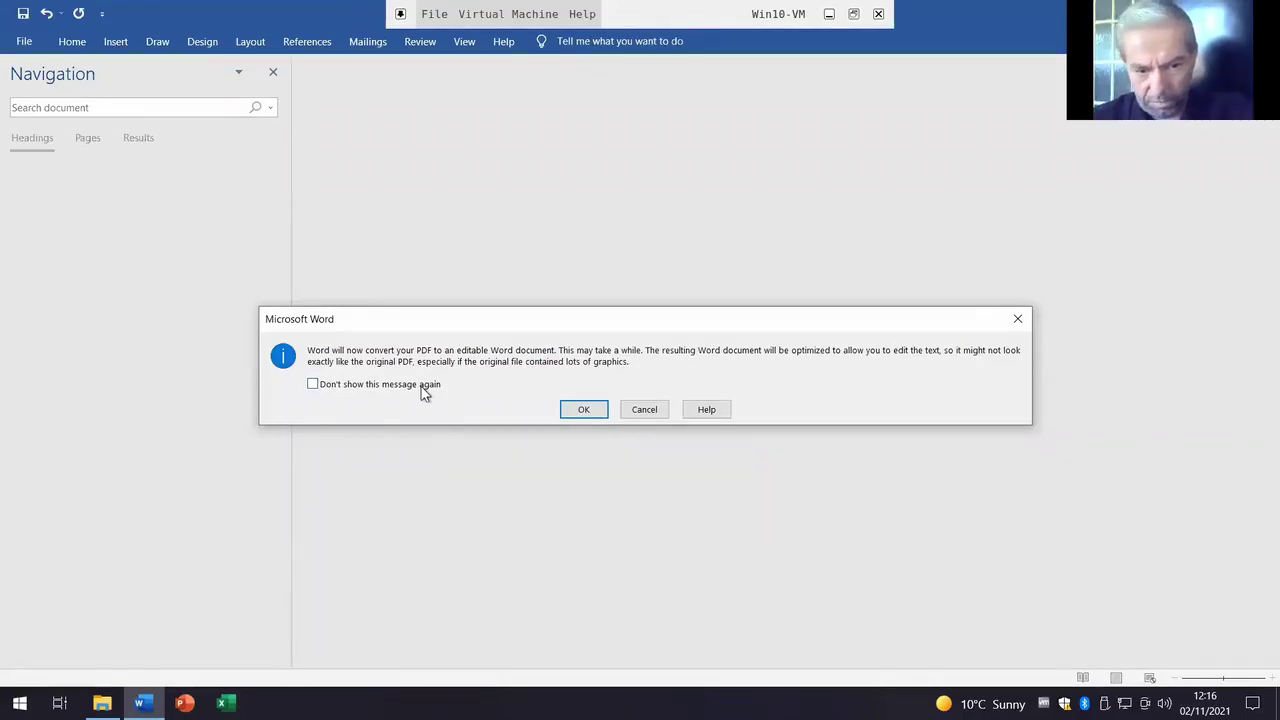
Step: Accept the PDF conversion and save the result as tips1295.docx in Documents
left_click(586, 410)
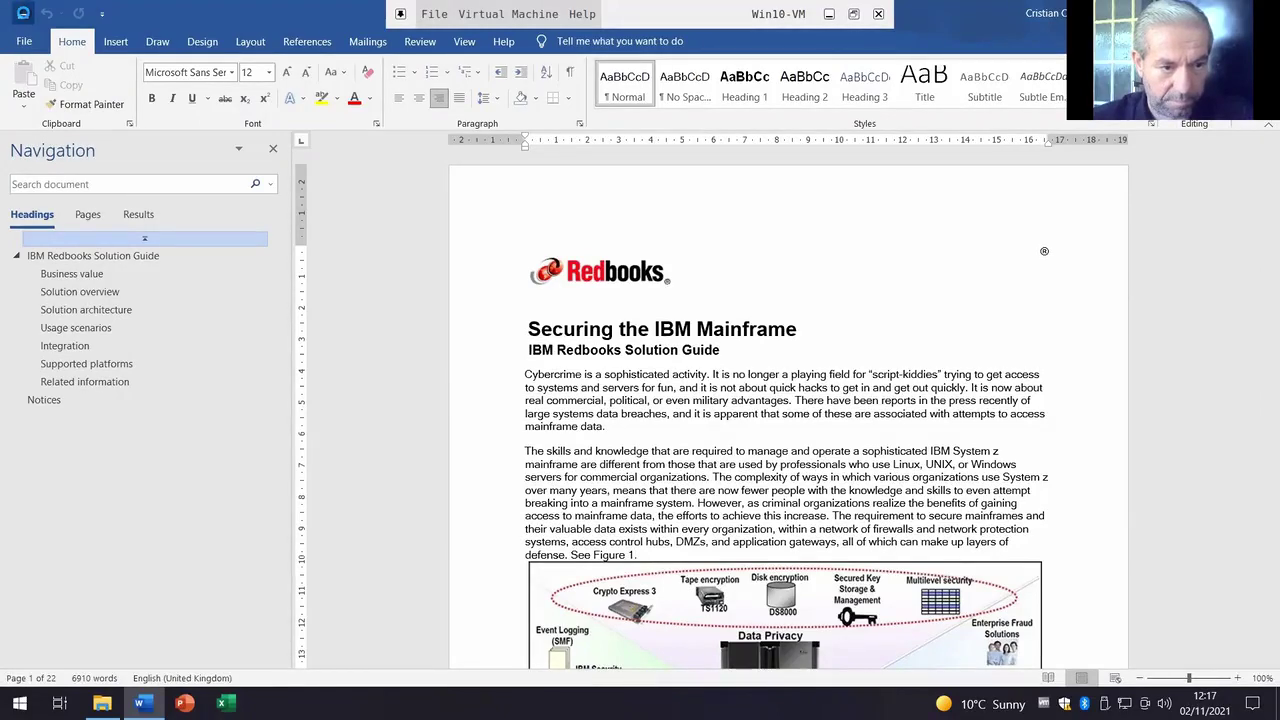
key("F12")
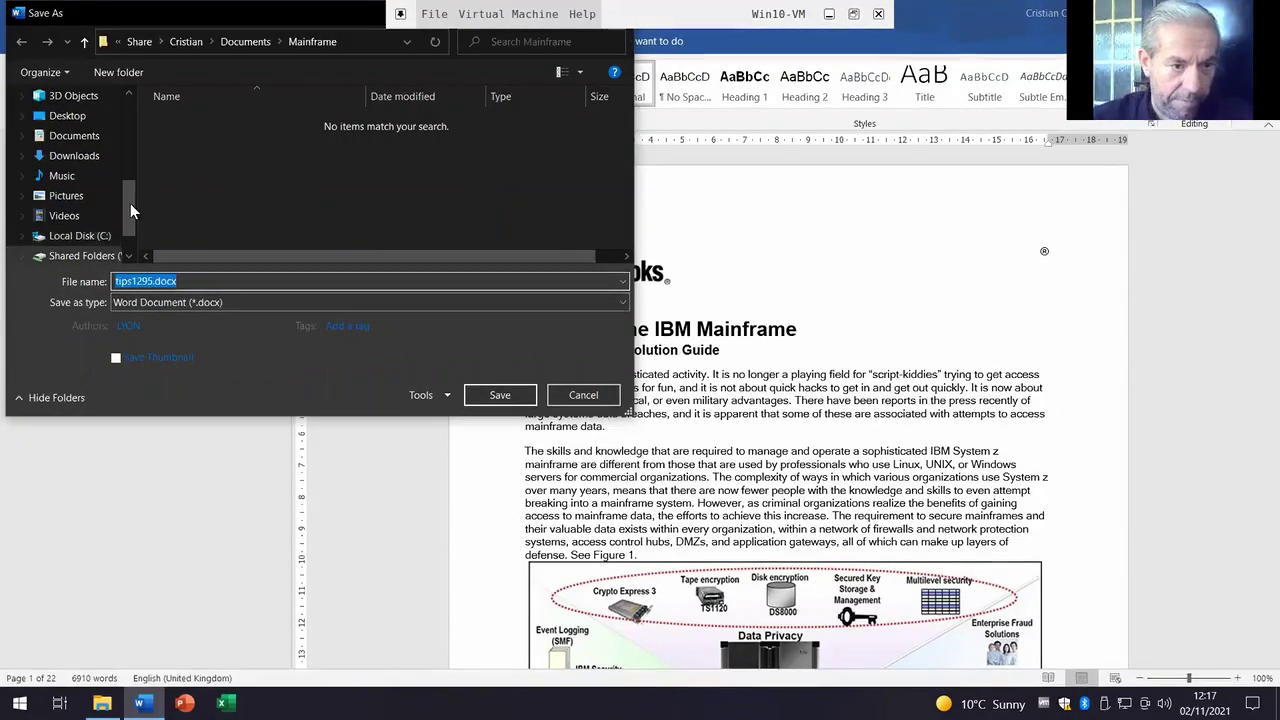
left_click(77, 136)
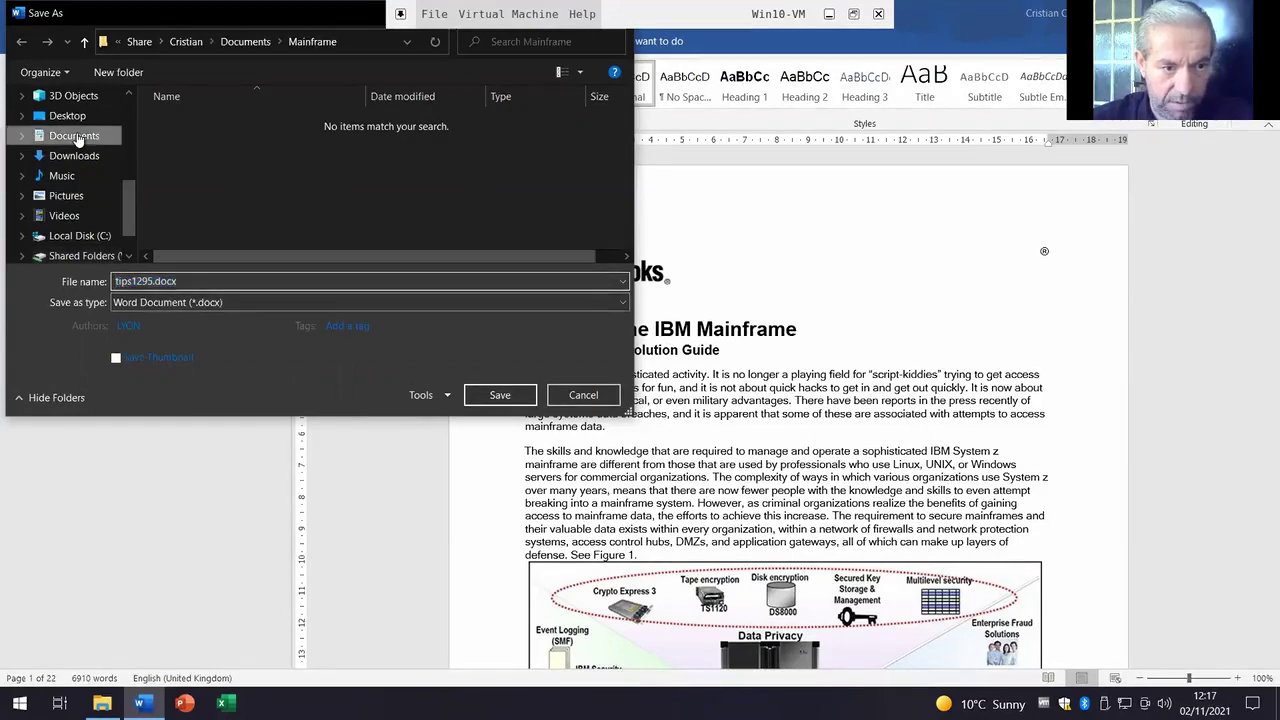
left_click(496, 395)
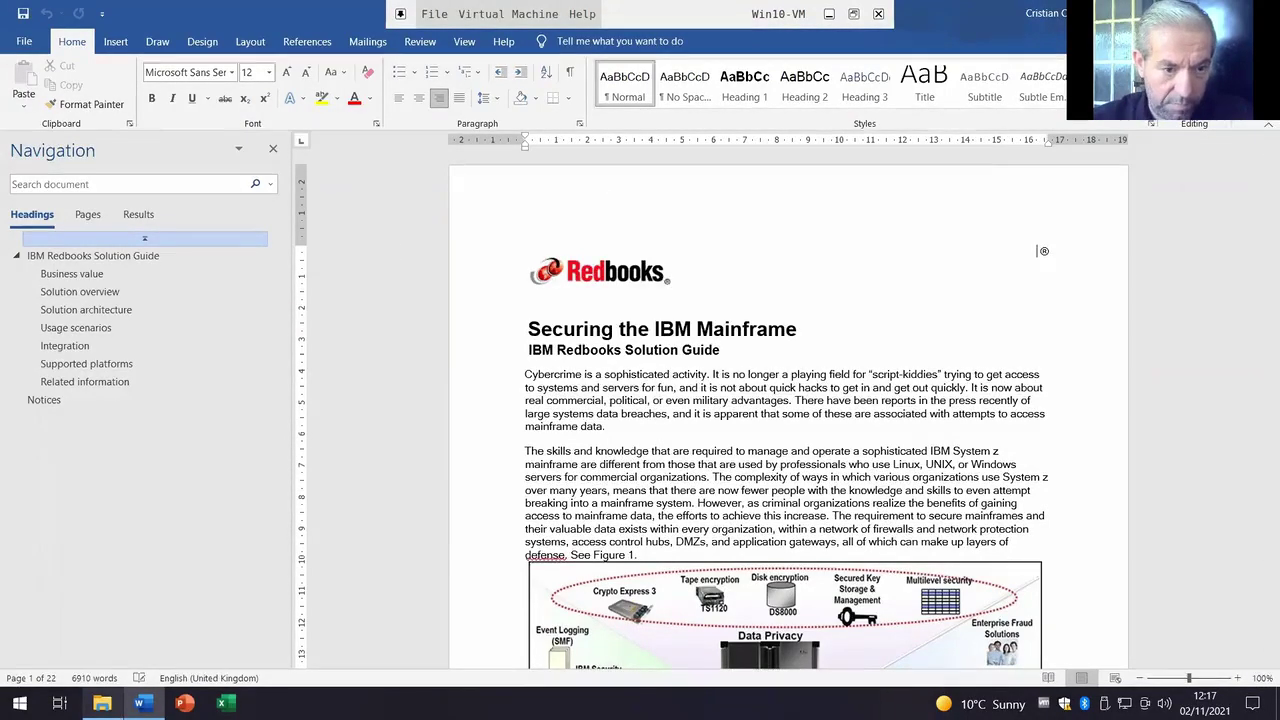
left_click(102, 703)
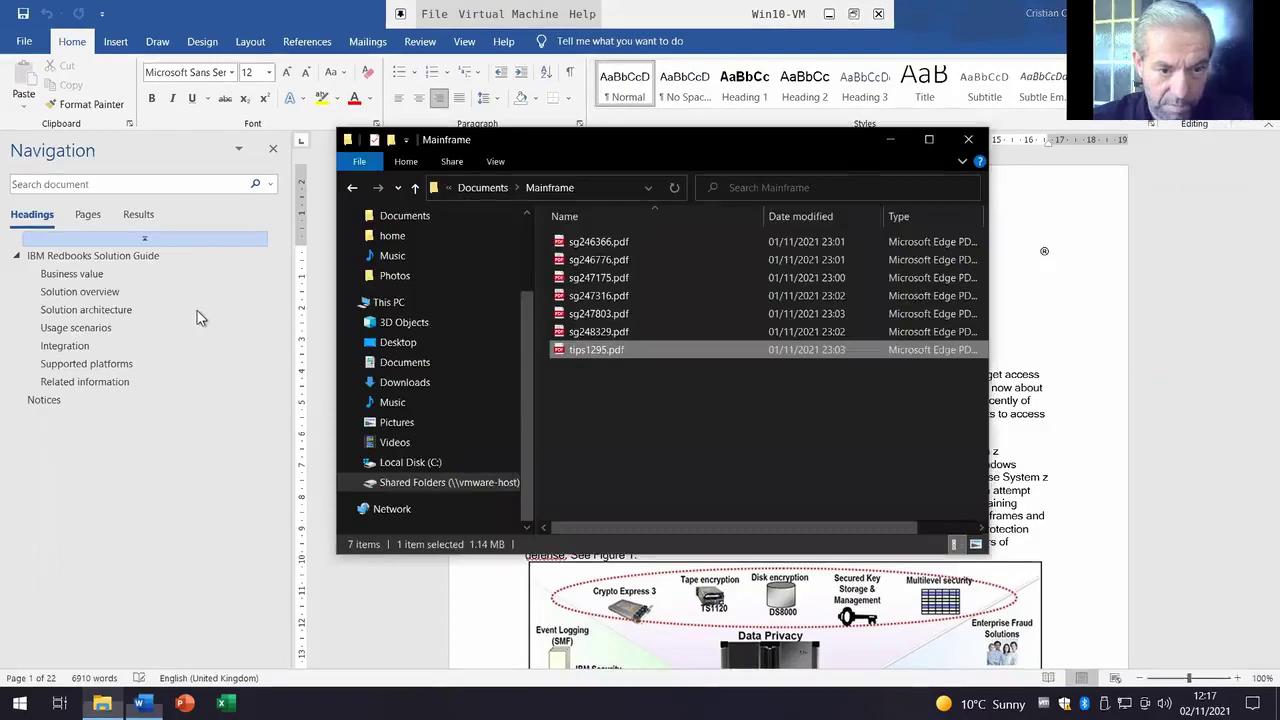
Step: Extract tips1295.docx into Documents with 7-Zip Extract Here and open its word\media folder
left_click(404, 364)
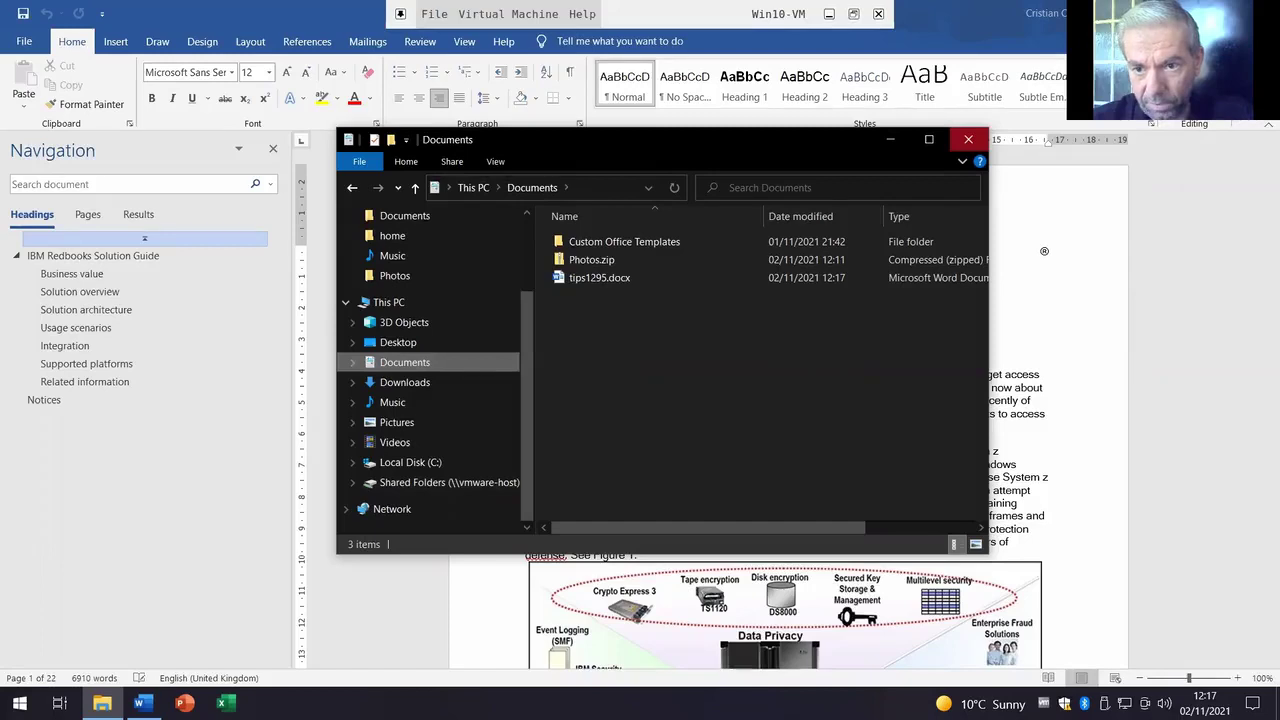
left_click(968, 139)
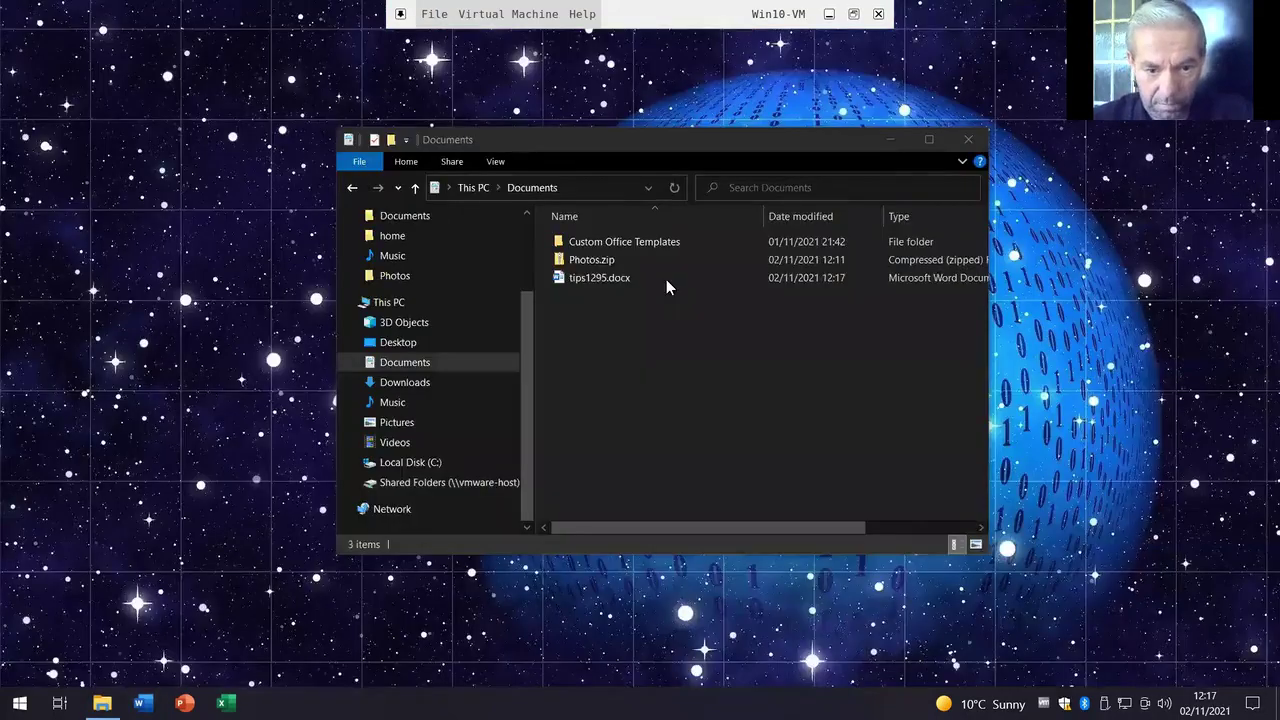
left_click(607, 281)
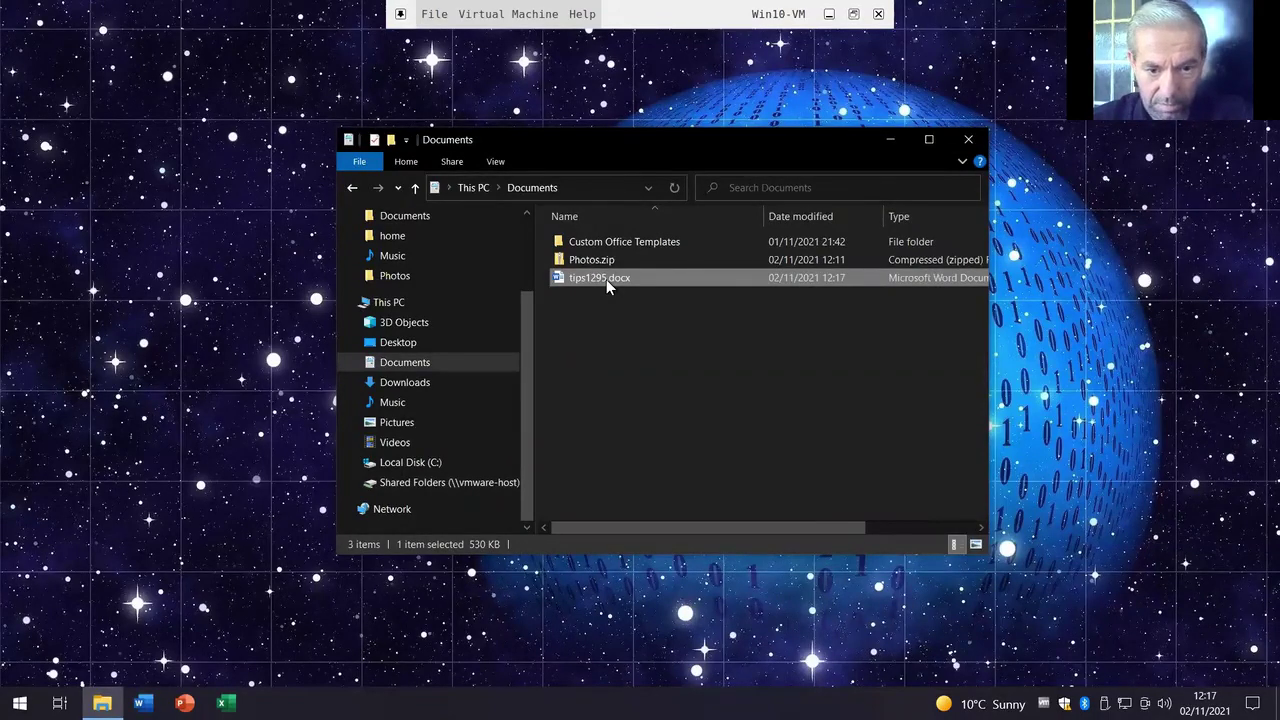
right_click(606, 281)
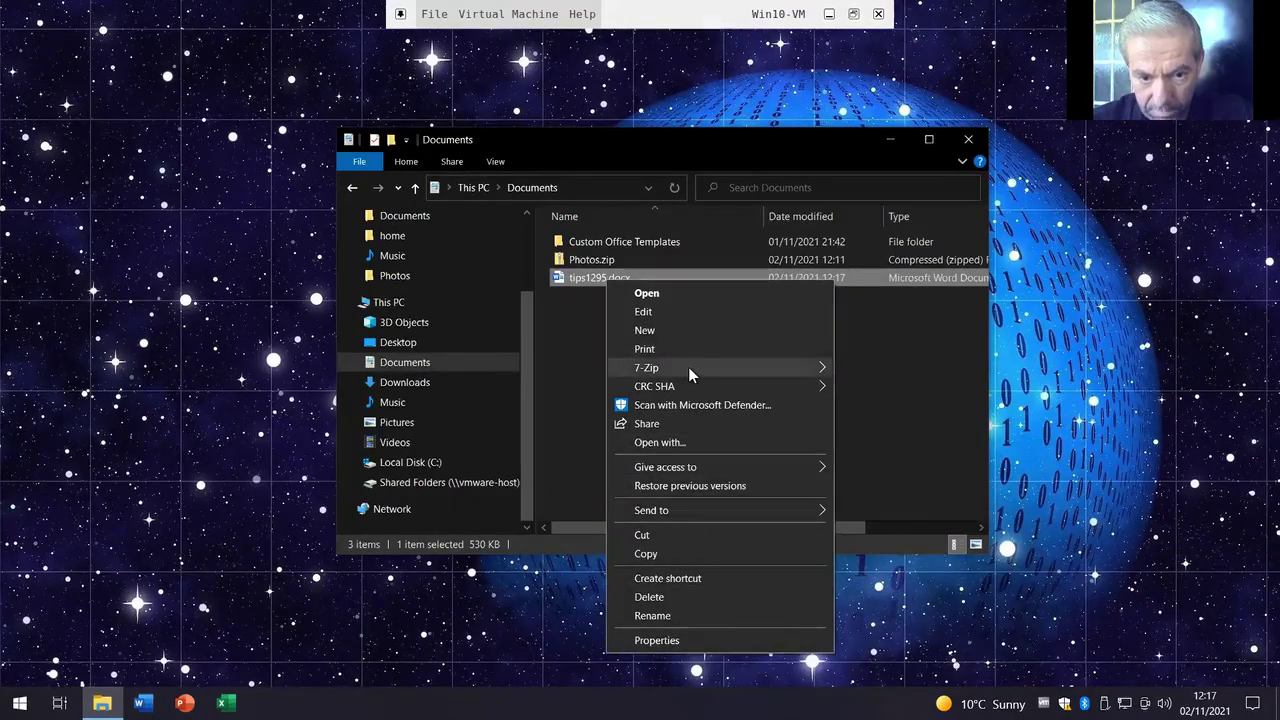
mouse_move(688, 367)
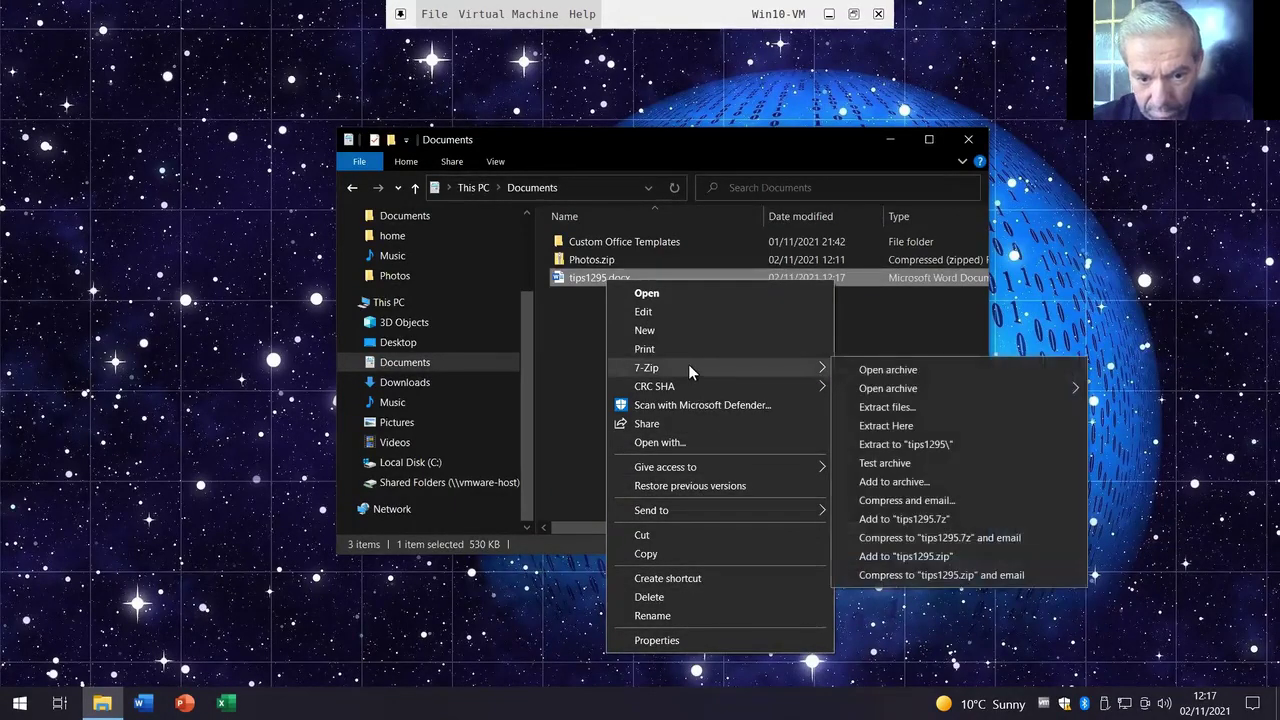
left_click(906, 427)
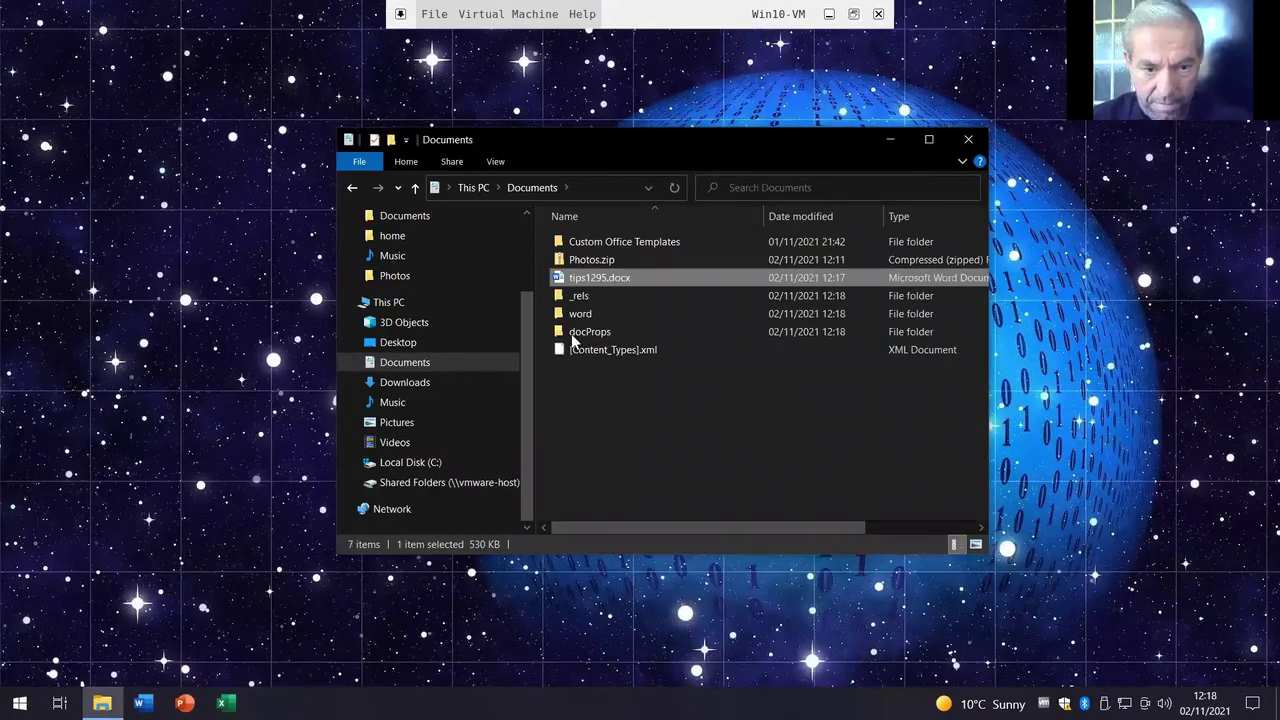
double_click(578, 314)
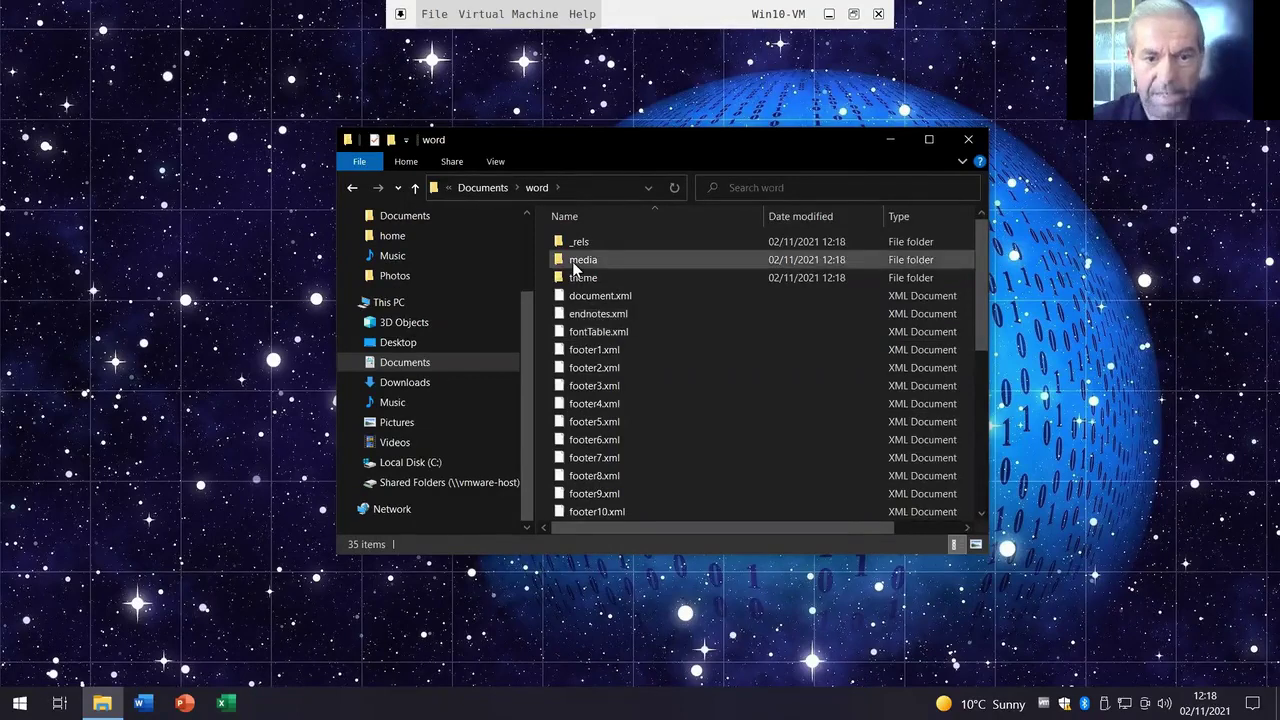
double_click(575, 262)
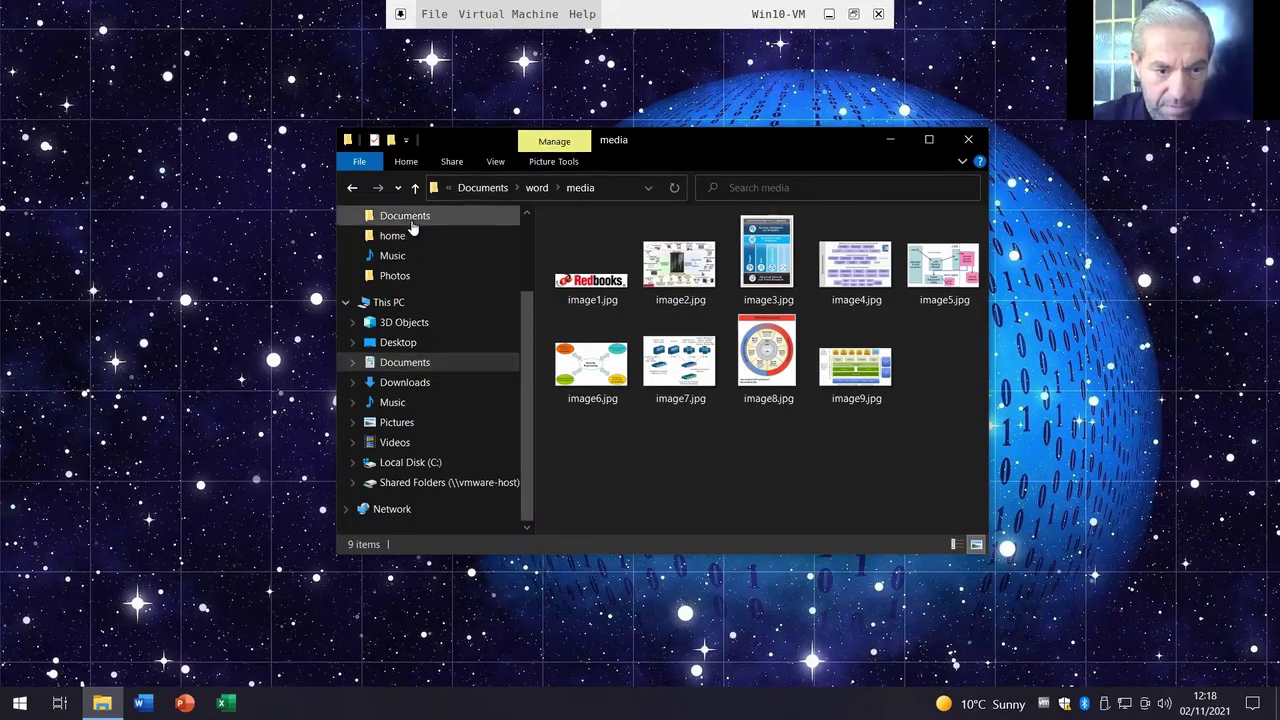
Step: Go to the Documents folder on this PC and copy Photos.zip
left_click(408, 386)
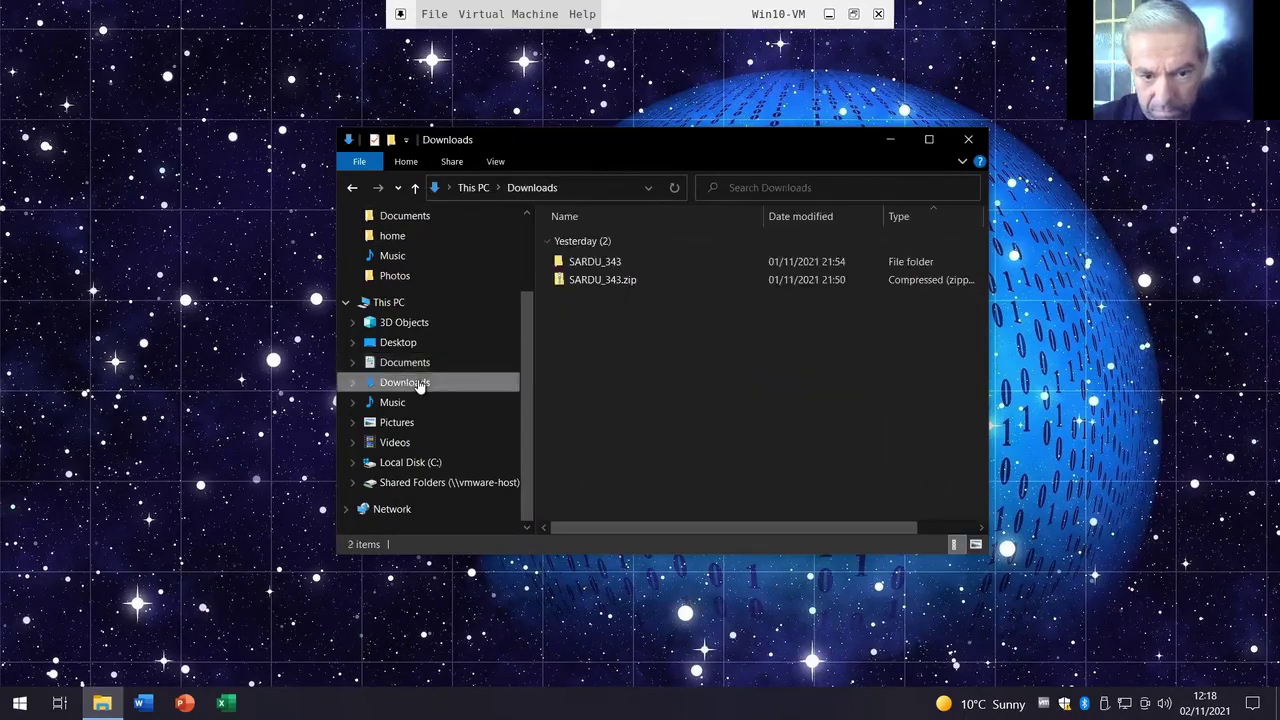
left_click(401, 217)
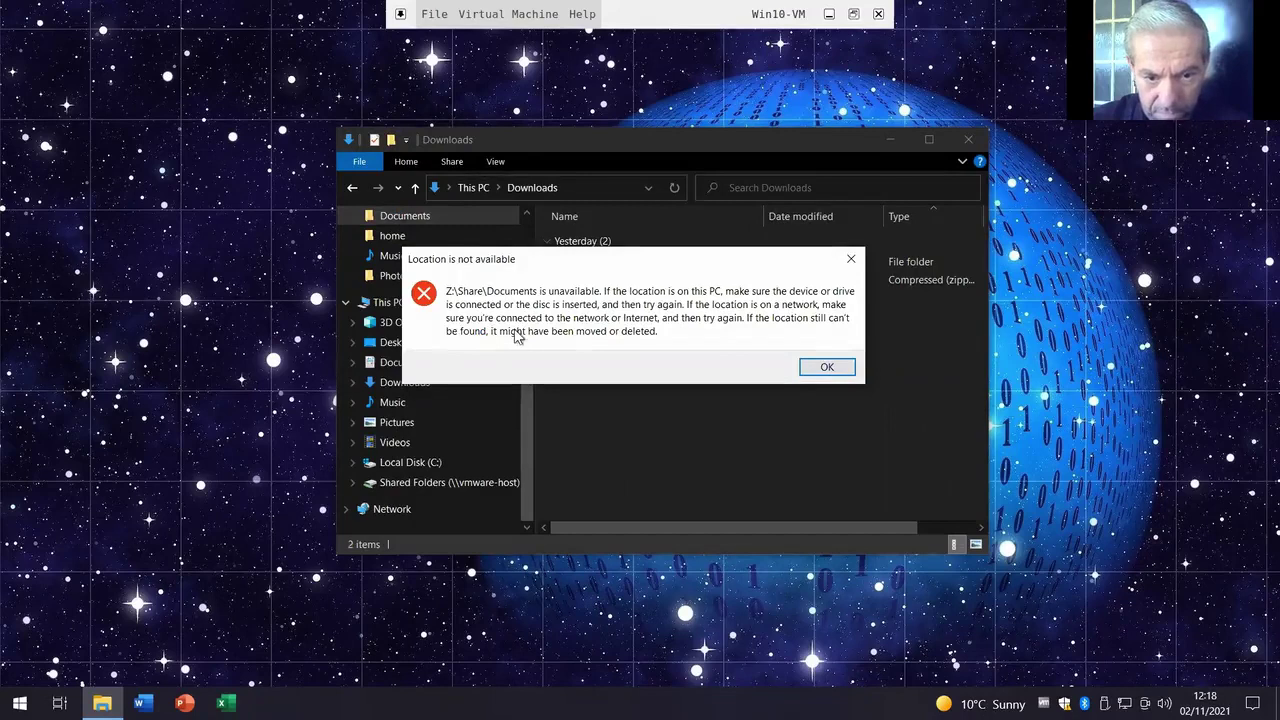
left_click(826, 367)
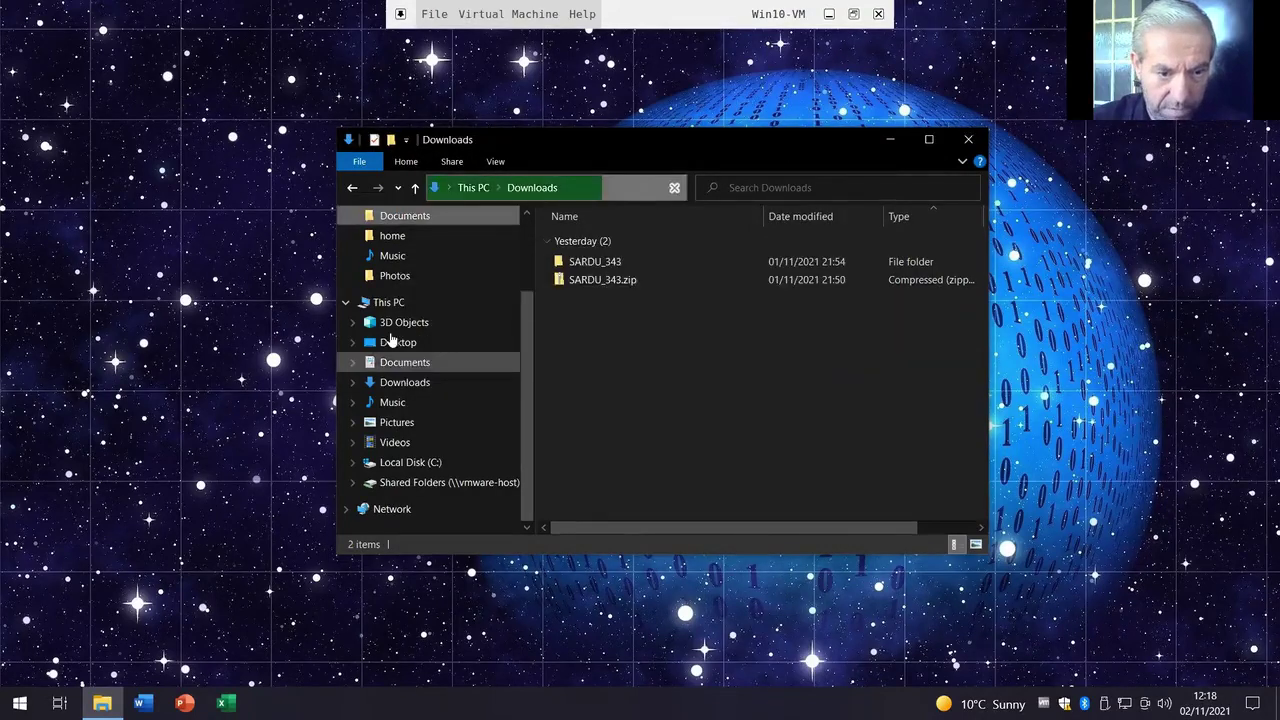
left_click(396, 382)
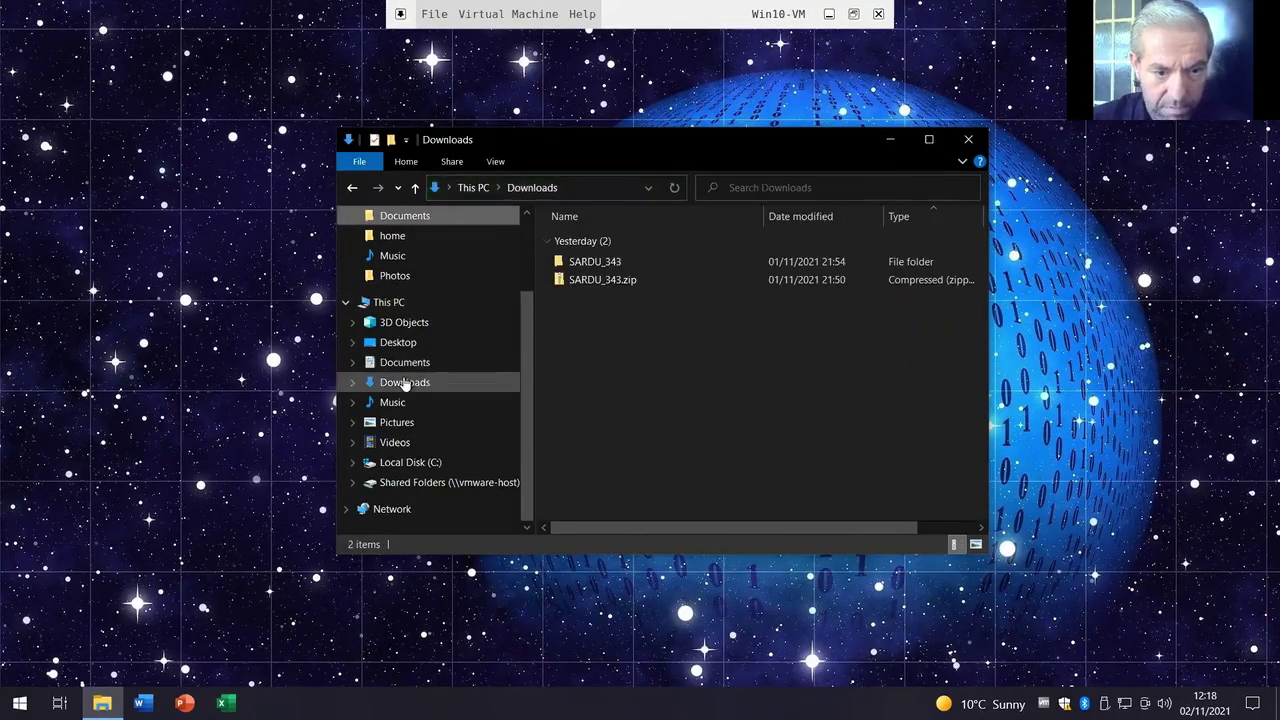
left_click(406, 368)
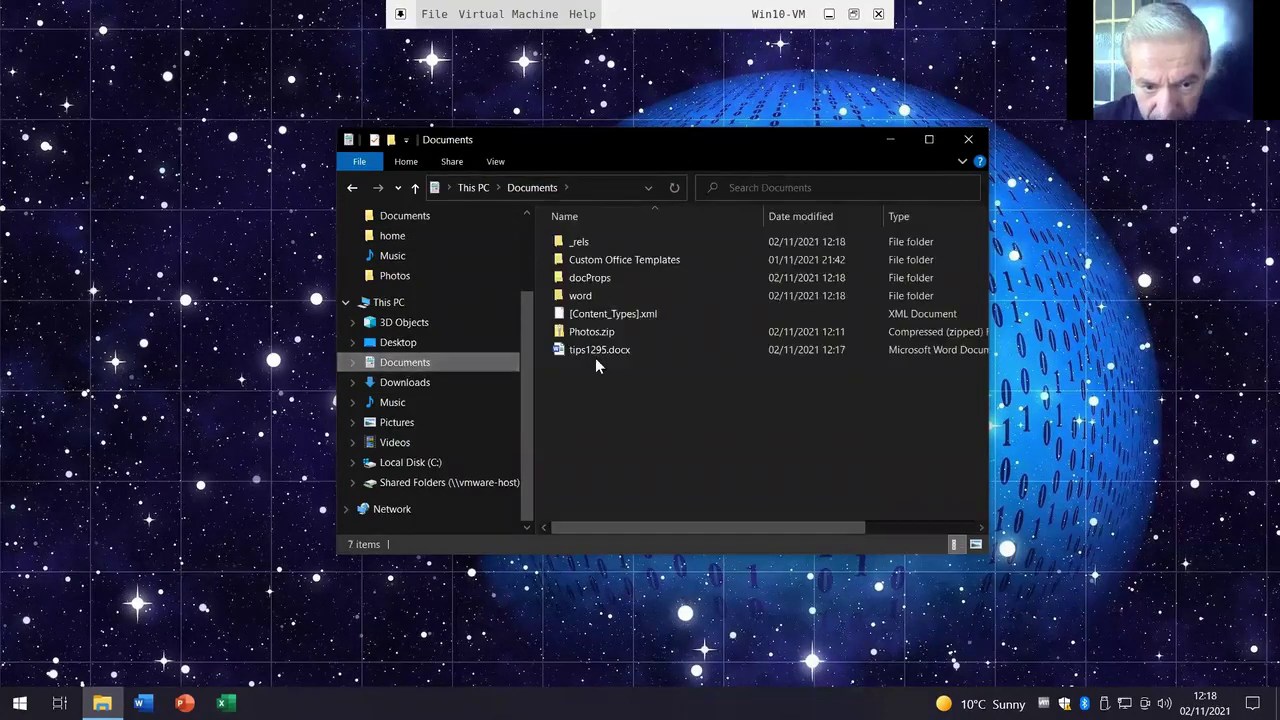
left_click(599, 331)
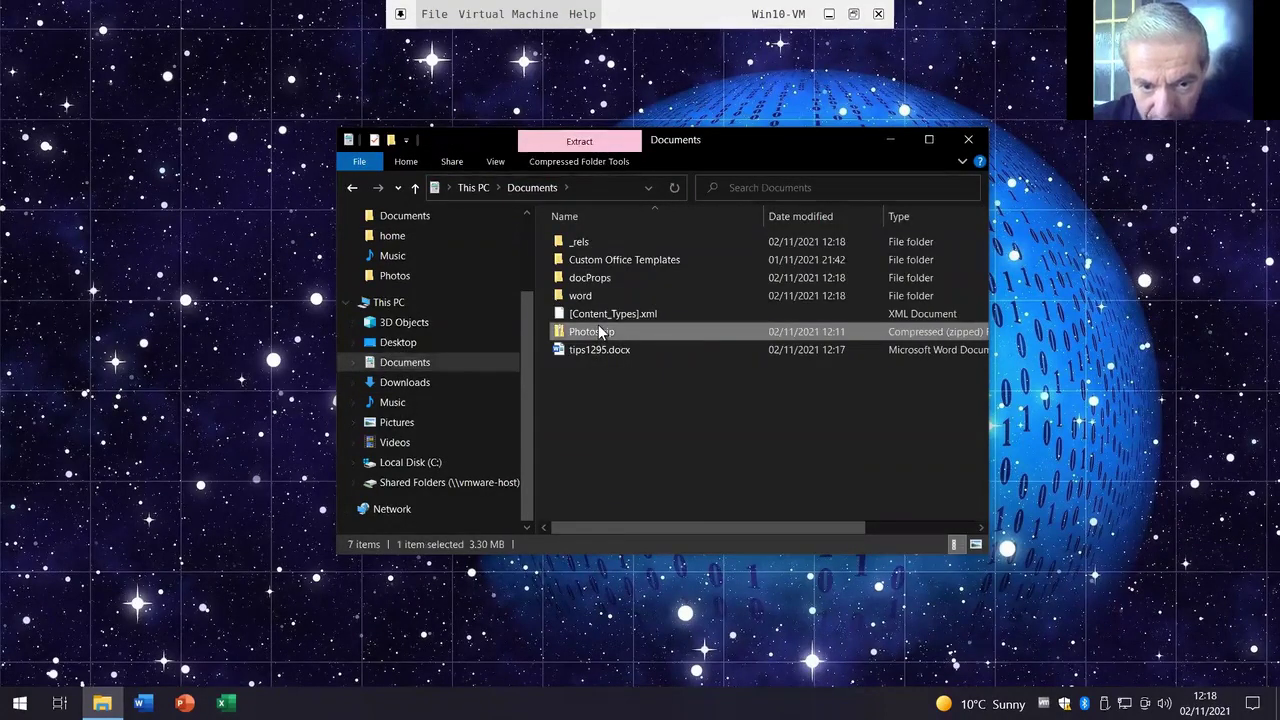
right_click(600, 331)
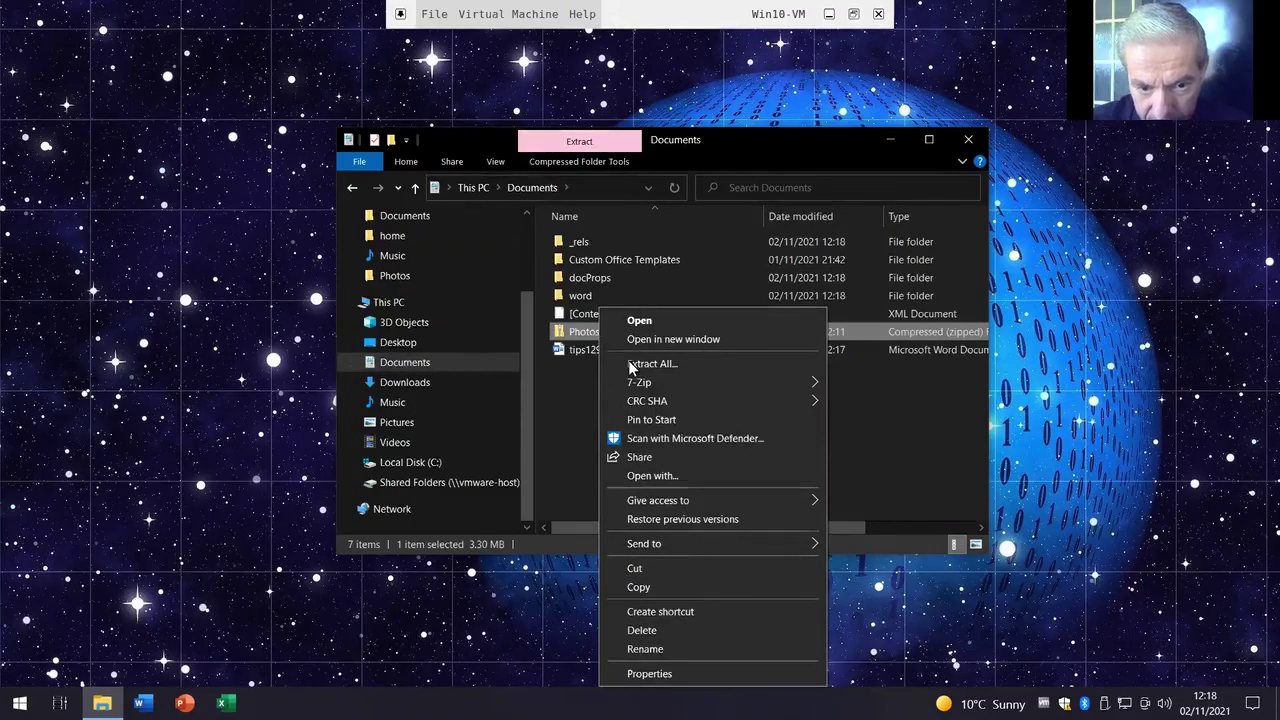
left_click(655, 586)
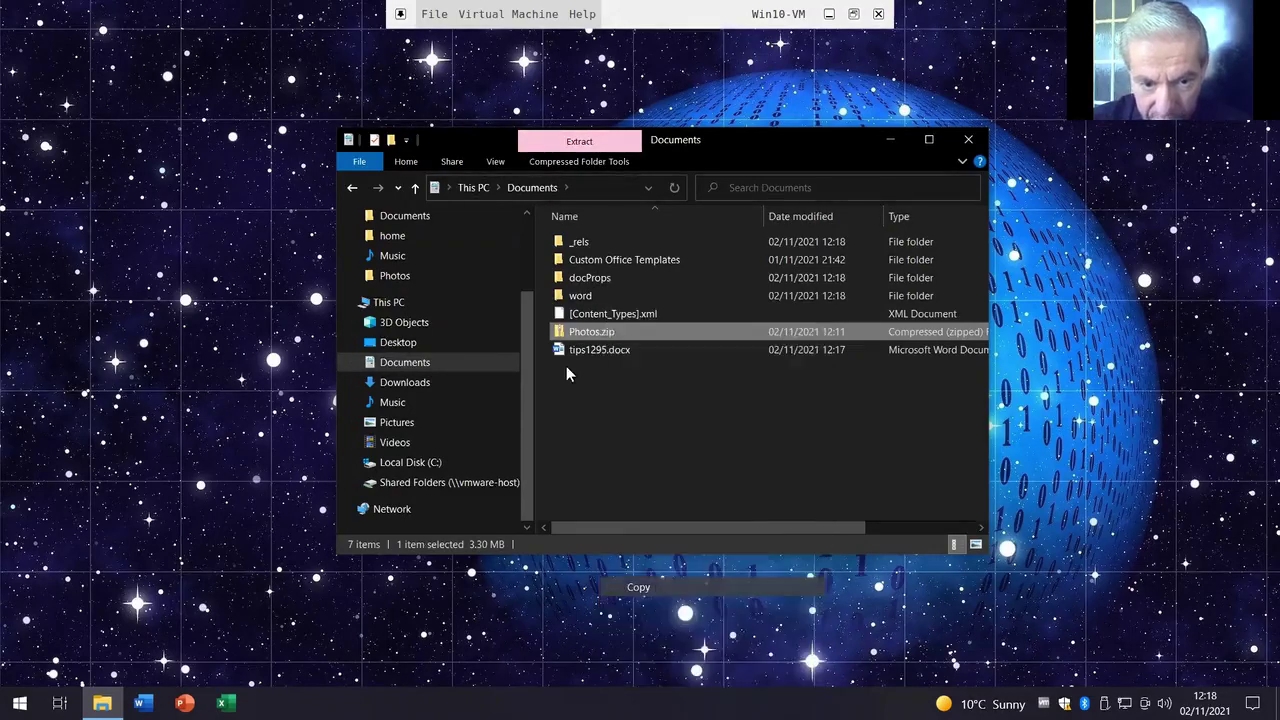
Step: Paste Photos.zip into word\media, then go back up to Documents
double_click(580, 296)
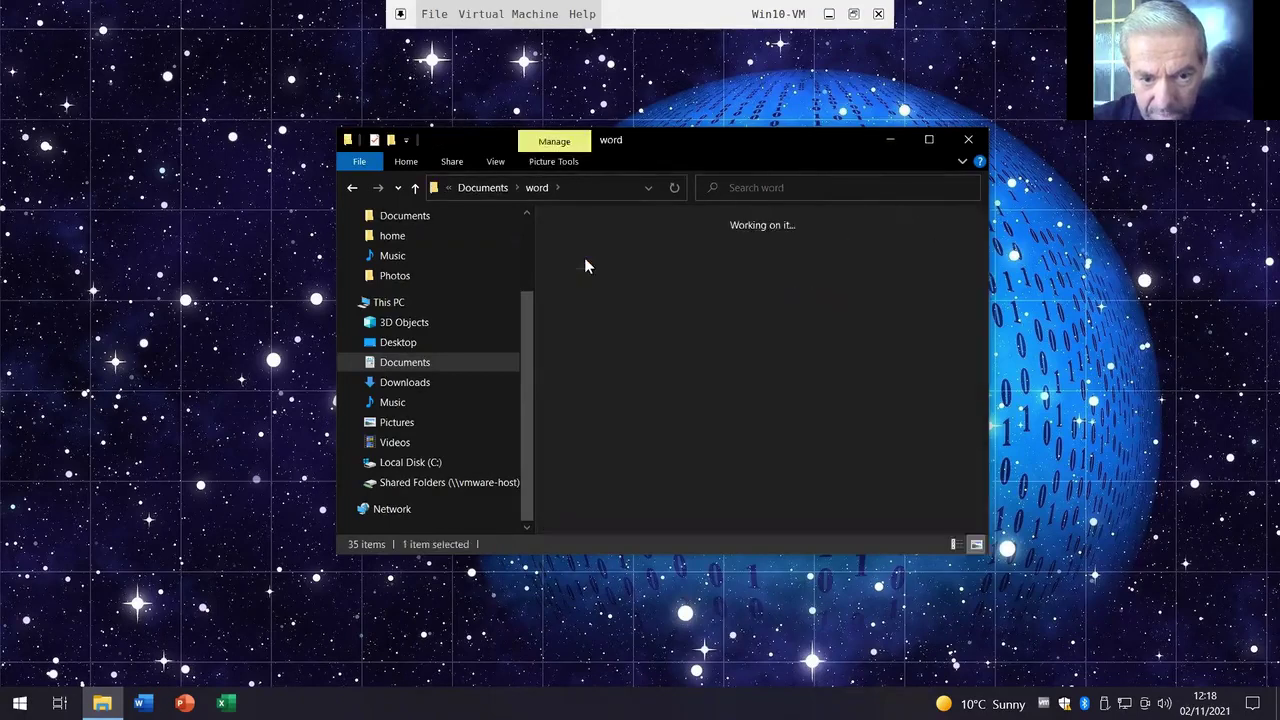
double_click(634, 414)
right_click(625, 450)
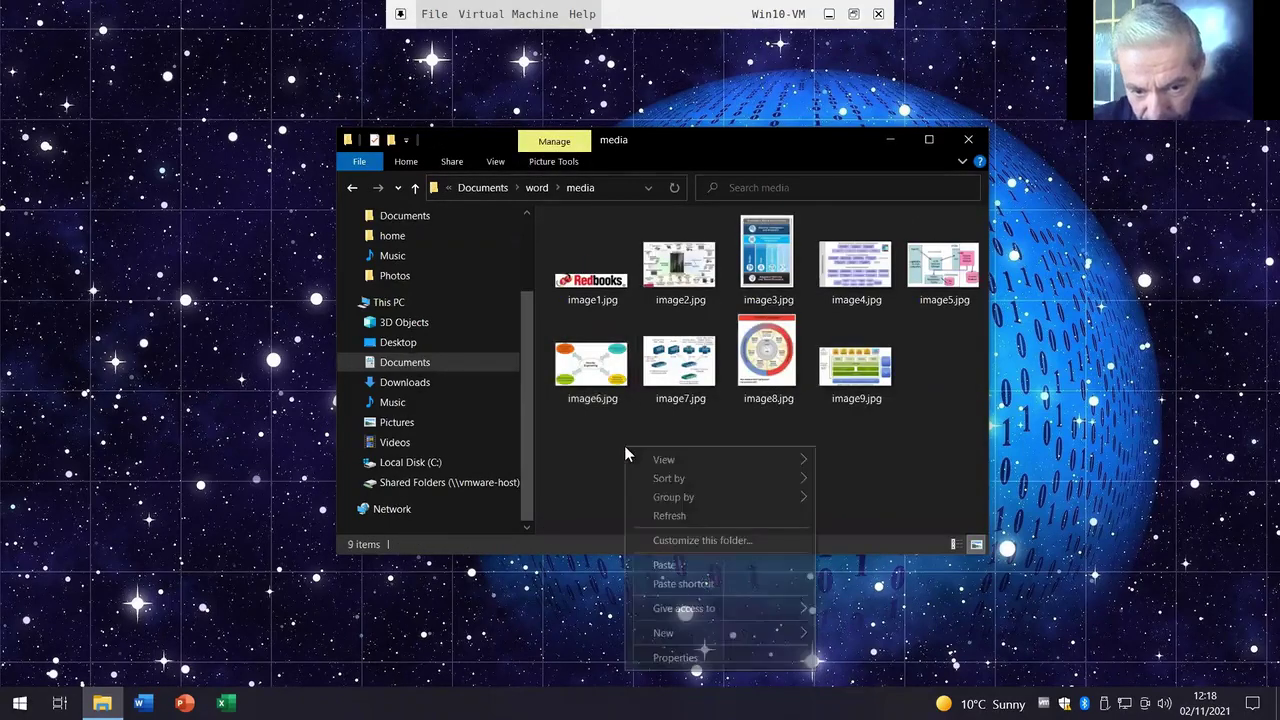
left_click(700, 566)
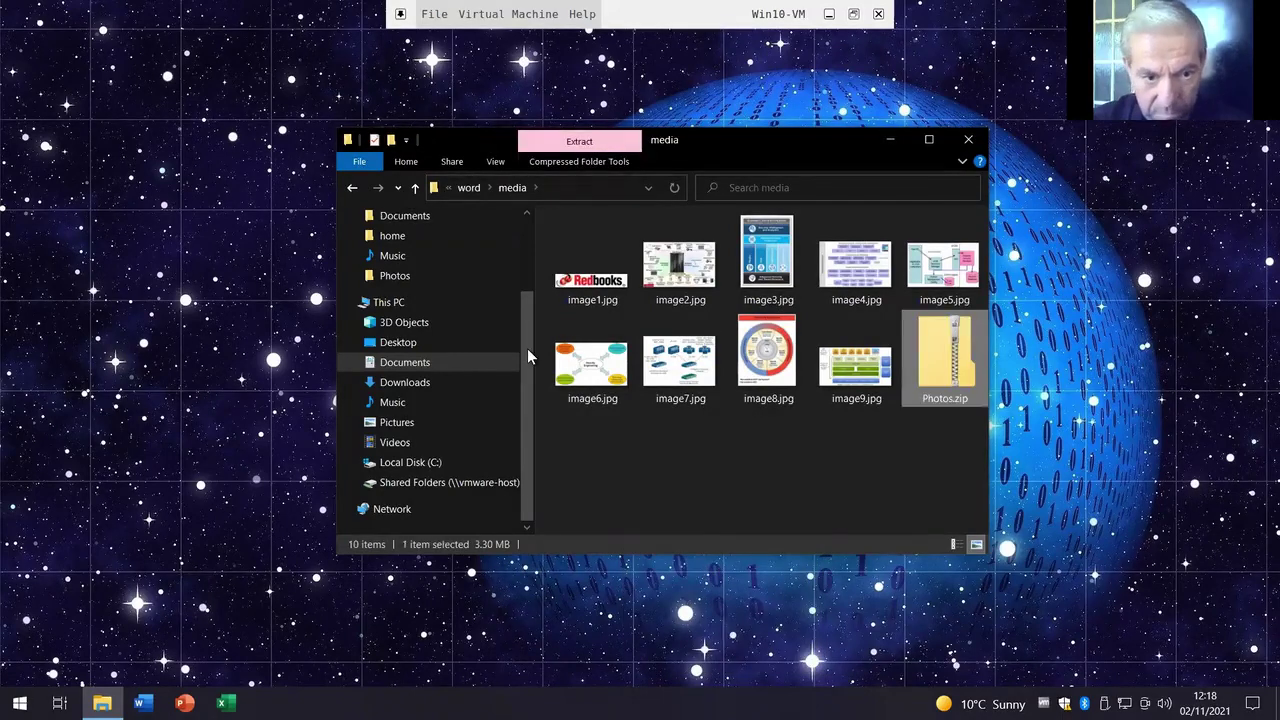
left_click(415, 190)
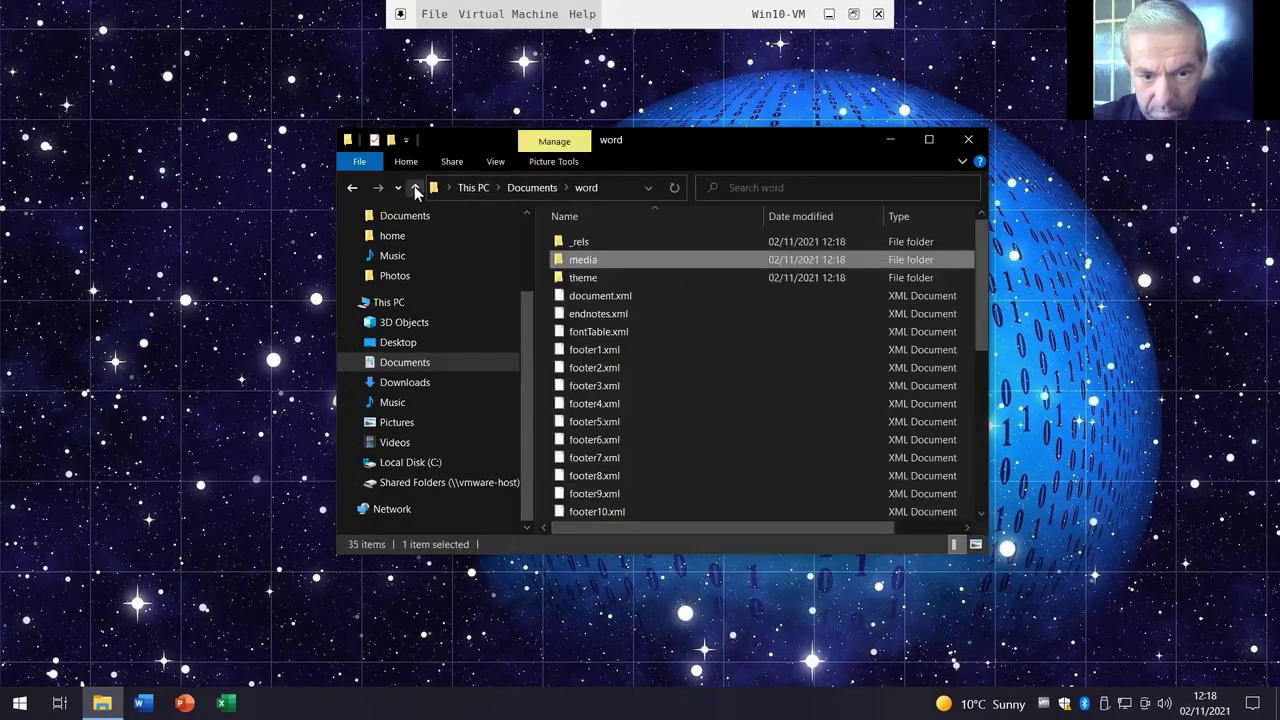
left_click(415, 190)
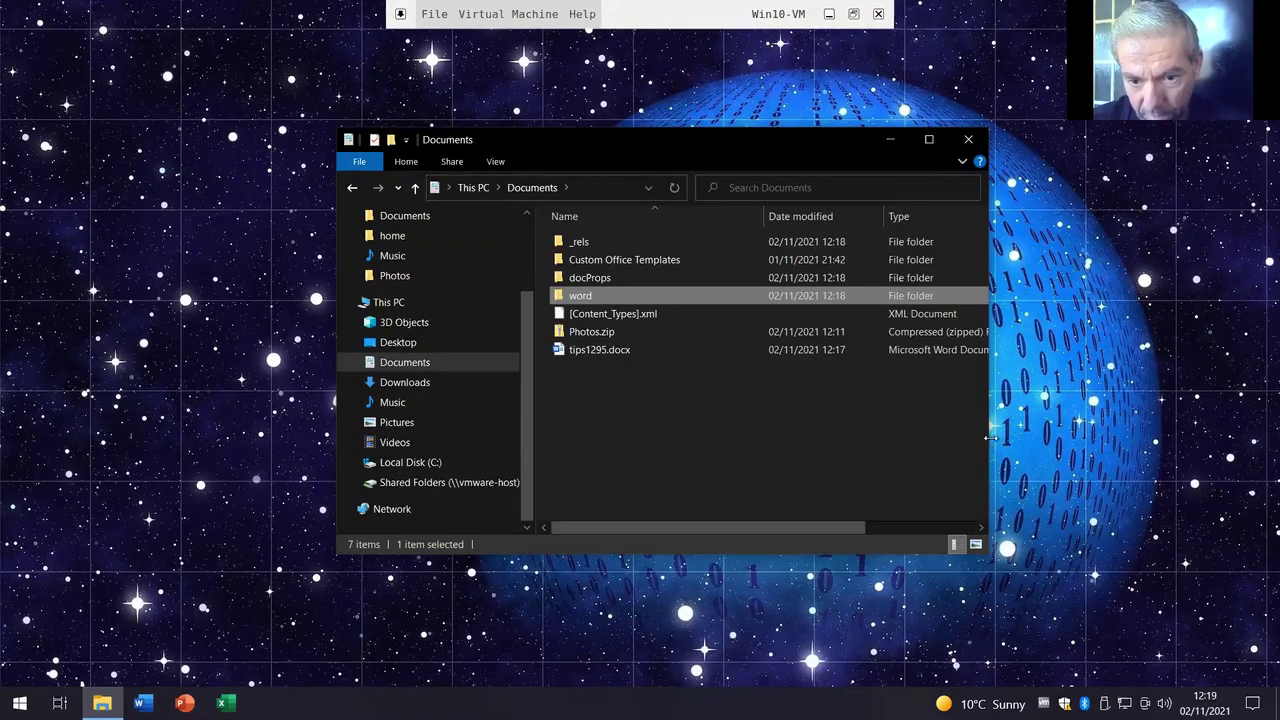
Step: Zip _rels, docProps, word and [Content_Types].xml into Documents.zip, then permanently delete them
left_click_drag(990, 437, 1195, 459)
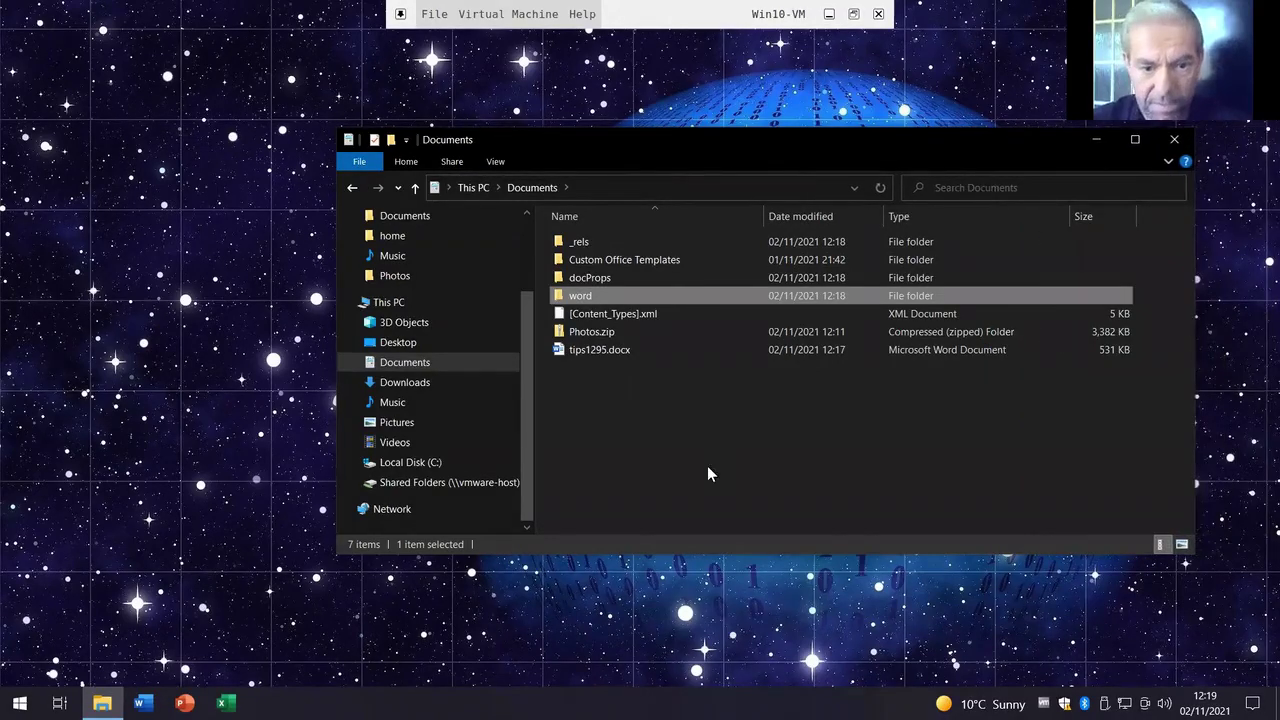
left_click(648, 314)
left_click(611, 295, "ctrl")
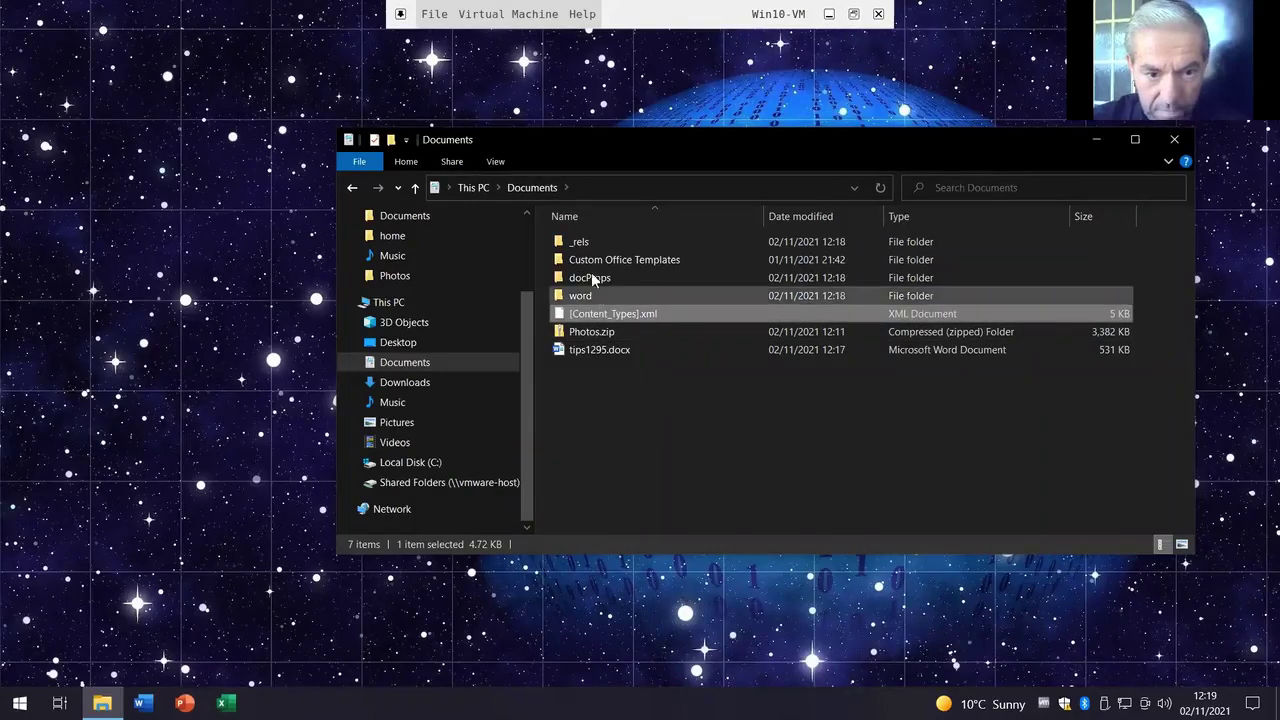
left_click(591, 277, "ctrl")
left_click(576, 240, "ctrl")
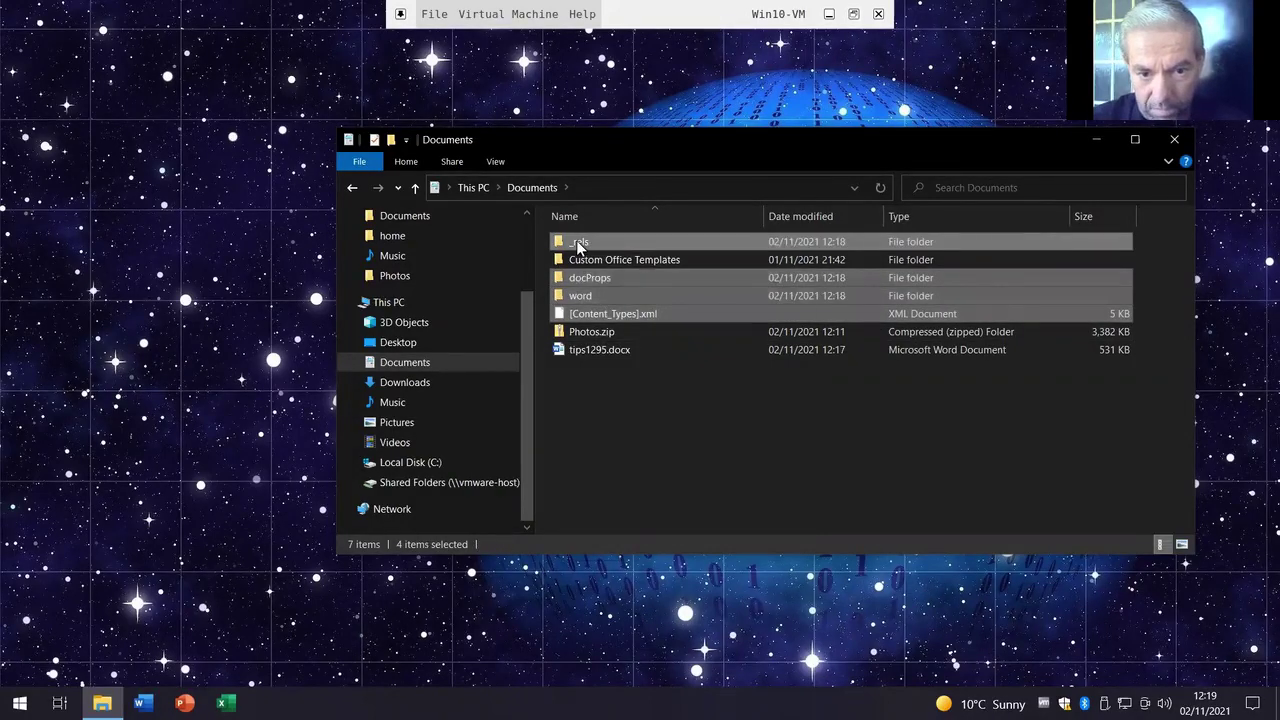
right_click(576, 240)
mouse_move(645, 311)
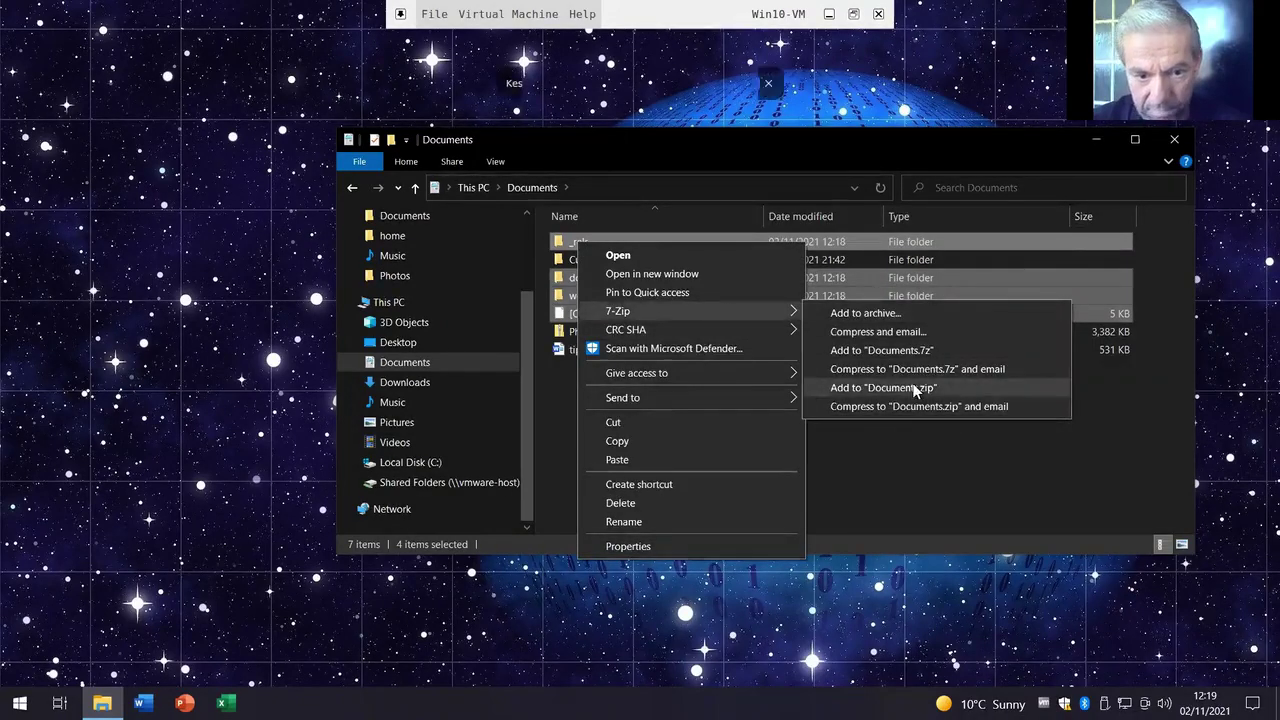
left_click(880, 388)
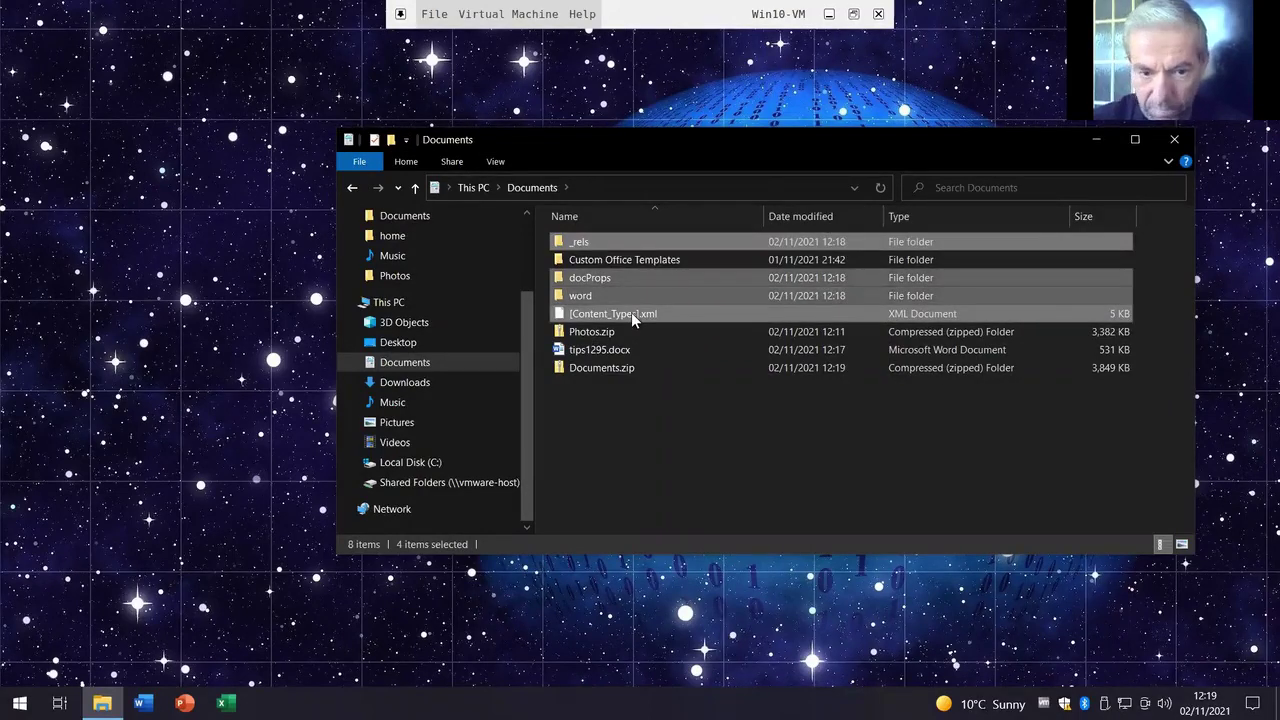
key("Delete")
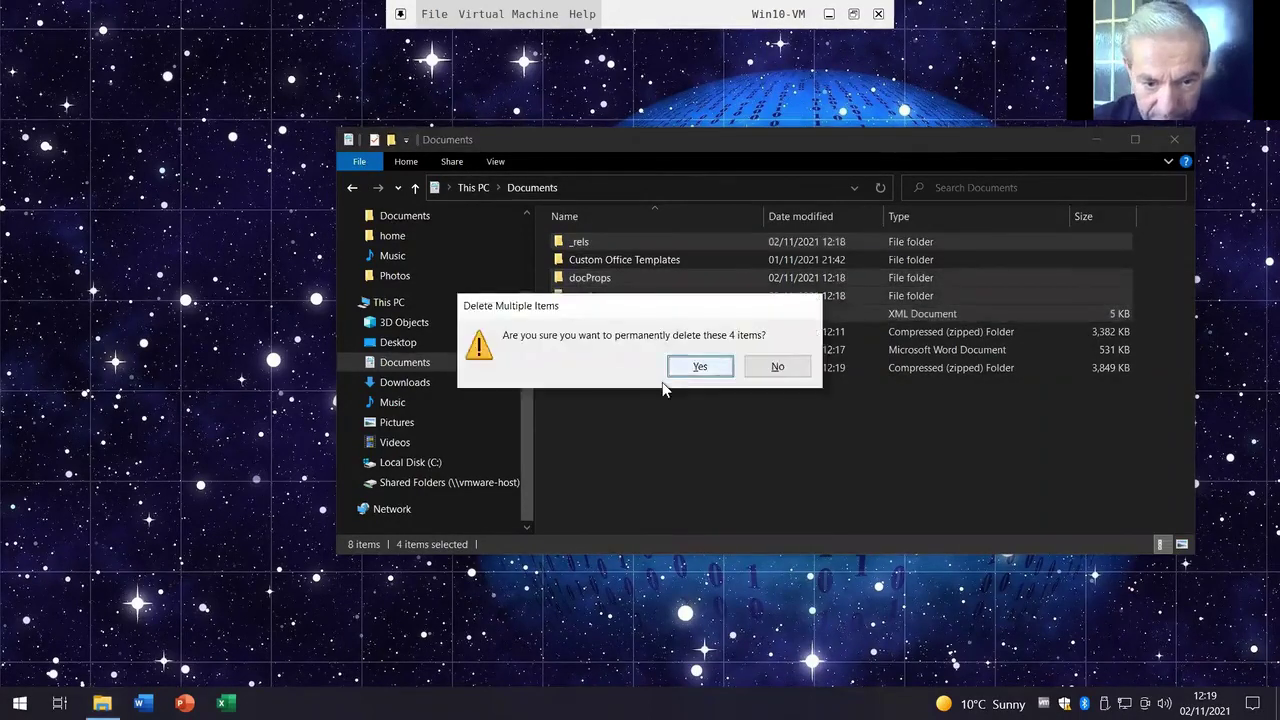
left_click(701, 365)
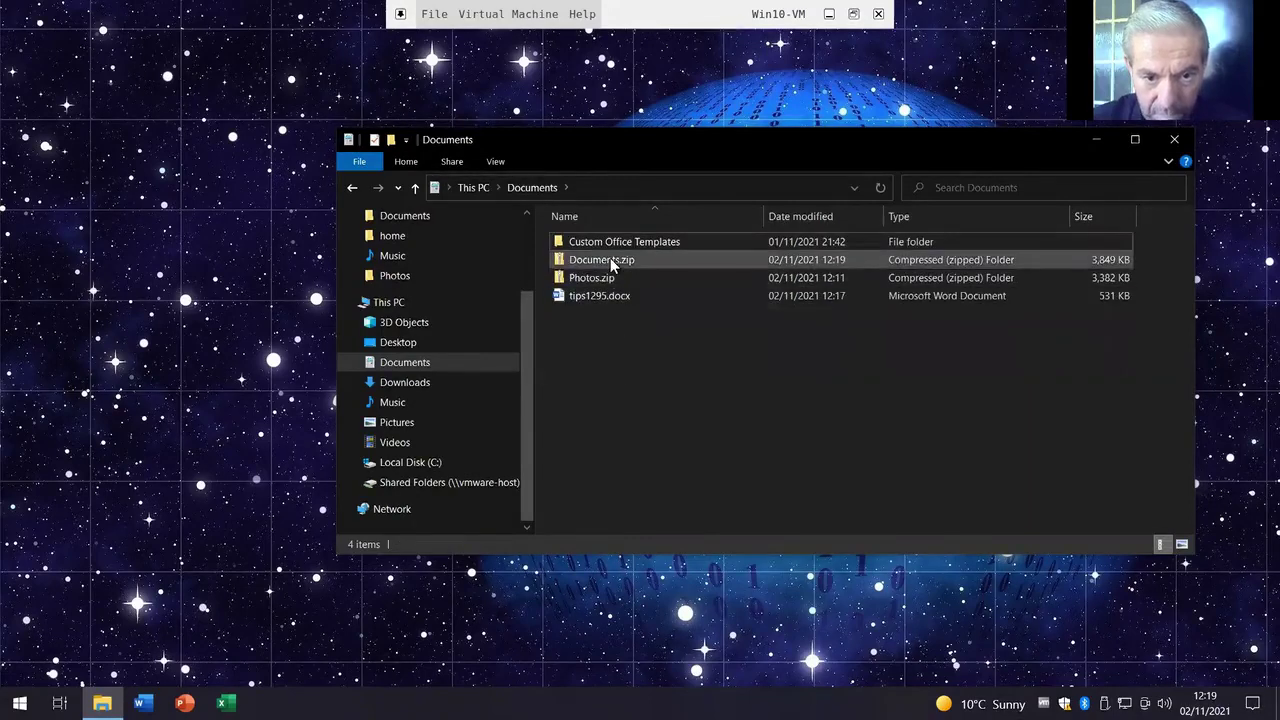
Step: Rename Documents.zip to Documents.docx and open it in Word
left_click(617, 260)
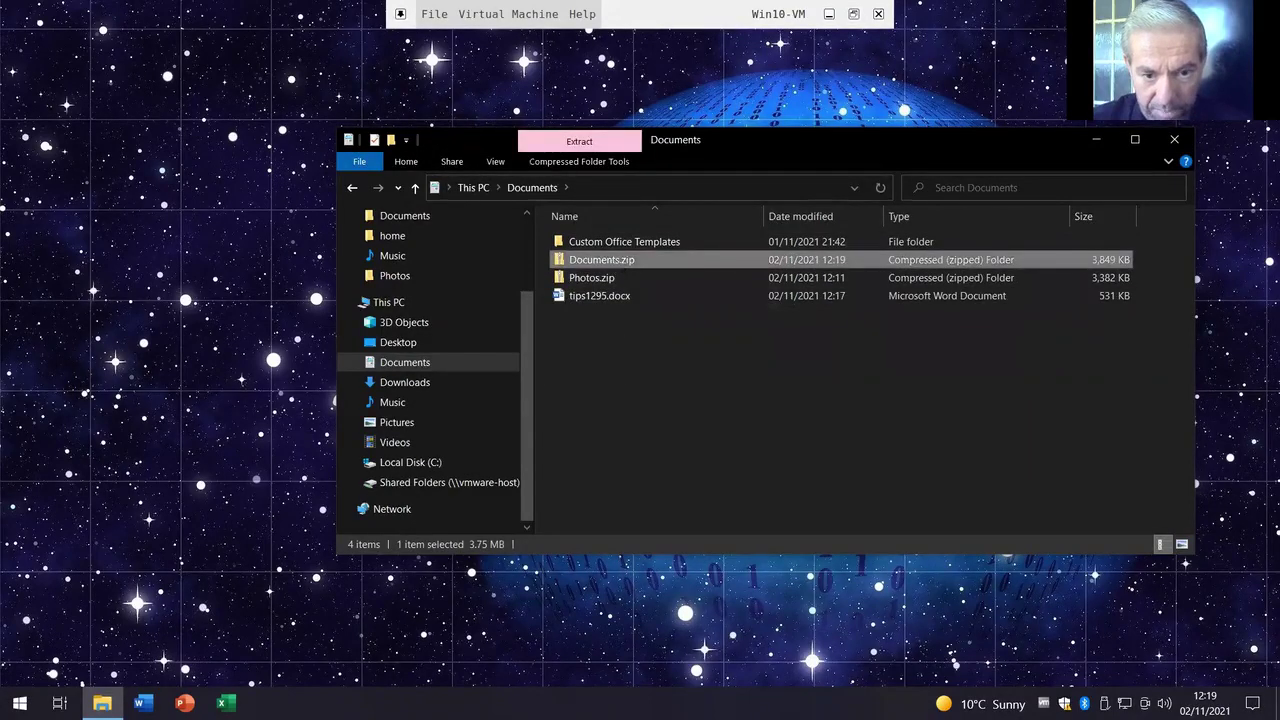
left_click(645, 260)
left_click(652, 259)
key("BackSpace")
key("BackSpace")
key("BackSpace")
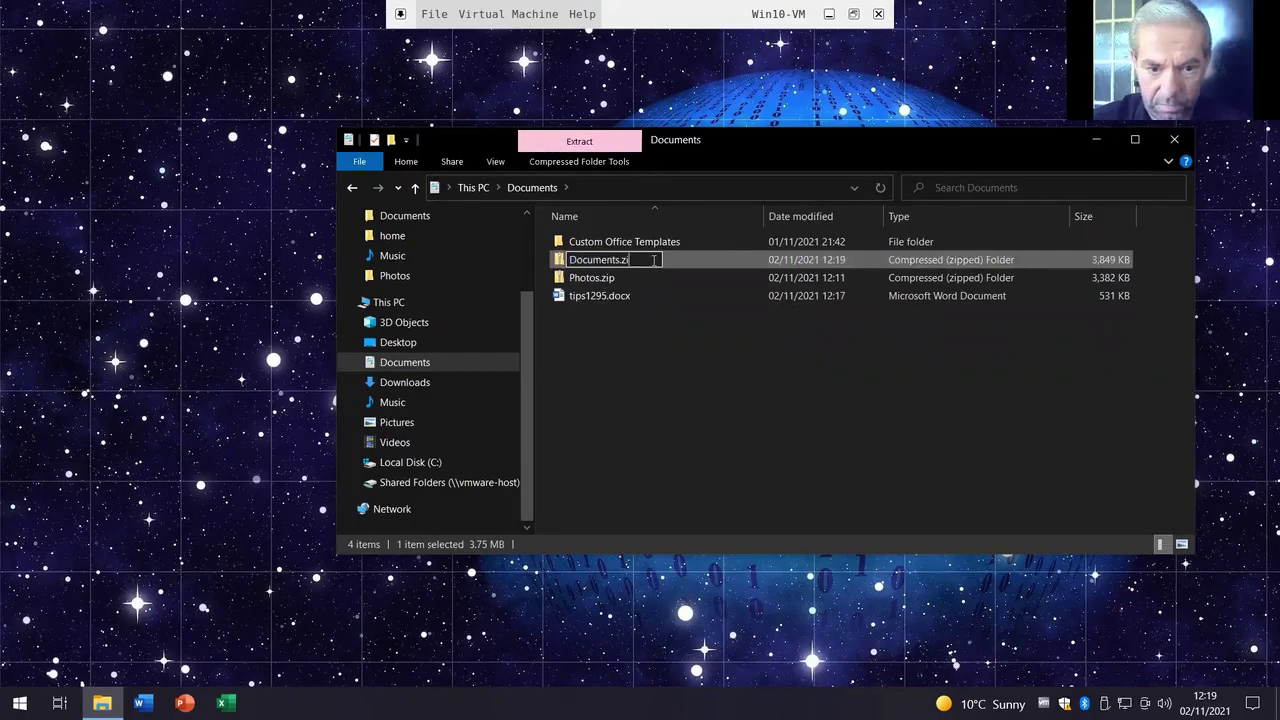
type("docx")
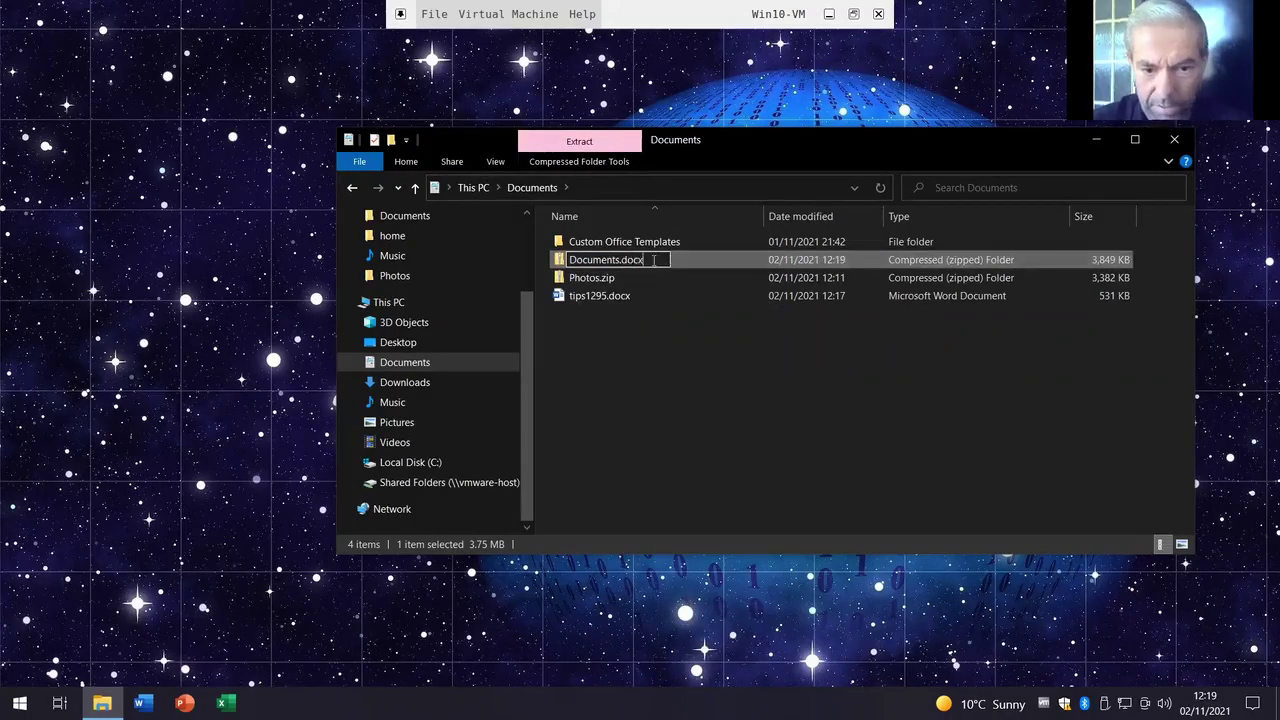
key("Return")
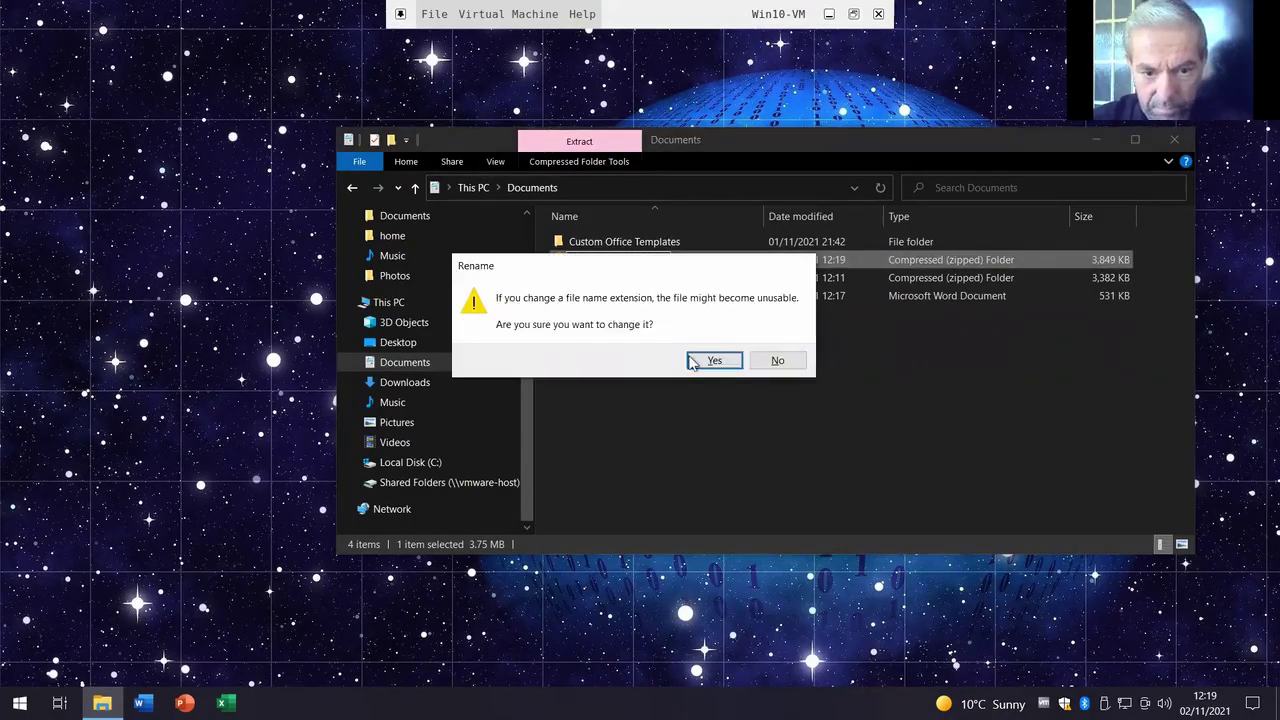
left_click(712, 362)
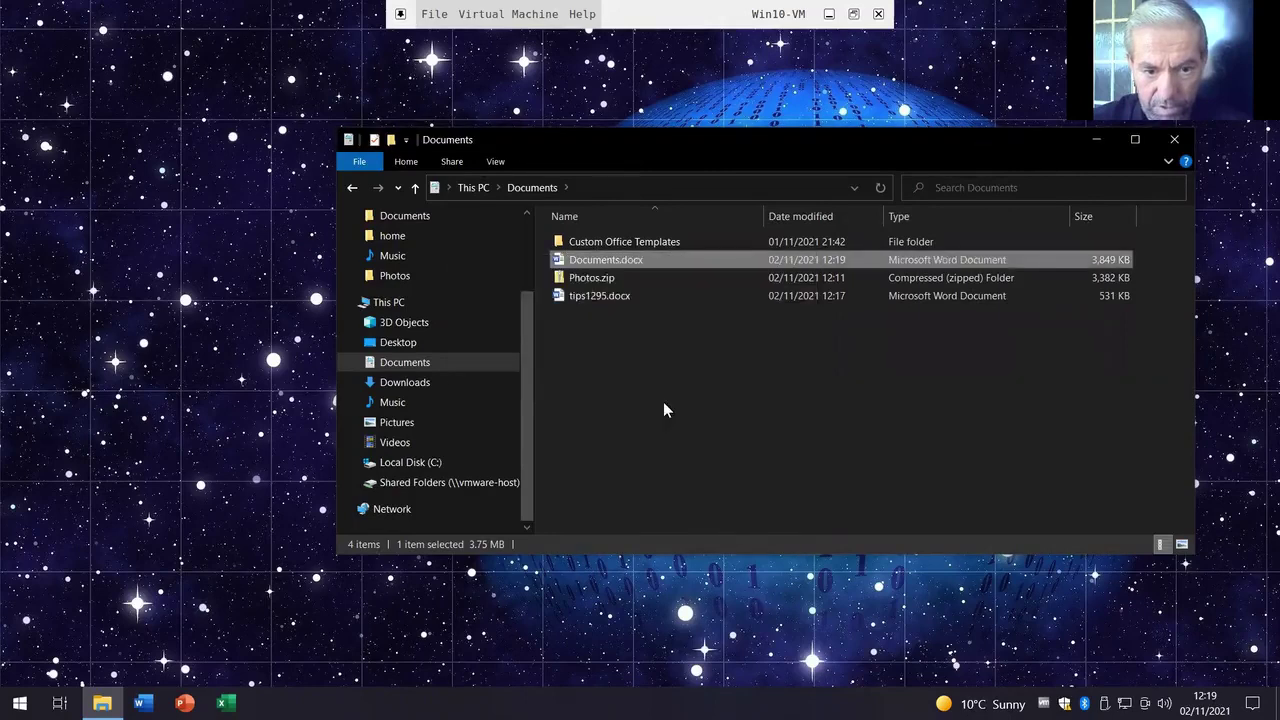
double_click(630, 260)
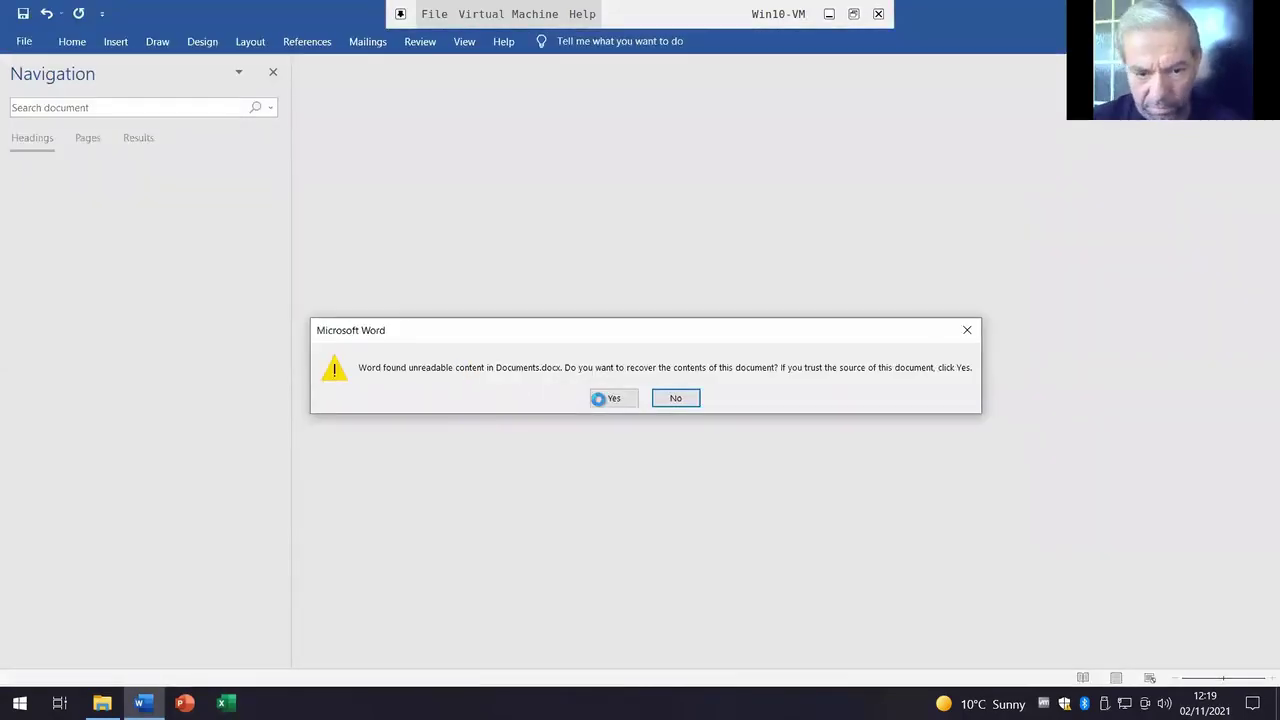
Step: Recover Documents.docx's contents, scroll down through the guide, and close Word
left_click(608, 399)
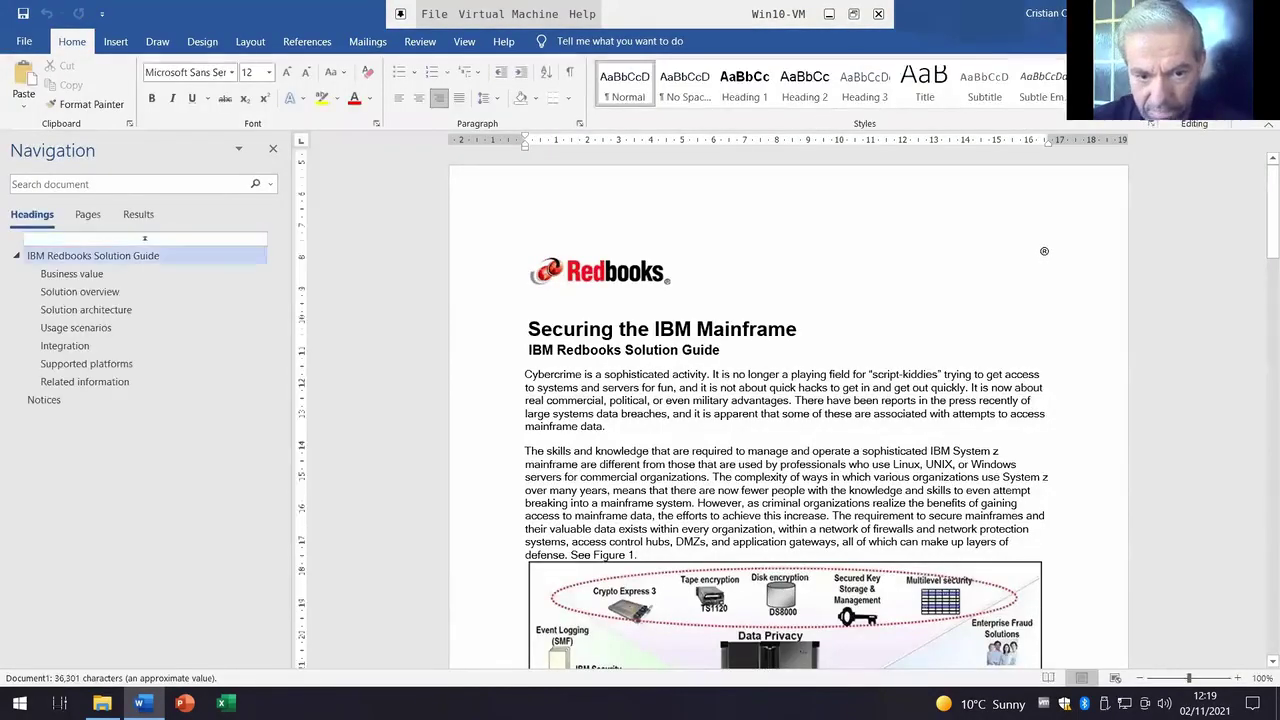
scroll(723, 380, "down", 10)
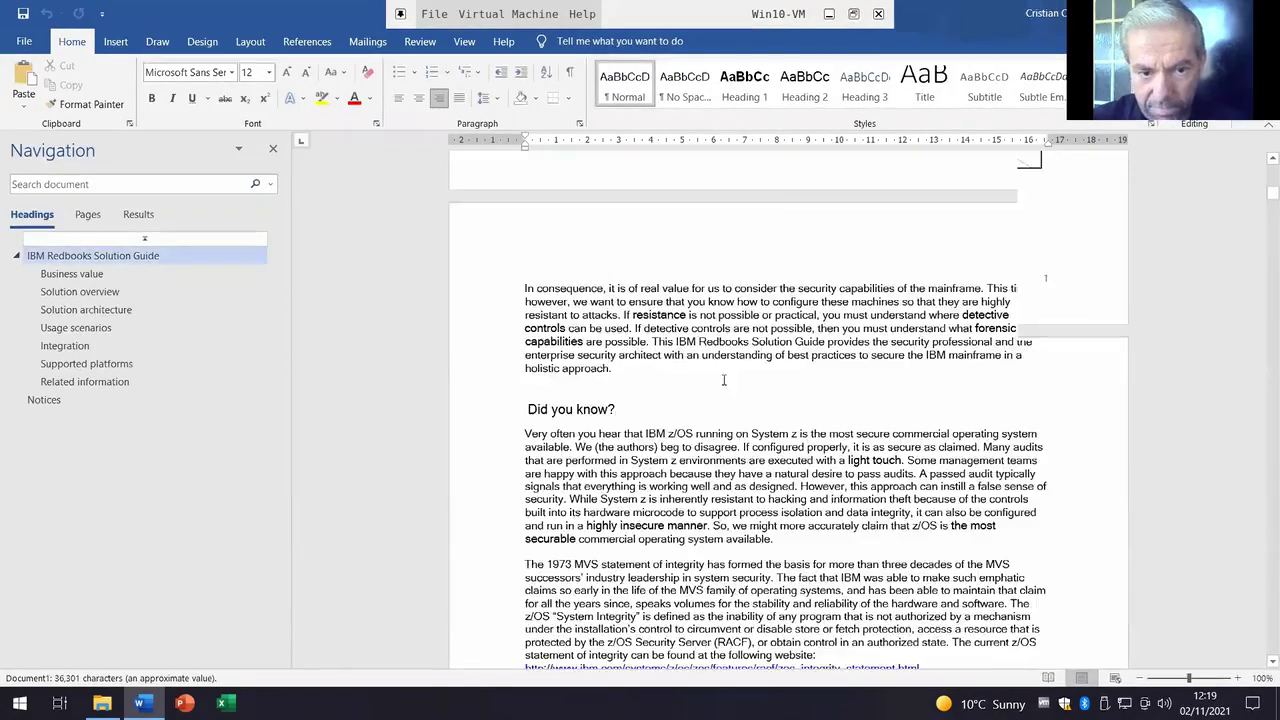
scroll(723, 380, "down", 10)
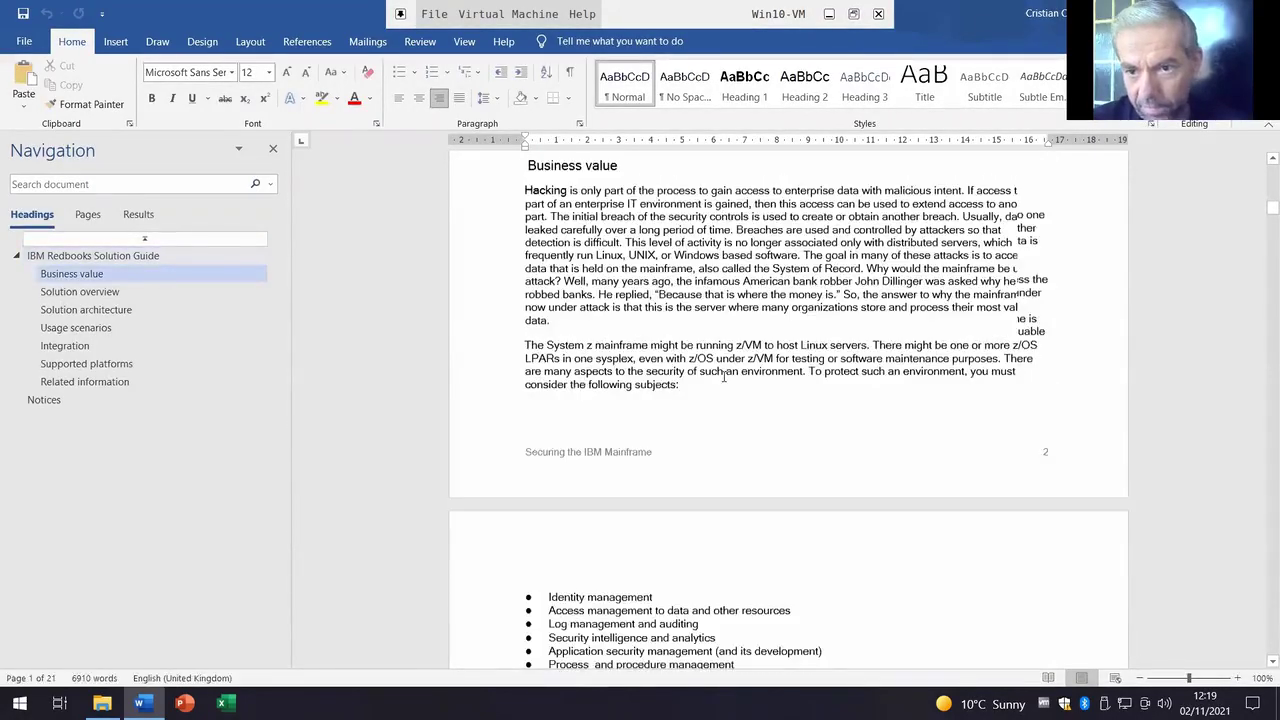
key("alt+F4")
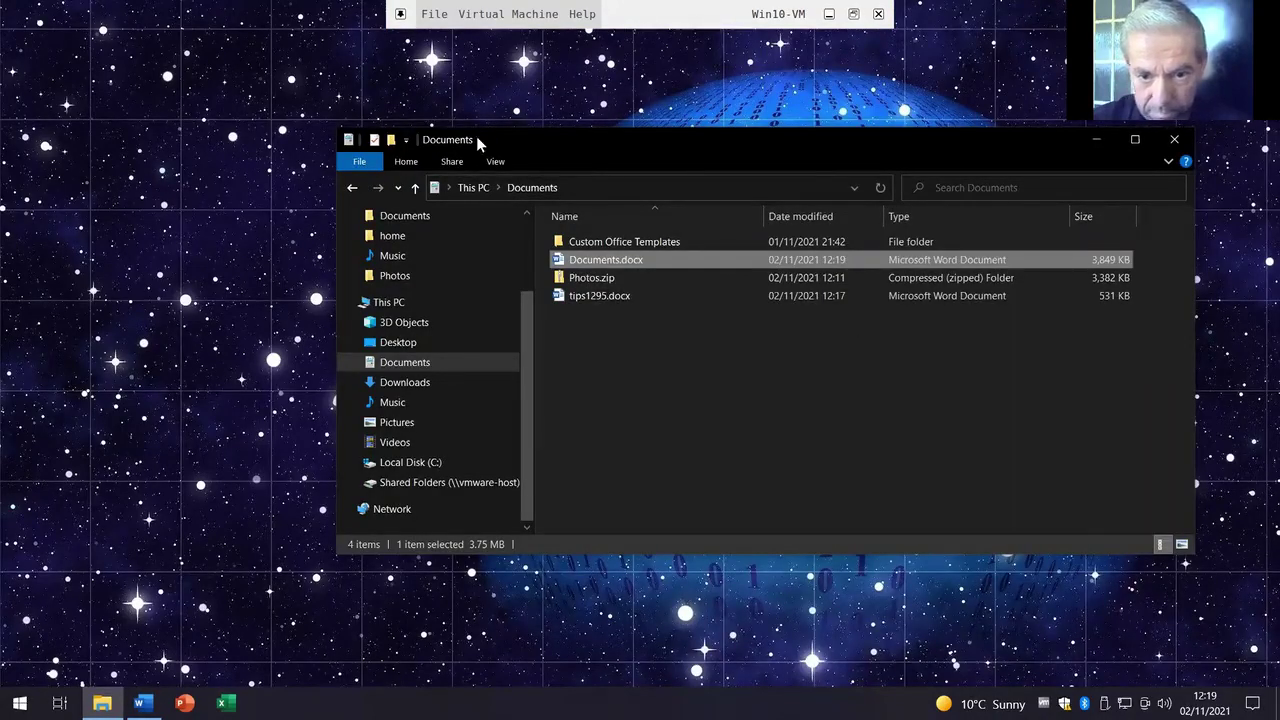
Step: Paste Documents.docx into the Shared Folders Share\Downloads folder
left_click_drag(476, 136, 259, 135)
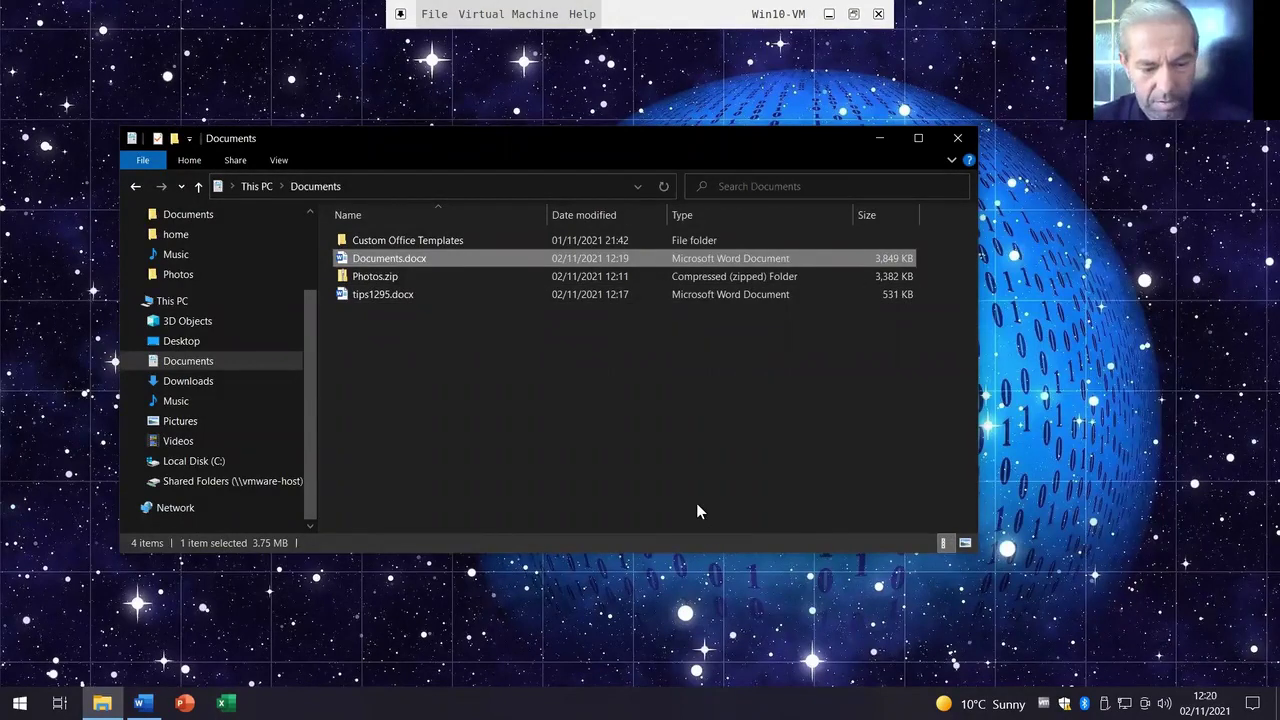
left_click(233, 479)
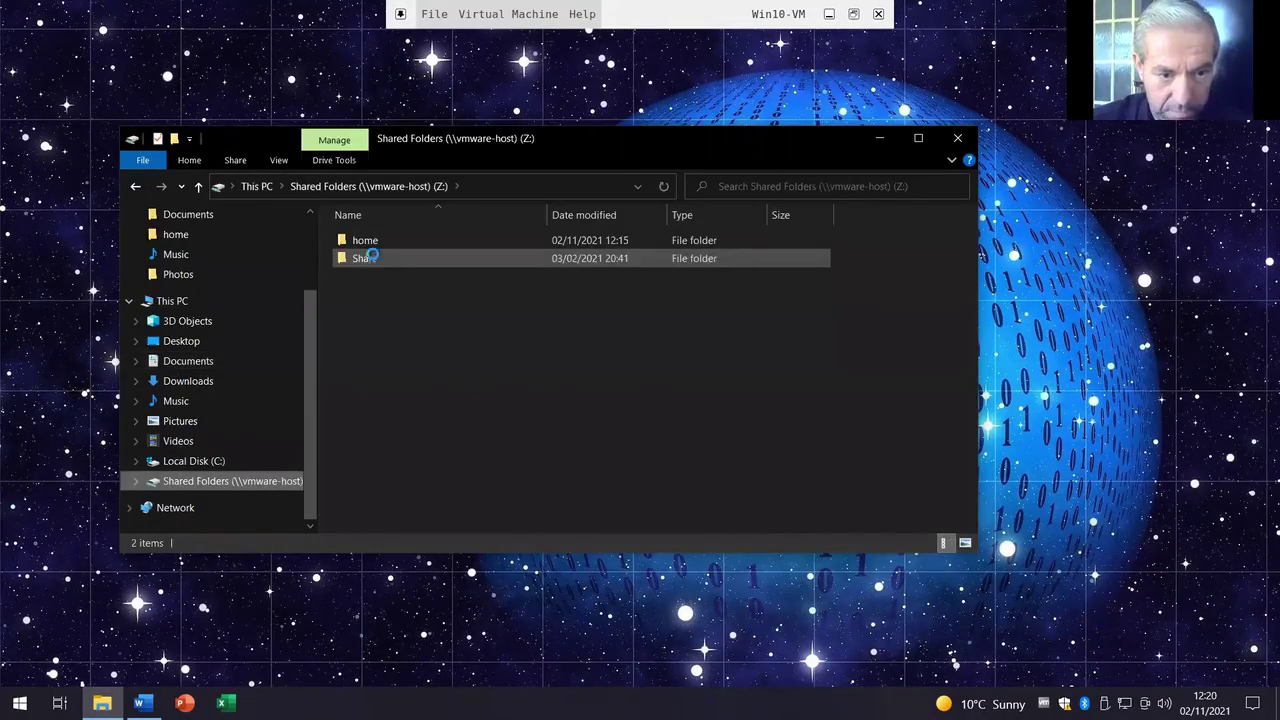
double_click(372, 259)
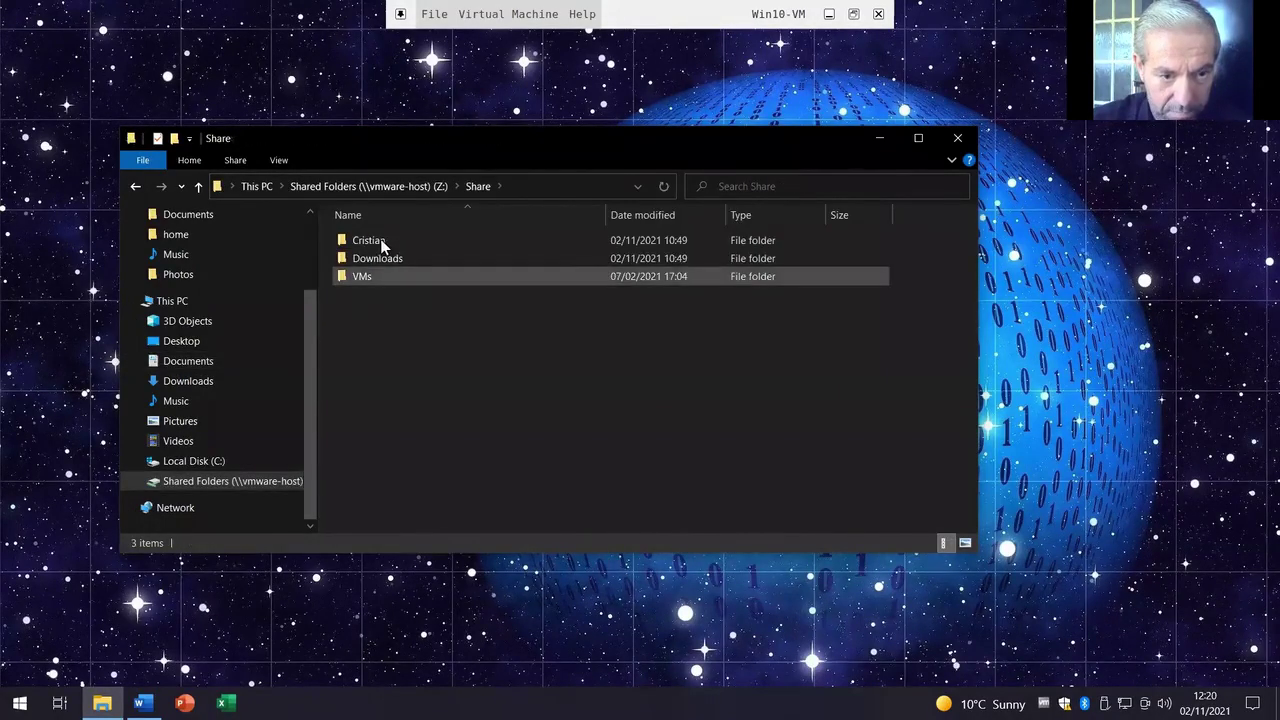
double_click(380, 260)
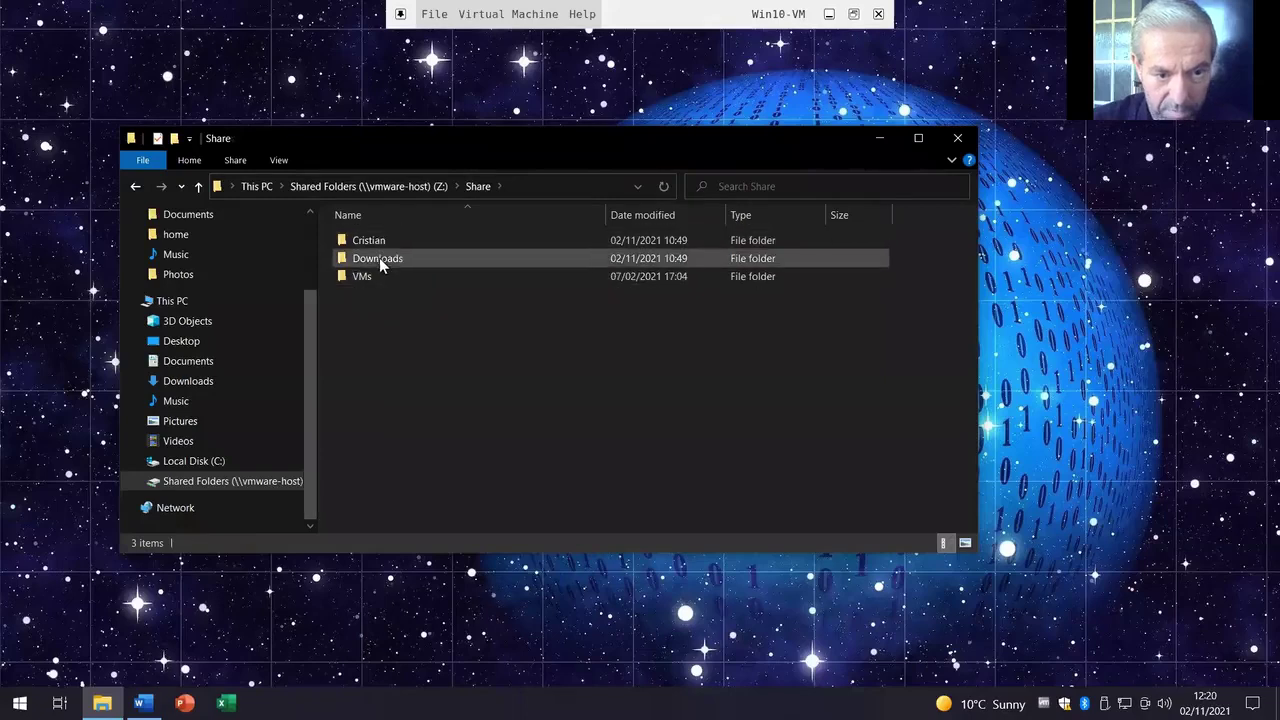
right_click(444, 368)
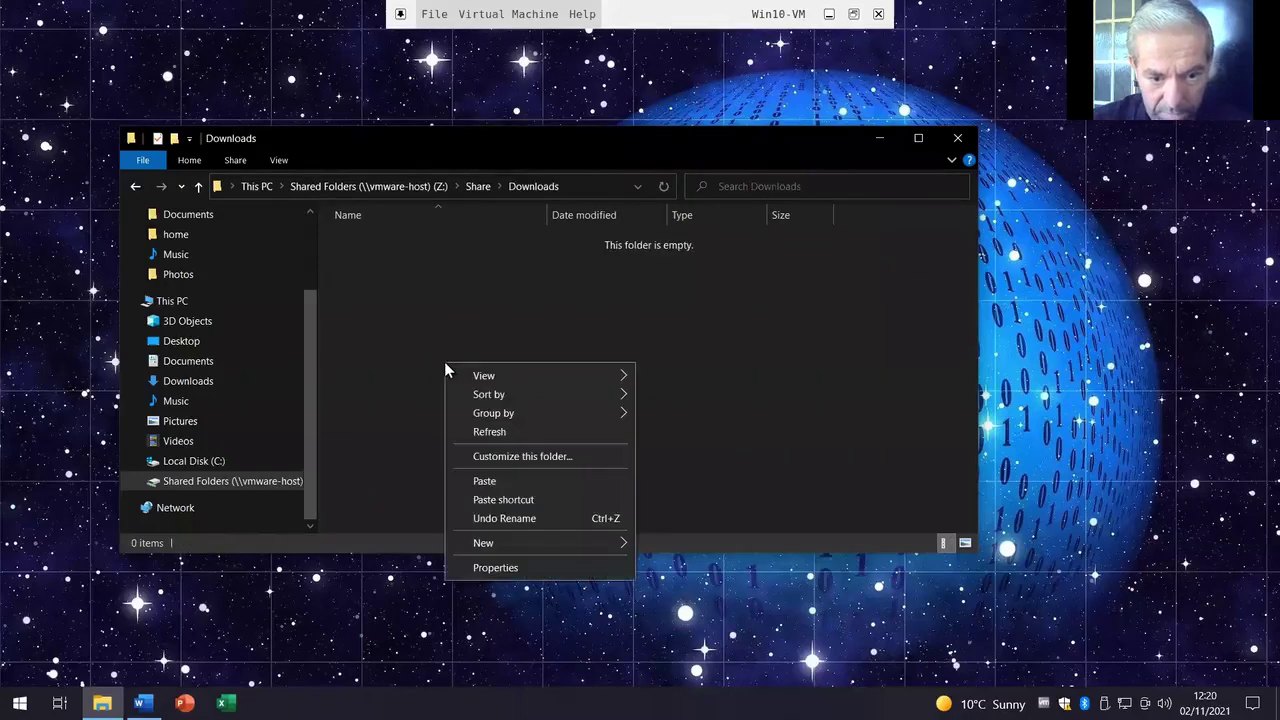
left_click(483, 486)
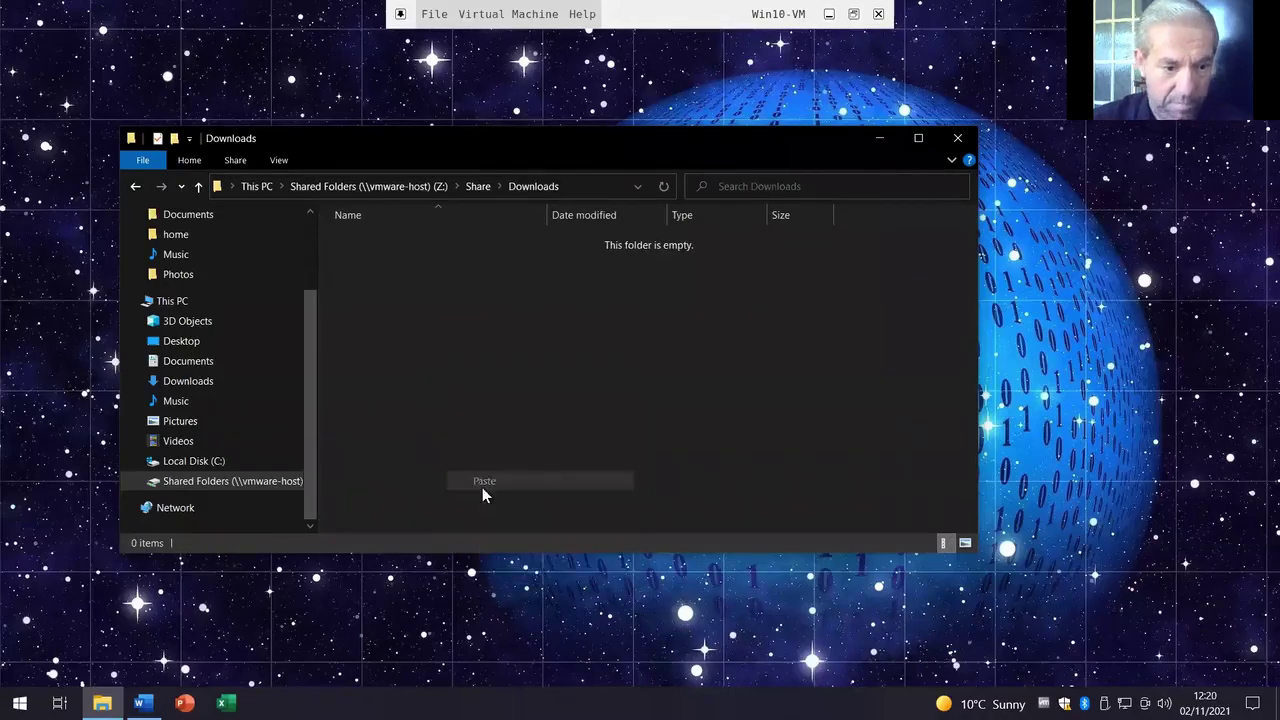
Step: Leave the VM's full-screen mode and switch workspaces over to the Thunderbird inbox
left_click(358, 43)
key("ctrl+alt+Return")
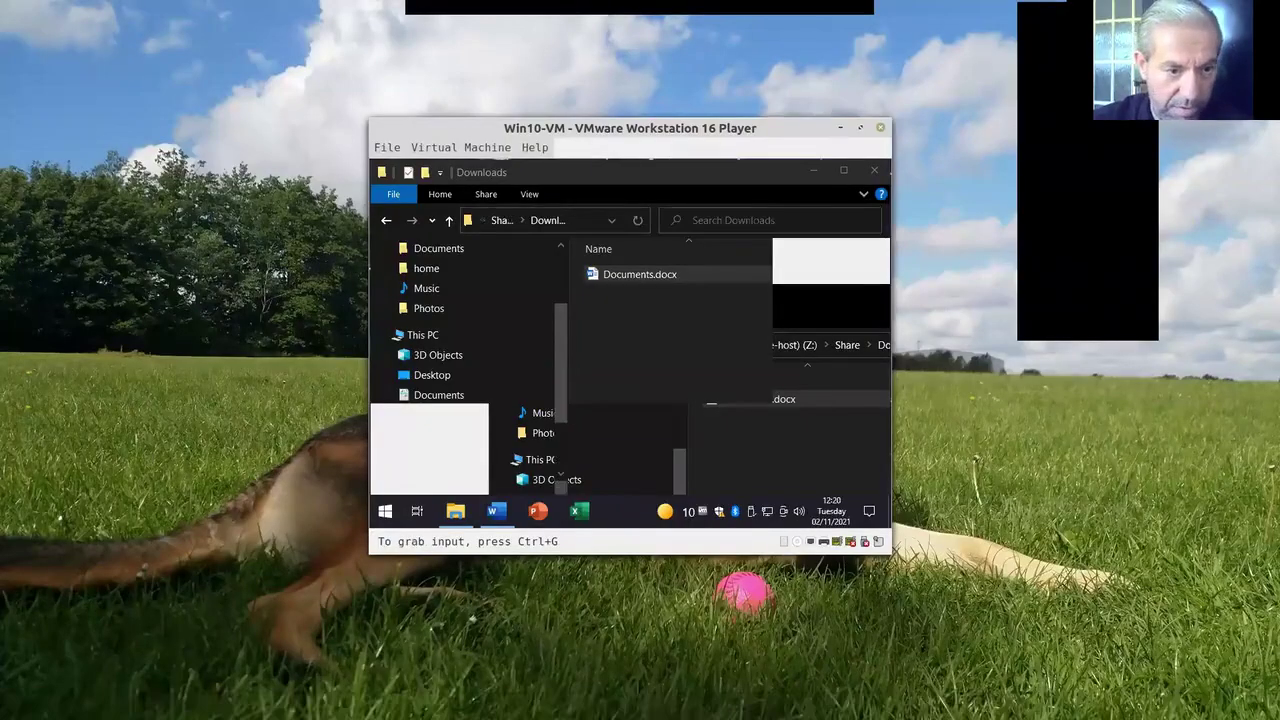
key("alt+Tab")
key("ctrl+alt+Right")
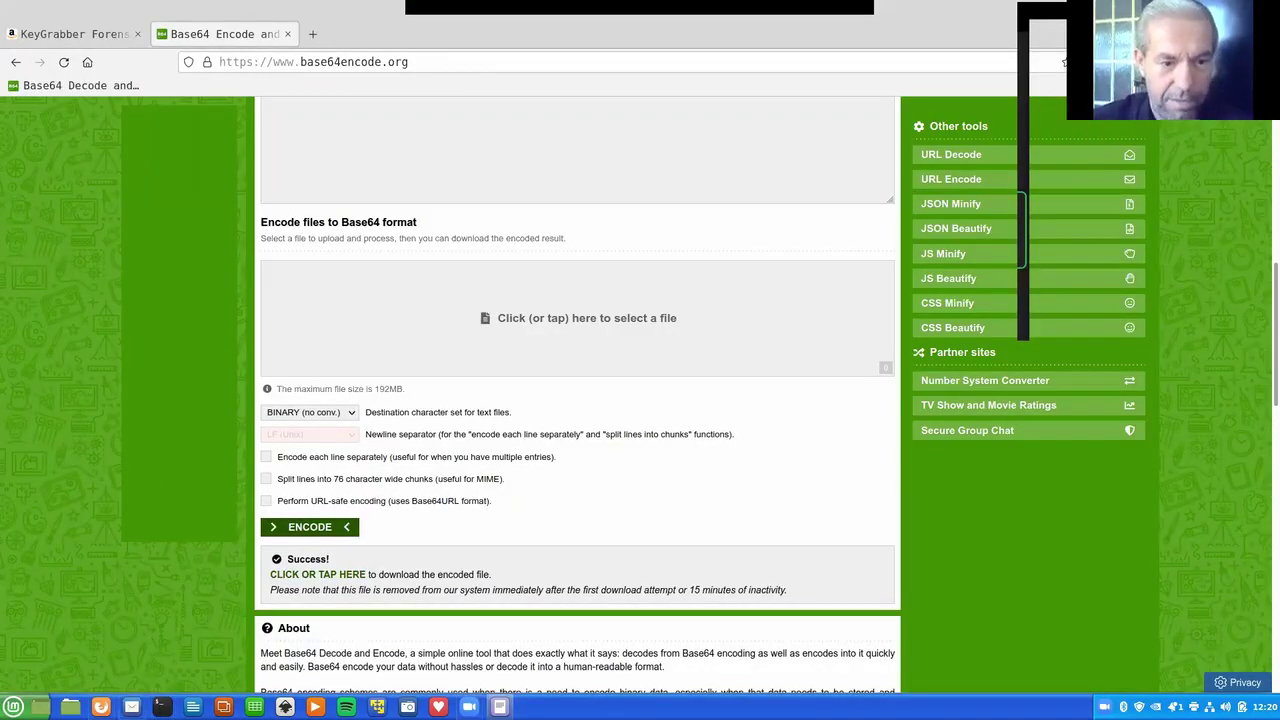
key("ctrl+alt+Right")
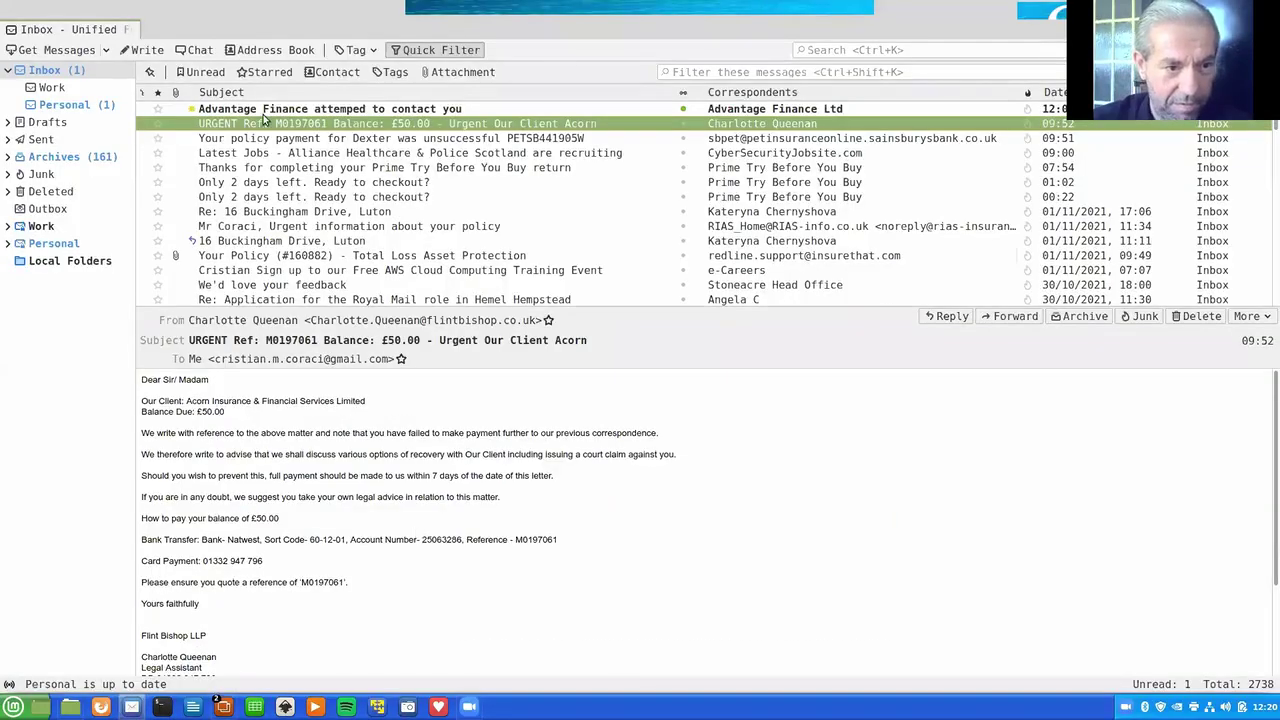
Step: Write a new email to a contact with subject 'Please see attached' and body 'From Luton with love'
left_click(148, 50)
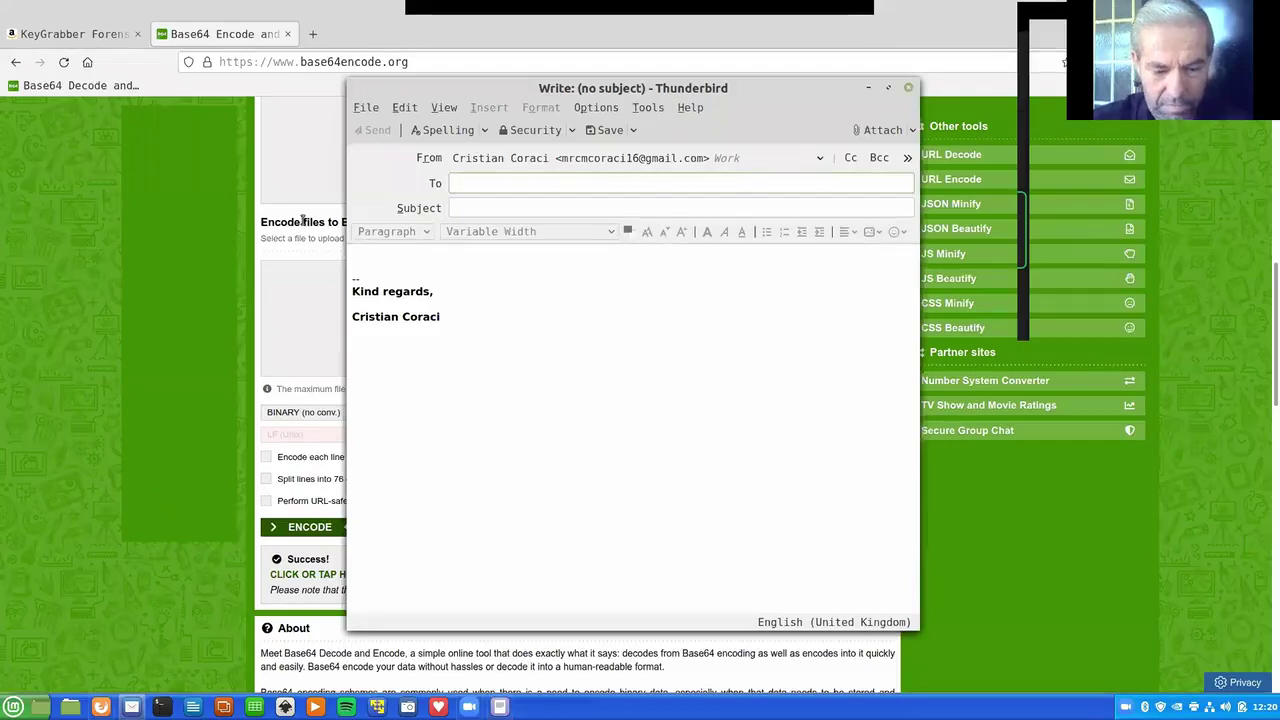
type("hen")
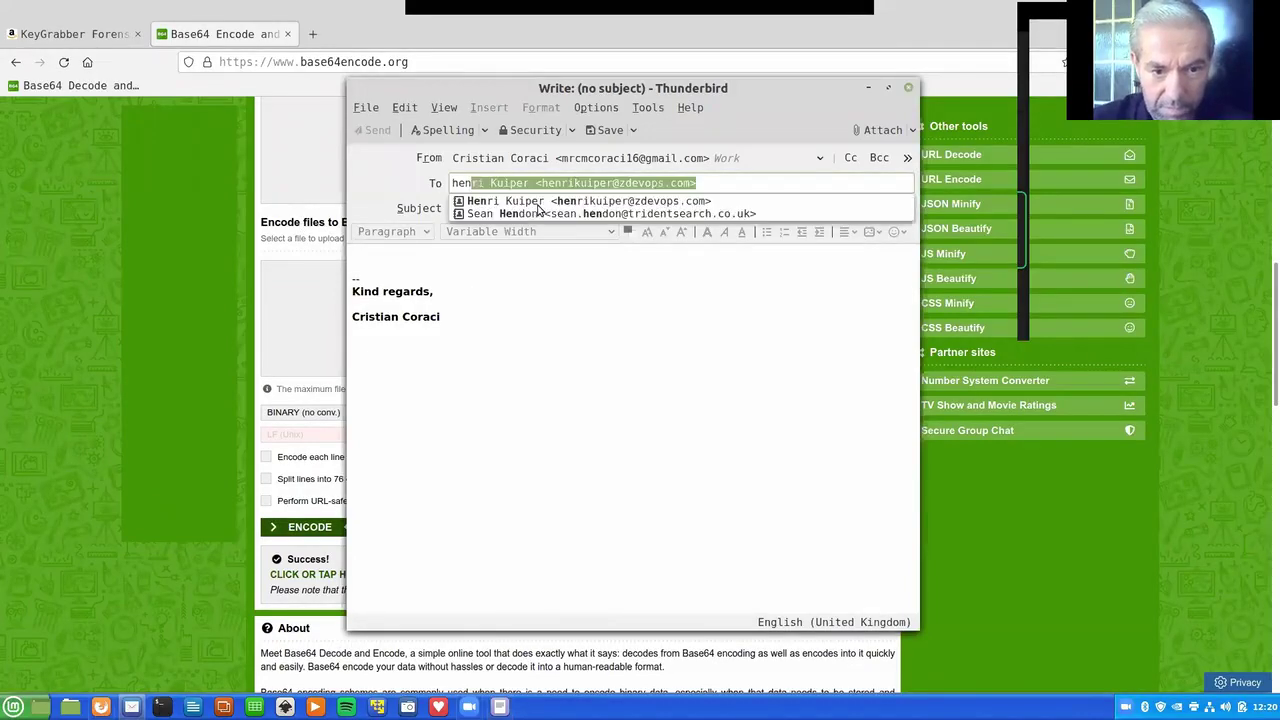
key("Tab")
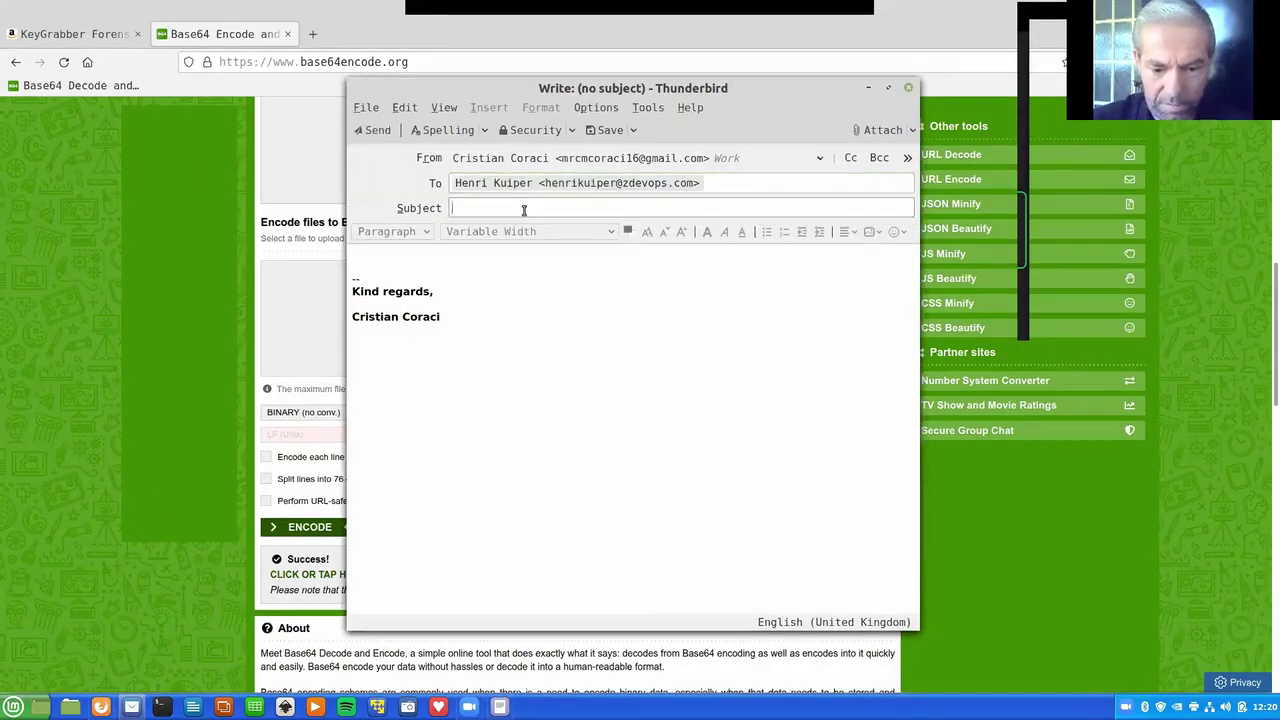
type("Pleas")
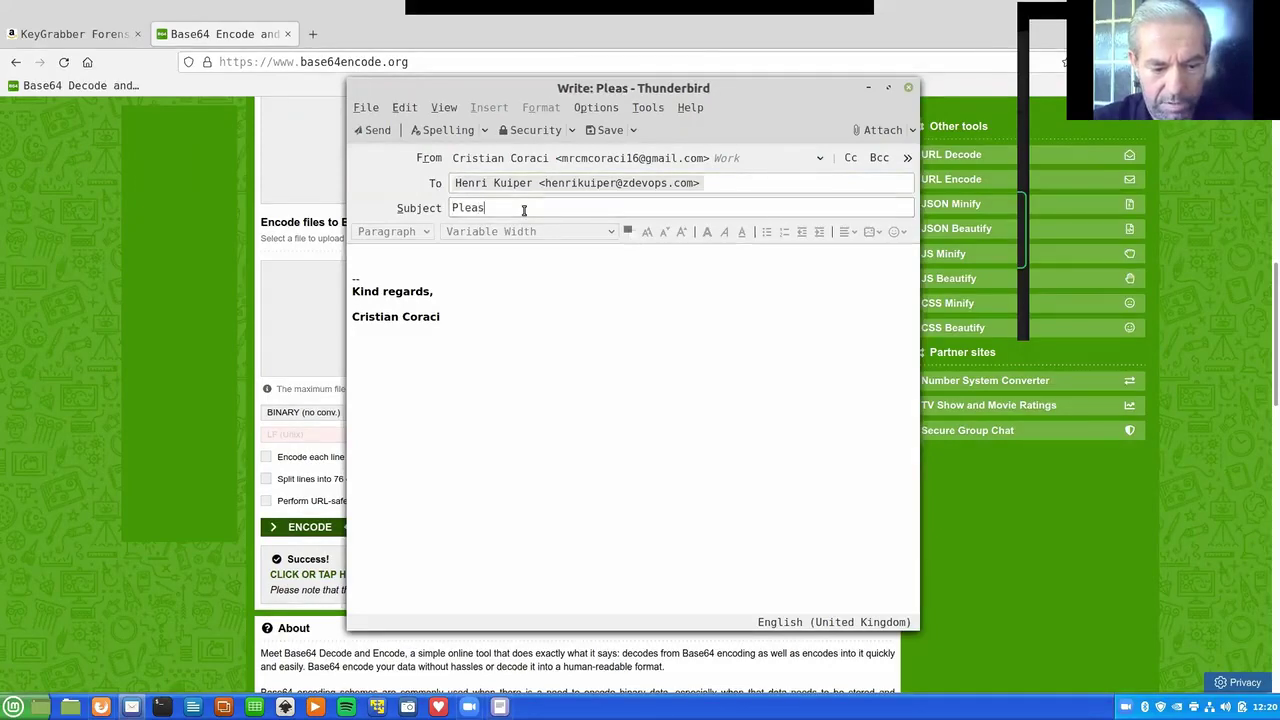
type("e see attached")
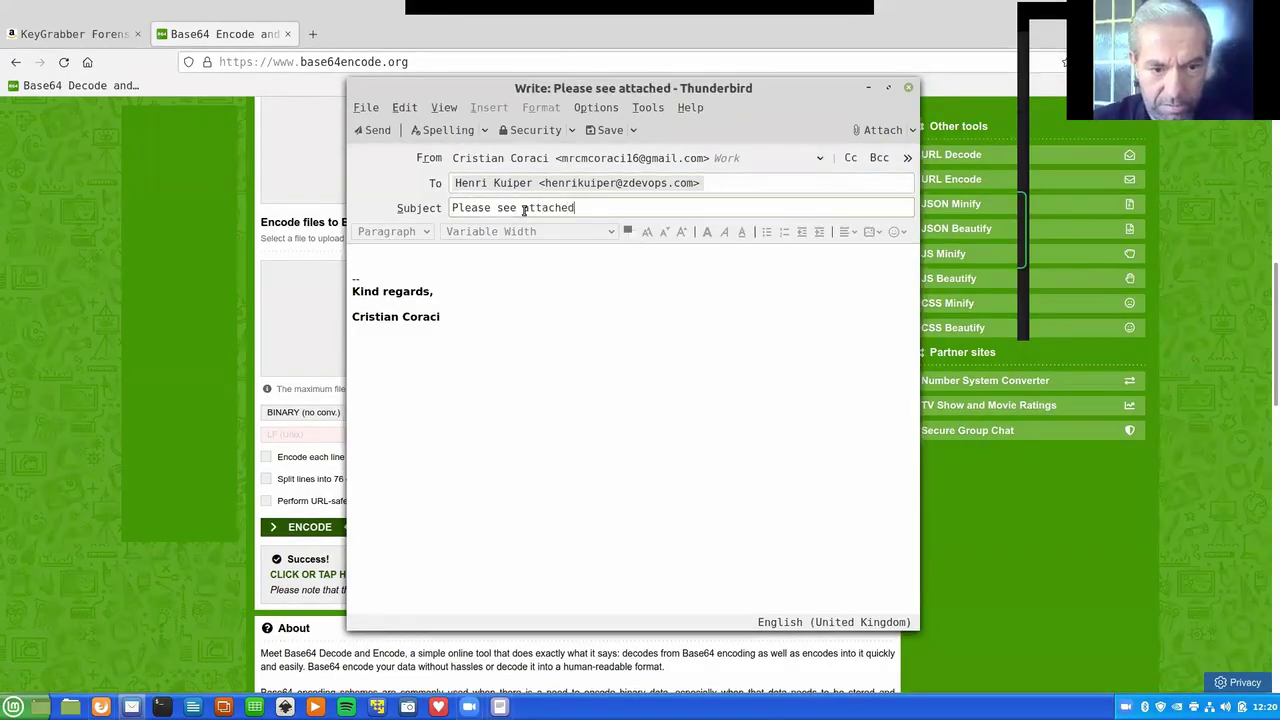
key("Tab")
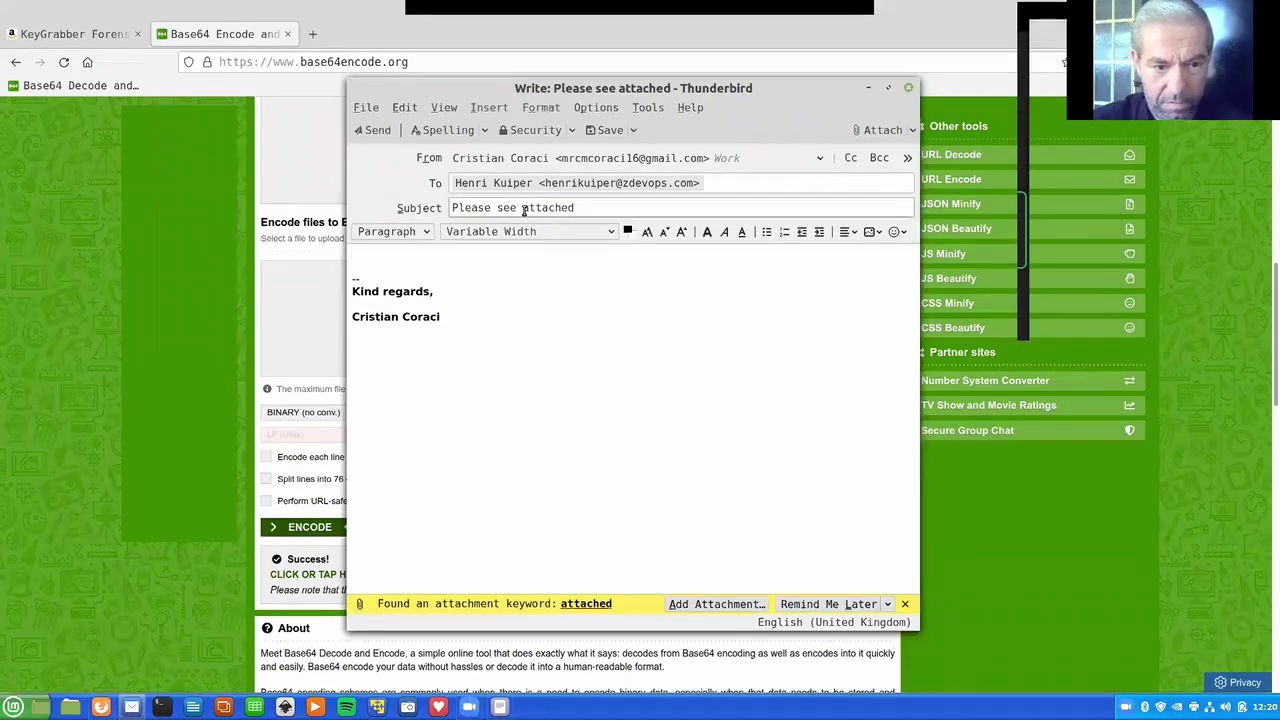
type("From")
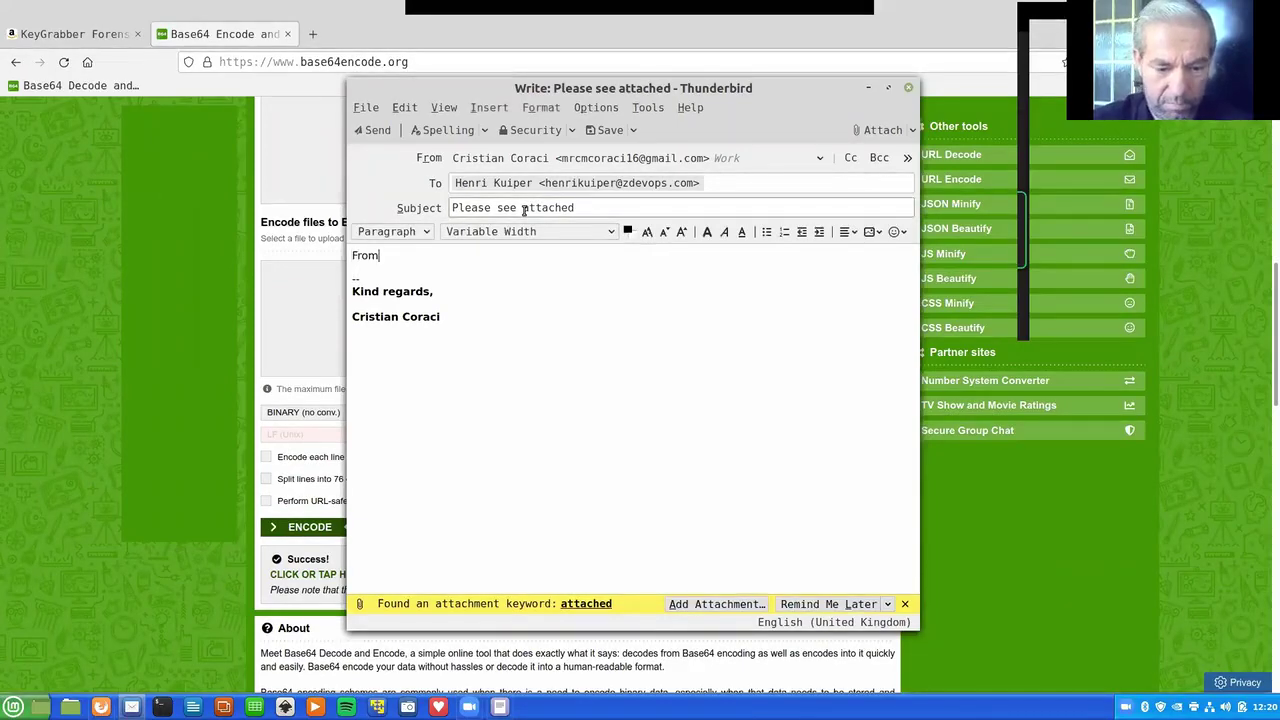
type(" Luton ")
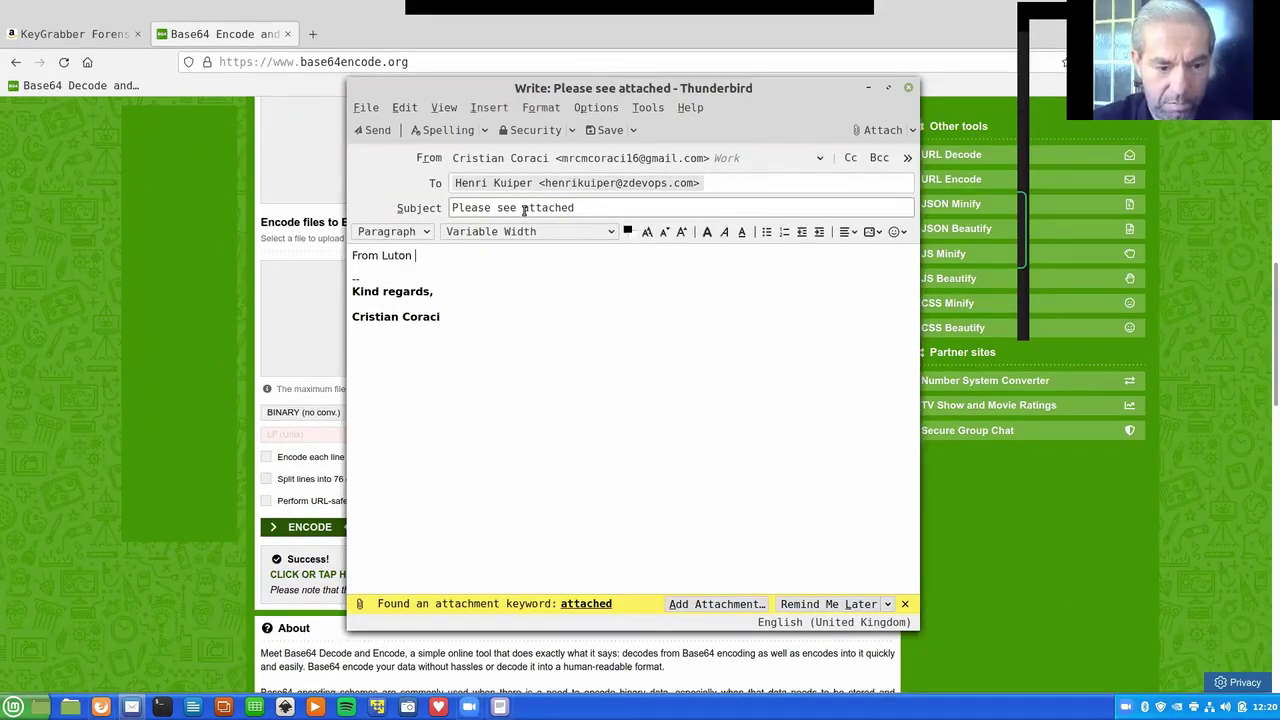
type("with love")
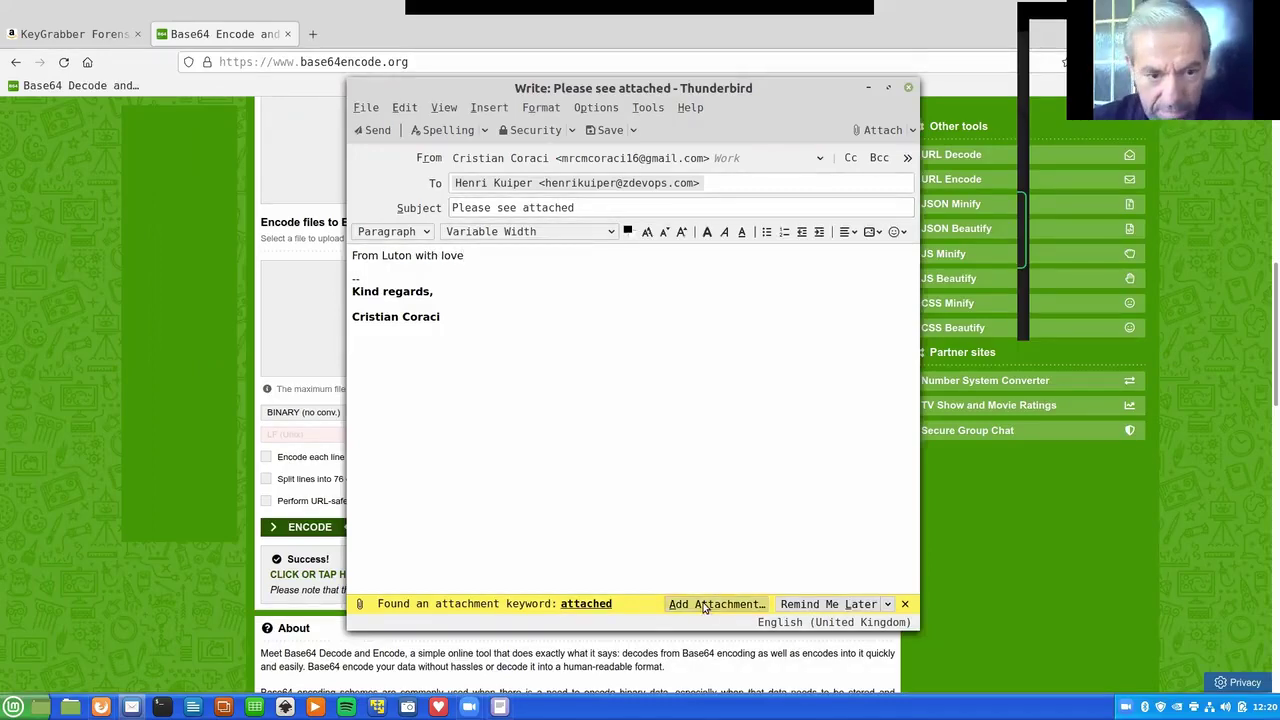
key("ctrl+shift+a")
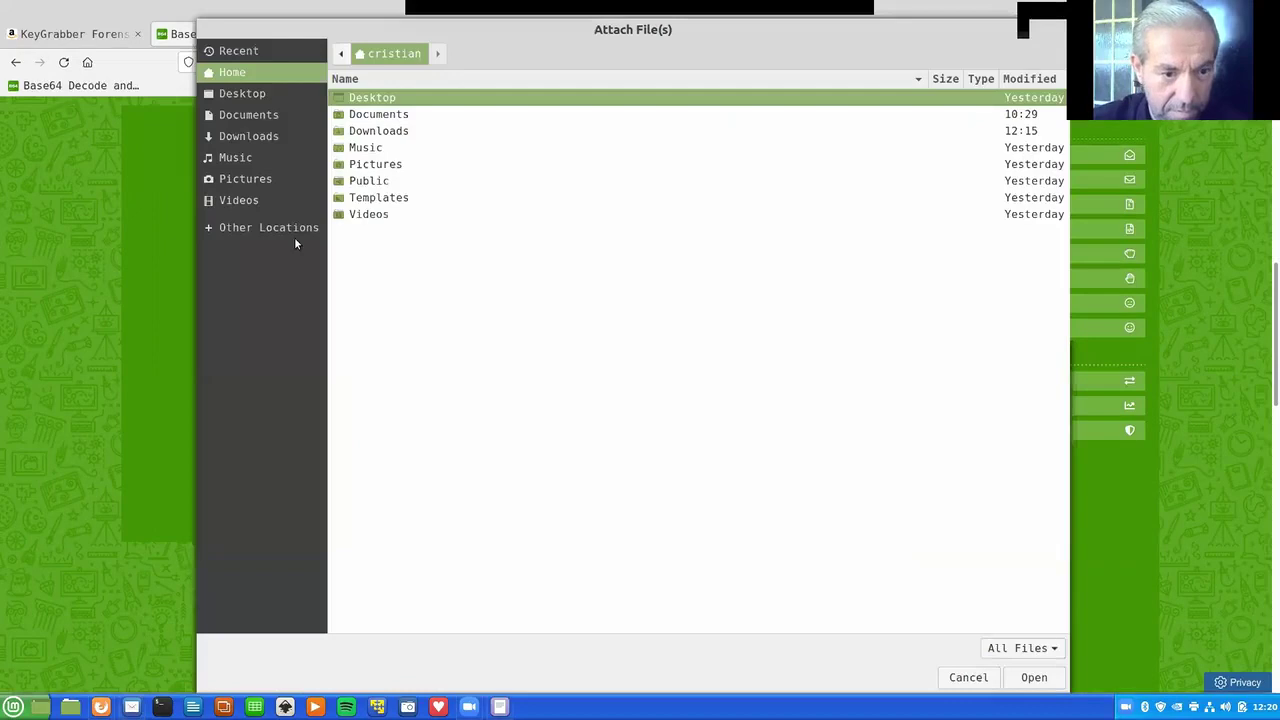
Step: Attach Documents.docx from /mnt/win/Downloads, send the email, and switch to the Base64 slide
left_click(276, 229)
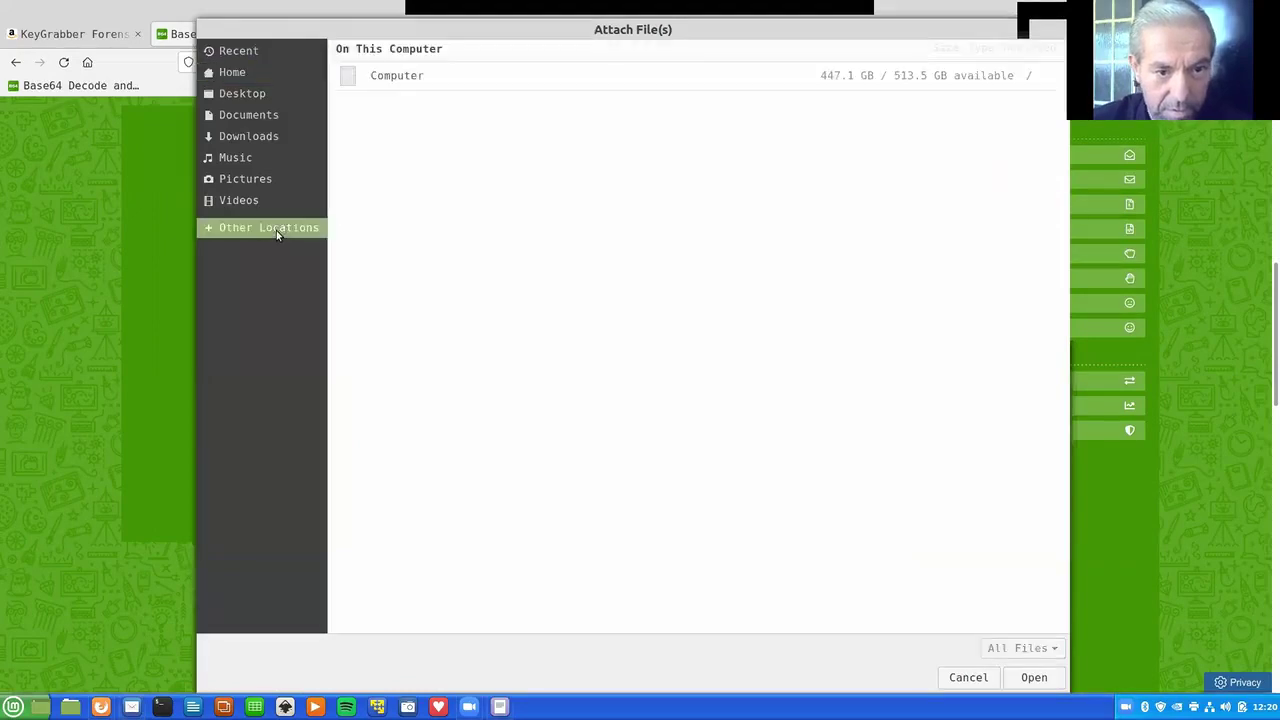
left_click(370, 78)
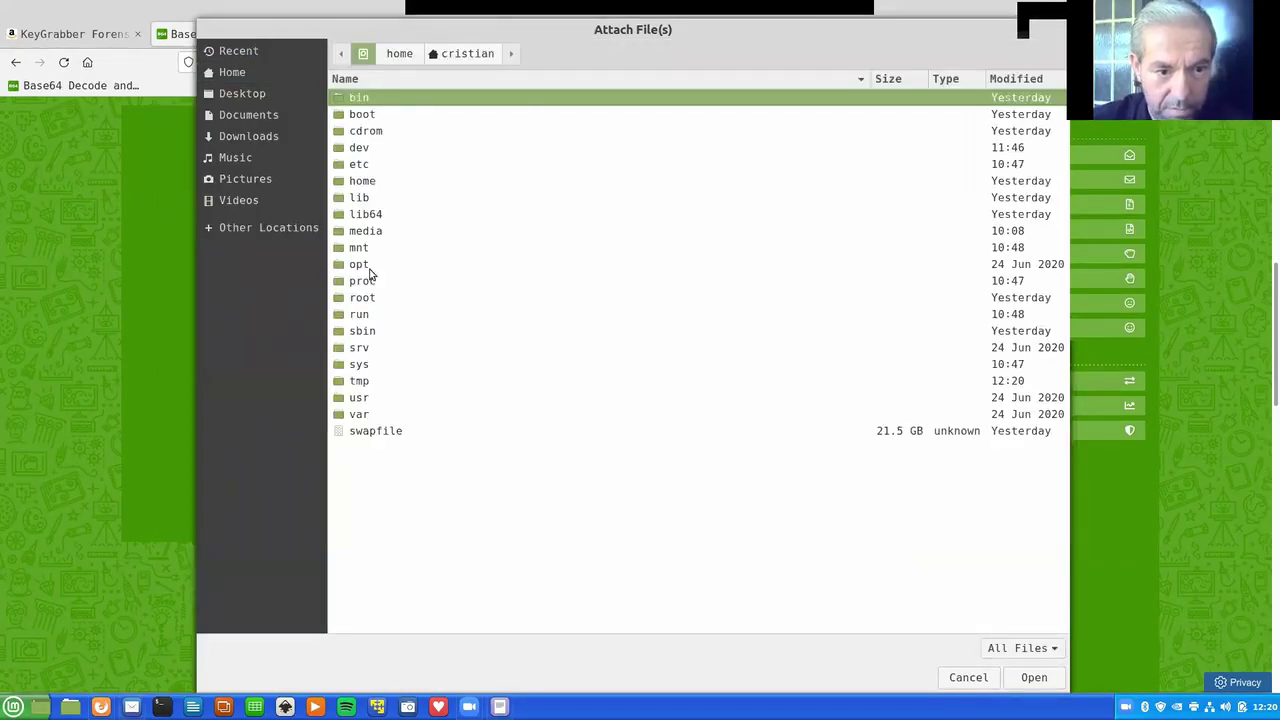
double_click(355, 251)
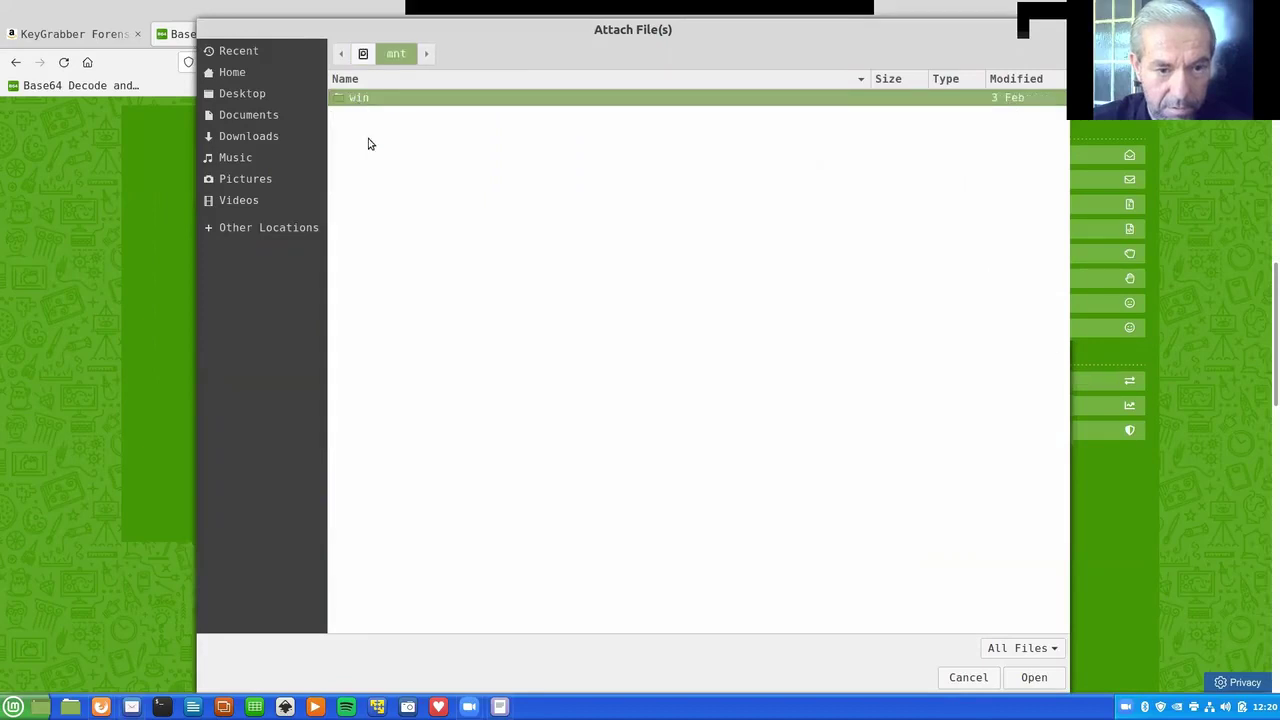
key("Return")
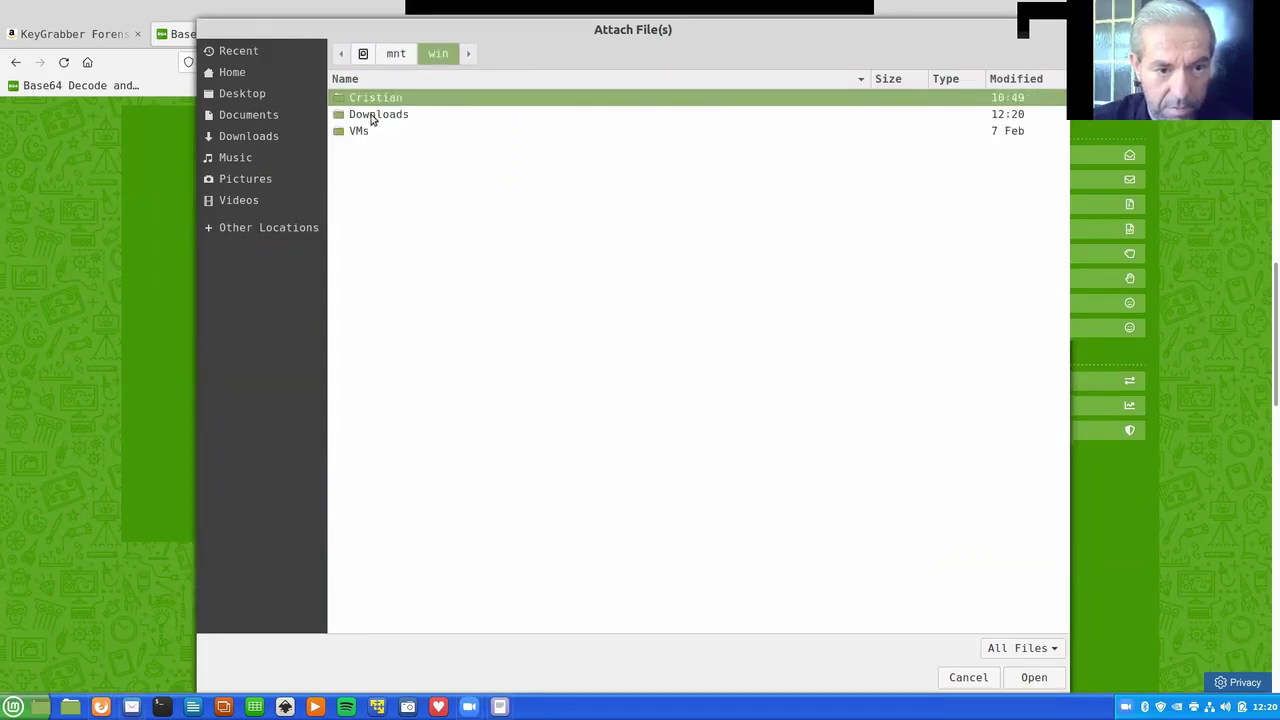
double_click(375, 116)
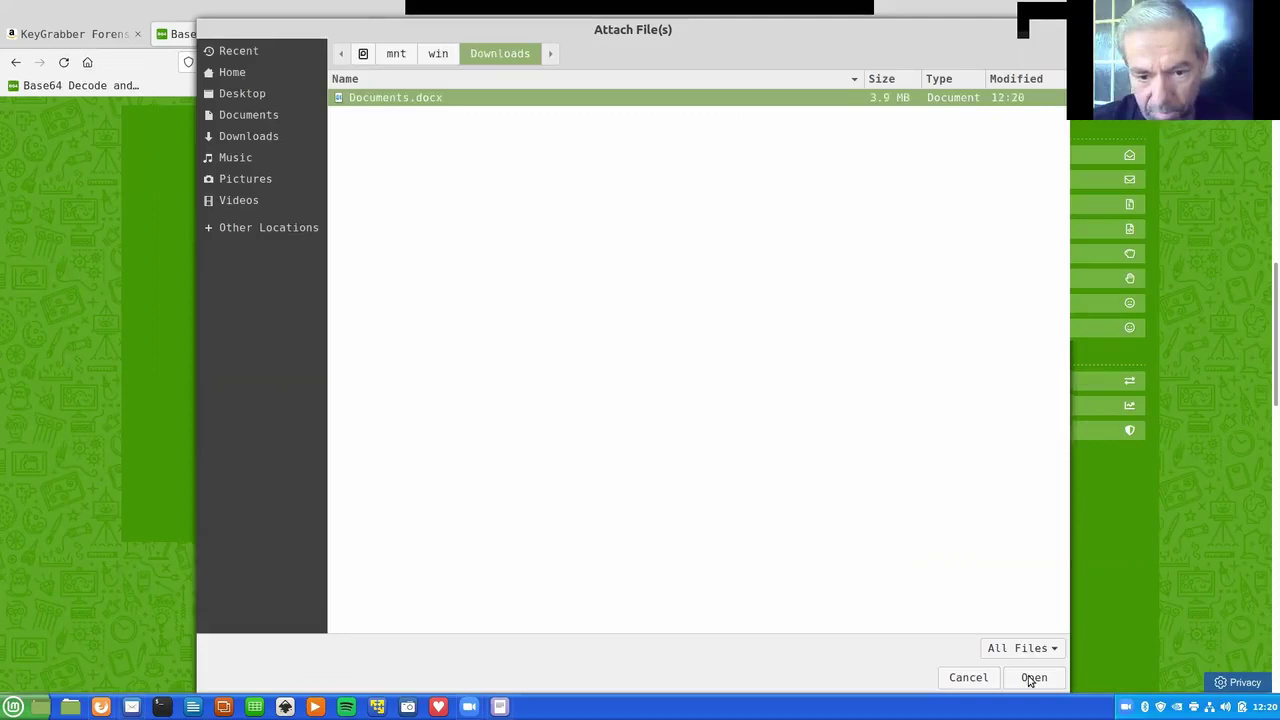
left_click(1033, 677)
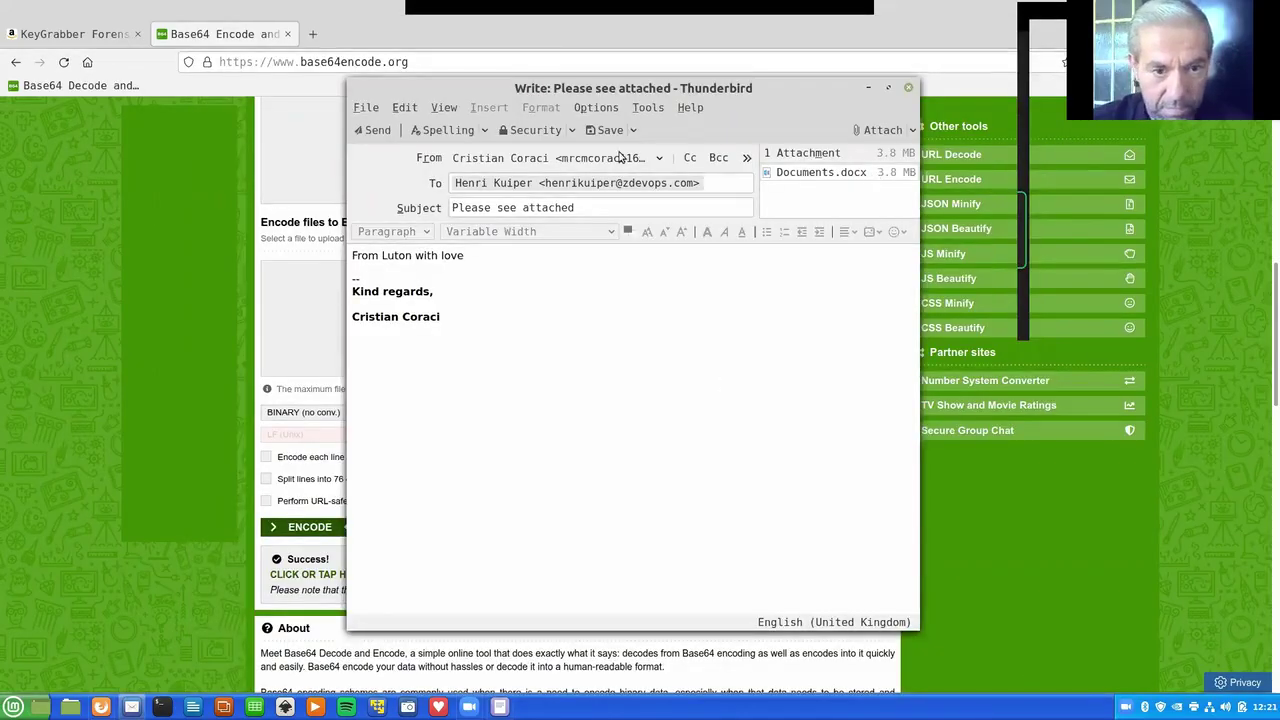
left_click(368, 133)
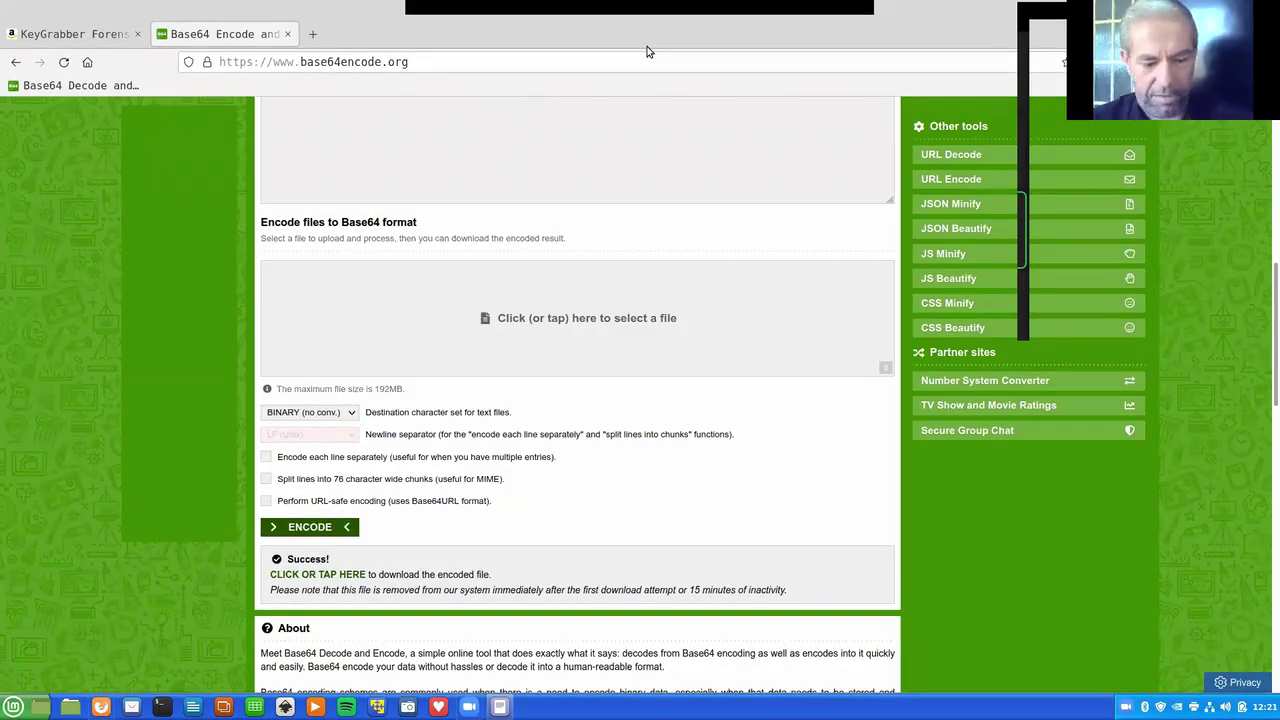
key("ctrl+alt+Right")
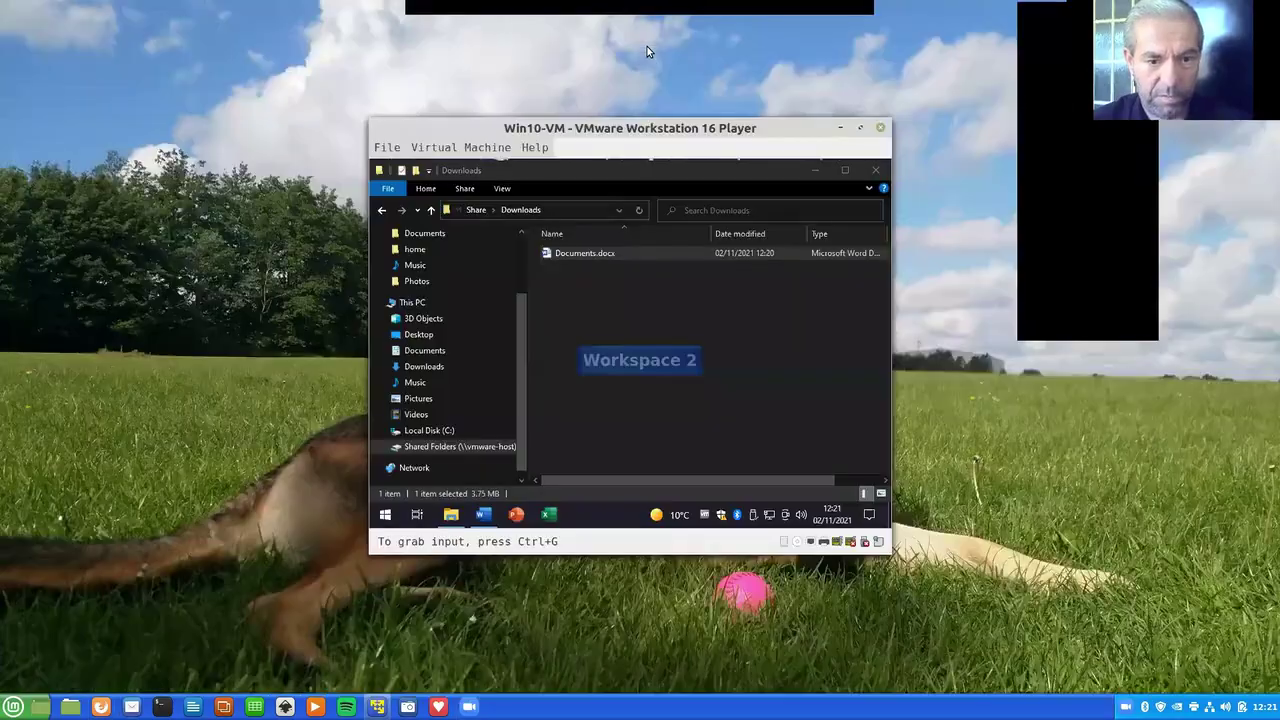
key("ctrl+alt+Right")
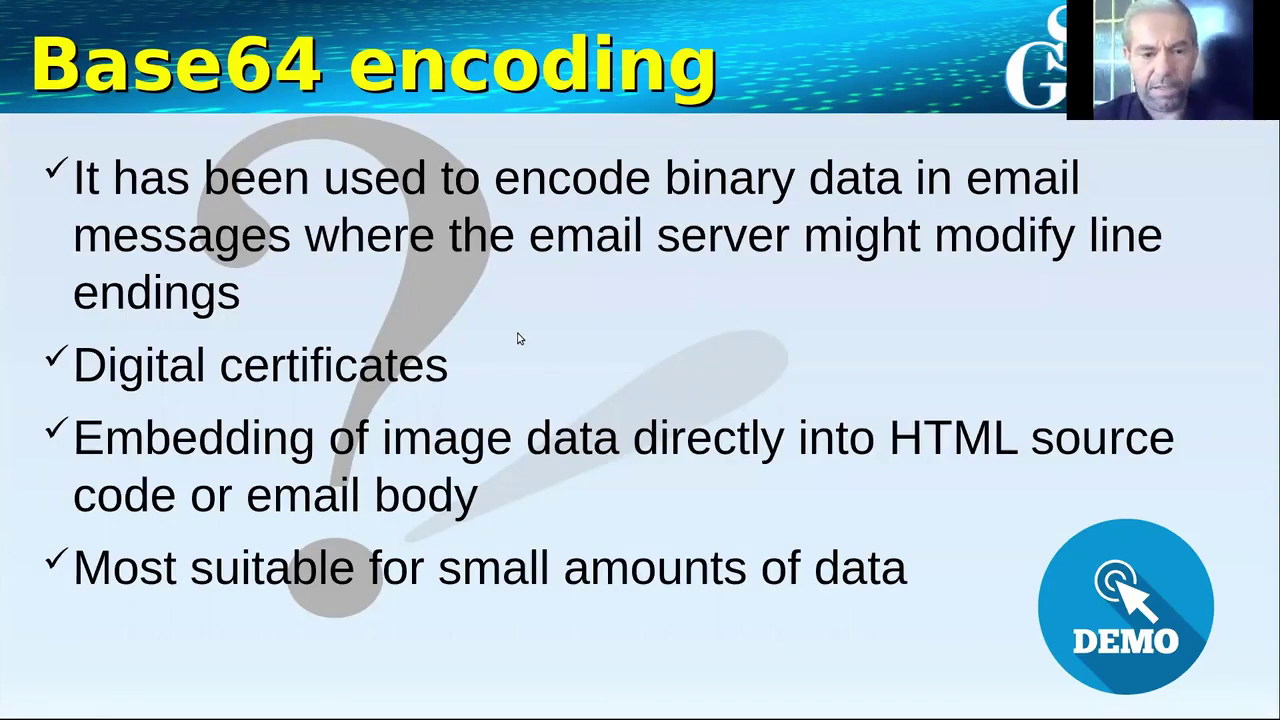
Step: Leave the slideshow for the workspace showing Thunderbird's main mail window
key("ctrl+alt+Right")
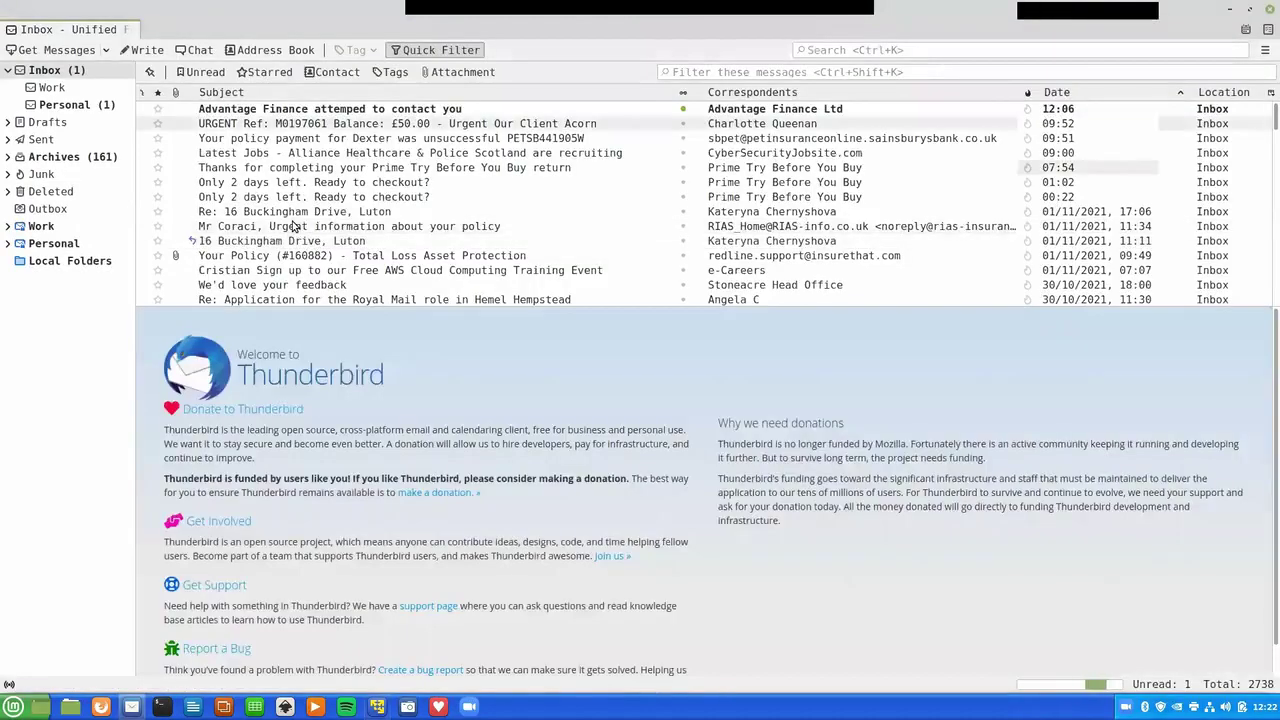
Step: Open the Personal inbox, then browse Documents in the Win10 VM's File Explorer
left_click(78, 106)
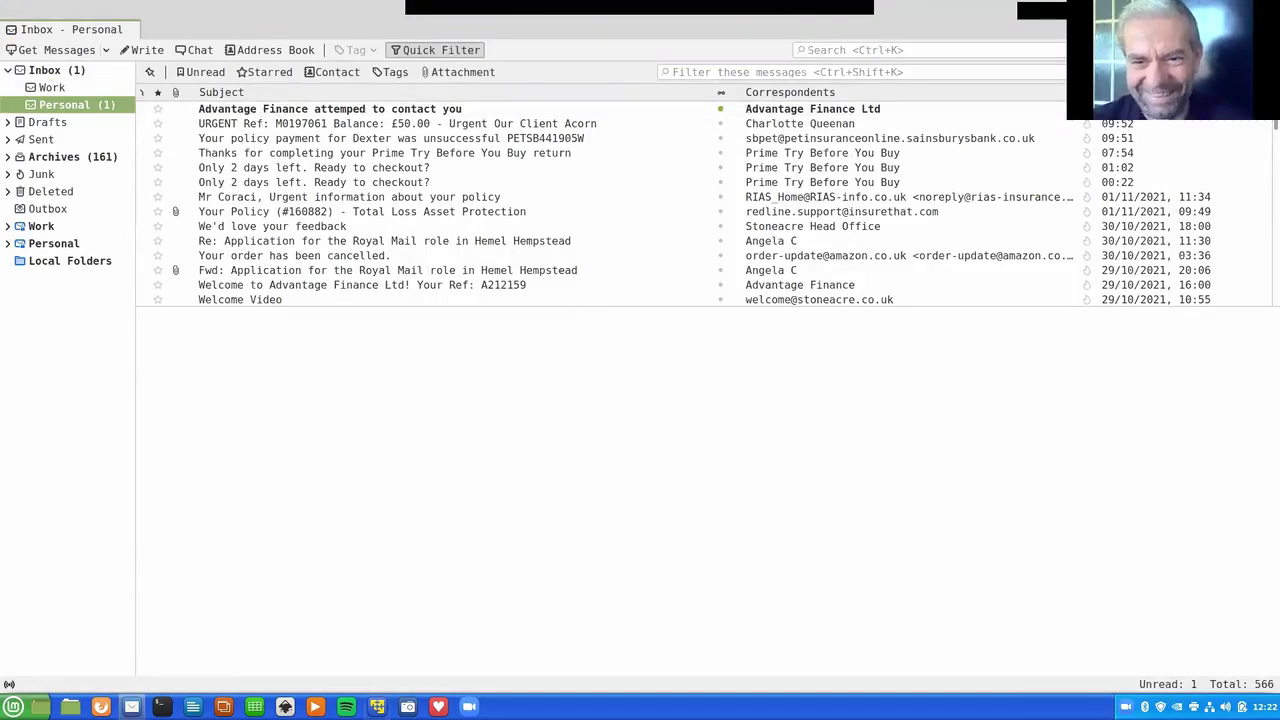
key("alt+Tab")
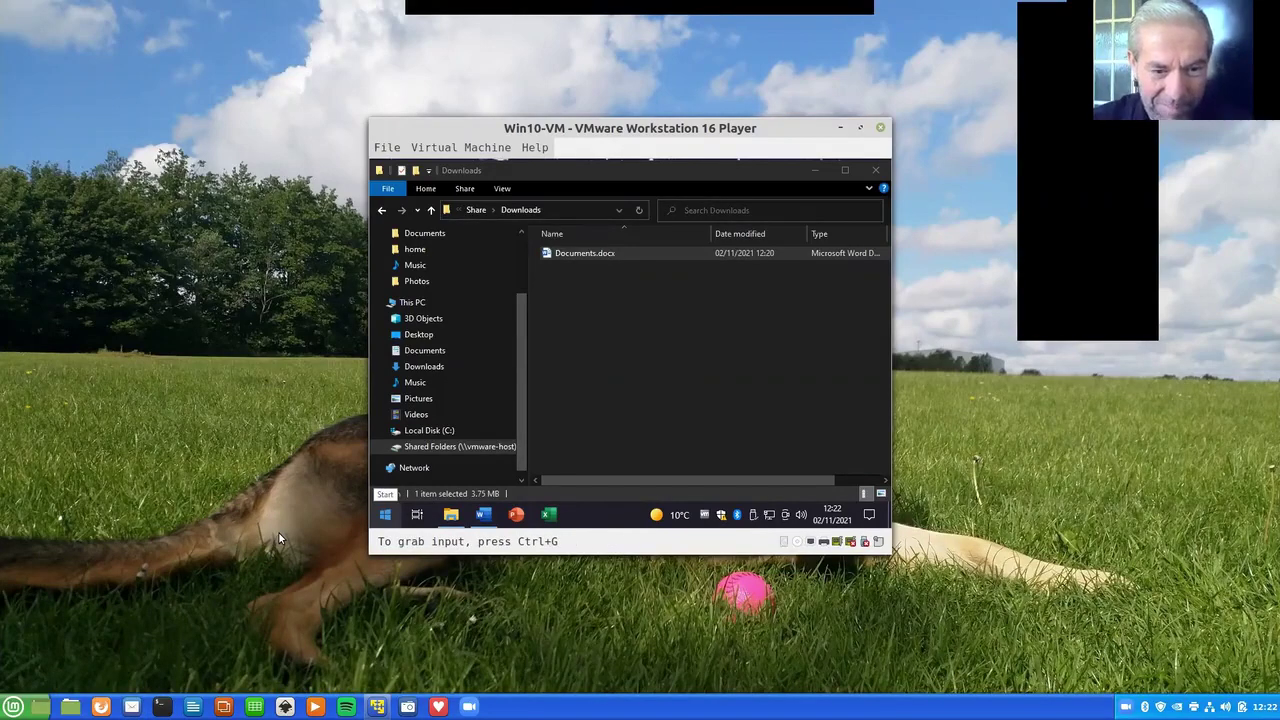
left_click(585, 413)
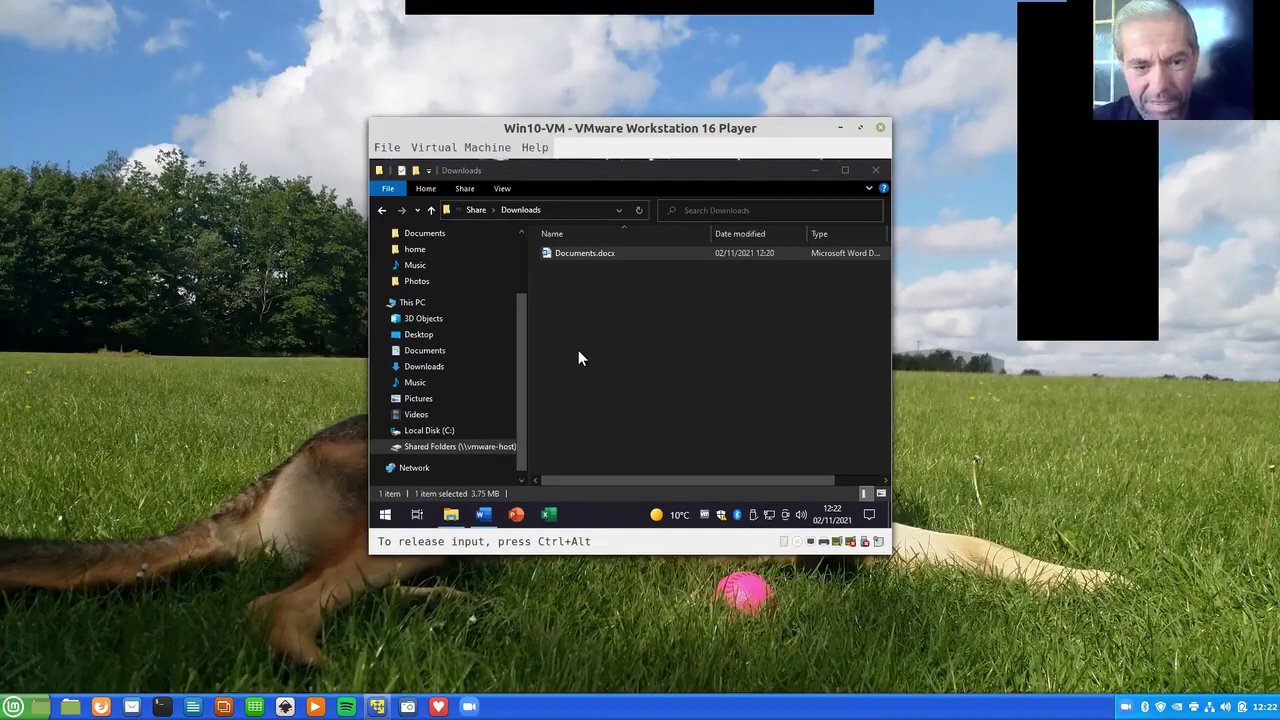
left_click(428, 352)
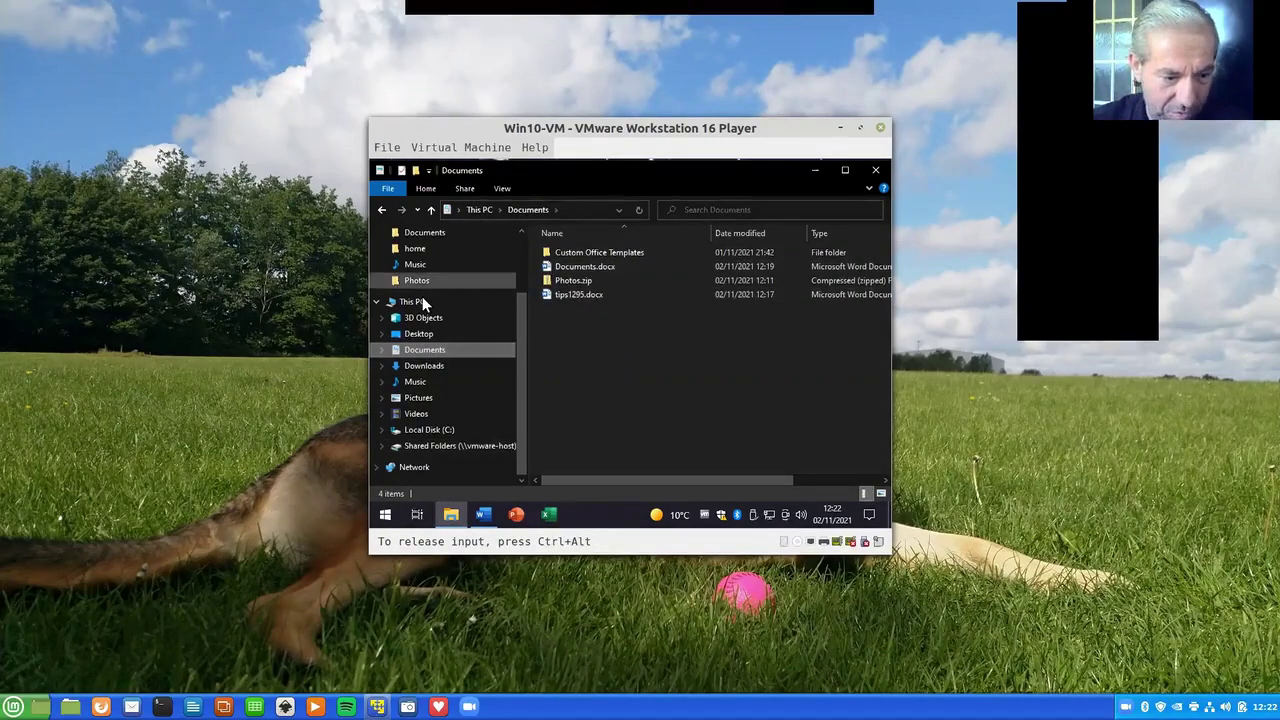
Step: Back on the Linux host, open the home folder's Documents in Nemo
key("ctrl+alt")
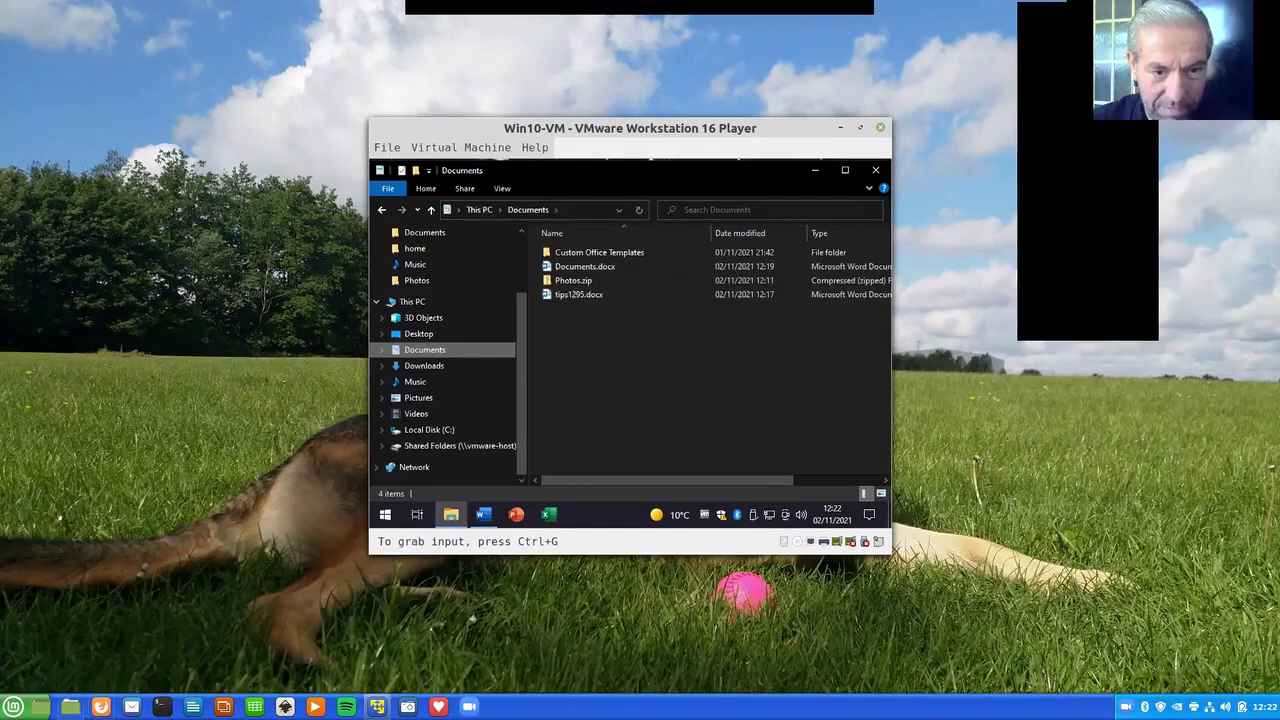
left_click(70, 707)
left_click(209, 204)
Step: Locate the encoded file in Downloads, then open base64decode.org in Firefox and show its NoScript permissions
left_click(209, 225)
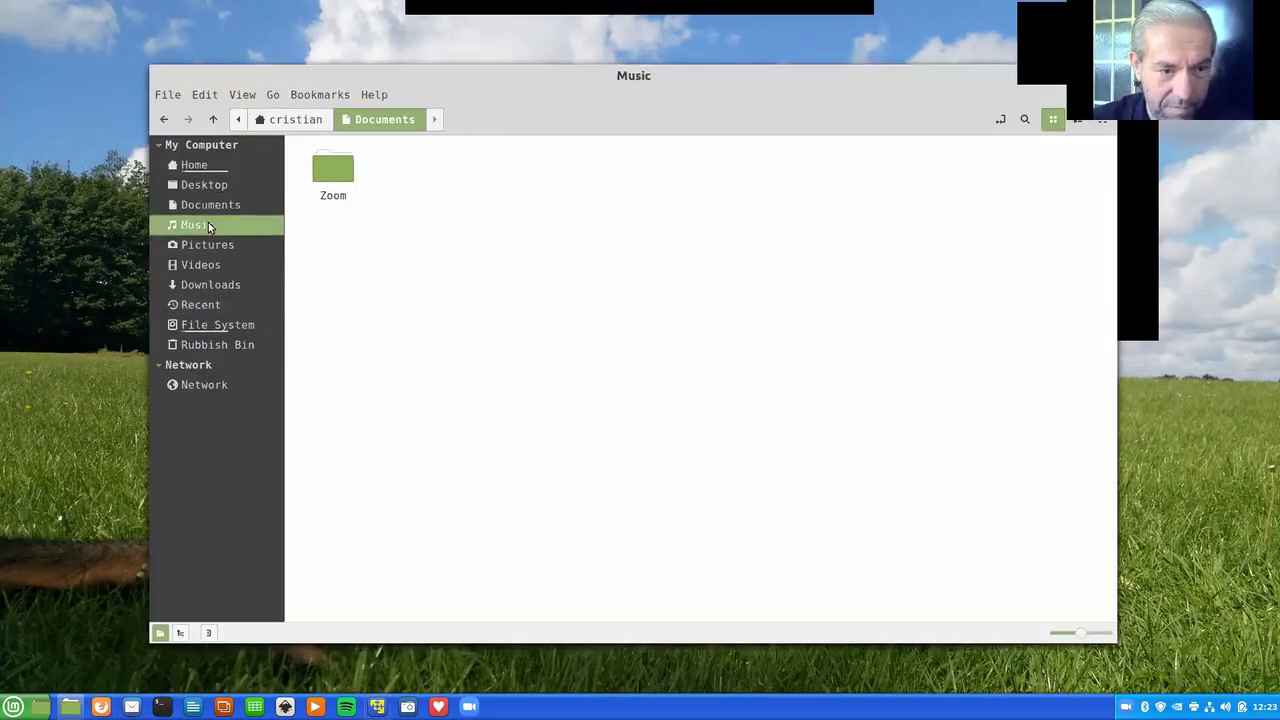
left_click(204, 185)
left_click(210, 285)
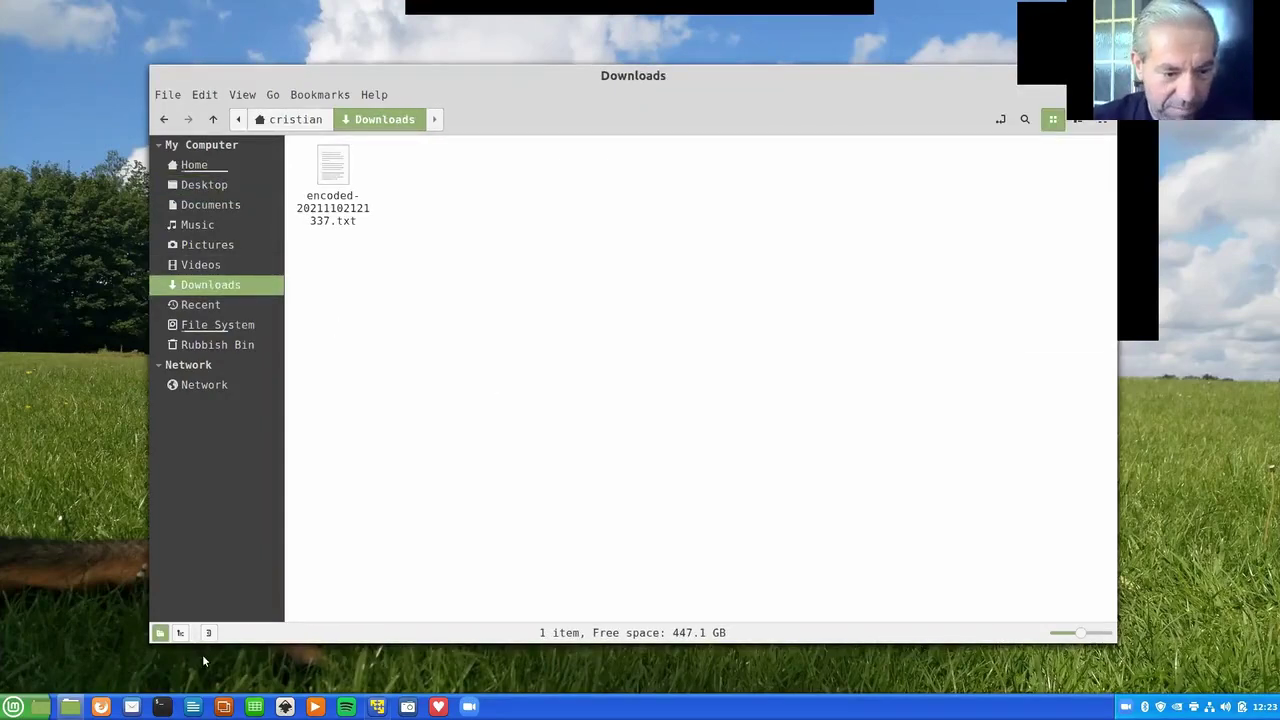
left_click(104, 706)
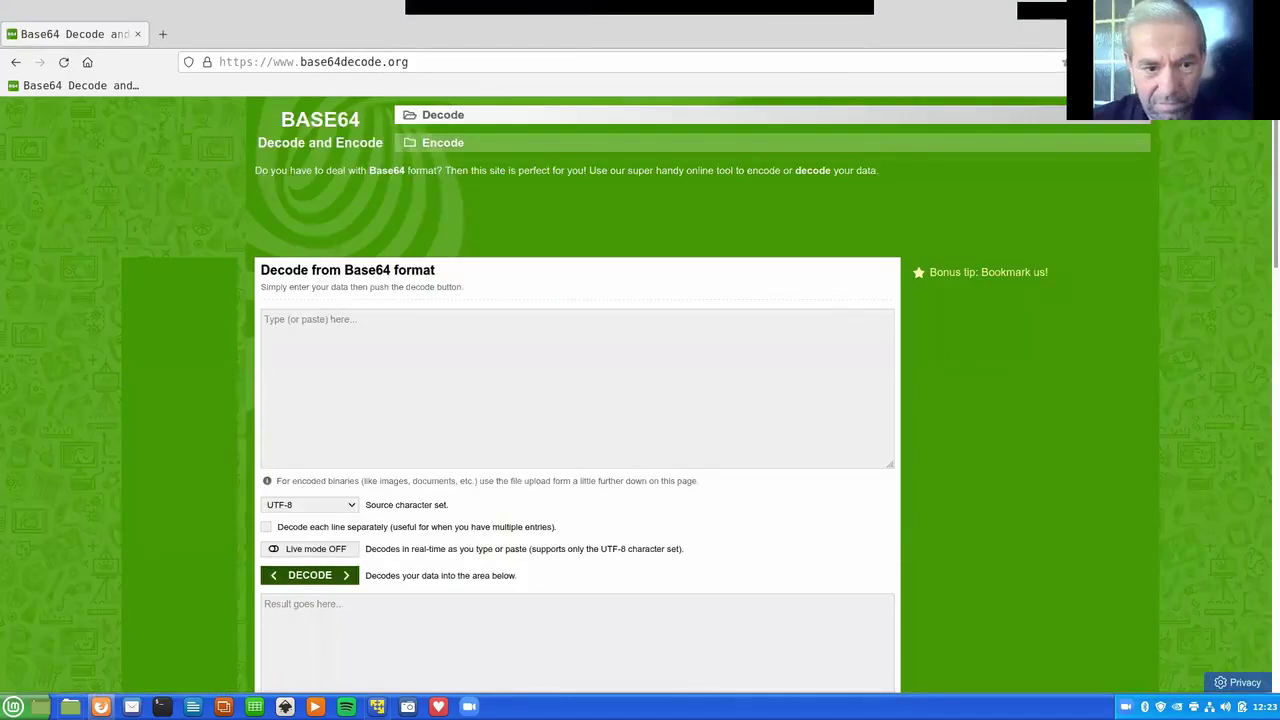
left_click(1190, 62)
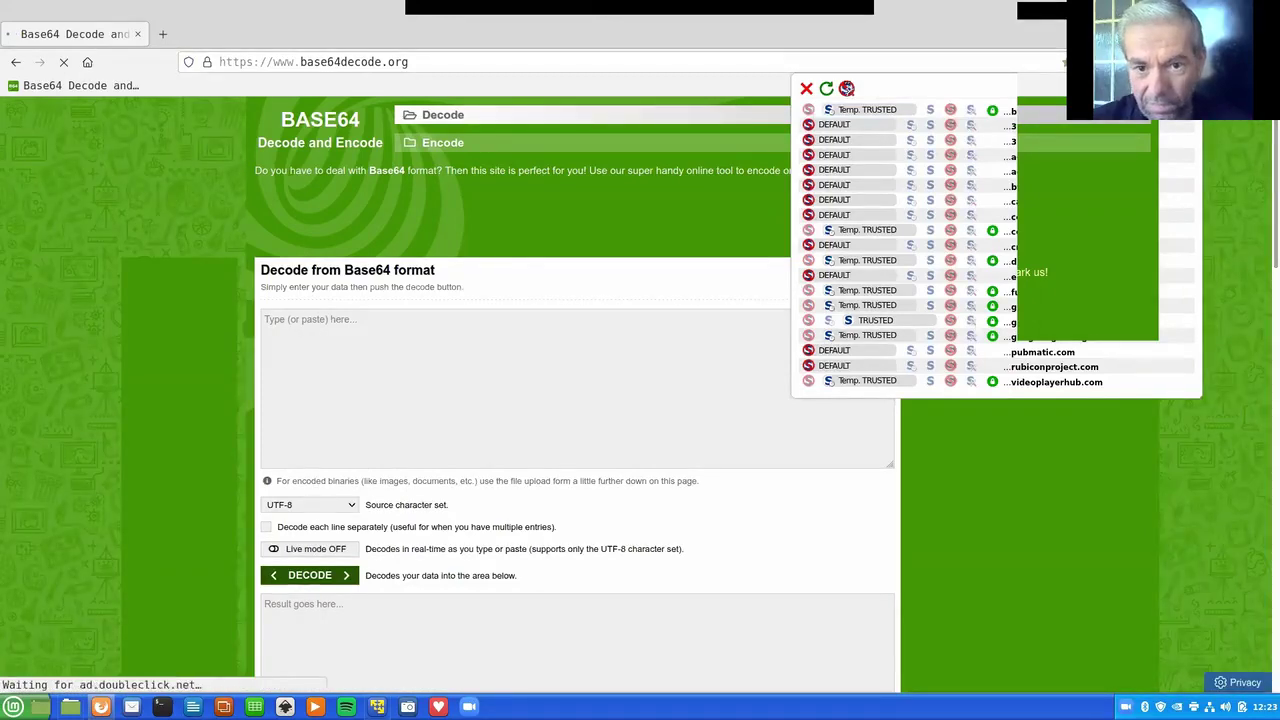
Step: Temporarily trust the page's scripts, then upload and decode the encoded text file
left_click(846, 88)
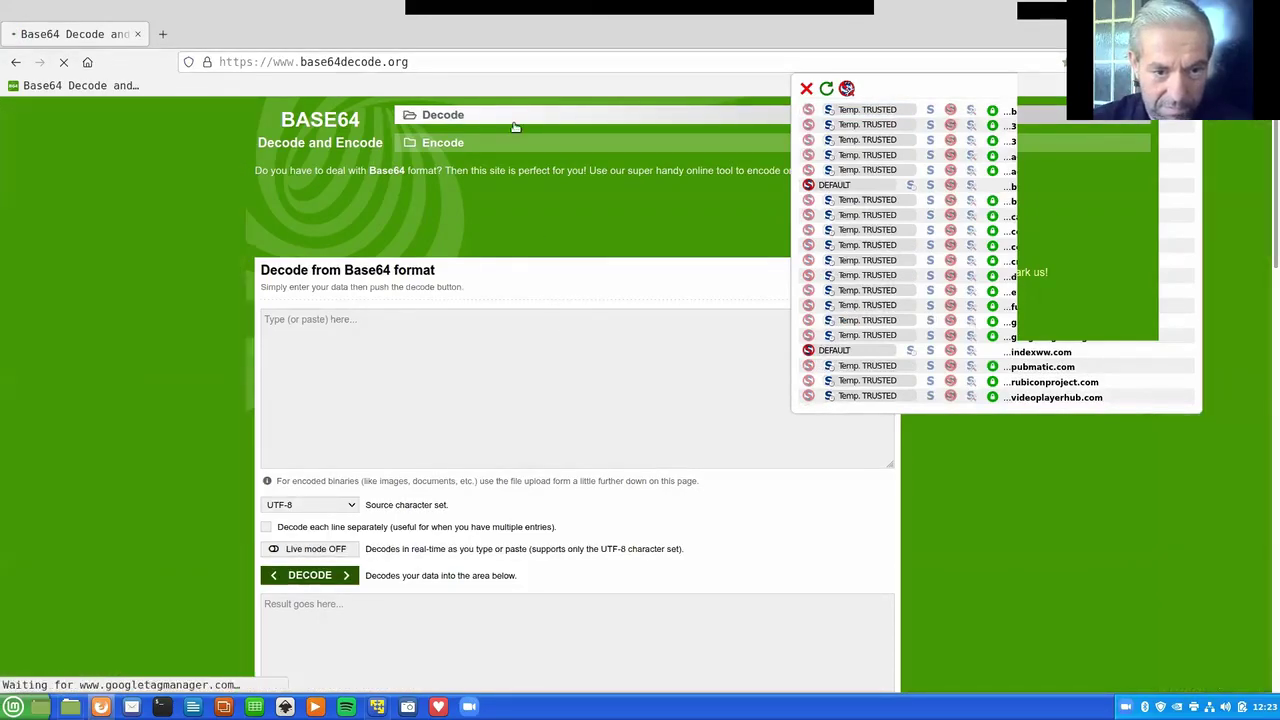
left_click(620, 467)
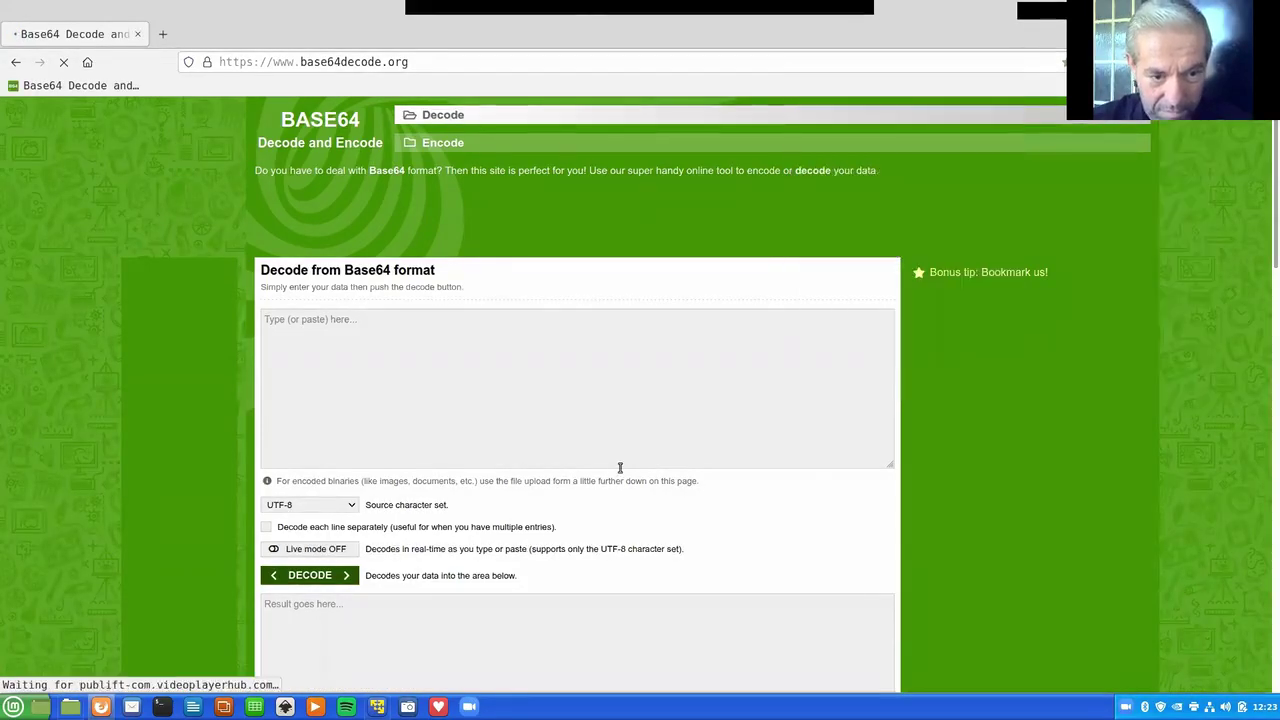
scroll(620, 467, "down", 10)
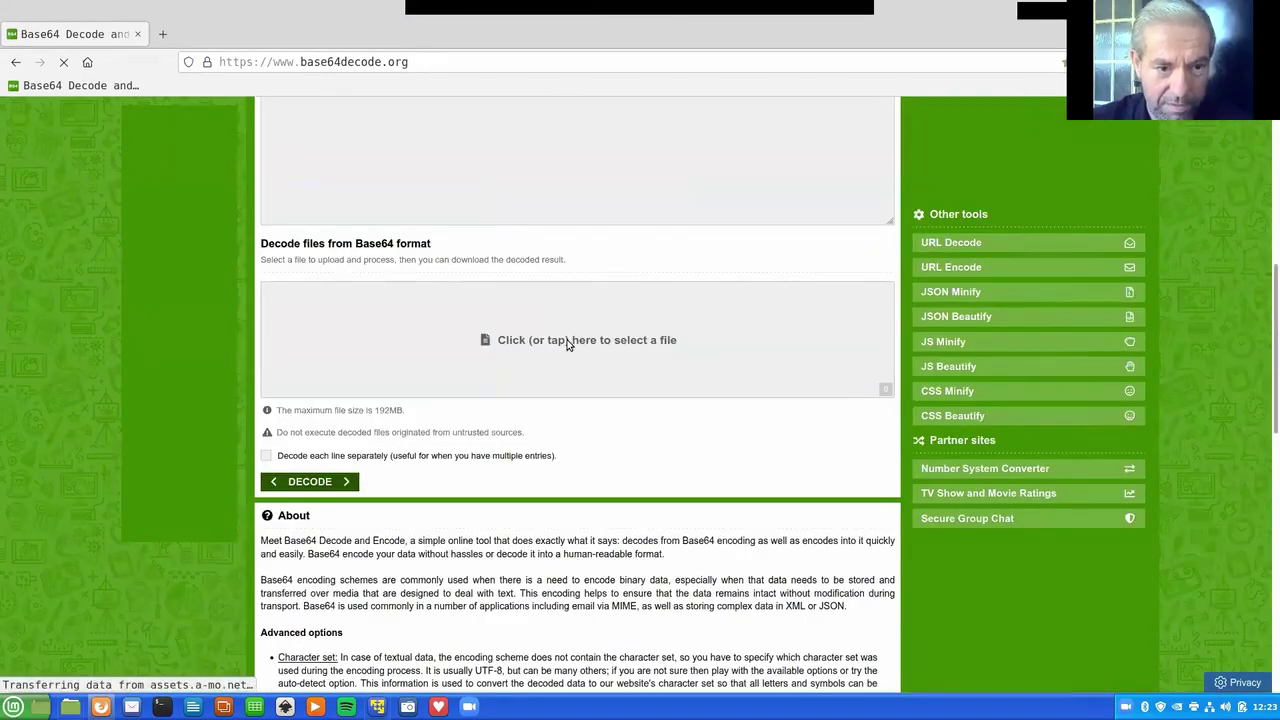
left_click(567, 344)
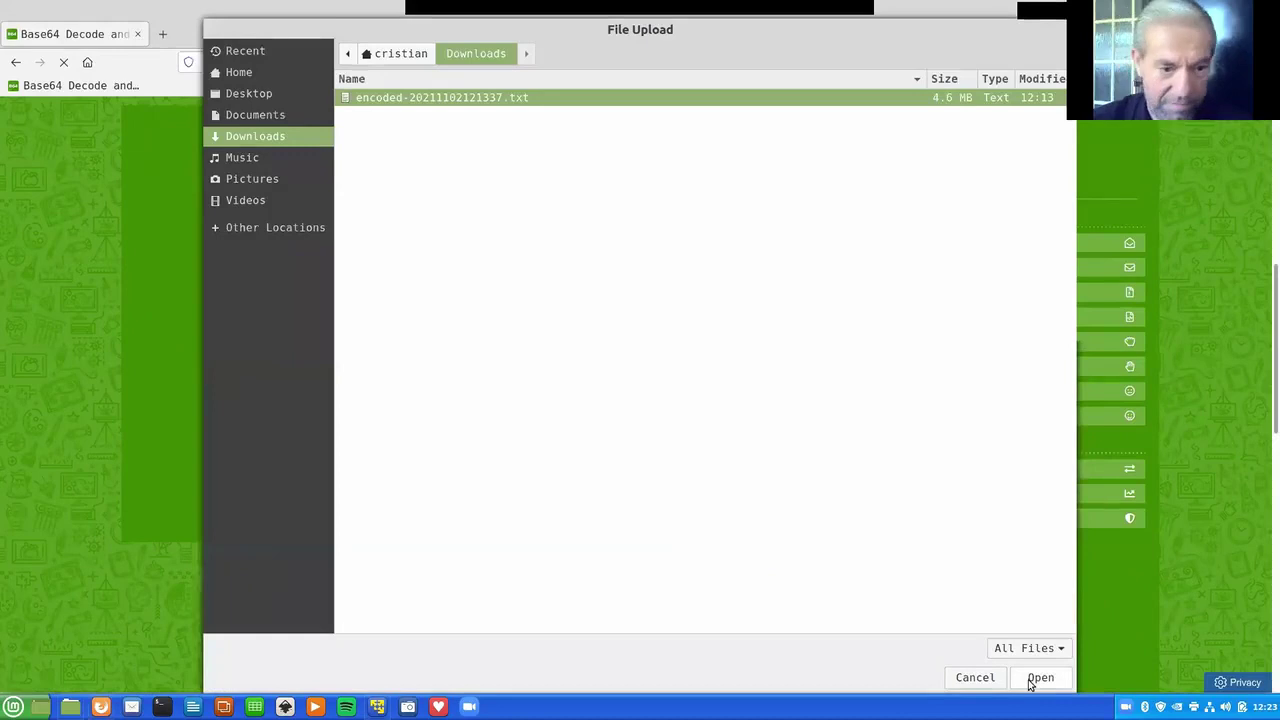
left_click(1038, 678)
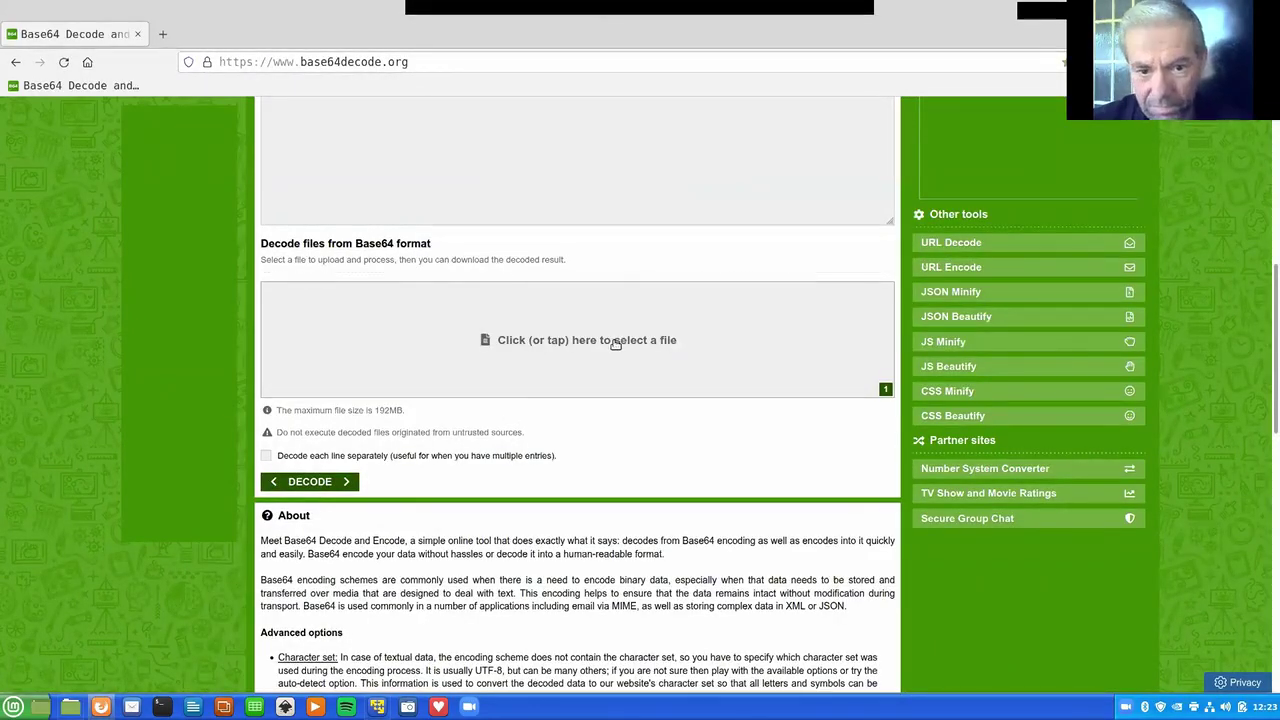
left_click(330, 481)
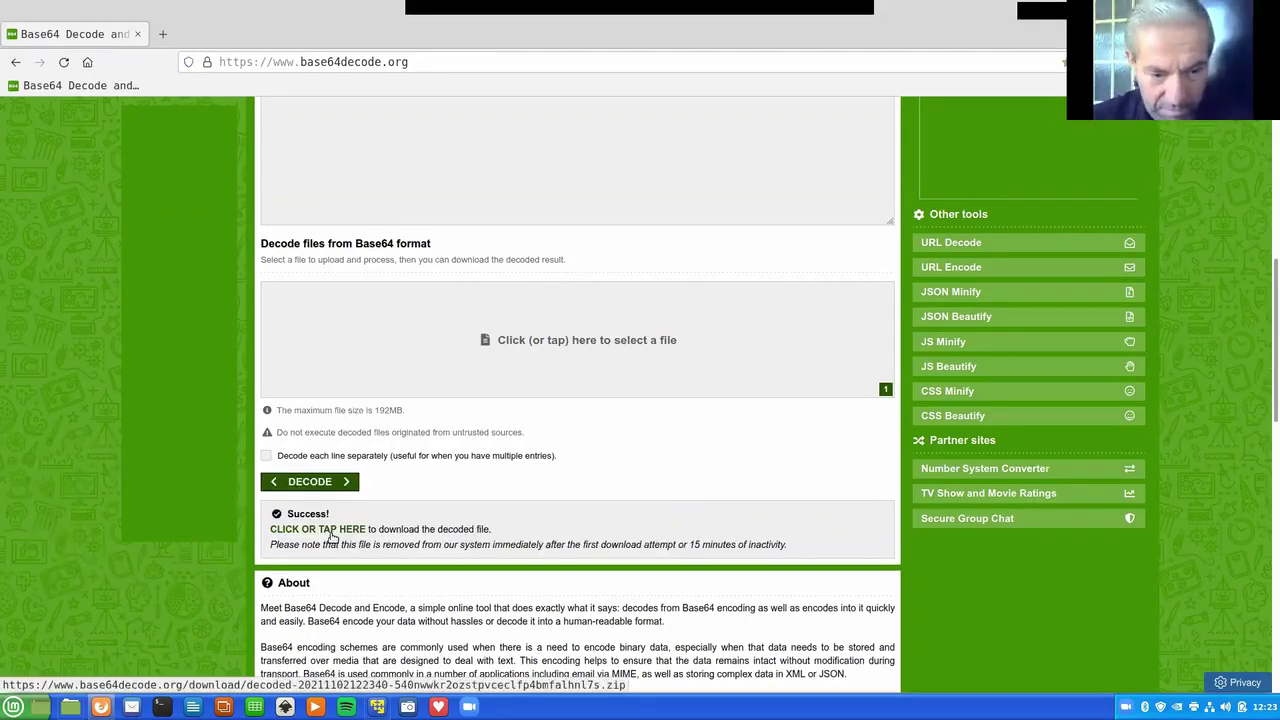
Step: Save the decoded result as decoded-20211102122340.zip in the Downloads folder
left_click(333, 530)
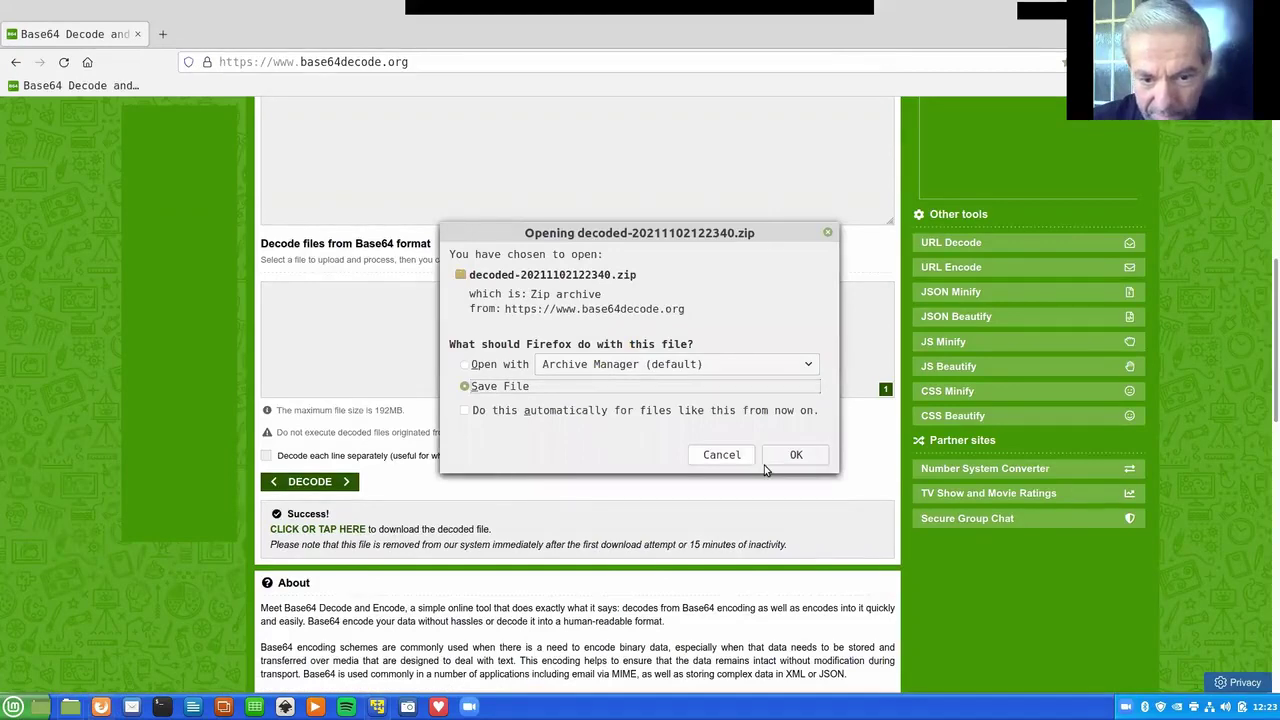
left_click(790, 458)
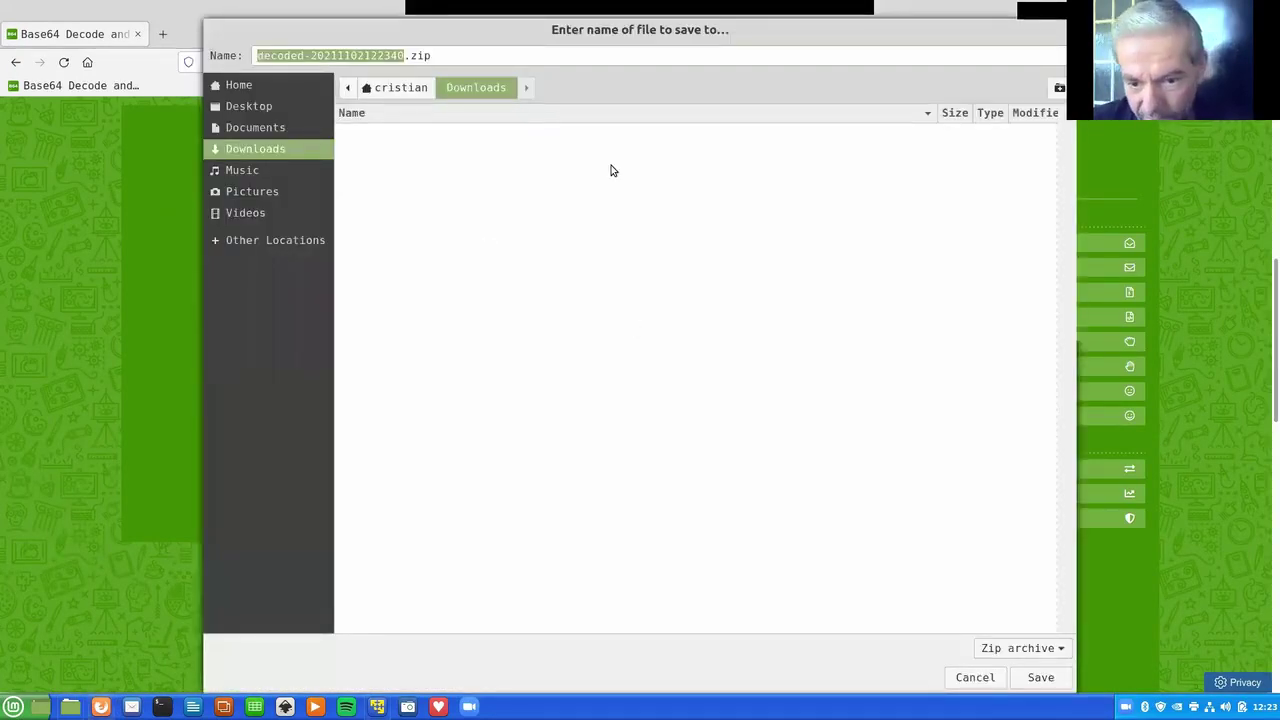
left_click(1040, 678)
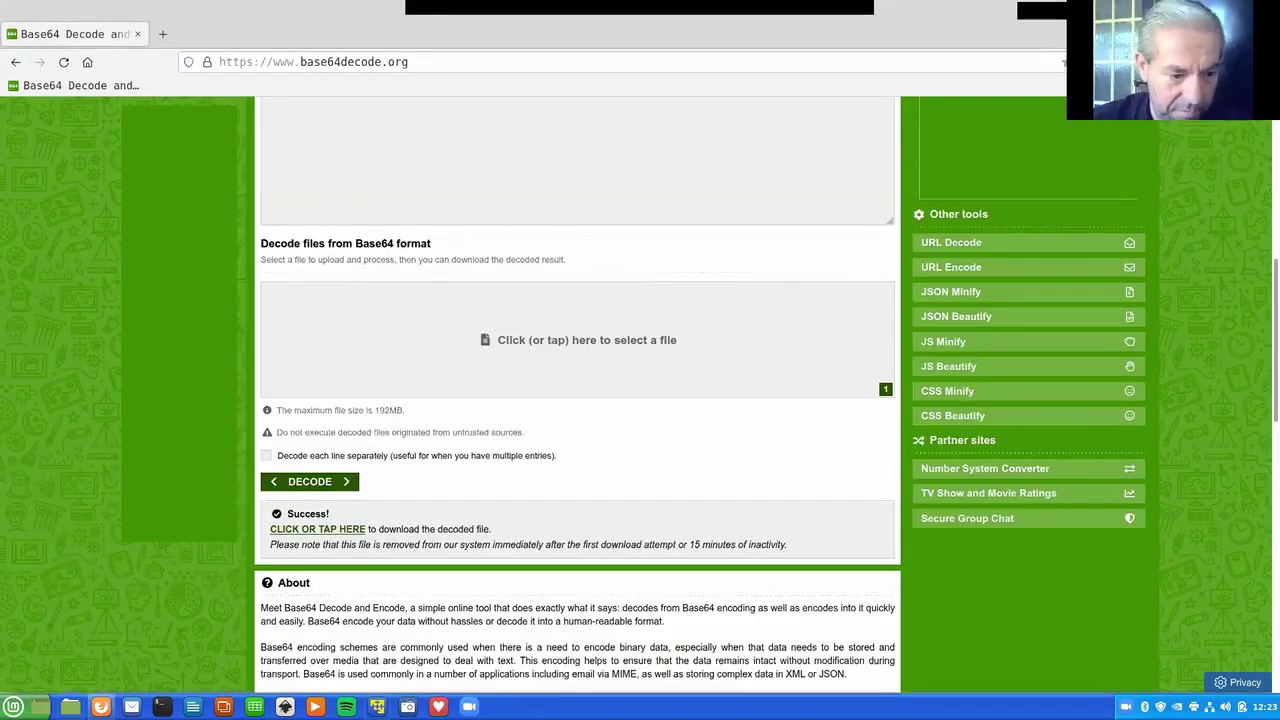
left_click(70, 707)
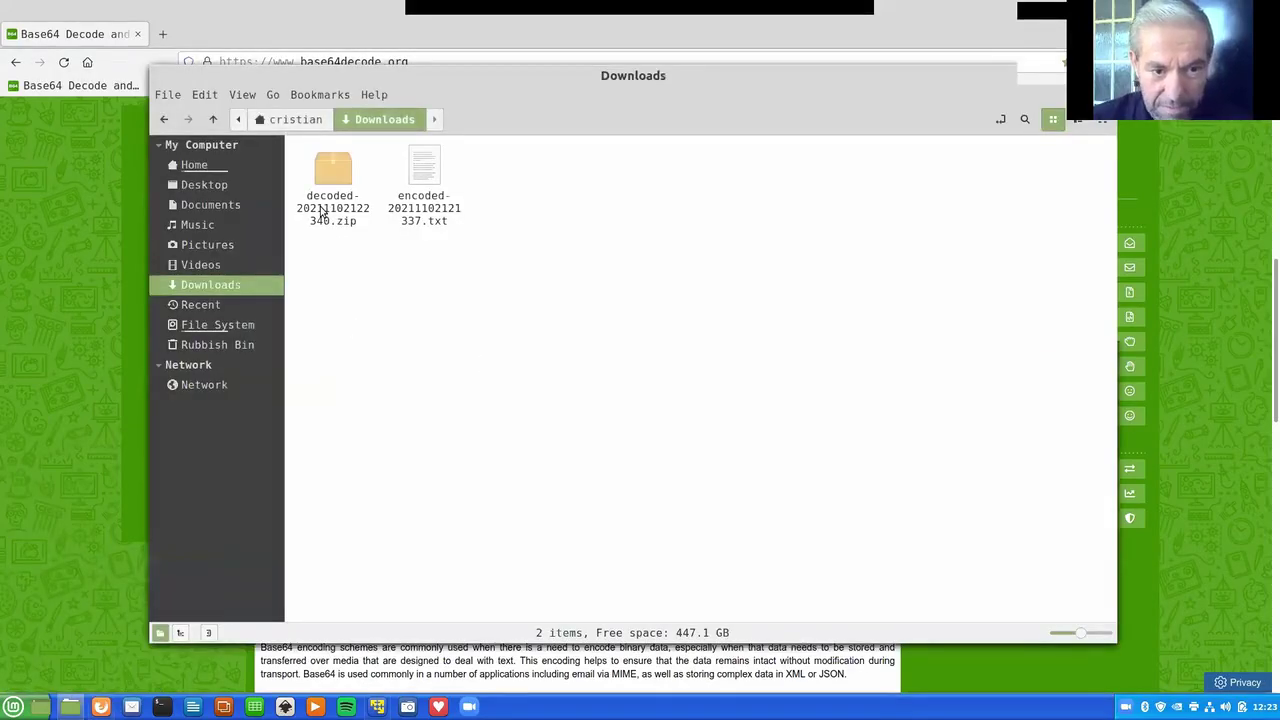
Step: Extract decoded-20211102122340.zip here and open the extracted folder of 8 images
right_click(321, 209)
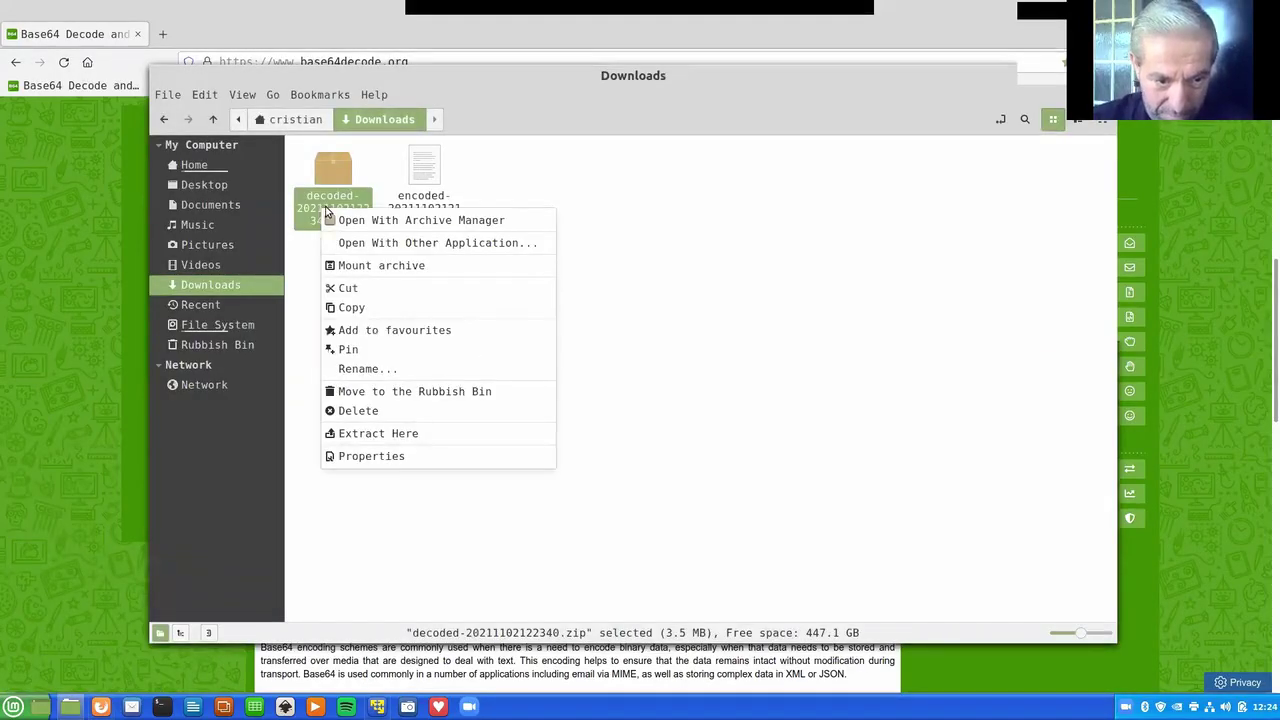
left_click(406, 435)
double_click(338, 176)
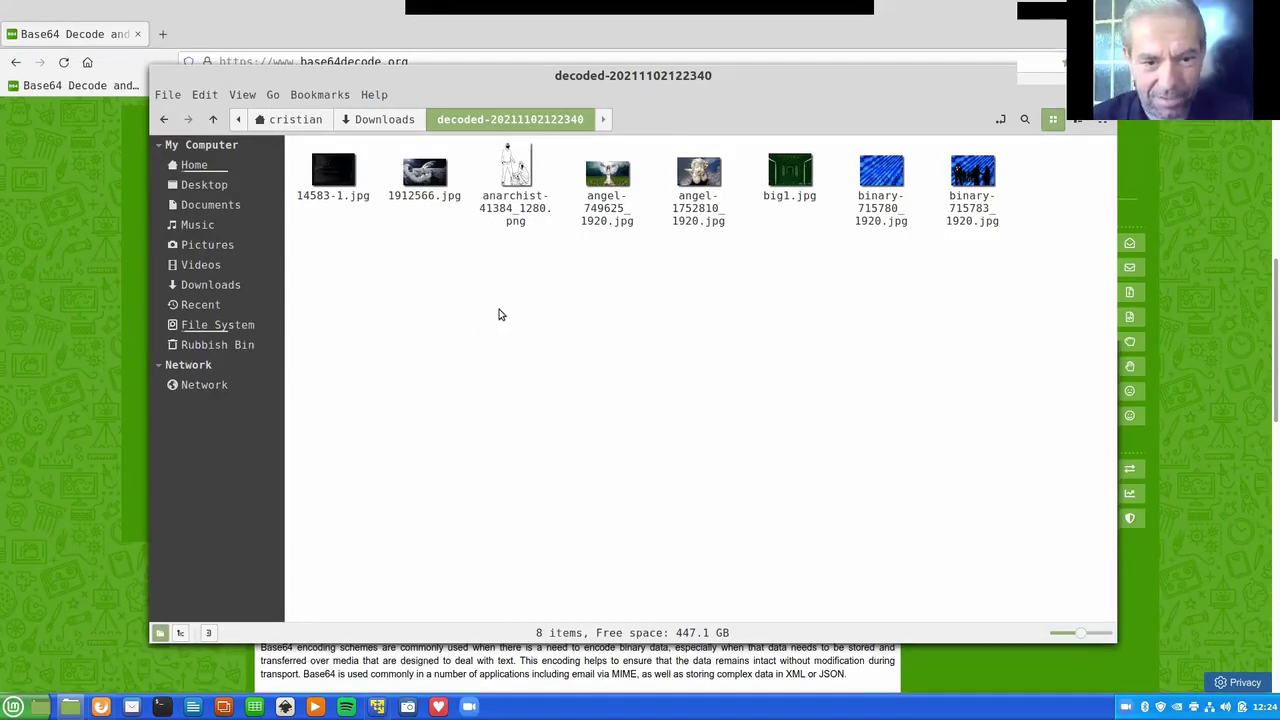
Step: Return to Downloads and open the encoded text file with Text Editor
left_click_drag(831, 77, 753, 85)
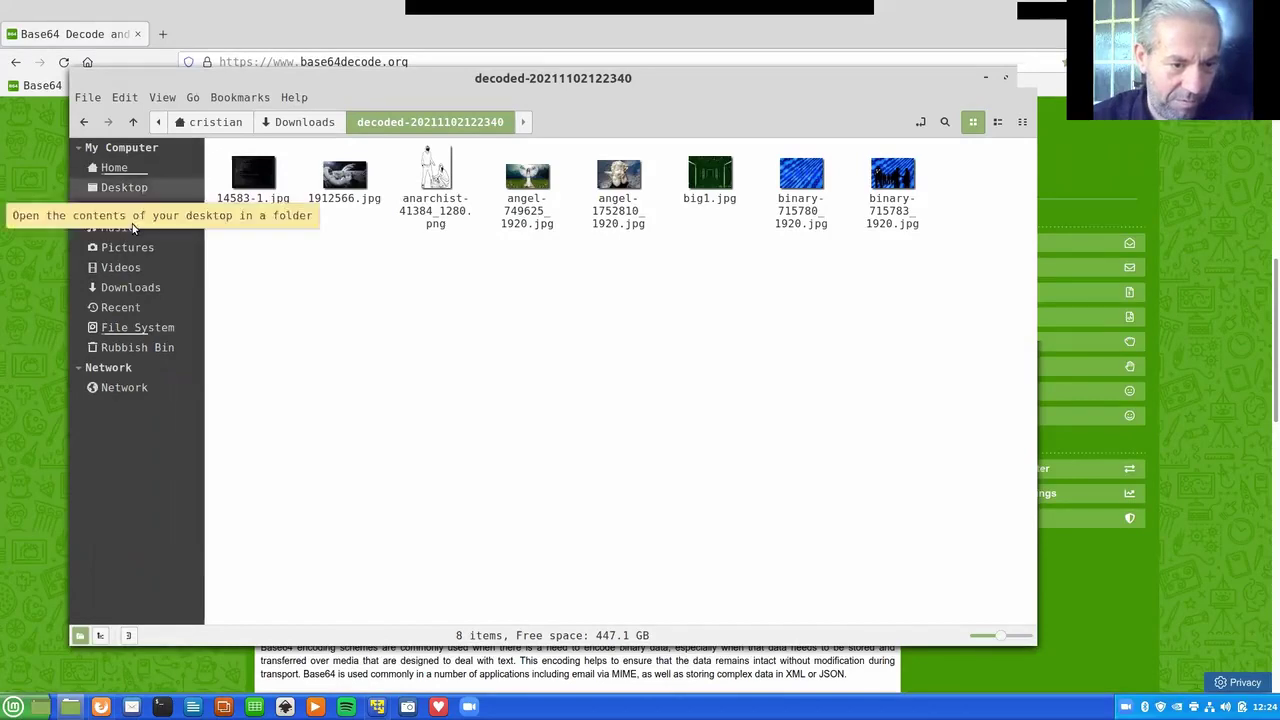
left_click(133, 288)
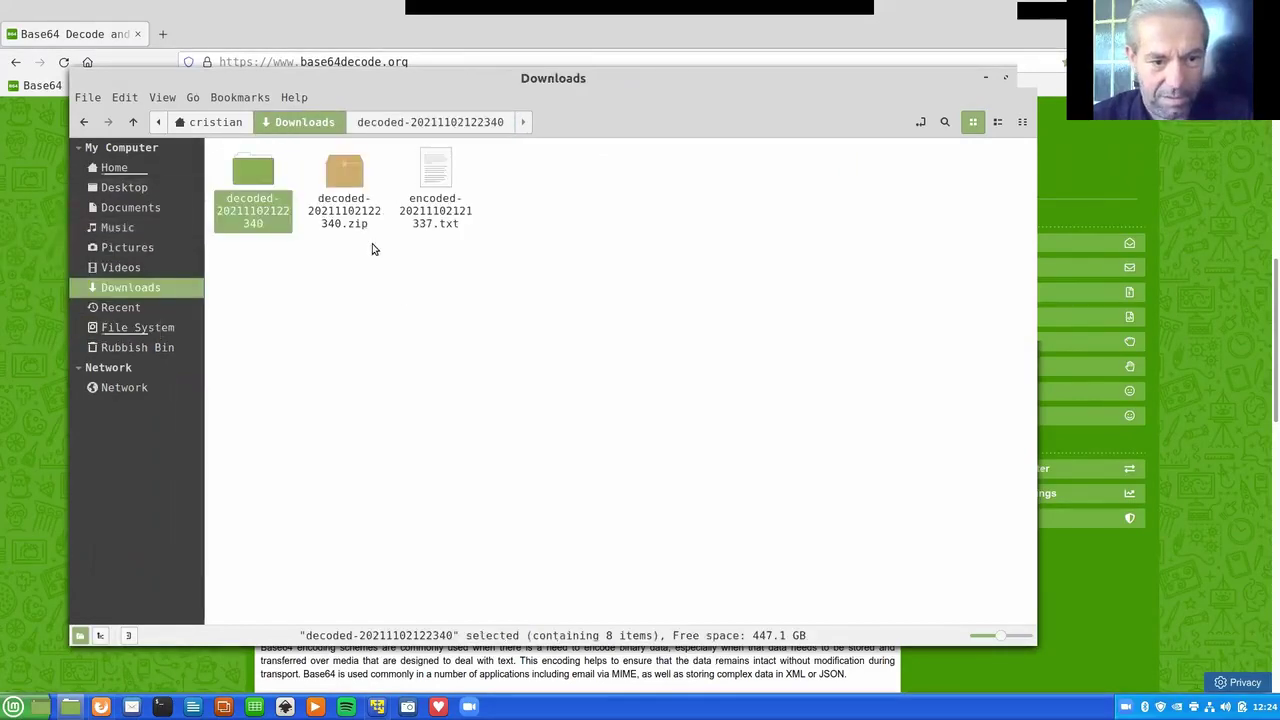
right_click(424, 218)
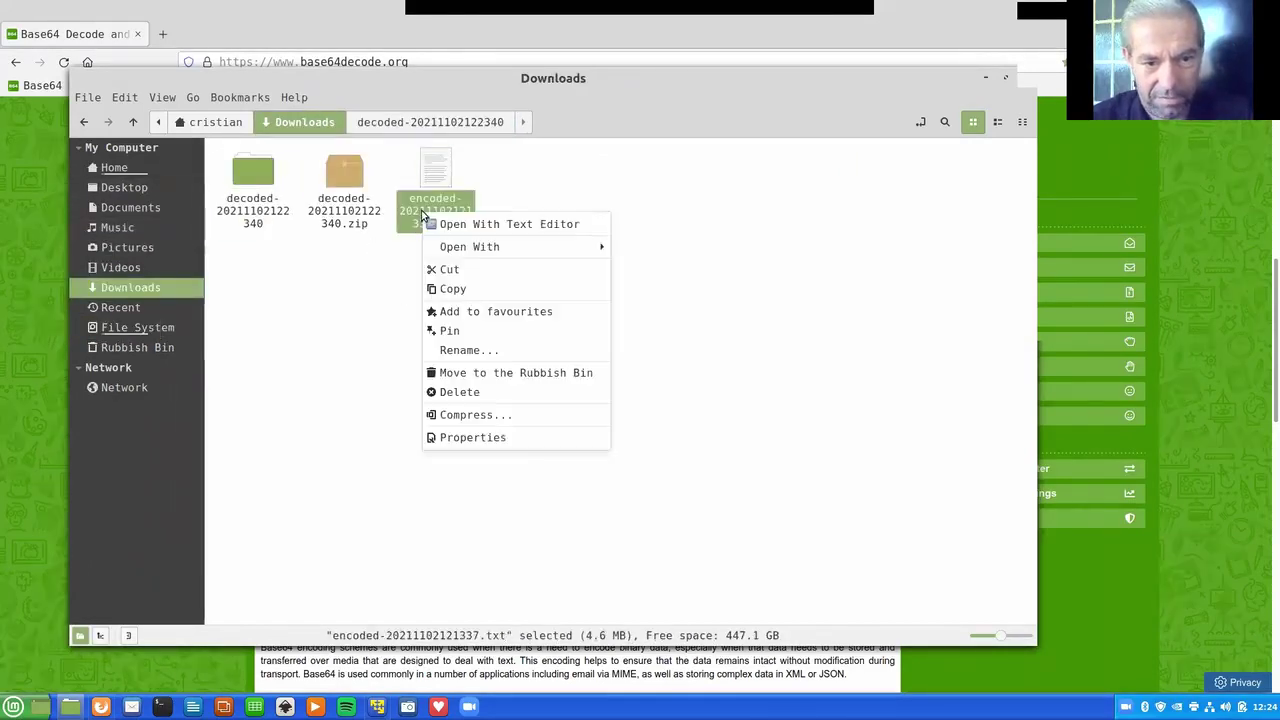
left_click(492, 224)
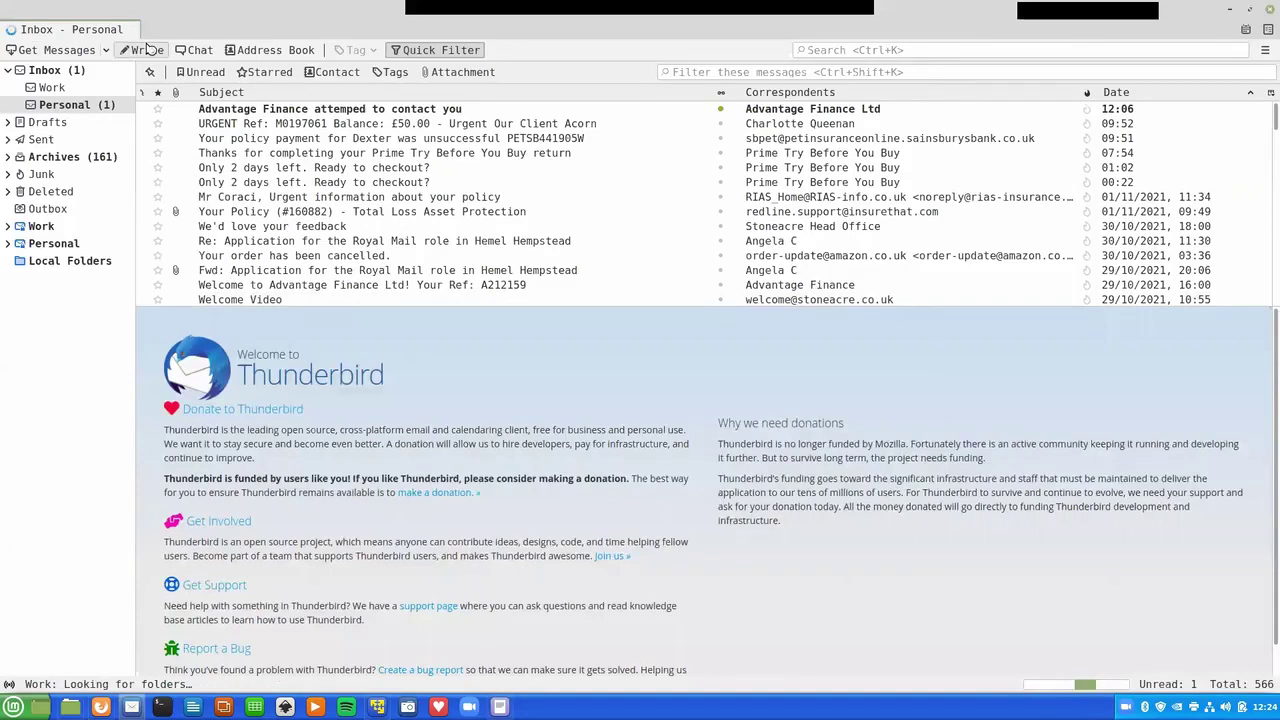
left_click(146, 50)
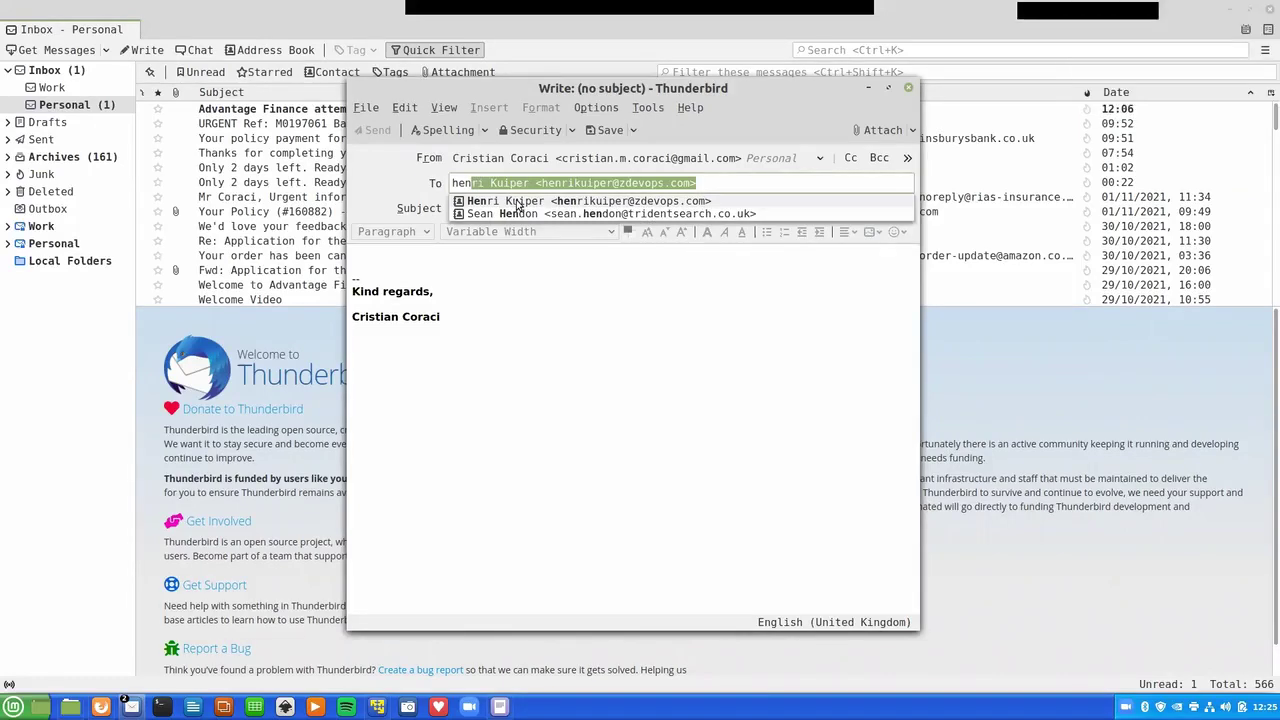
left_click(517, 202)
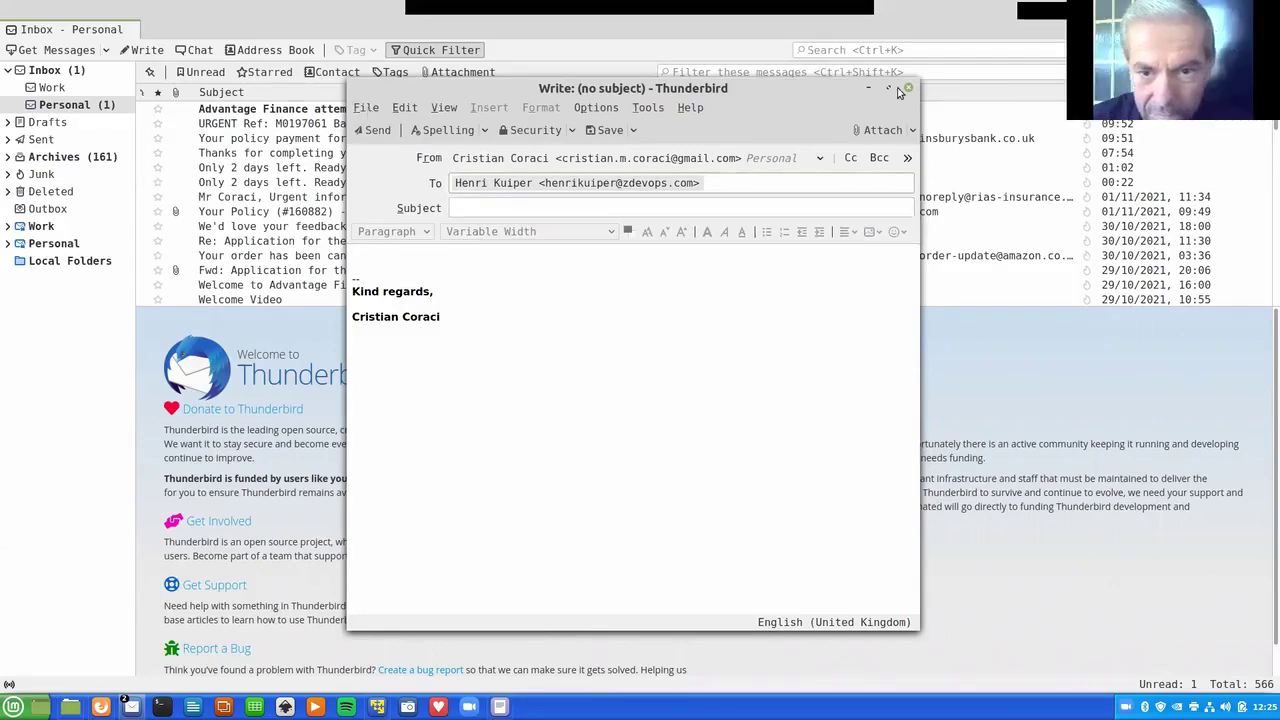
left_click(366, 108)
key("Escape")
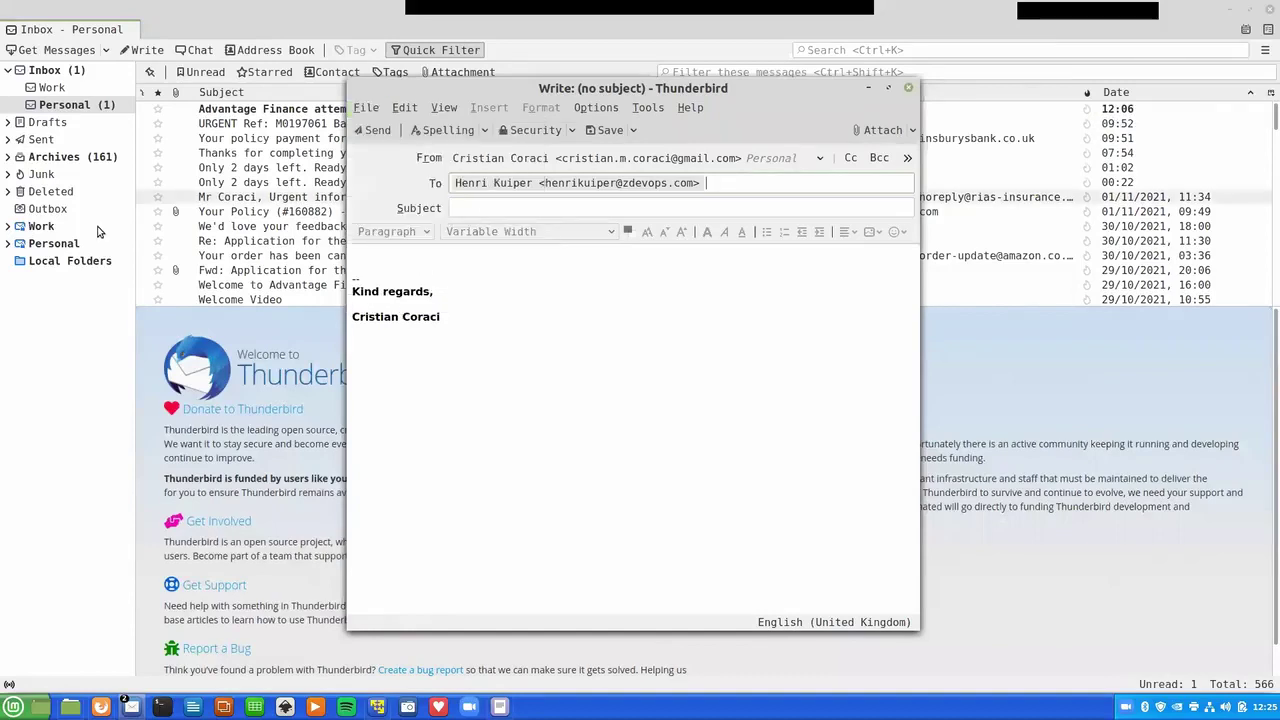
left_click(908, 88)
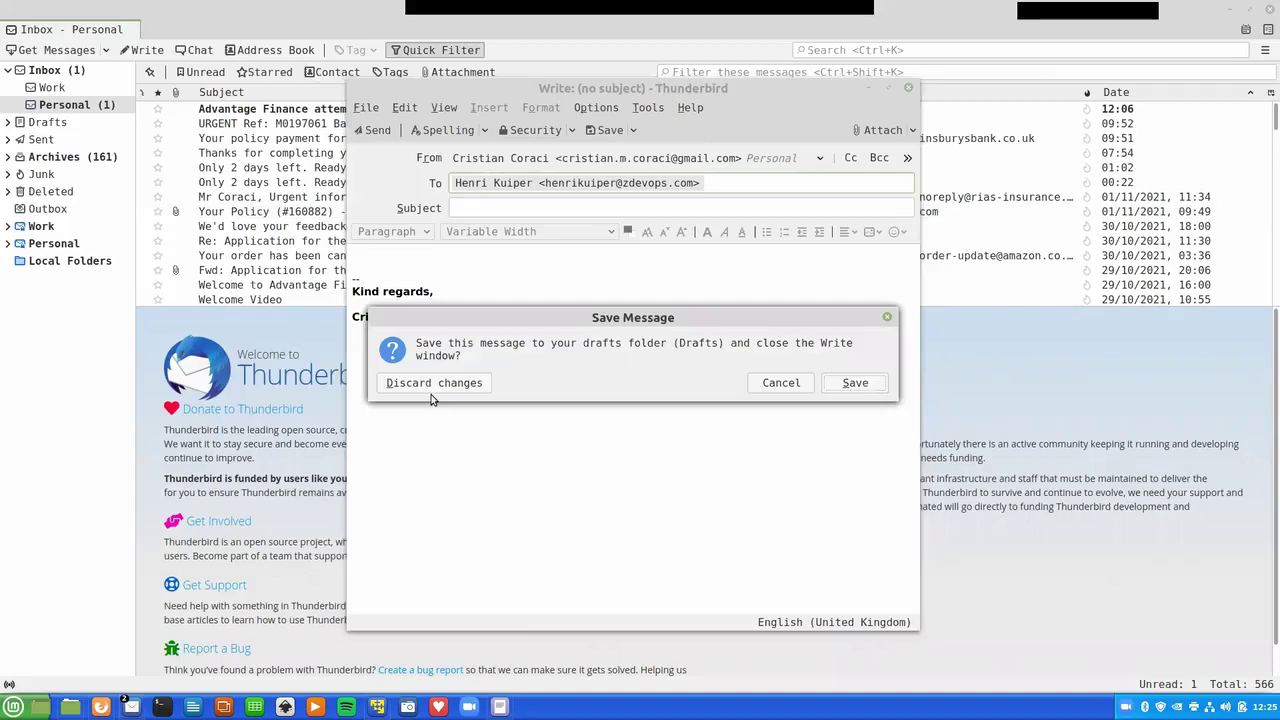
left_click(432, 384)
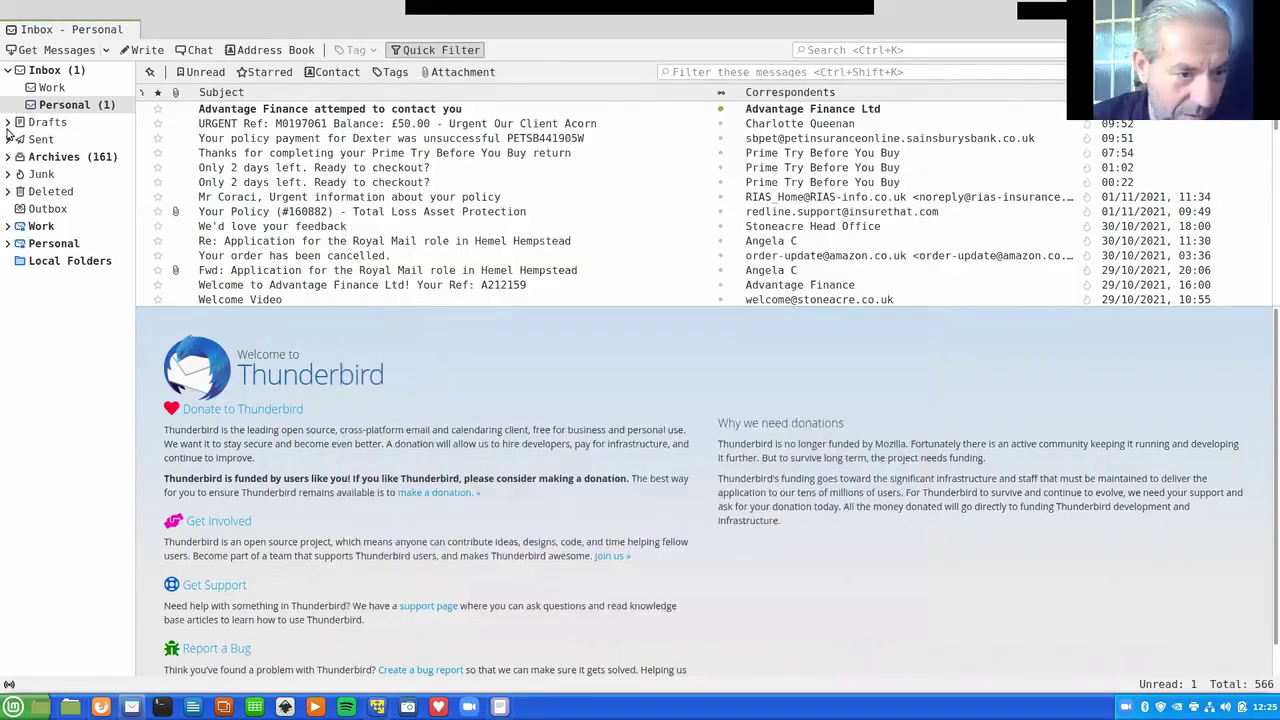
Step: Show Sent mail sorted by date and preview the 'Please see attached' message
left_click(70, 141)
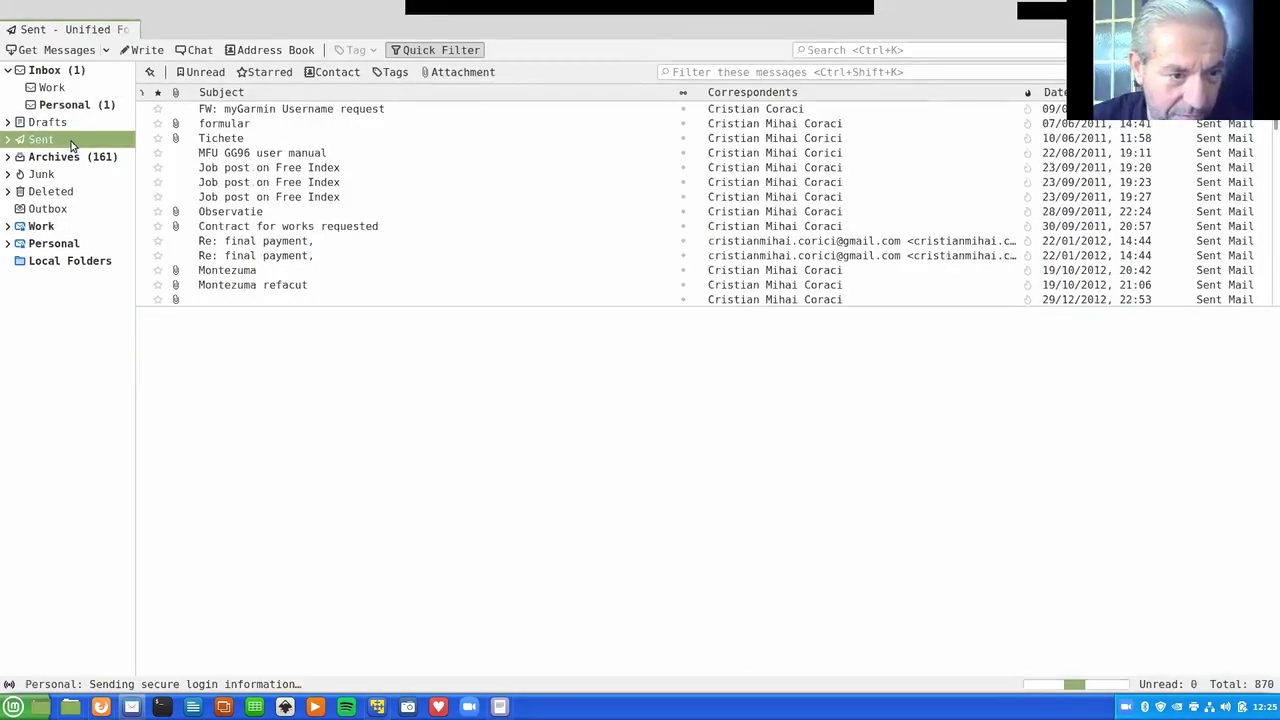
left_click(7, 140)
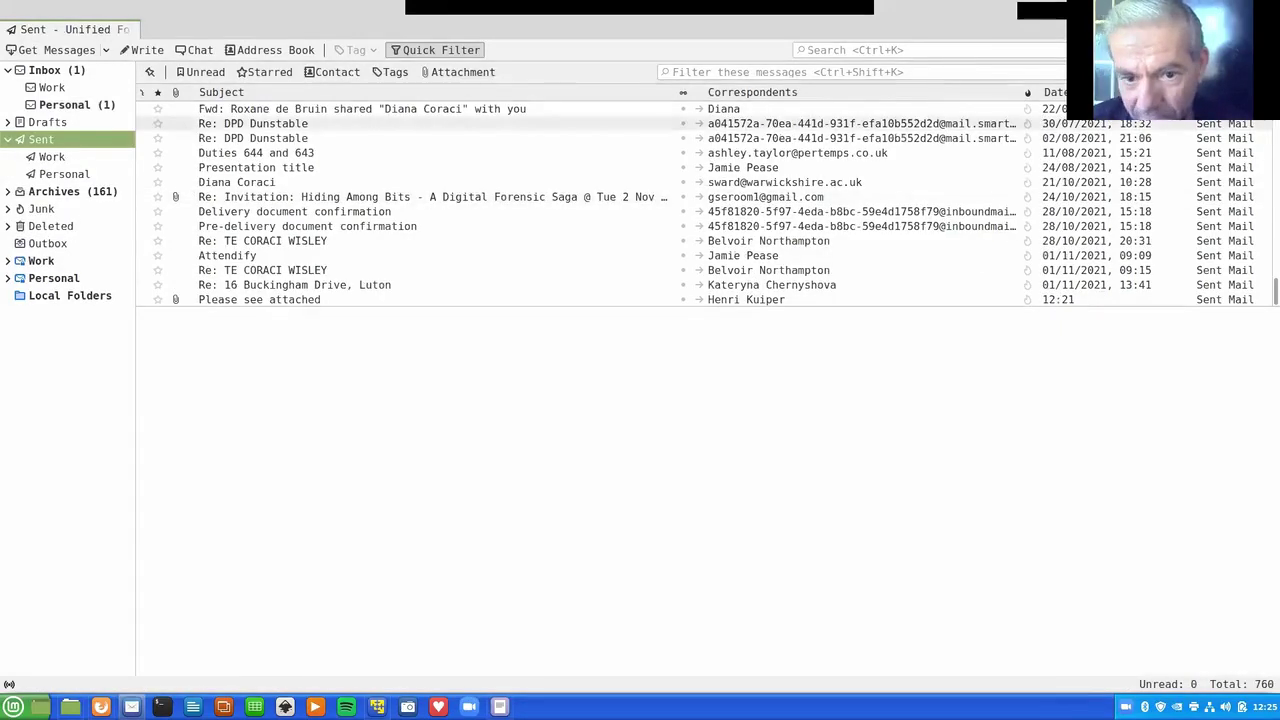
left_click(1055, 92)
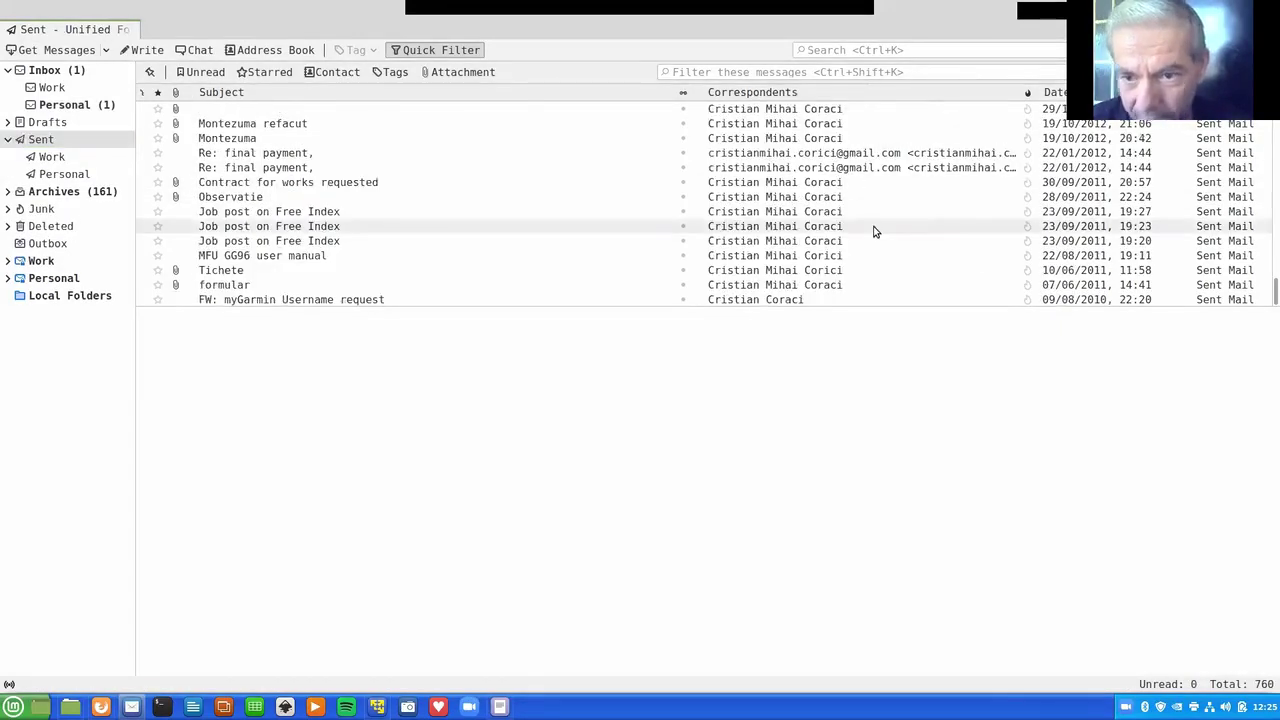
scroll(873, 231, "up", 1)
scroll(1266, 278, "up", 5)
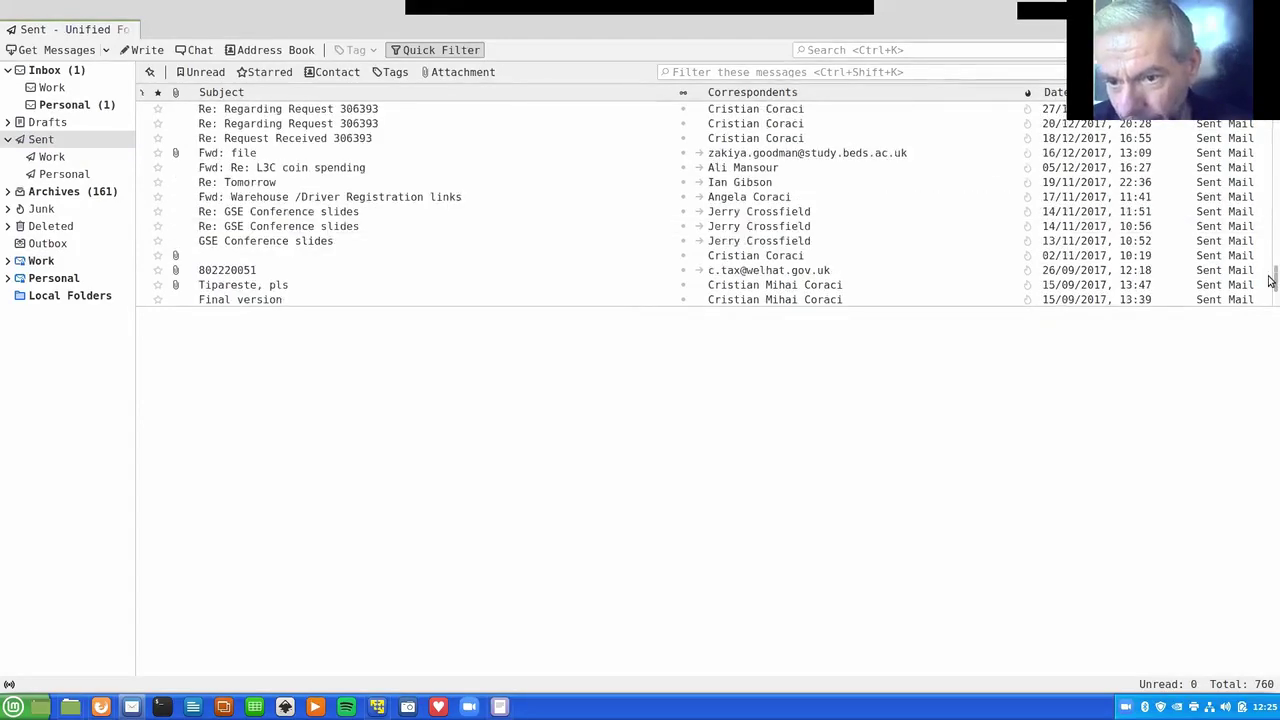
scroll(731, 113, "up", 10)
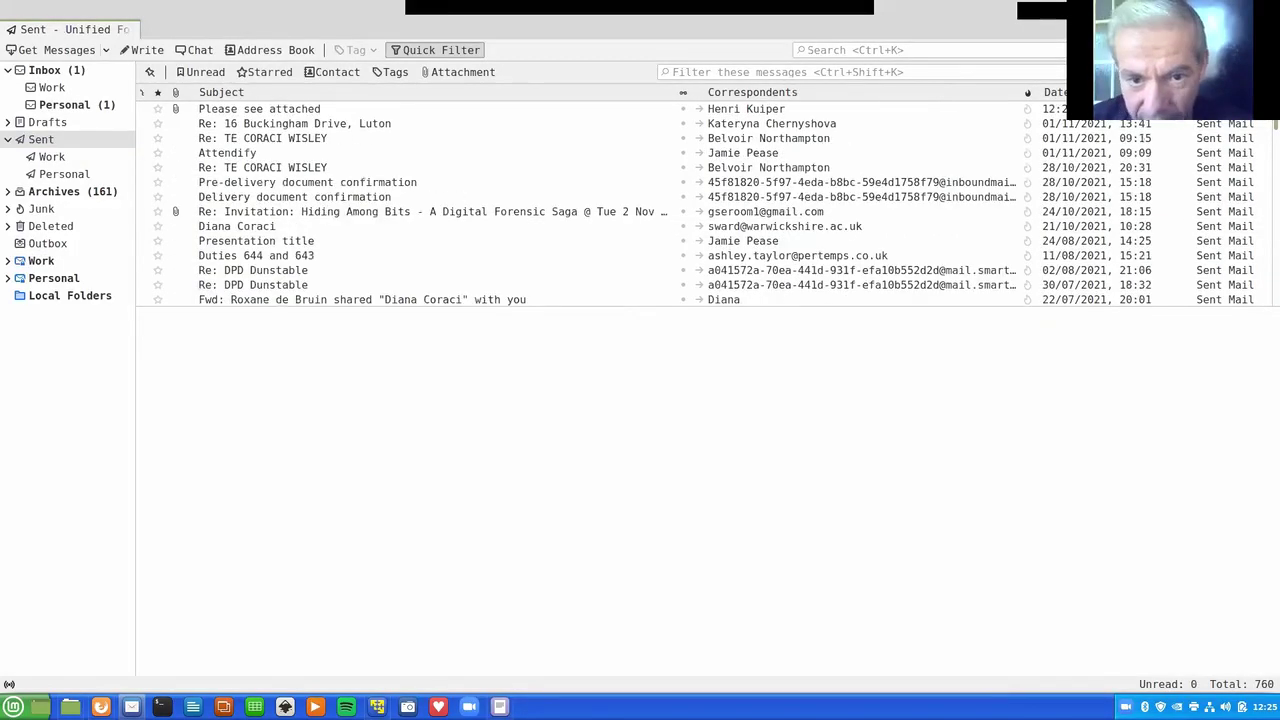
left_click(731, 110)
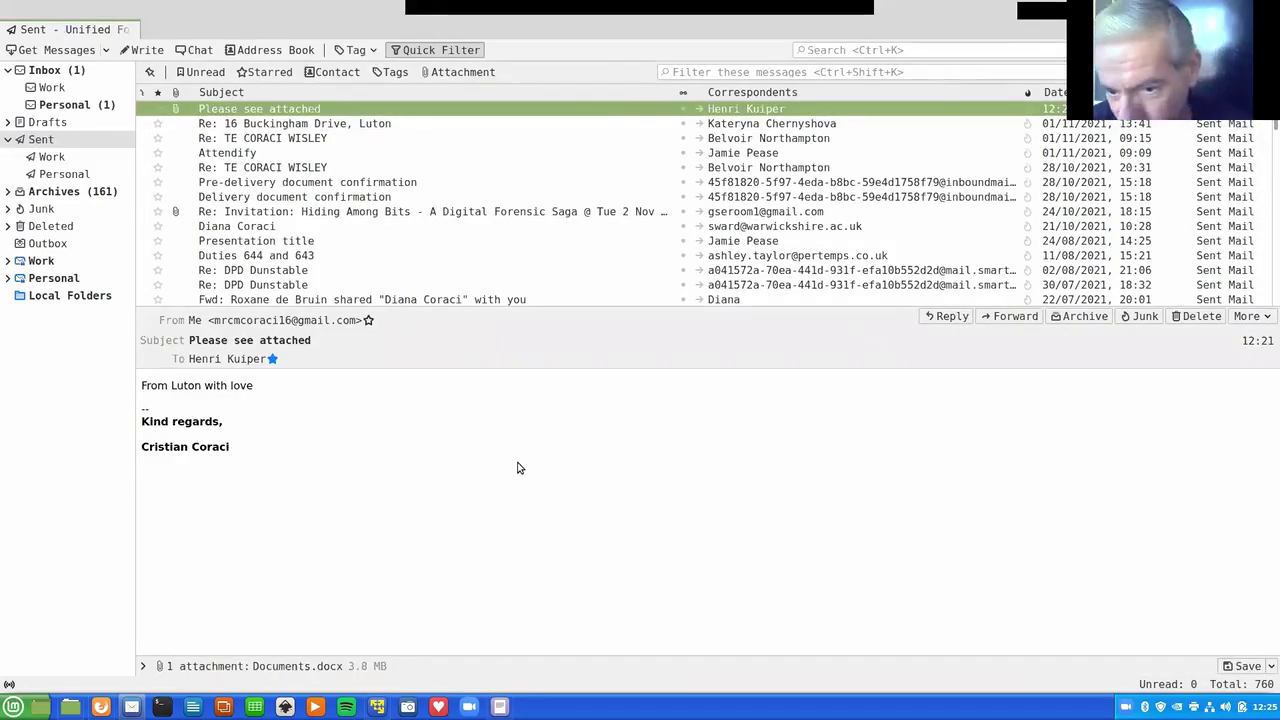
Step: Preview the Advantage Finance message in Inbox, view the Work subfolder, then close Thunderbird
left_click(57, 73)
left_click(278, 110)
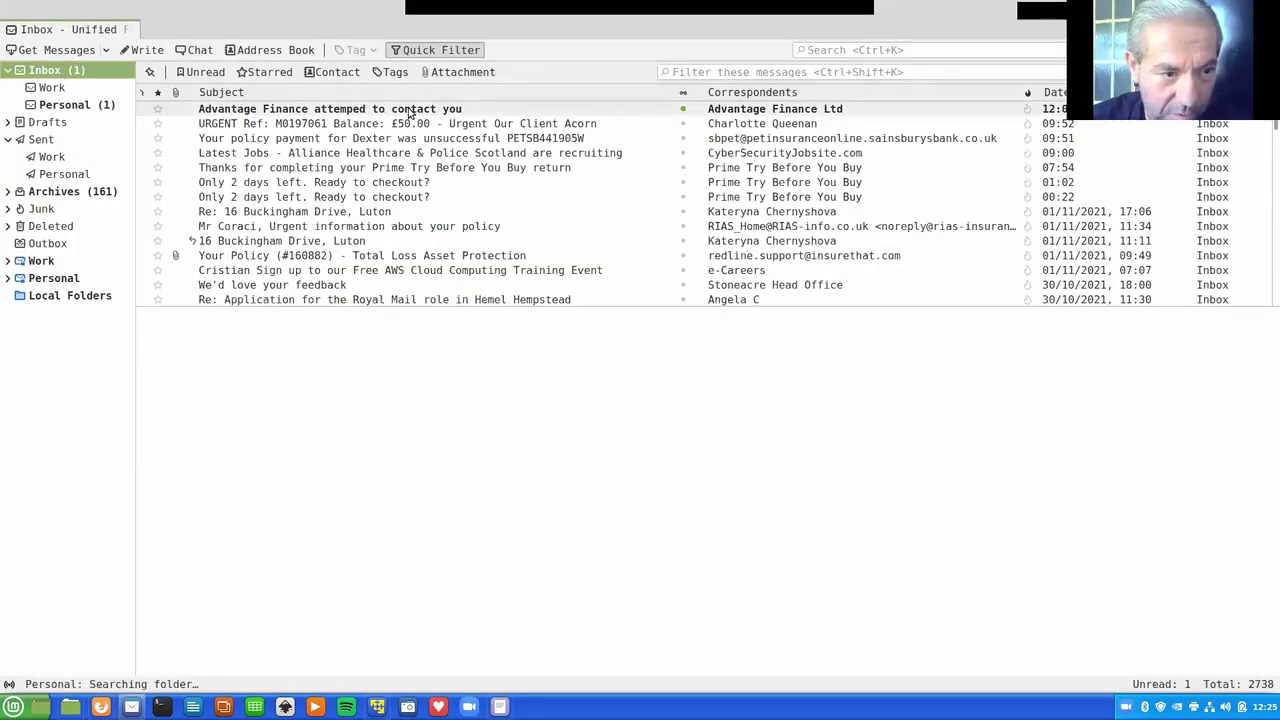
left_click(57, 90)
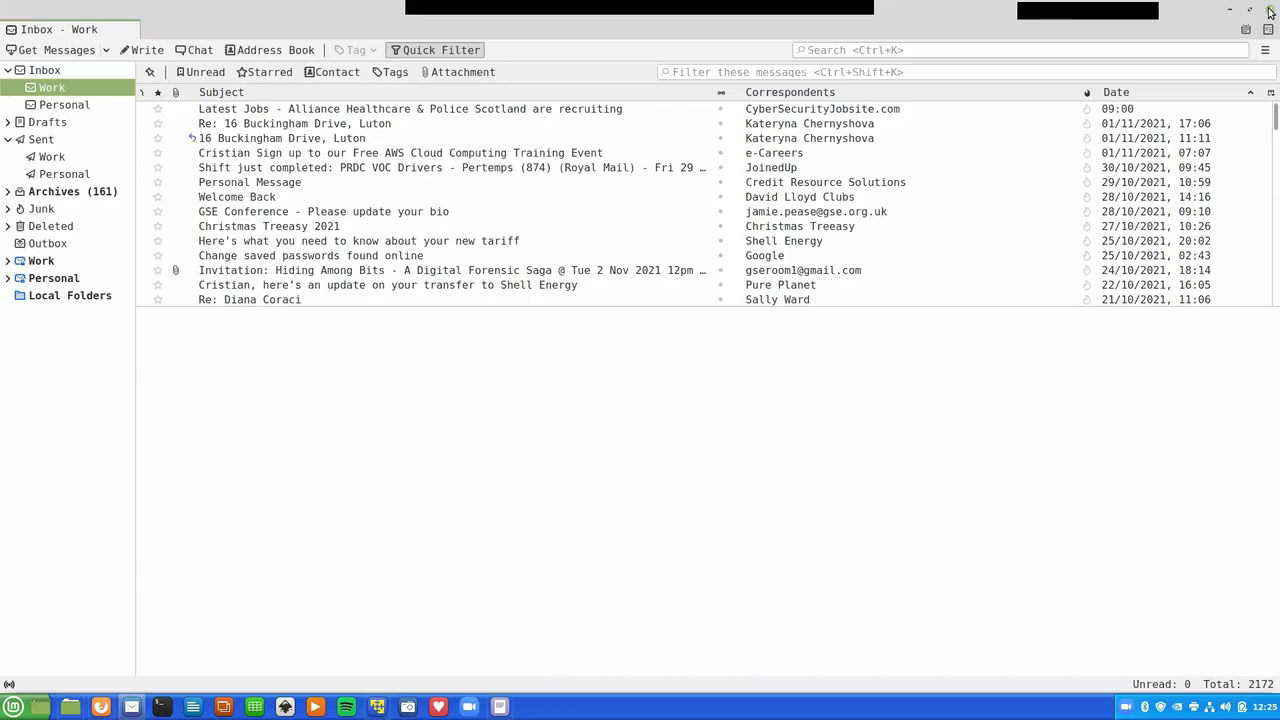
left_click(1270, 11)
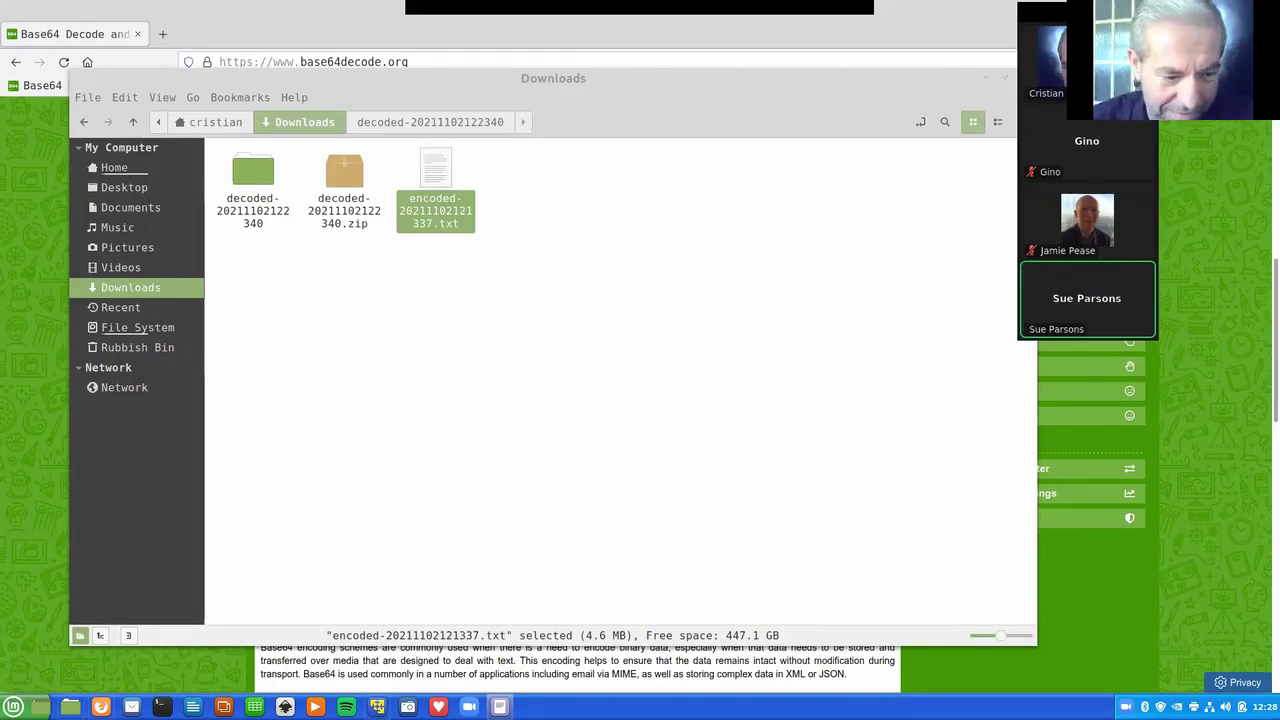
Step: Go to /mnt/win/Downloads and extract Documents.docx into a Documents.docx_FILES folder
mouse_move(70, 707)
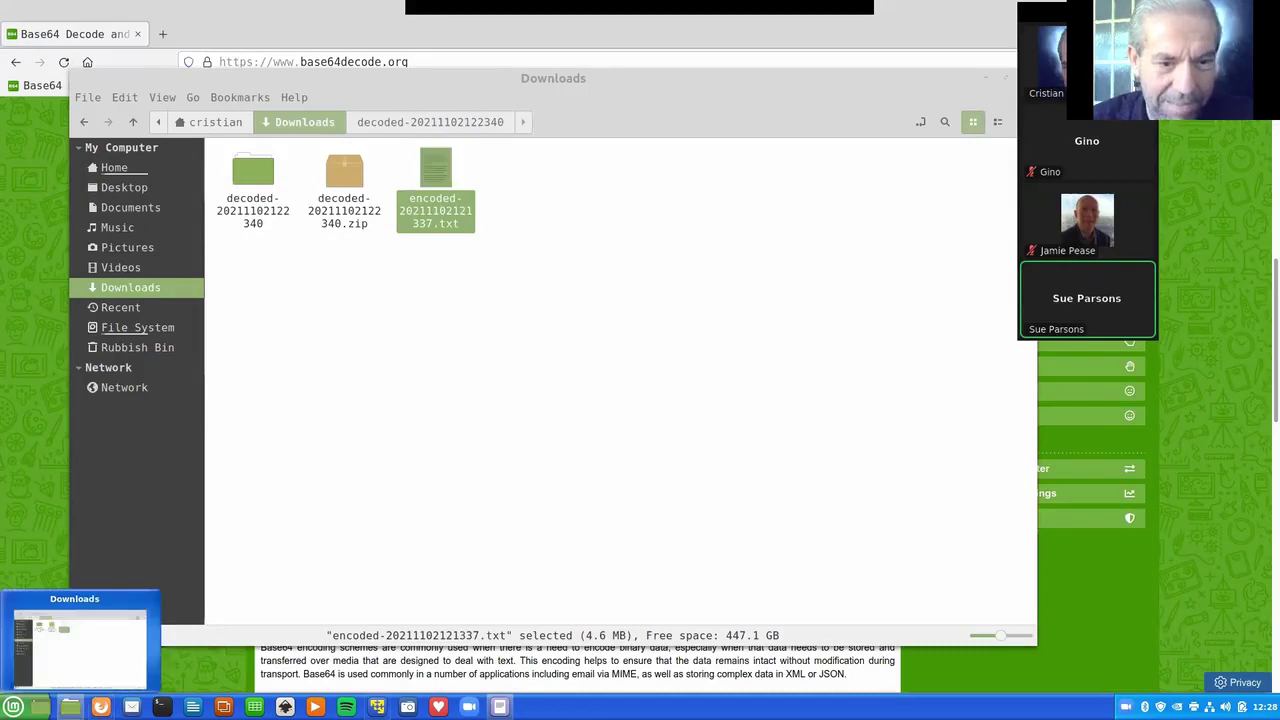
left_click(151, 333)
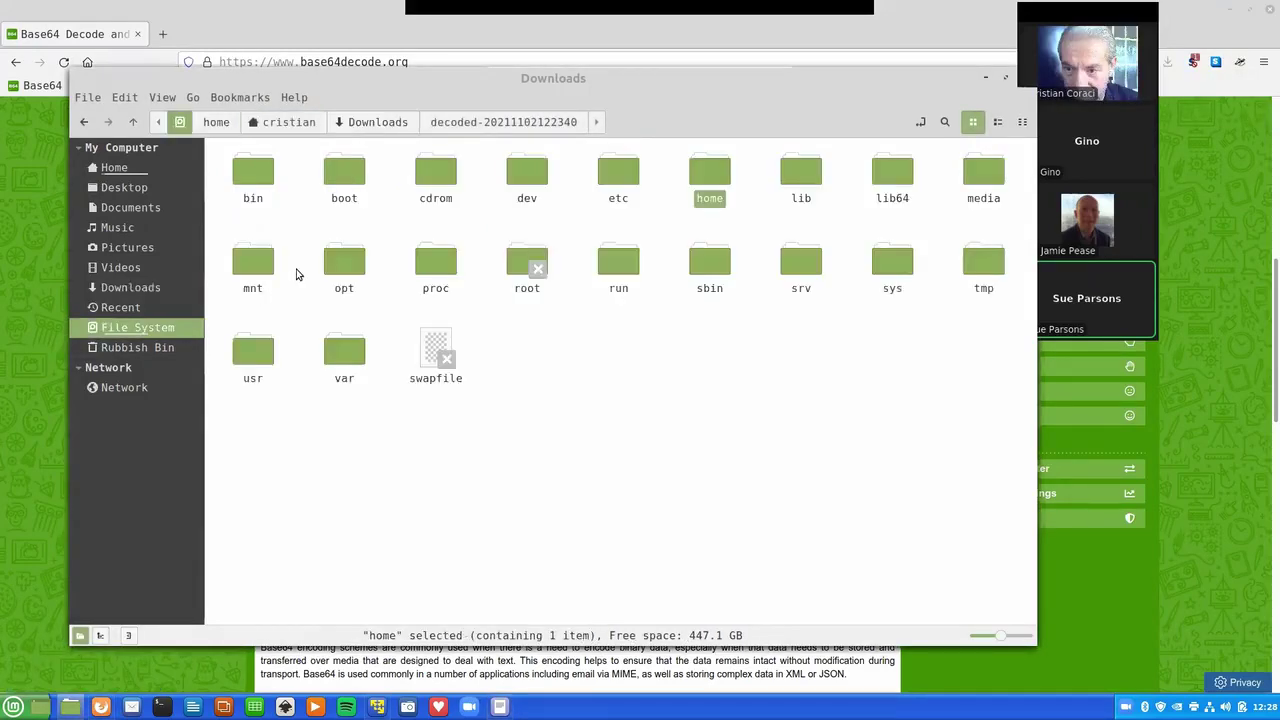
double_click(263, 266)
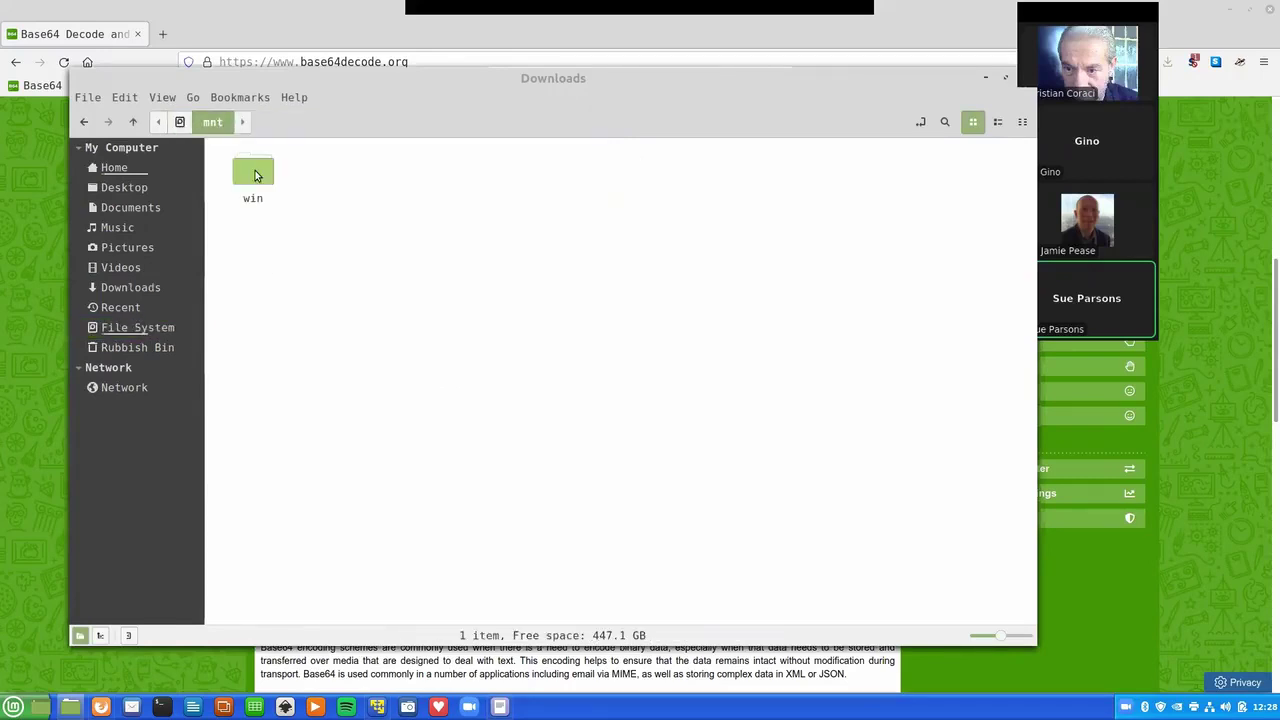
double_click(262, 170)
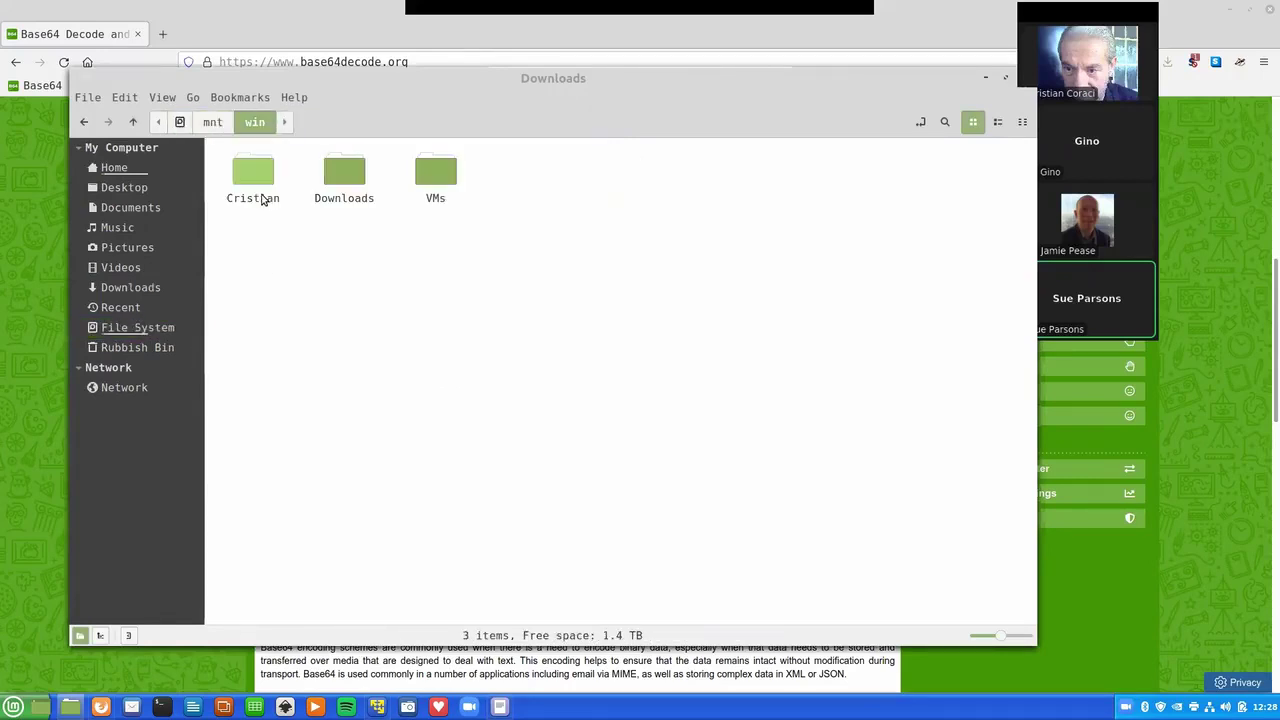
double_click(356, 167)
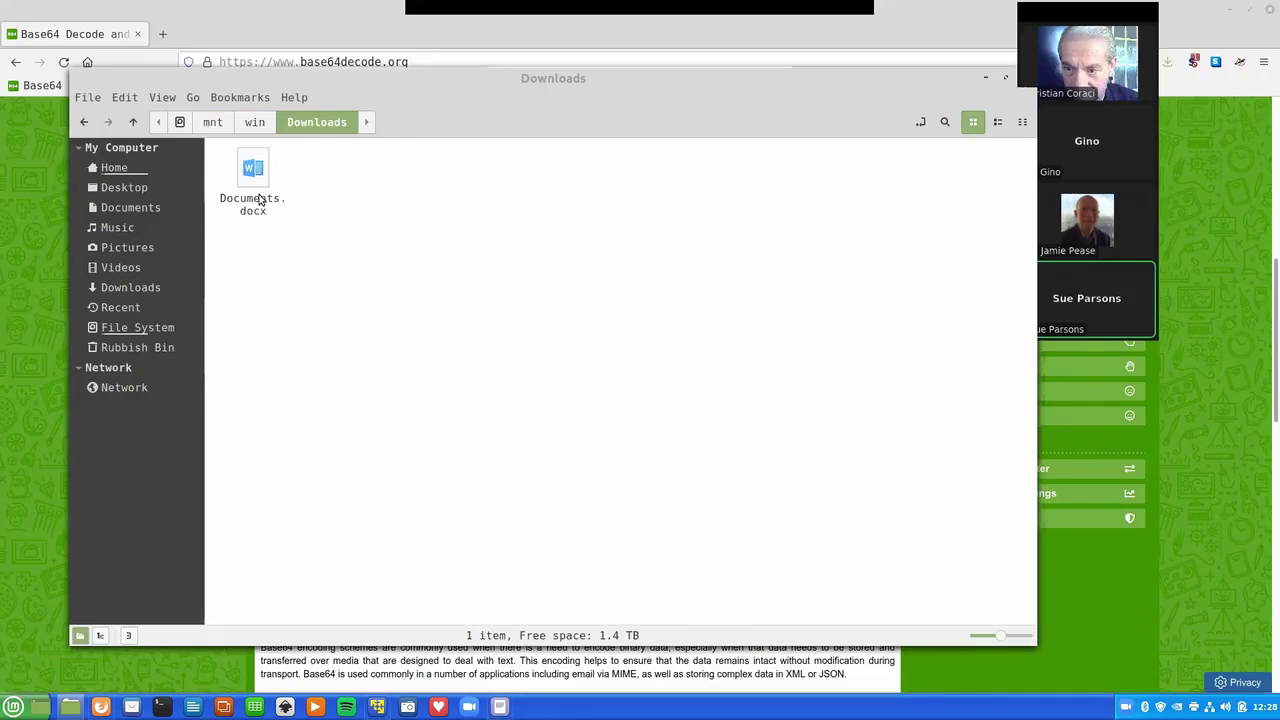
right_click(258, 200)
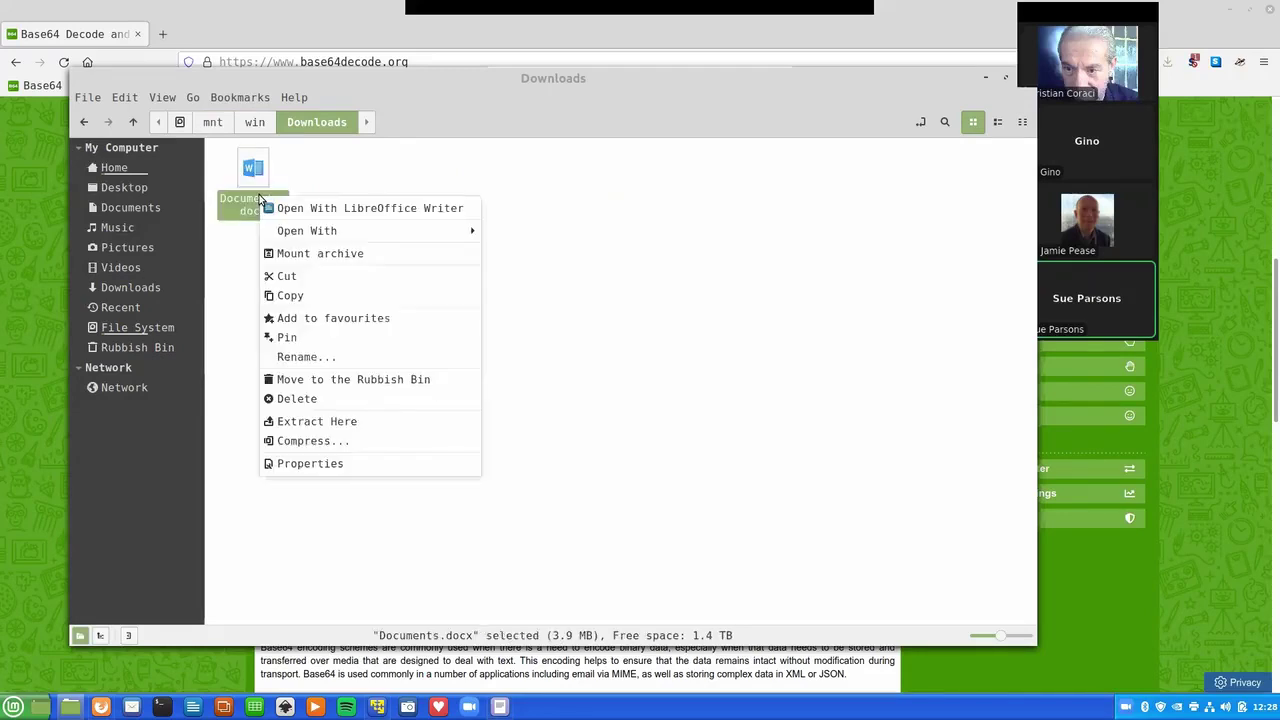
left_click(347, 425)
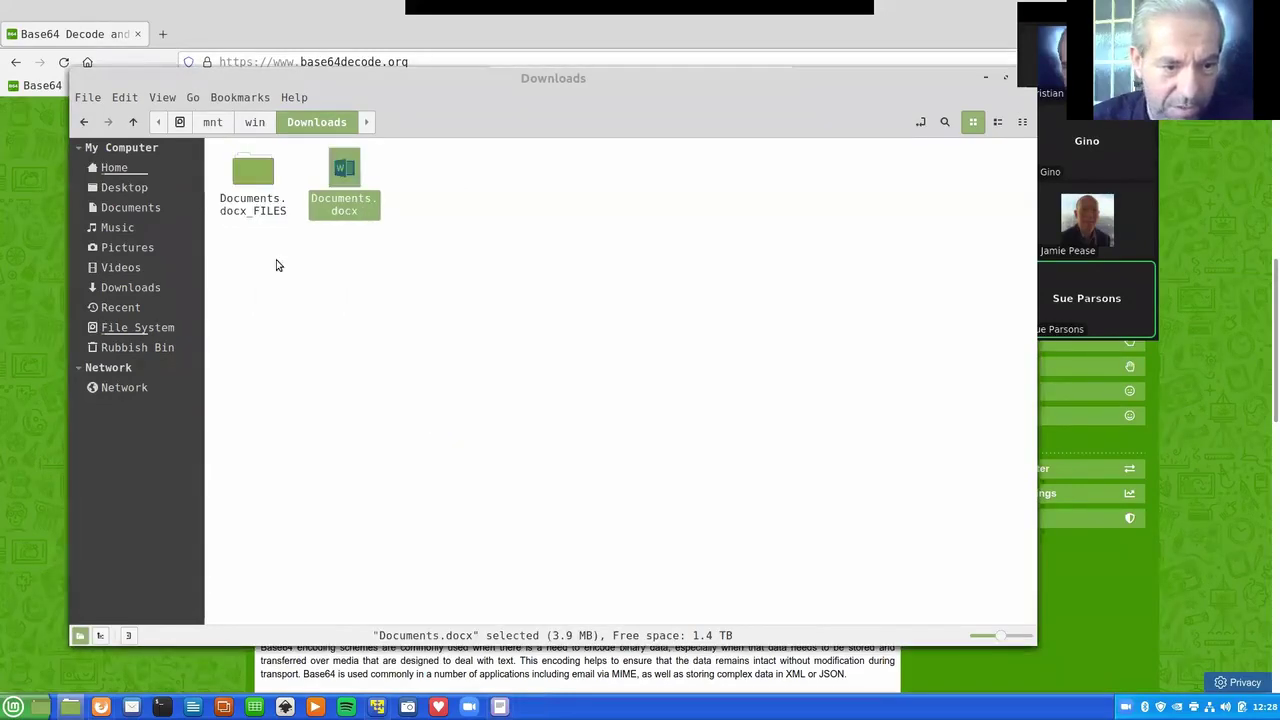
Step: Browse Documents.docx_FILES > word > media, then return to the mnt folder
double_click(253, 175)
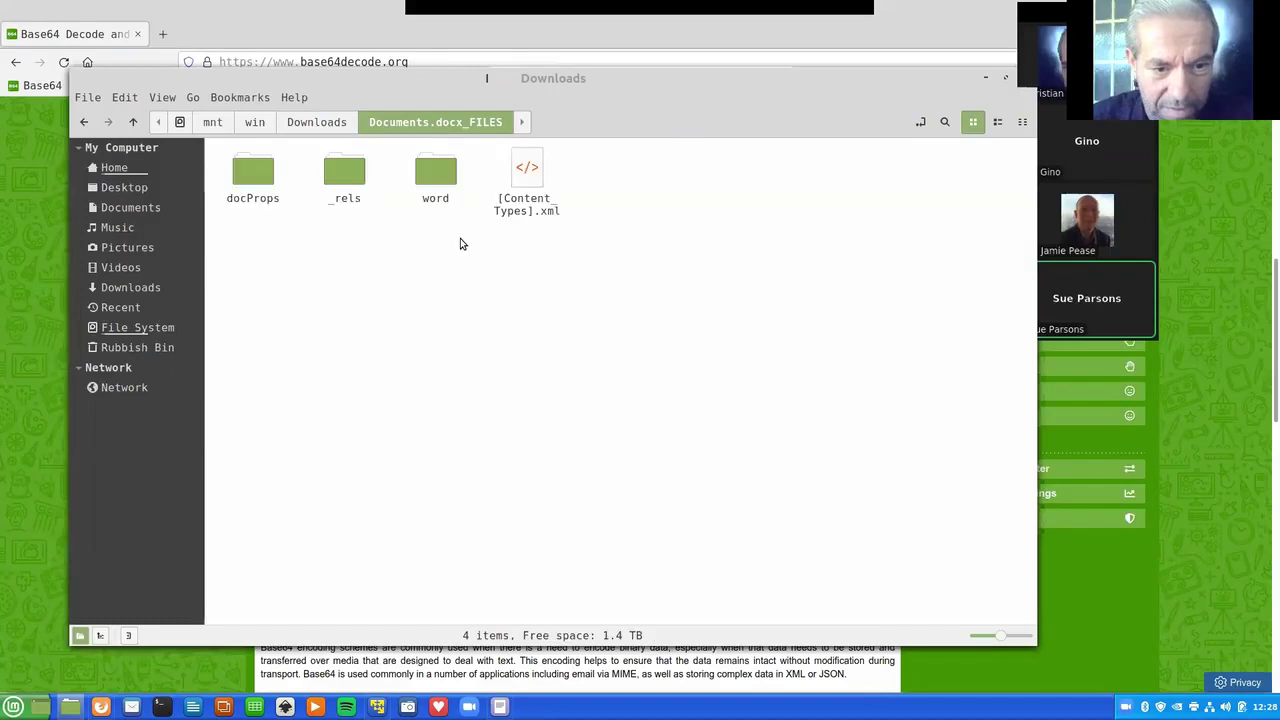
double_click(435, 178)
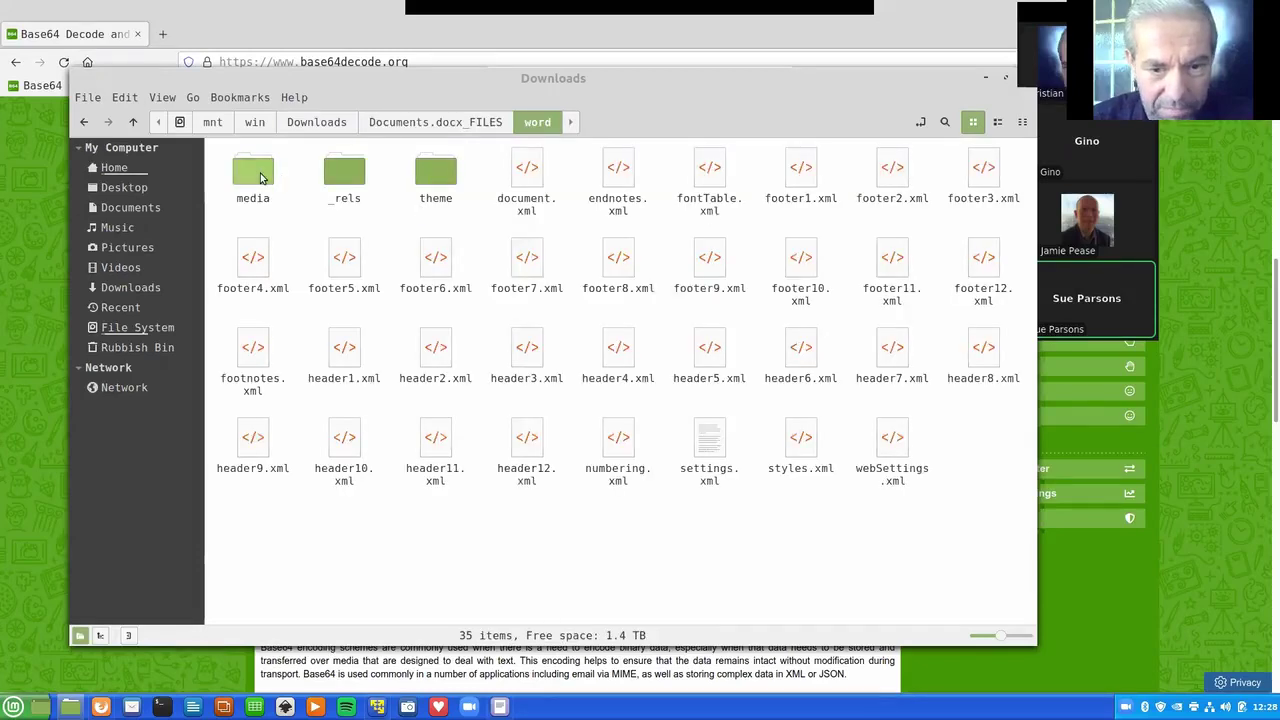
double_click(260, 178)
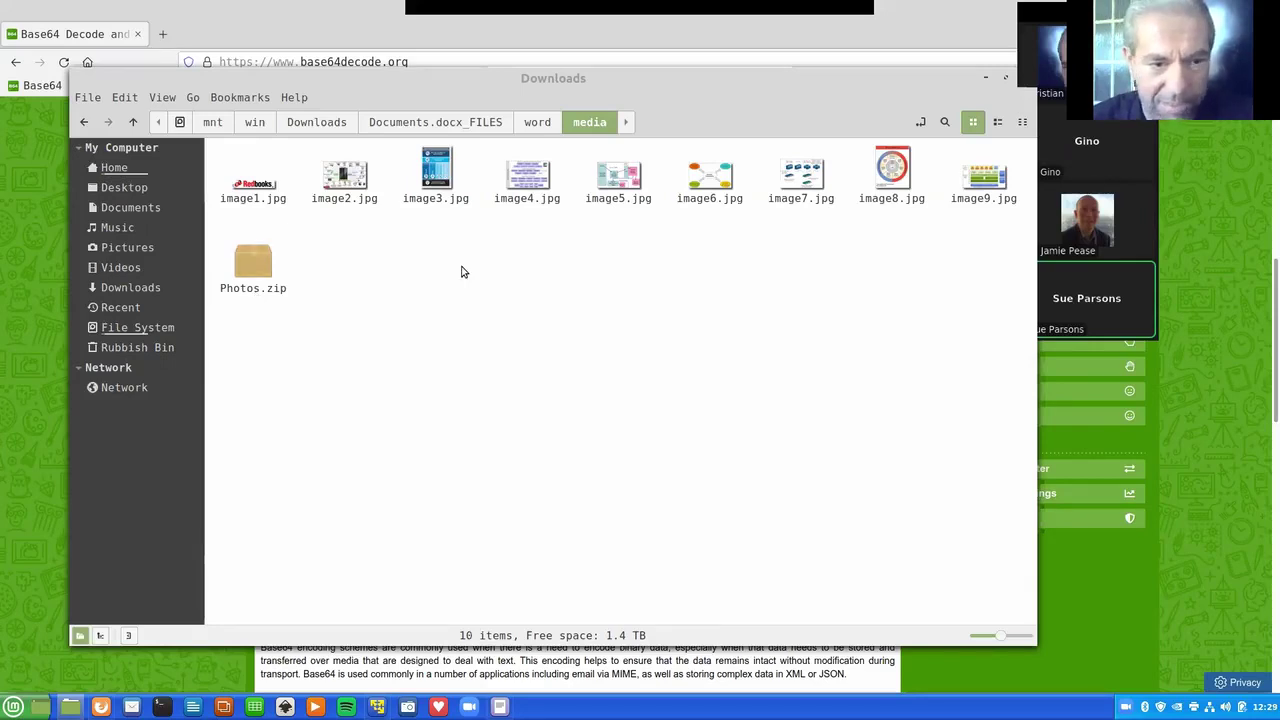
left_click(212, 122)
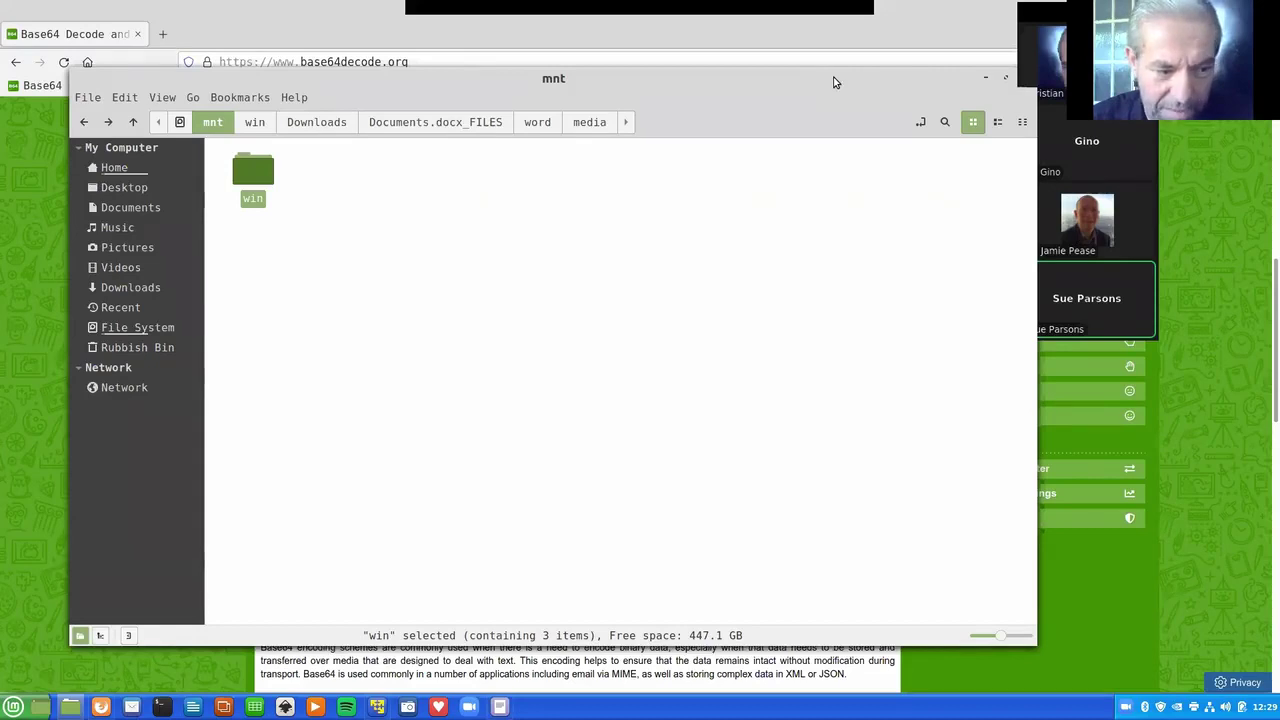
left_click_drag(835, 82, 875, 72)
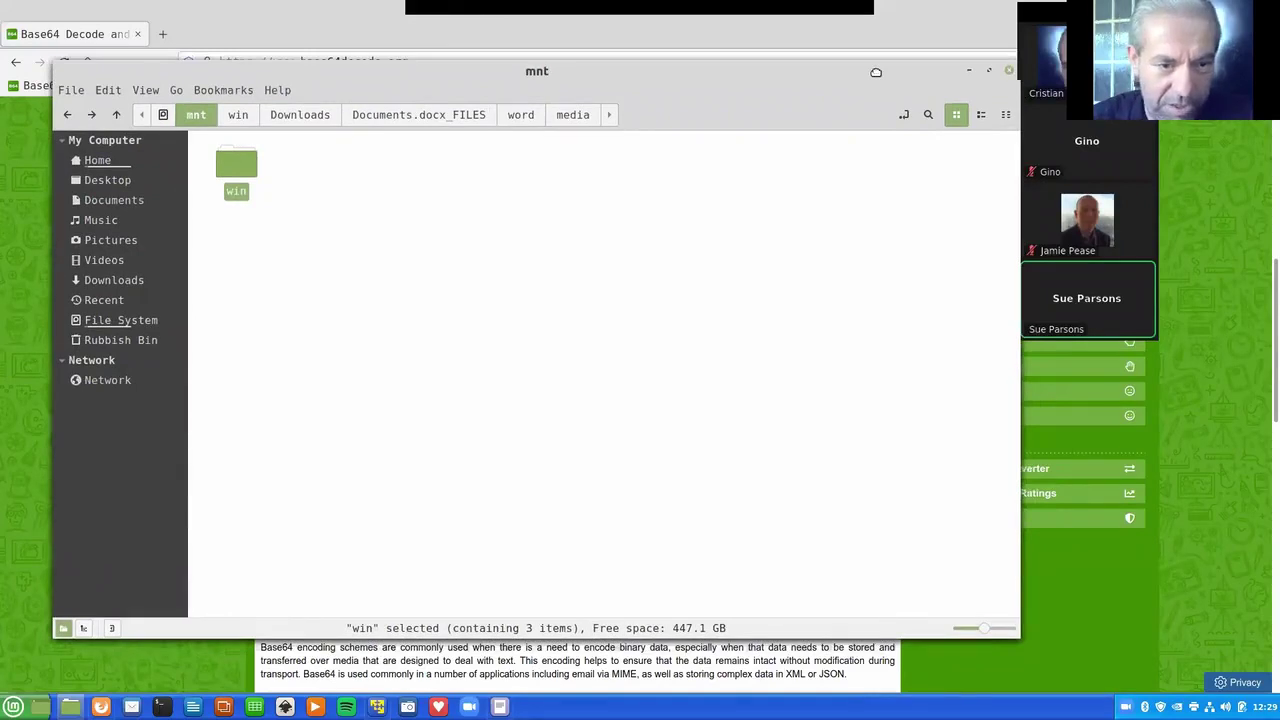
Step: Close the Nemo file manager window
left_click(1010, 71)
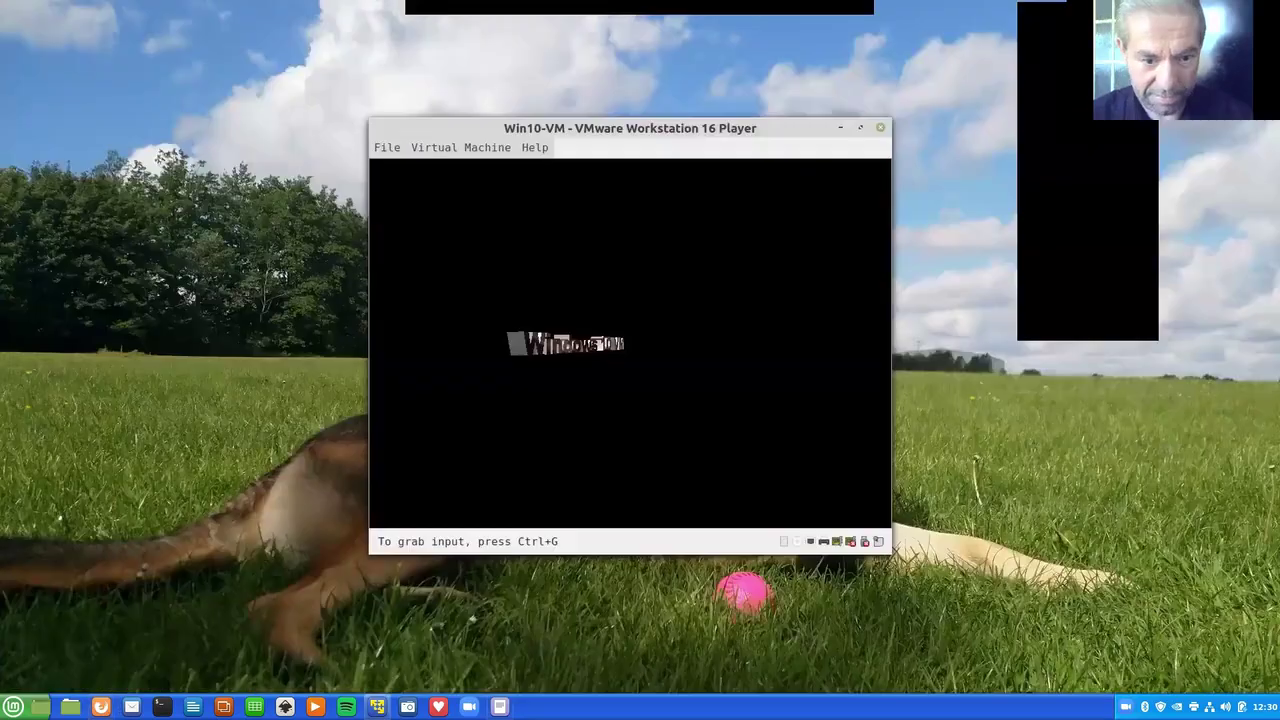
Step: Switch workspace, minimise Firefox and open Downloads in a new Nemo window
key("ctrl+alt+Right")
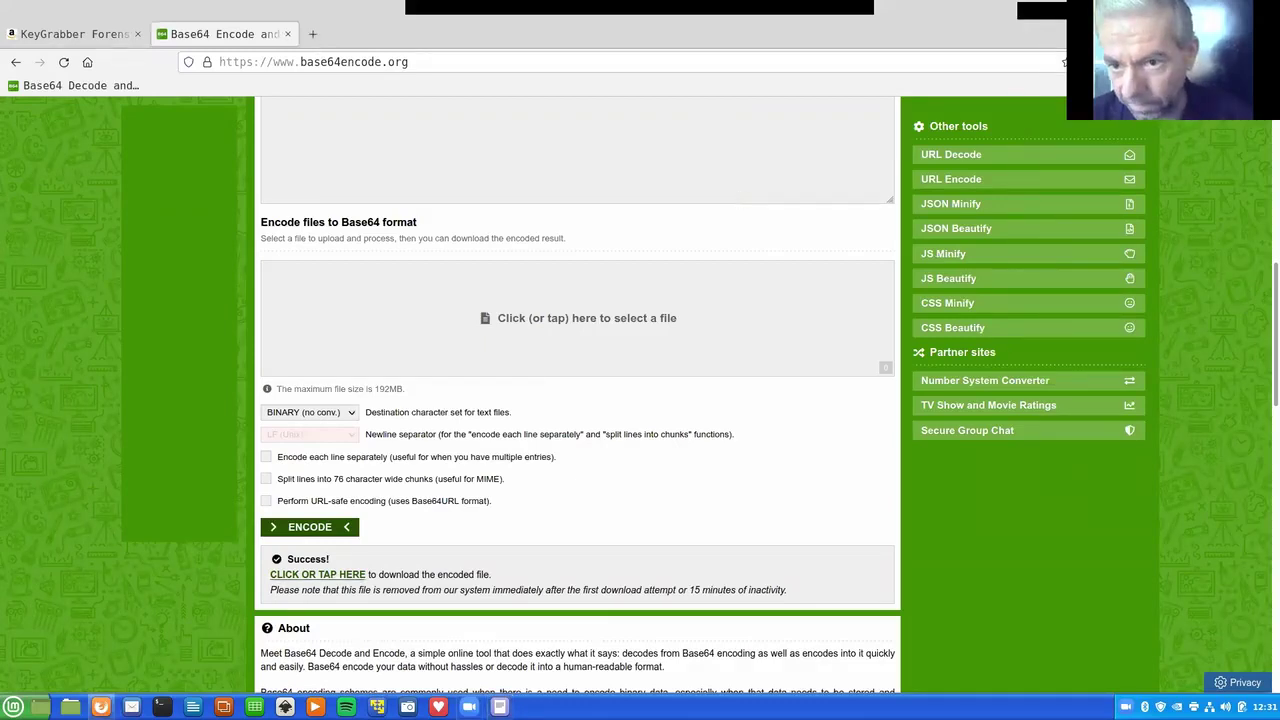
left_click(101, 707)
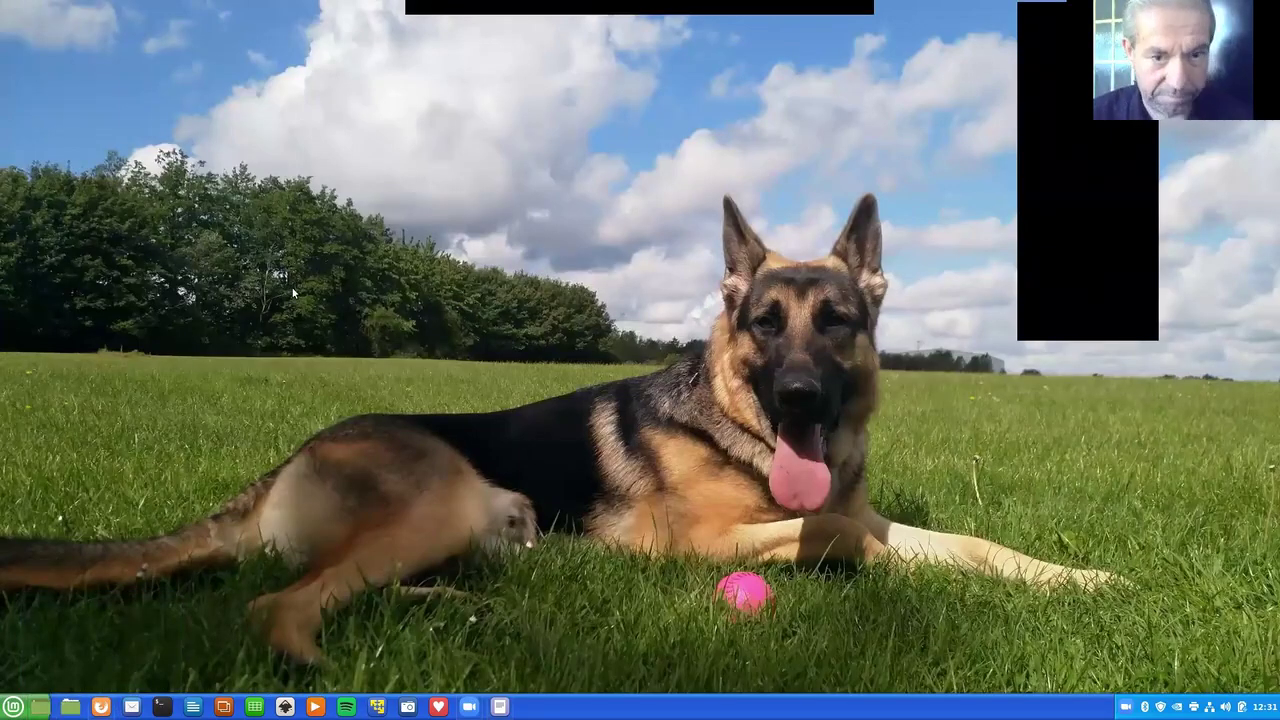
key("super+e")
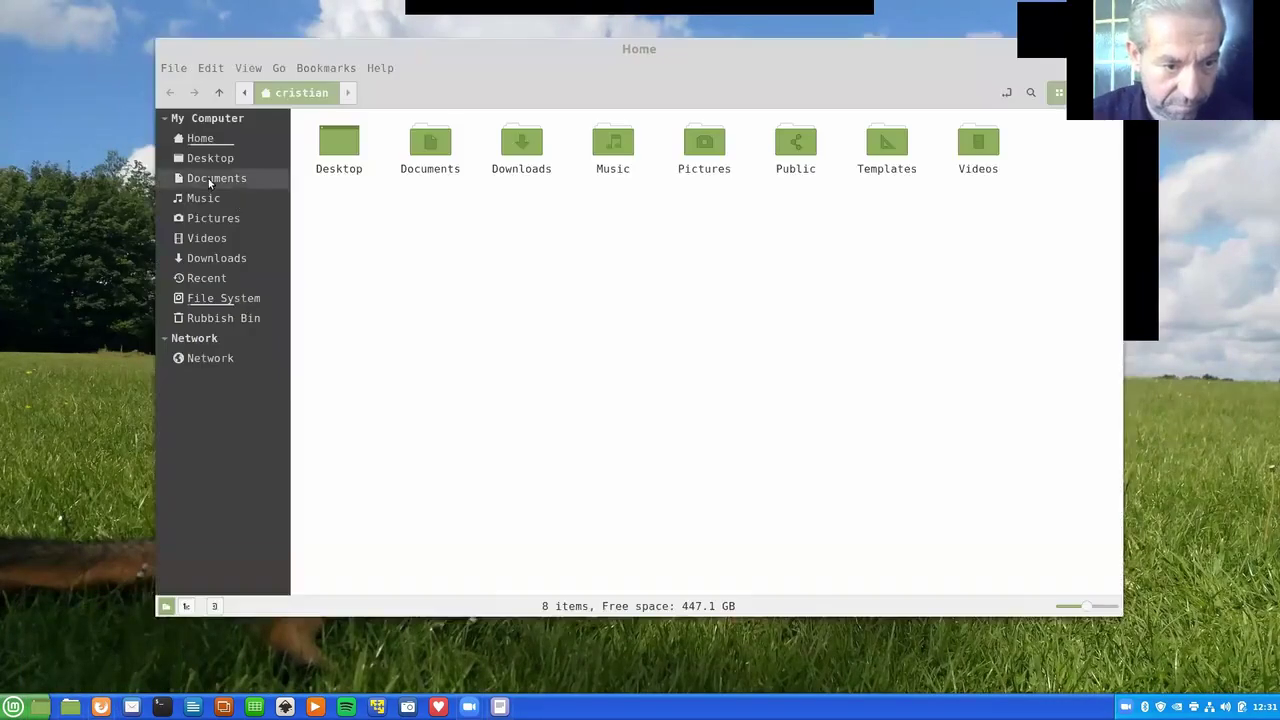
left_click(223, 262)
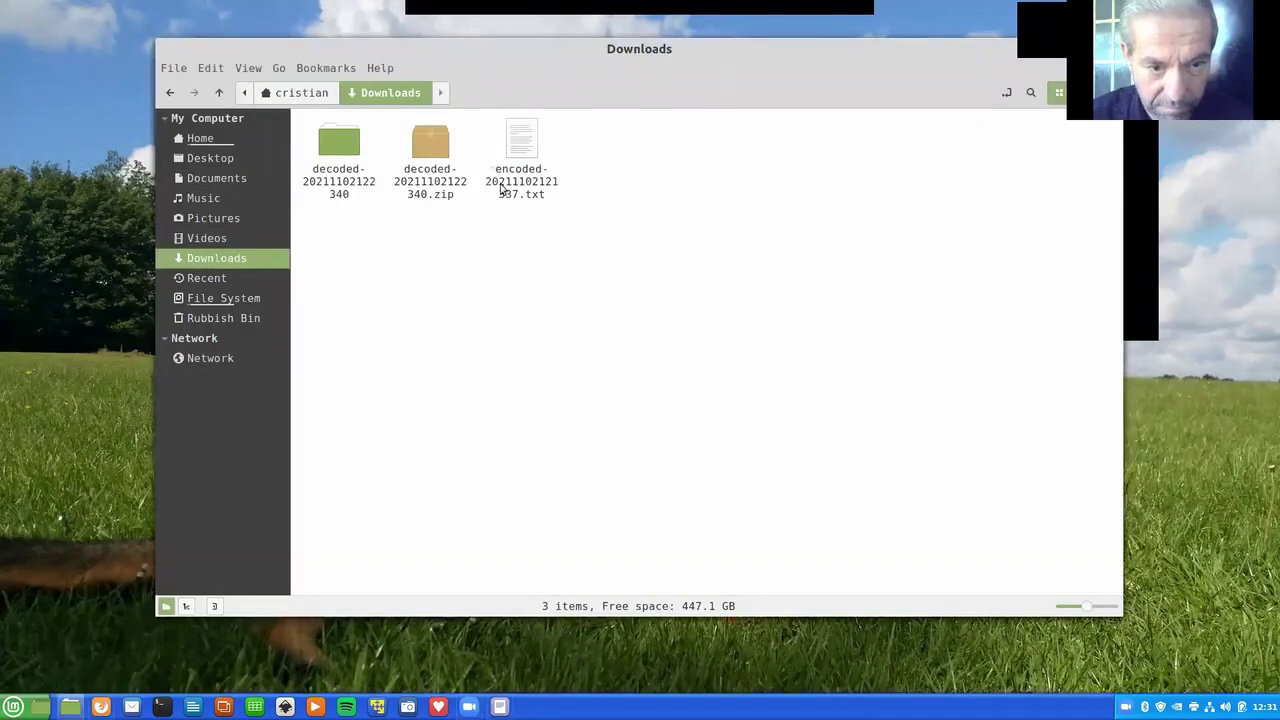
Step: Open encoded-20211102121337.txt with LibreOffice Writer
right_click(510, 180)
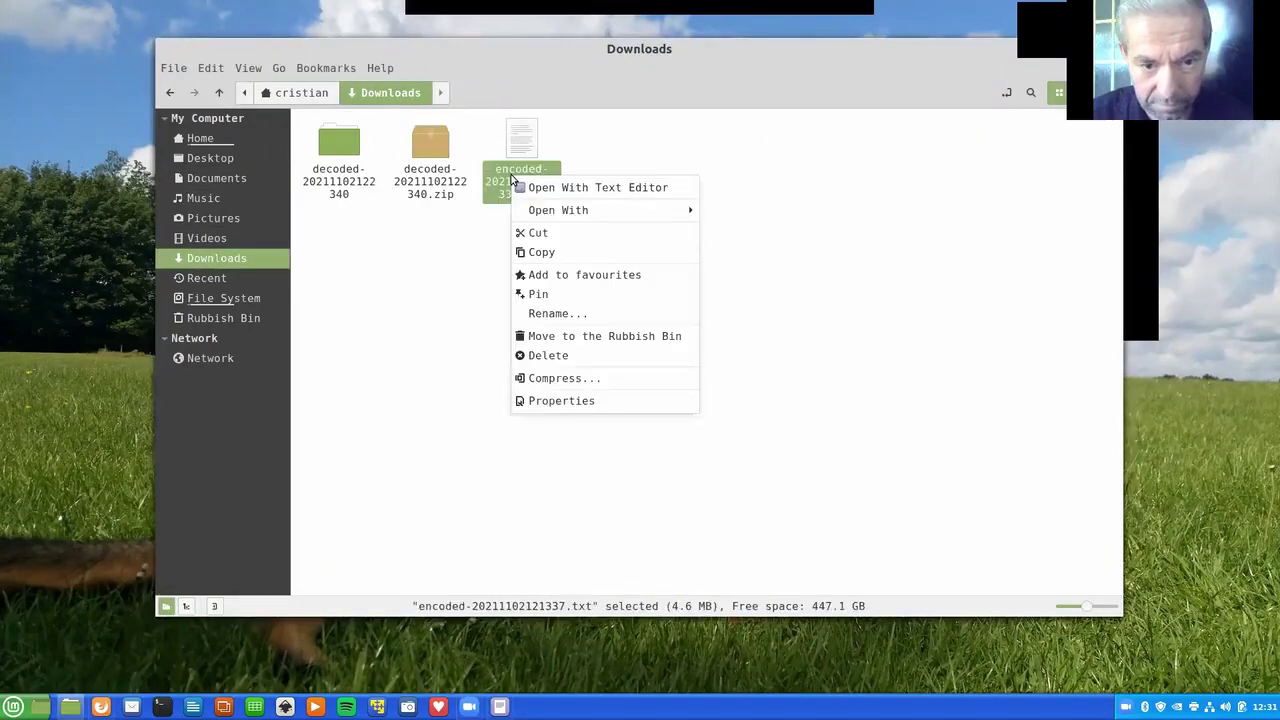
mouse_move(560, 207)
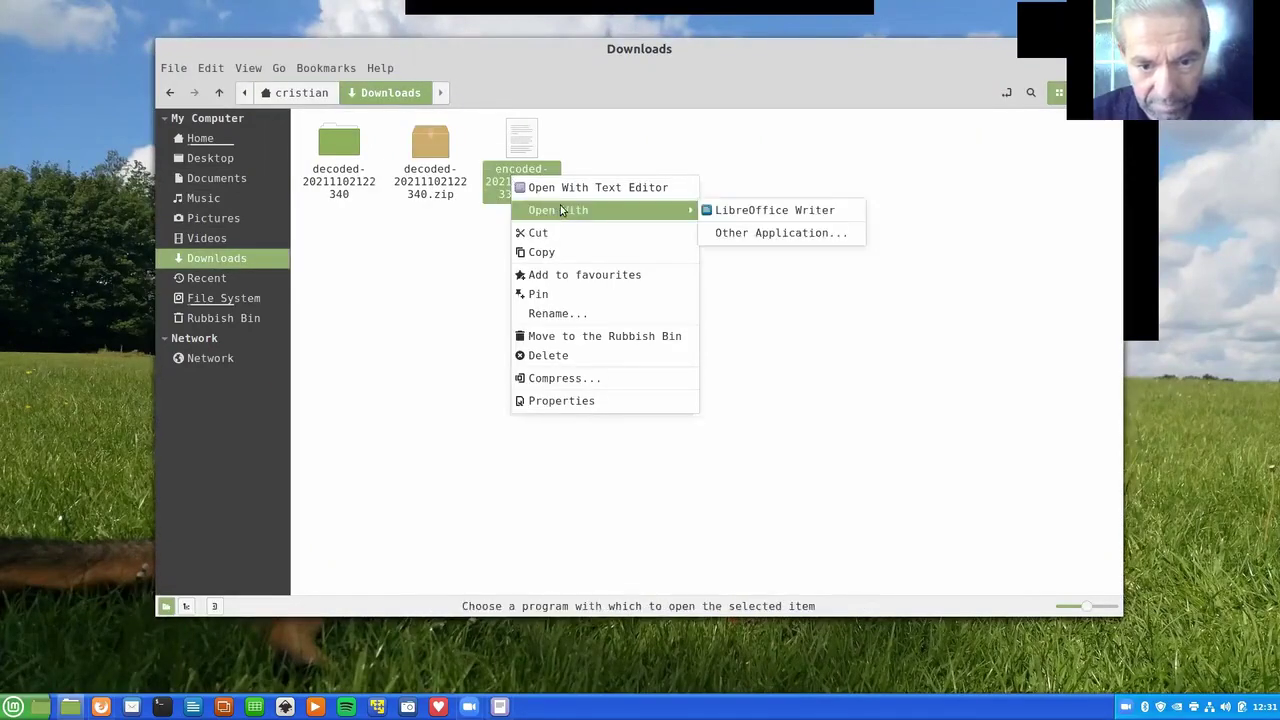
left_click(772, 210)
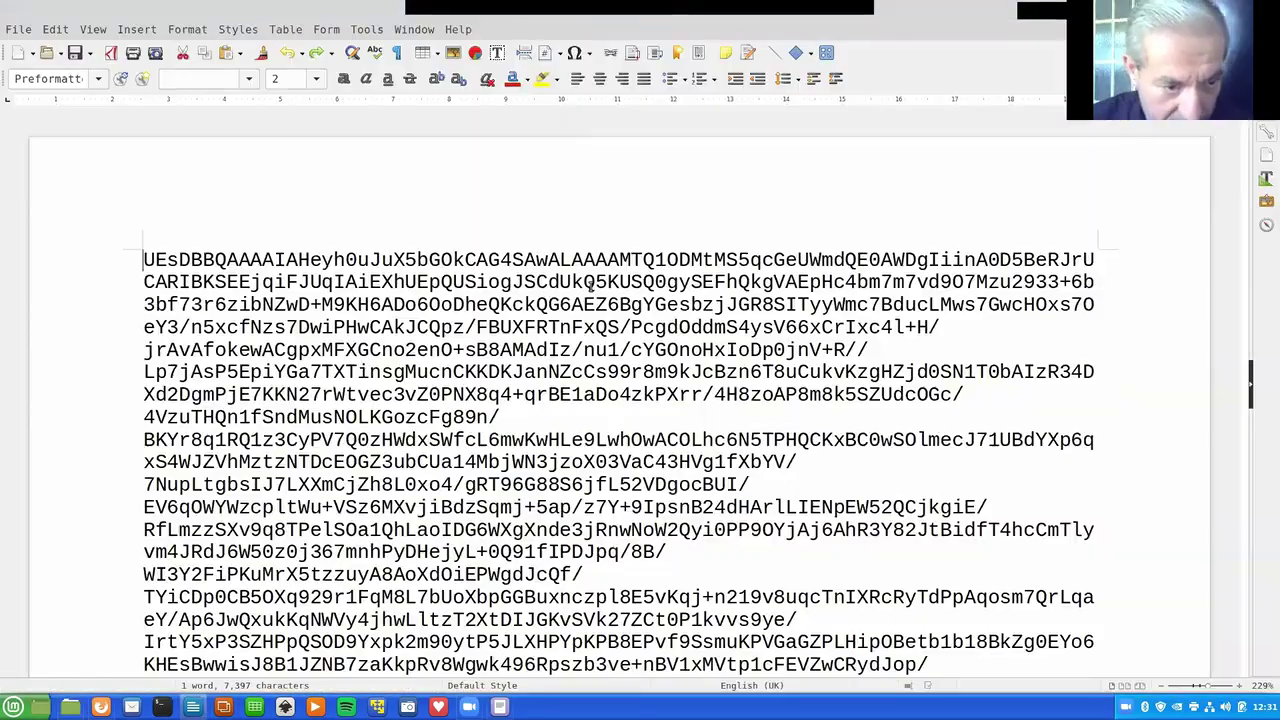
Step: Paste the first Base64 paragraph into a new Writer document and bring up its Save dialog
triple_click(498, 417)
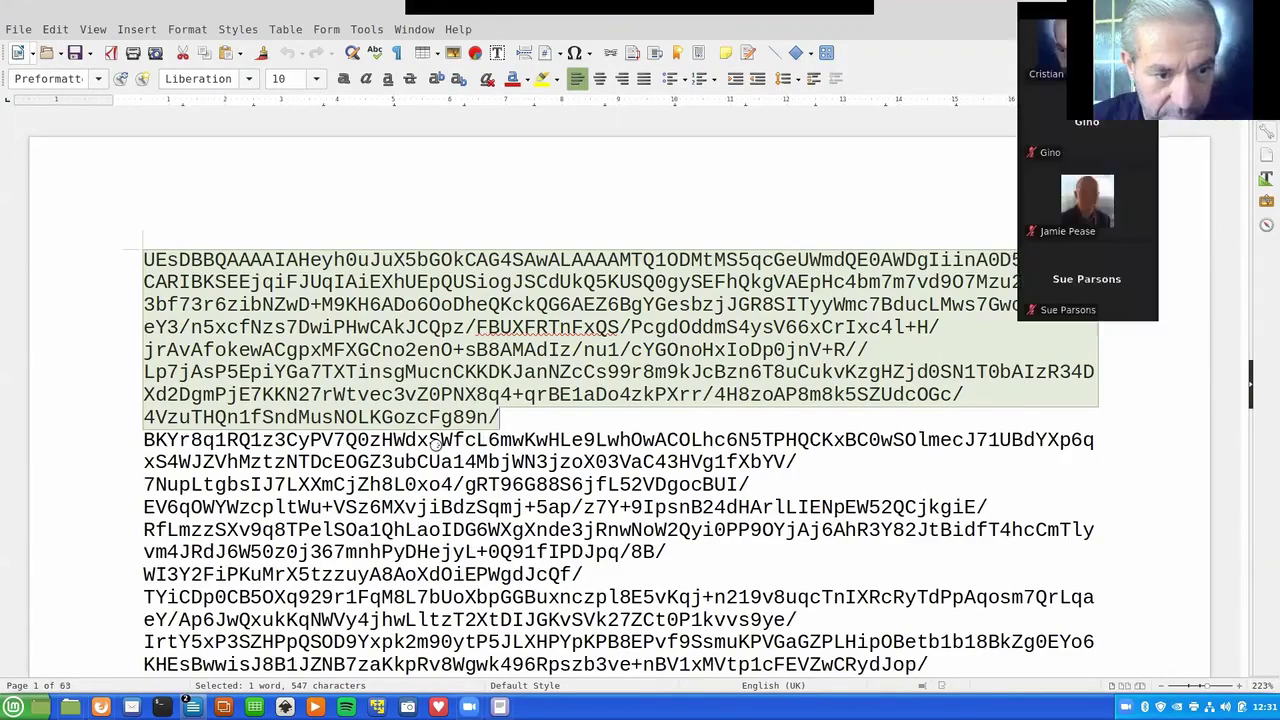
key("ctrl+n")
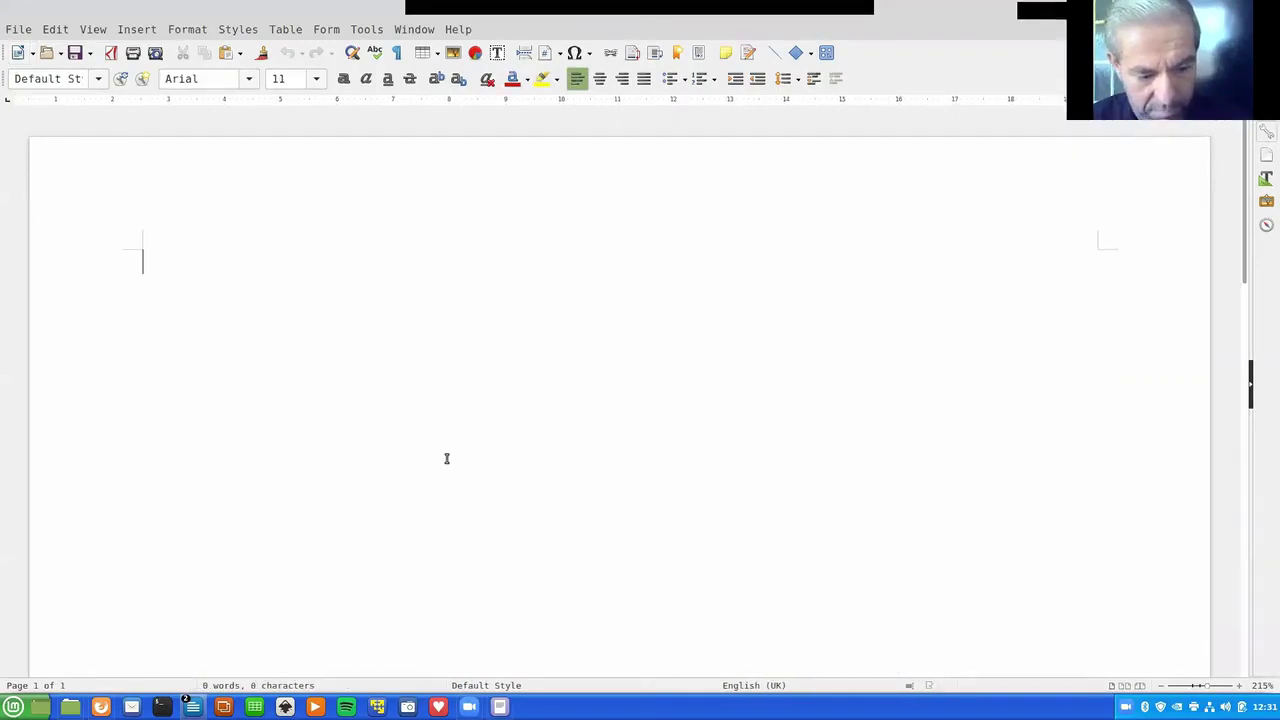
key("ctrl+v")
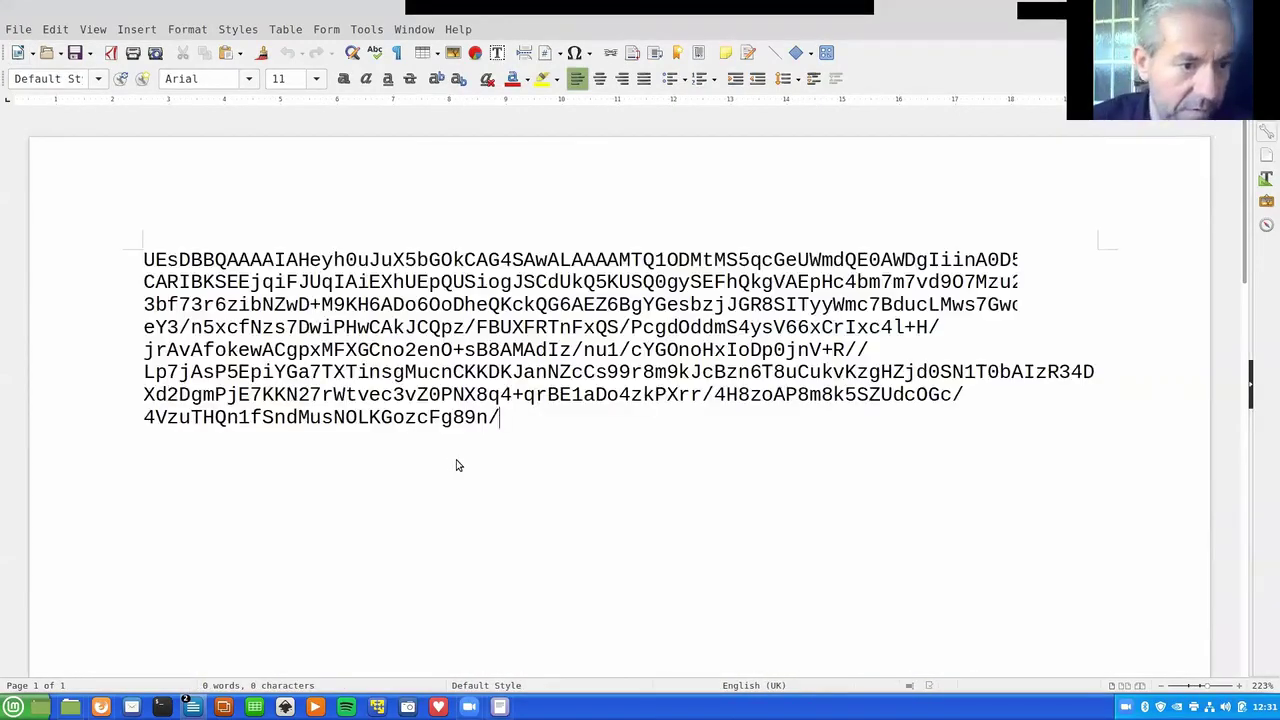
left_click(75, 53)
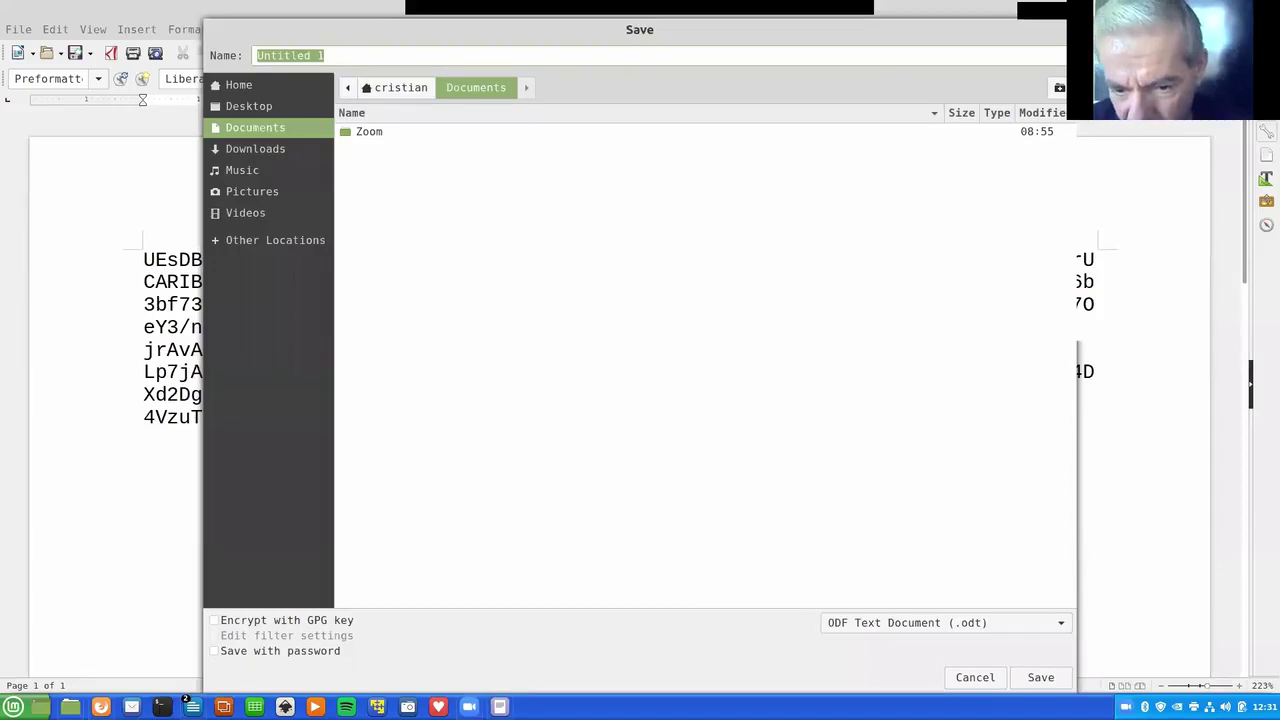
Step: Save the Base64 chunk document into the Documents folder and find it in the file manager
left_click(1040, 677)
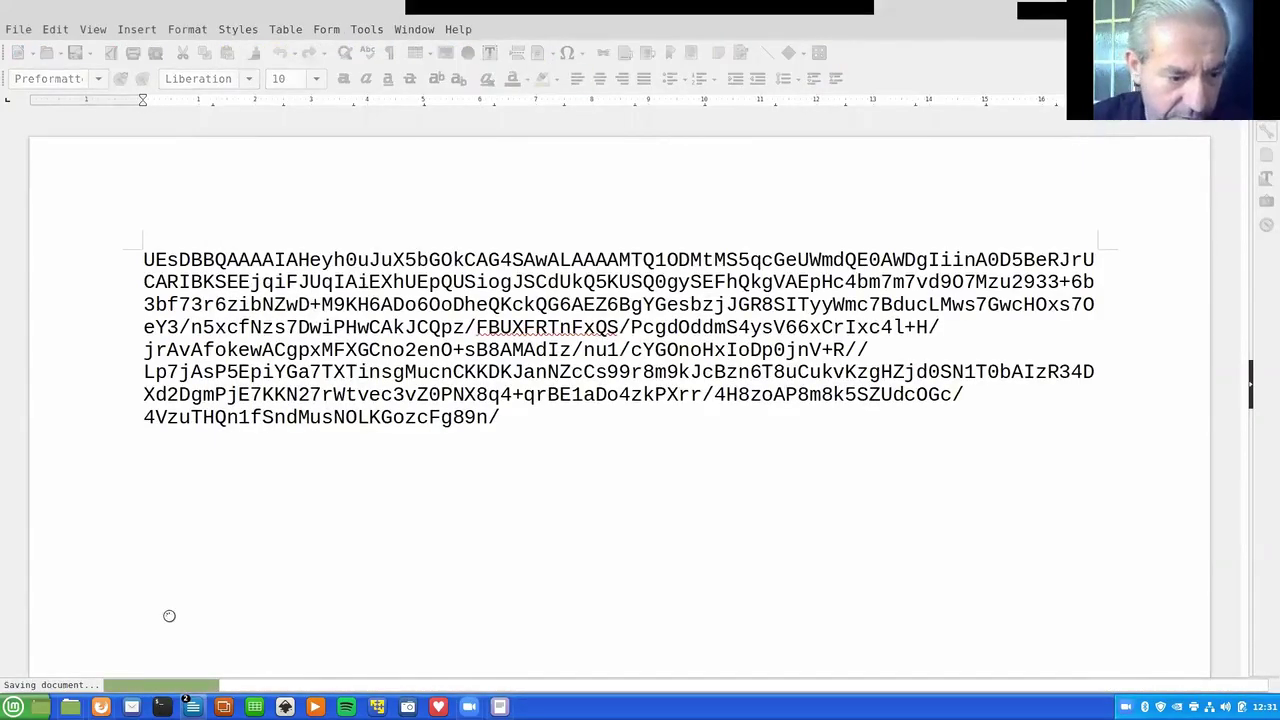
left_click(70, 707)
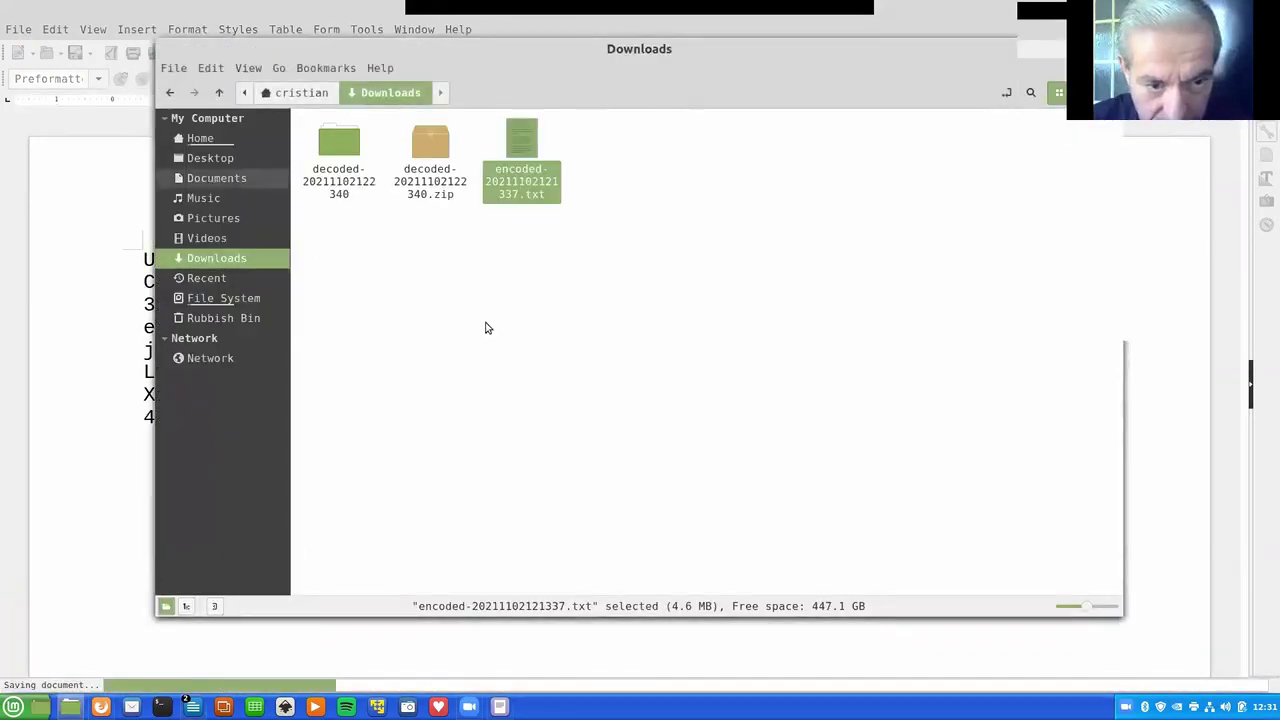
left_click(233, 258)
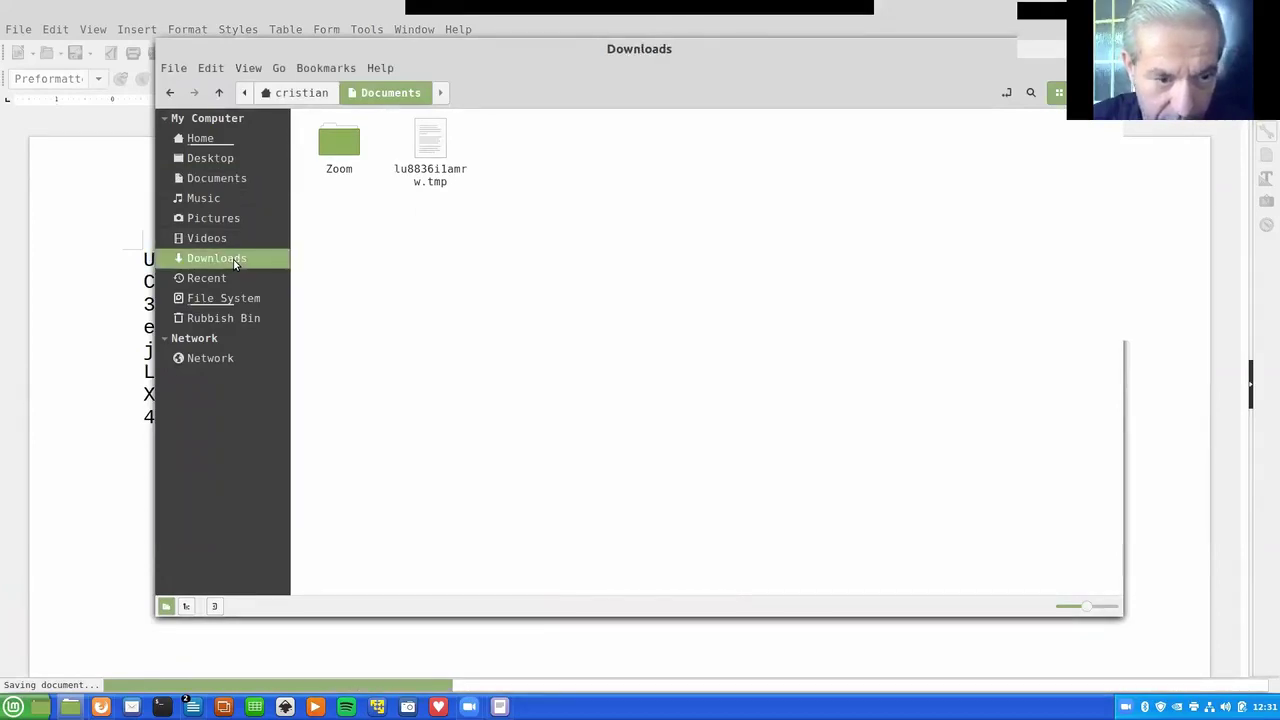
left_click(220, 180)
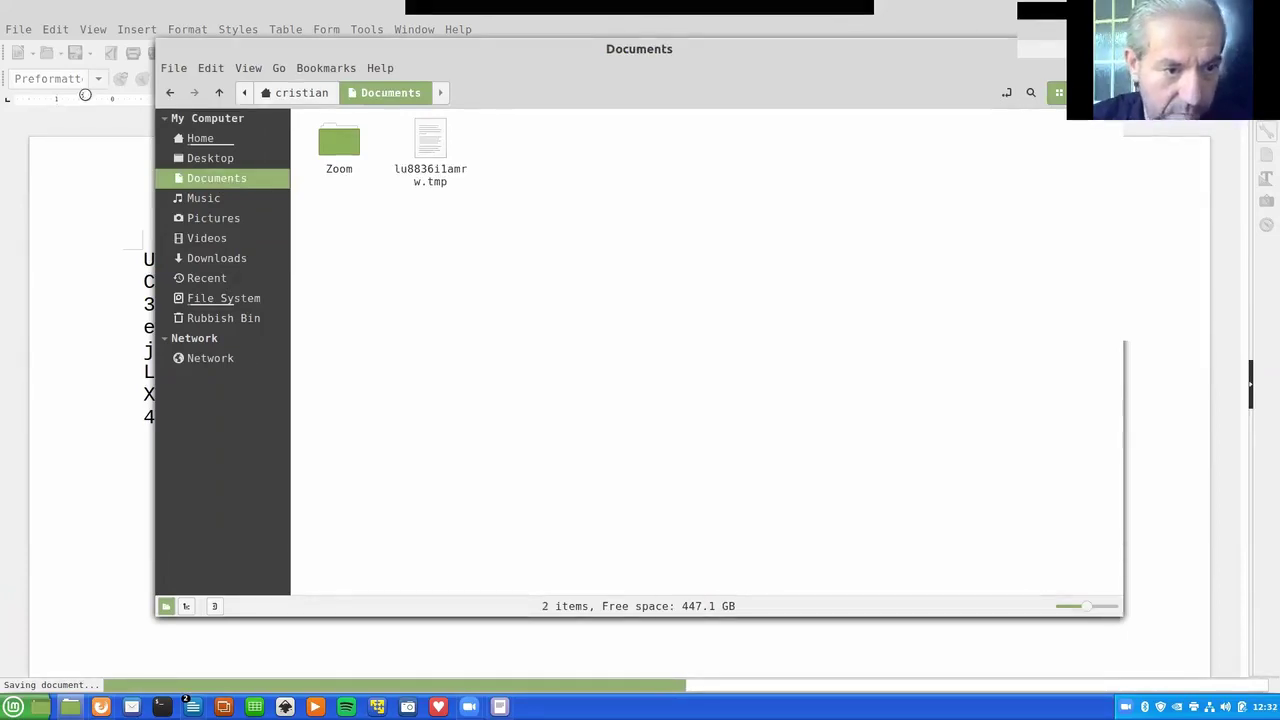
left_click(155, 28)
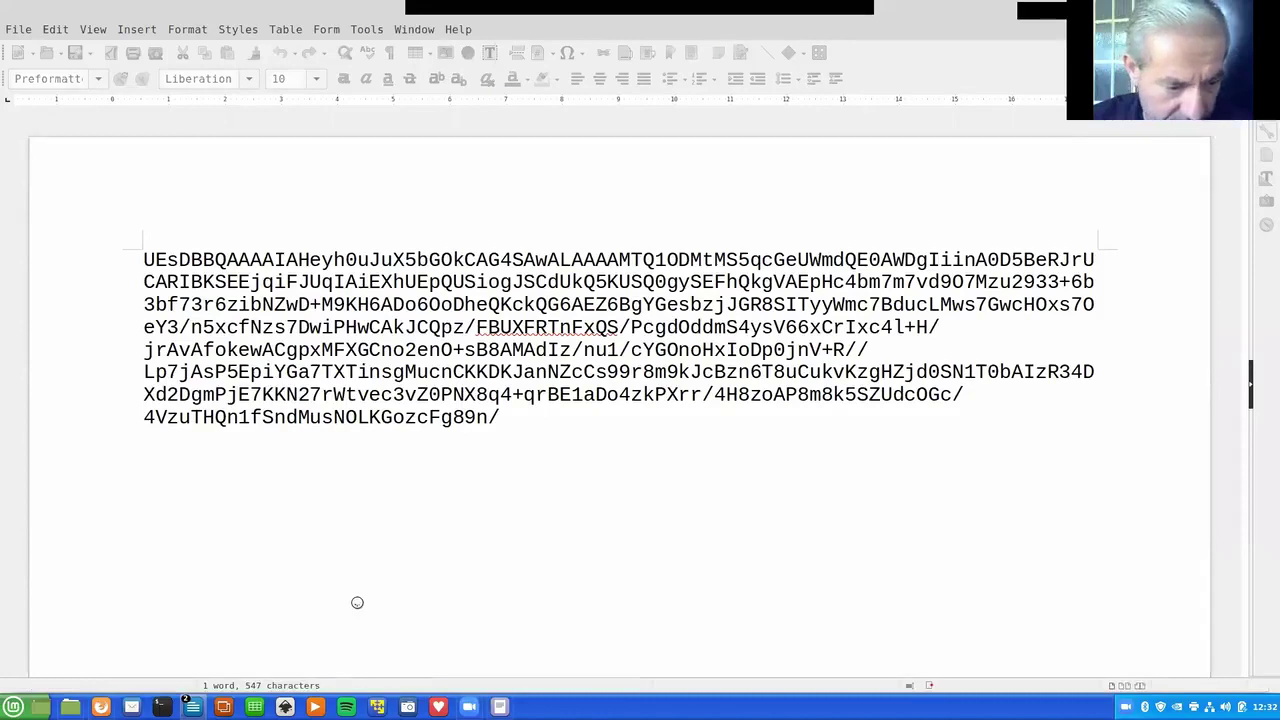
key("alt+Tab")
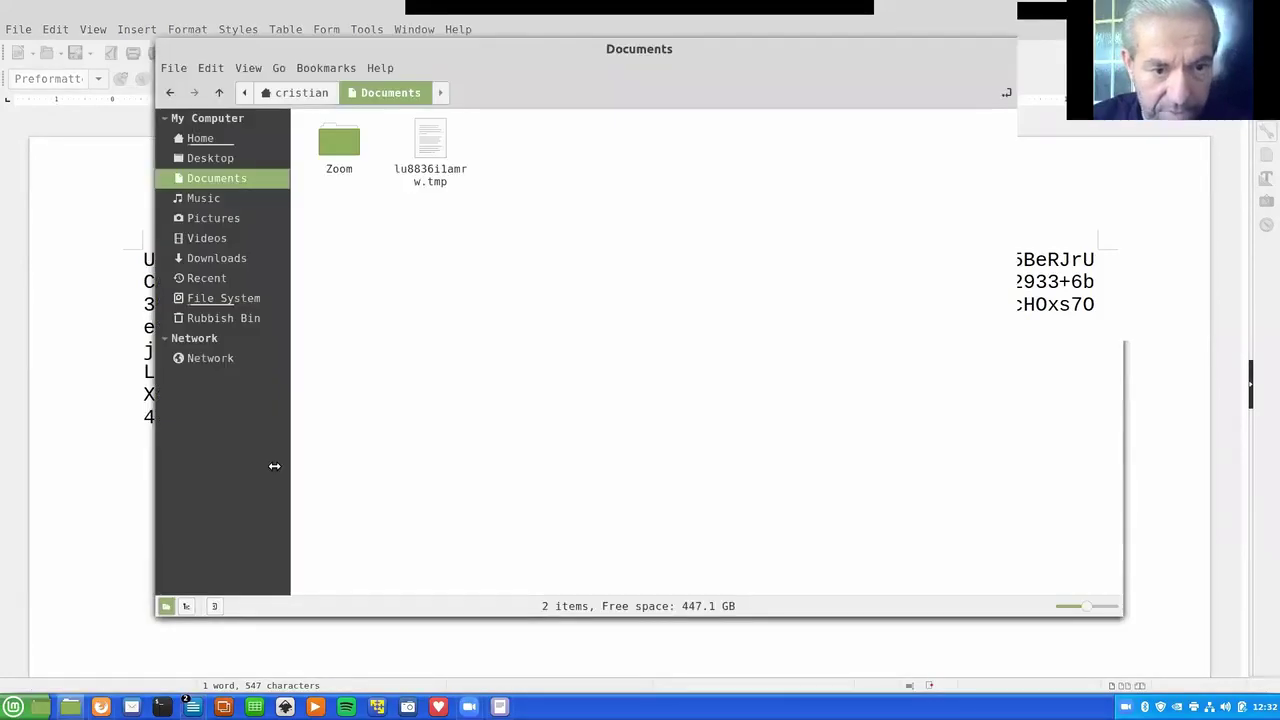
Step: Rename Untitled 1.odt to Part1.odt and open it in Writer
left_click(435, 189)
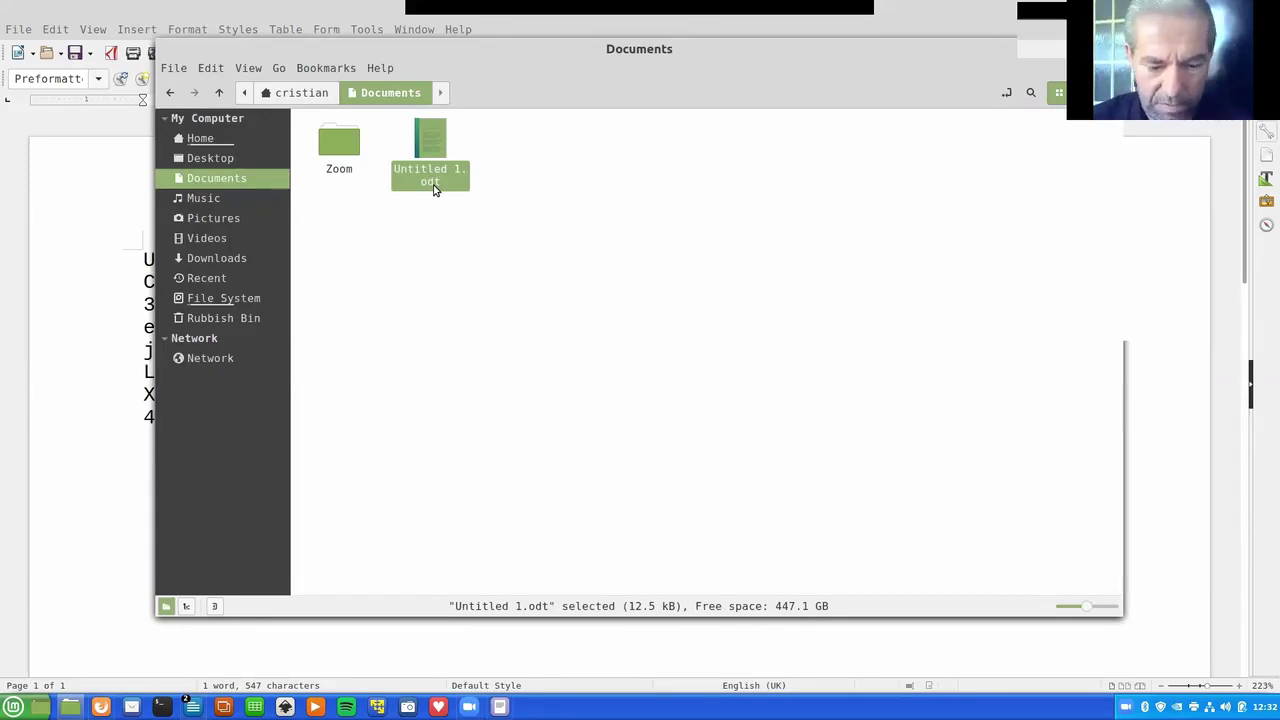
left_click(434, 189)
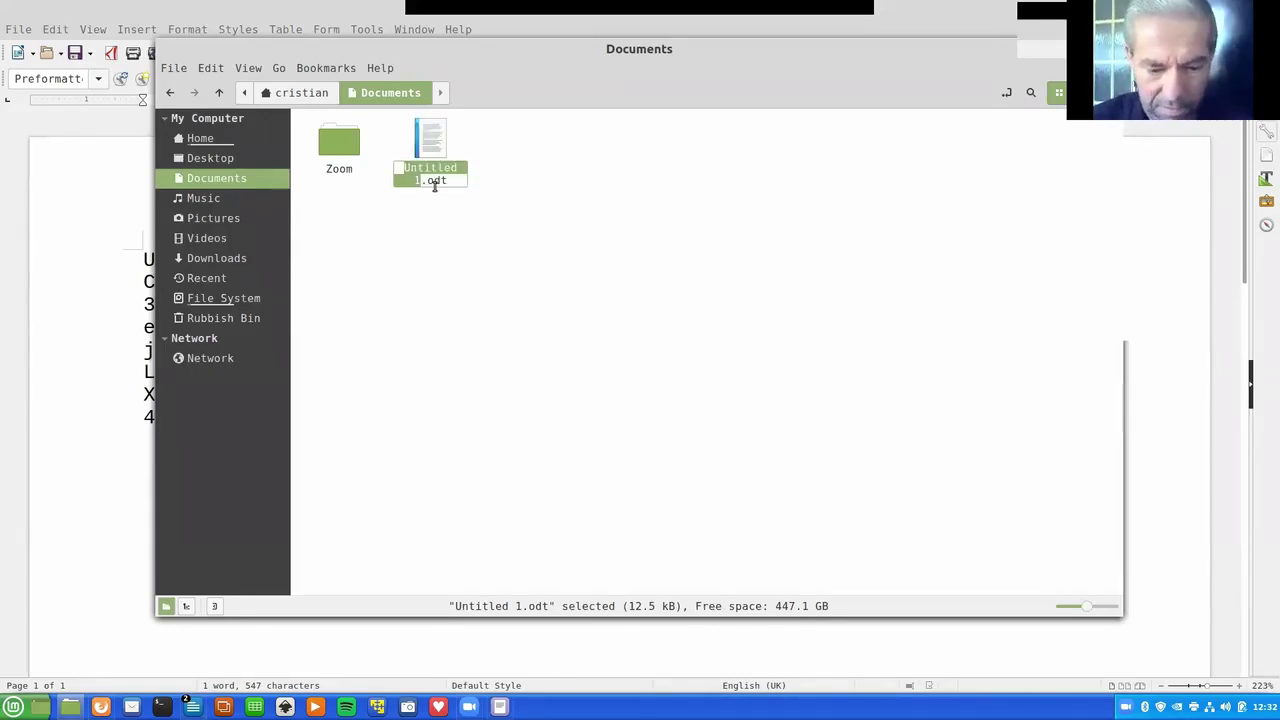
type("Part1")
key("Return")
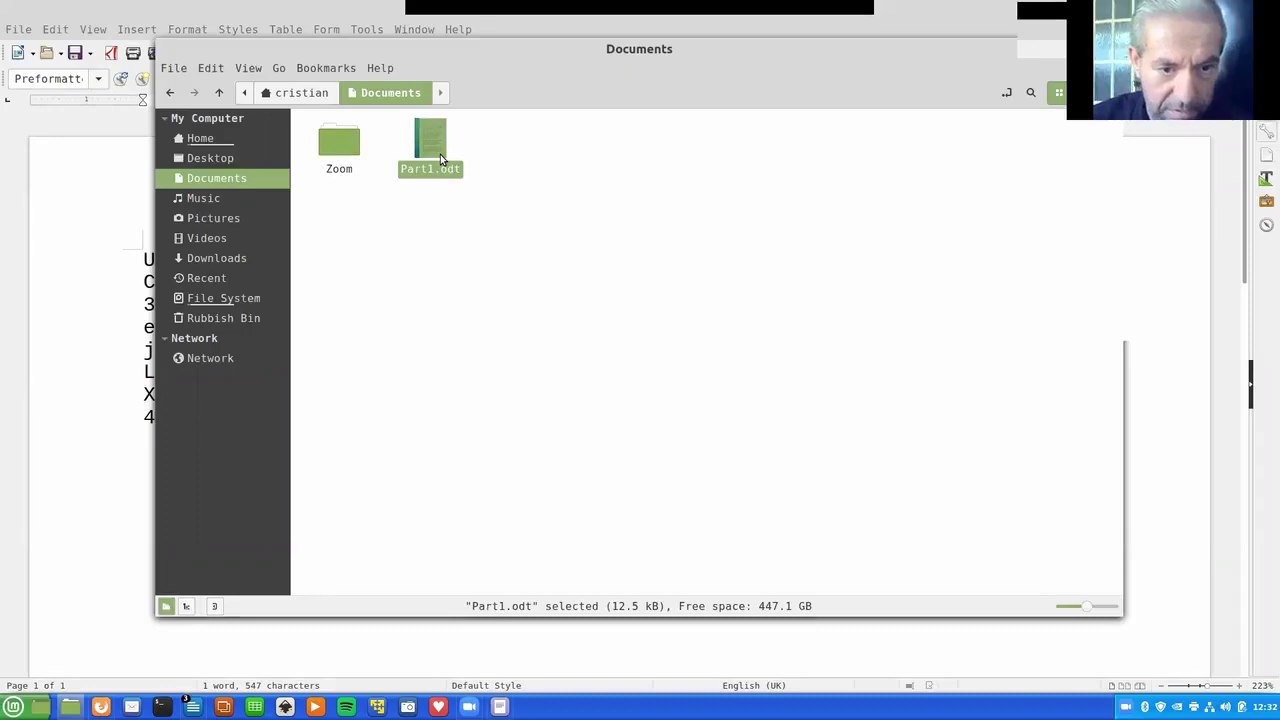
double_click(440, 154)
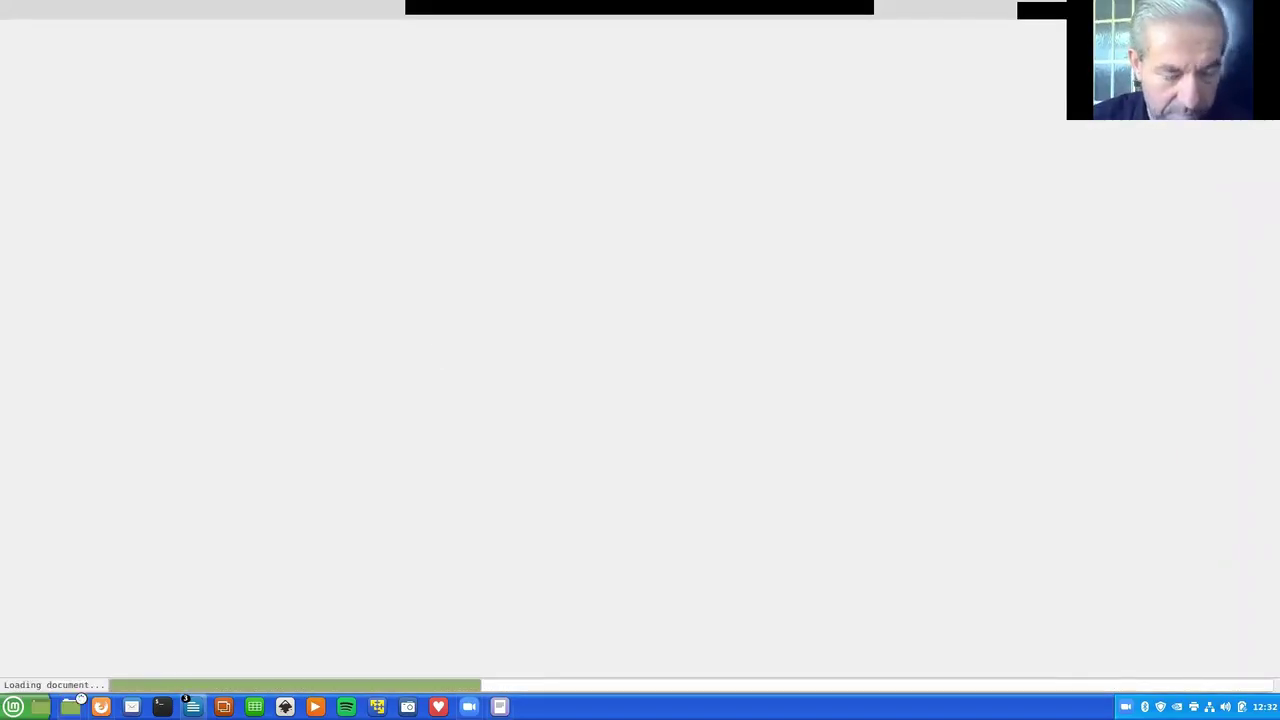
Step: Browse from File System through mnt, win and the user folder into DigitalForensics
mouse_move(72, 705)
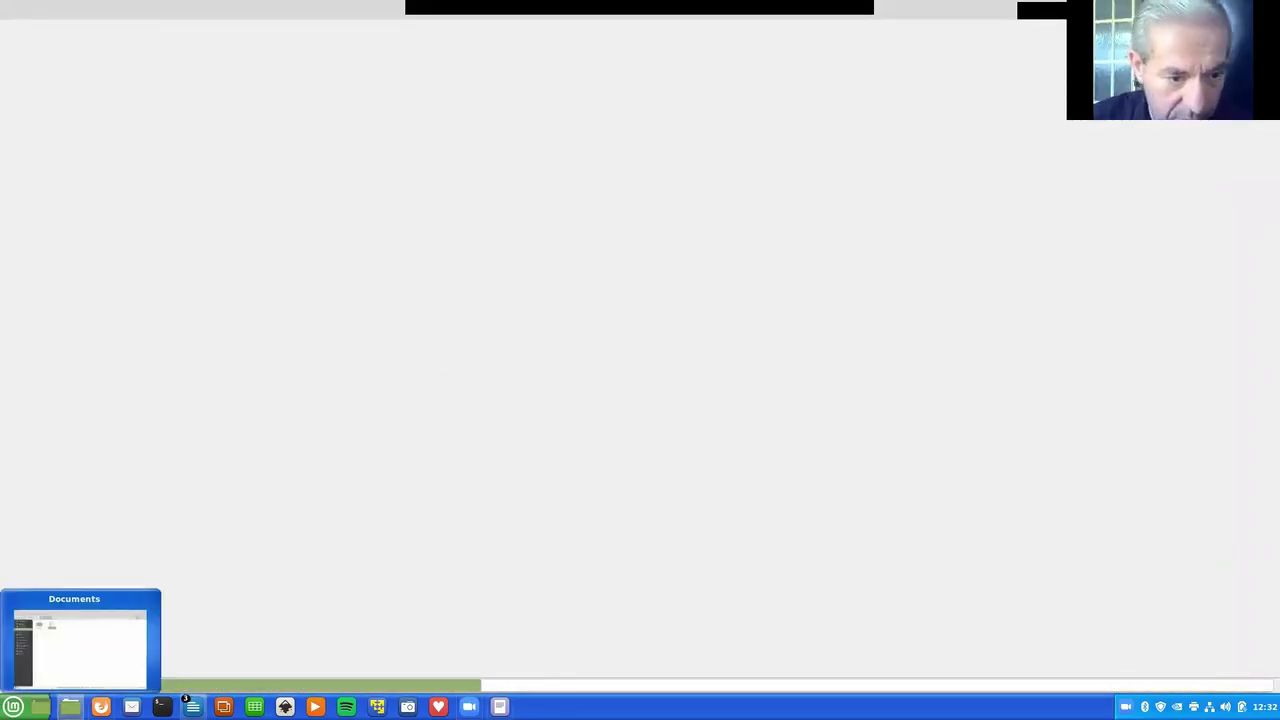
left_click(80, 648)
left_click(223, 298)
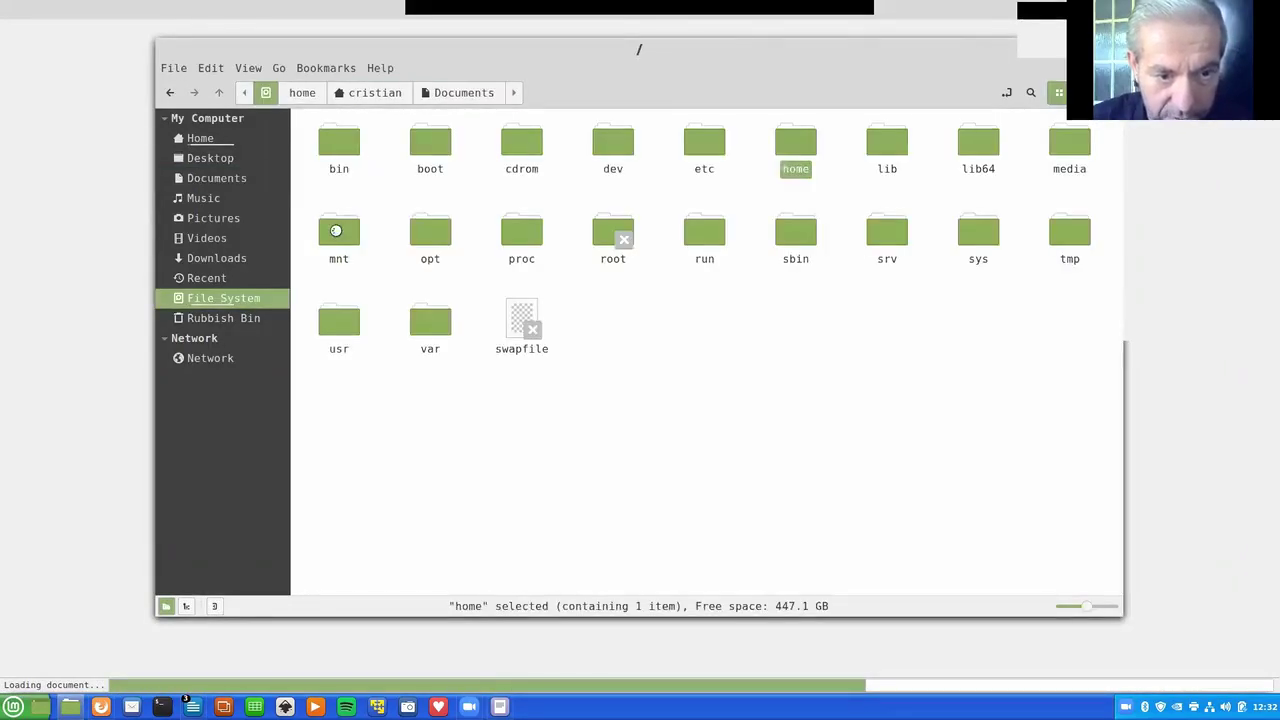
double_click(337, 231)
double_click(339, 142)
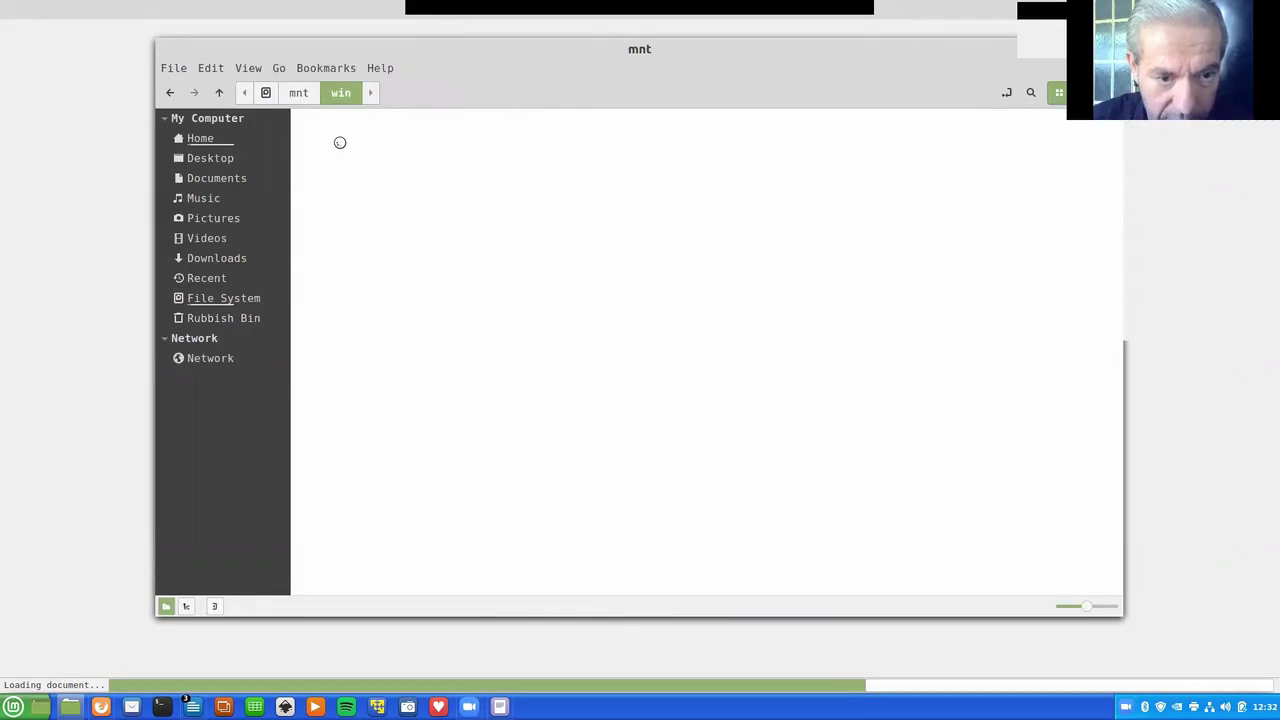
double_click(341, 146)
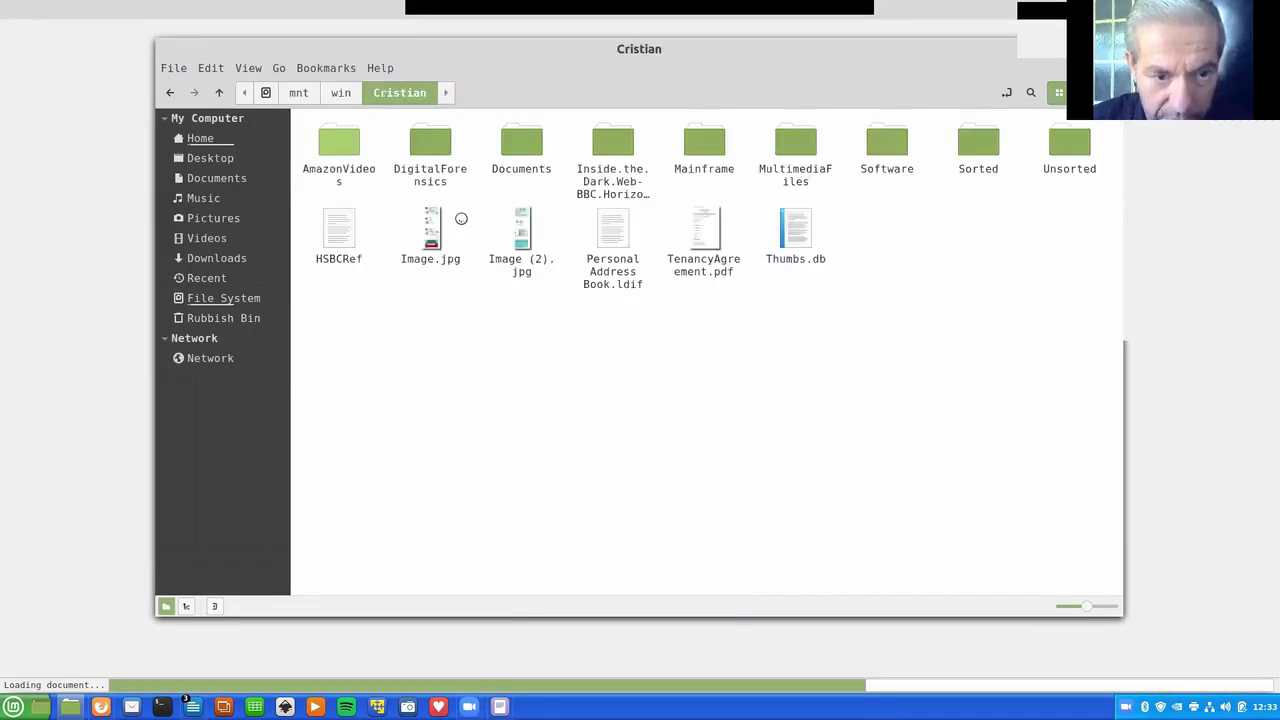
double_click(429, 148)
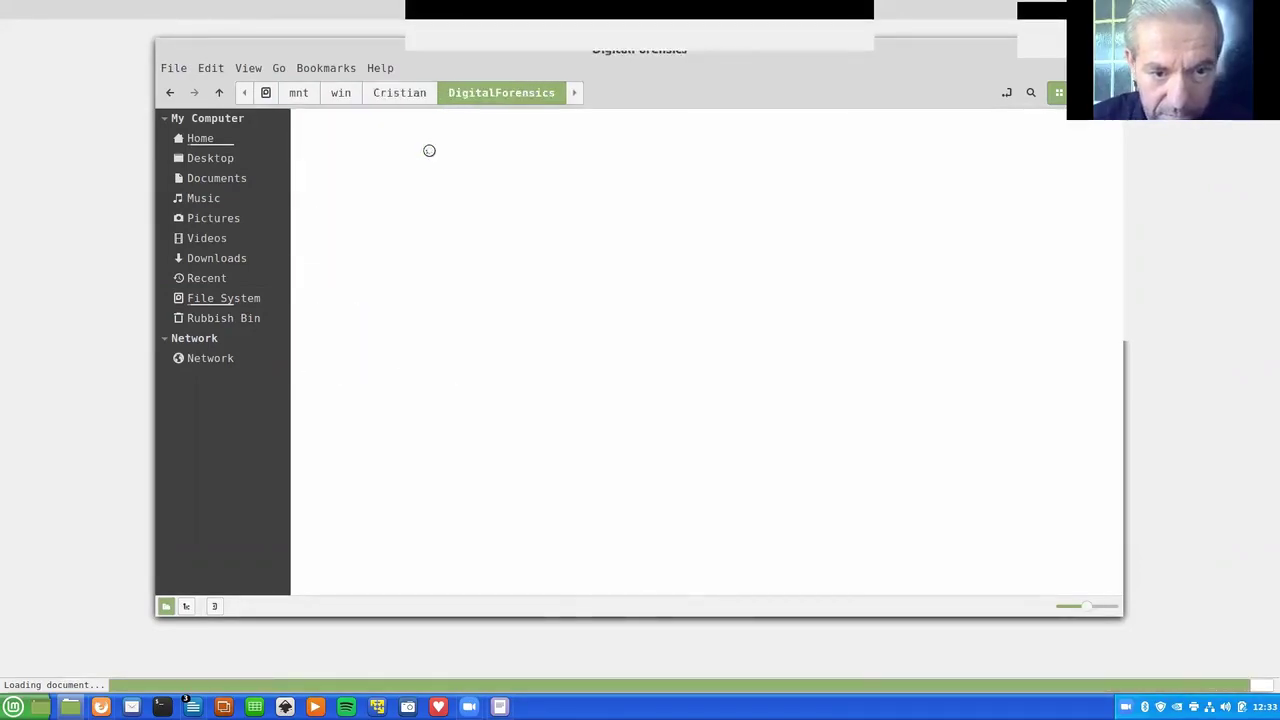
Step: Look inside GSESecurityWorkingGroup, return to DigitalForensics, and open the Demos folder
left_click(518, 150)
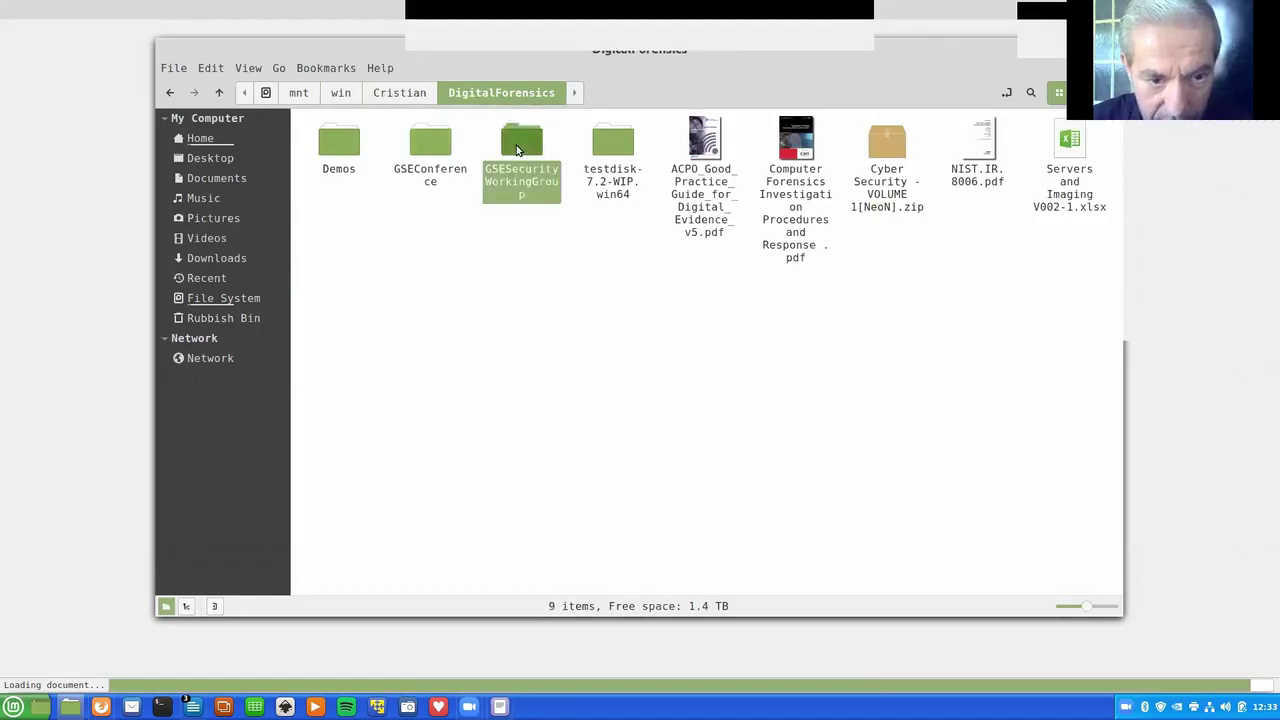
double_click(518, 150)
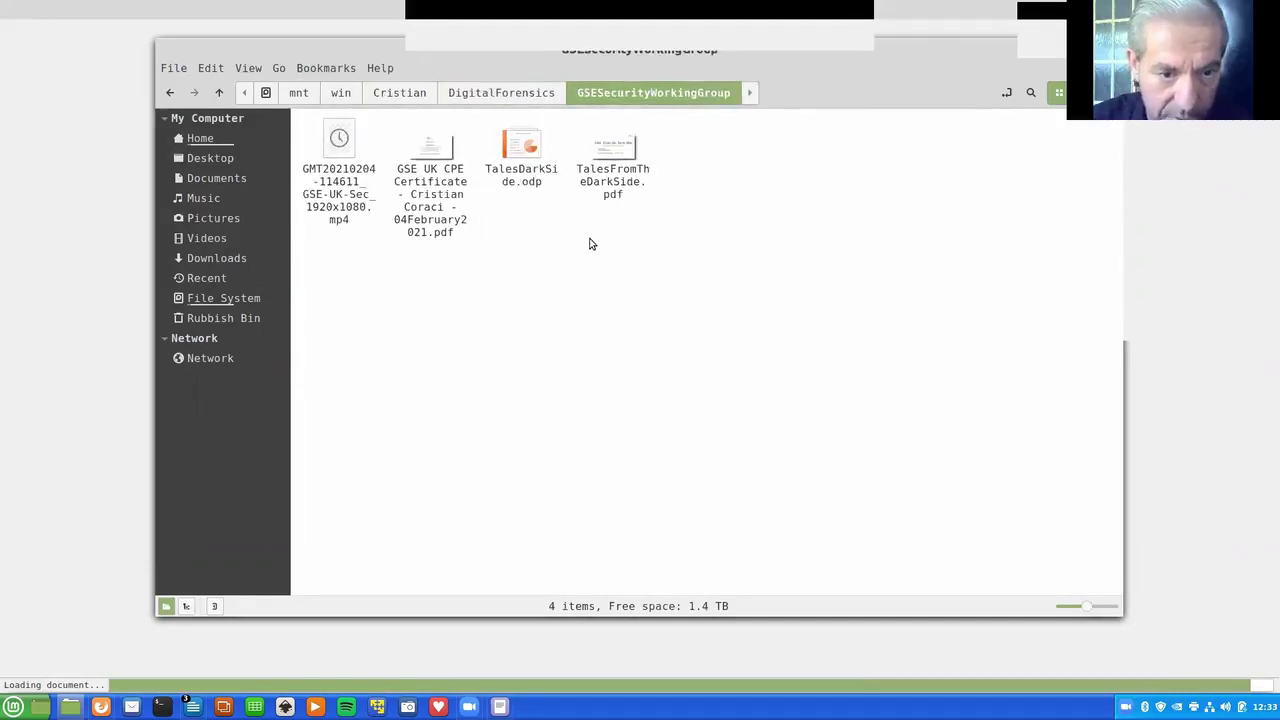
left_click(221, 93)
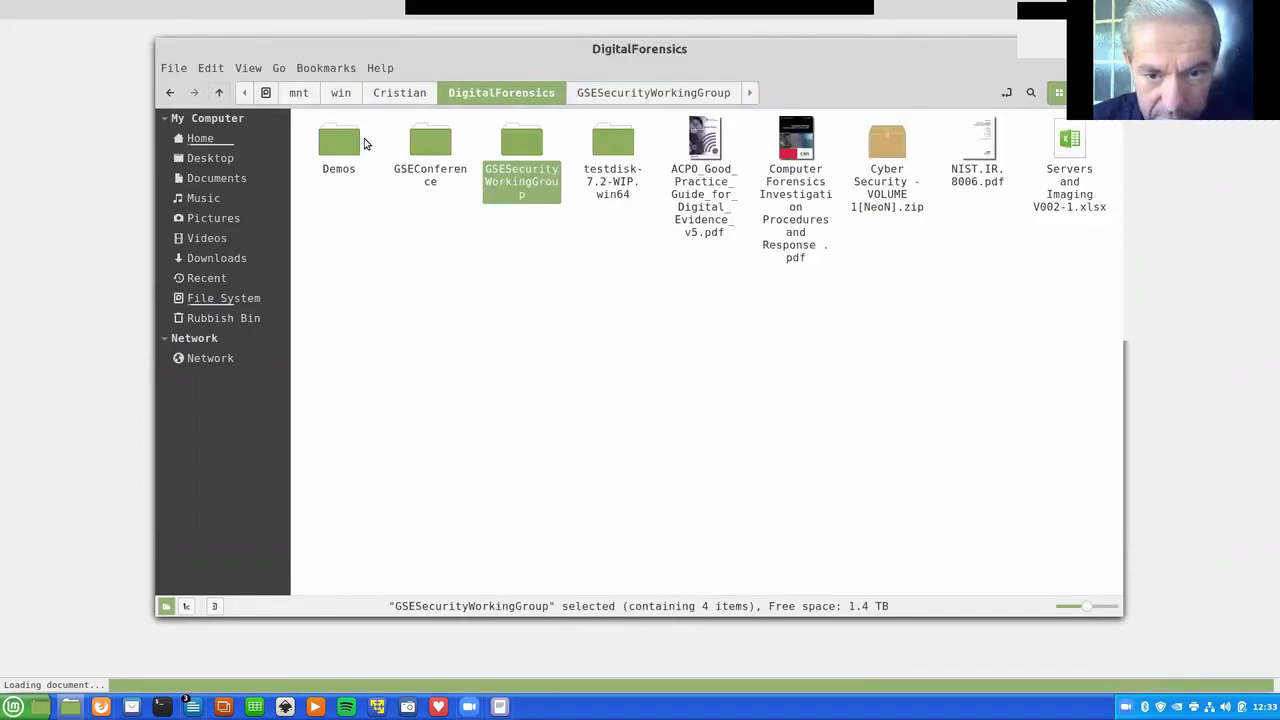
left_click(364, 138)
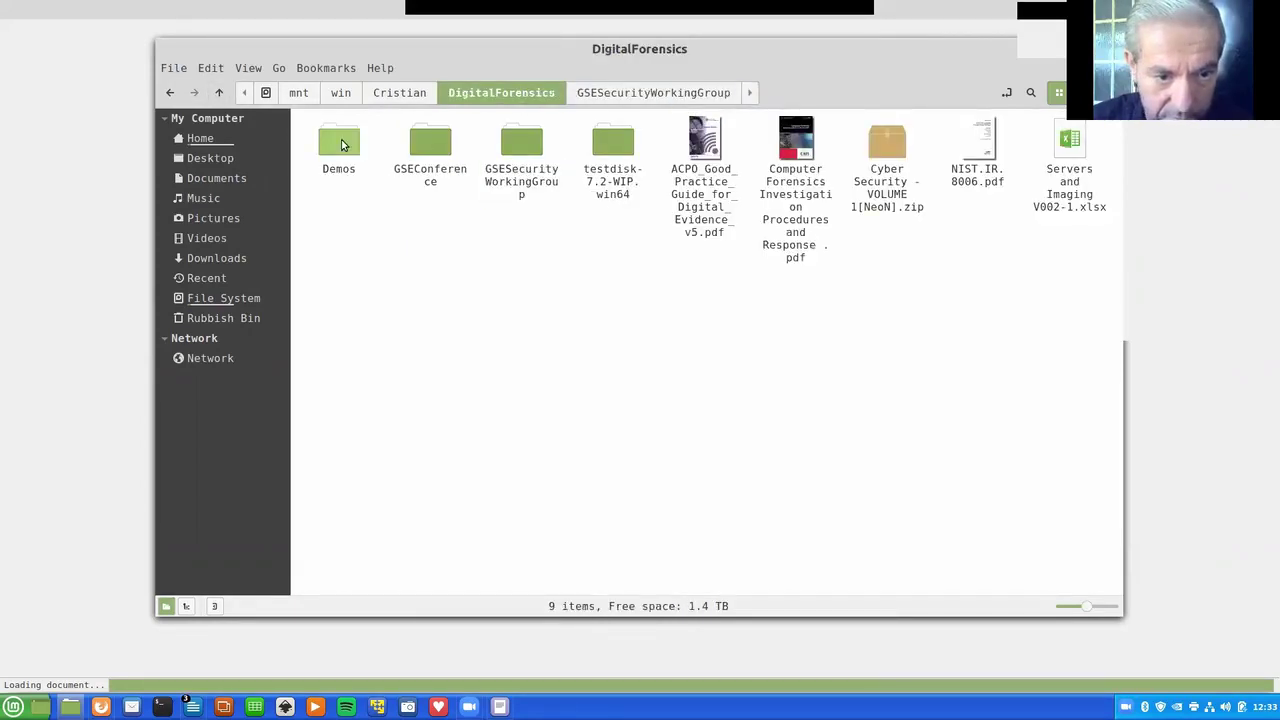
double_click(341, 145)
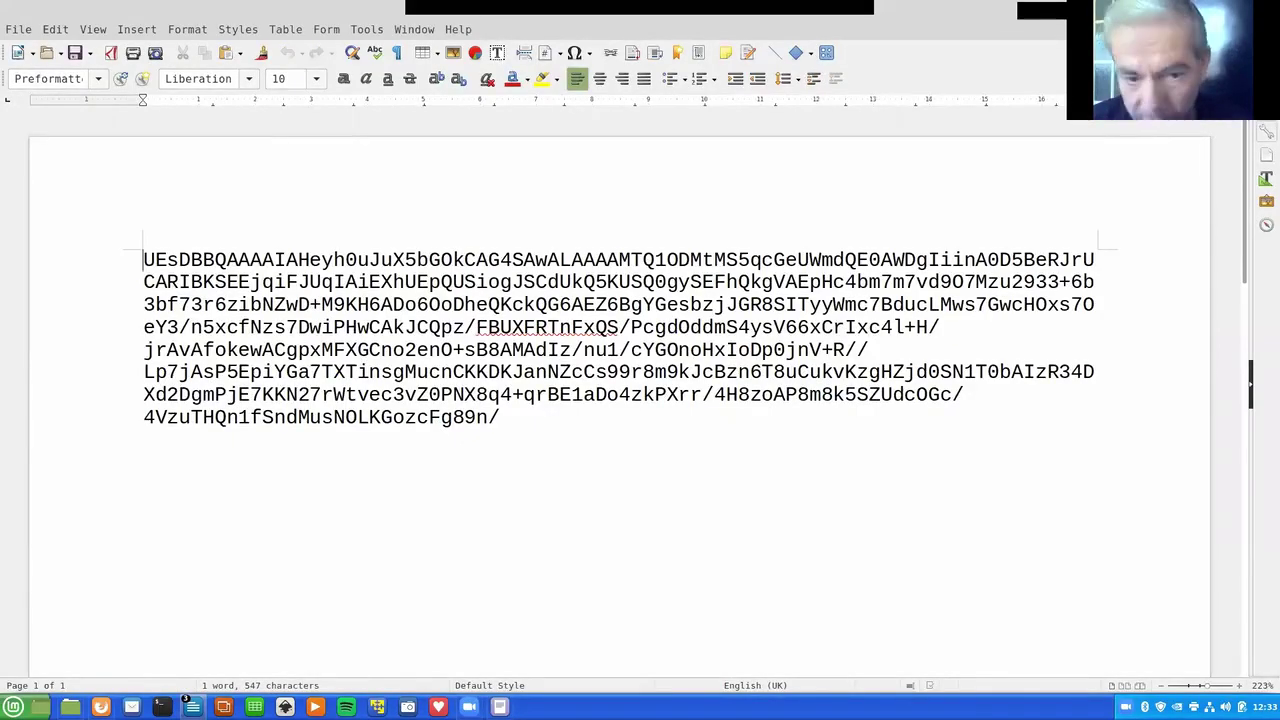
Step: Open PartyAddress.eml from the Base64 folder, choosing Display rather than running it
left_click(72, 707)
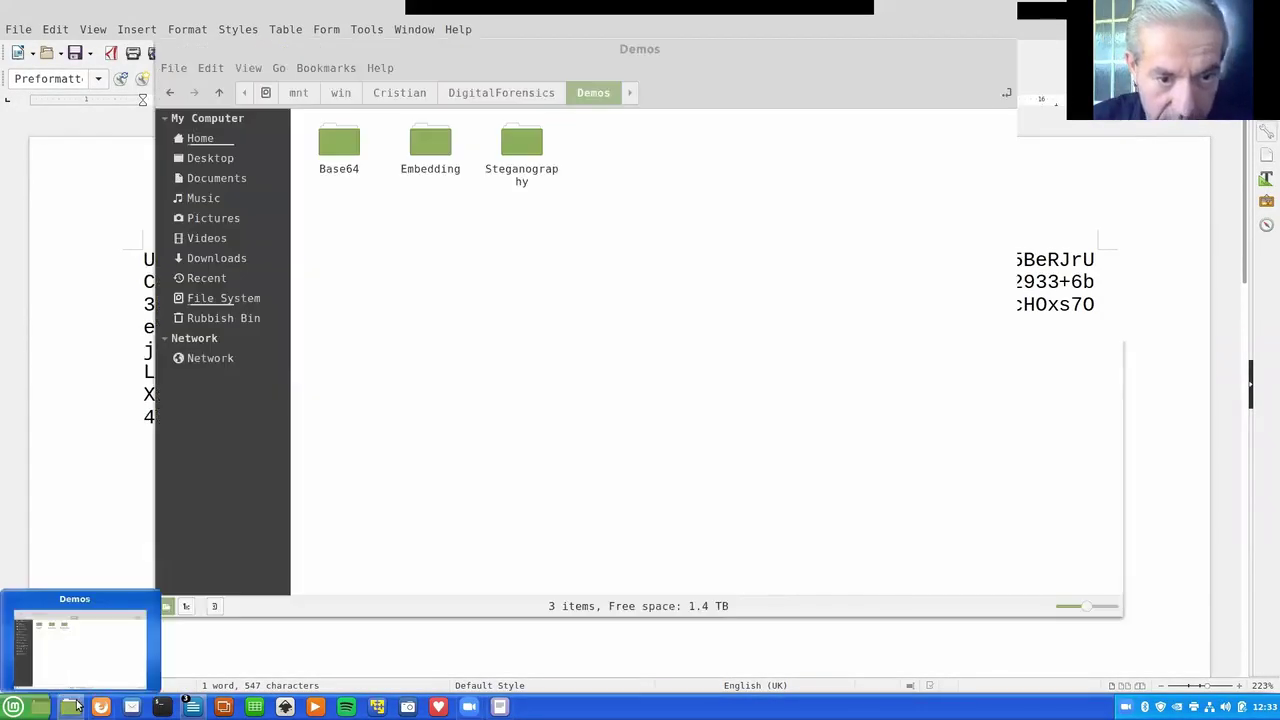
double_click(339, 143)
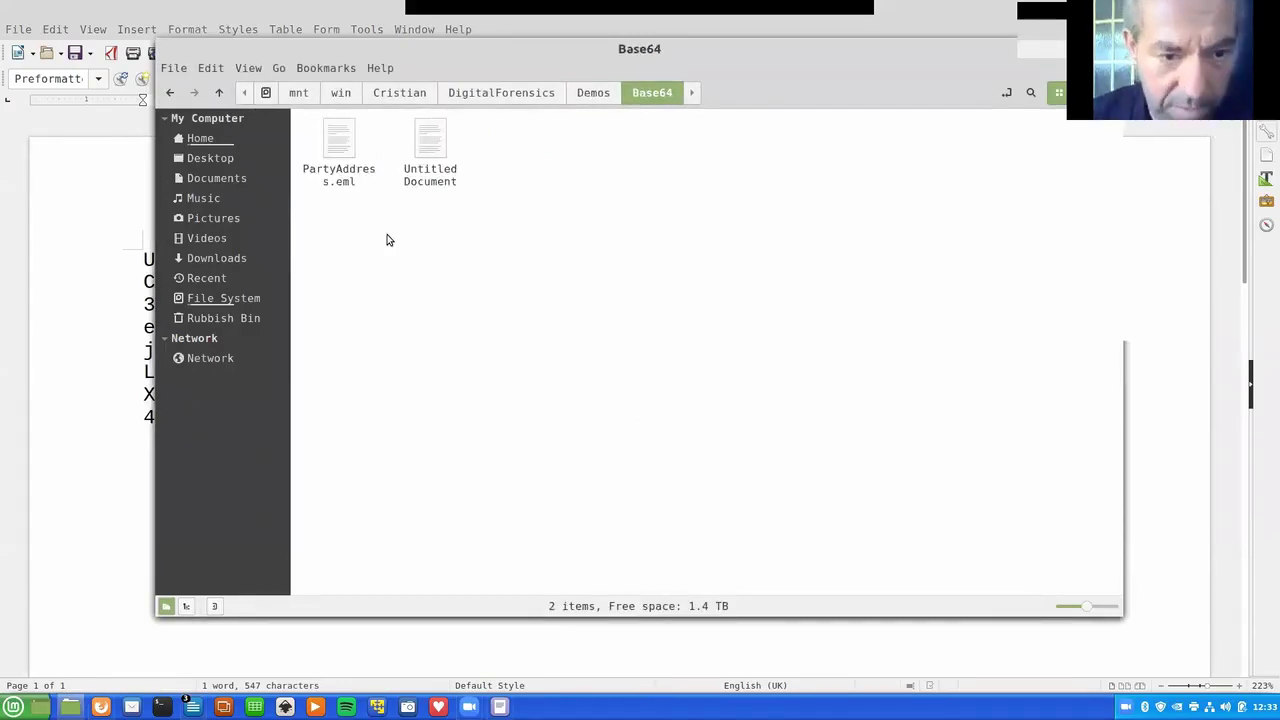
left_click(337, 160)
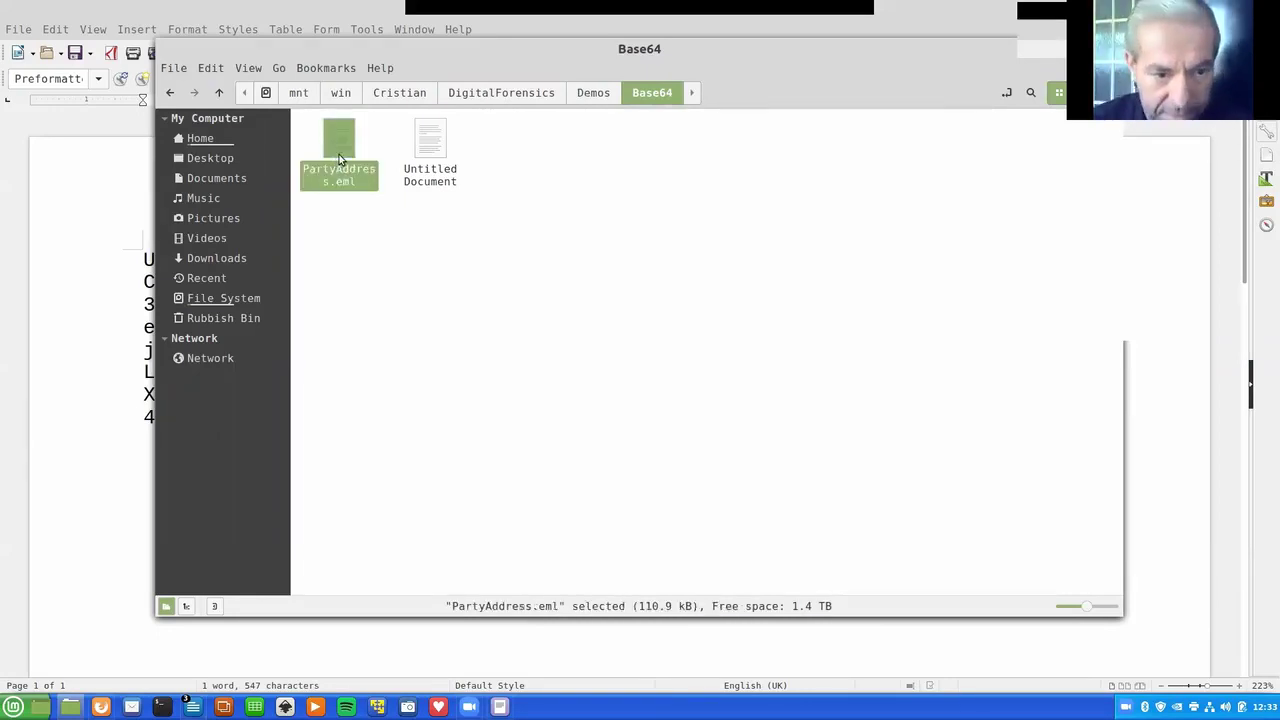
right_click(339, 154)
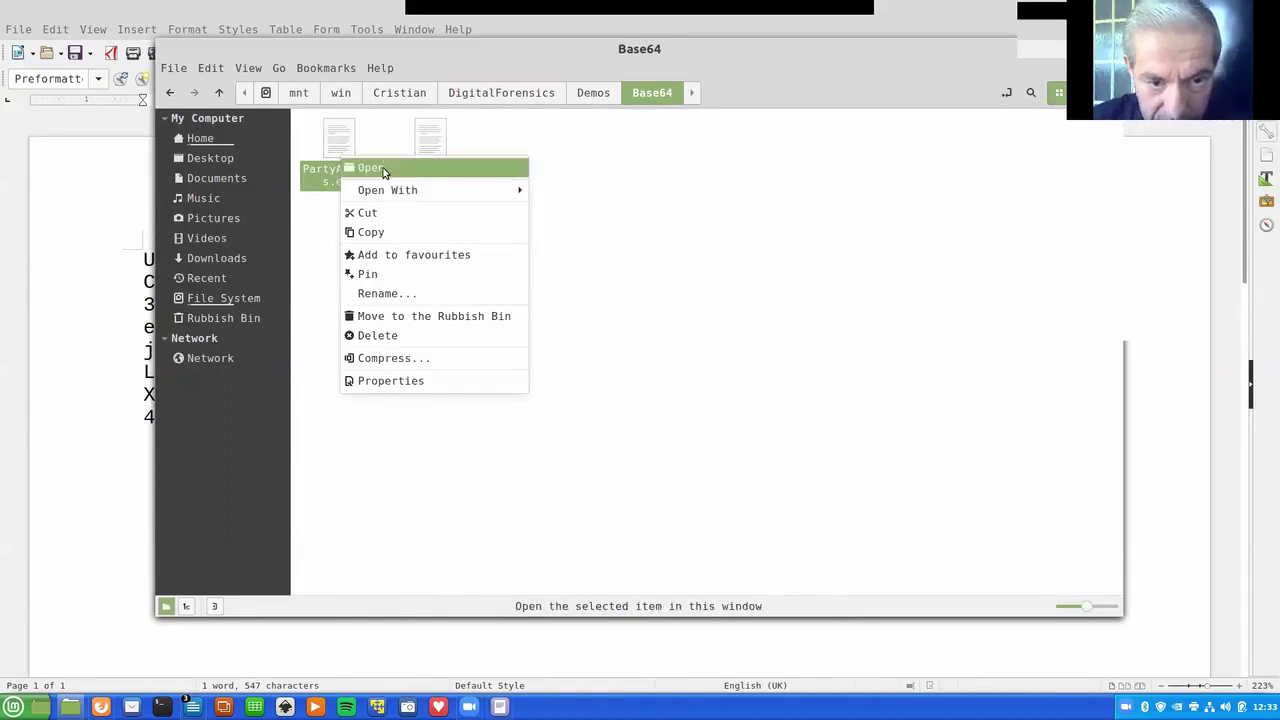
left_click(383, 170)
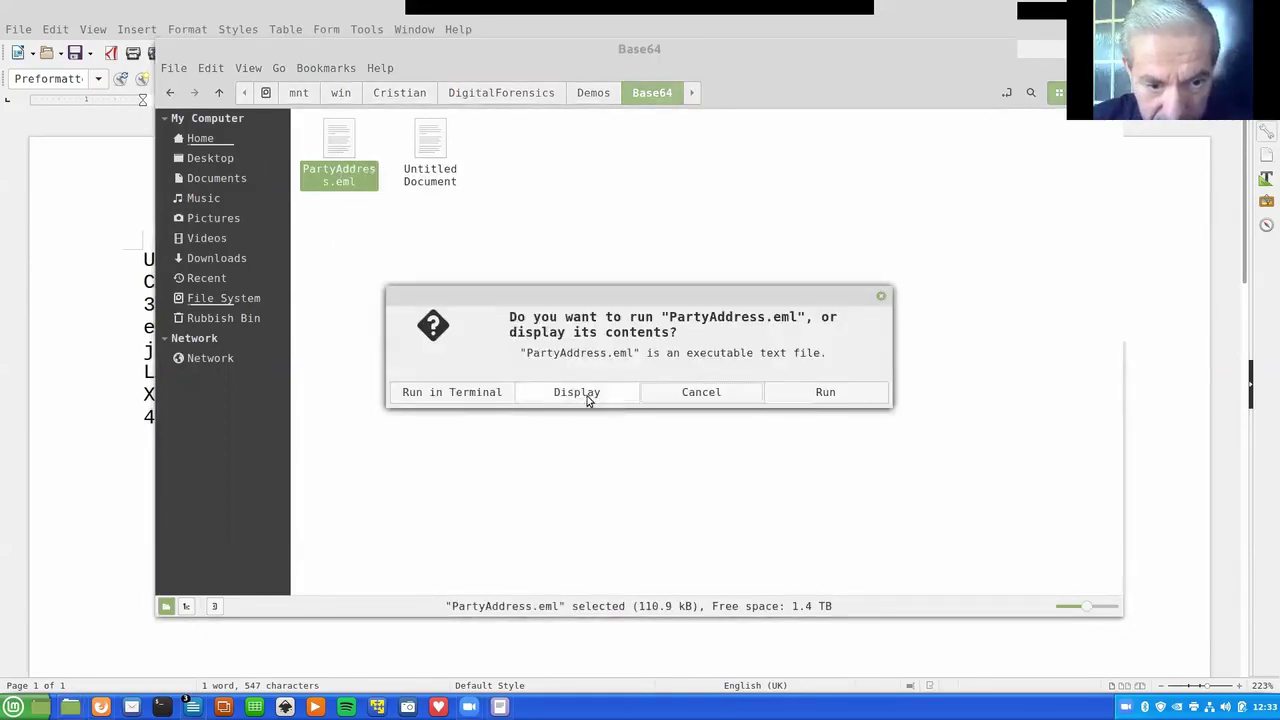
left_click(580, 393)
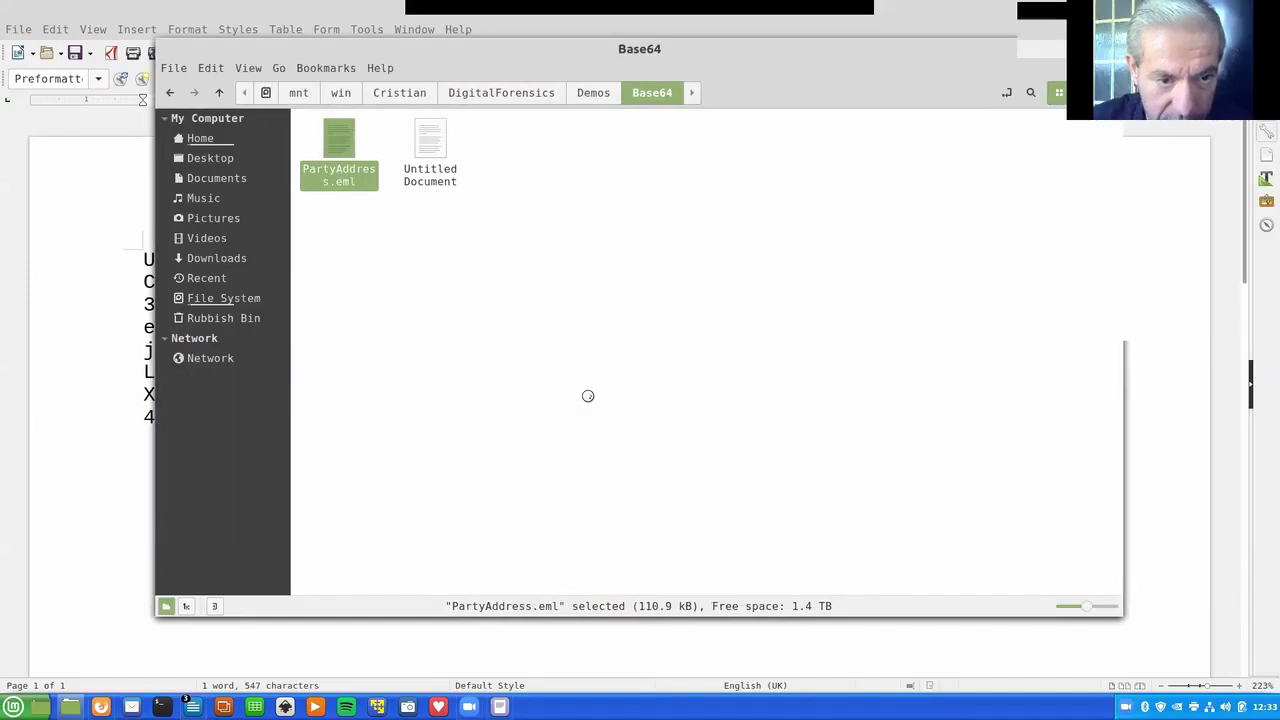
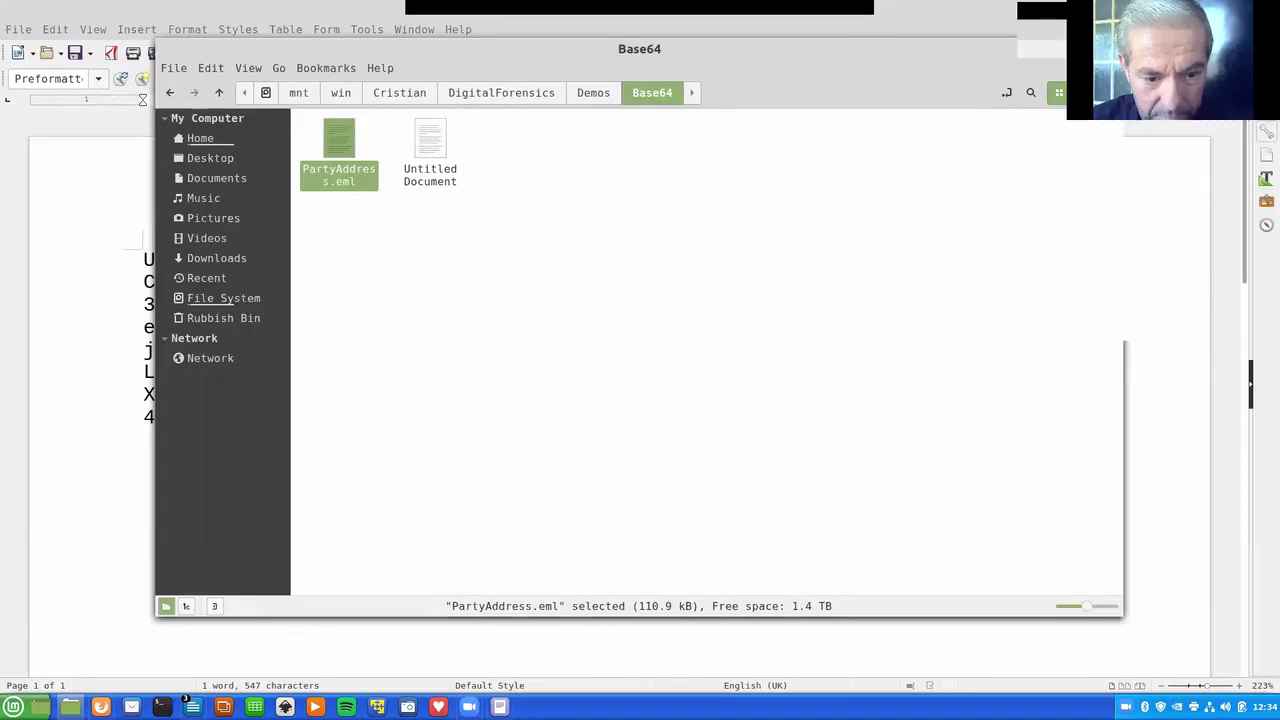
Step: Open PartyAddress.eml from the Base64 folder with LibreOffice Writer via Open With
right_click(500, 707)
left_click(340, 155)
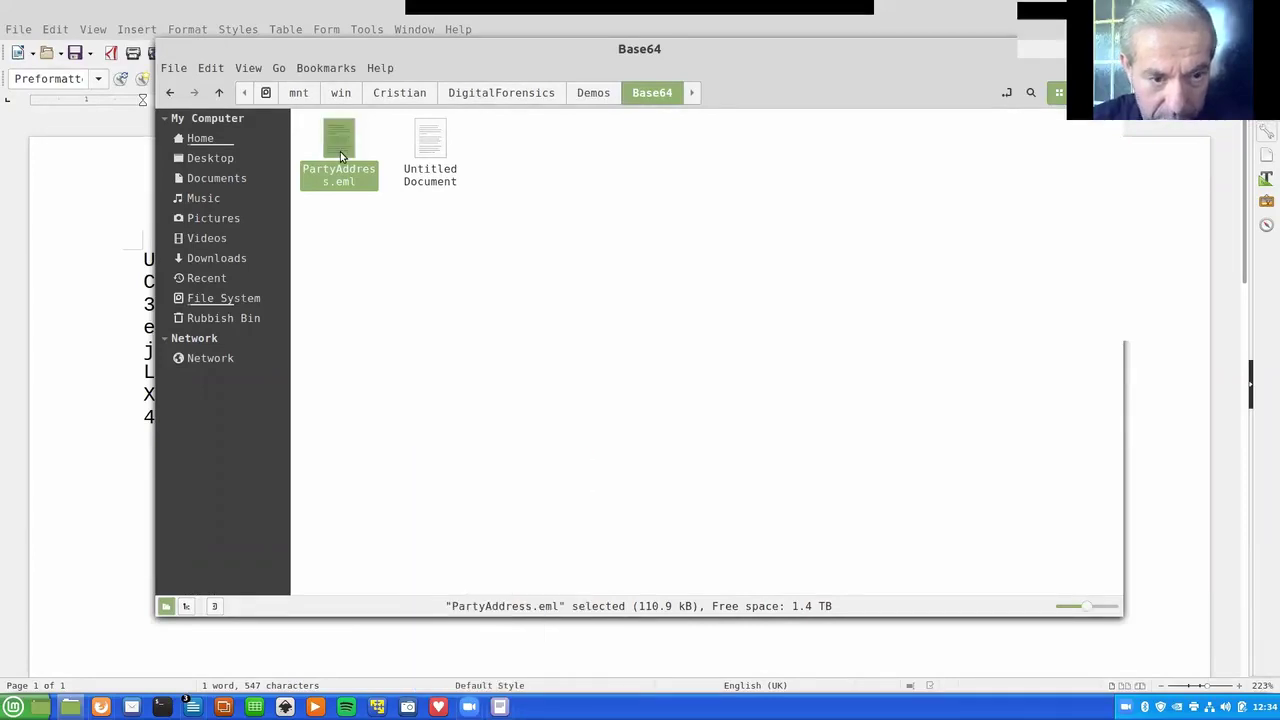
right_click(340, 155)
mouse_move(394, 192)
left_click(610, 208)
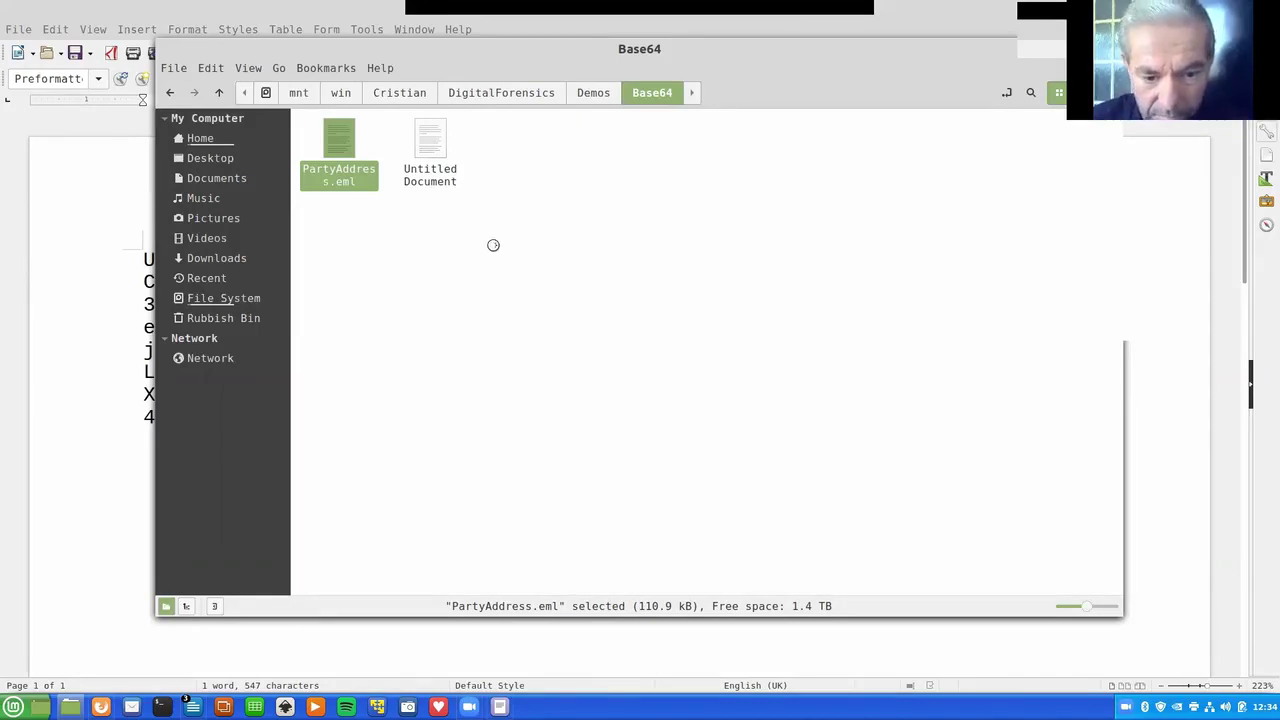
right_click(354, 181)
mouse_move(477, 213)
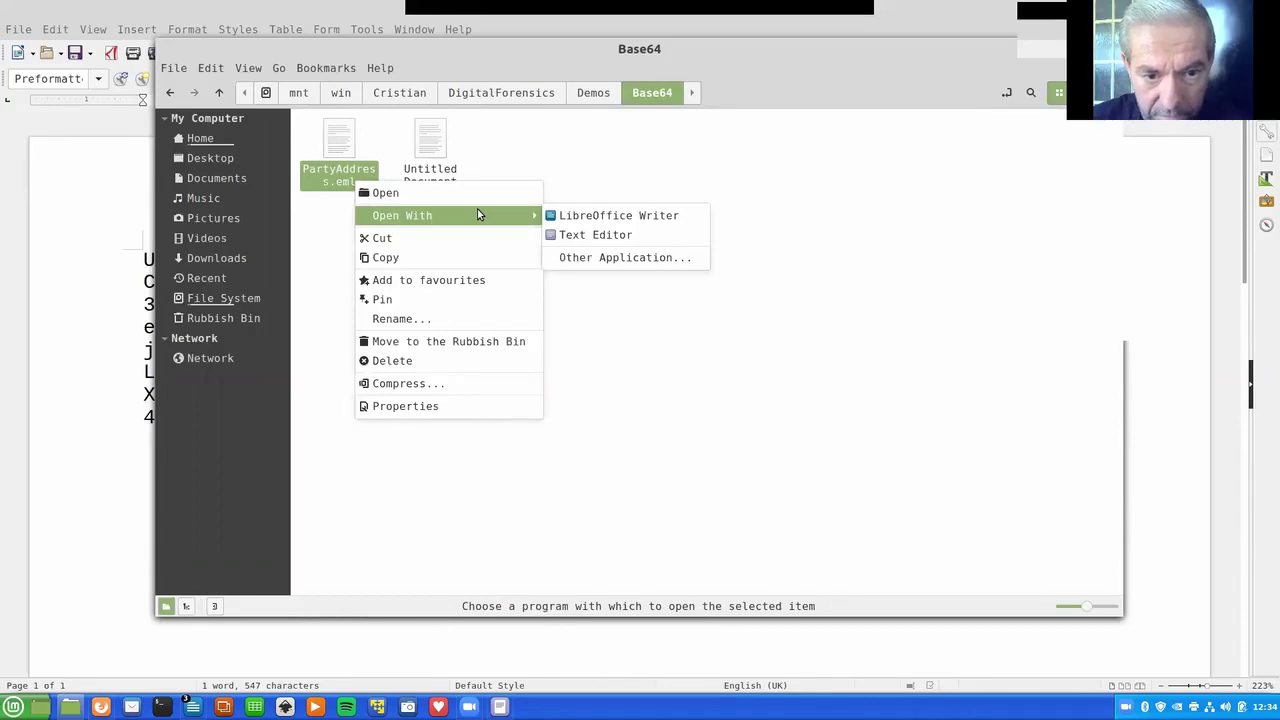
left_click(576, 216)
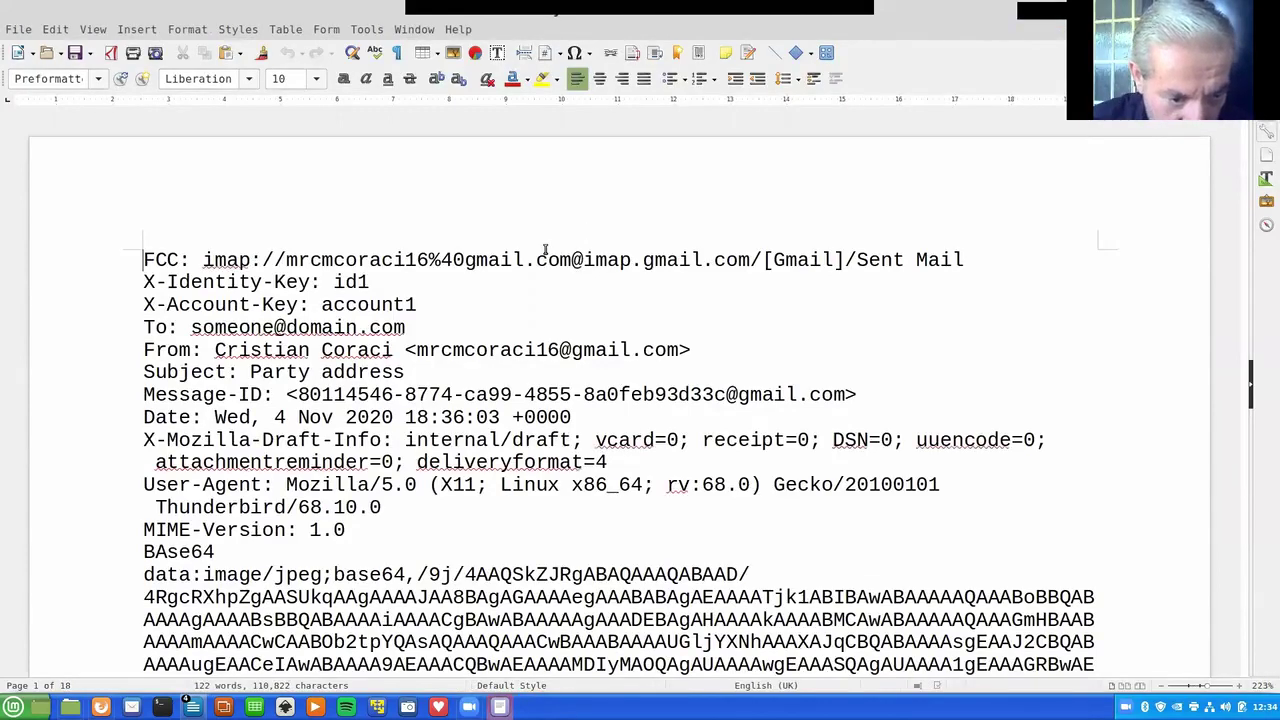
Step: Select the base64 image block from data:image/jpeg through its last line and delete it
scroll(523, 320, "down", 4)
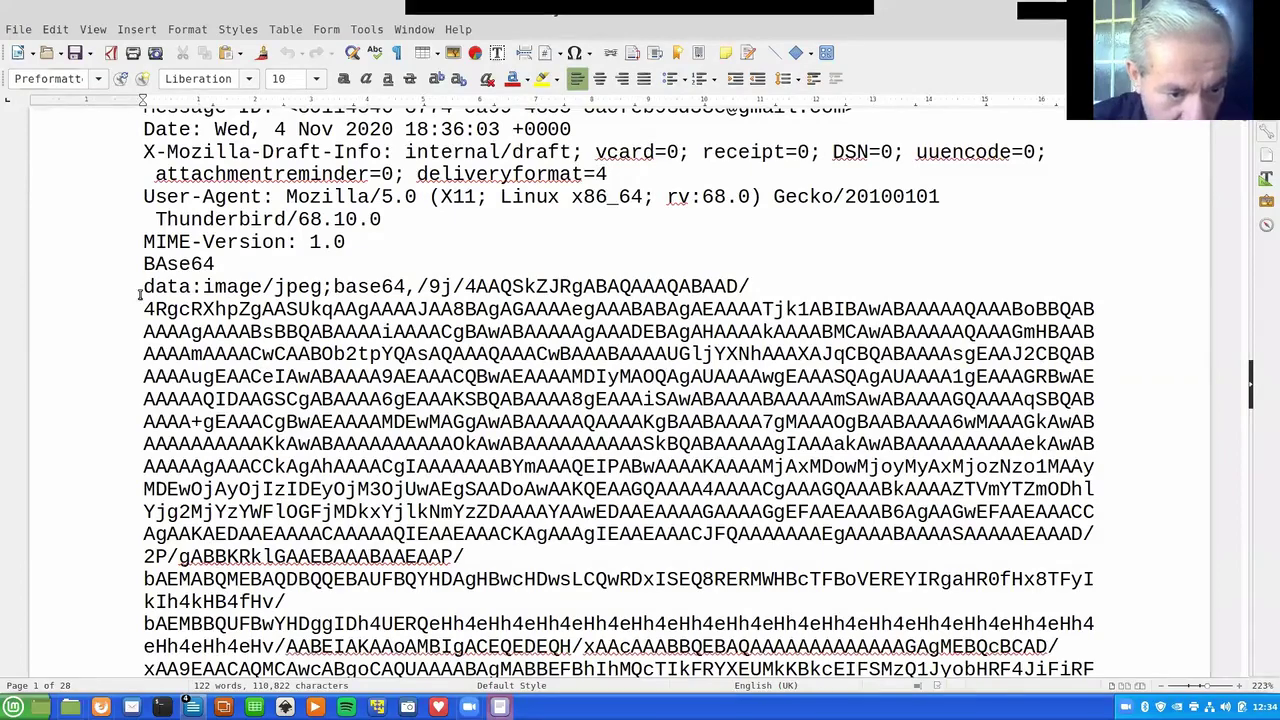
triple_click(479, 586)
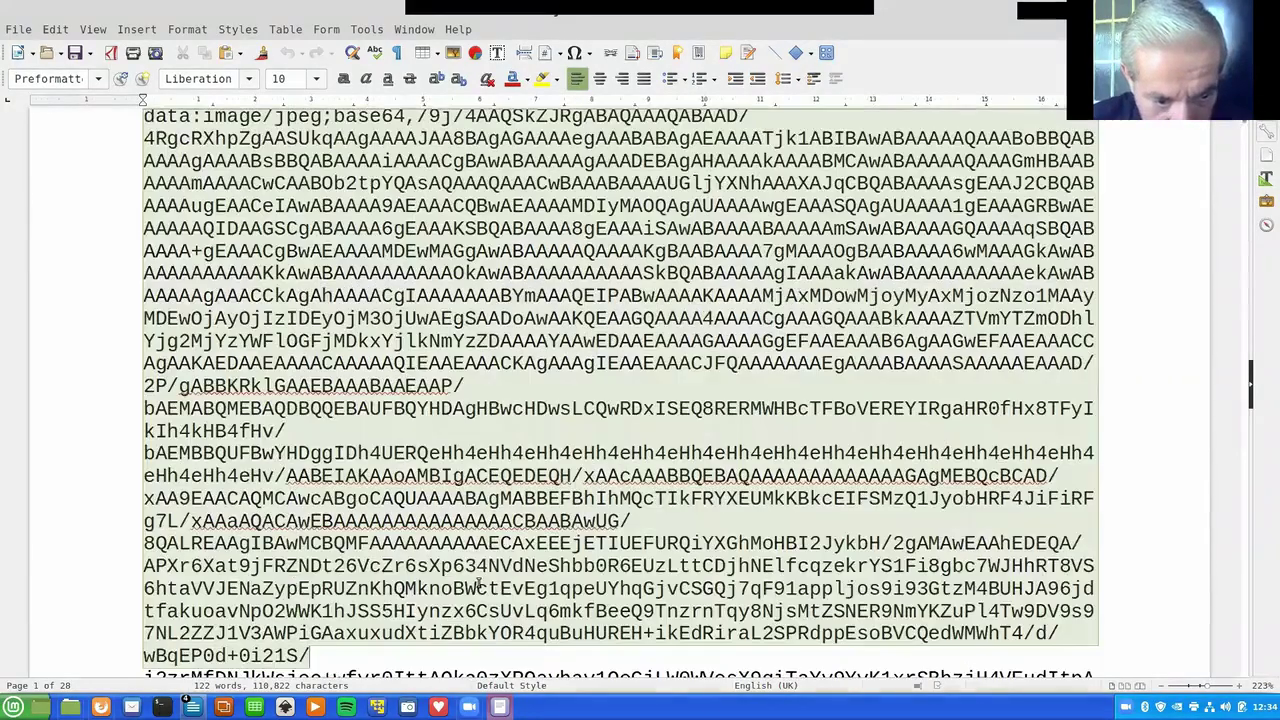
key("ctrl+shift+Down")
left_click_drag(670, 614, 143, 496)
key("ctrl+shift+End")
scroll(674, 323, "up", 5)
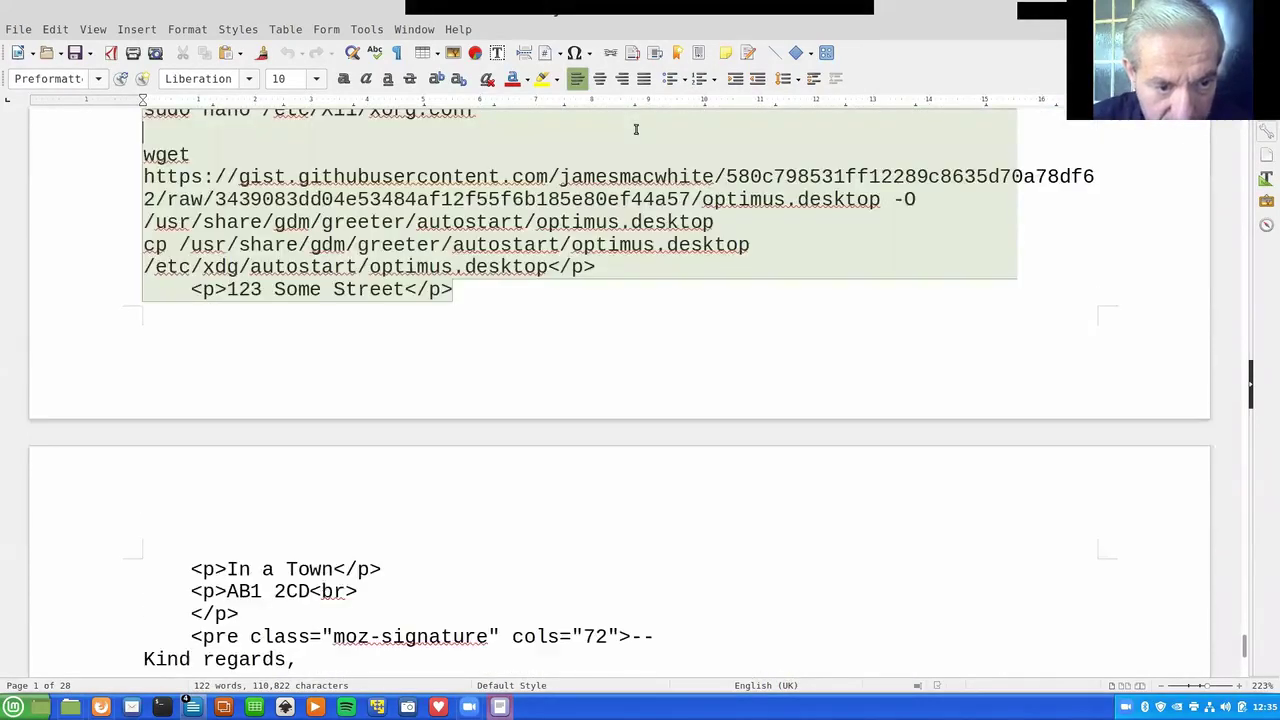
left_click(635, 130)
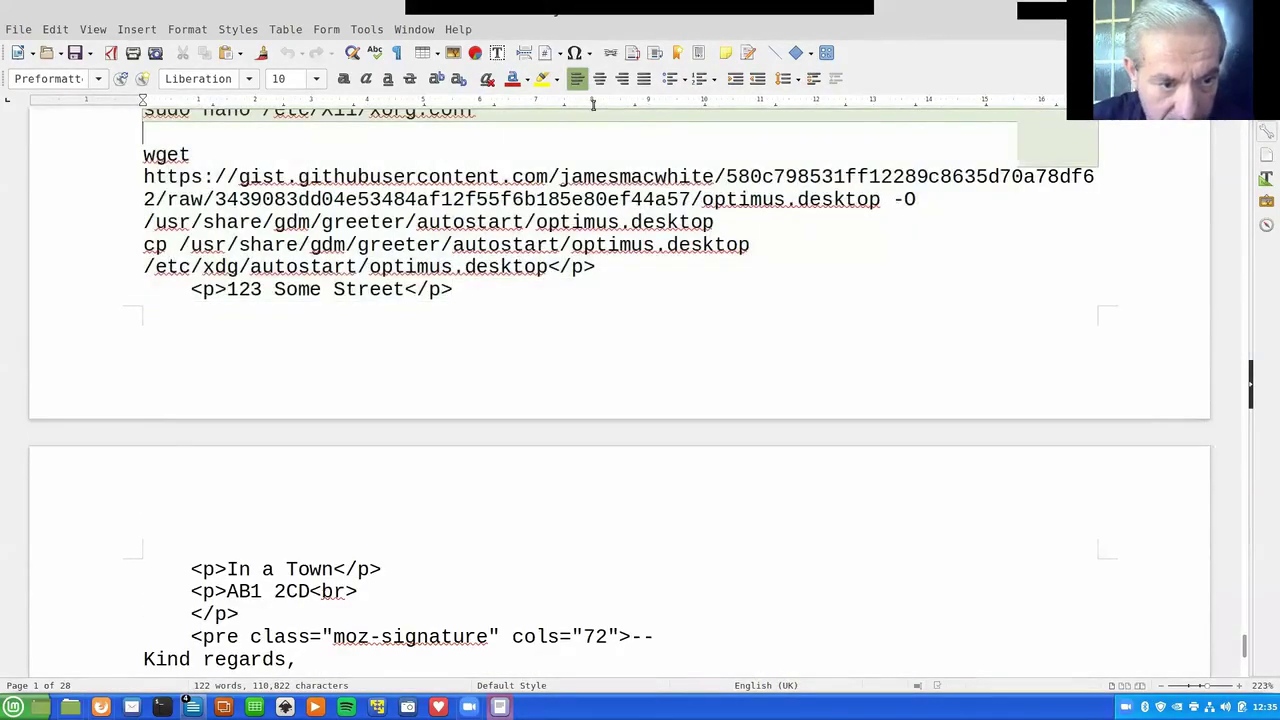
scroll(593, 104, "up", 7)
scroll(593, 104, "up", 4)
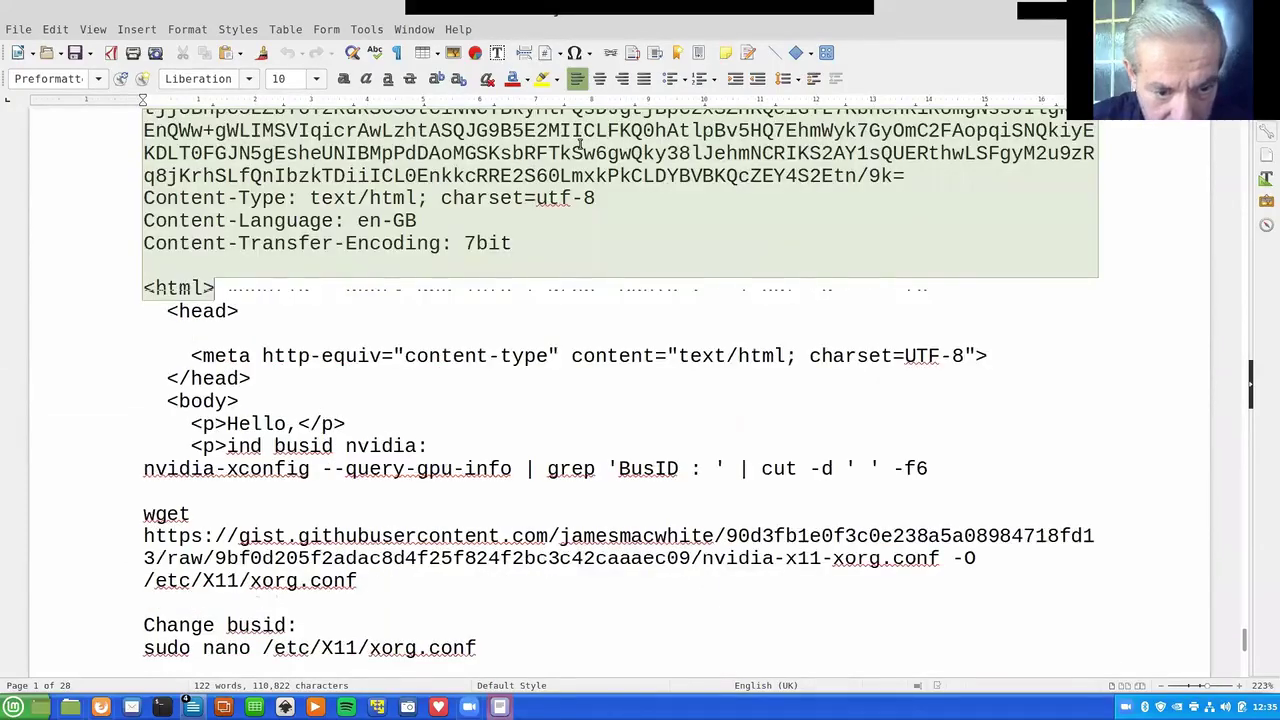
scroll(546, 450, "up", 4)
left_click_drag(546, 450, 909, 376)
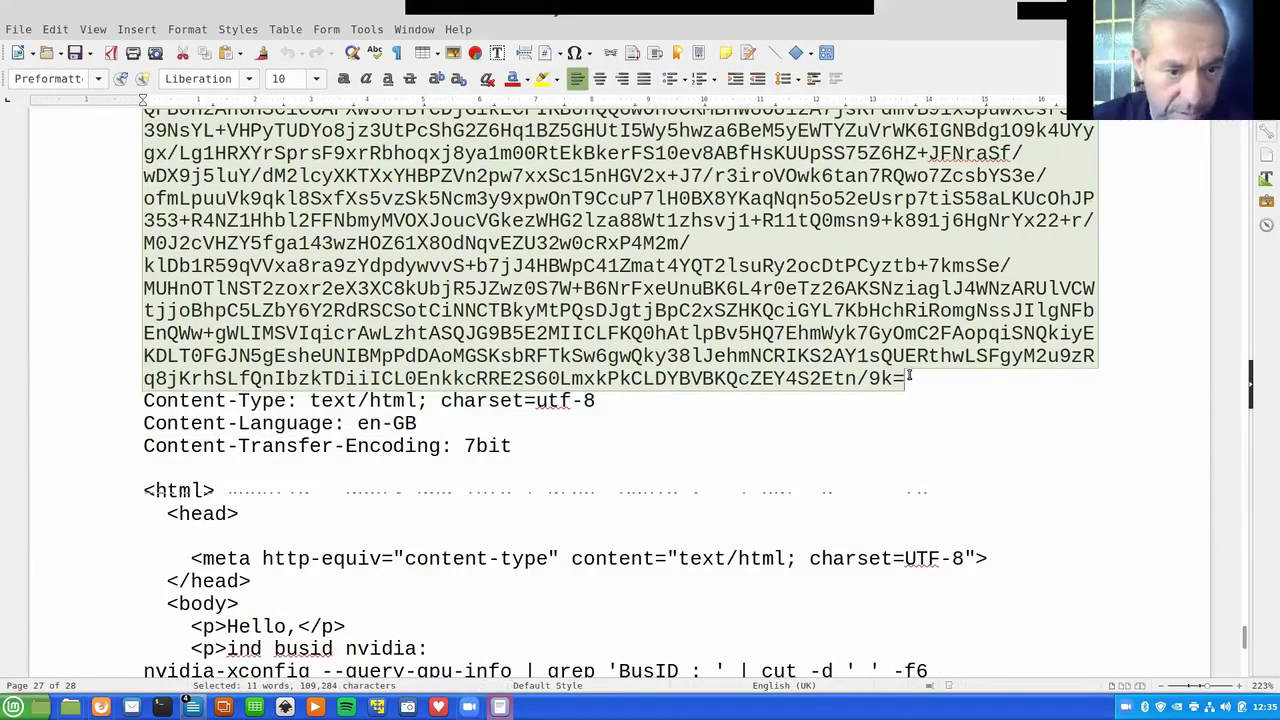
key("Delete")
Step: Type 'Part 1:' below BAse64 and copy the base64 paragraph from Part1.odt
type("Part")
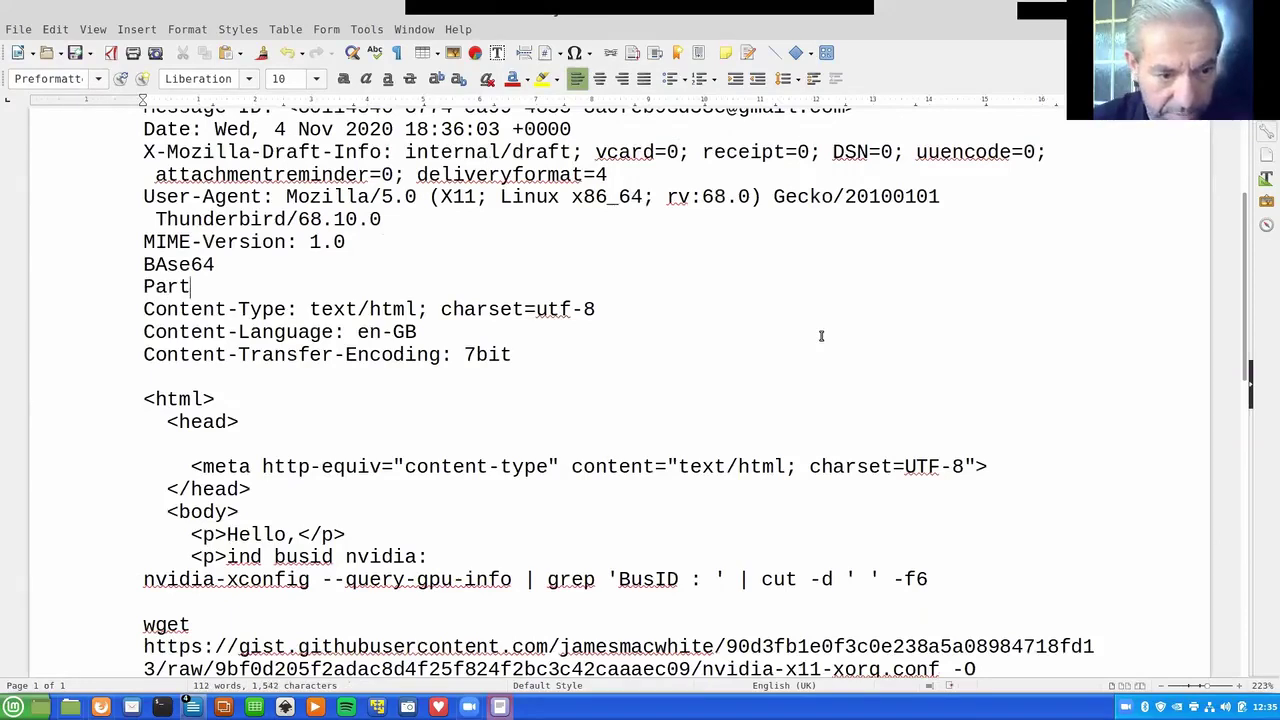
type(" 1")
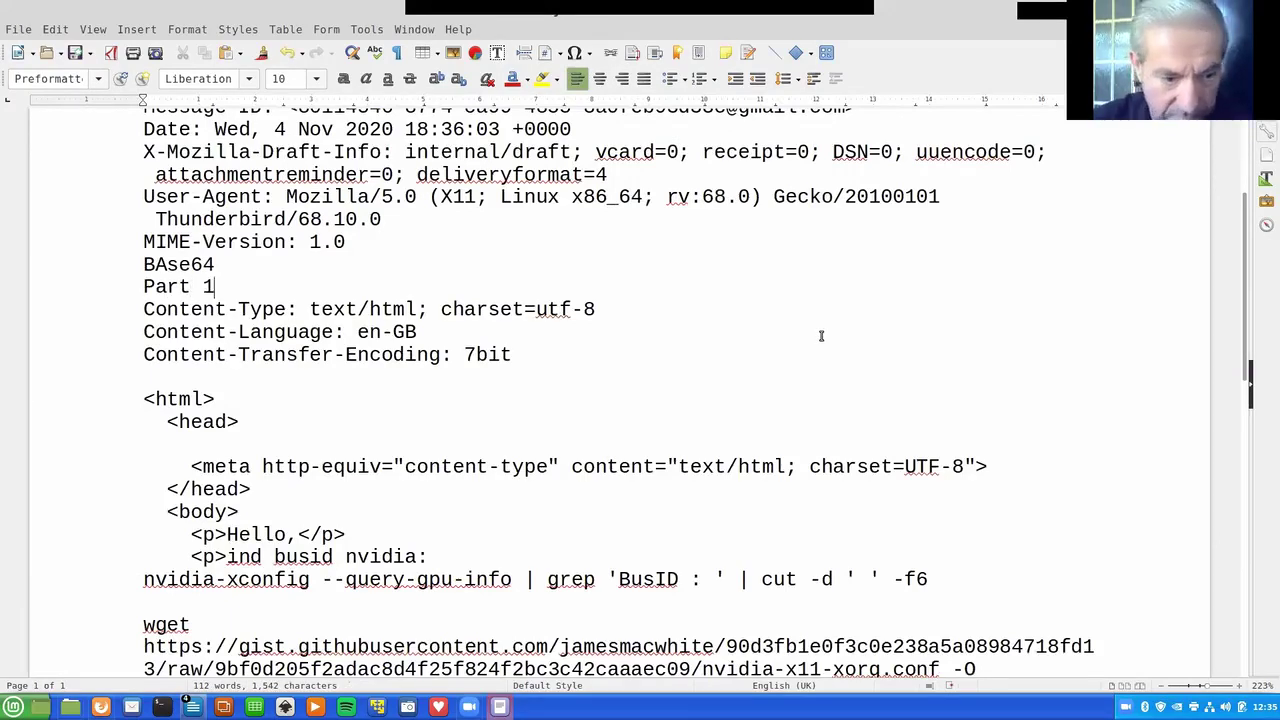
type(":")
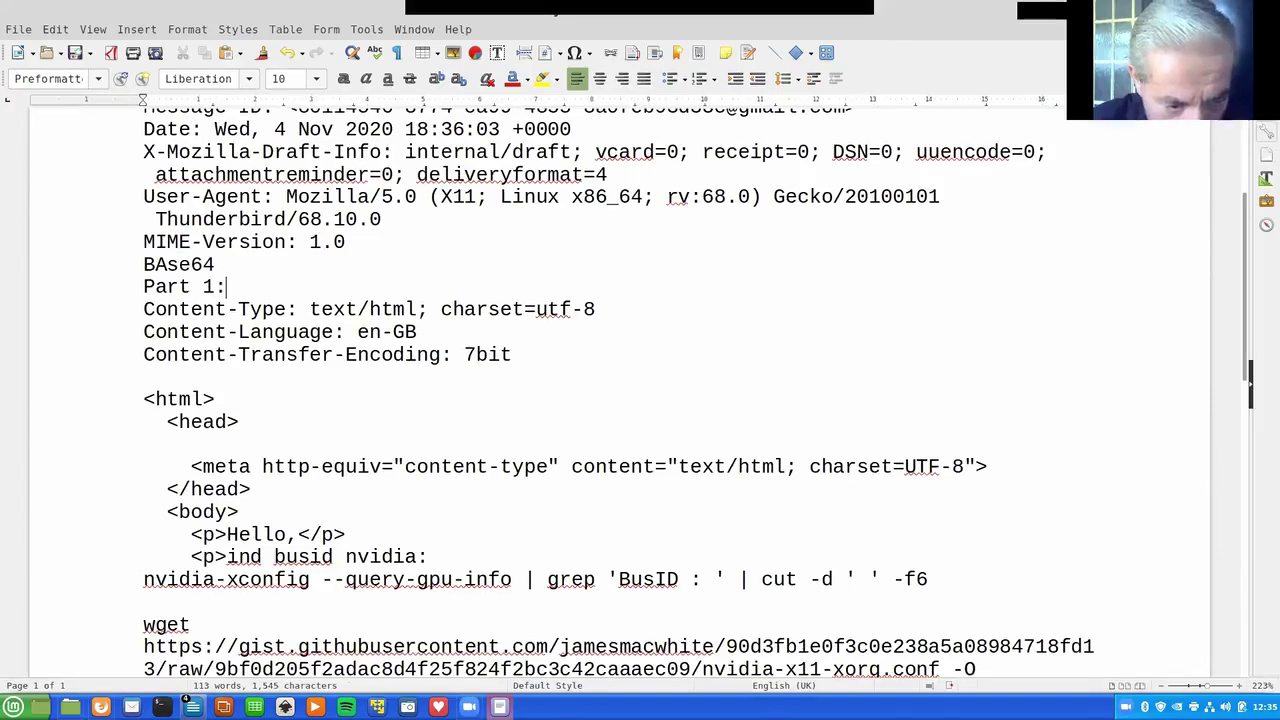
mouse_move(192, 707)
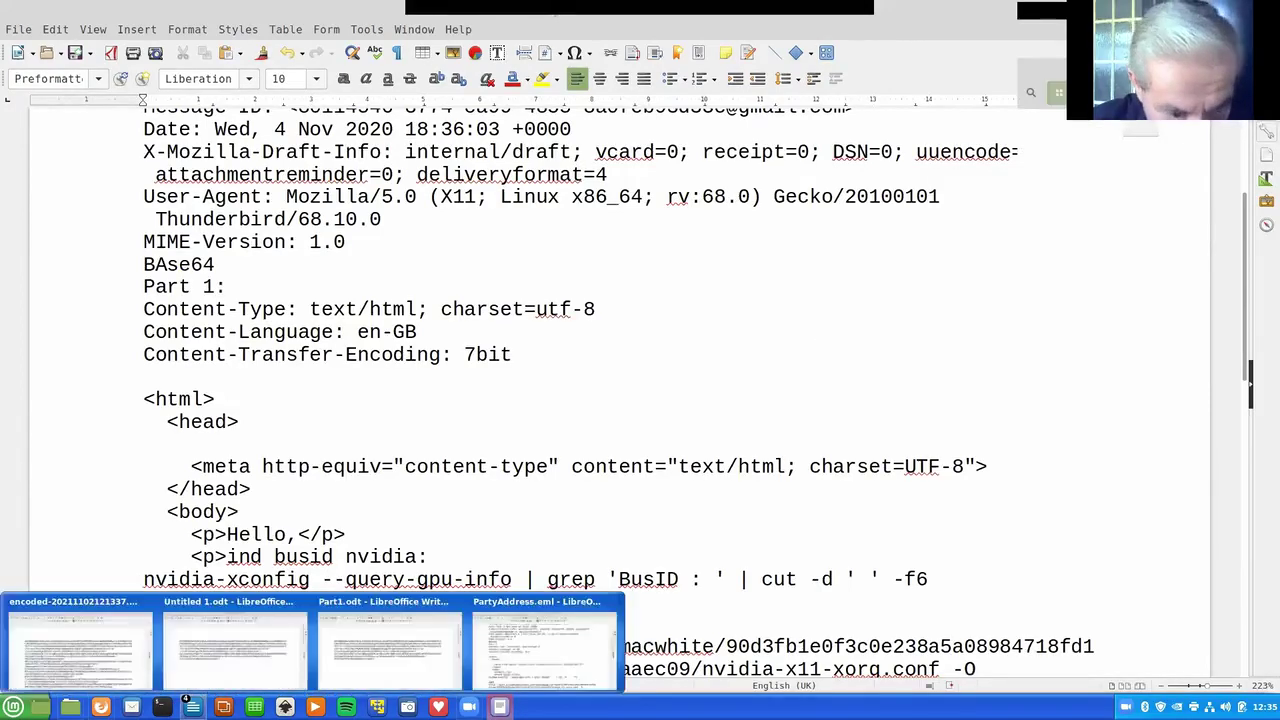
left_click(70, 707)
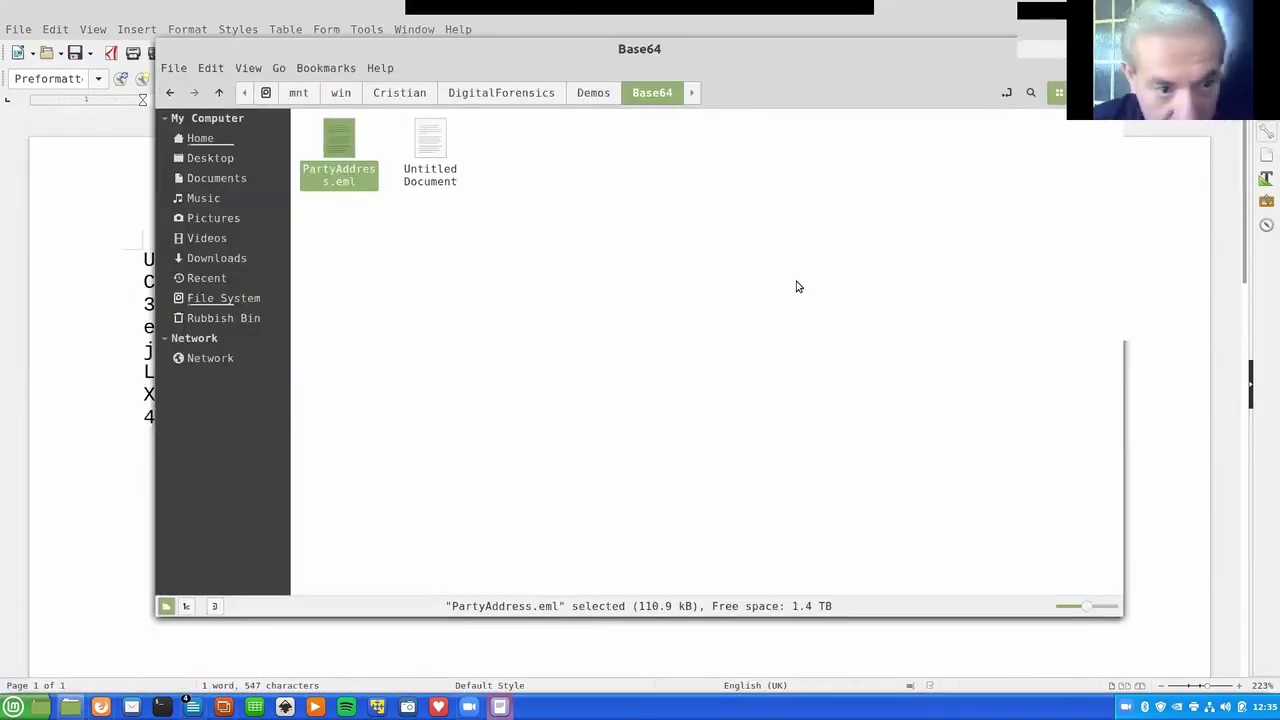
left_click(81, 354)
triple_click(145, 260)
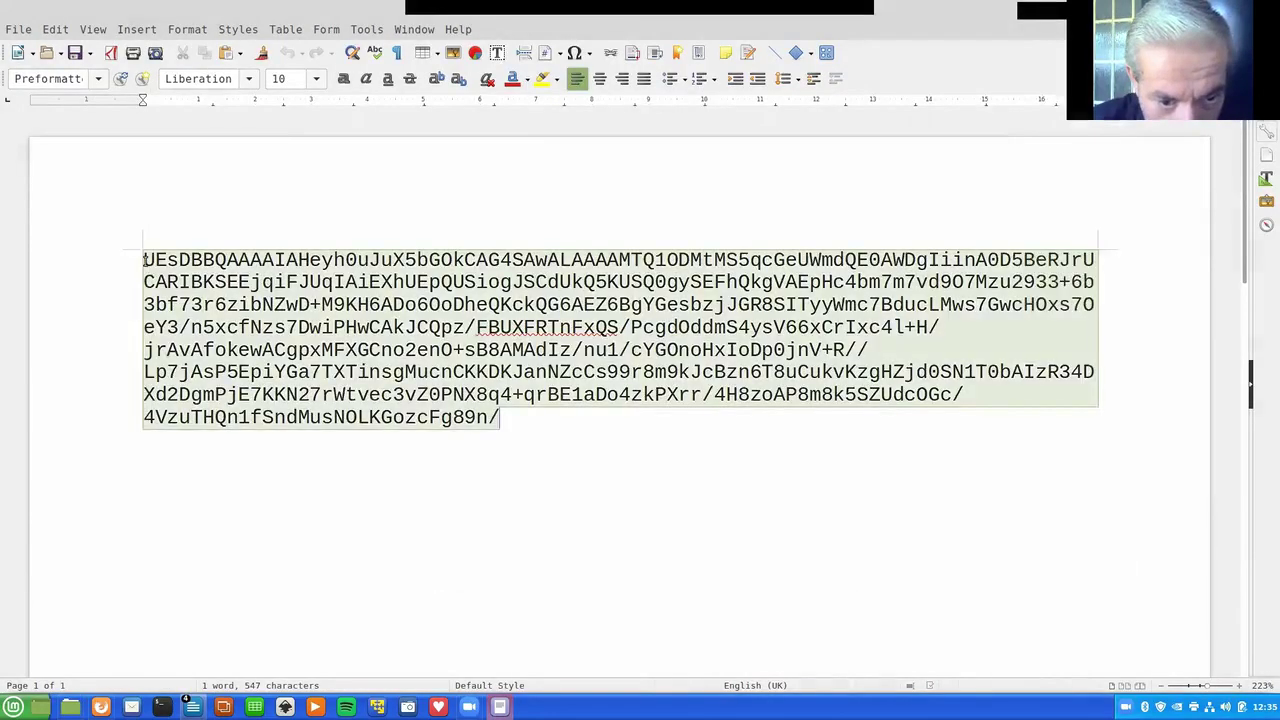
right_click(522, 425)
left_click(522, 425)
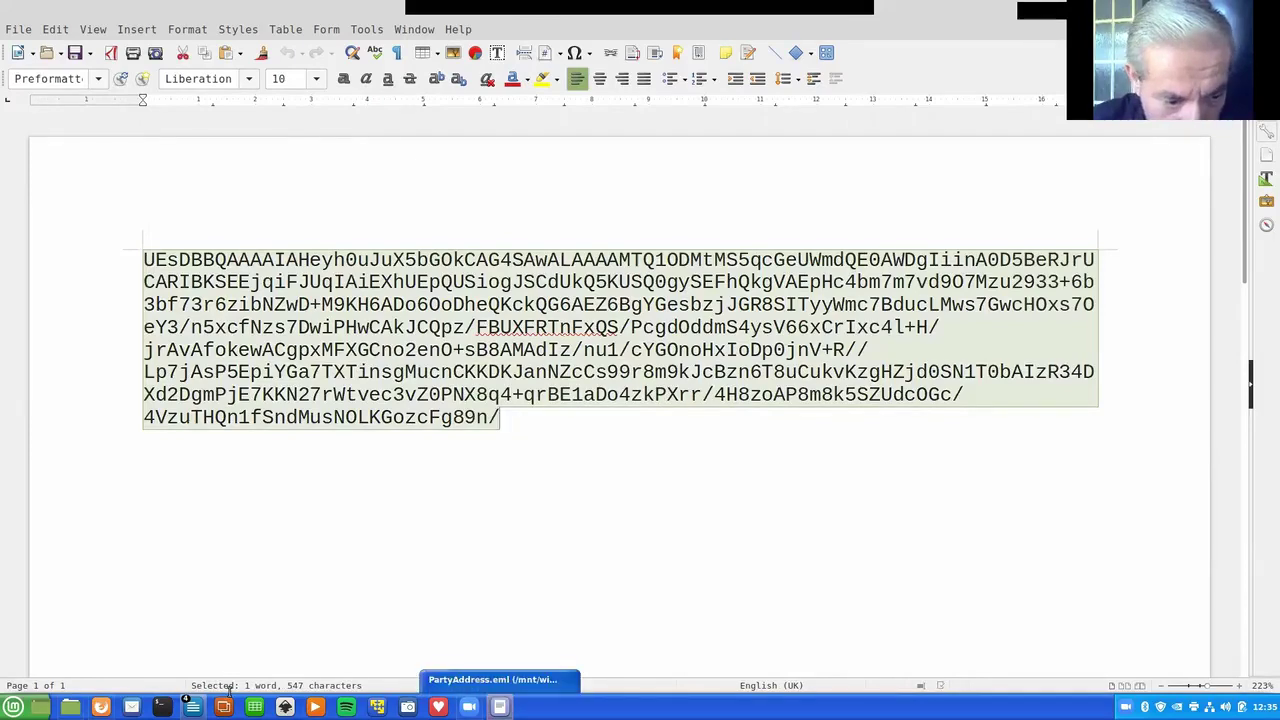
Step: Paste the copied base64 text after 'Part 1:' in PartyAddress.eml and remove the gap after Part
mouse_move(192, 707)
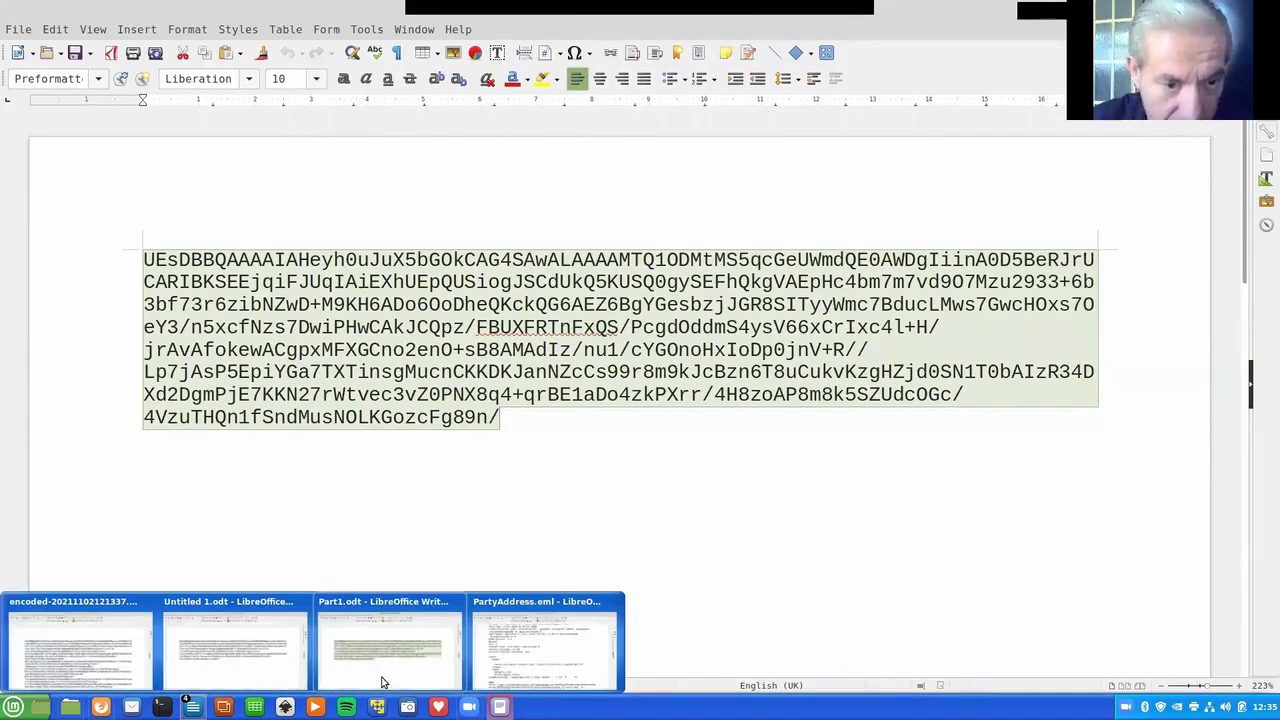
left_click(381, 680)
left_click(286, 284)
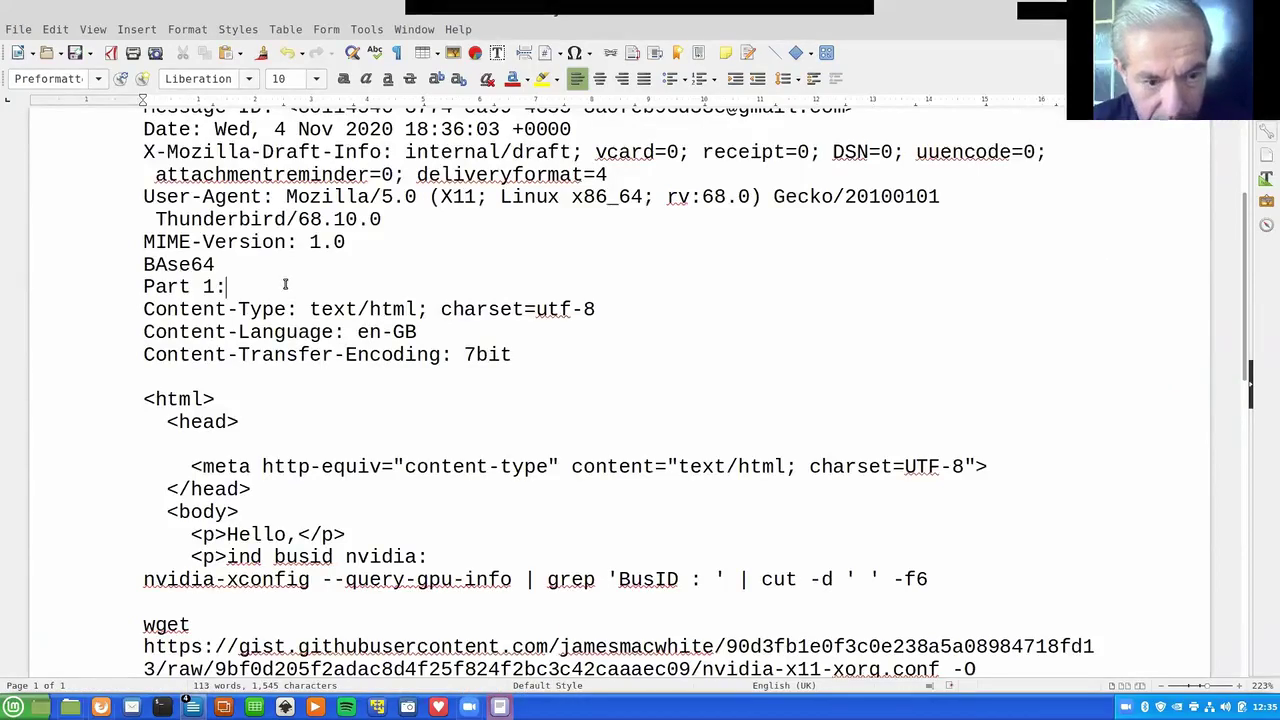
key("ctrl+v")
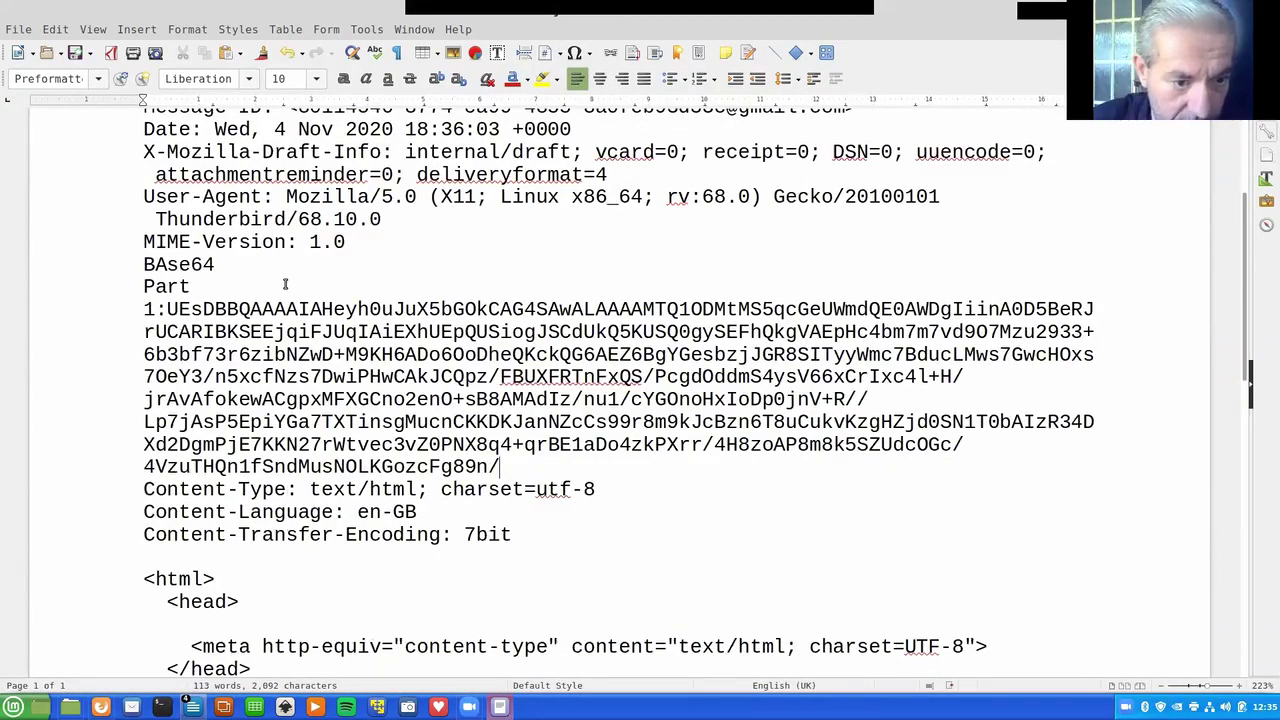
left_click(245, 282)
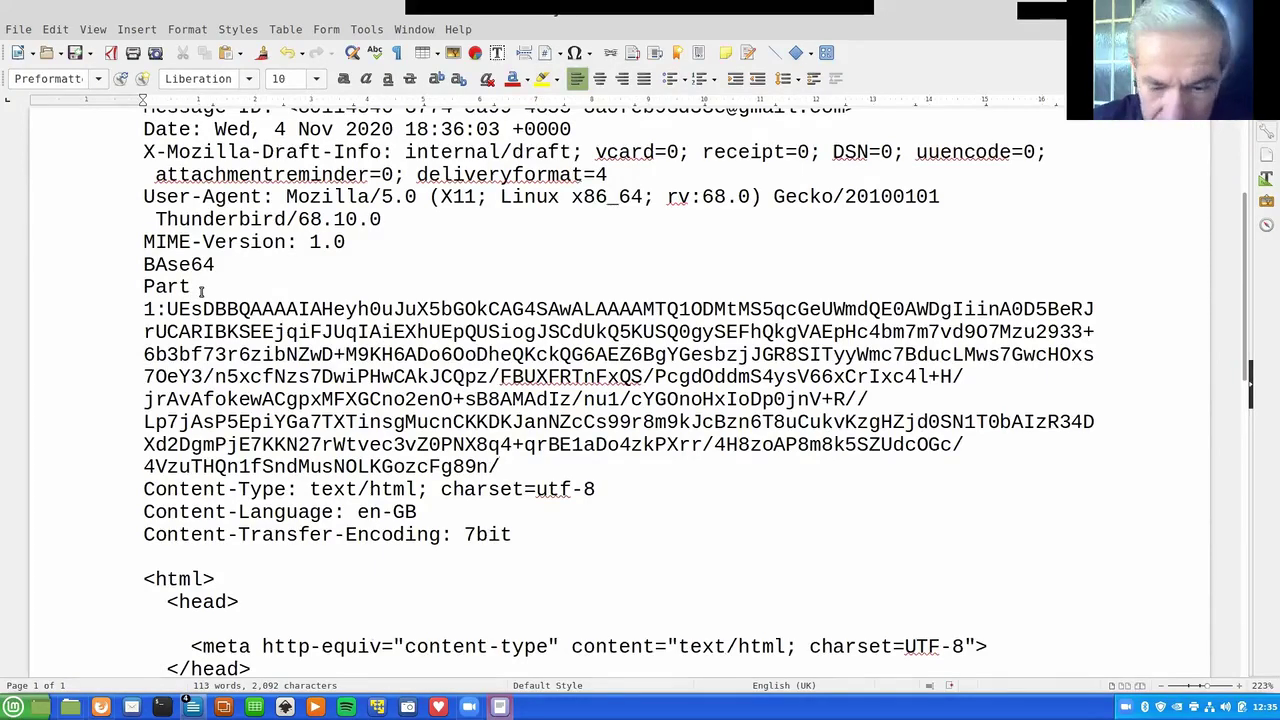
key("Delete")
Step: Move the base64 data onto its own line and save the email in plain Text format
key("Return")
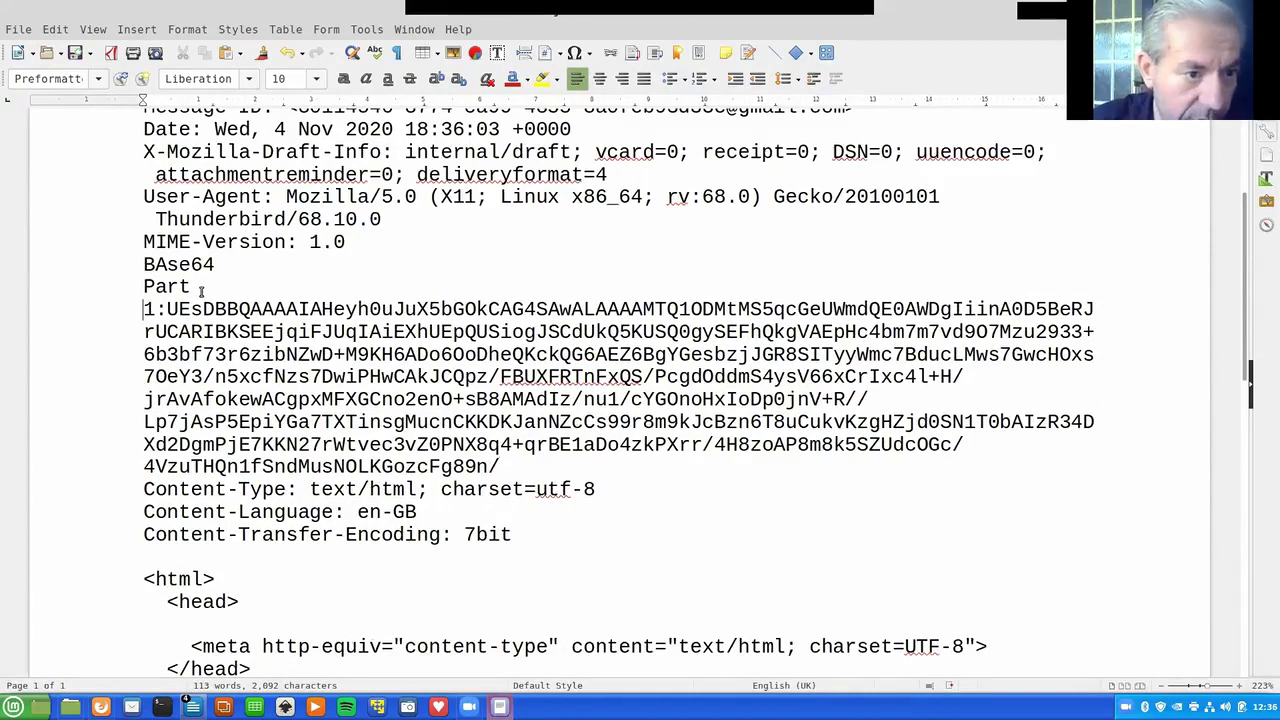
left_click(76, 55)
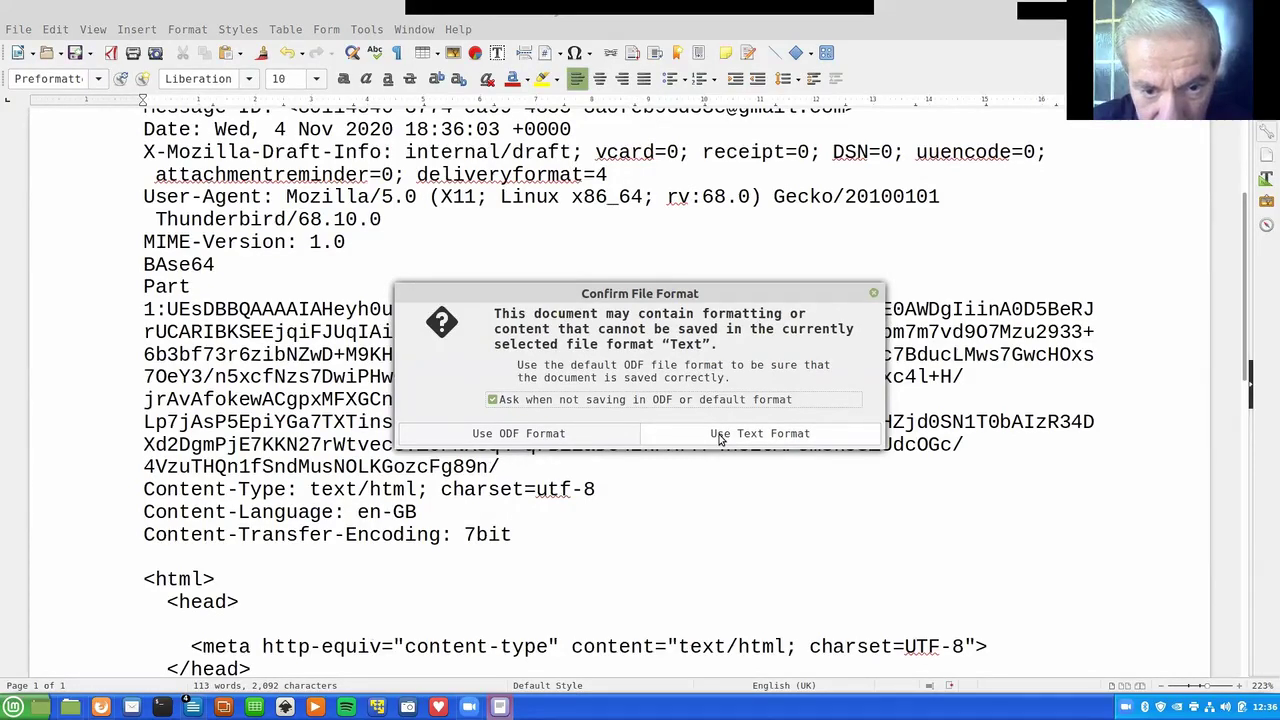
left_click(718, 437)
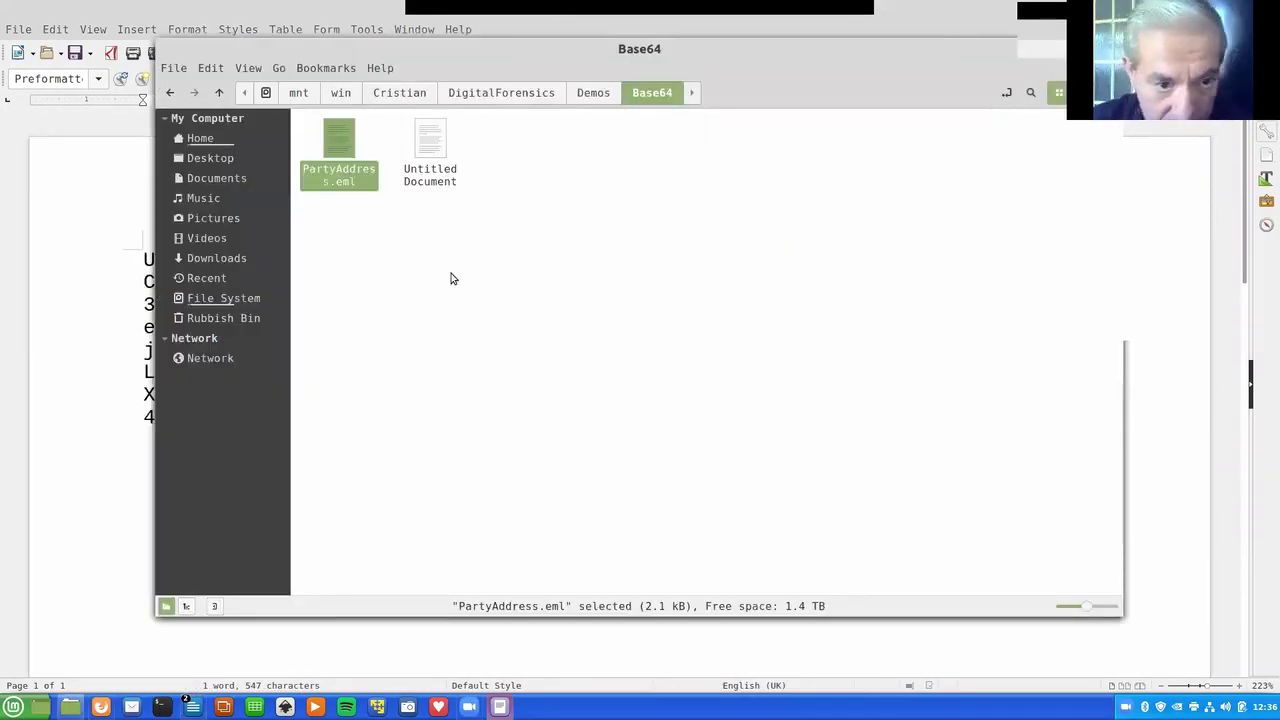
Step: Try opening PartyAddress.eml in Text Editor from Nemo
left_click(369, 237)
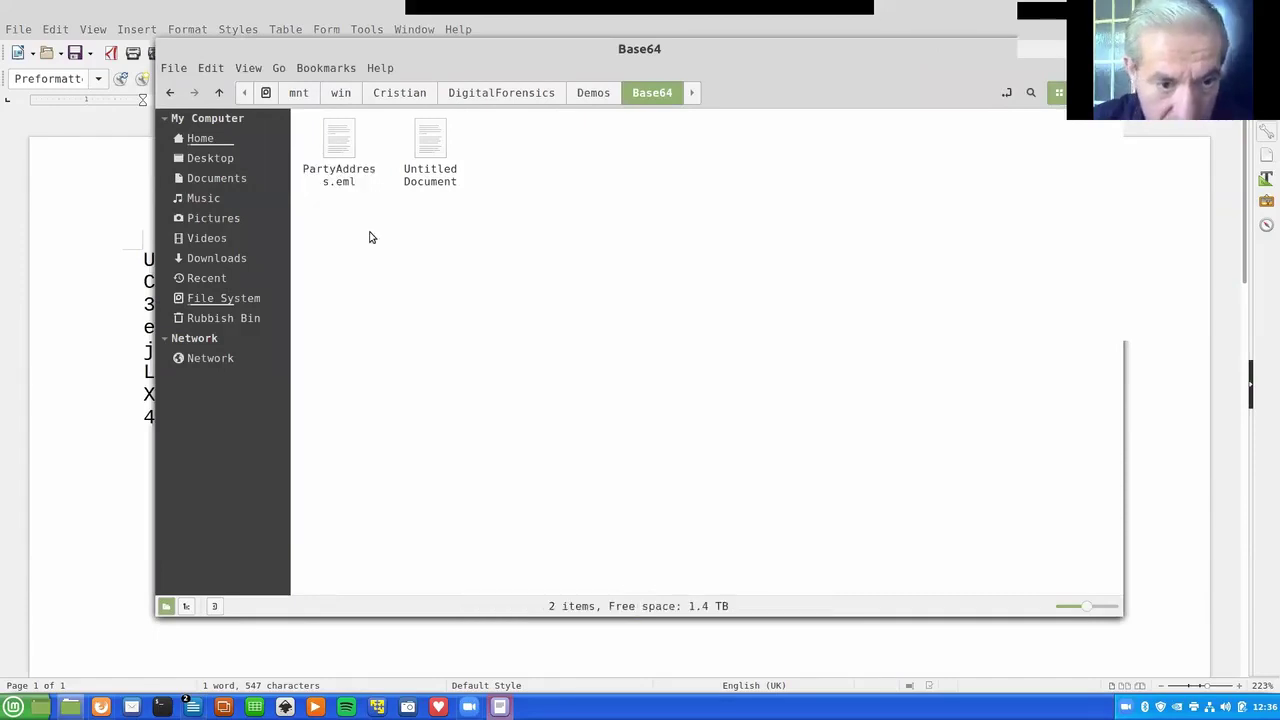
left_click(341, 172)
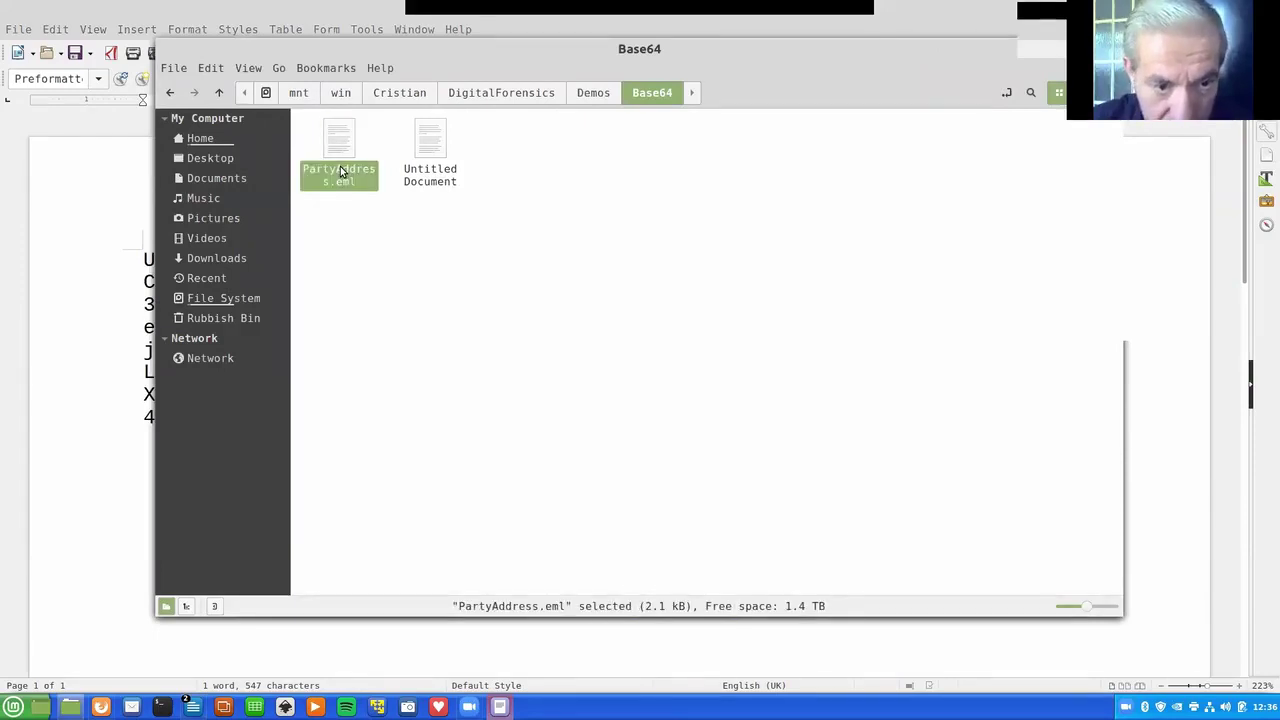
right_click(341, 172)
mouse_move(463, 206)
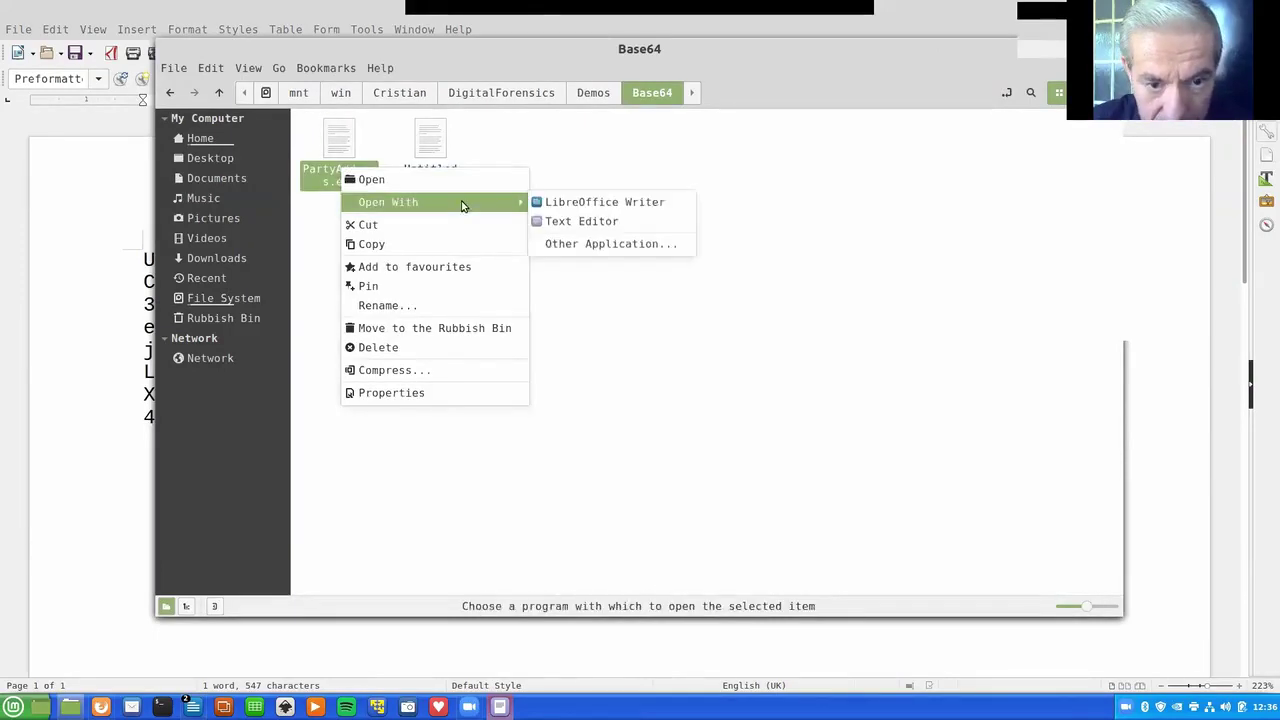
left_click(624, 220)
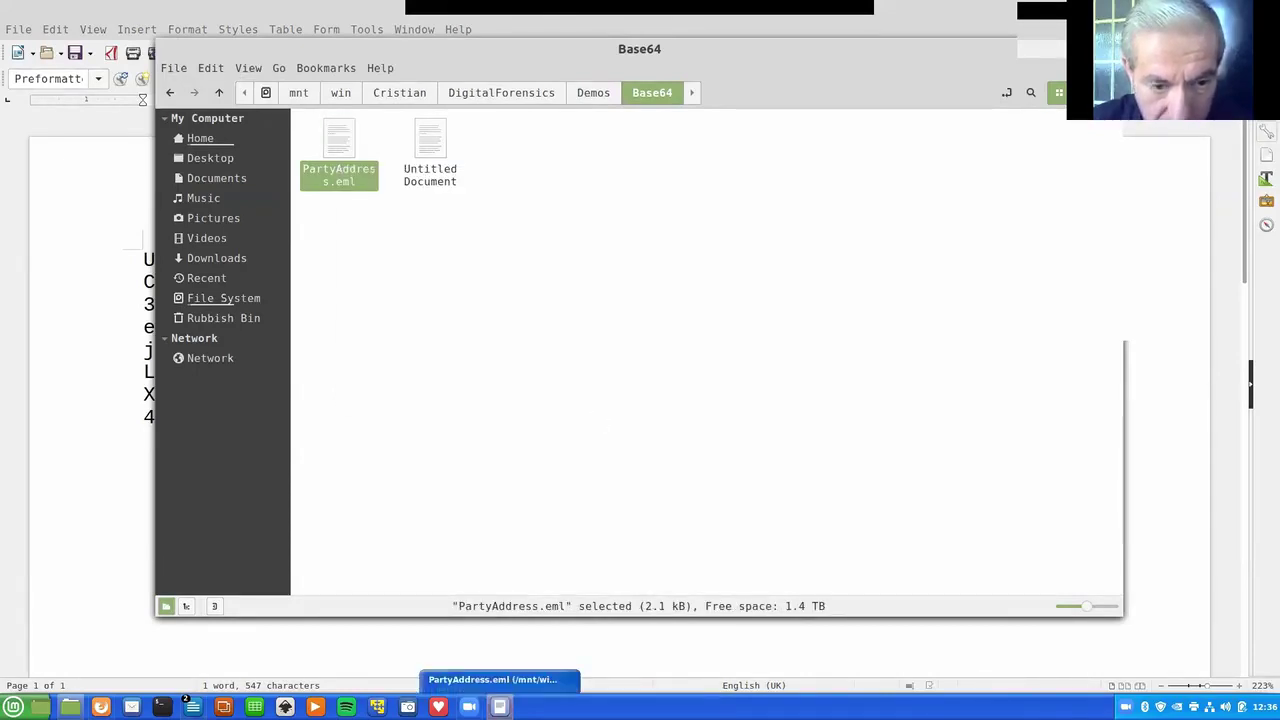
Step: Force-quit the unresponsive PartyAddress.eml LibreOffice Writer window from the taskbar
right_click(500, 707)
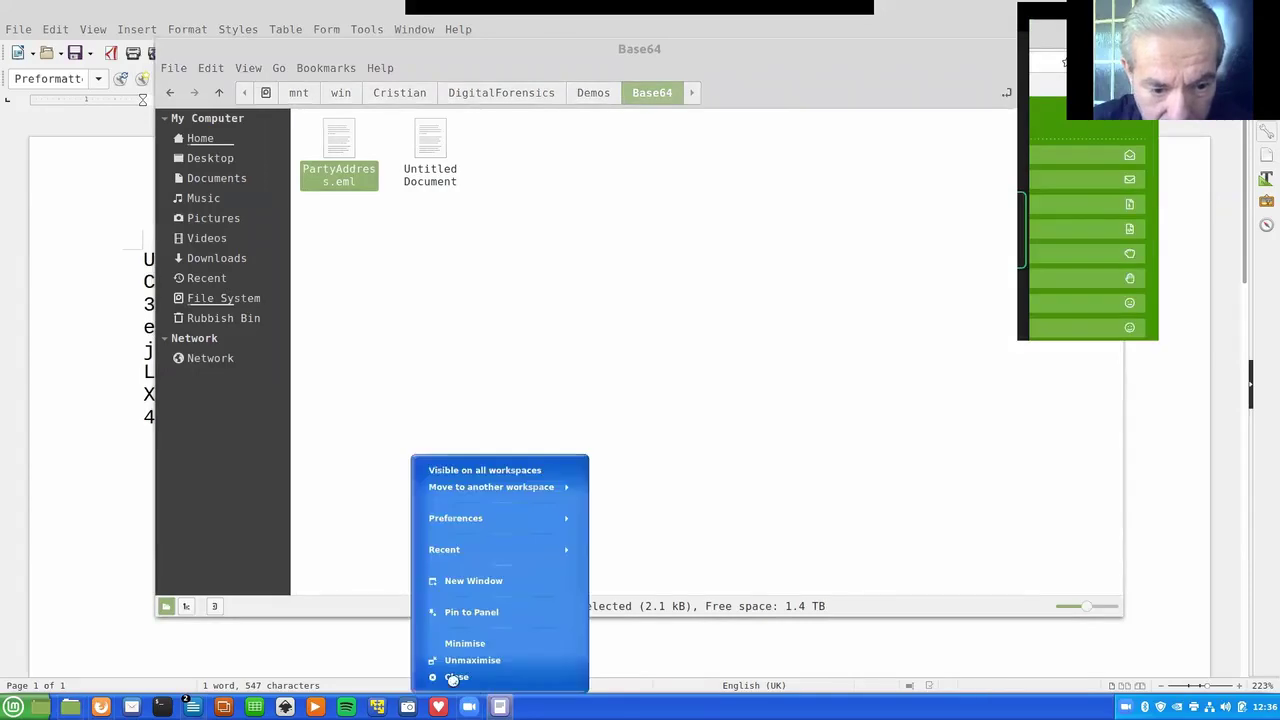
left_click(455, 678)
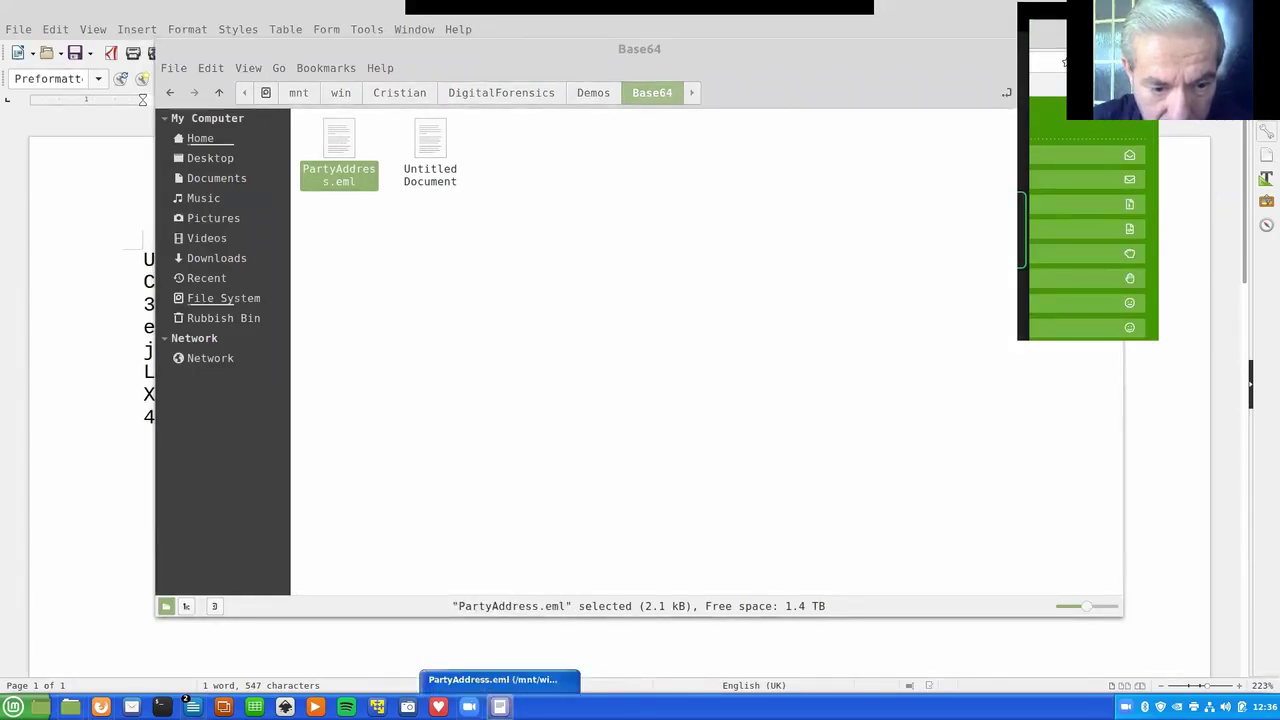
right_click(499, 707)
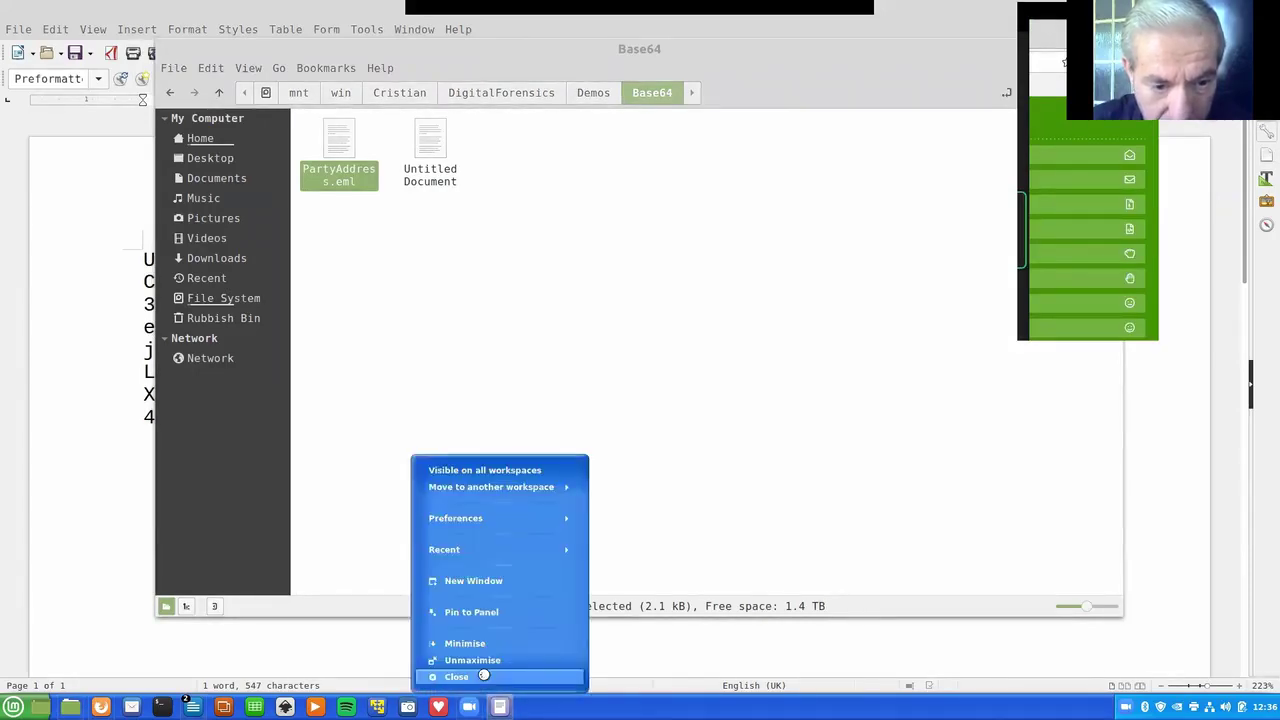
left_click(490, 675)
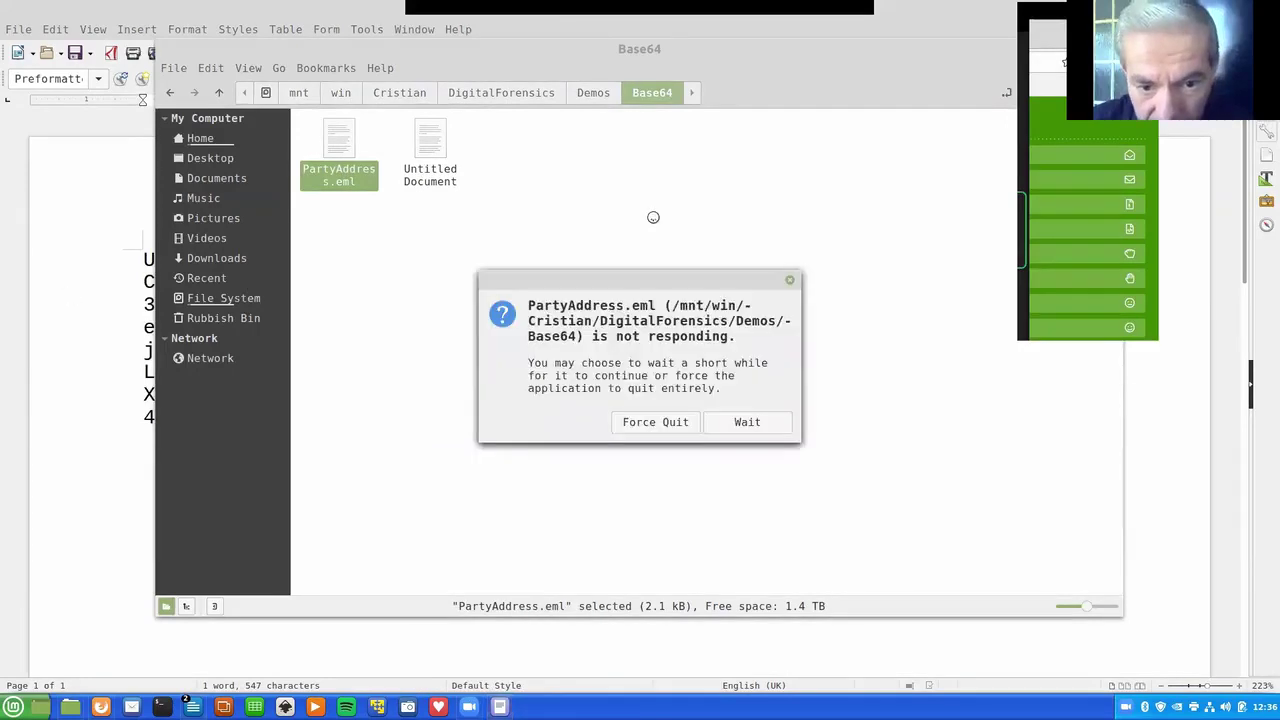
left_click(655, 423)
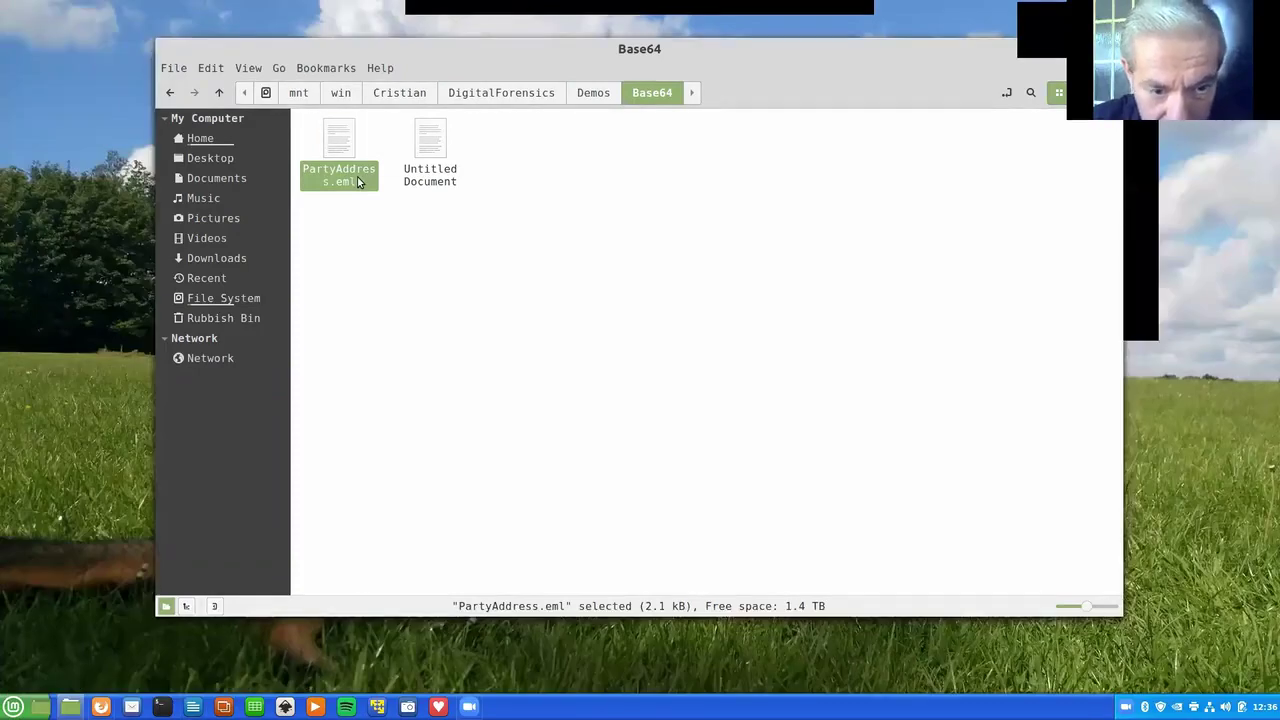
Step: Launch PartyAddress.eml in Text Editor via Open With
right_click(358, 181)
mouse_move(405, 213)
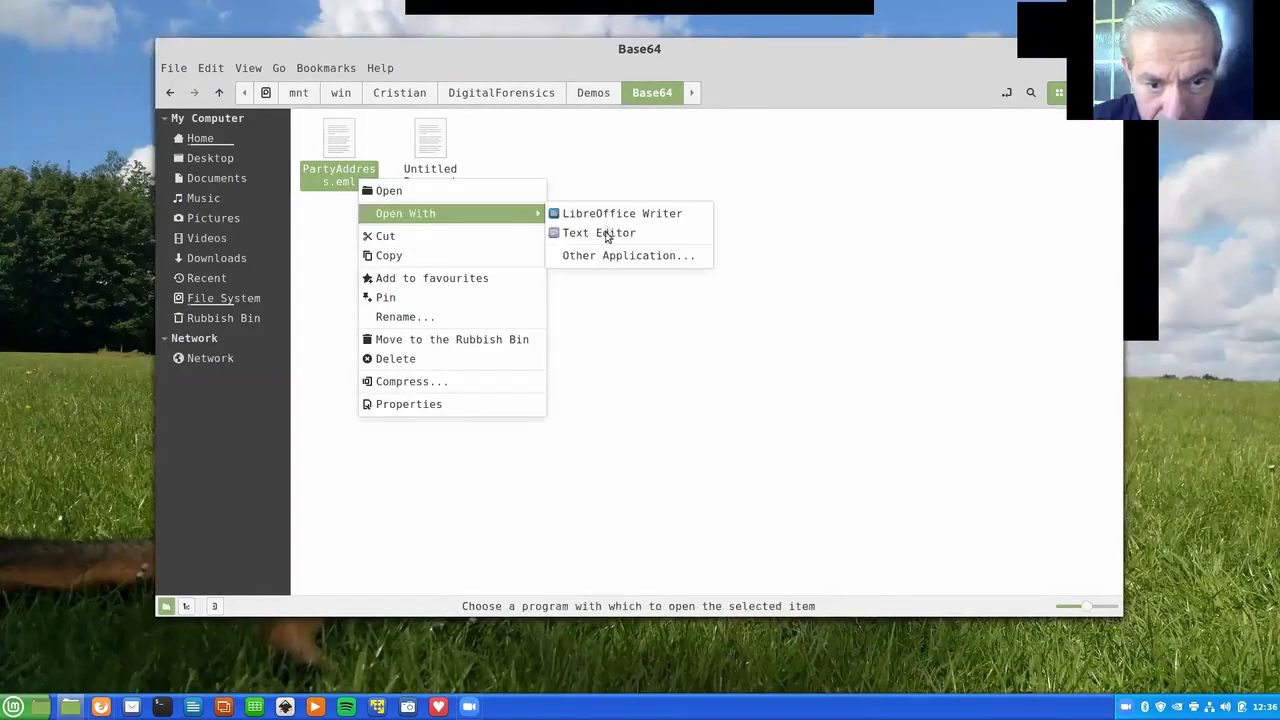
left_click(606, 234)
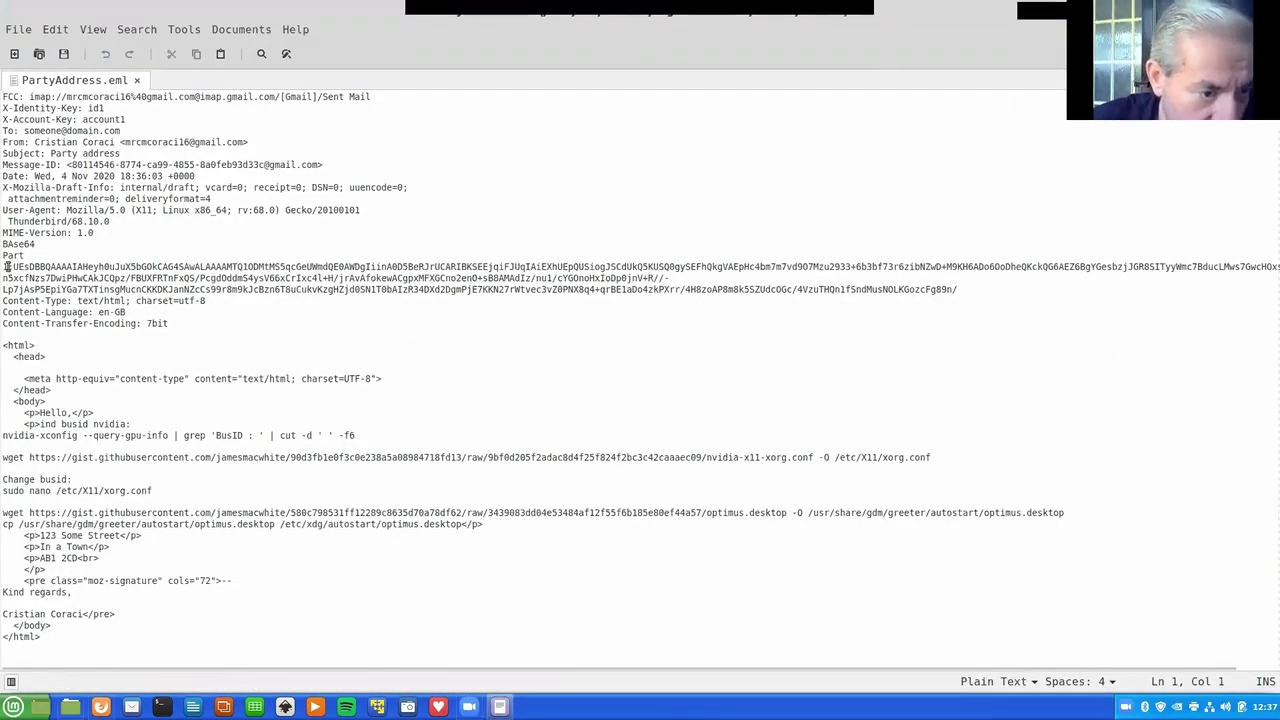
Step: Check the saved Part 1 base64 line in Text Editor, then close the editor
left_click_drag(24, 256, 945, 300)
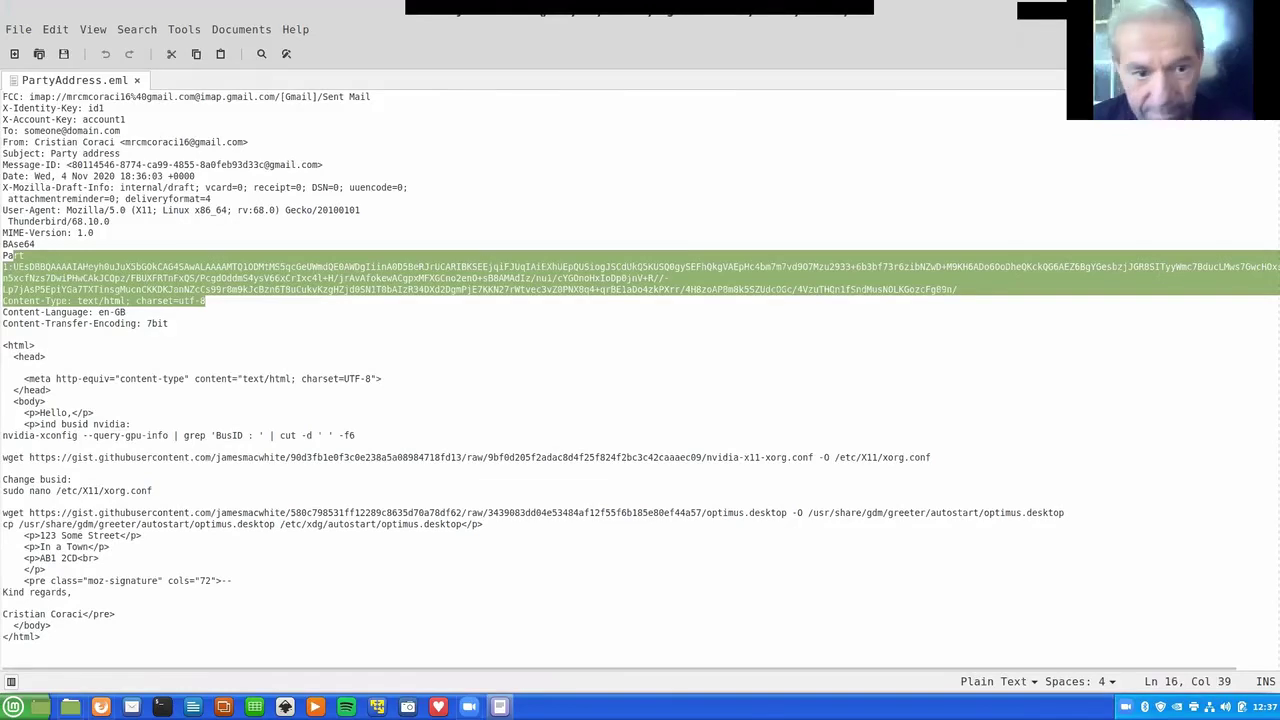
left_click(1272, 10)
right_click(316, 175)
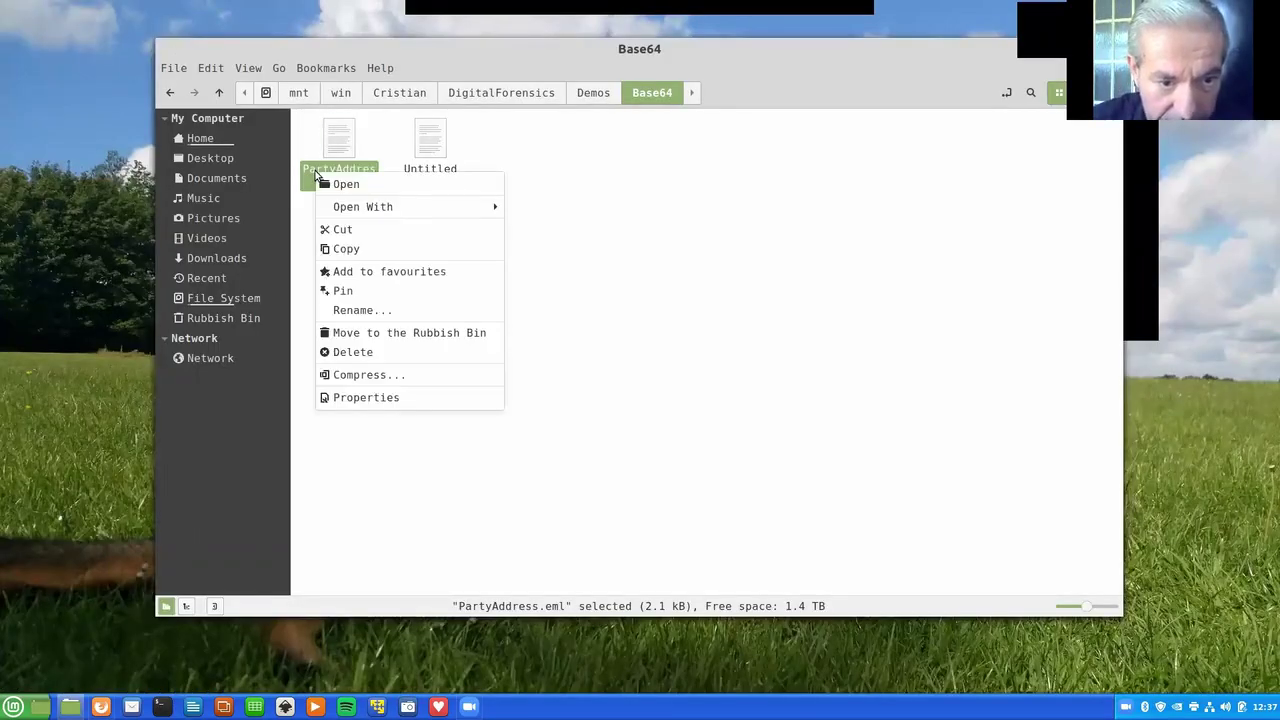
Step: Open PartyAddress.eml with Thunderbird Mail through Open With > Other Application
mouse_move(386, 208)
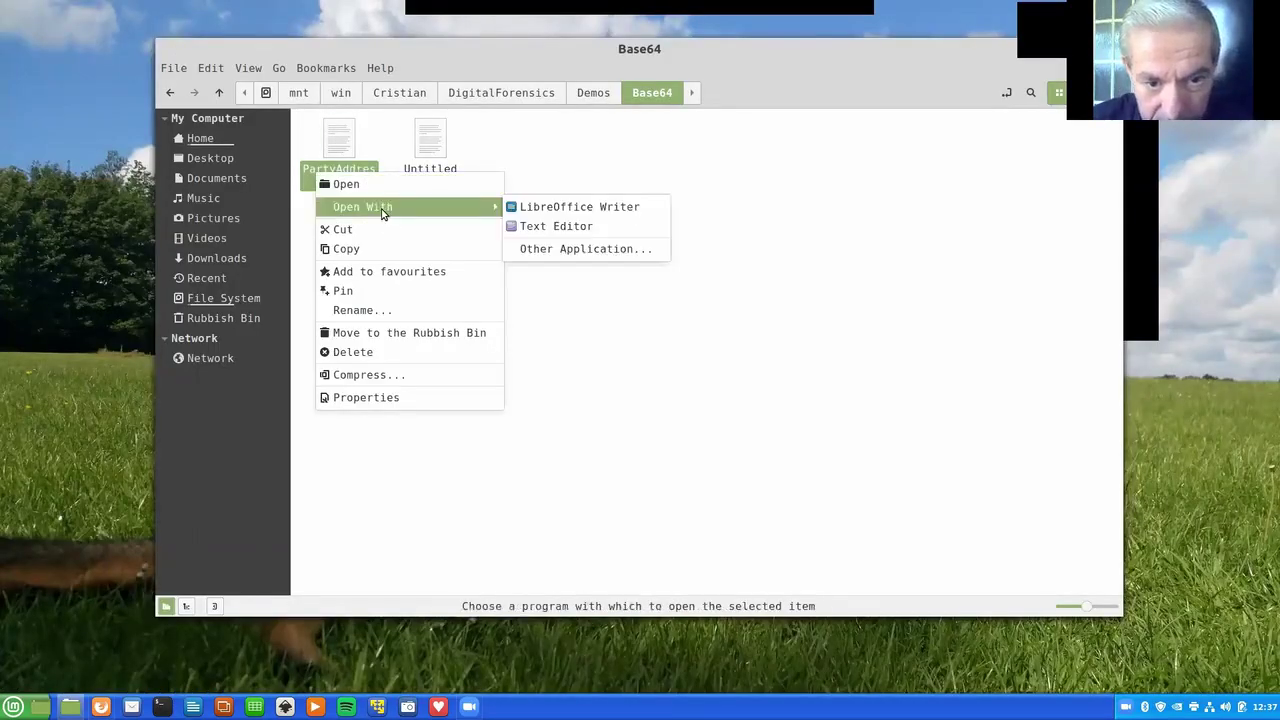
left_click(580, 250)
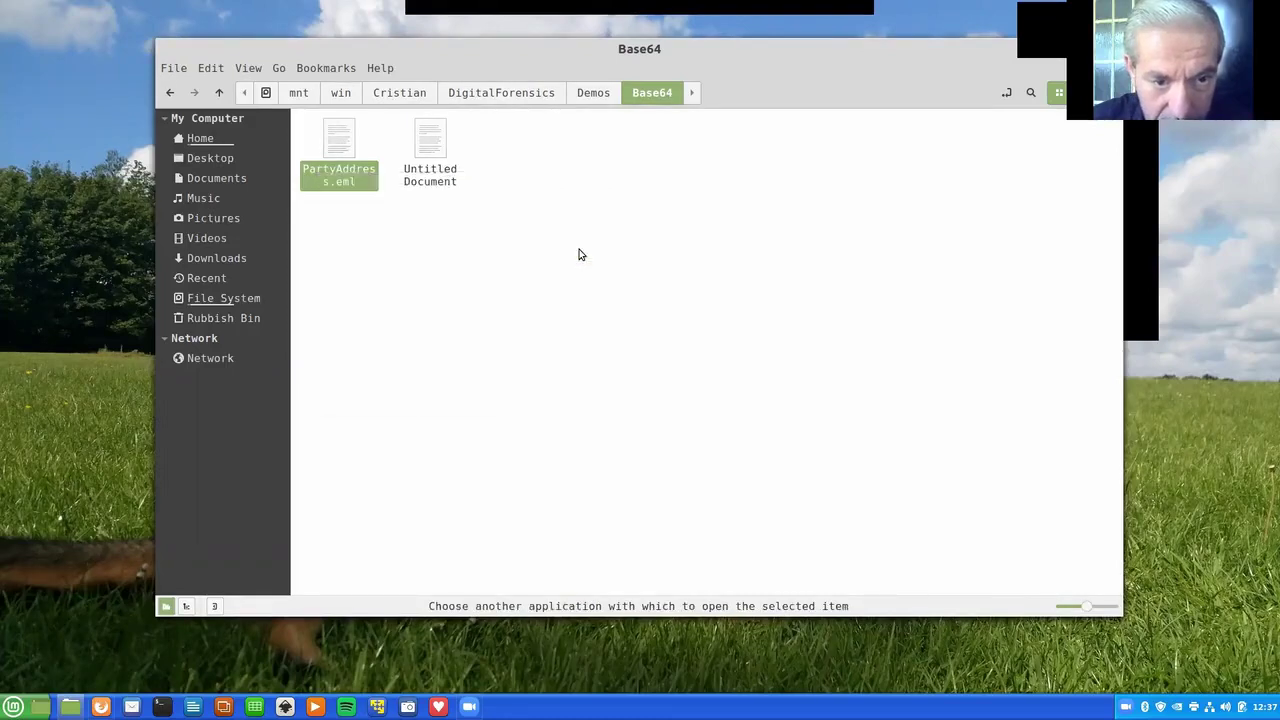
scroll(237, 336, "down", 15)
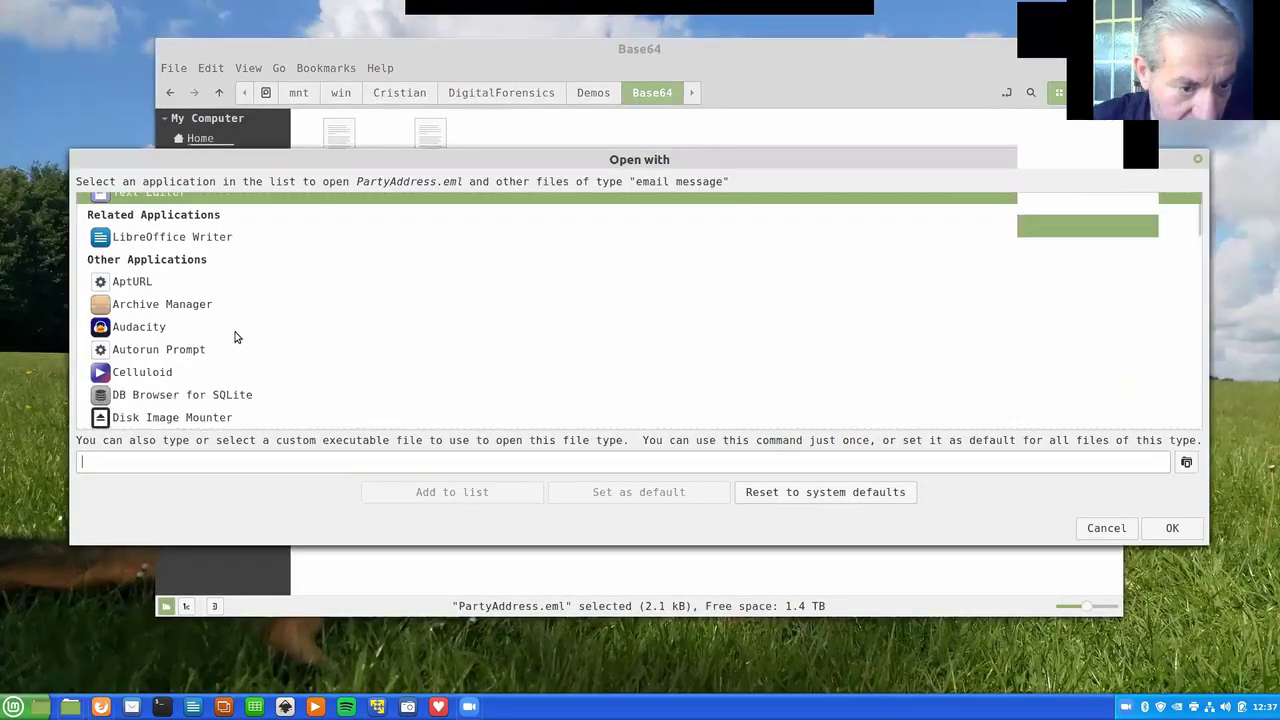
scroll(240, 336, "down", 2)
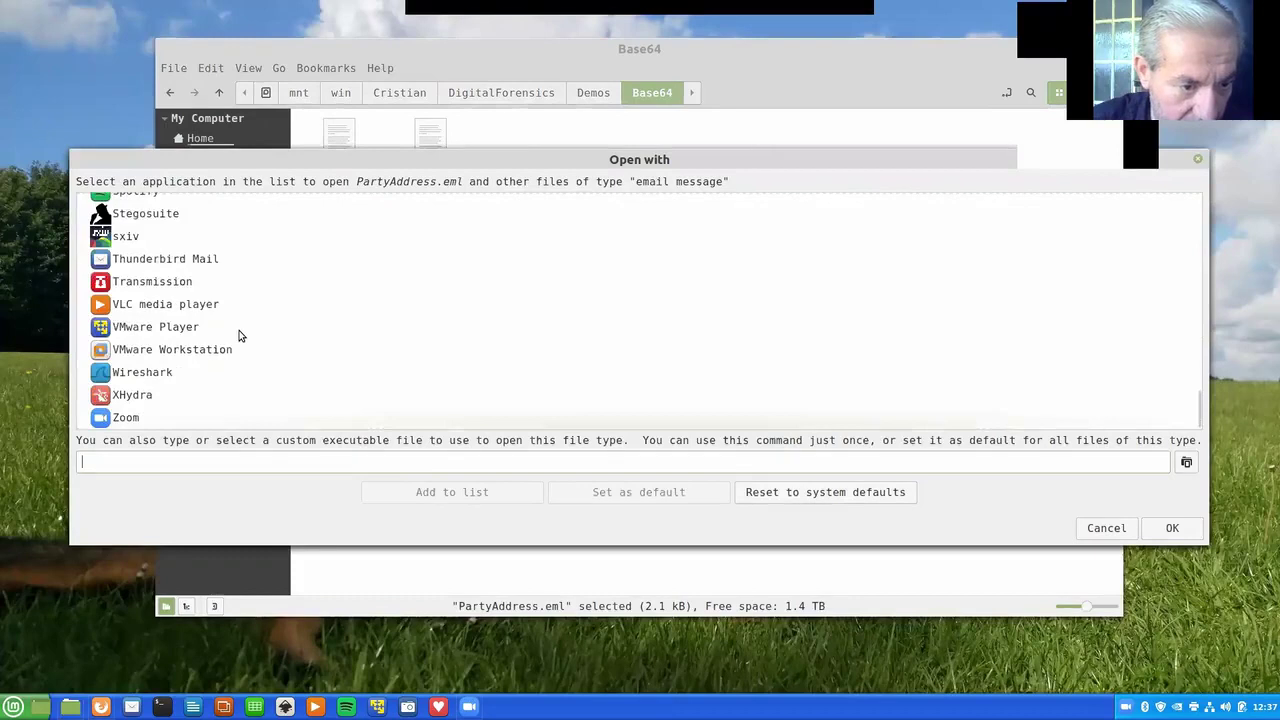
scroll(230, 338, "up", 1)
scroll(200, 340, "up", 1)
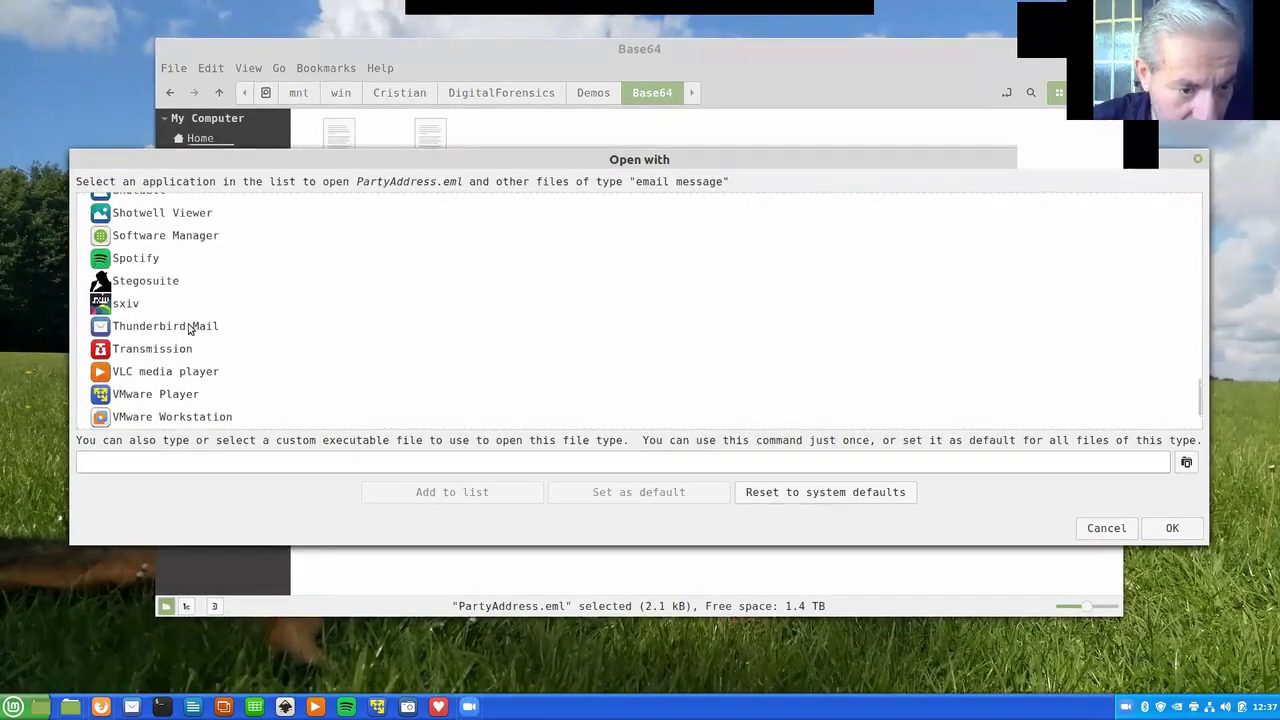
left_click(200, 326)
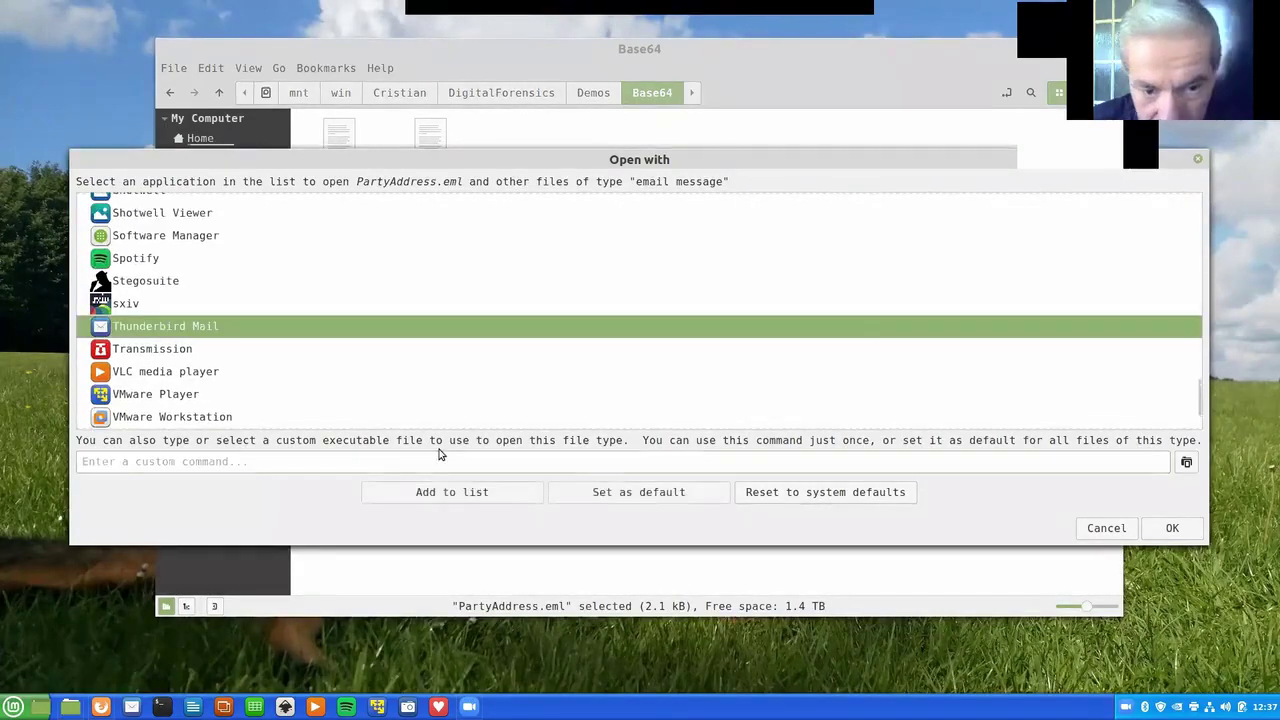
left_click(1172, 528)
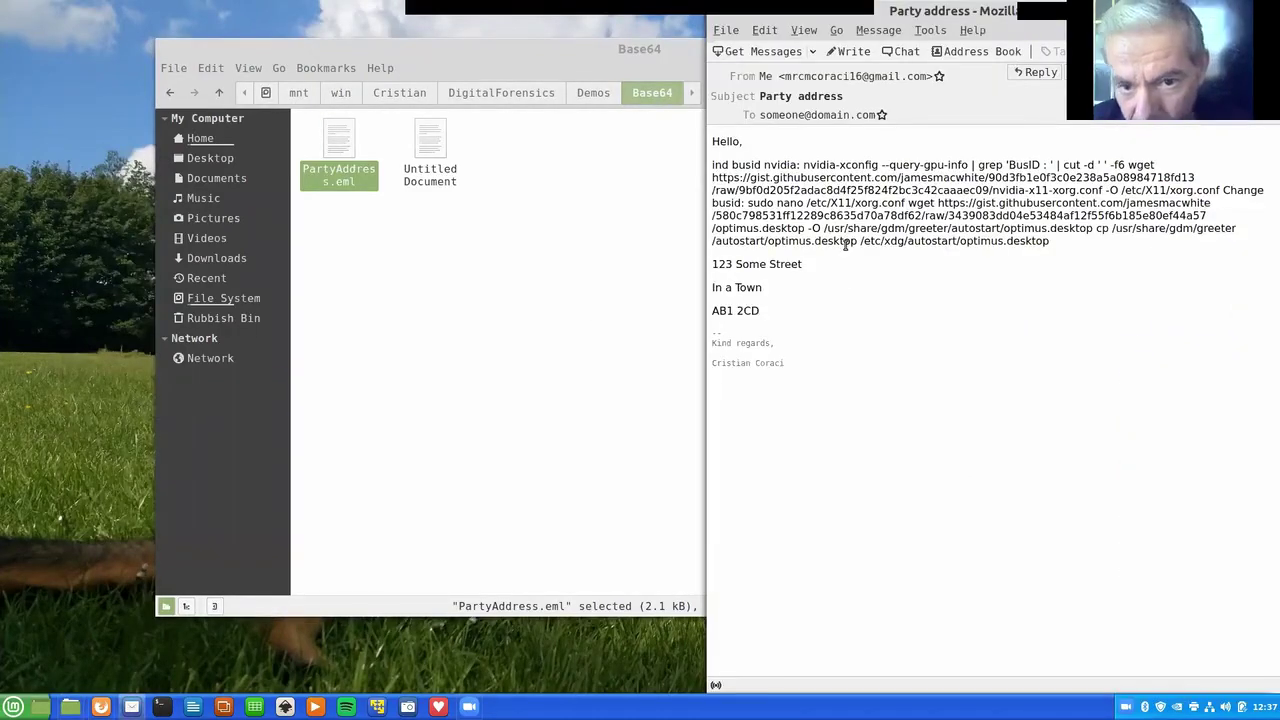
Step: View and close the Party address message's raw source in Thunderbird, returning to the Base64 folder
left_click_drag(937, 18, 503, 30)
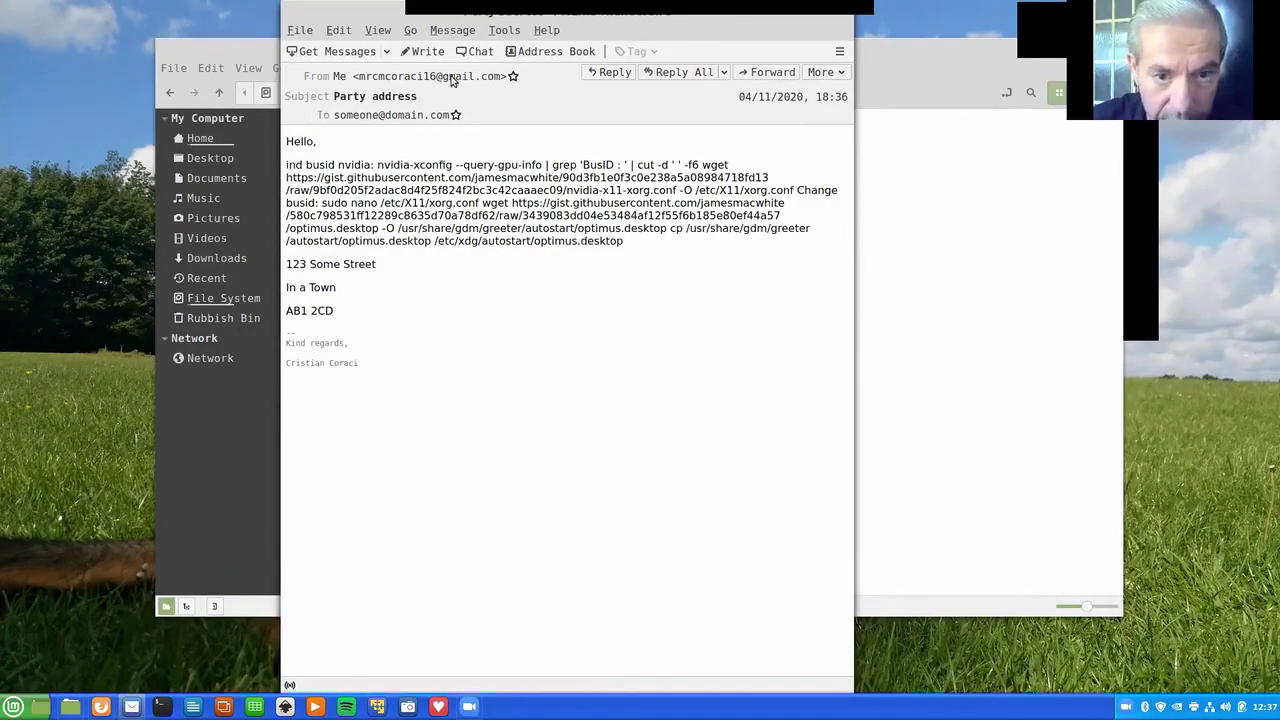
left_click(841, 72)
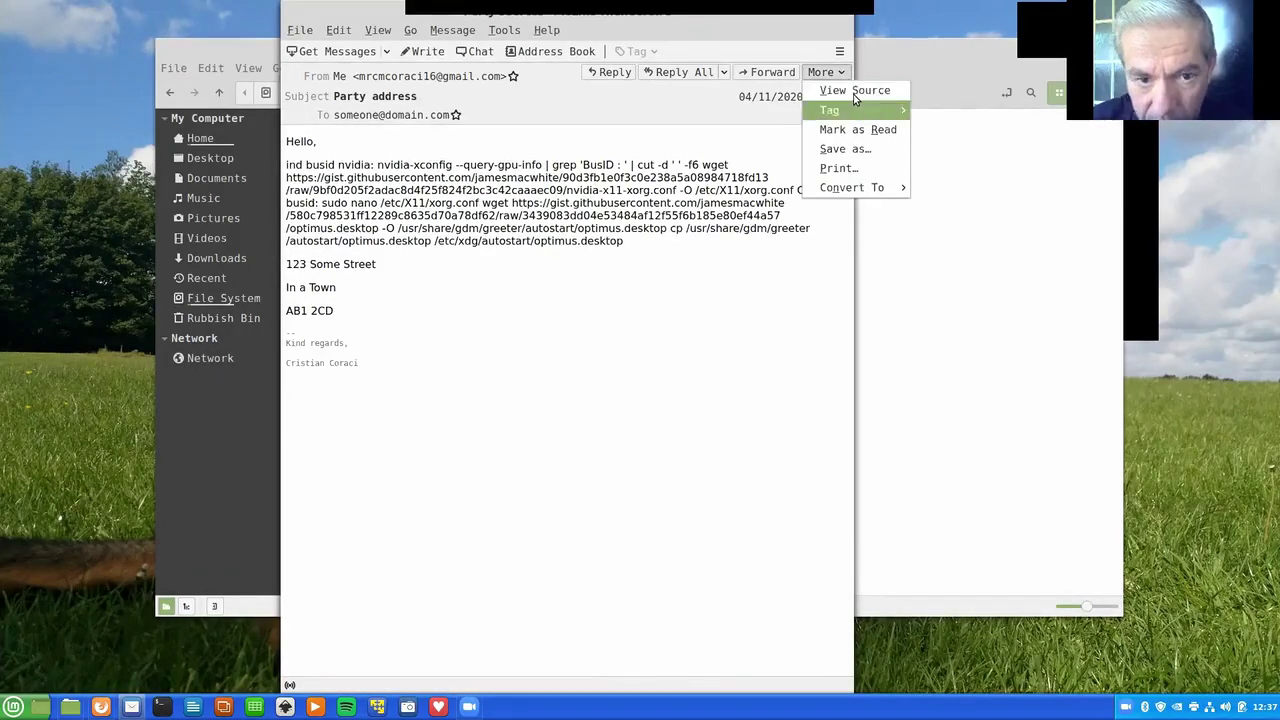
left_click(852, 90)
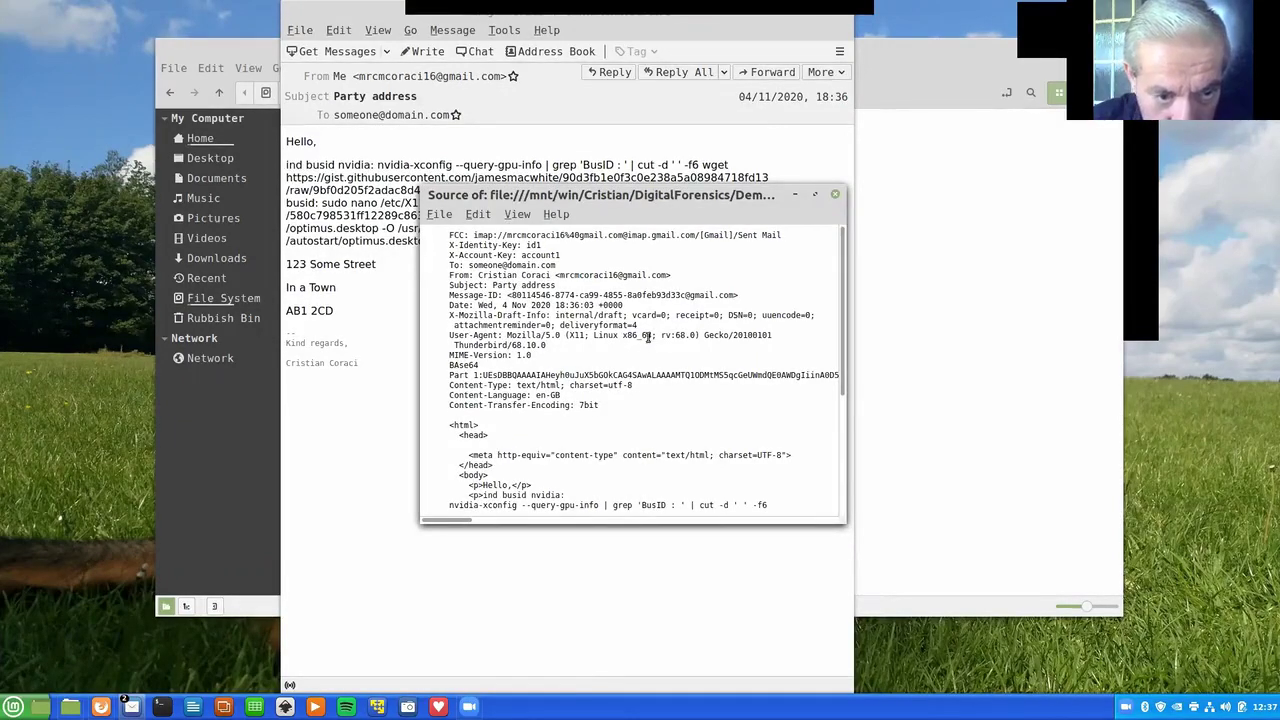
scroll(647, 337, "down", 4)
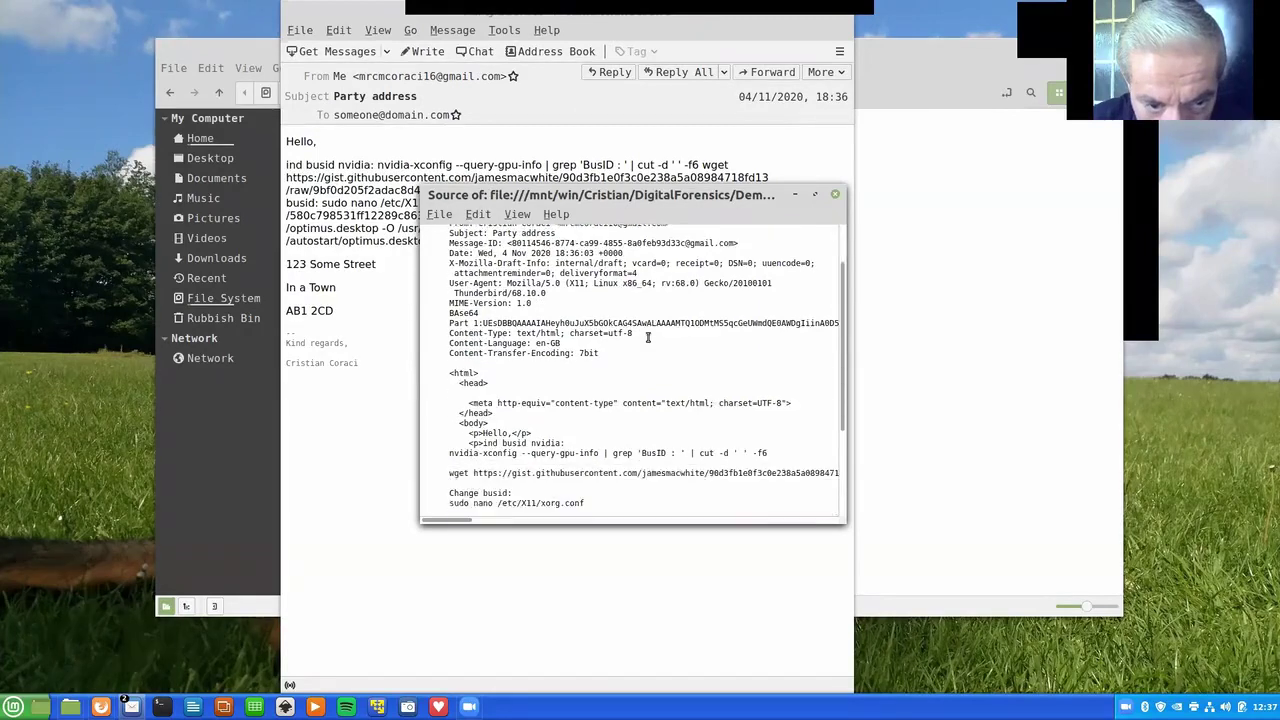
scroll(647, 341, "down", 2)
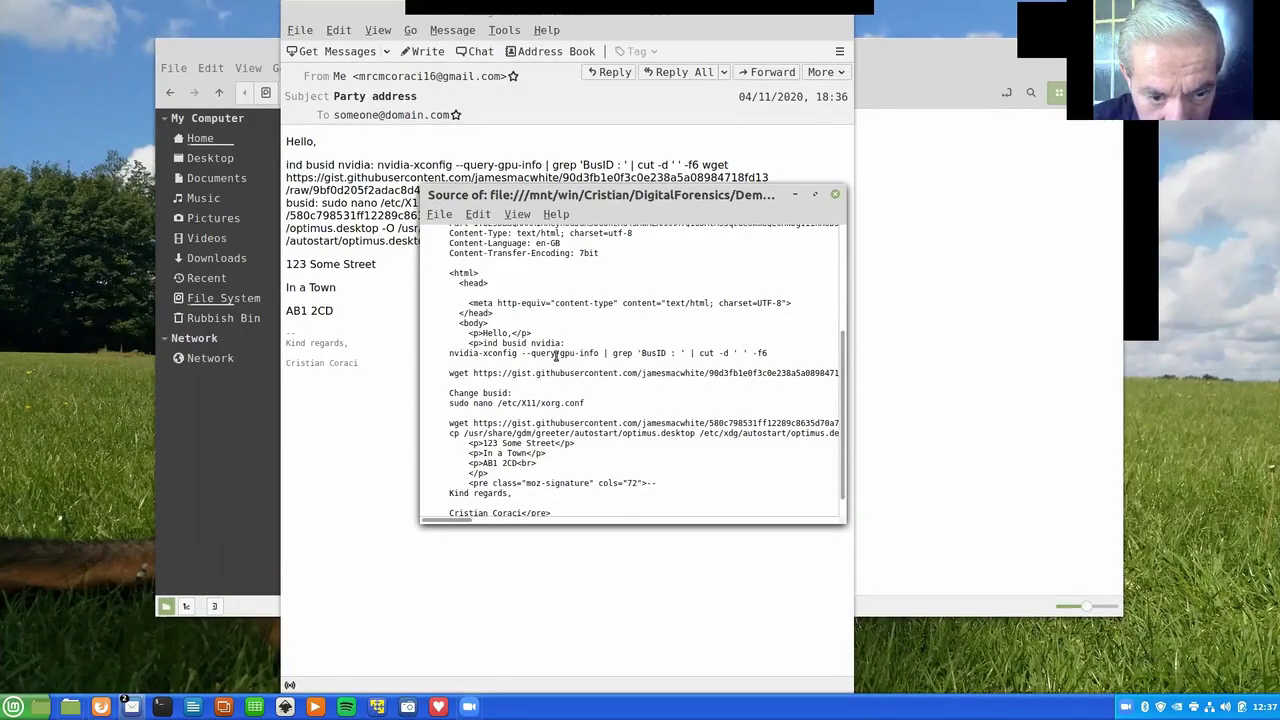
left_click(836, 195)
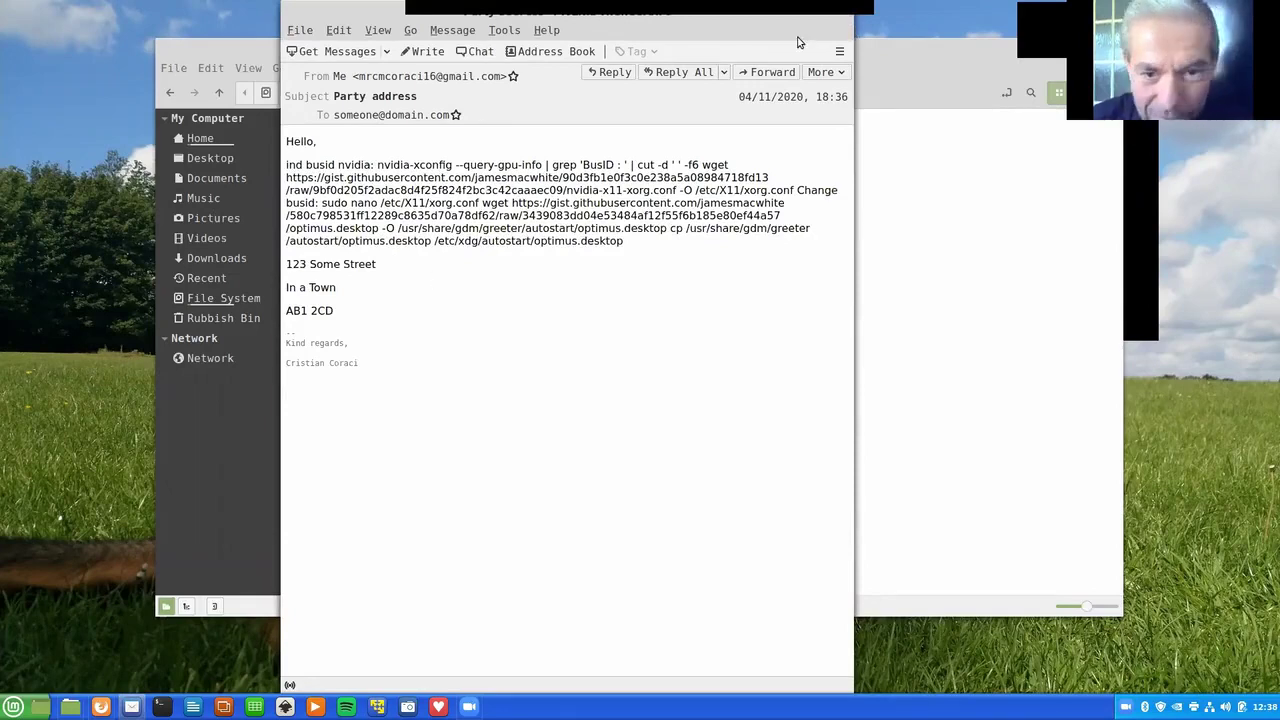
left_click(238, 52)
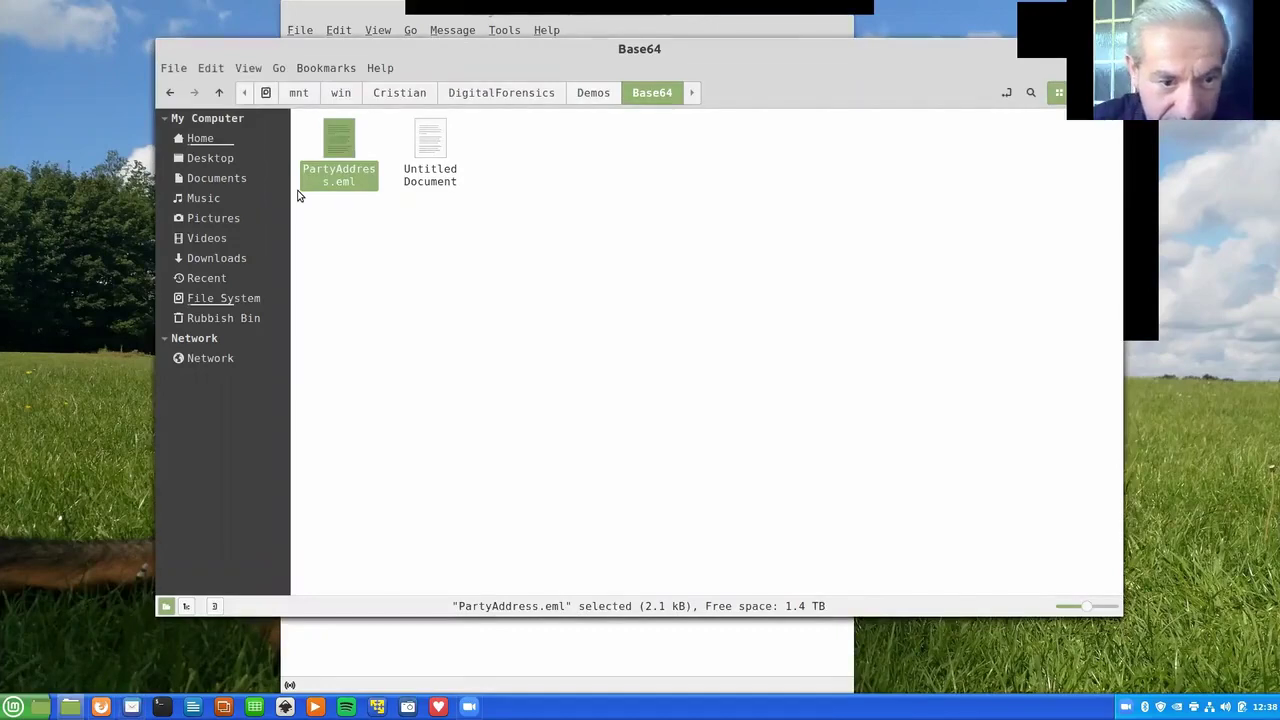
Step: Open PartyAddress.eml in Text Editor from Nemo
right_click(342, 174)
mouse_move(391, 203)
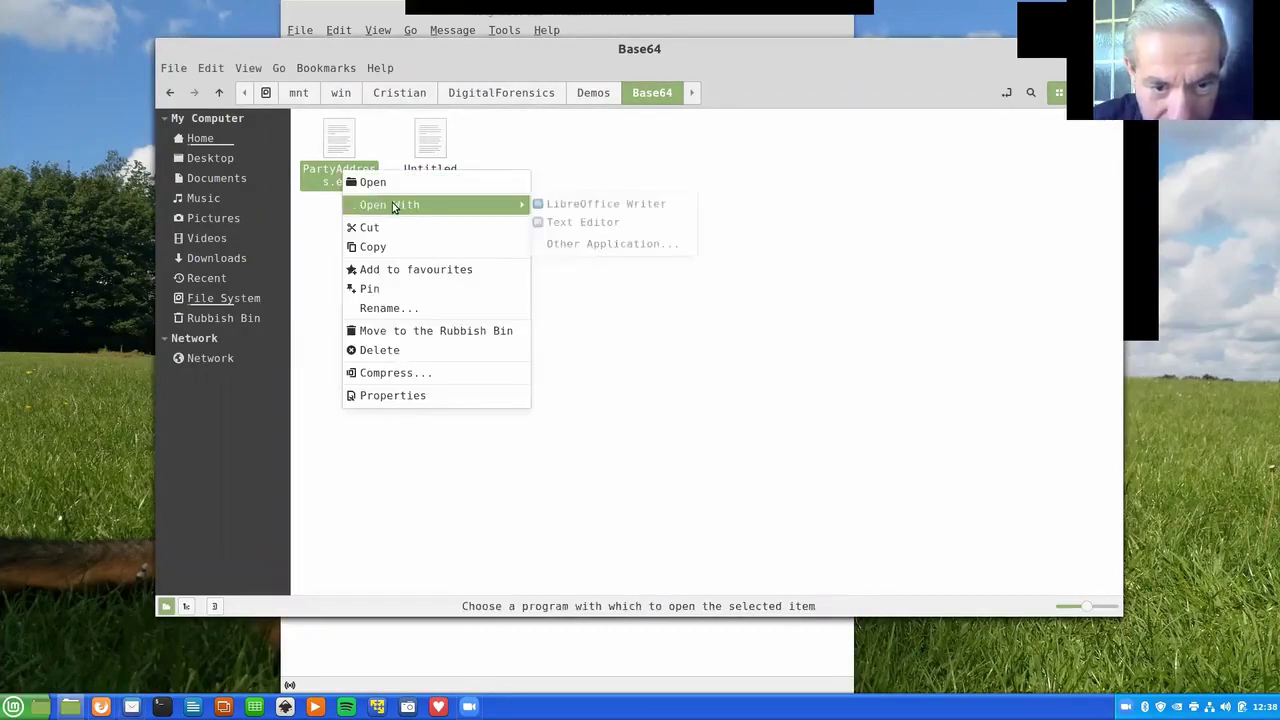
left_click(565, 233)
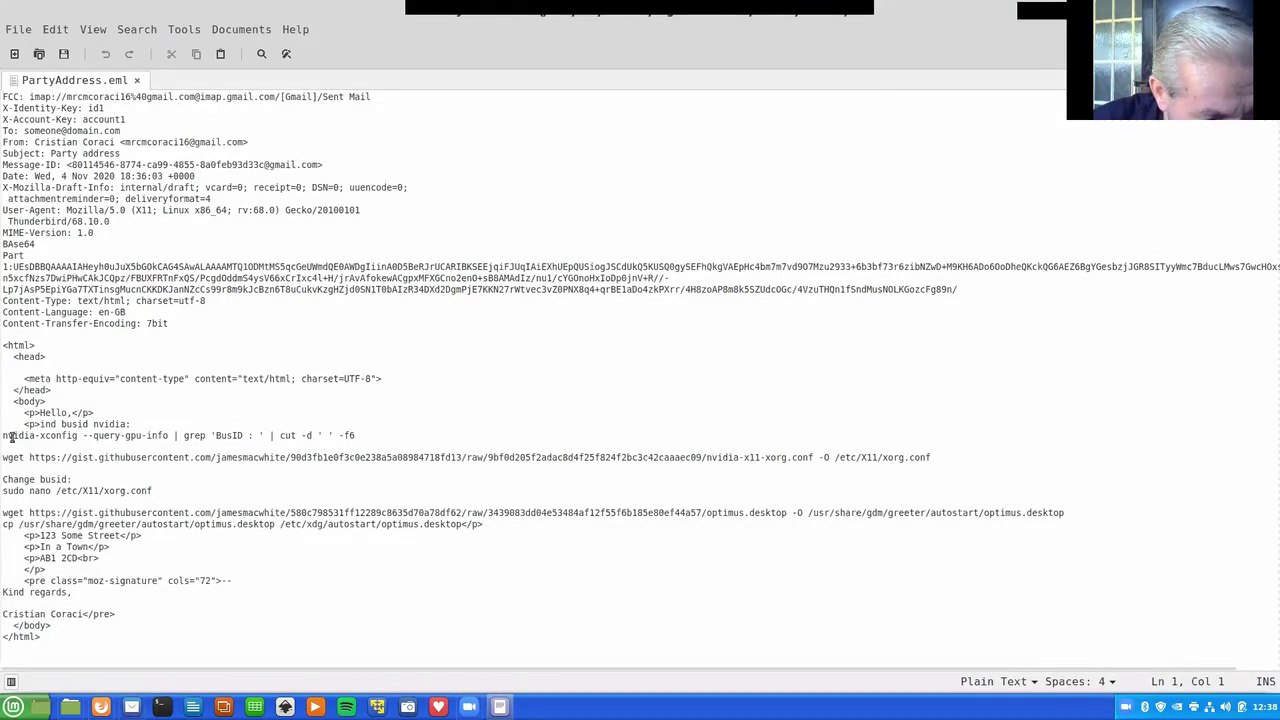
Step: Delete the nvidia BusID command lines and blank line below Hello, save, and quit the editor
left_click_drag(17, 424, 195, 550)
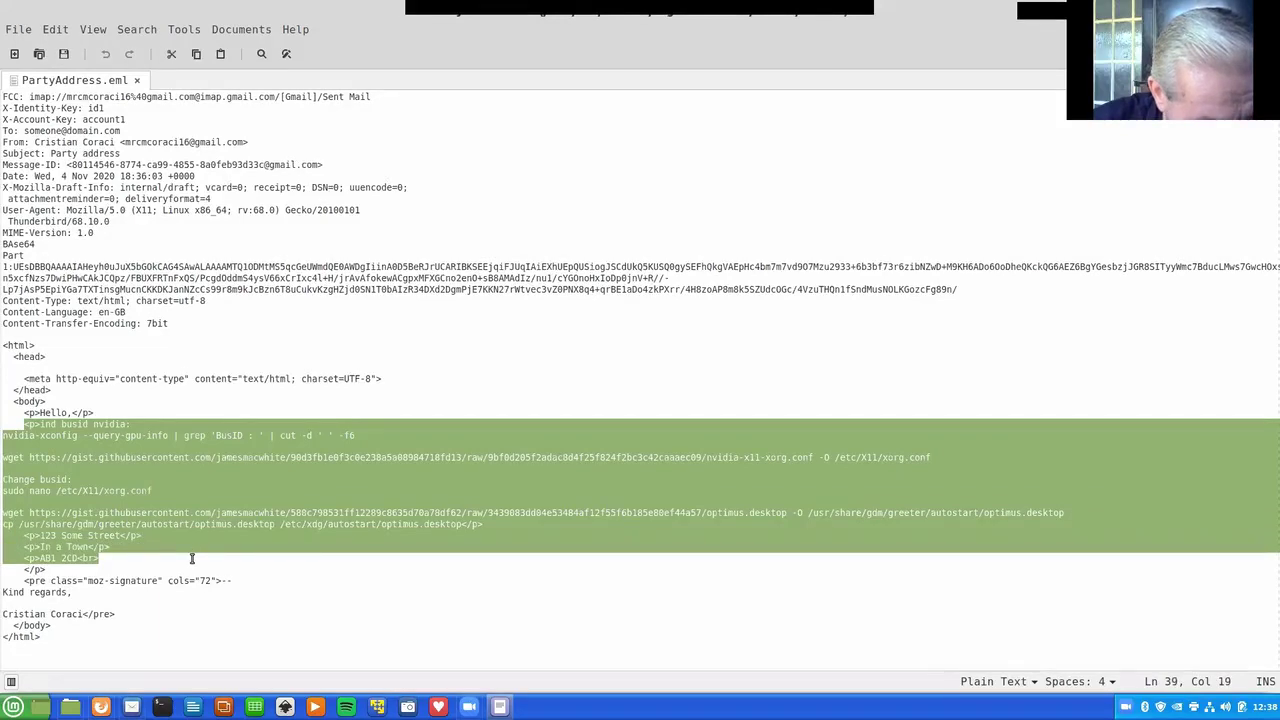
key("shift+Up")
key("shift+Up")
key("shift+End")
left_click_drag(236, 524, 490, 523)
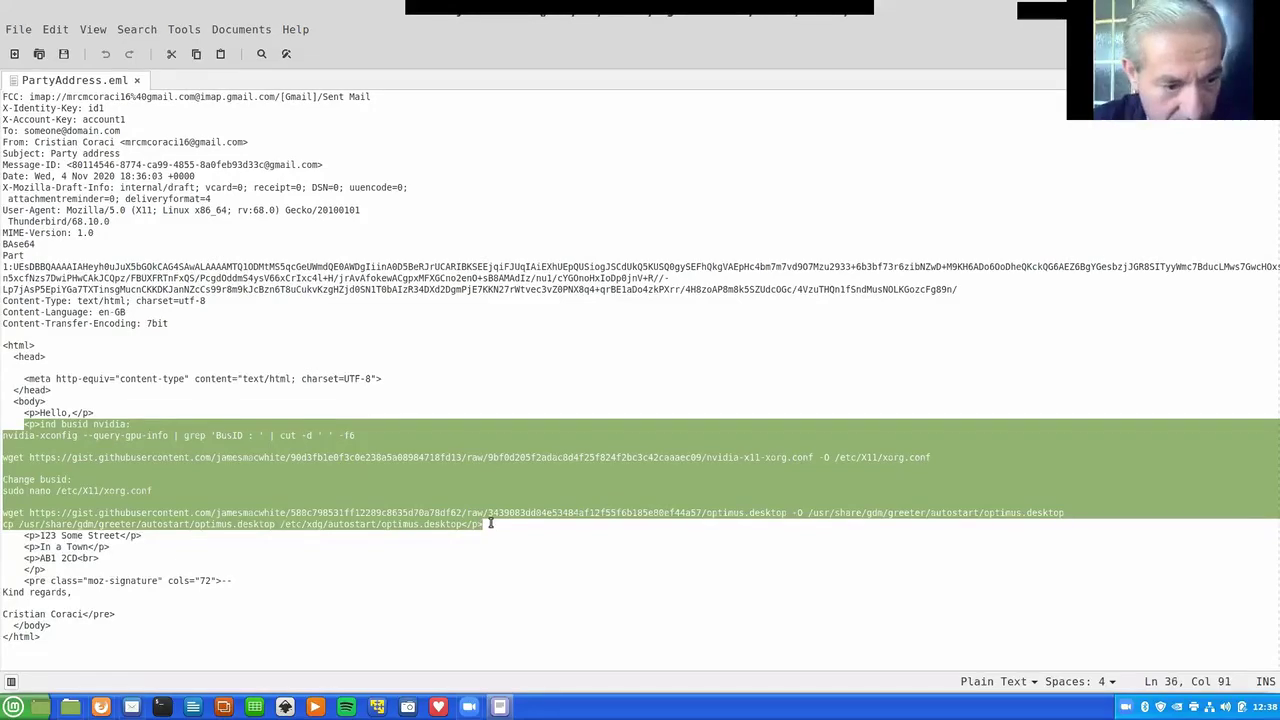
key("Delete")
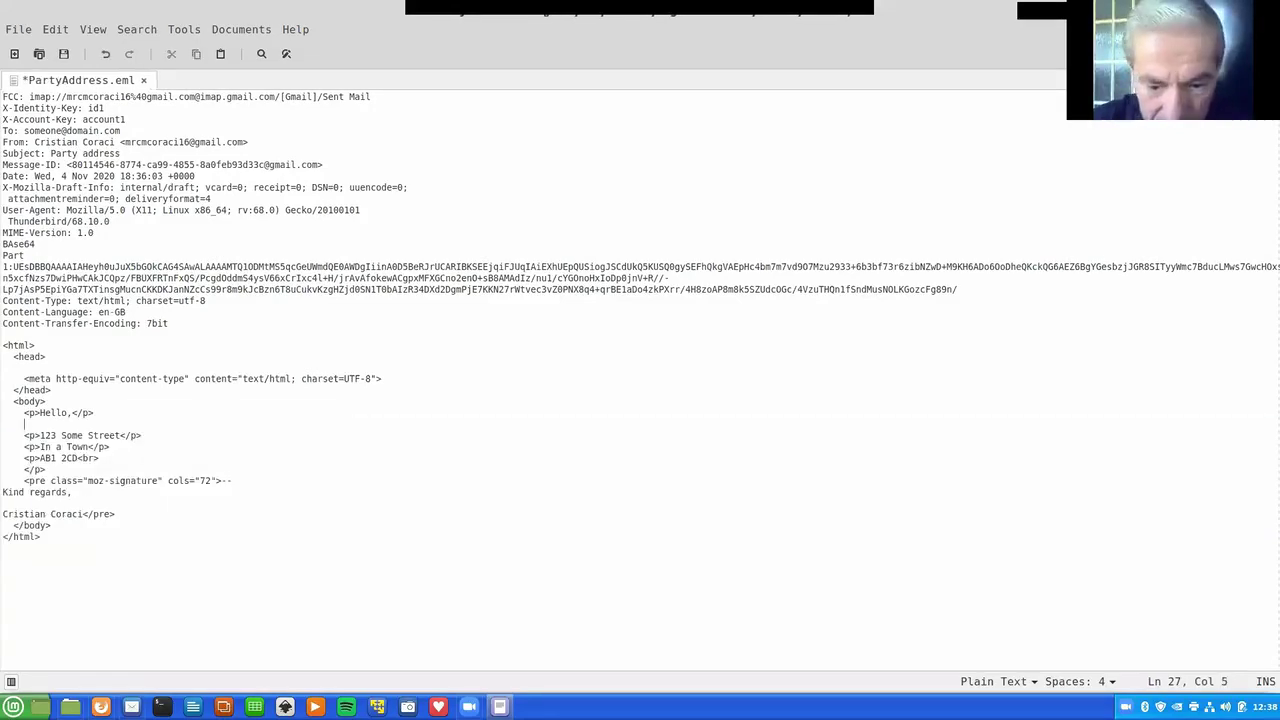
key("BackSpace")
key("BackSpace")
key("BackSpace")
key("BackSpace")
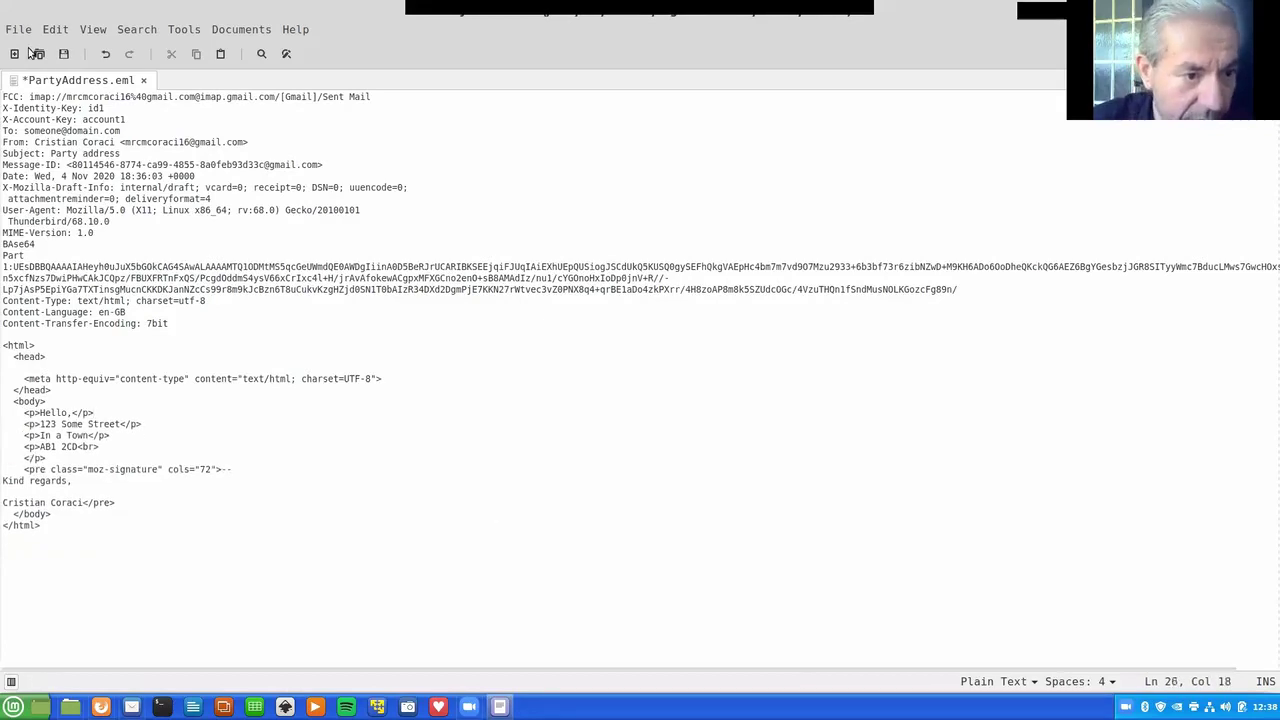
left_click(63, 53)
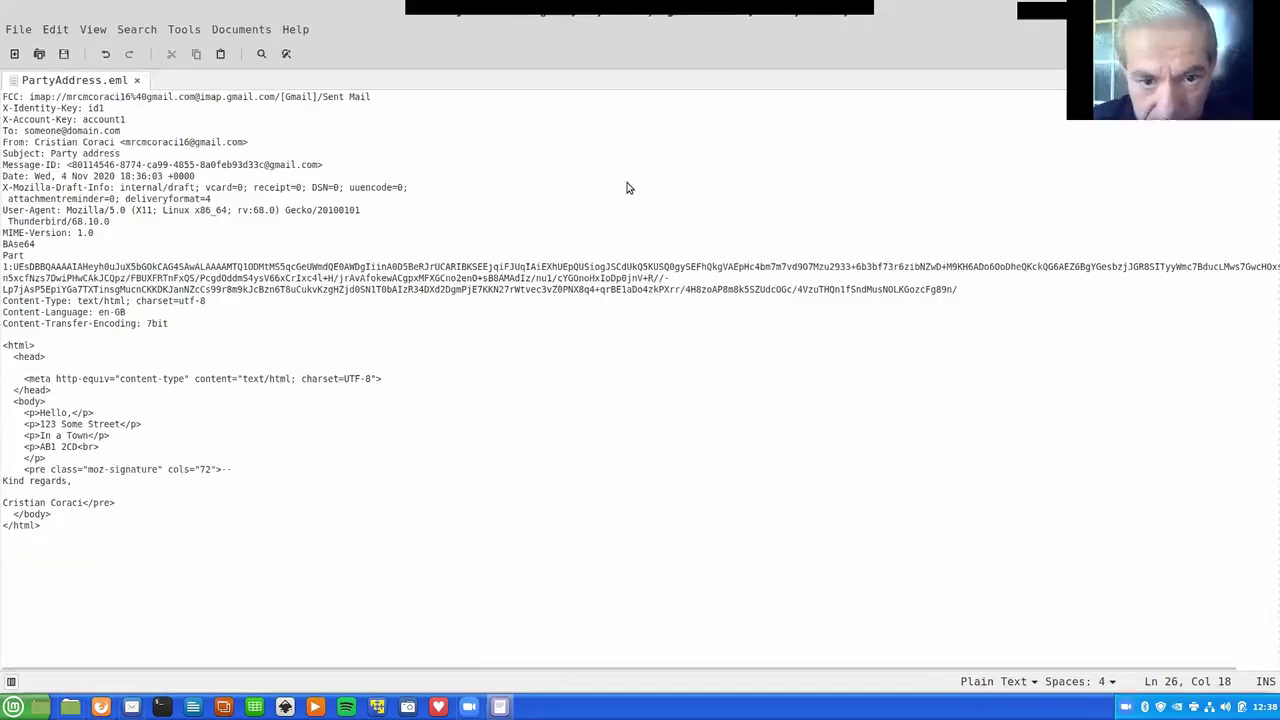
key("ctrl+q")
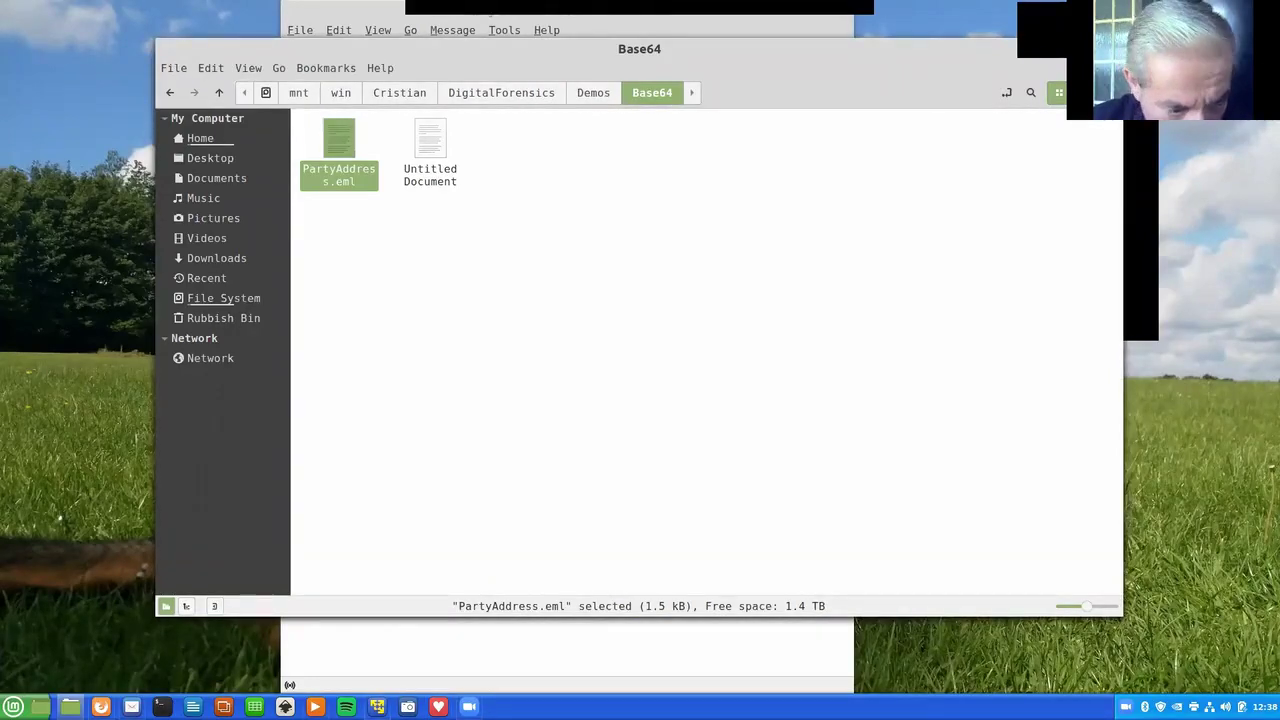
Step: Close Thunderbird, then pick Thunderbird Mail in PartyAddress.eml's Other Application chooser
right_click(131, 707)
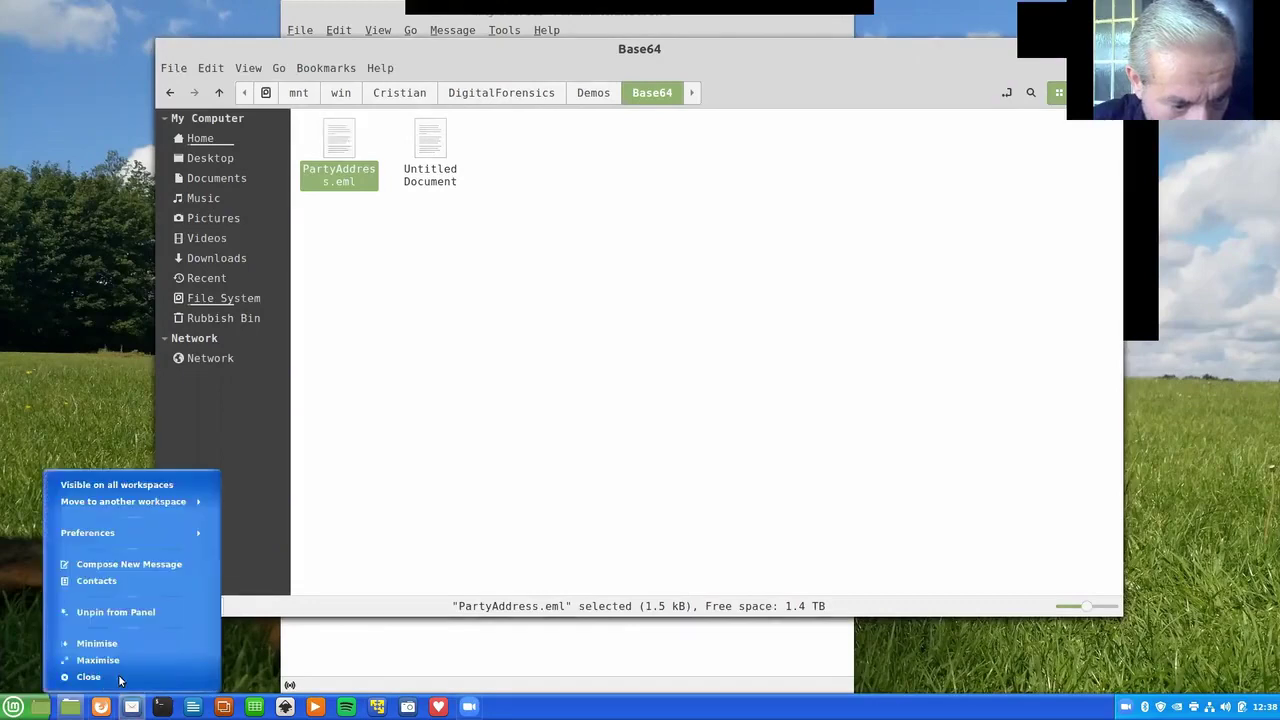
key("Return")
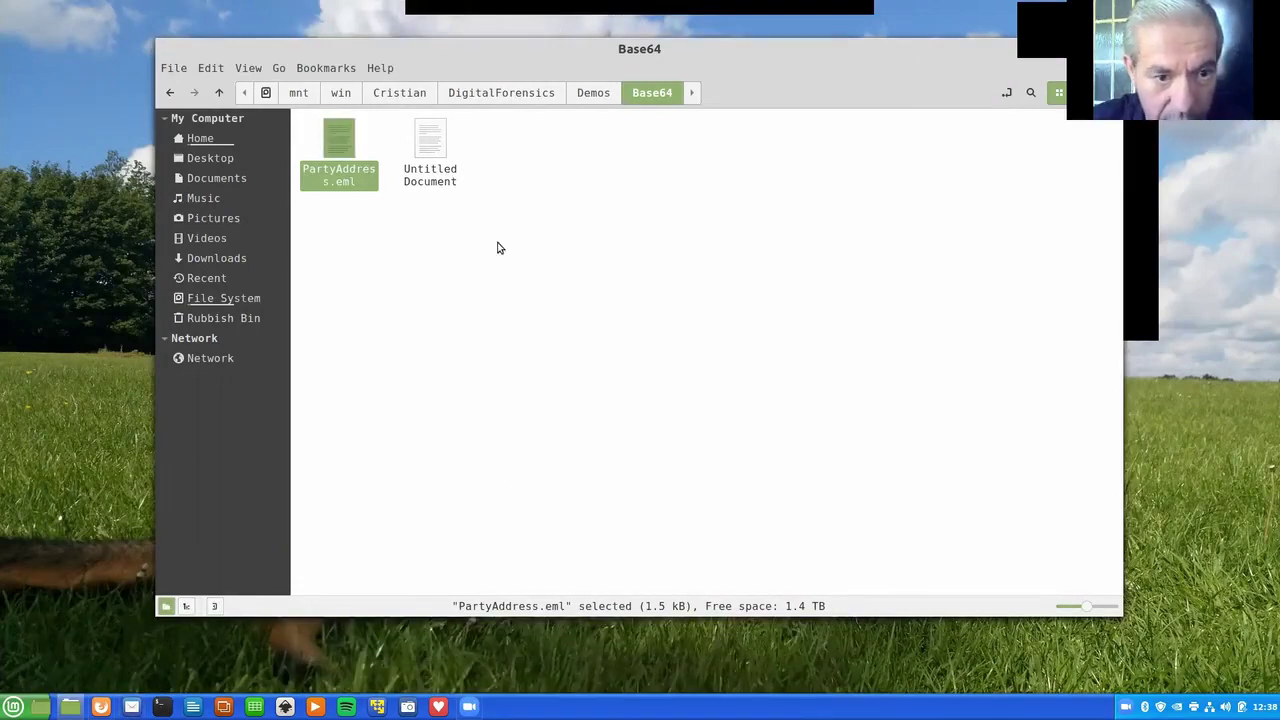
right_click(353, 180)
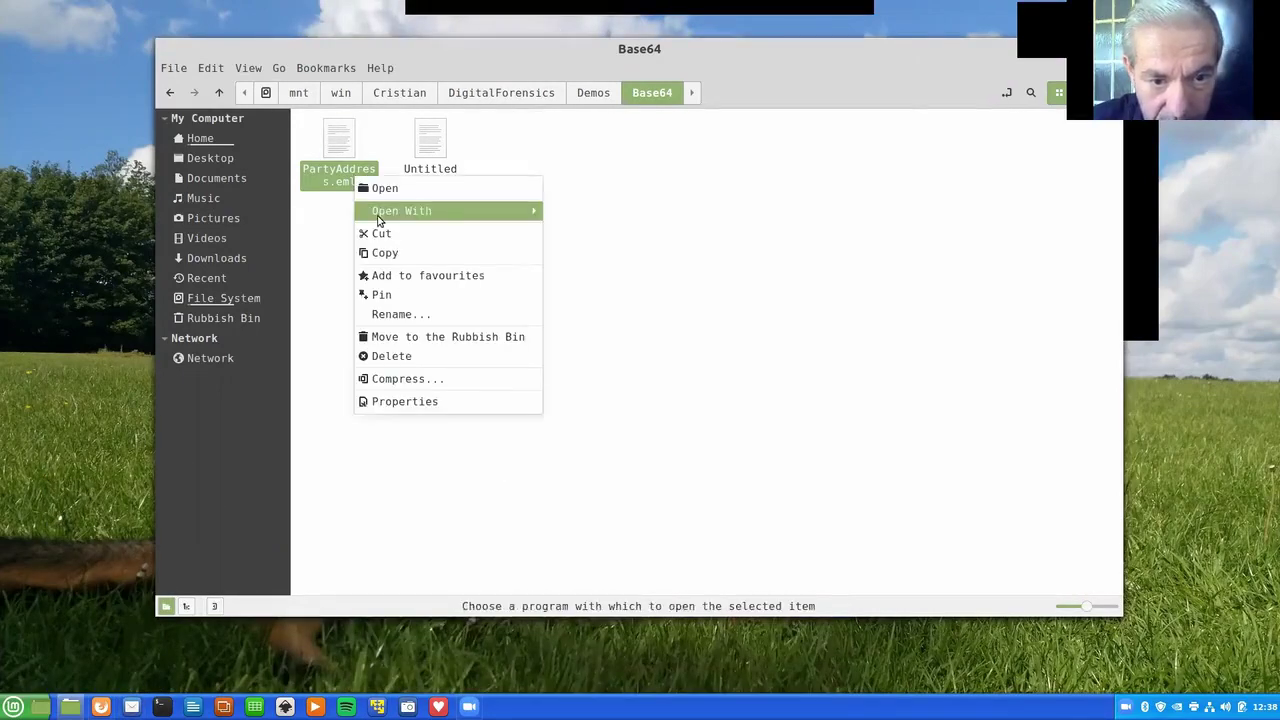
mouse_move(450, 210)
left_click(614, 255)
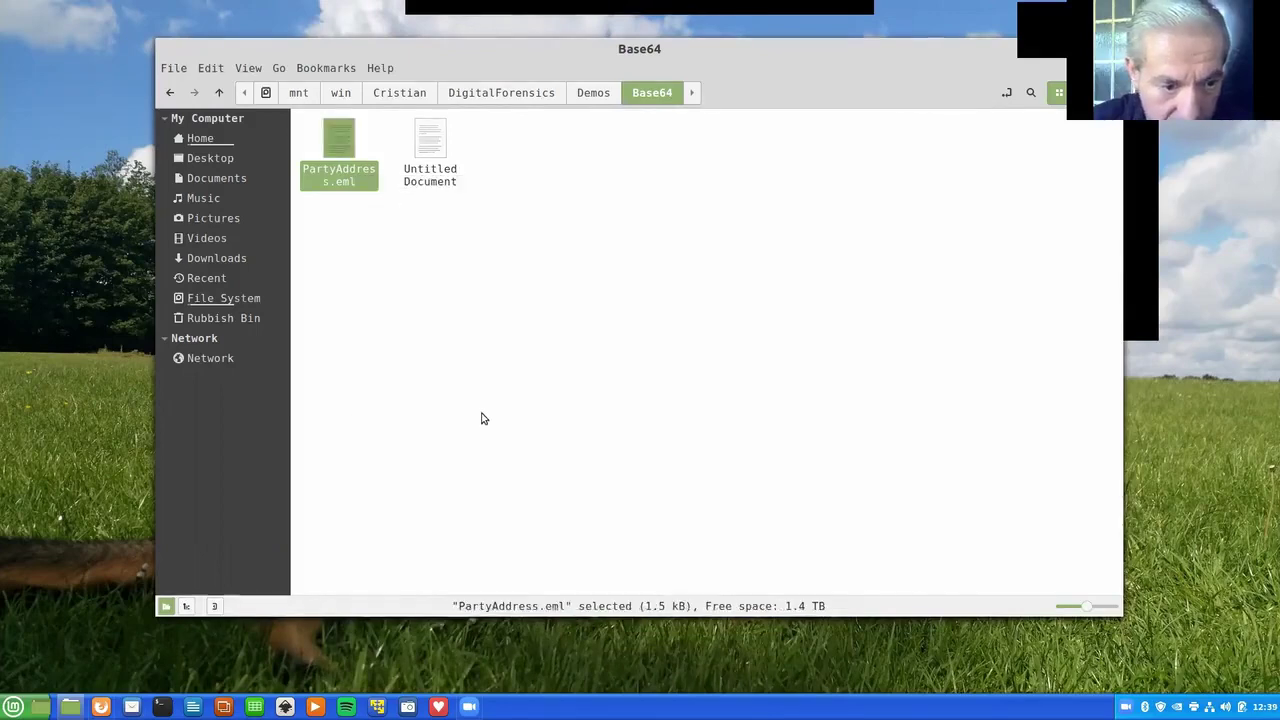
scroll(478, 397, "down", 15)
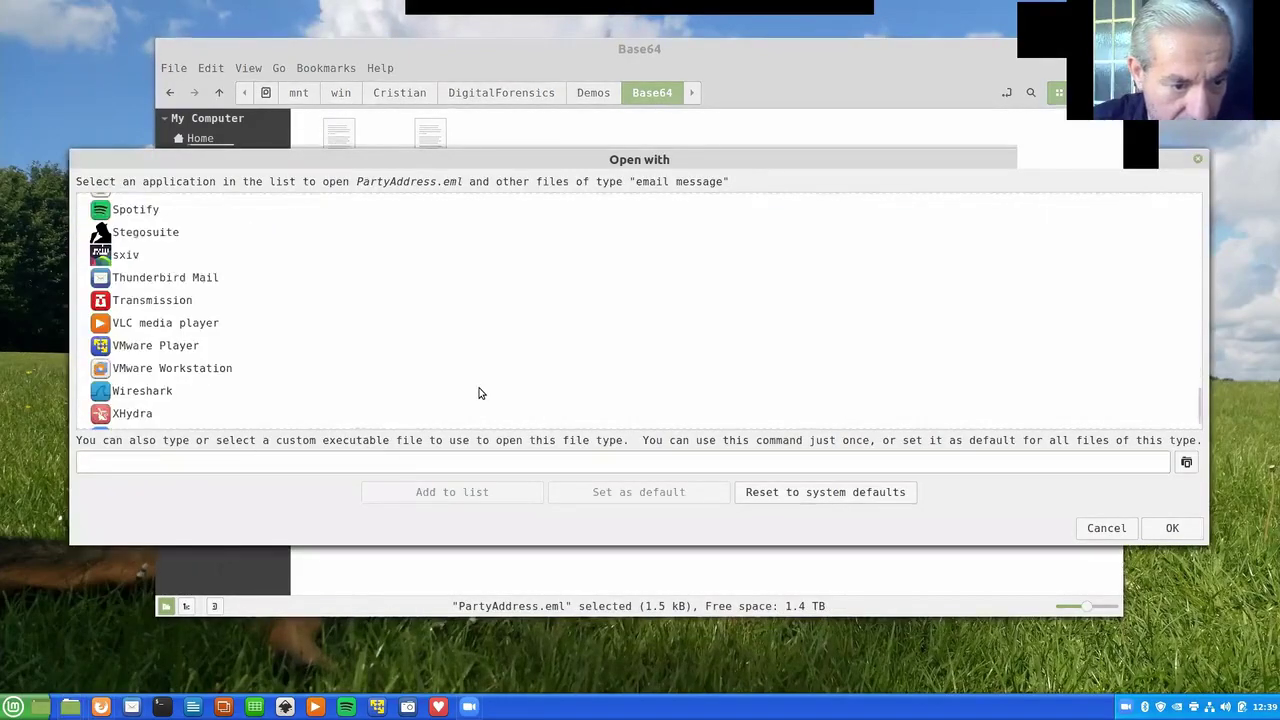
left_click(211, 280)
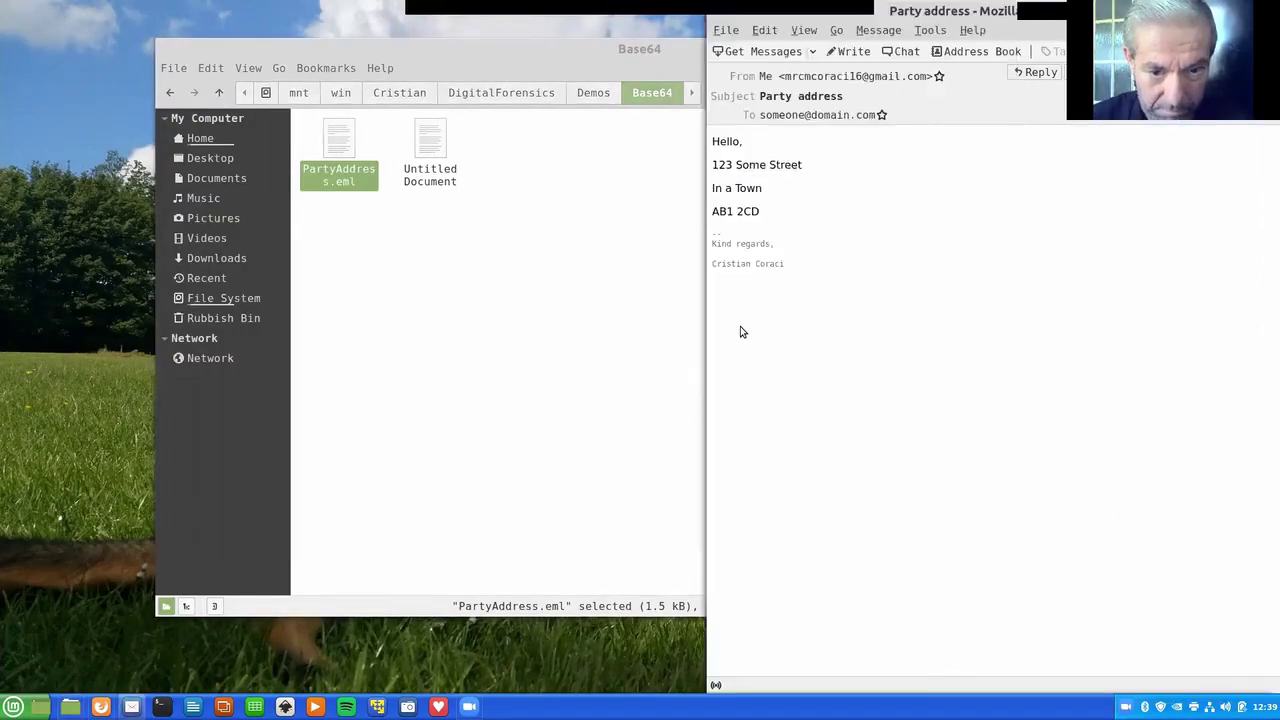
Step: Centre the Party address message window and view its raw source via More > View Source
left_click_drag(830, 18, 419, 33)
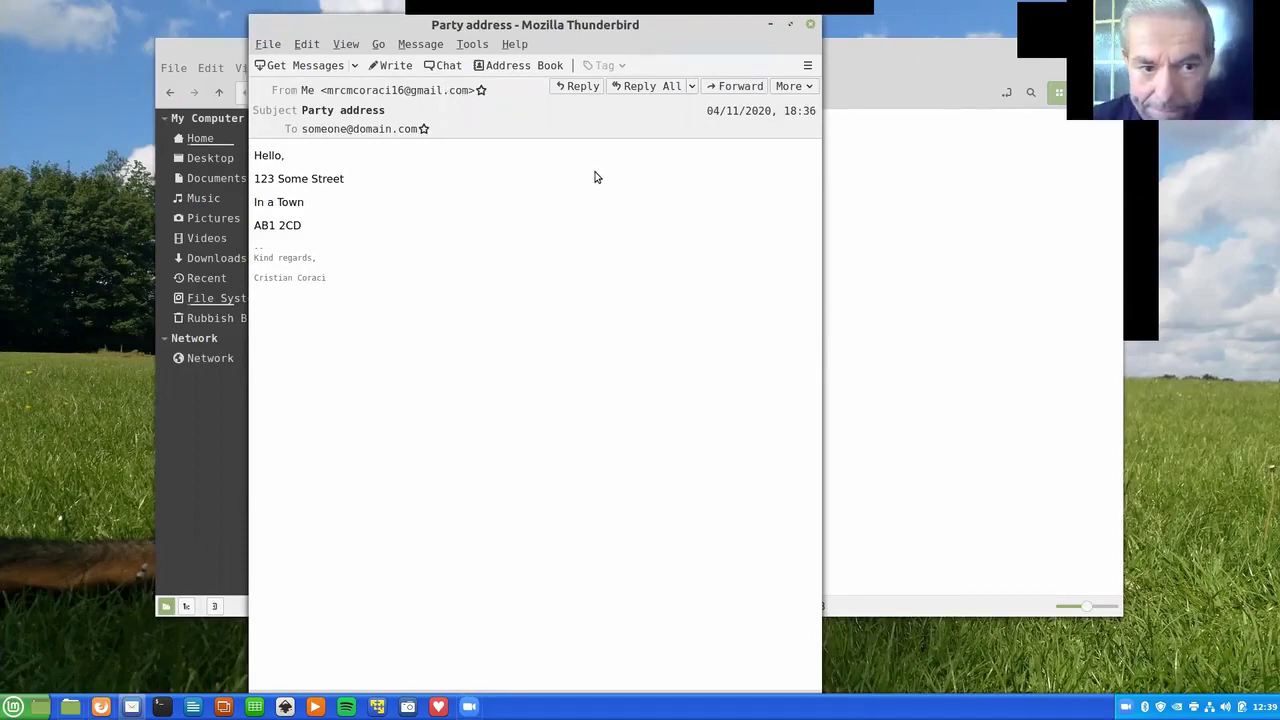
left_click(807, 66)
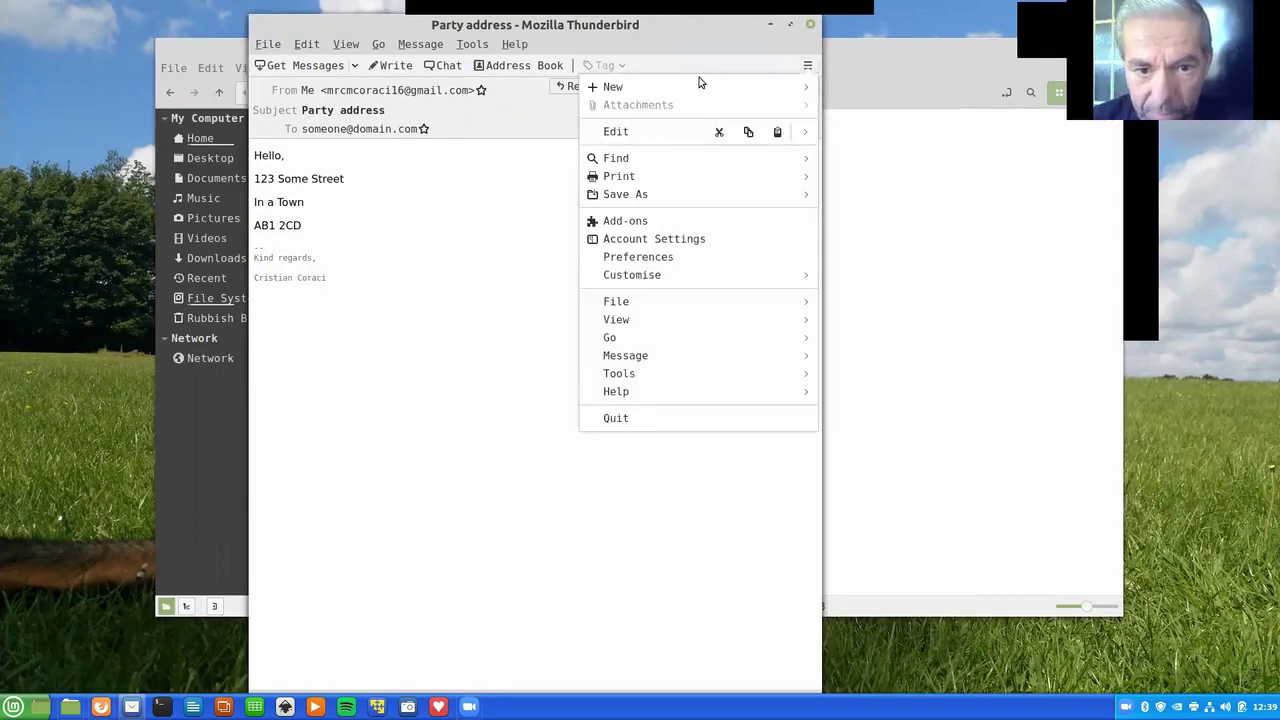
key("Escape")
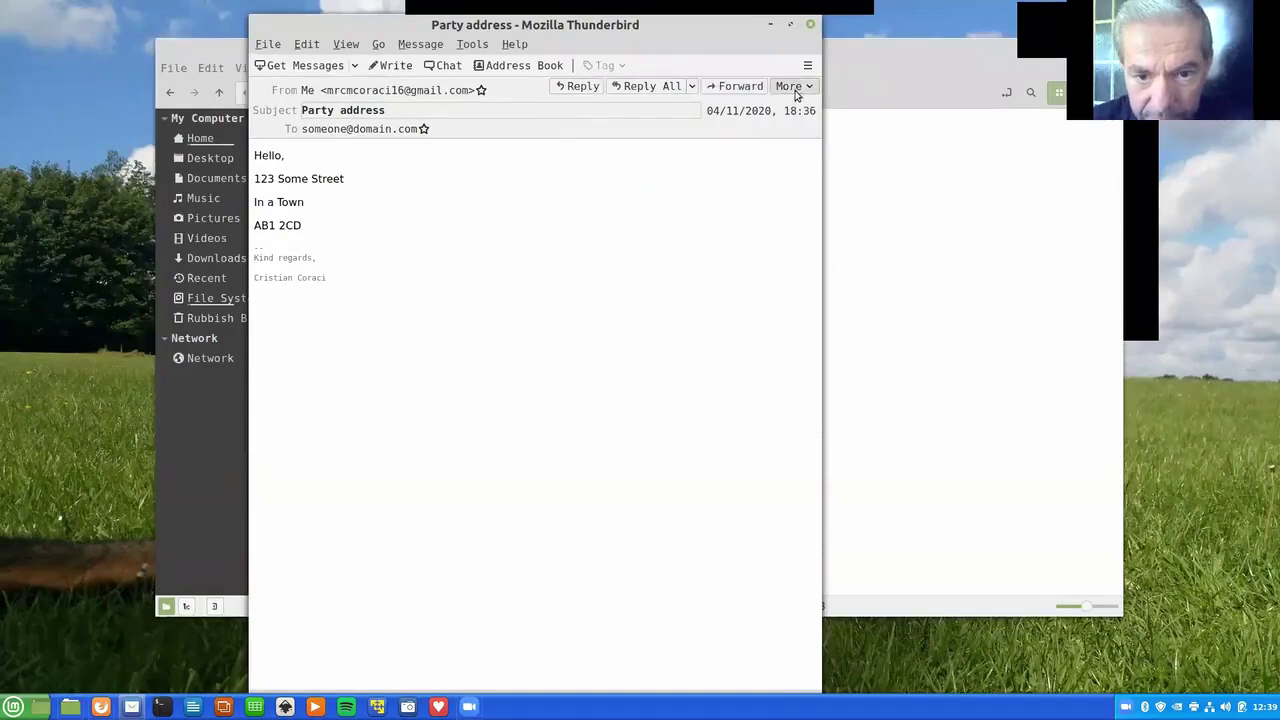
left_click(795, 86)
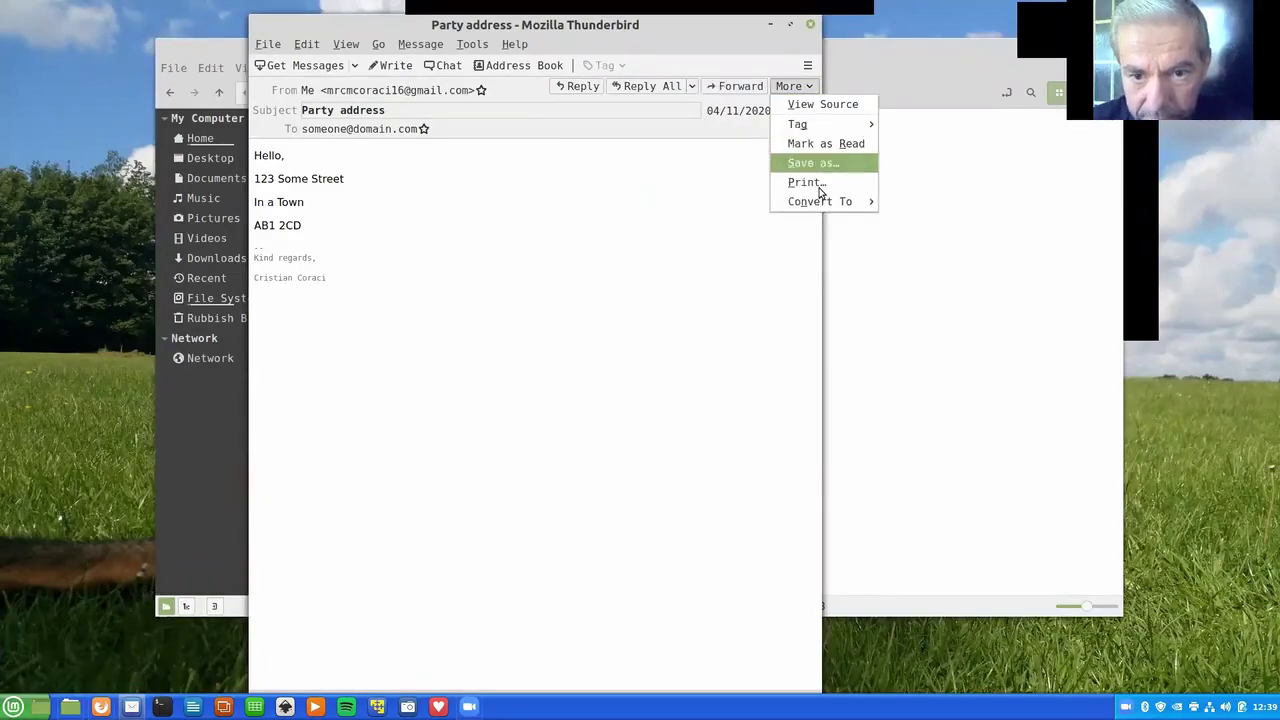
key("Return")
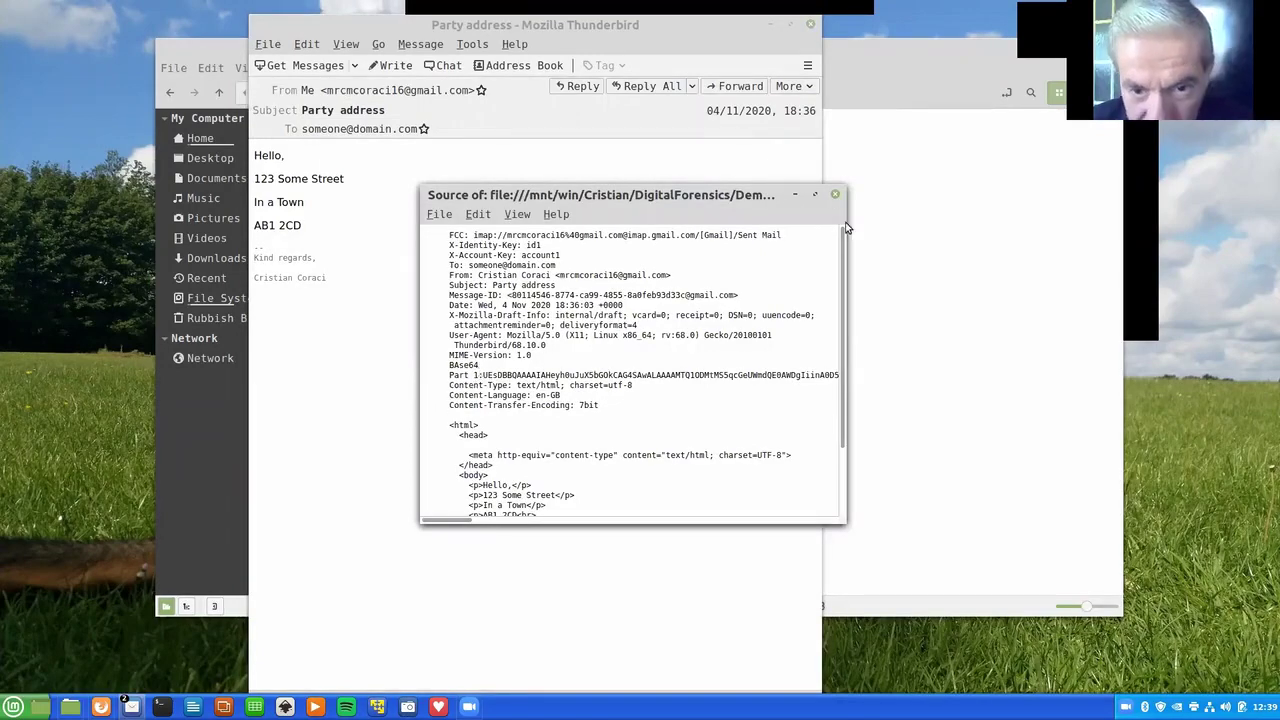
left_click(834, 195)
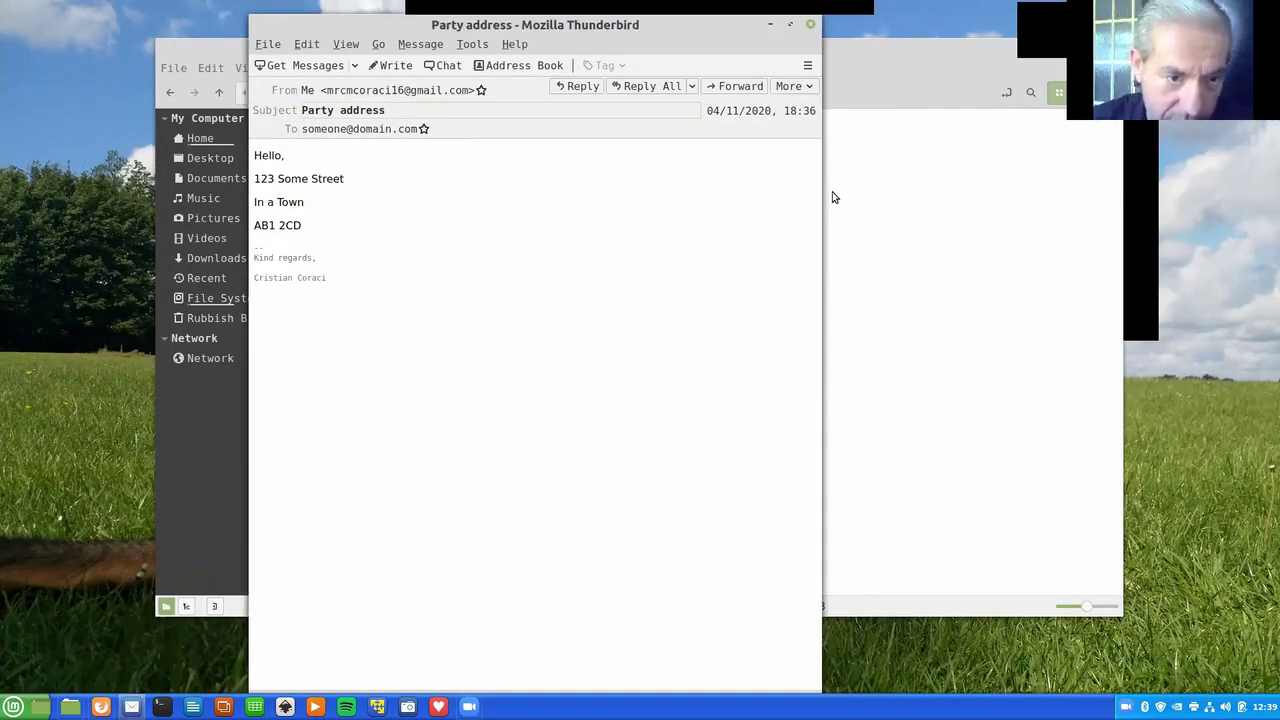
Step: Discard a blank new message, check the recipient address options, then minimise the window
left_click(391, 66)
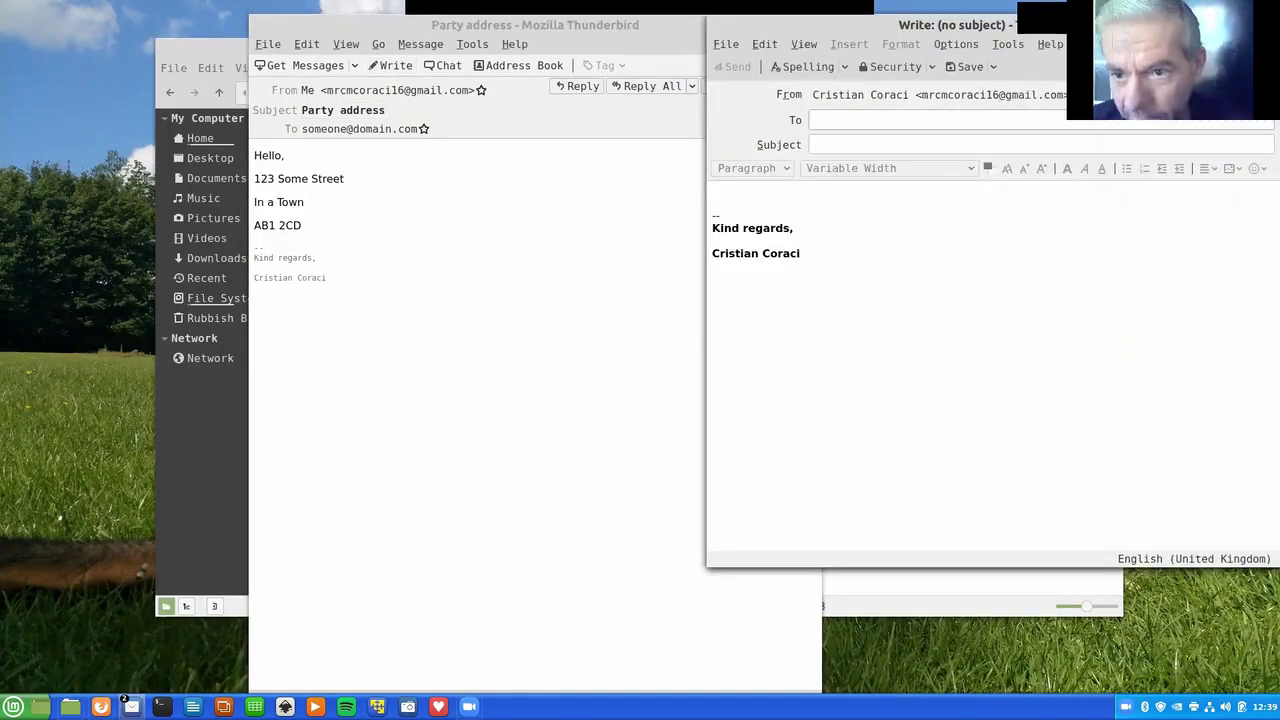
key("ctrl+w")
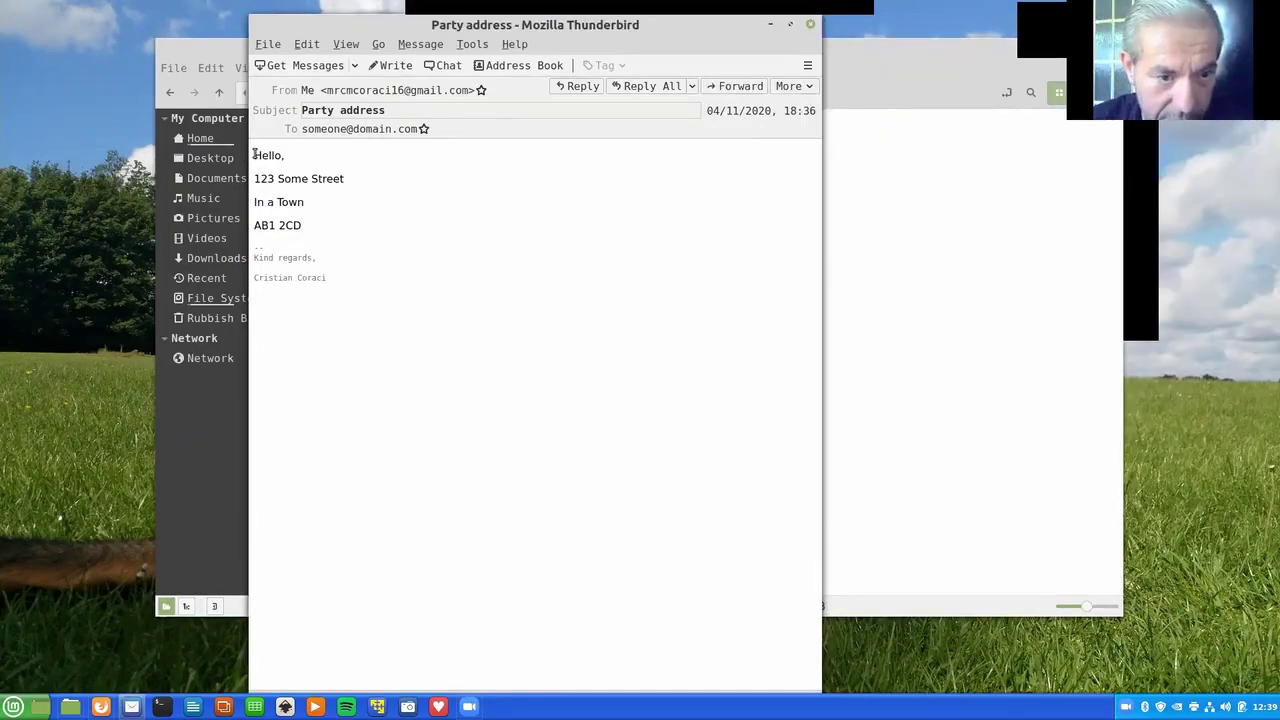
left_click(312, 134)
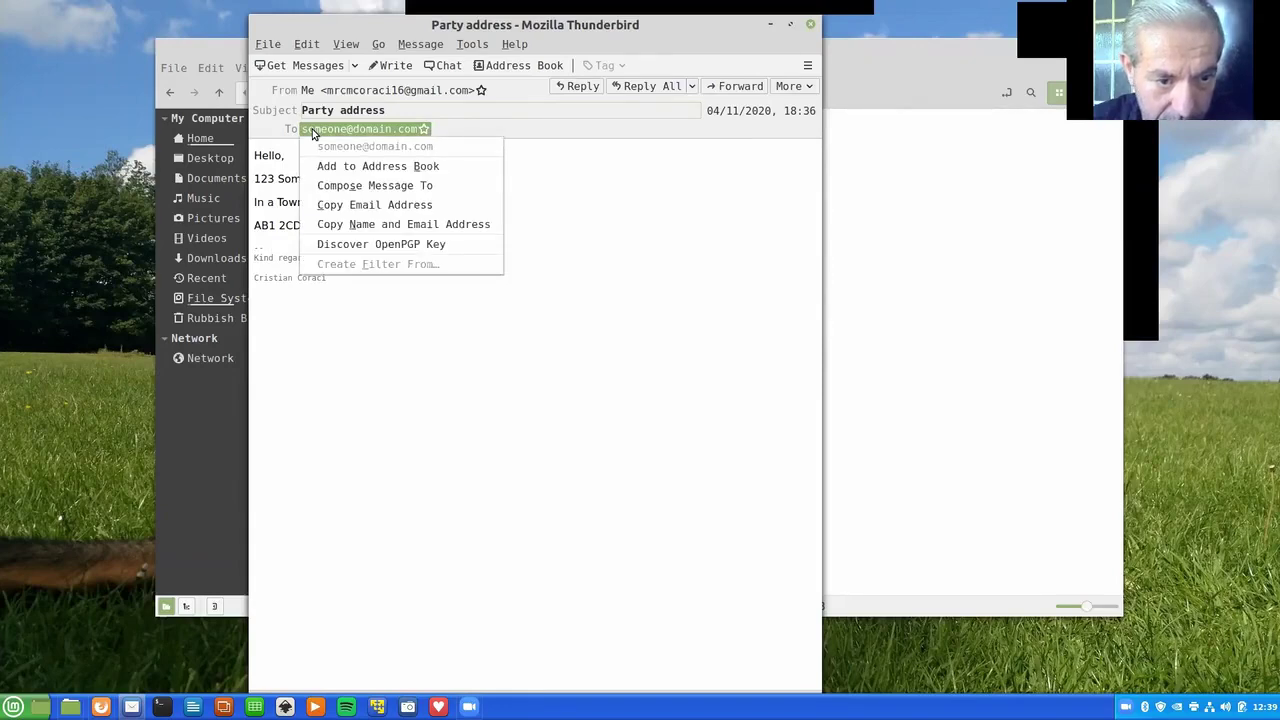
left_click(453, 133)
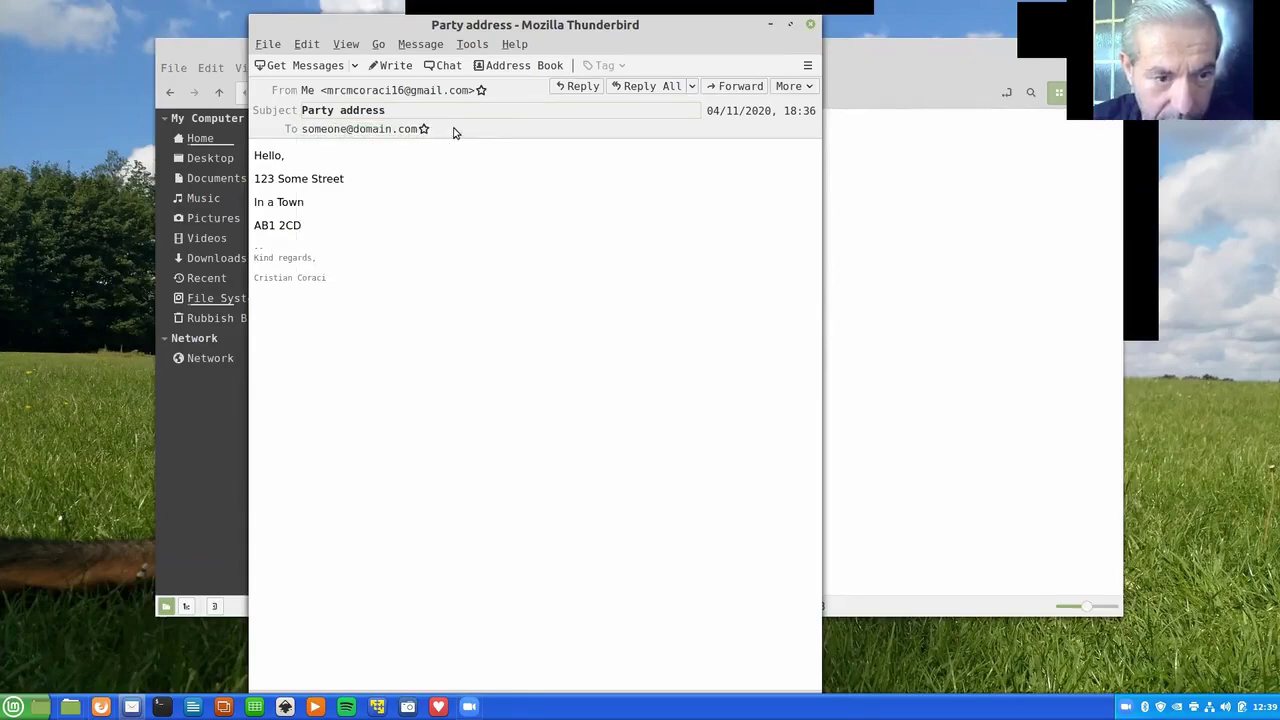
left_click(770, 29)
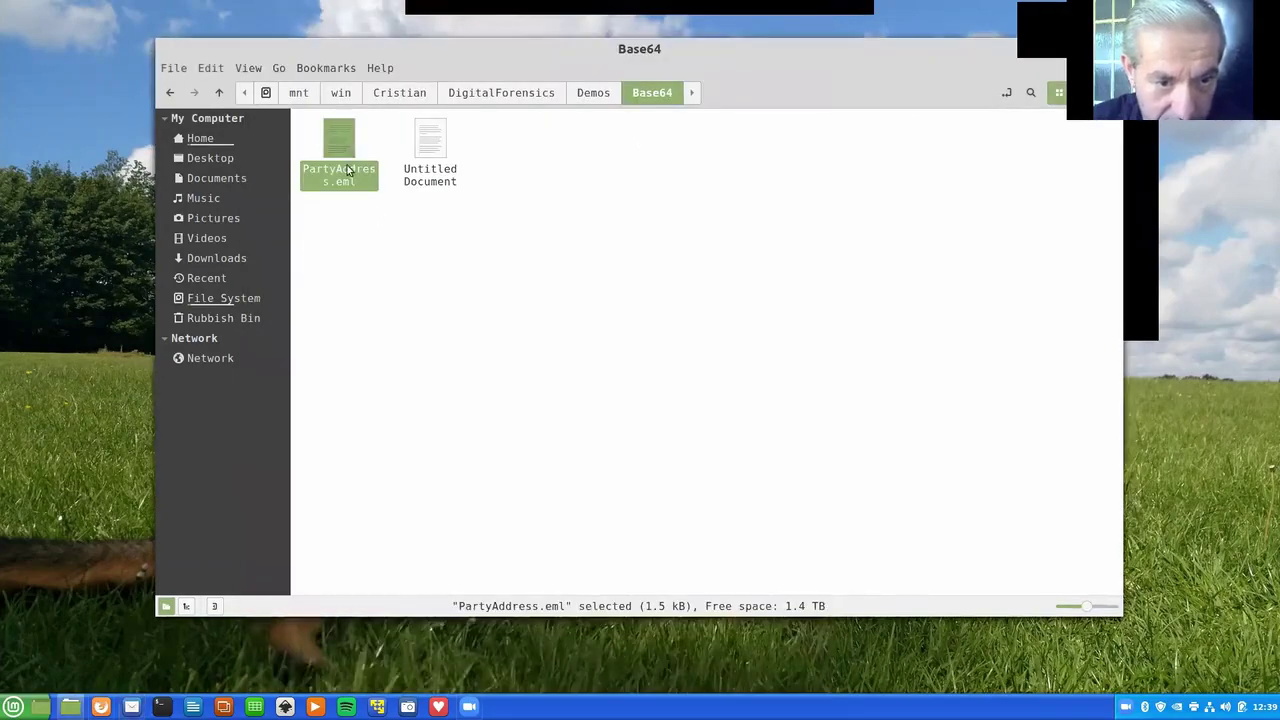
Step: Open PartyAddress.eml in Text Editor and replace the placeholder To value with the contact's name
right_click(344, 181)
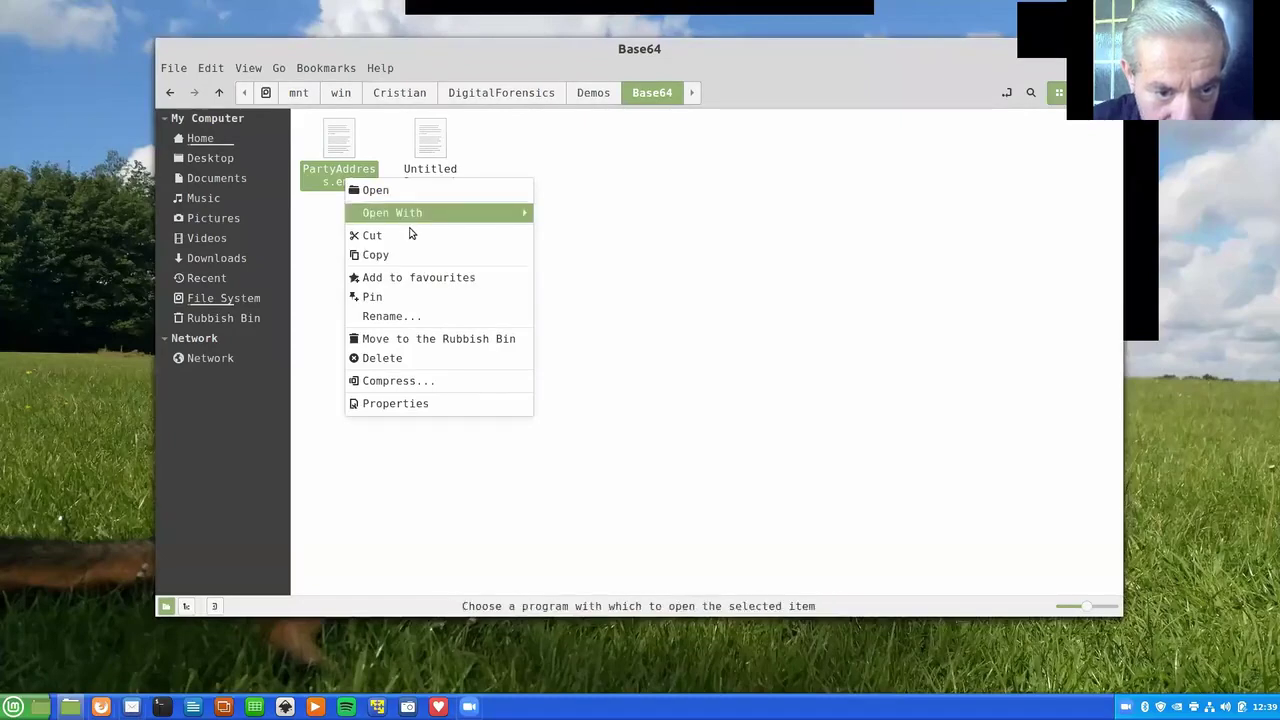
mouse_move(515, 212)
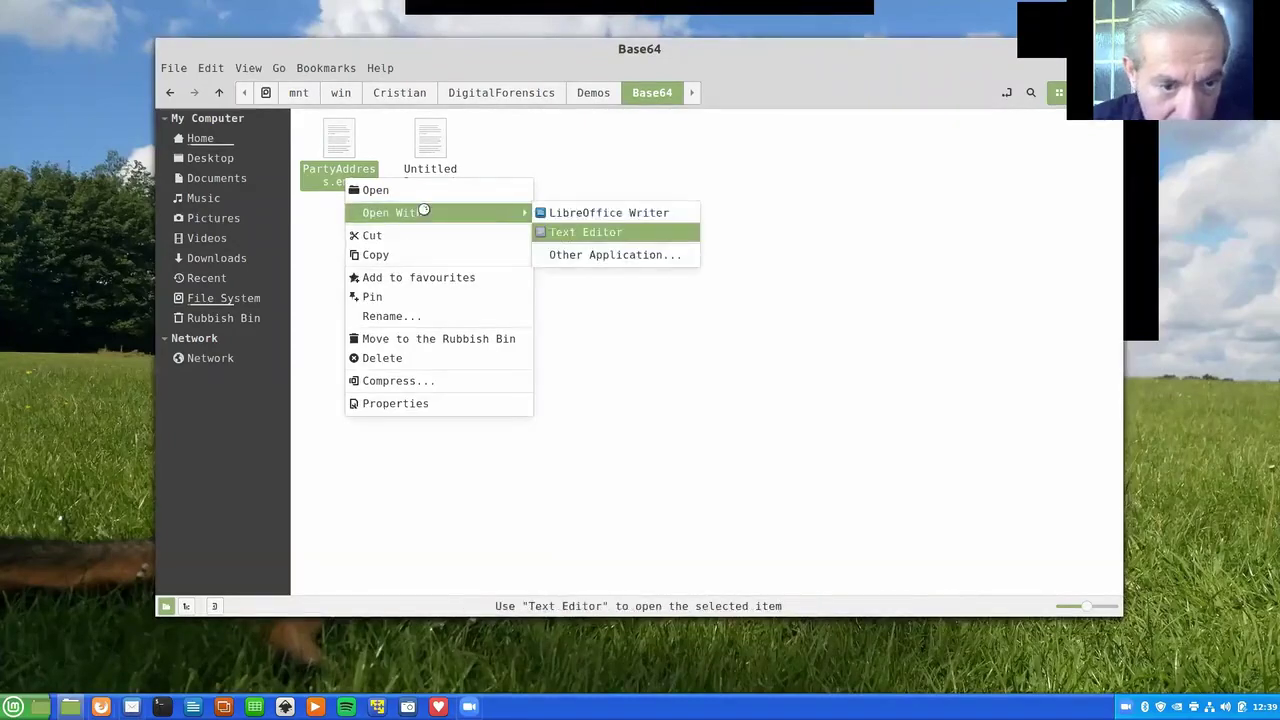
left_click(565, 236)
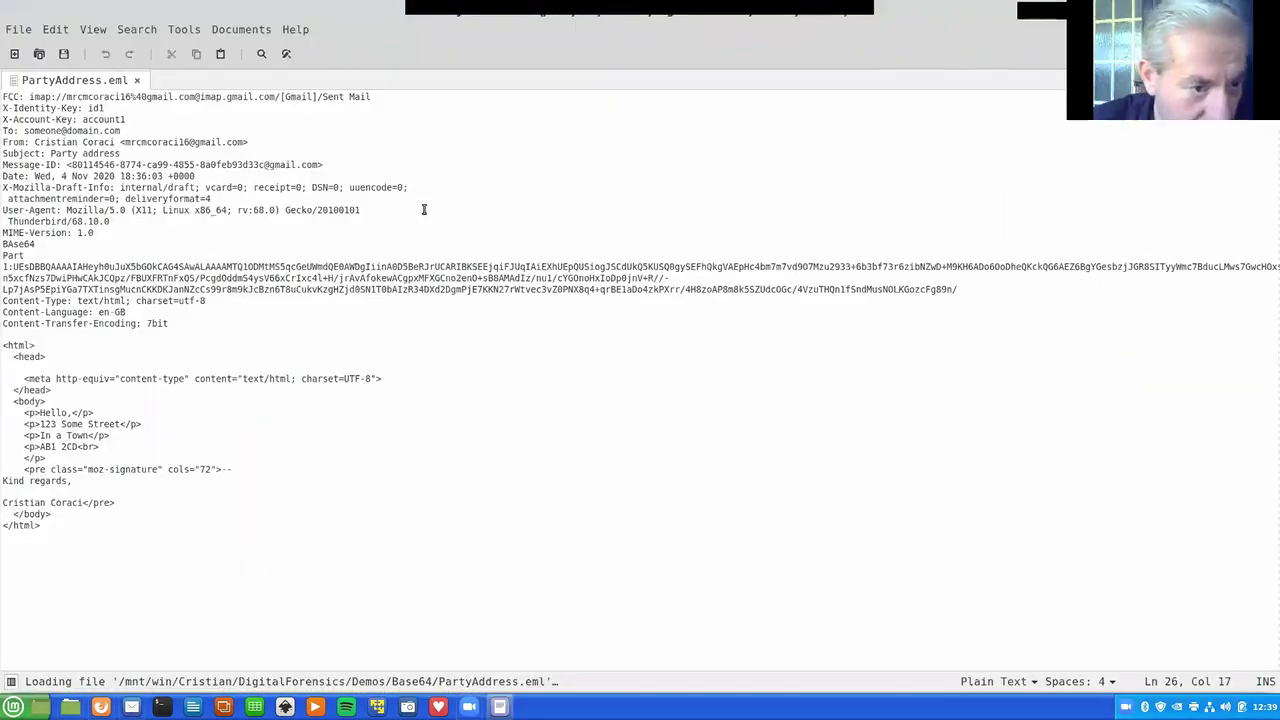
left_click(121, 131)
key("BackSpace")
key("BackSpace")
key("BackSpace")
key("BackSpace")
key("BackSpace")
key("BackSpace")
key("BackSpace")
key("BackSpace")
key("BackSpace")
key("BackSpace")
key("BackSpace")
key("BackSpace")
key("BackSpace")
key("BackSpace")
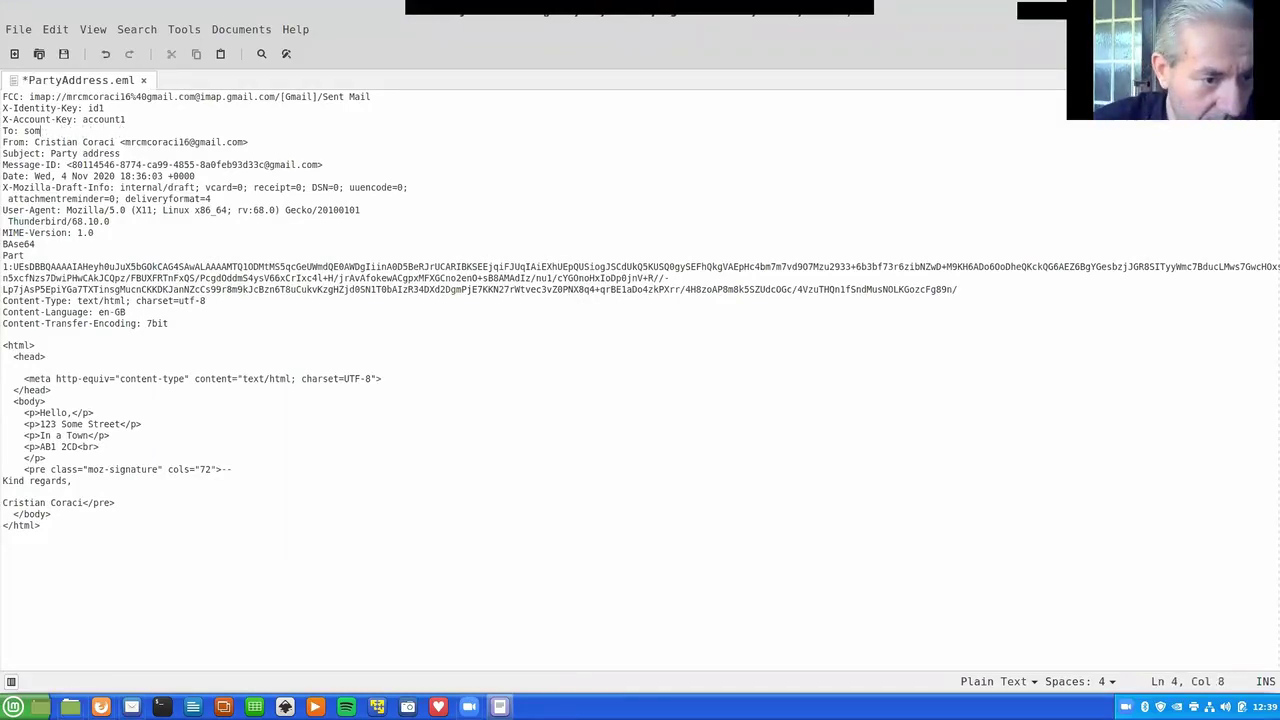
type("hemnri")
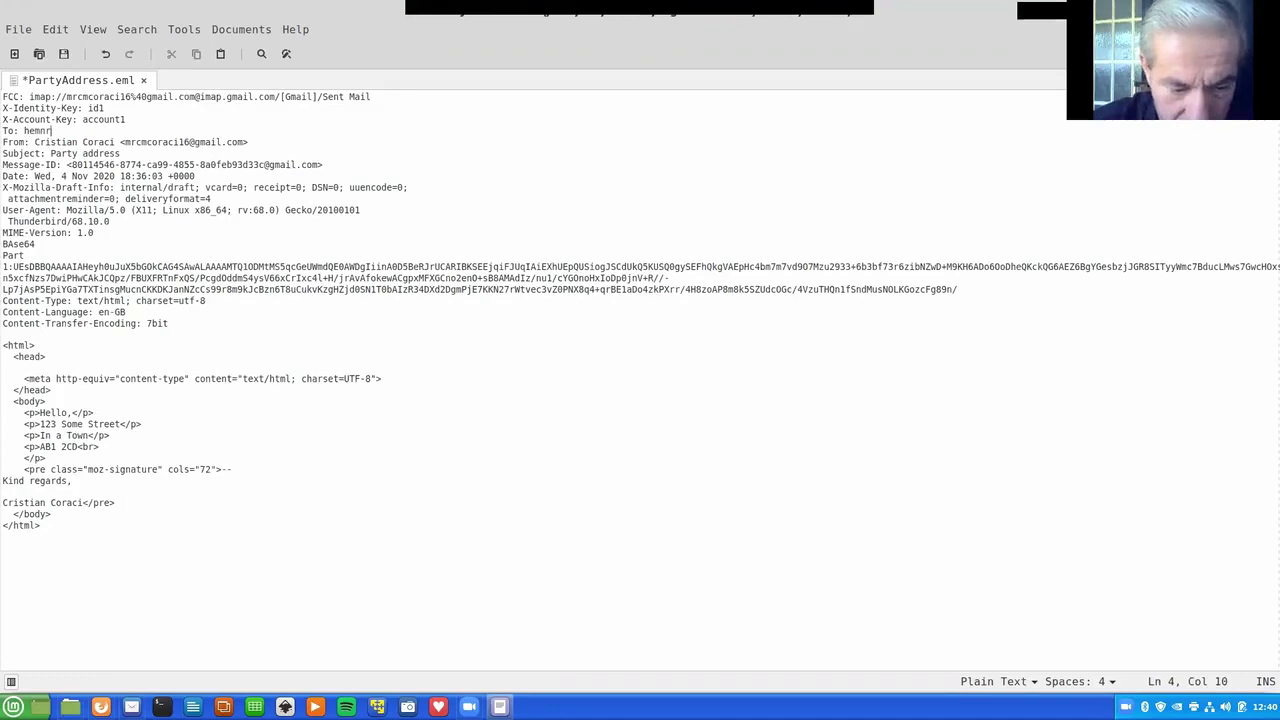
key("BackSpace")
key("BackSpace")
key("BackSpace")
key("BackSpace")
key("BackSpace")
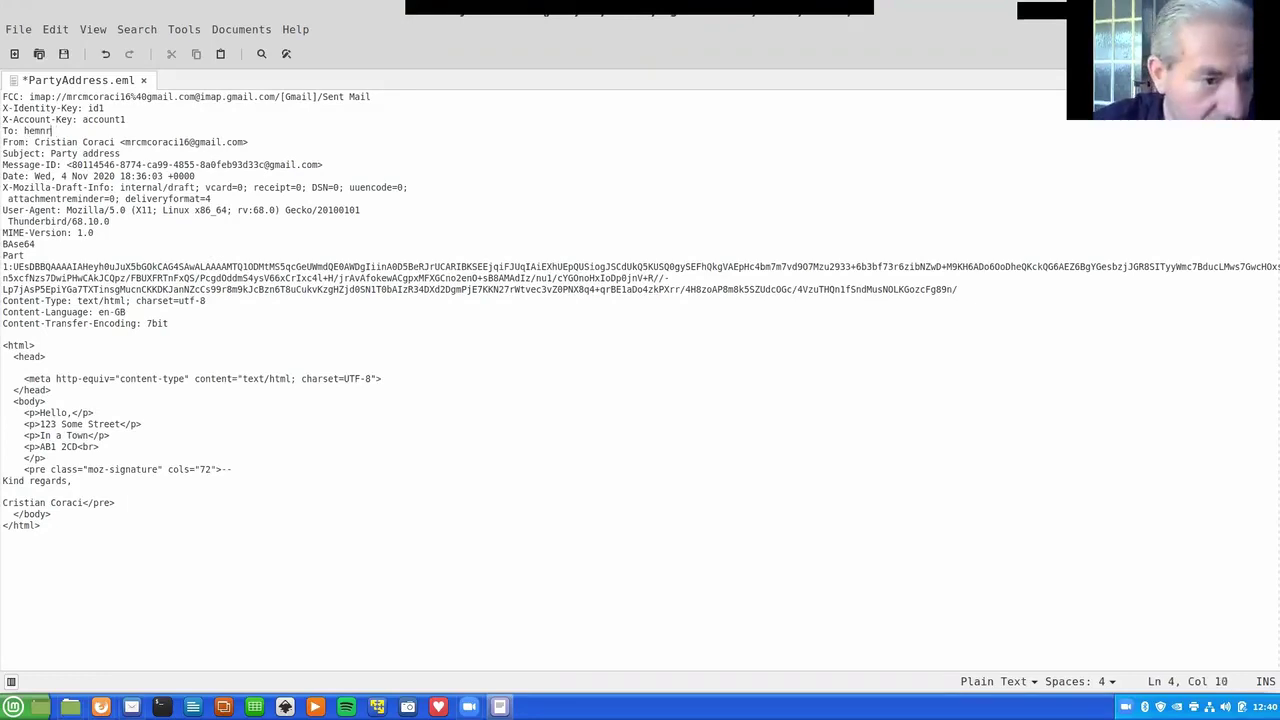
type("enri")
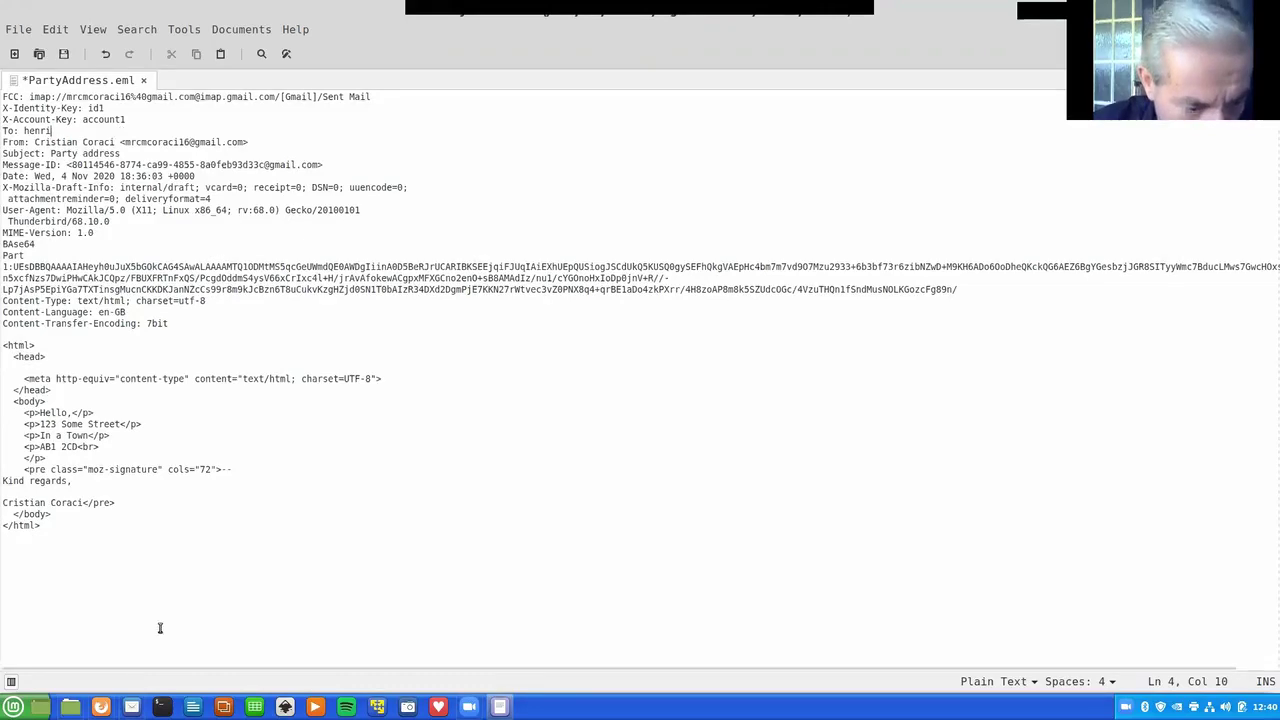
Step: Look up the contact in Thunderbird's Address Book and type their e-mail into the To header
left_click(131, 707)
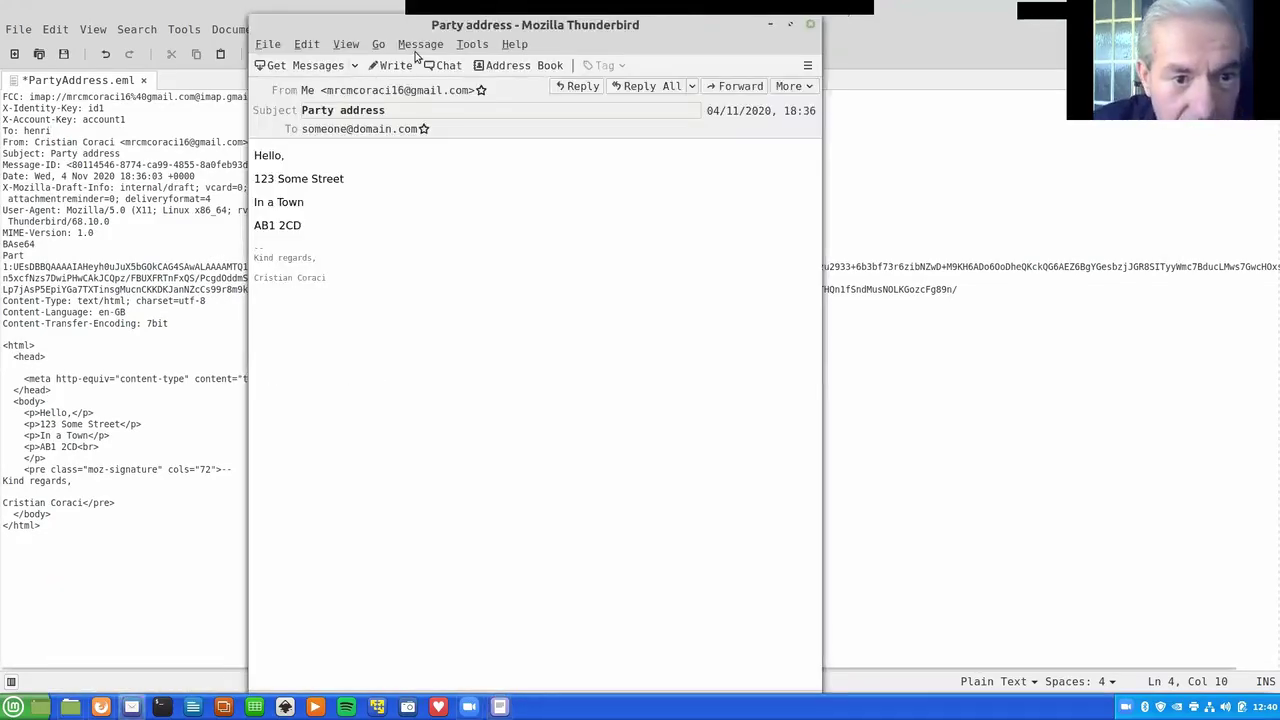
left_click(494, 65)
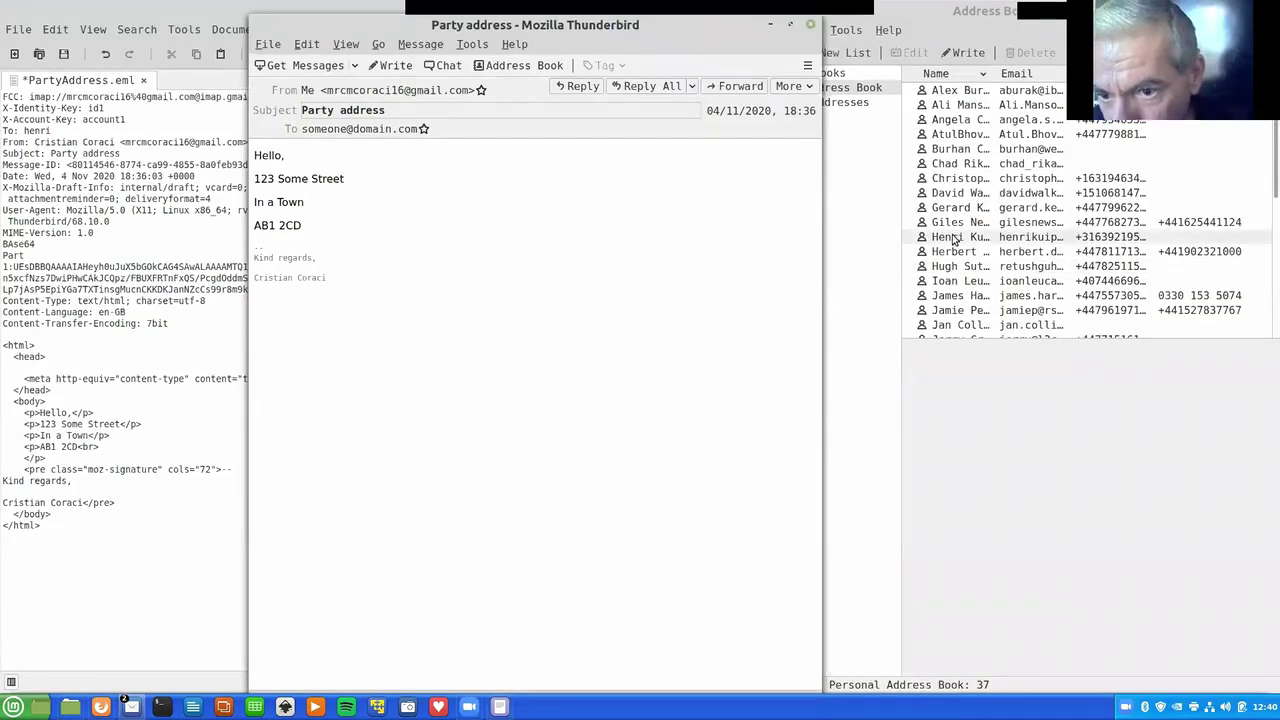
left_click(952, 240)
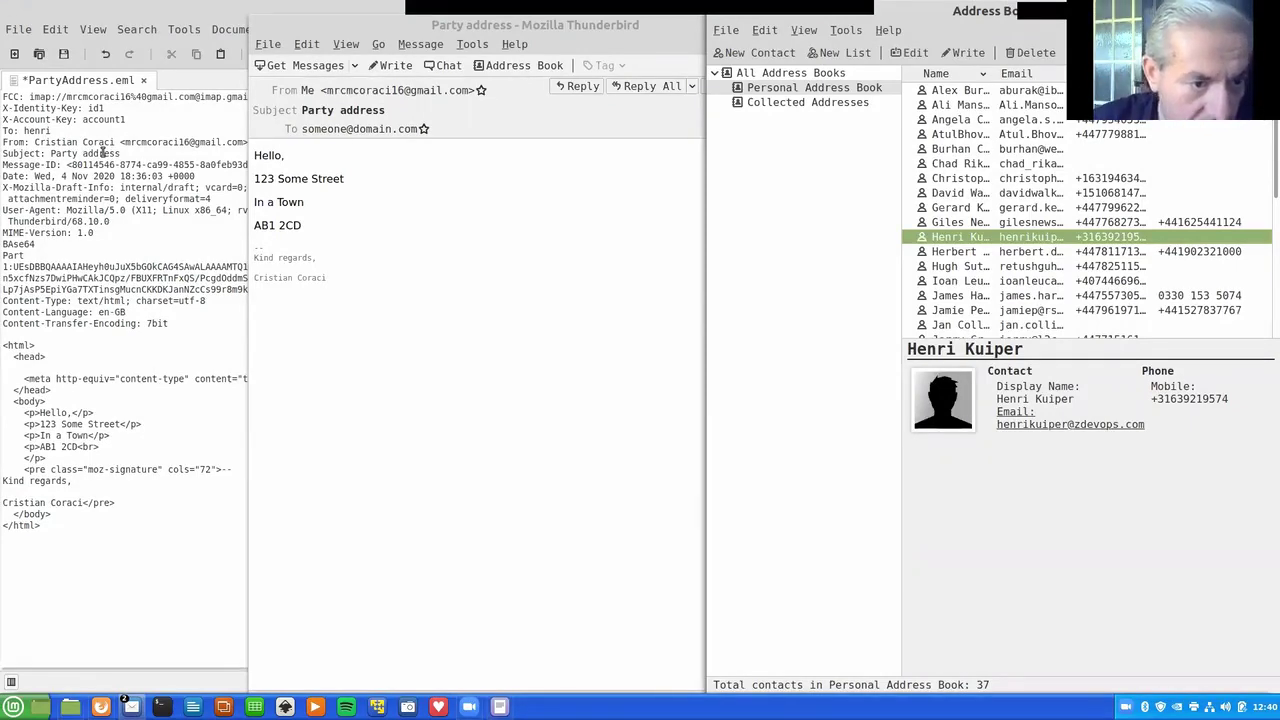
key("alt+Tab")
type("j")
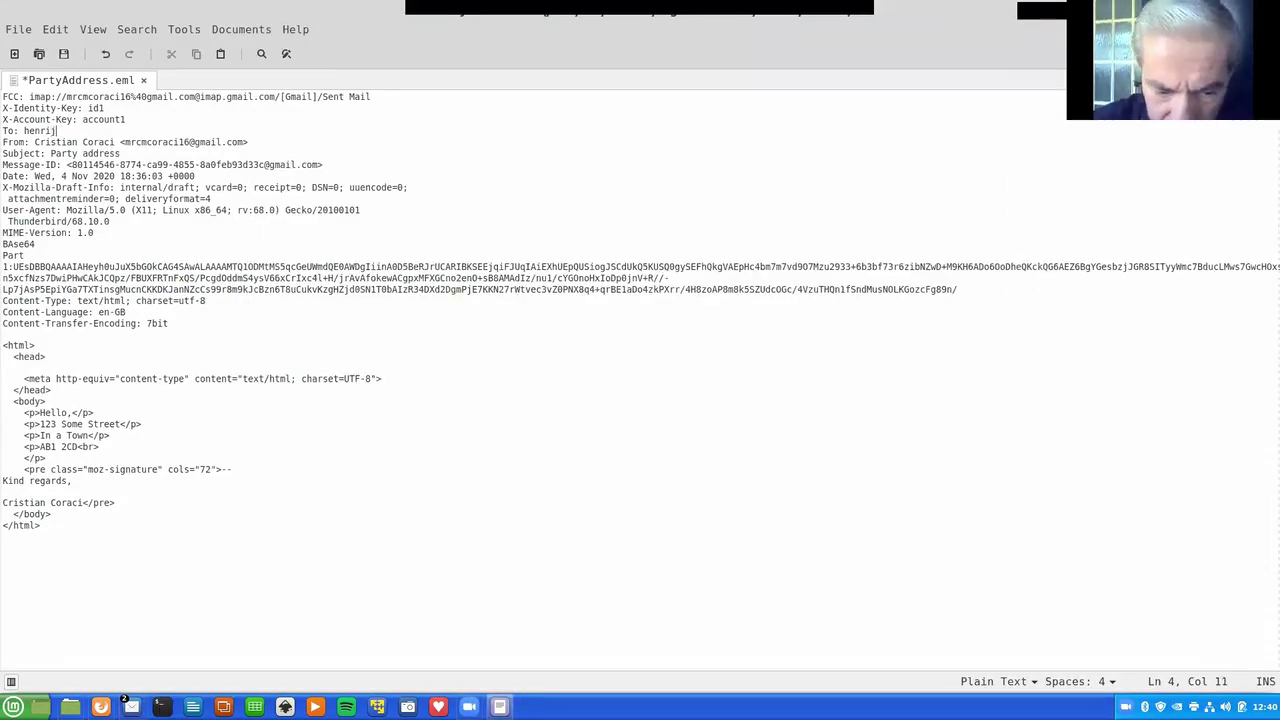
key("BackSpace")
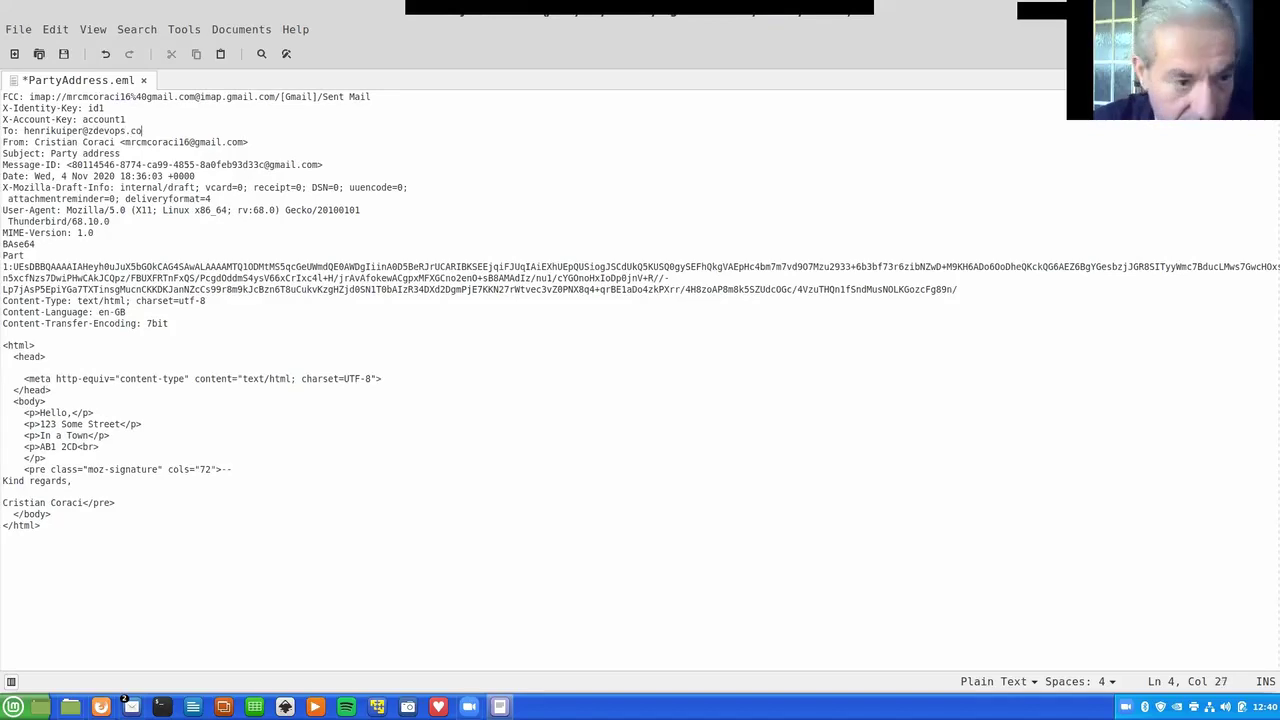
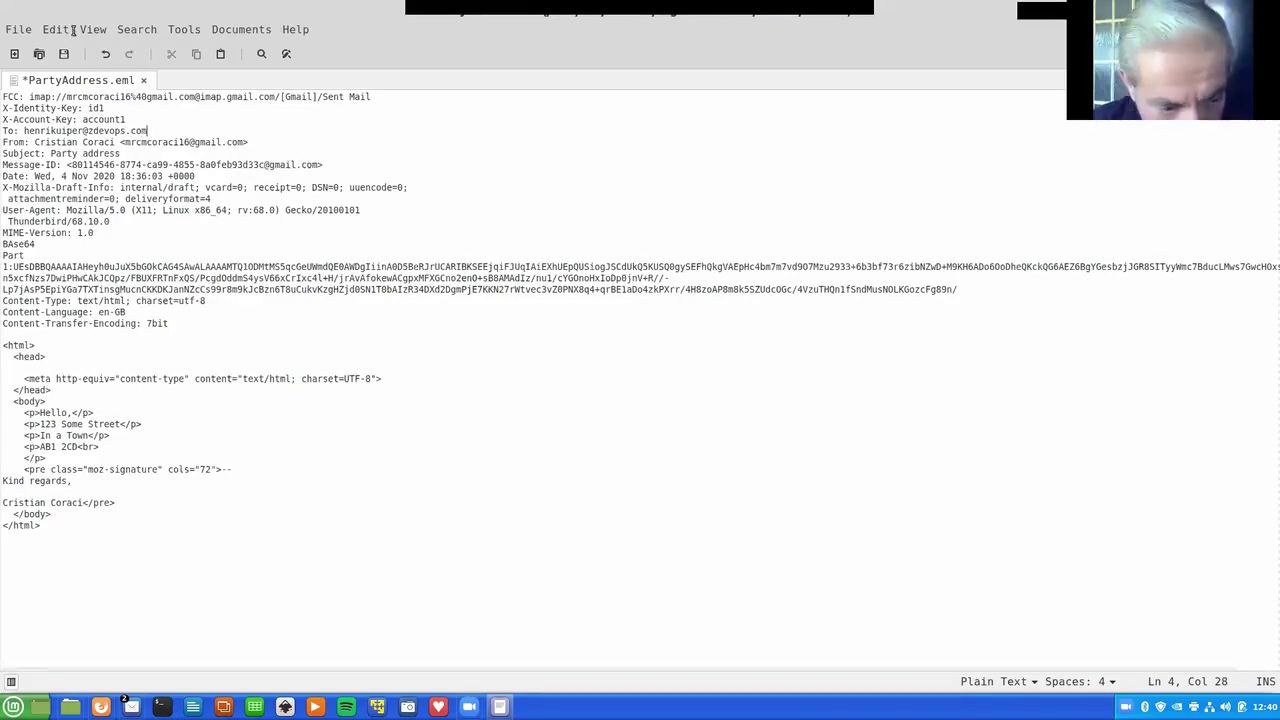
Step: Recheck the address in the Address Book, save PartyAddress.eml, and quit the editor
left_click(131, 707)
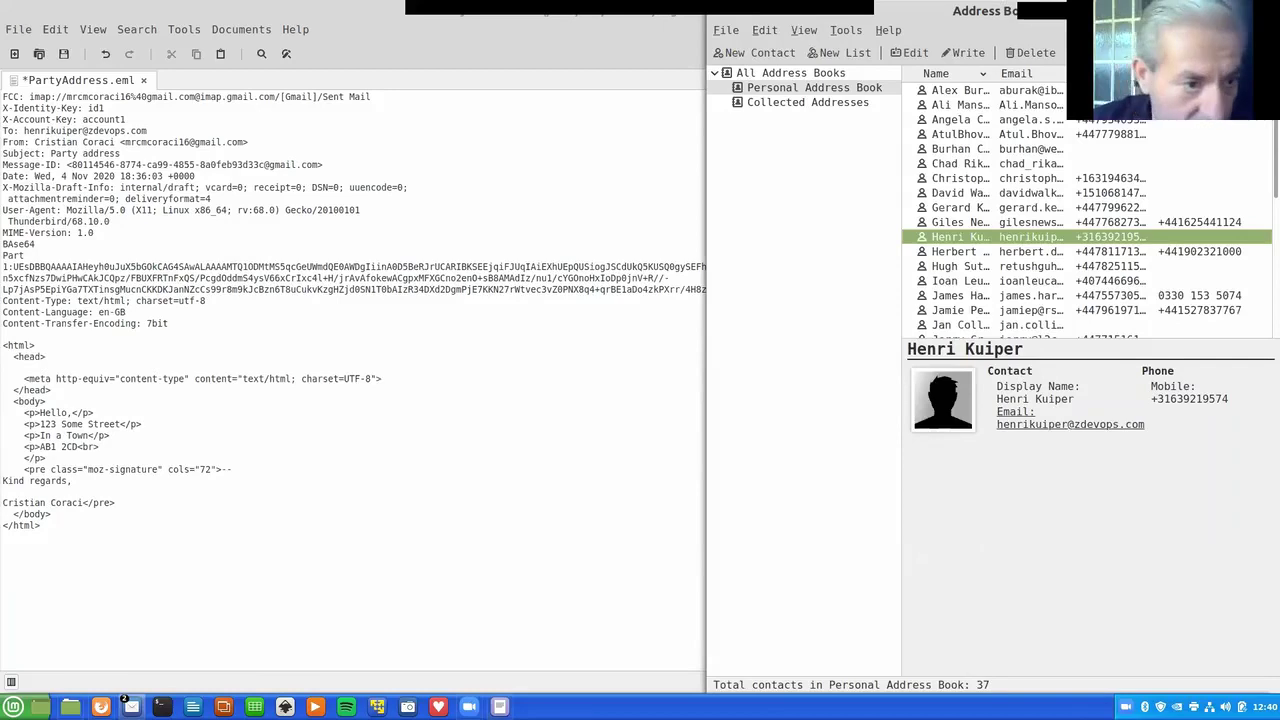
left_click(1268, 11)
left_click(63, 53)
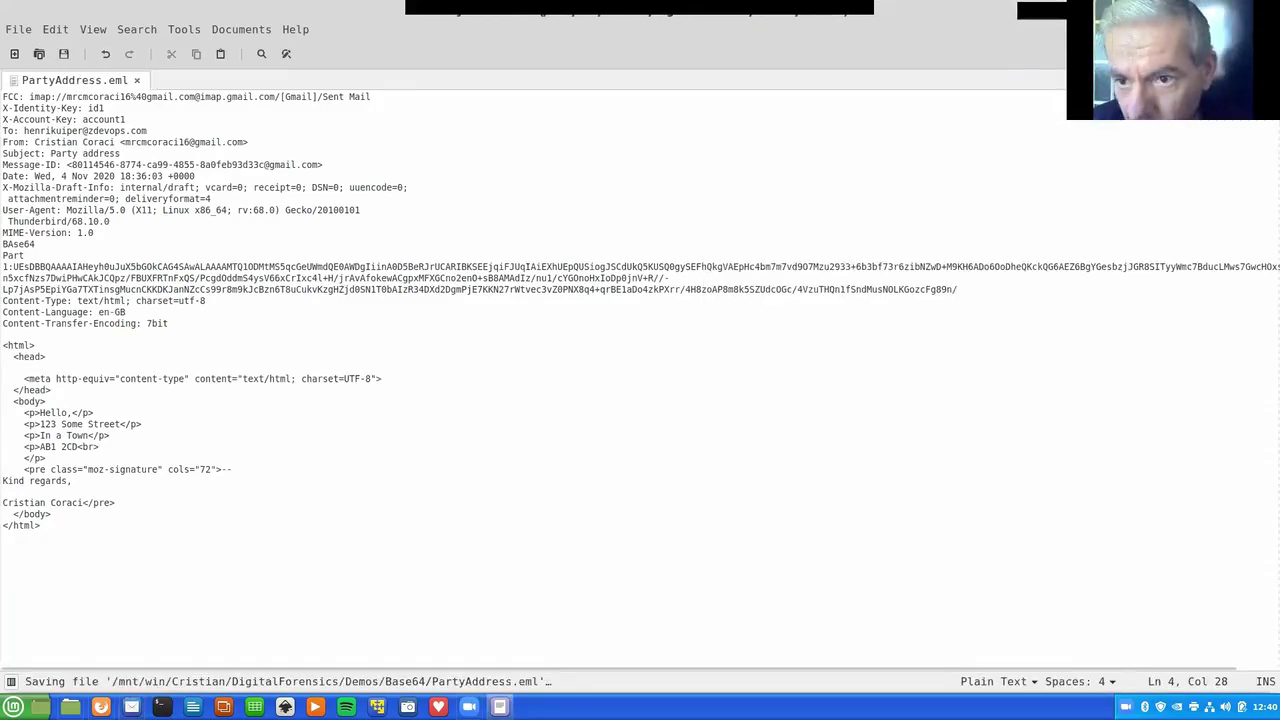
key("ctrl+q")
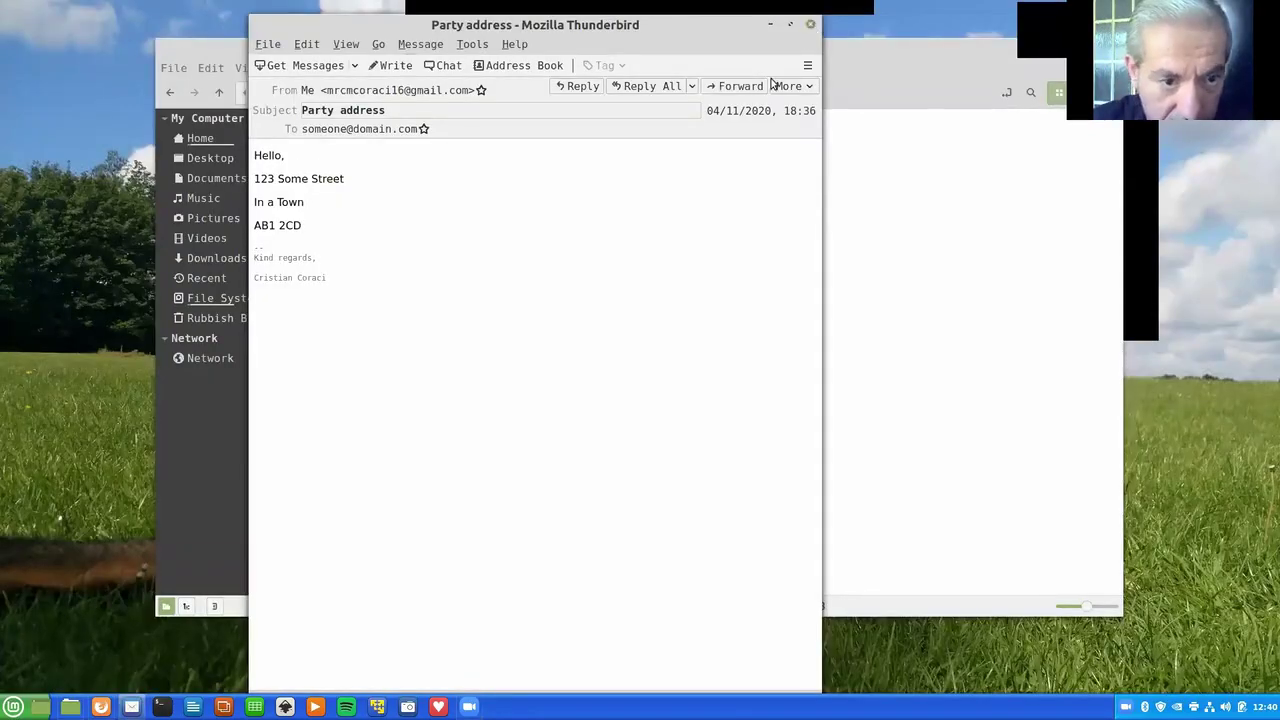
Step: Close the old message window and reopen PartyAddress.eml with Thunderbird Mail via Open With > Other Application
left_click(813, 25)
right_click(352, 192)
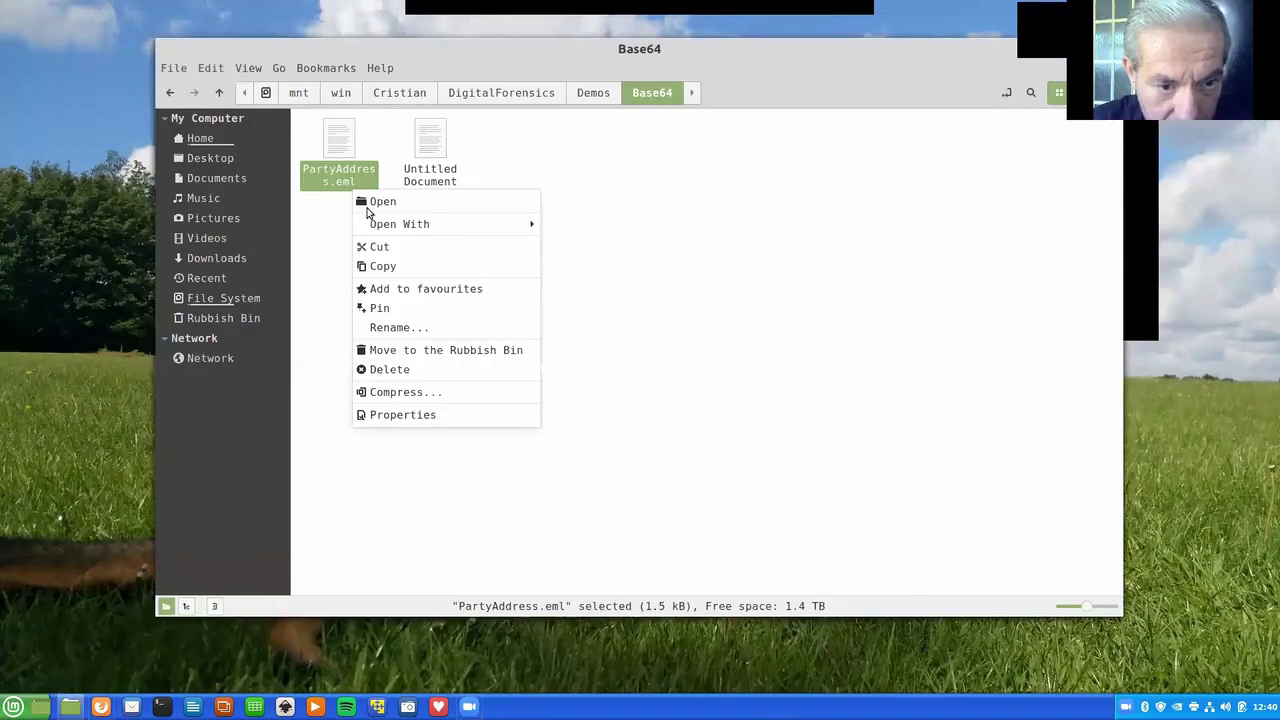
mouse_move(386, 230)
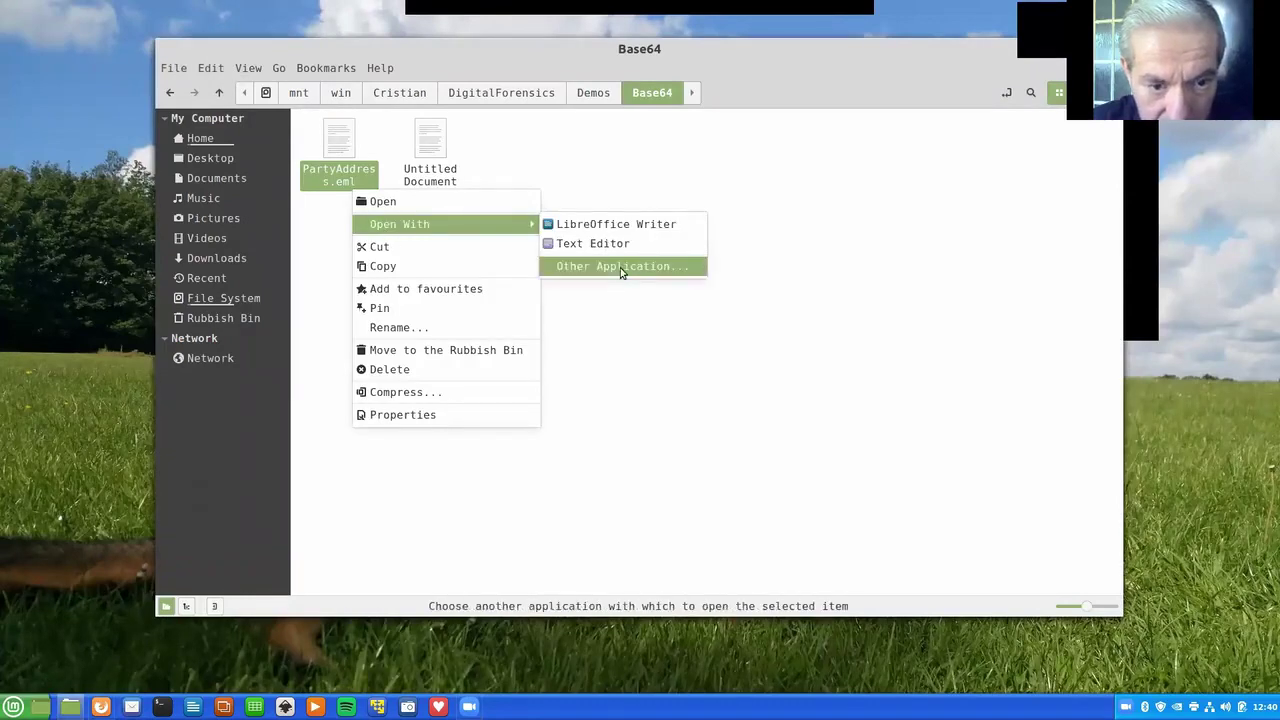
left_click(620, 267)
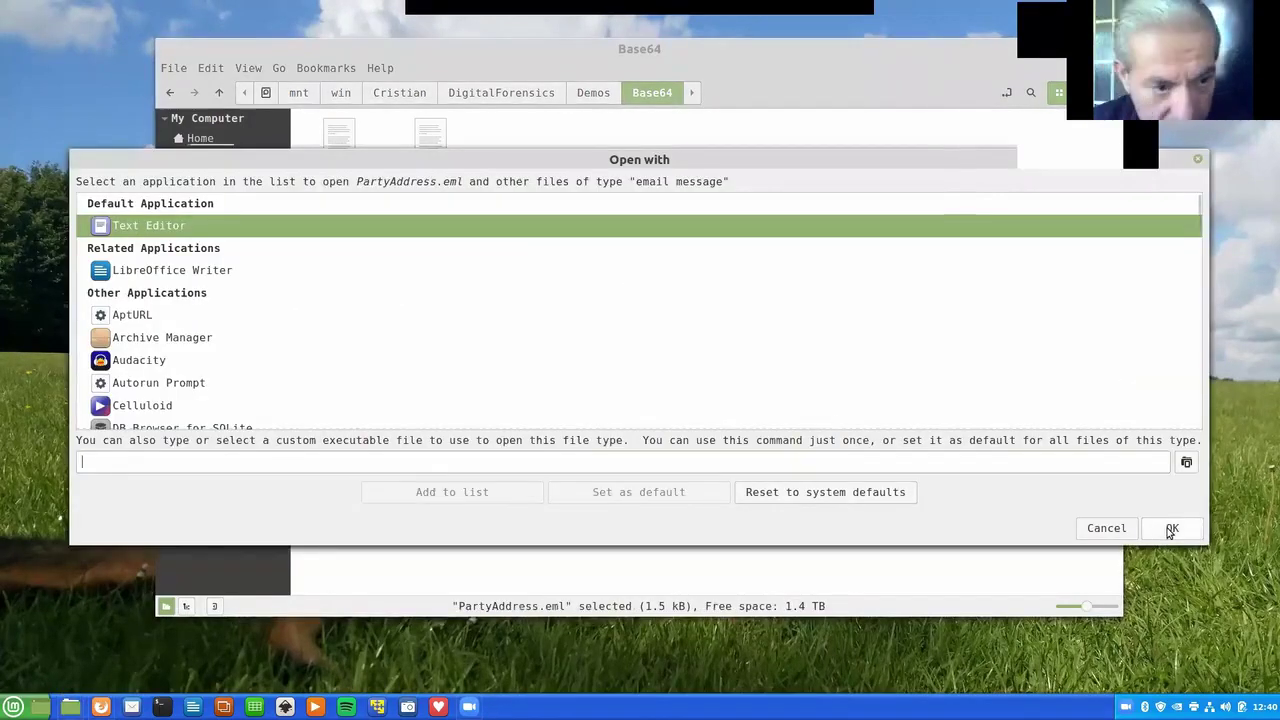
scroll(818, 360, "down", 10)
scroll(818, 360, "down", 2)
left_click(206, 377)
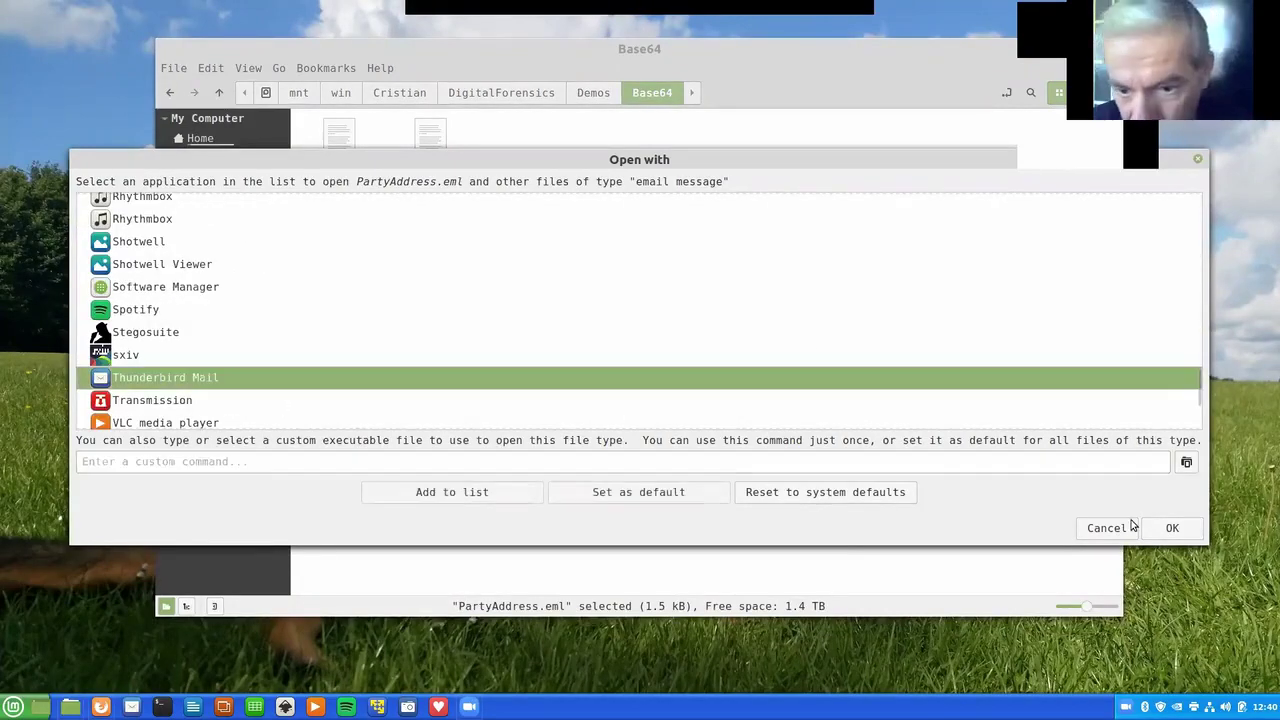
left_click(1171, 528)
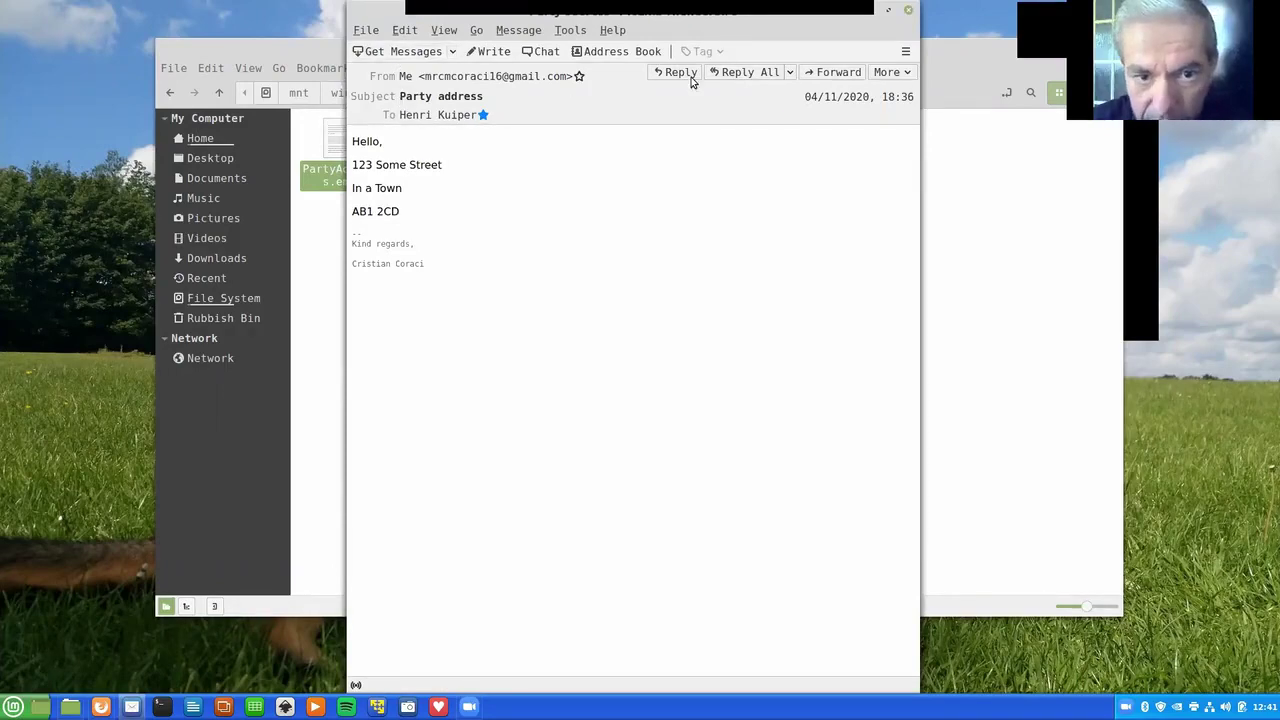
Step: Forward the Party address message to the autocompleted address-book contact and send it
left_click(367, 30)
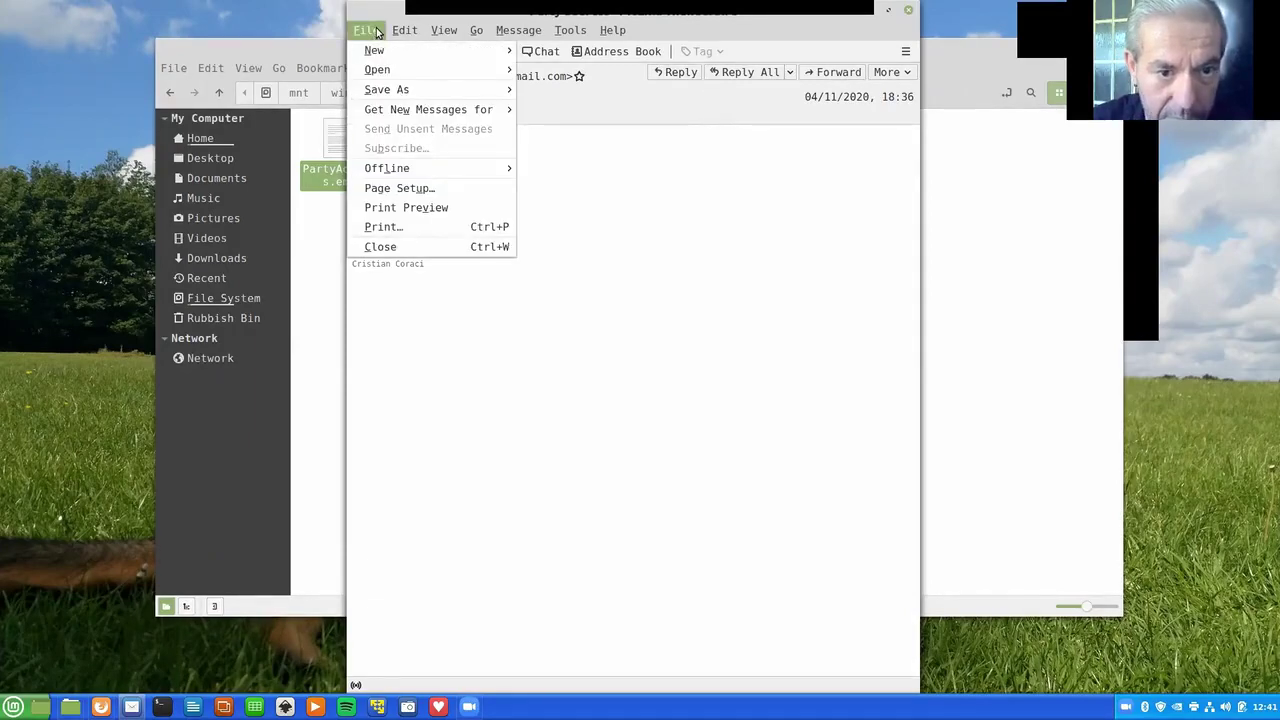
left_click(404, 31)
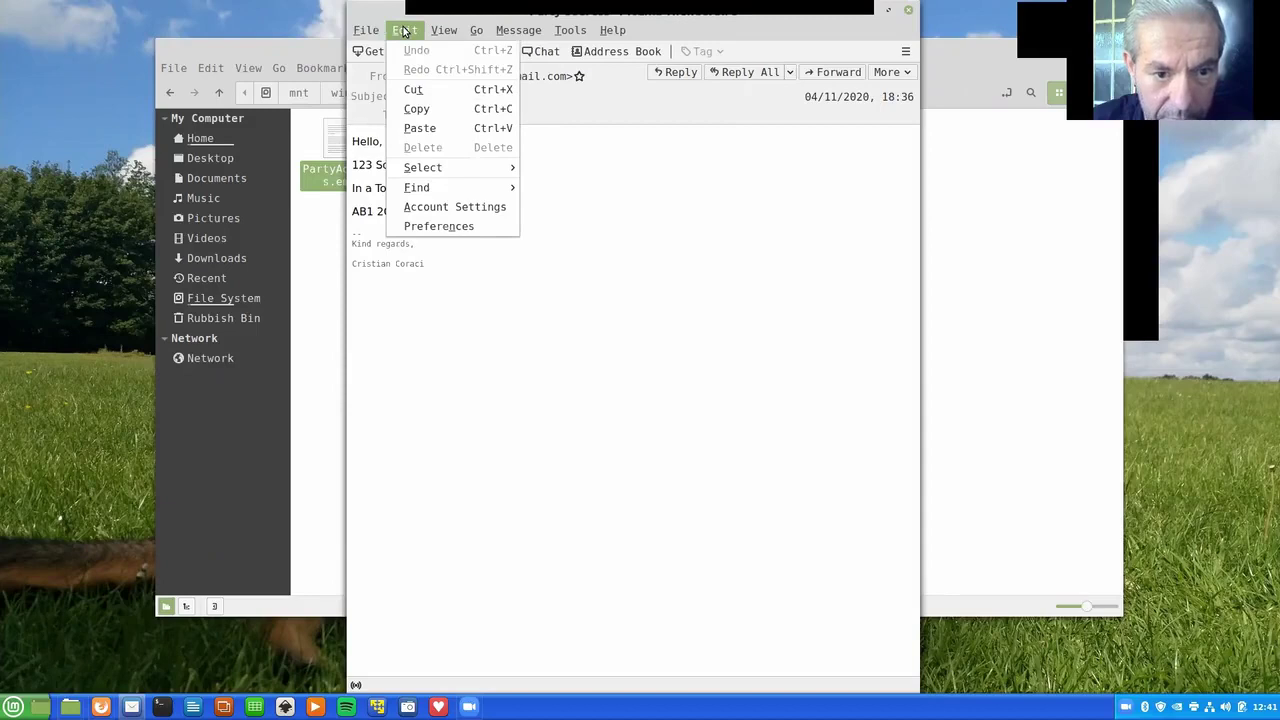
left_click(518, 31)
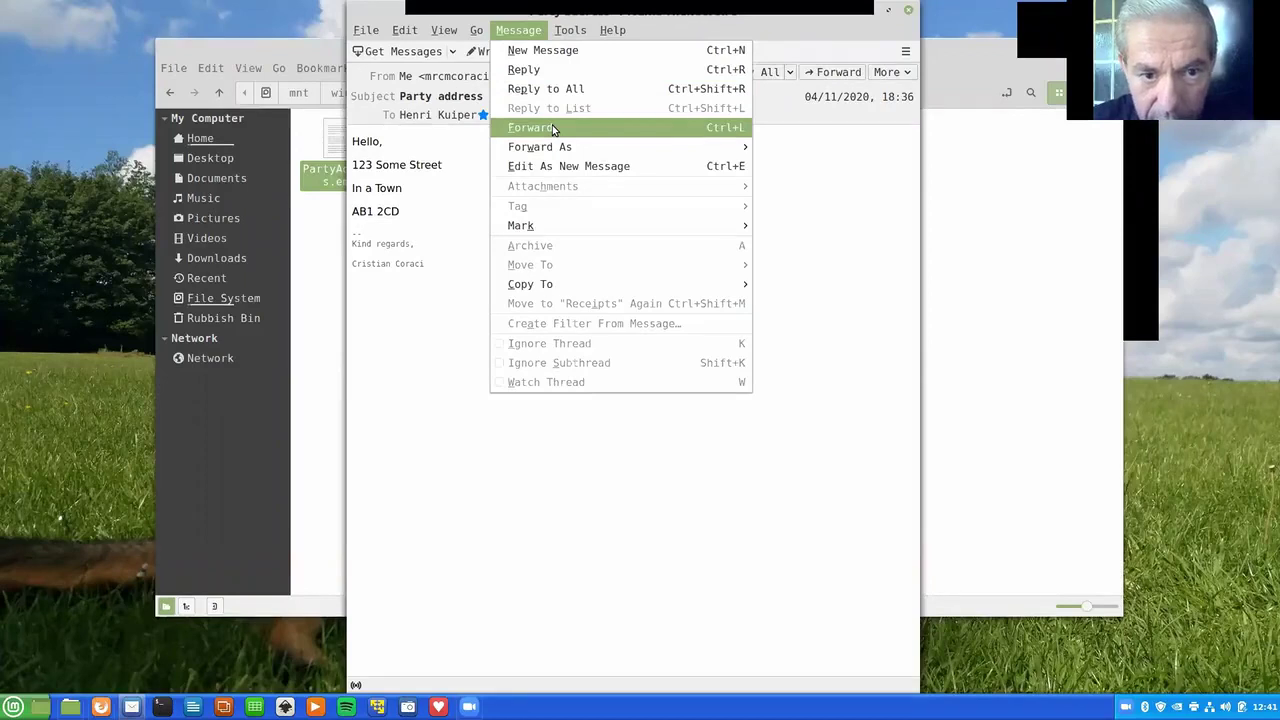
left_click(553, 130)
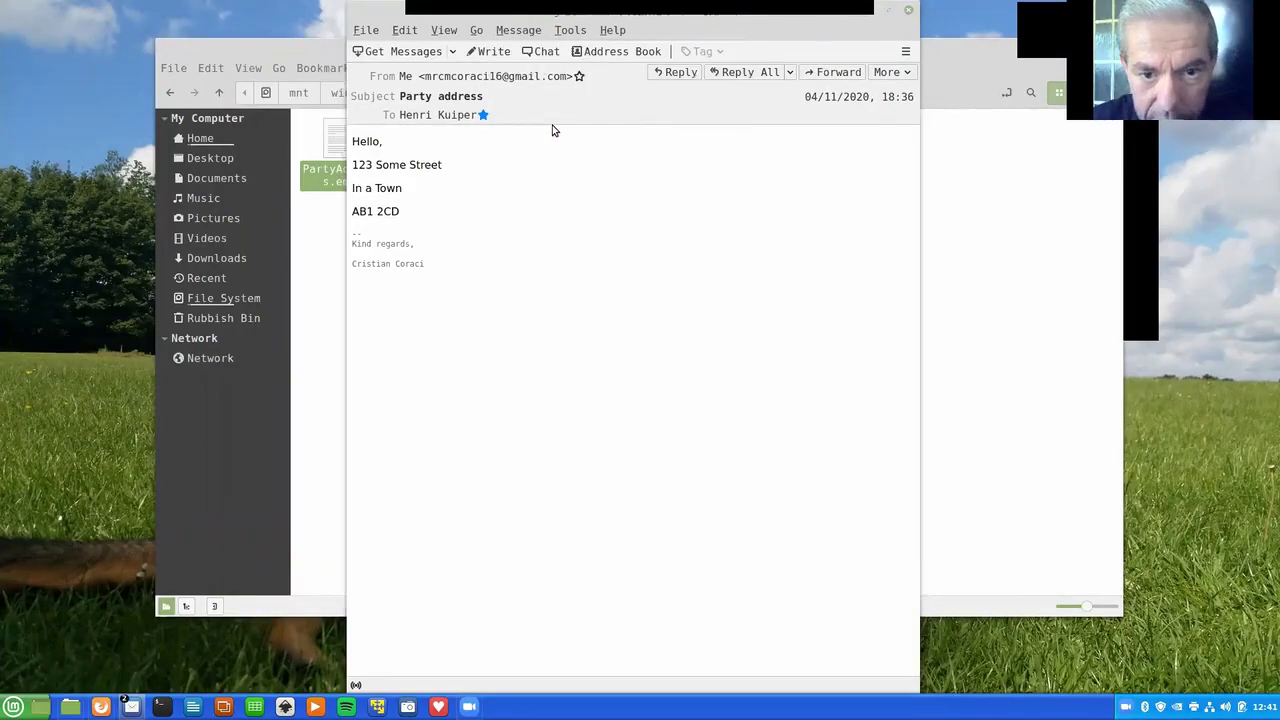
left_click(900, 198)
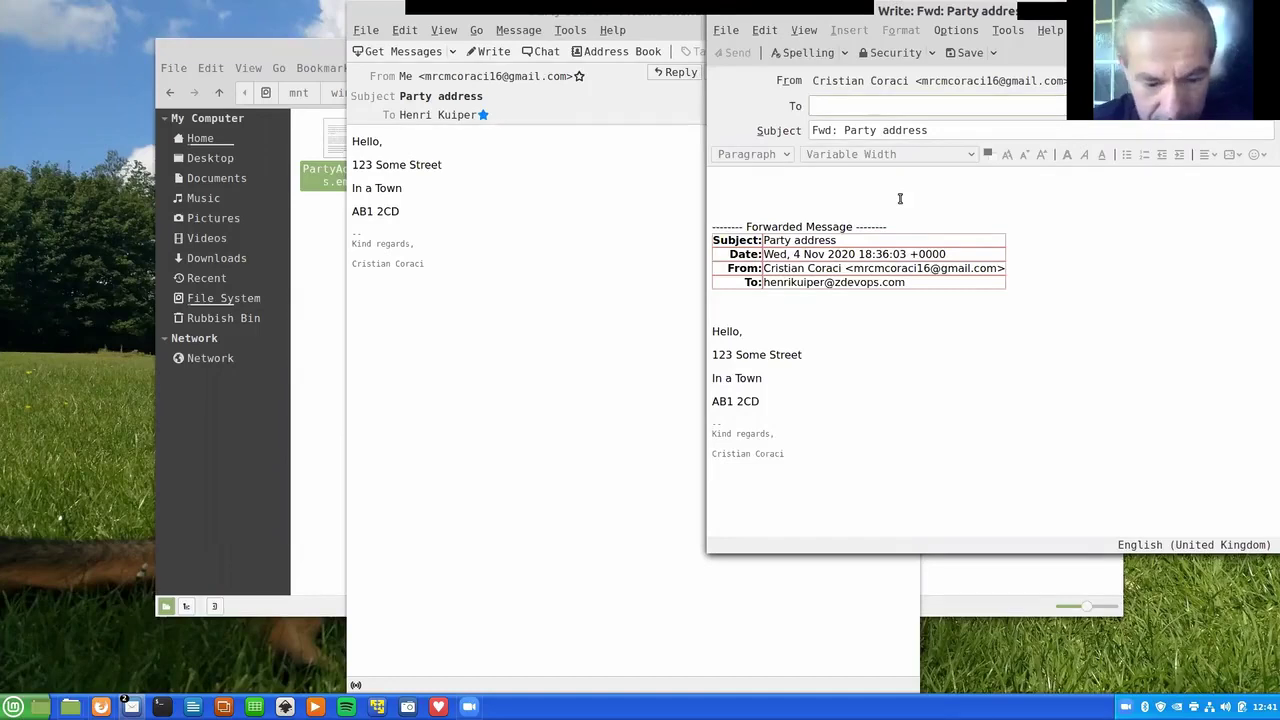
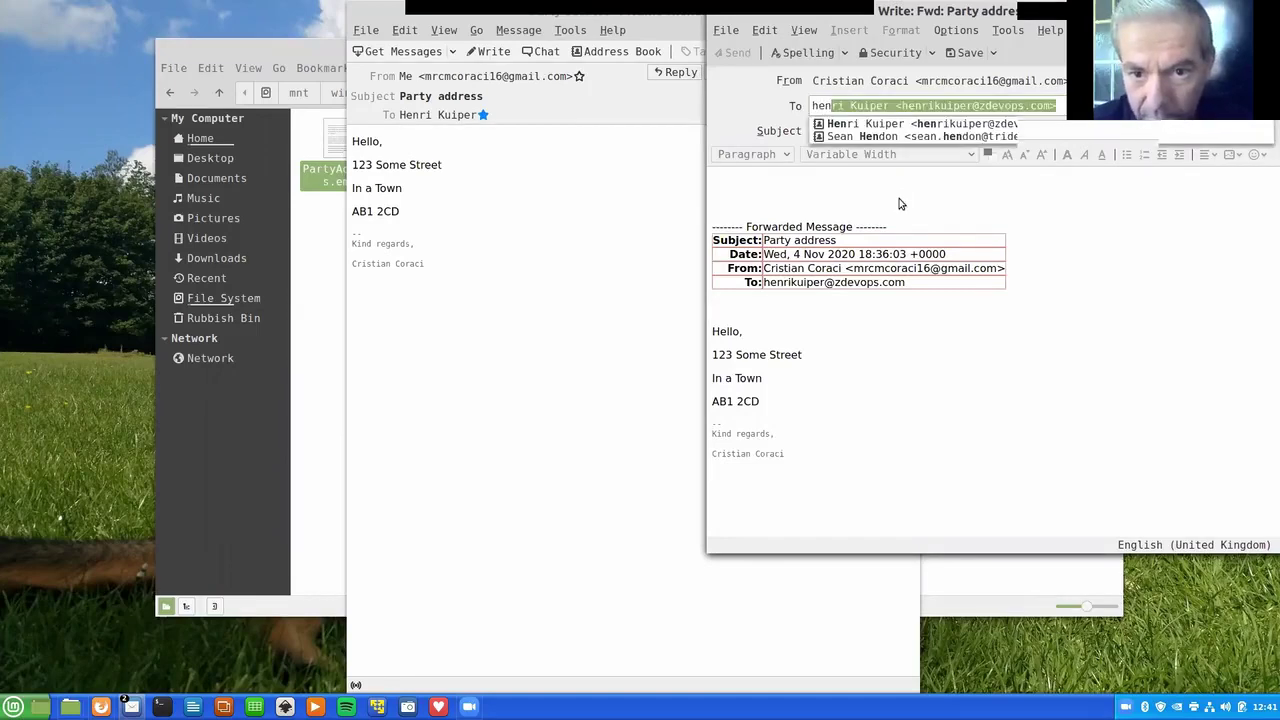
left_click(964, 124)
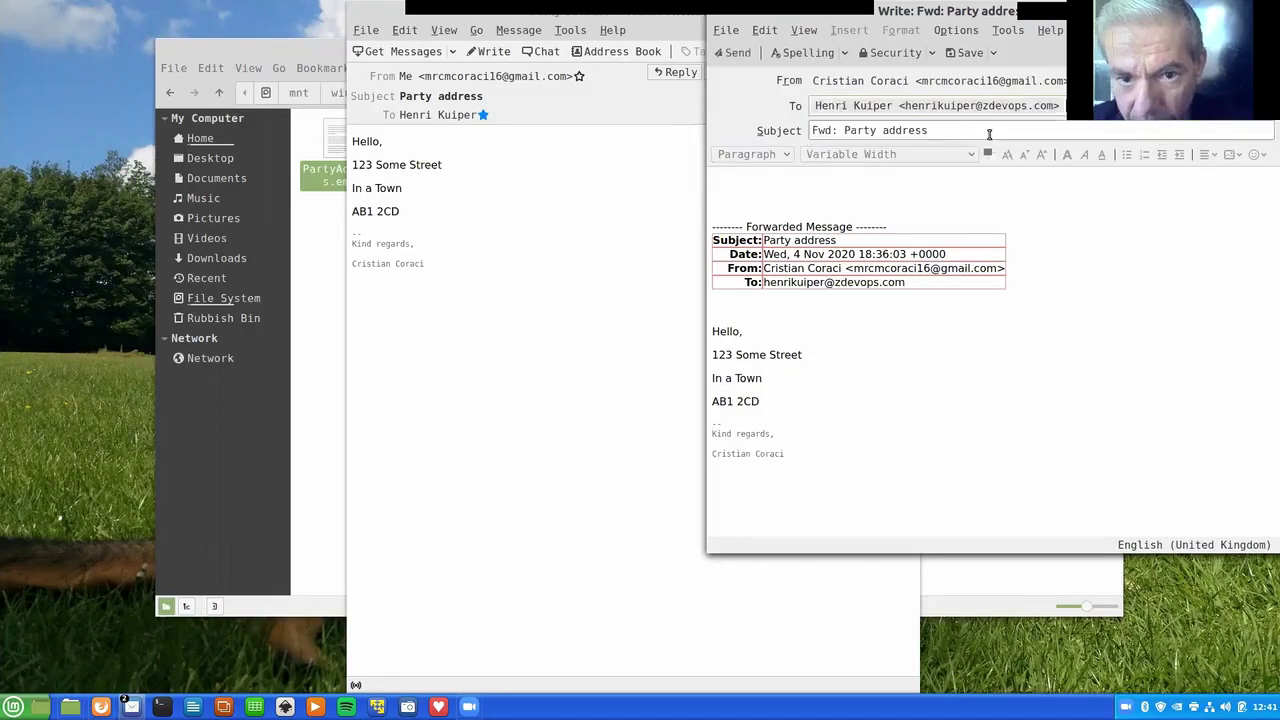
left_click(723, 55)
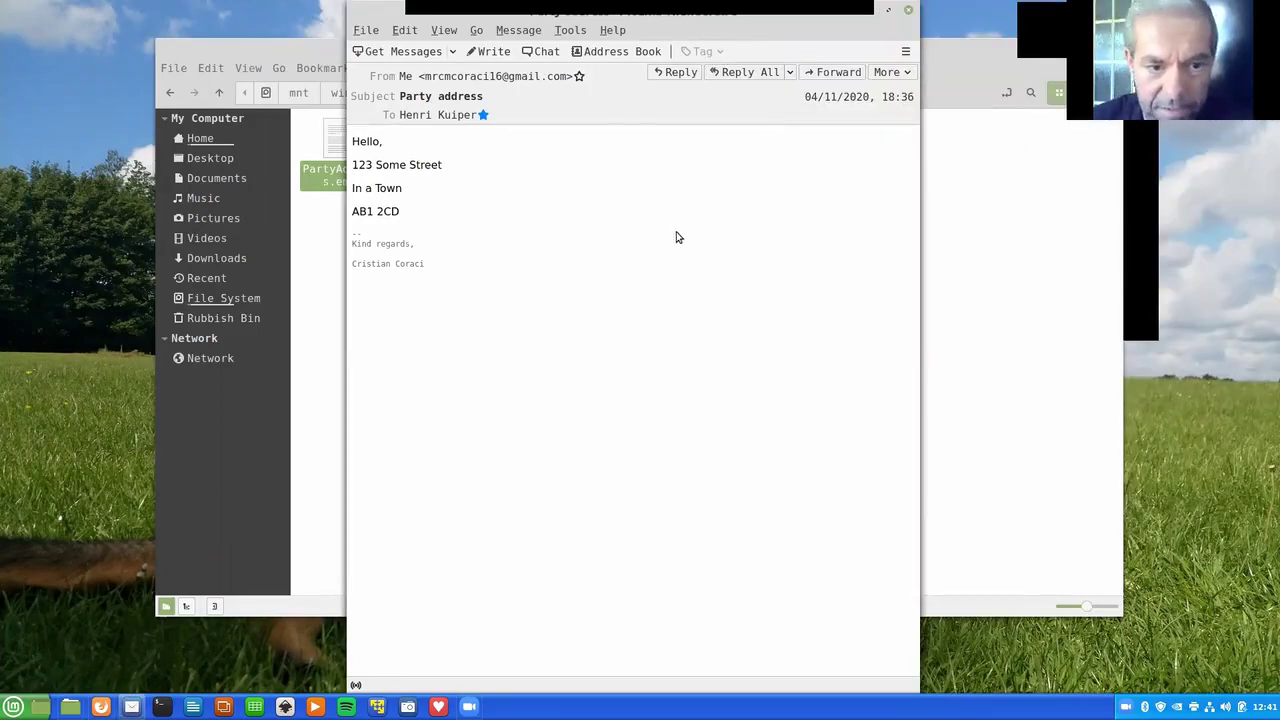
Step: Close the original message window and bring up PartyAddress.eml's context menu in Nemo
left_click(919, 11)
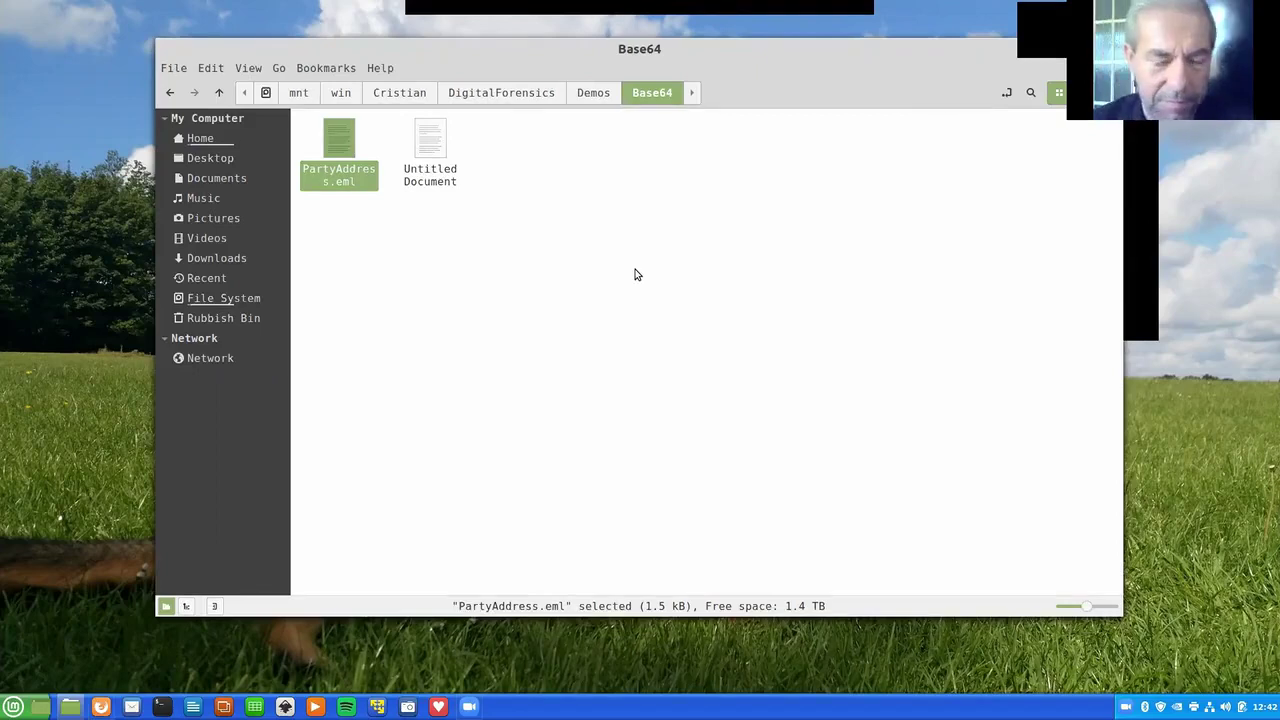
right_click(329, 176)
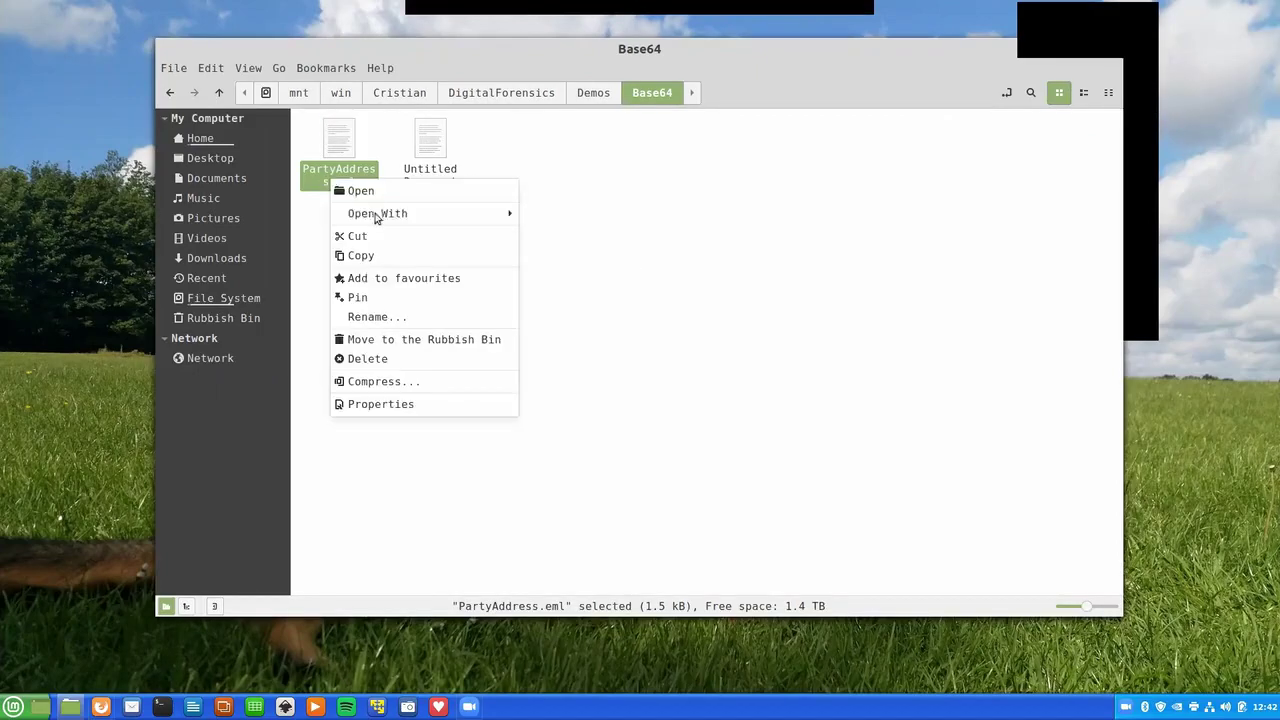
Step: Reopen PartyAddress.eml in Text Editor to verify the saved To header, then close it
mouse_move(380, 215)
left_click(575, 232)
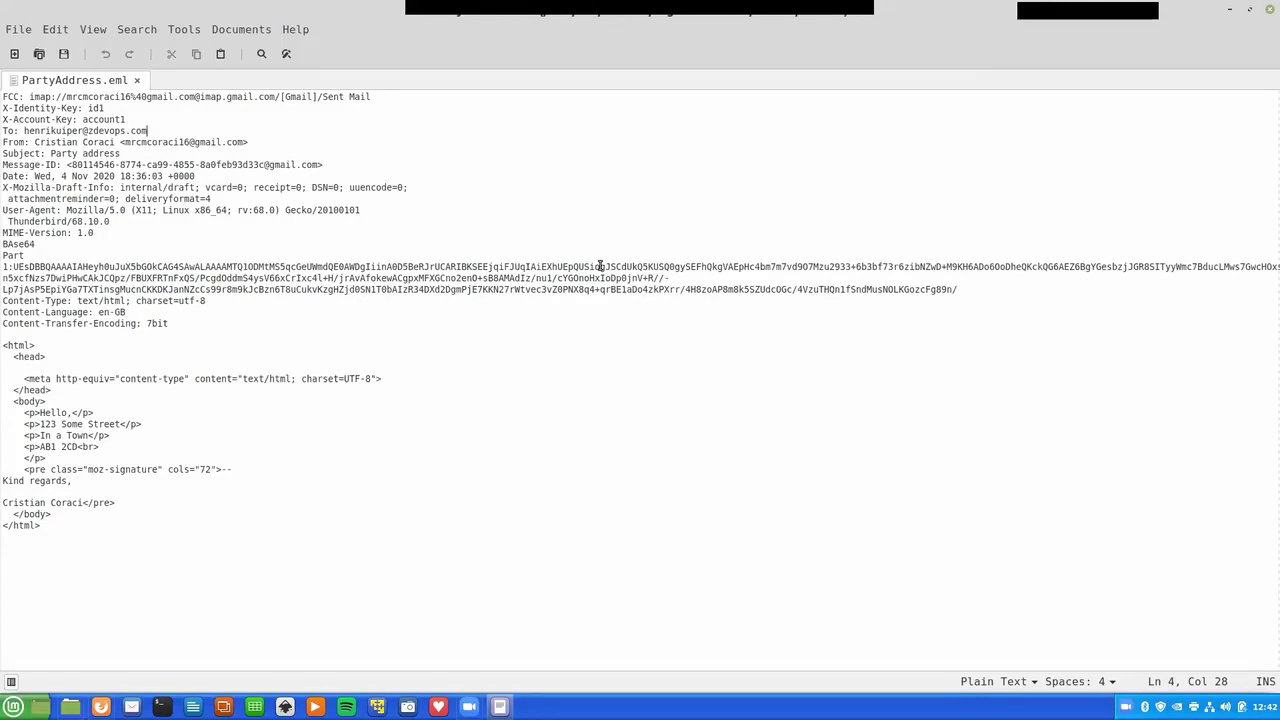
left_click(1270, 13)
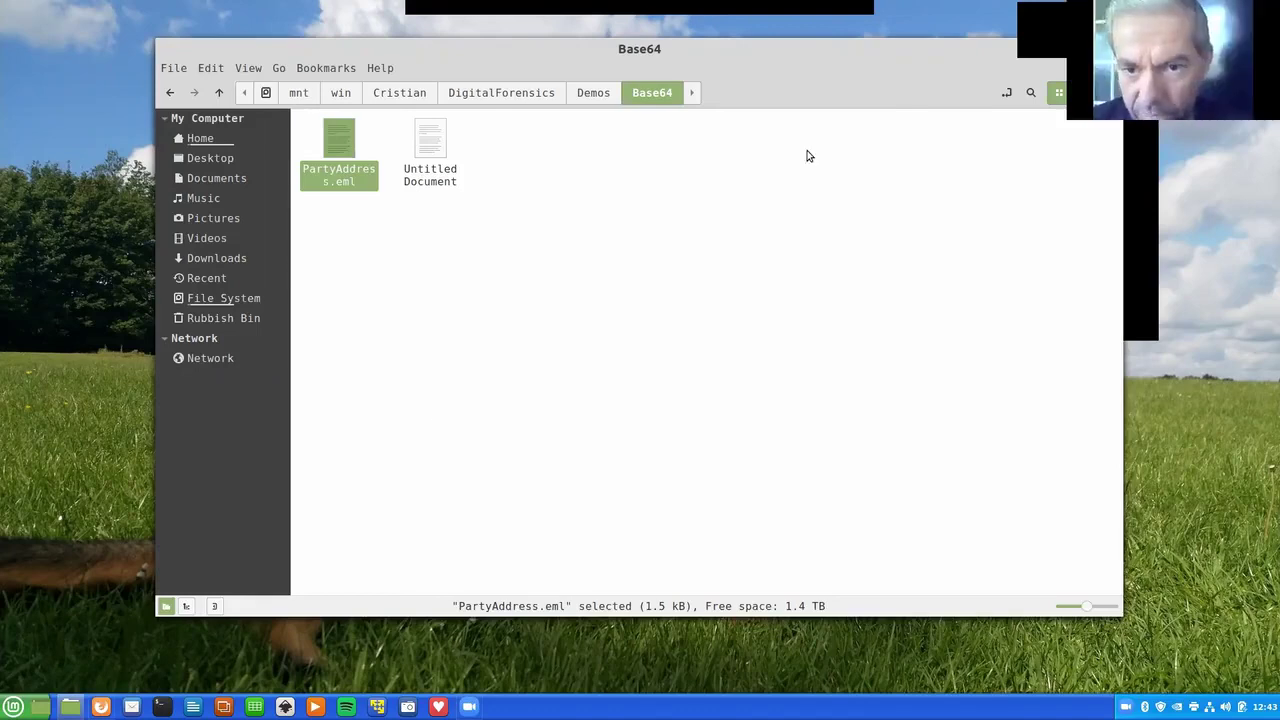
Step: Move the Base64 folder window aside and close the file manager
left_click_drag(832, 48, 719, 65)
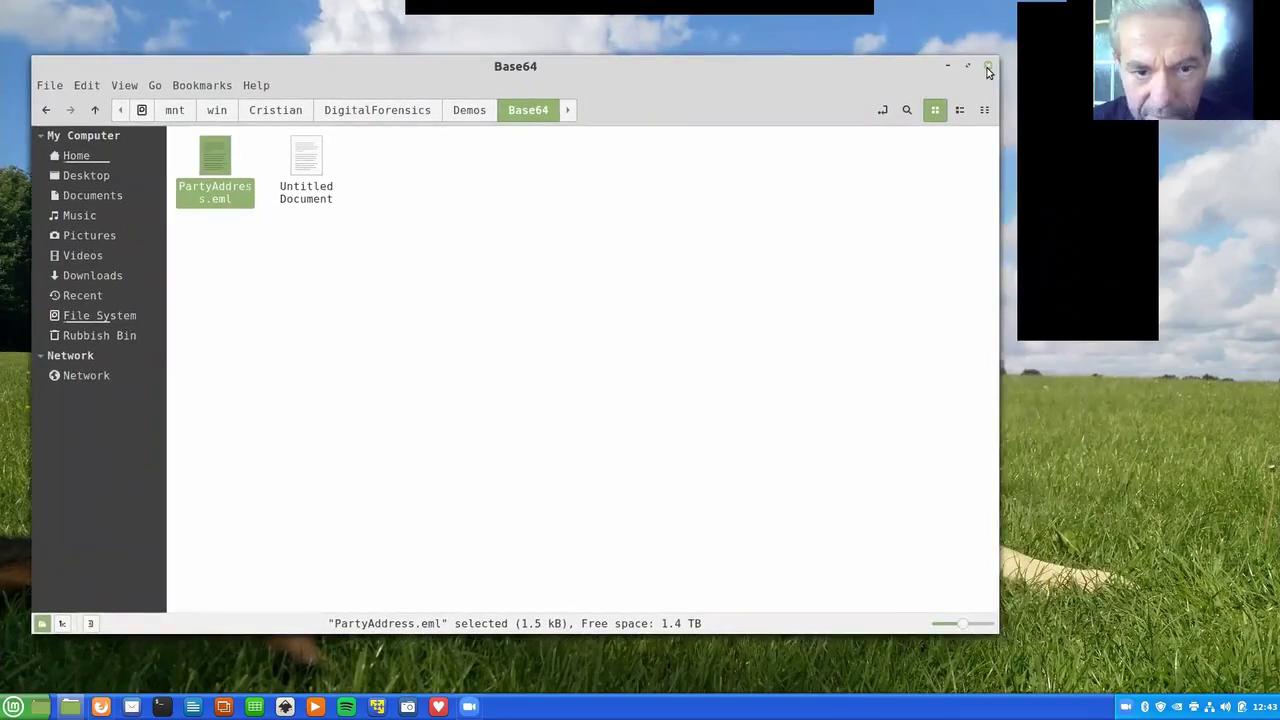
left_click(987, 67)
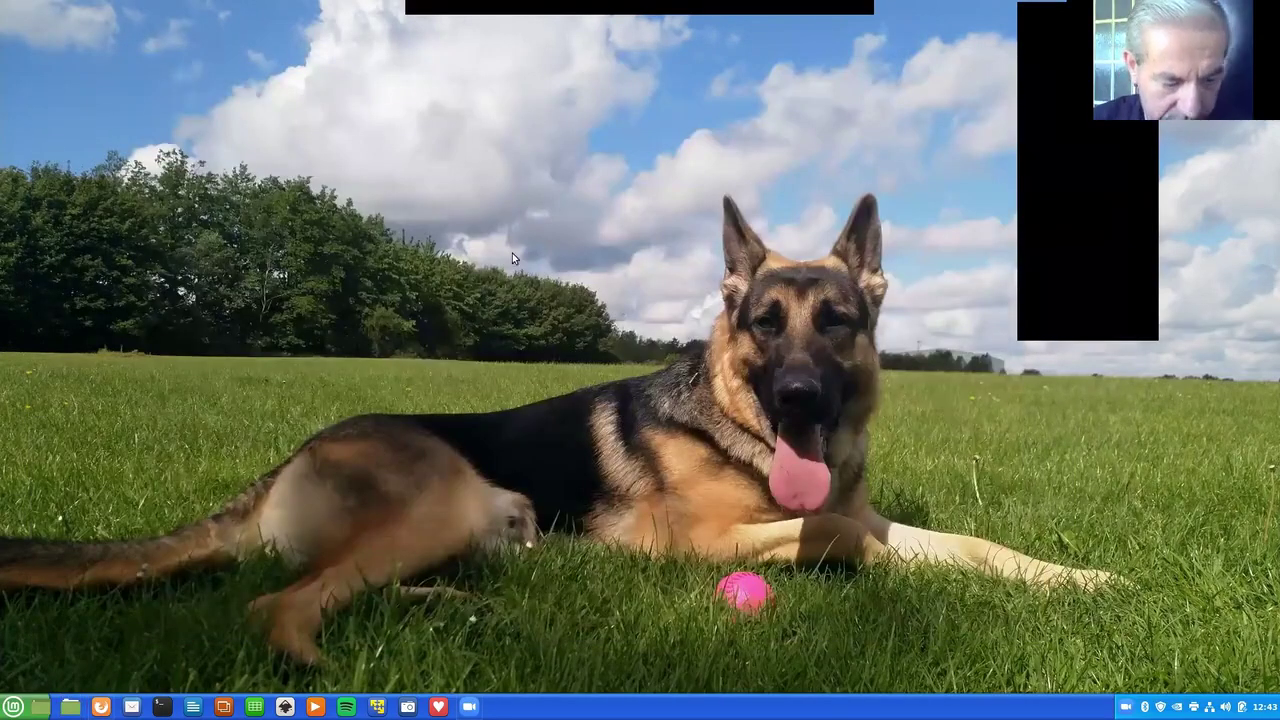
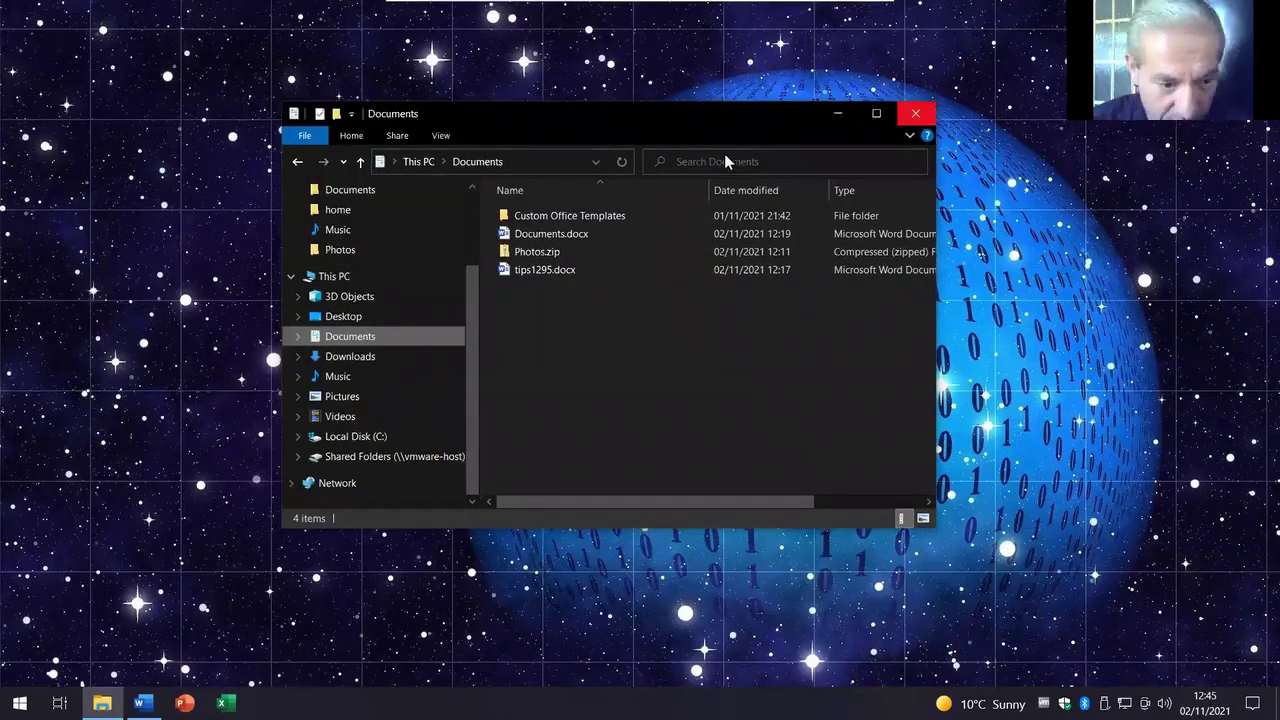
Step: Close the Documents folder window and bring Document1 in Word back to the front
left_click(916, 115)
left_click(140, 703)
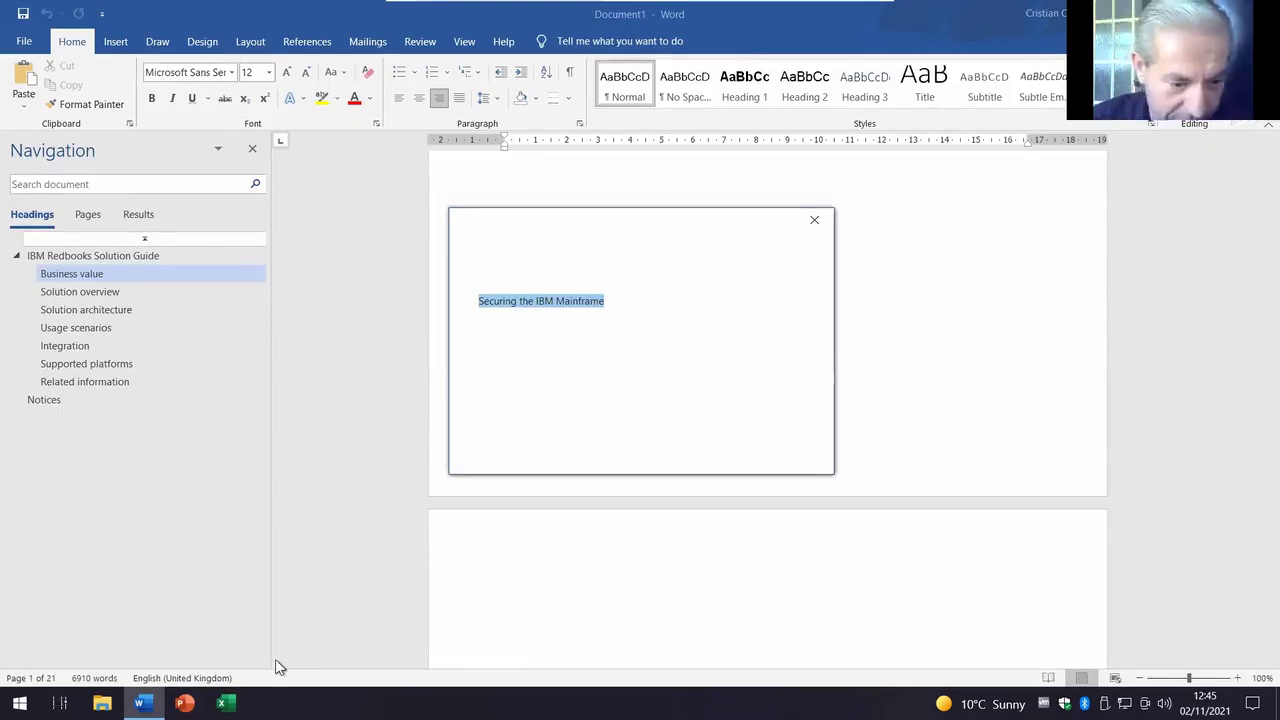
Step: Dismiss the 'Securing the IBM Mainframe' box and close Word with Don't Save
left_click(814, 222)
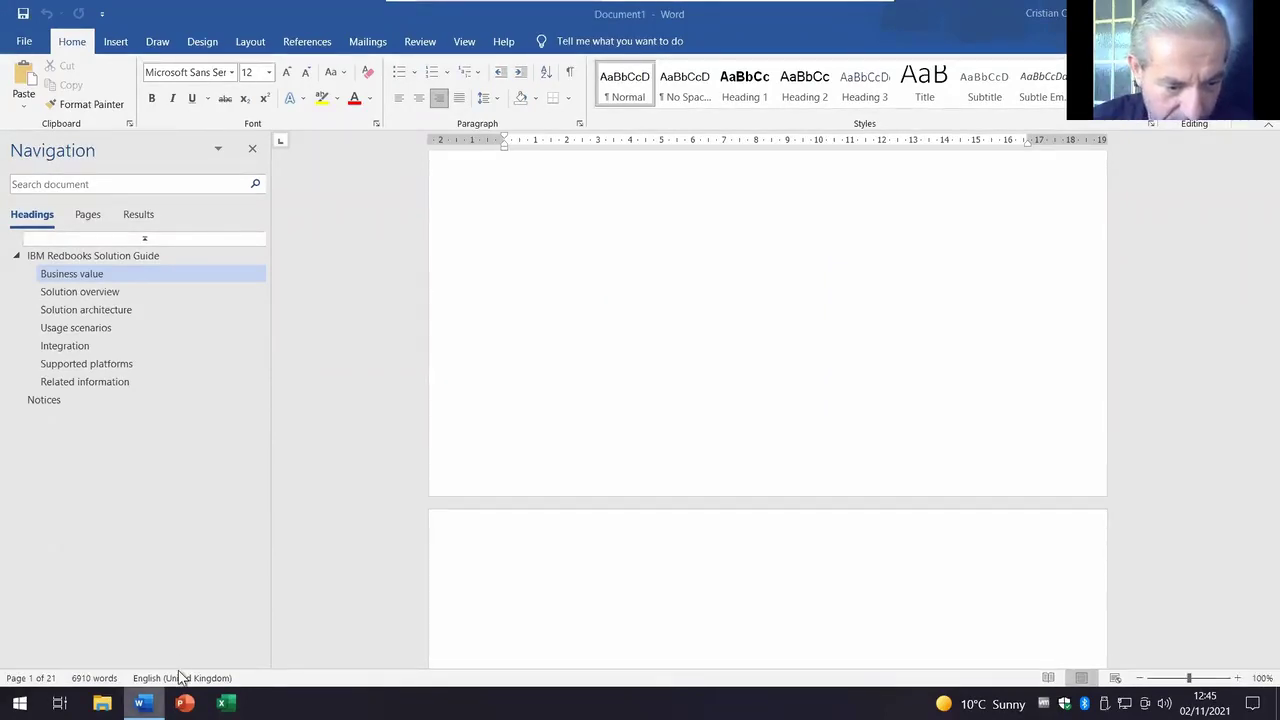
right_click(141, 703)
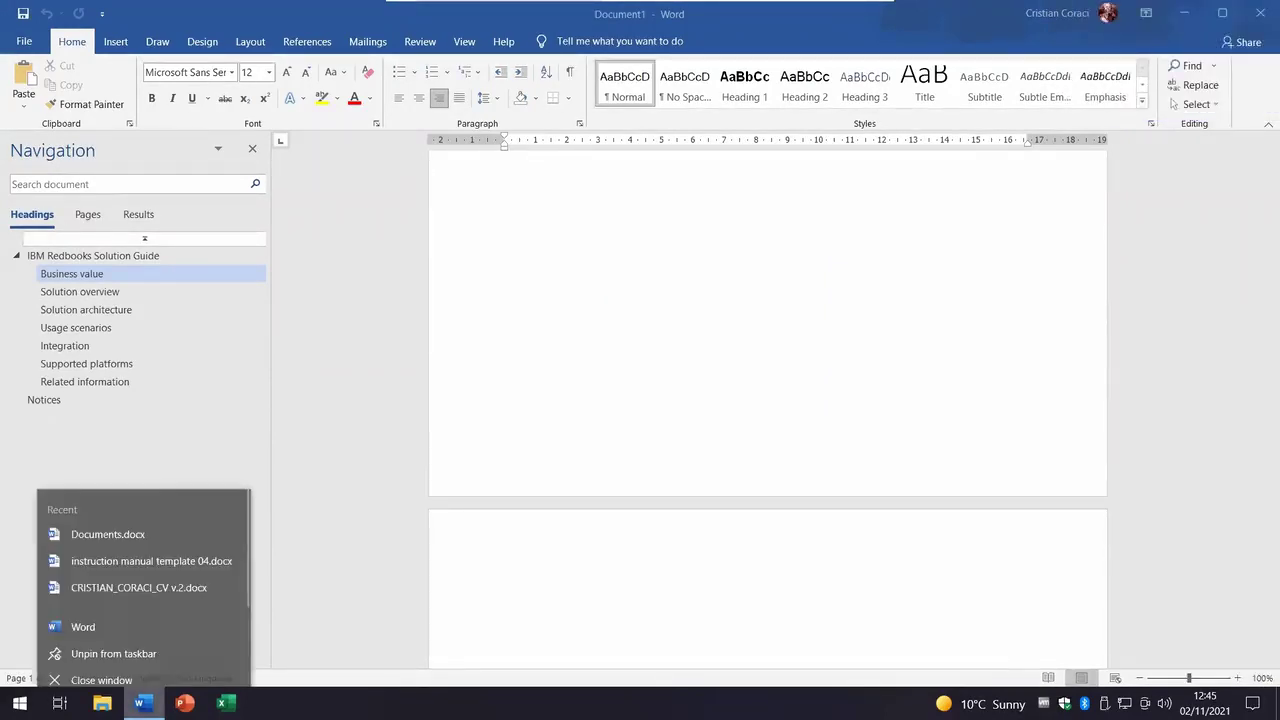
left_click(168, 675)
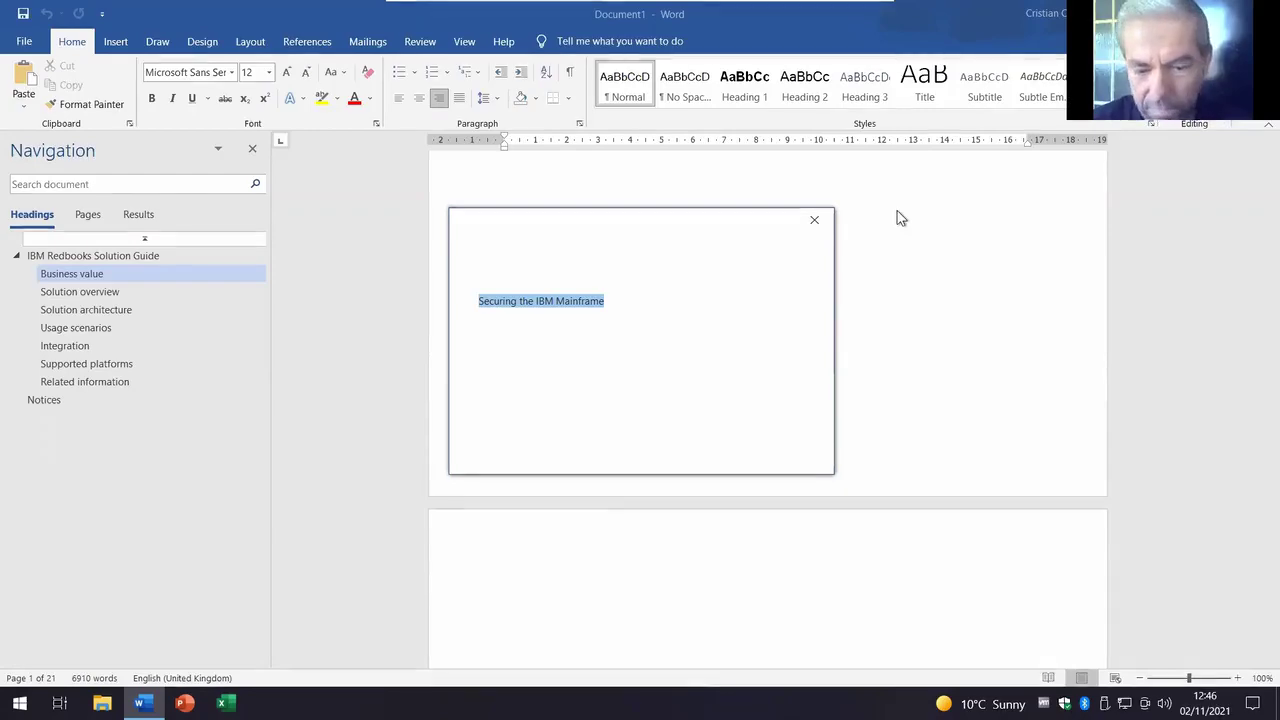
key("ctrl+alt+Return")
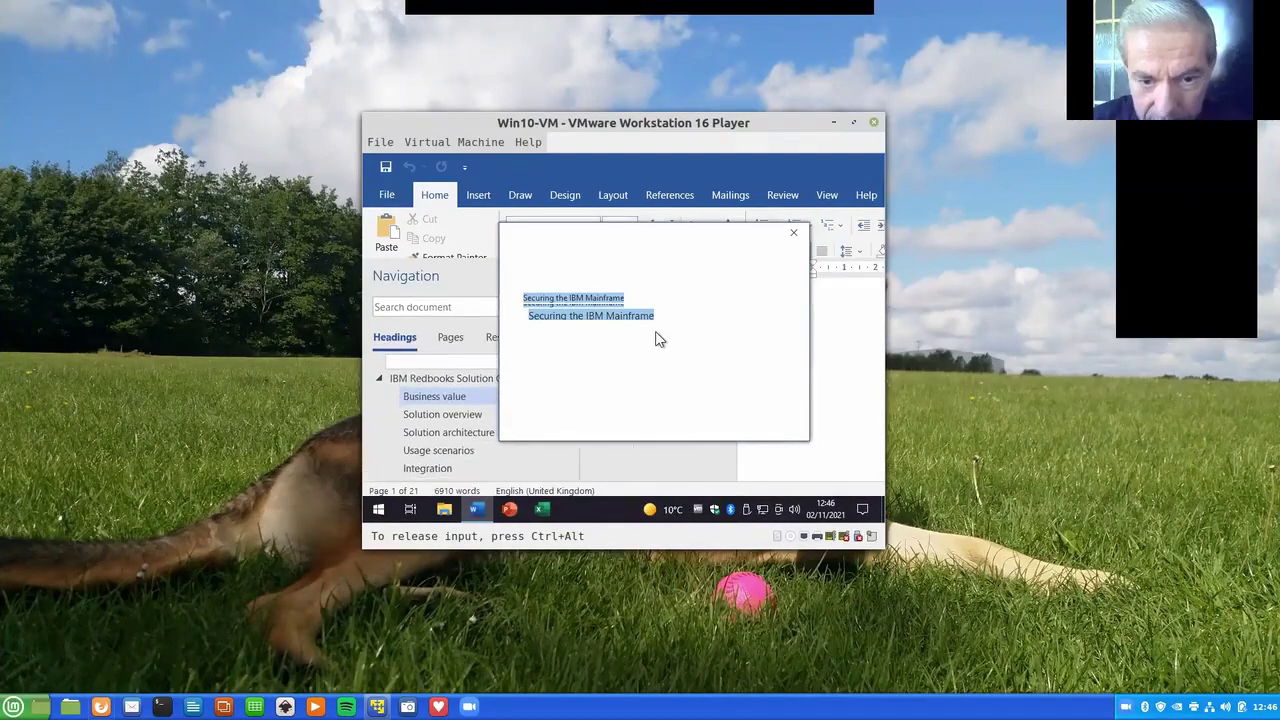
left_click(700, 413)
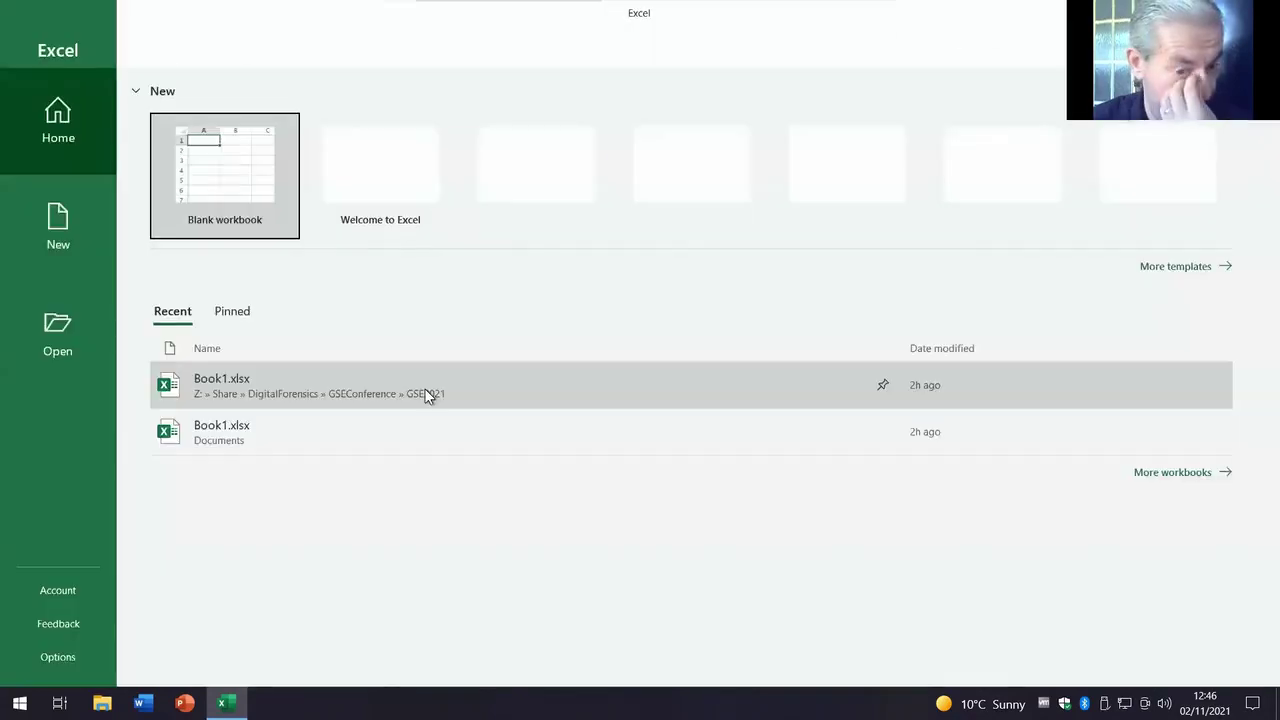
Step: Create a blank workbook, add two more sheets, and select Sheet2
left_click(240, 210)
left_click(227, 212)
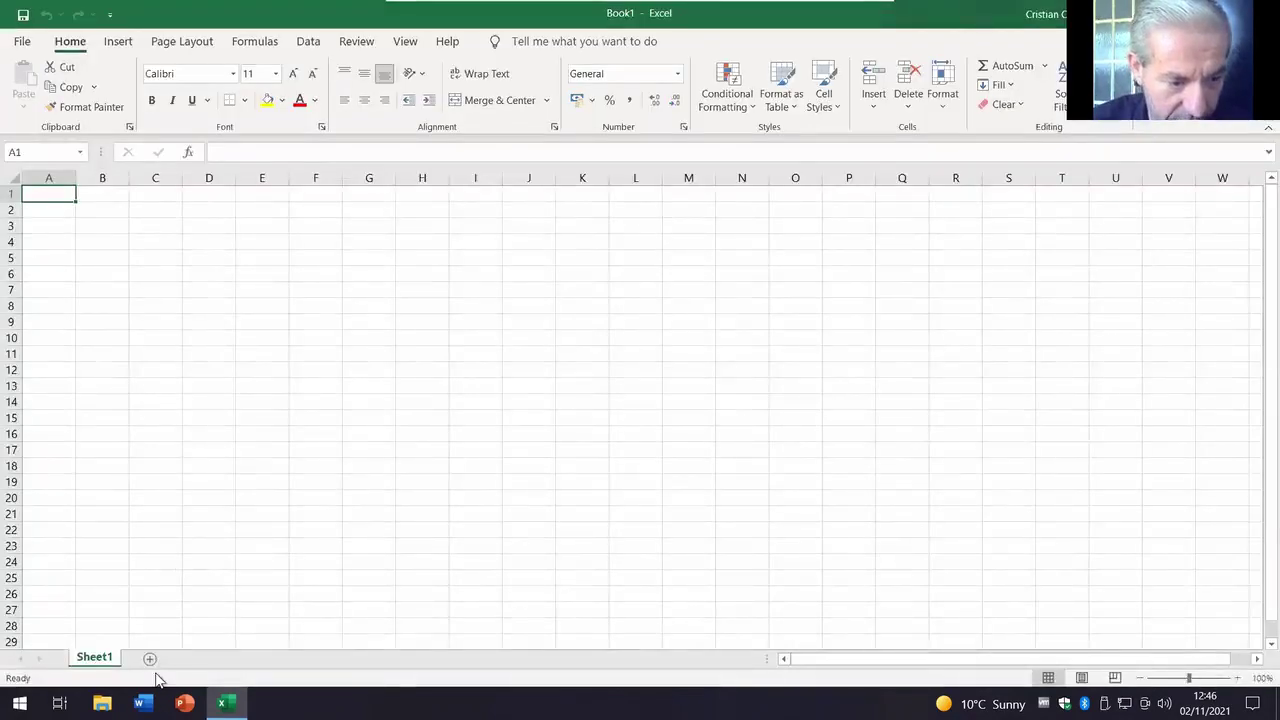
left_click(150, 661)
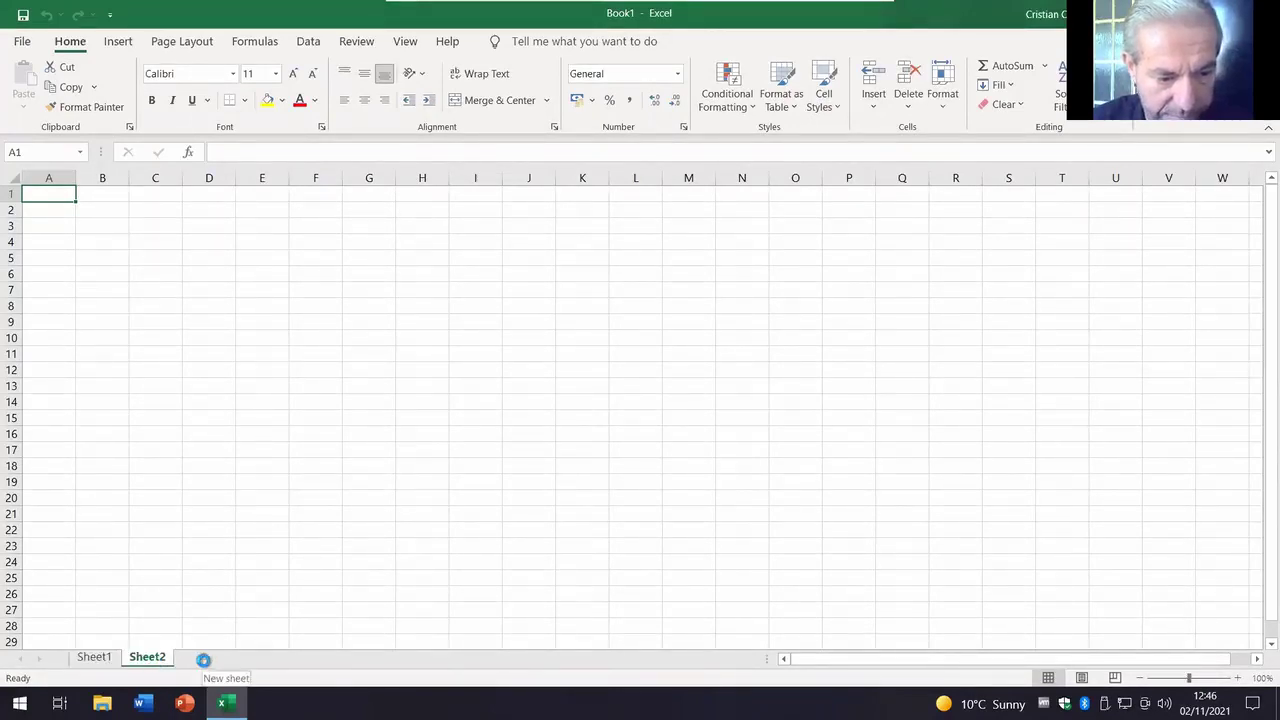
left_click(204, 661)
left_click(148, 660)
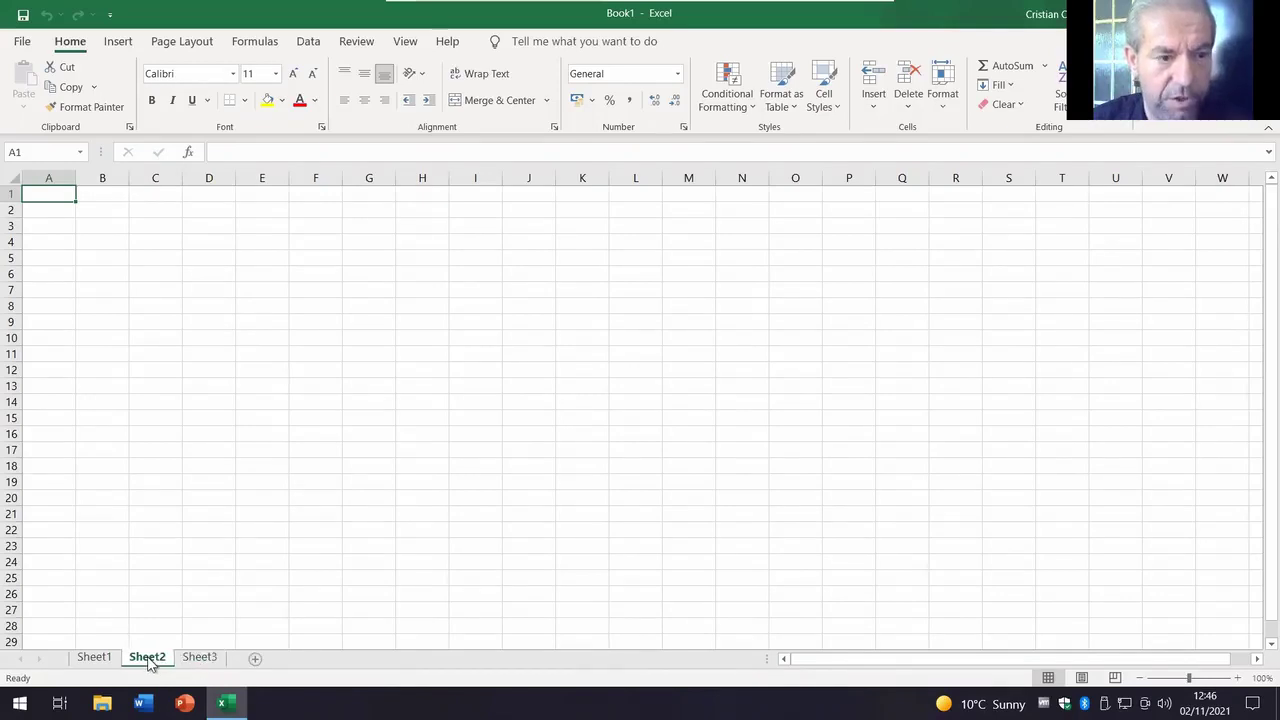
Step: Insert 14583-1.jpg from the shared MultimediaFiles > Photos folder onto Sheet2
left_click(116, 43)
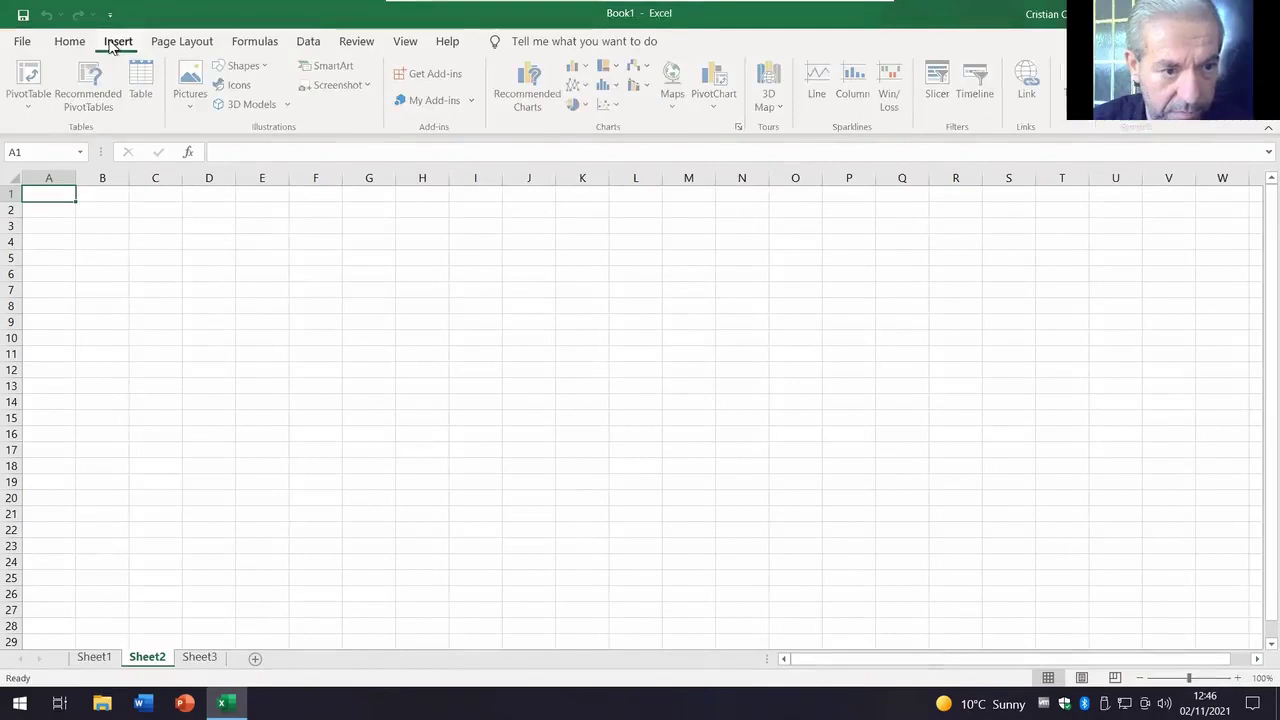
left_click(191, 93)
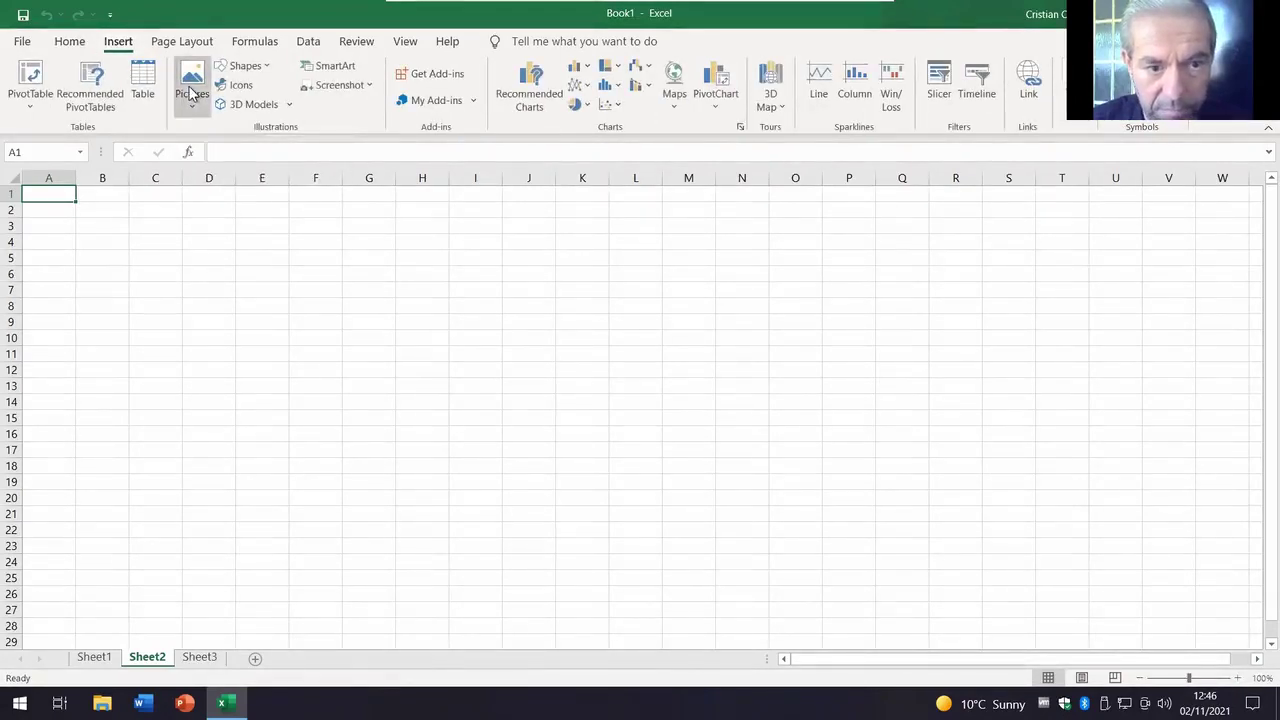
left_click(225, 156)
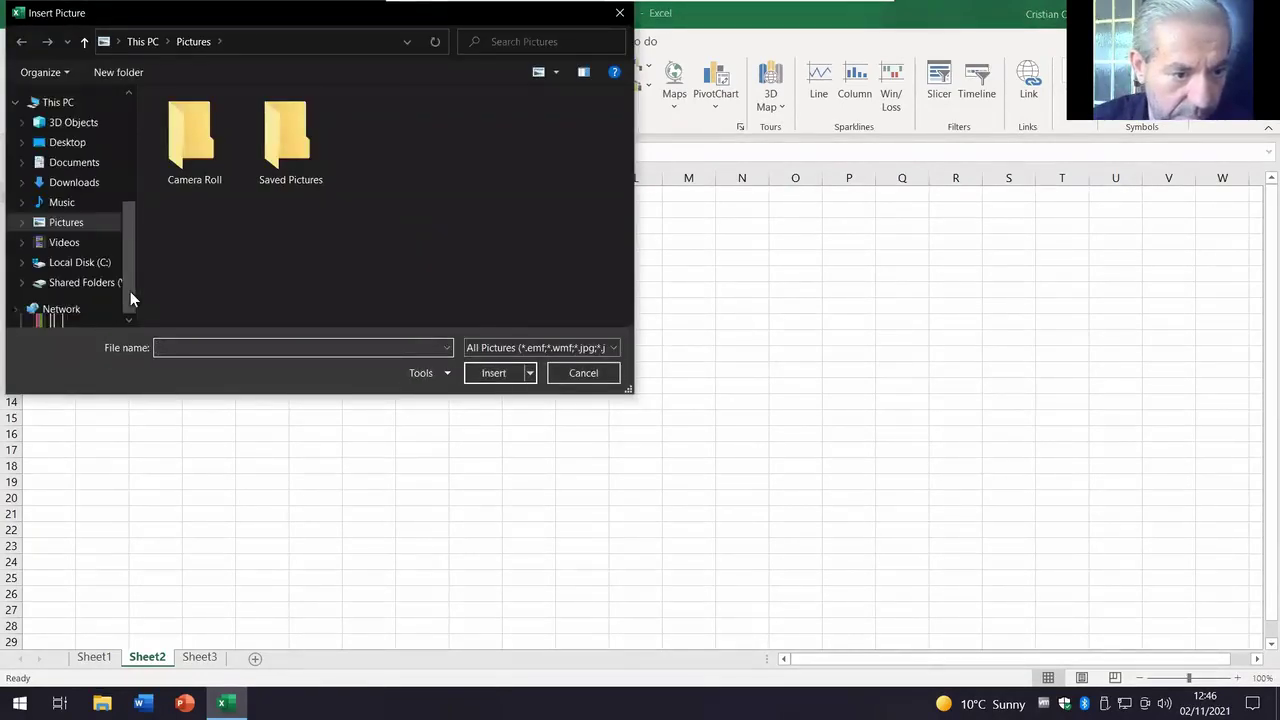
left_click(85, 282)
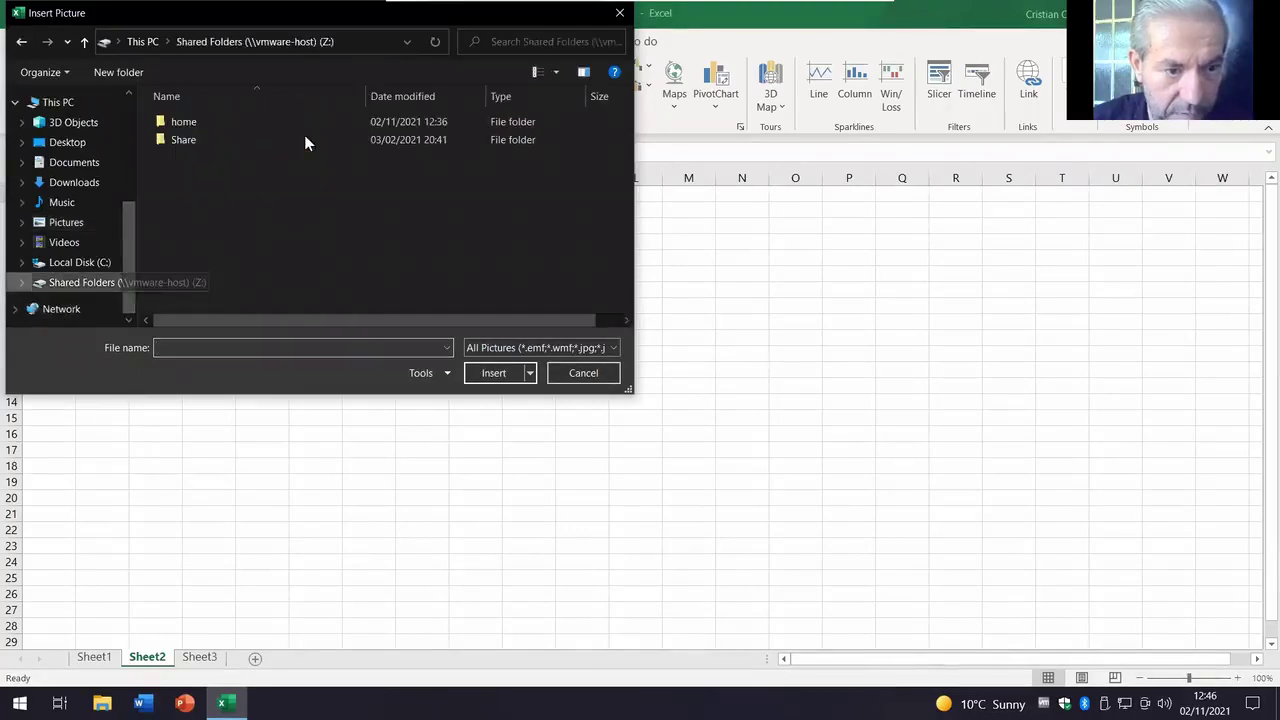
double_click(187, 137)
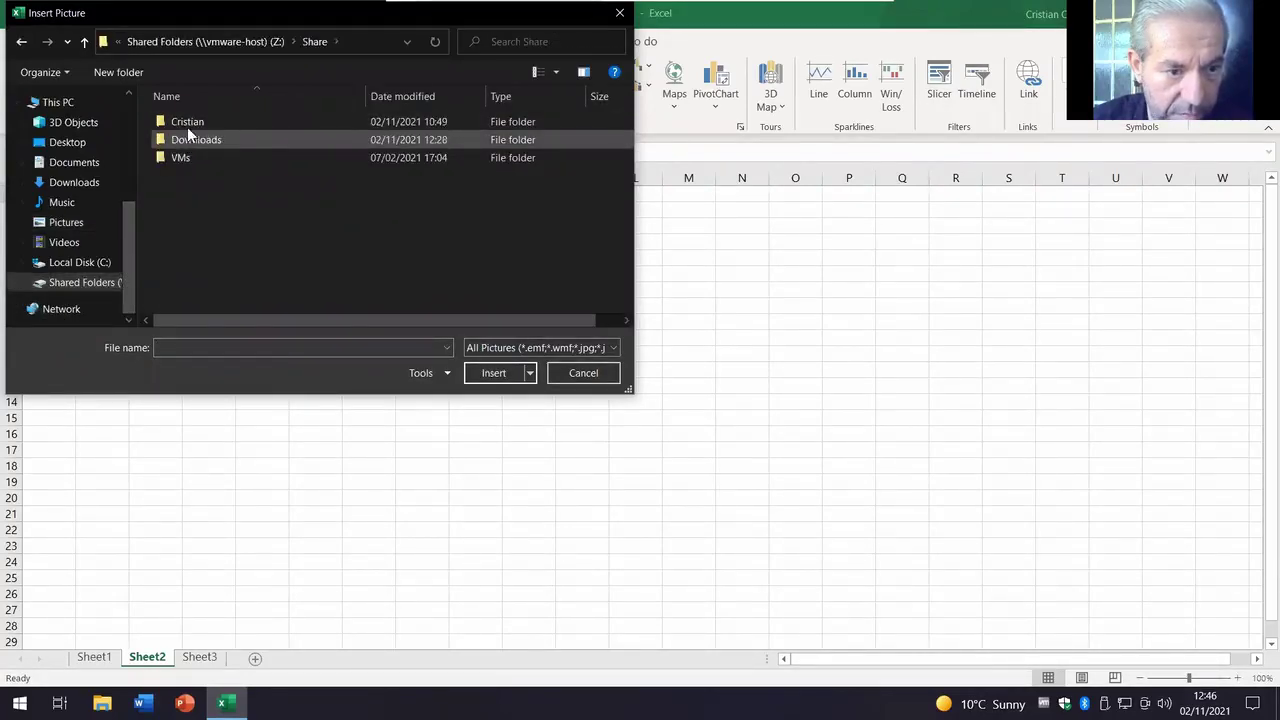
double_click(187, 121)
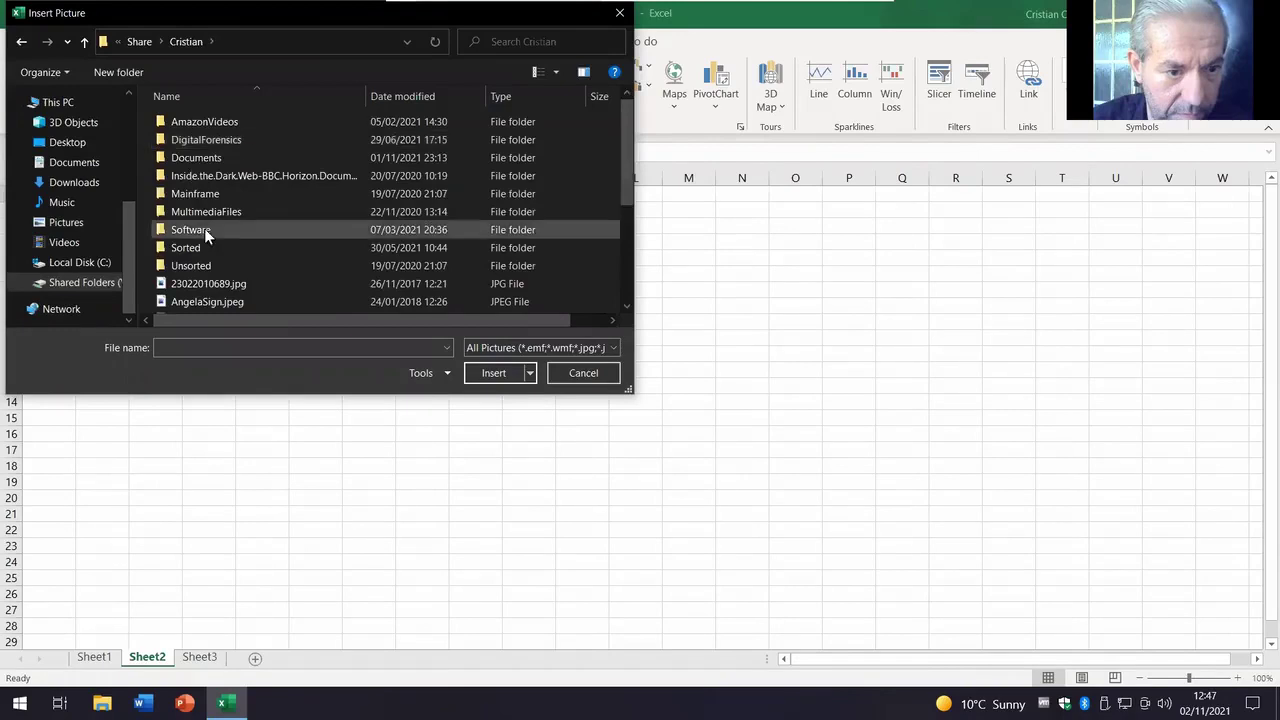
double_click(200, 211)
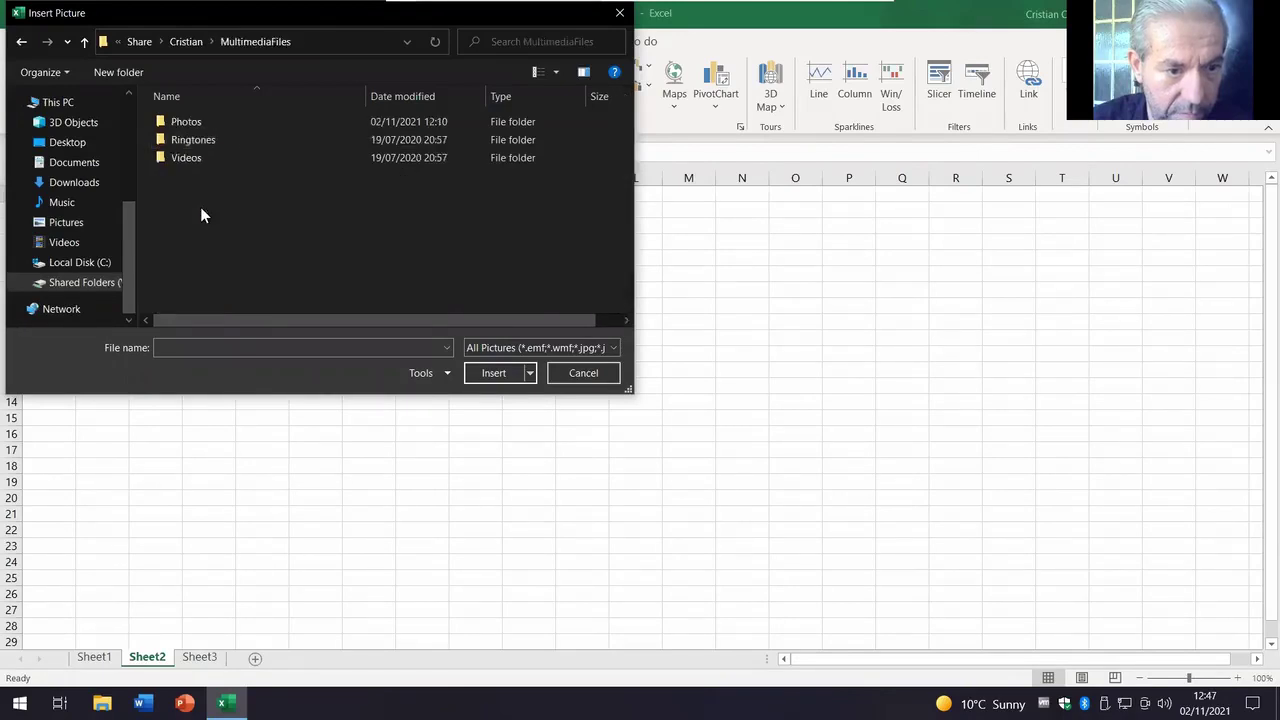
double_click(188, 120)
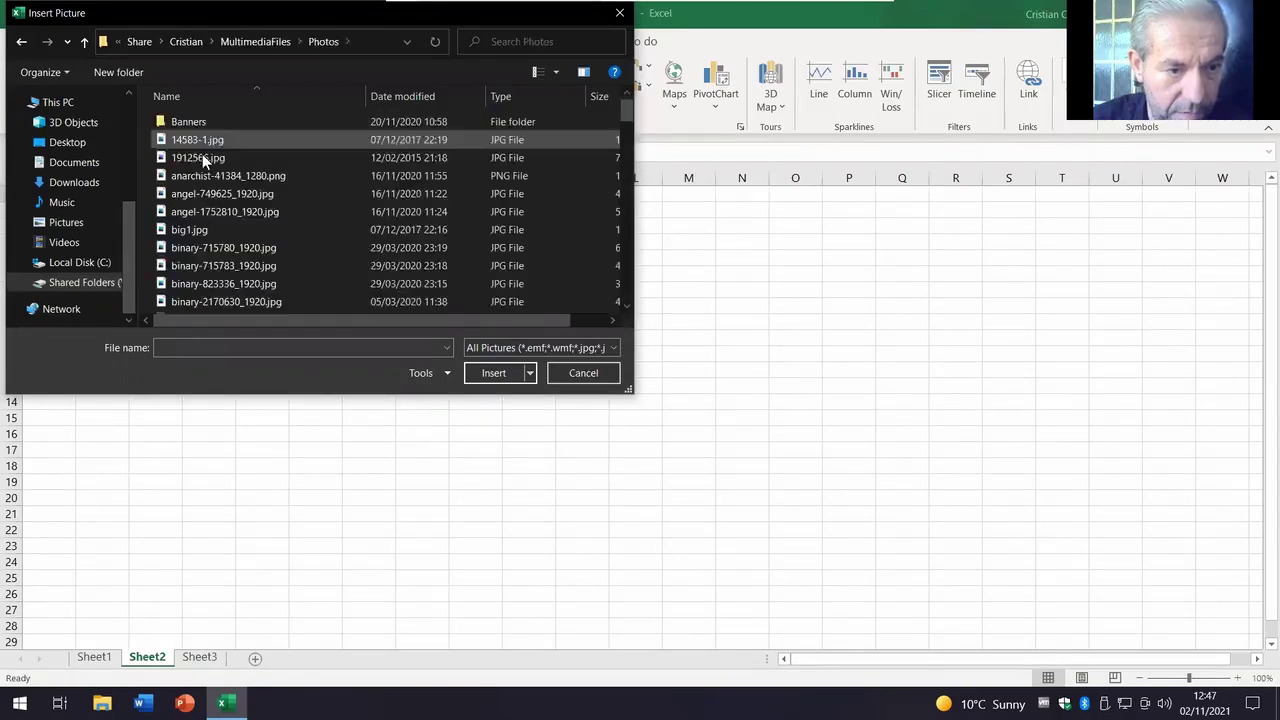
left_click(214, 141)
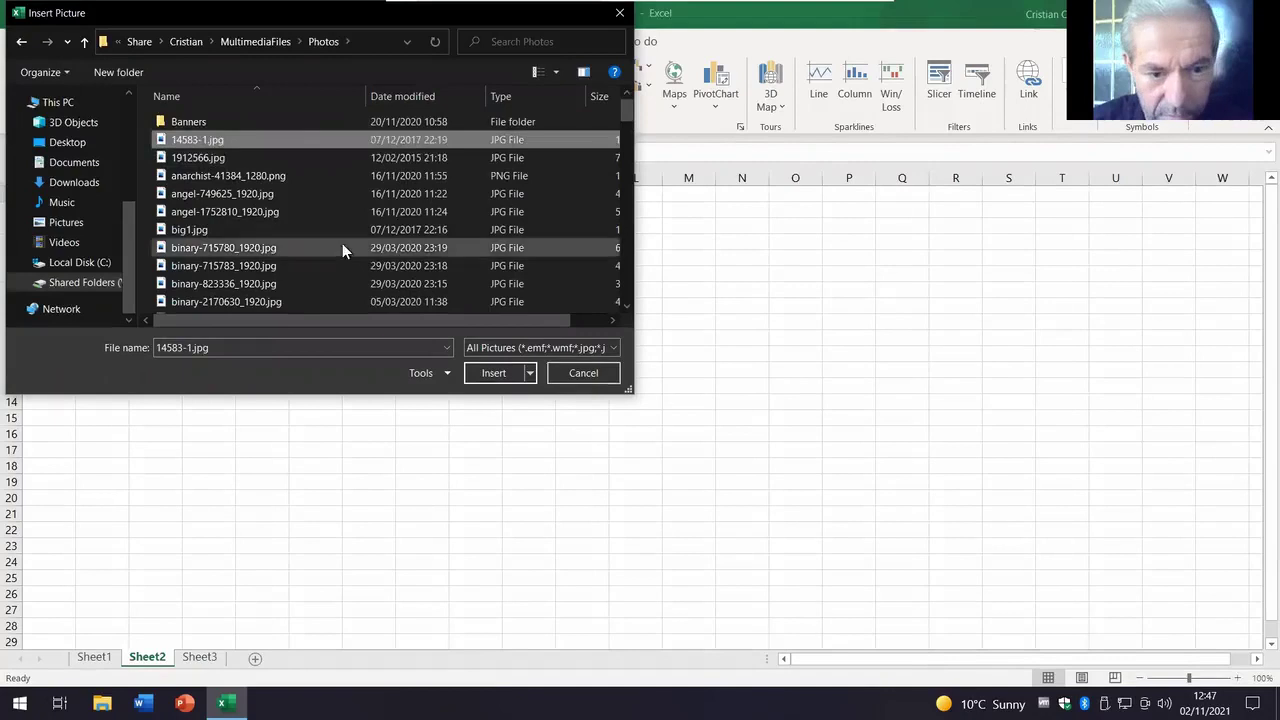
left_click(493, 373)
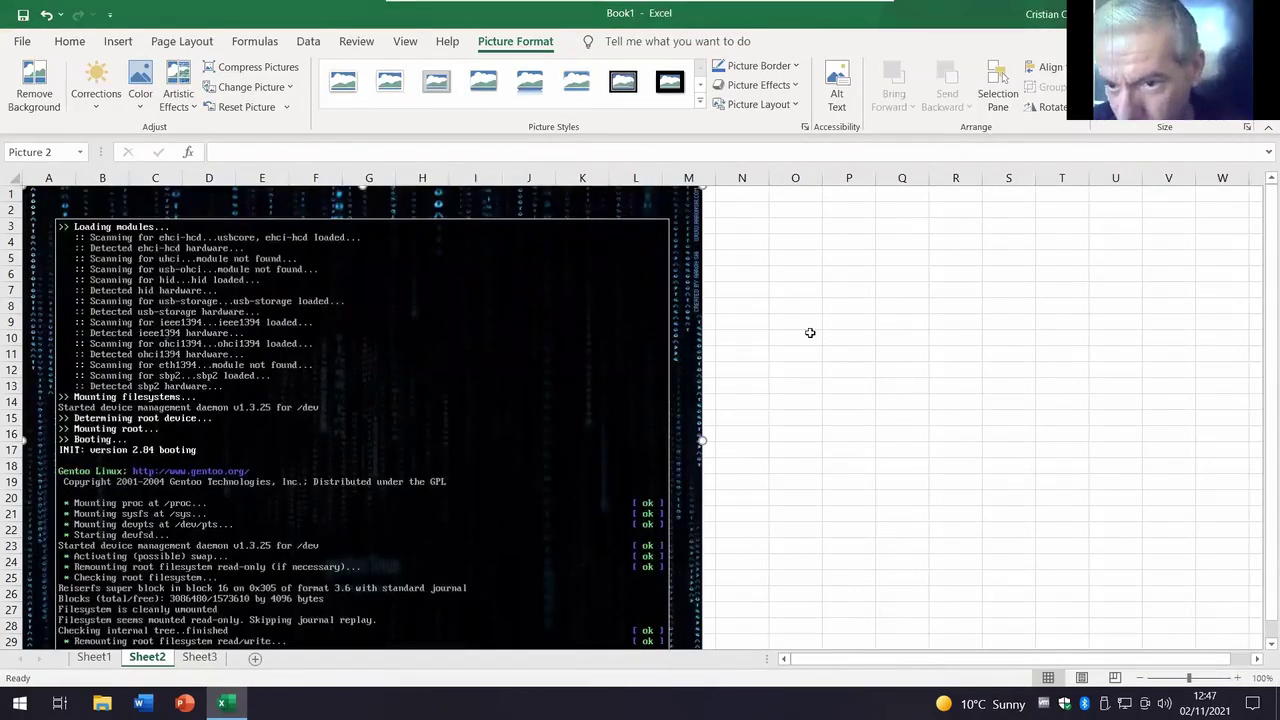
scroll(811, 376, "down", 6)
scroll(811, 376, "up", 6)
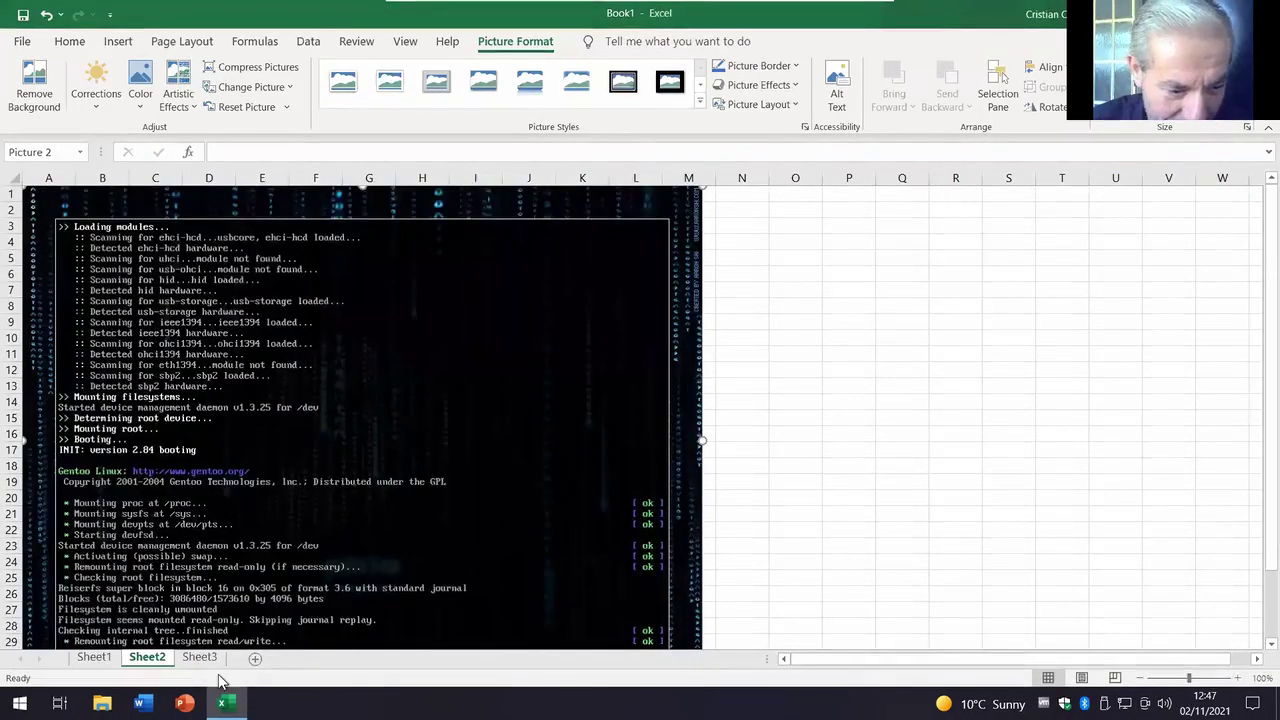
Step: Insert angel-1752810_1920.jpg onto Sheet3 from this device, then return to Sheet2
left_click(203, 659)
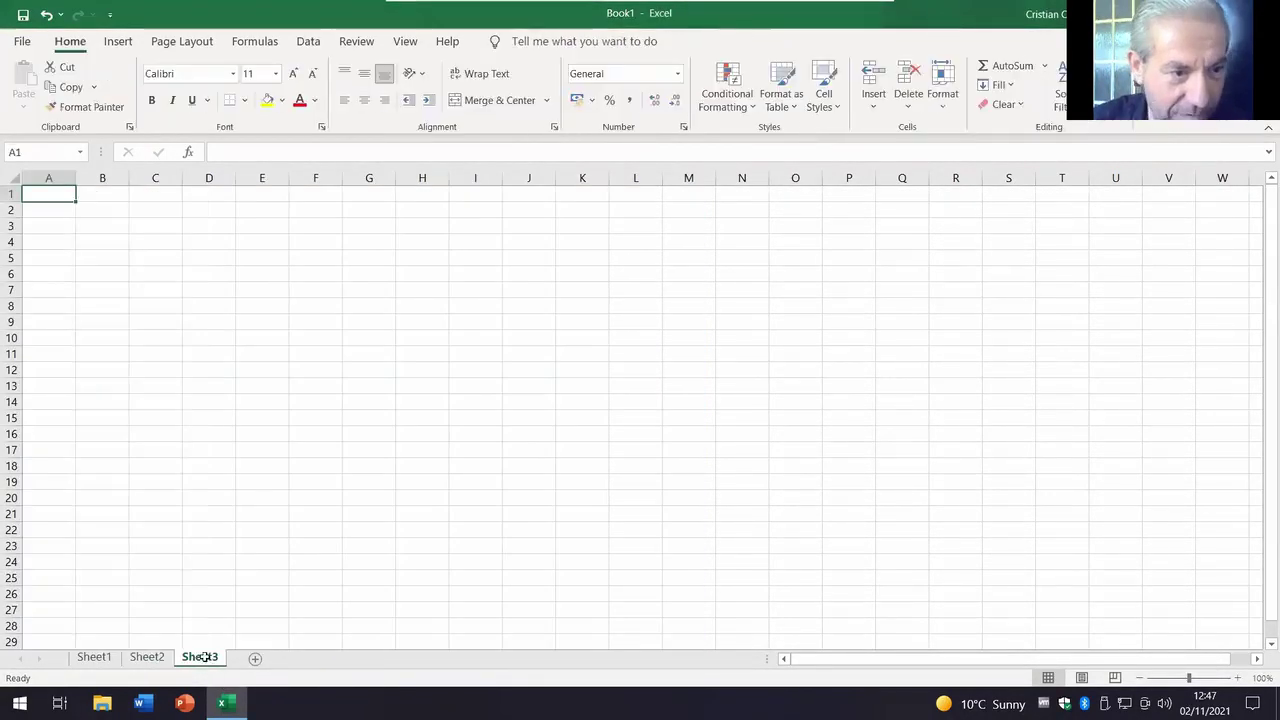
left_click(117, 46)
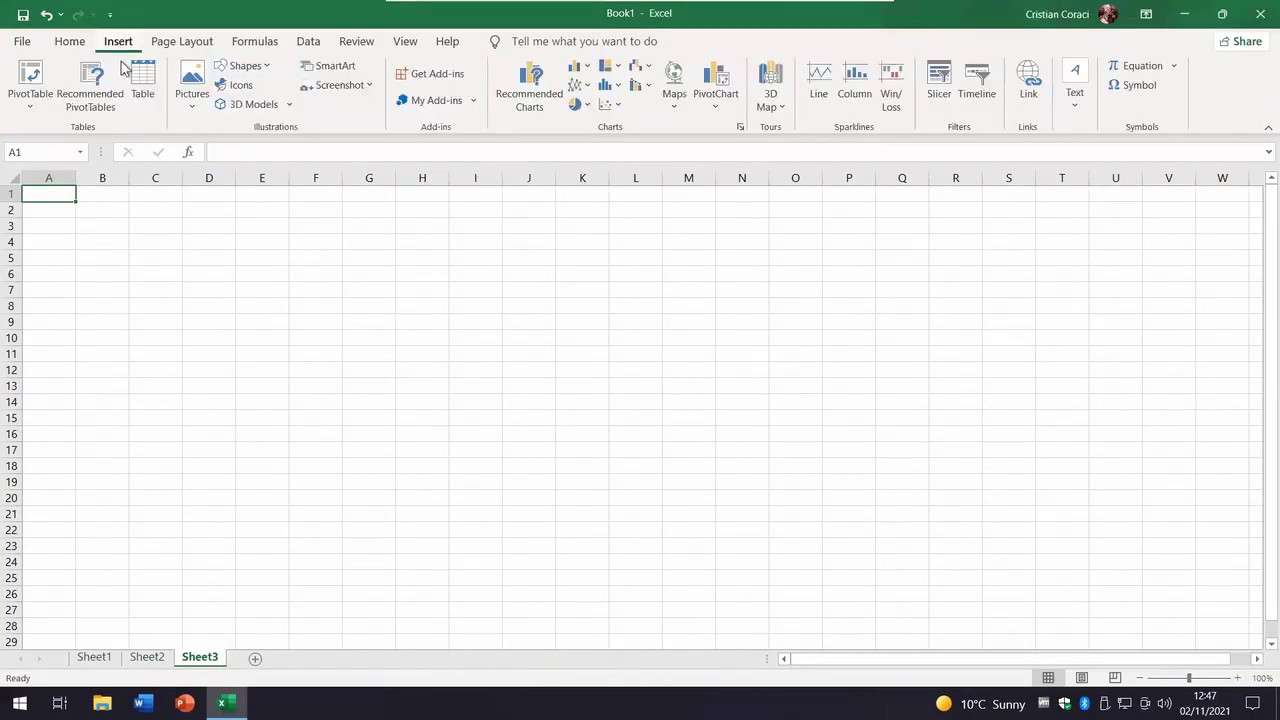
left_click(193, 93)
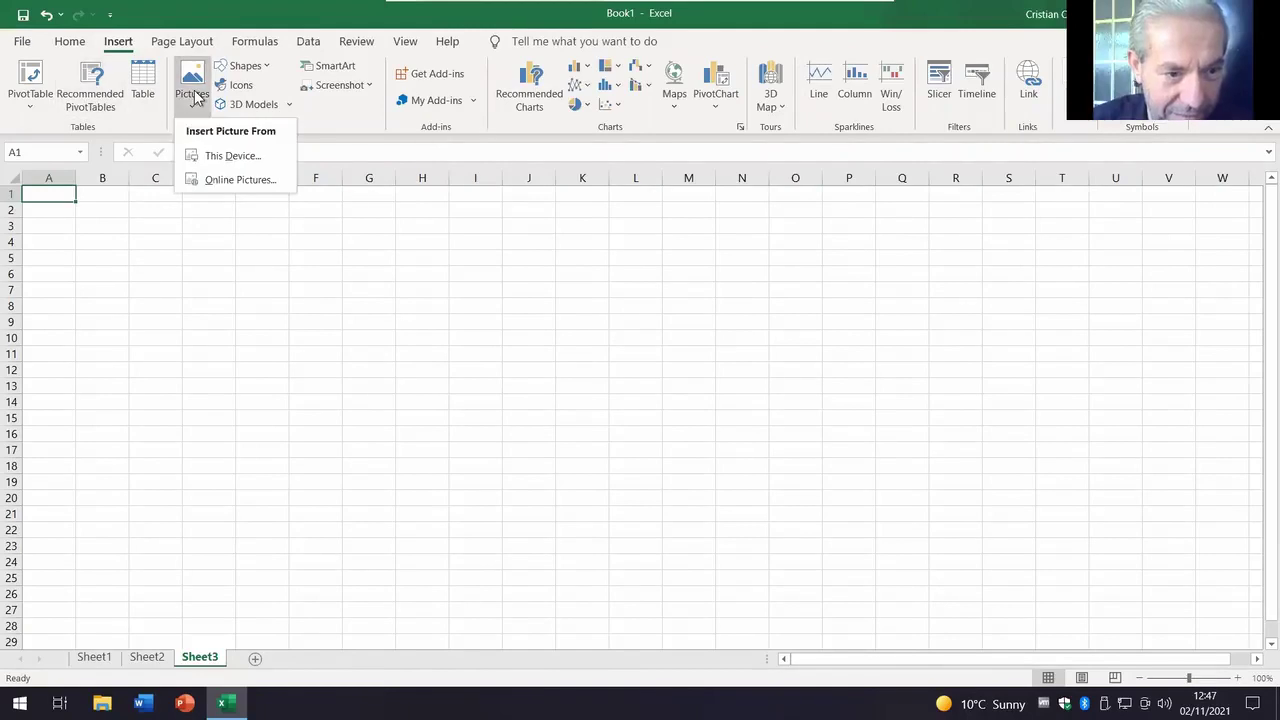
left_click(232, 155)
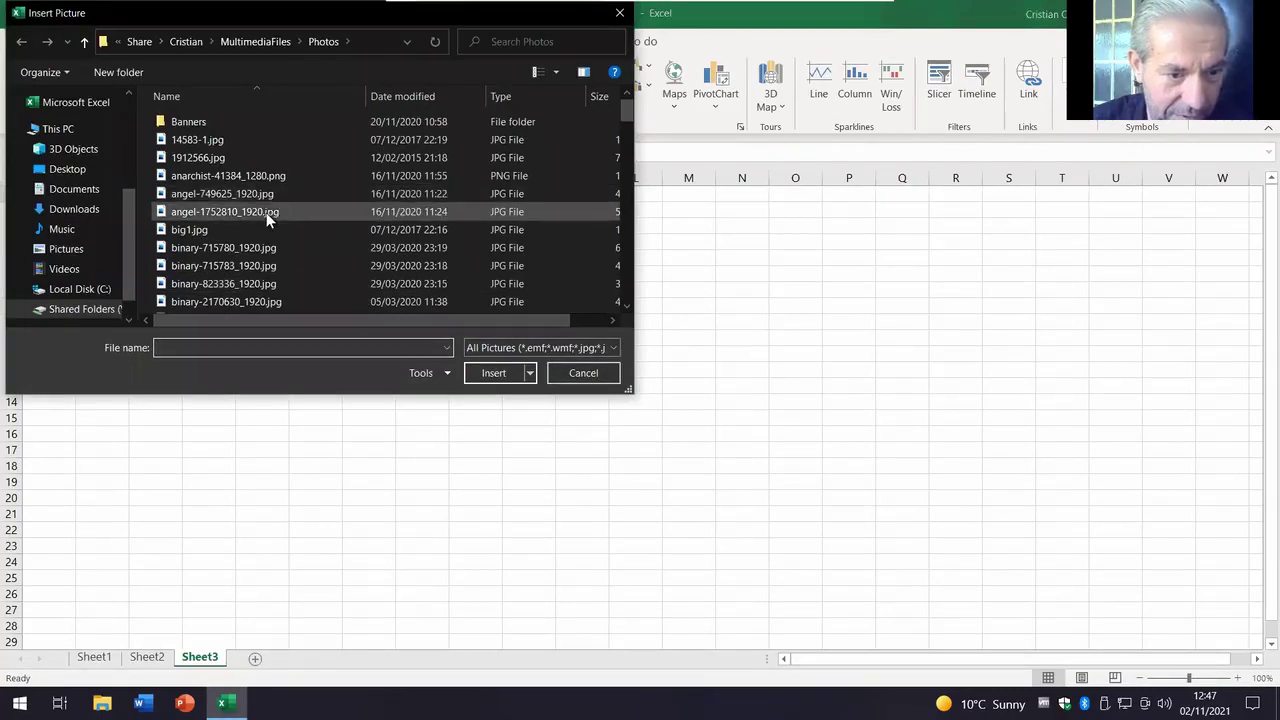
left_click(266, 211)
left_click(495, 372)
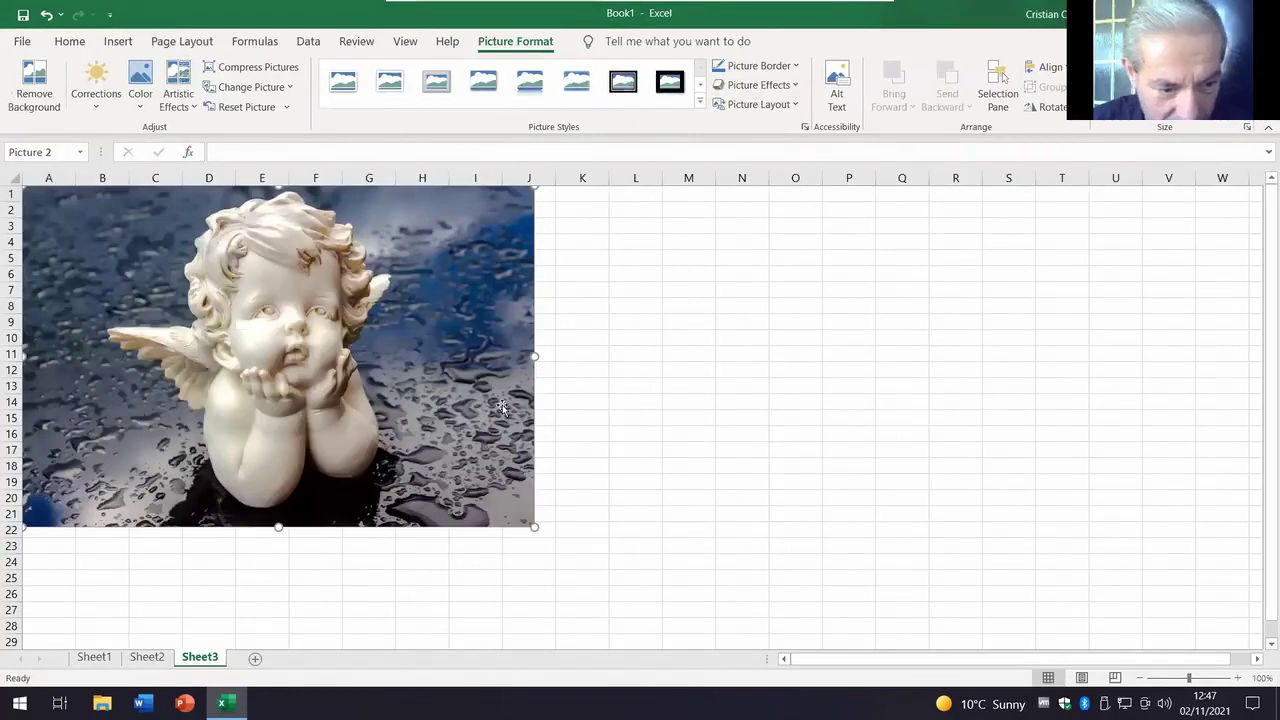
left_click(147, 657)
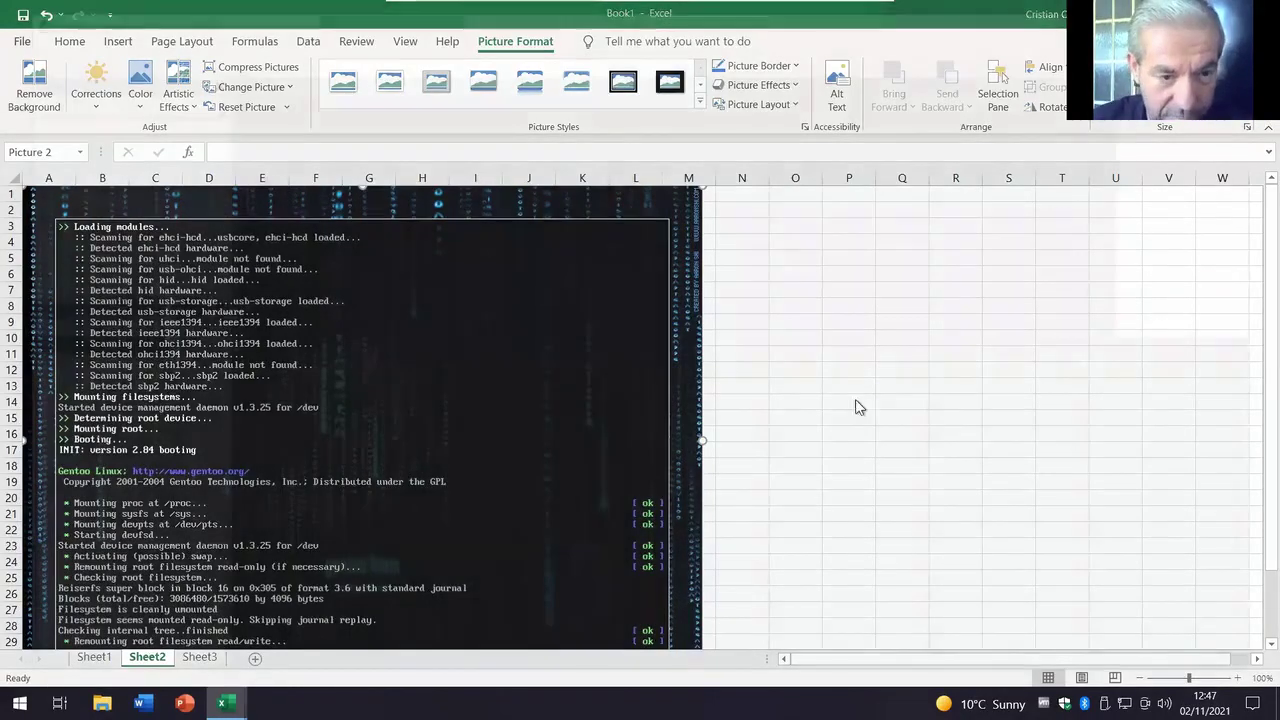
Step: In the VBA editor, set Sheet2's Visible property to 2 - xlSheetVeryHidden
key("alt+F11")
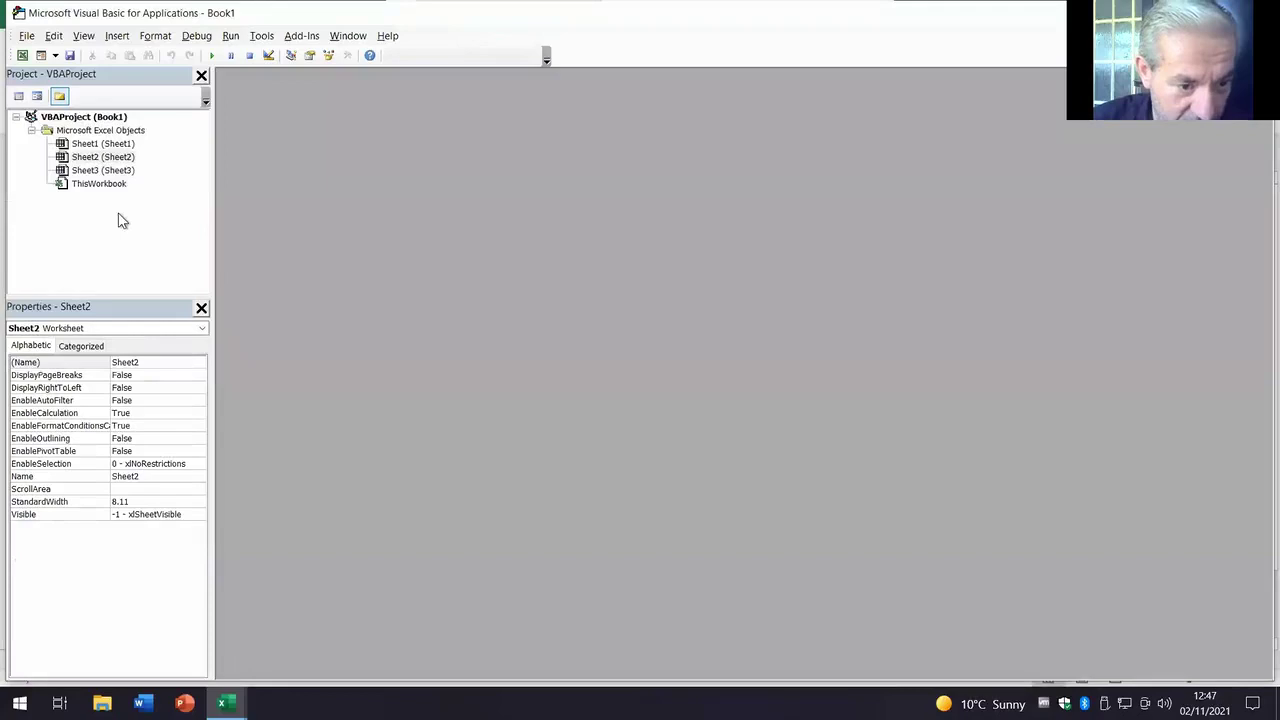
left_click(160, 514)
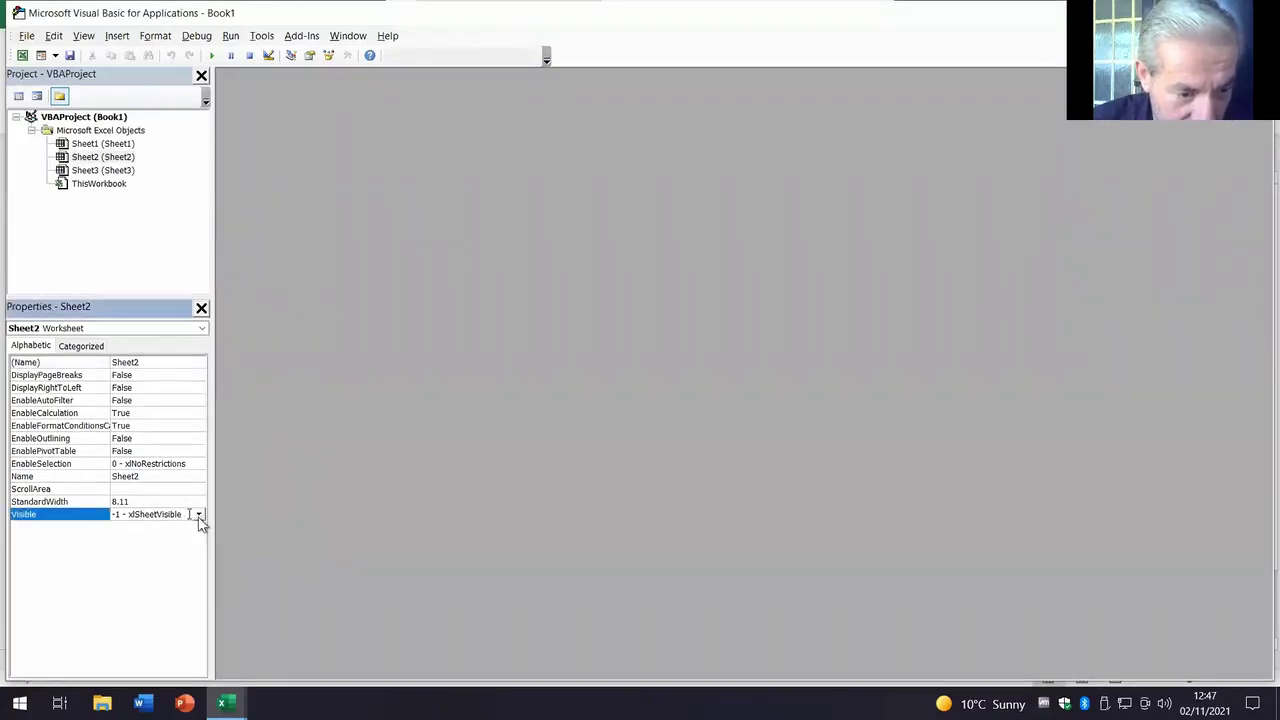
left_click(199, 516)
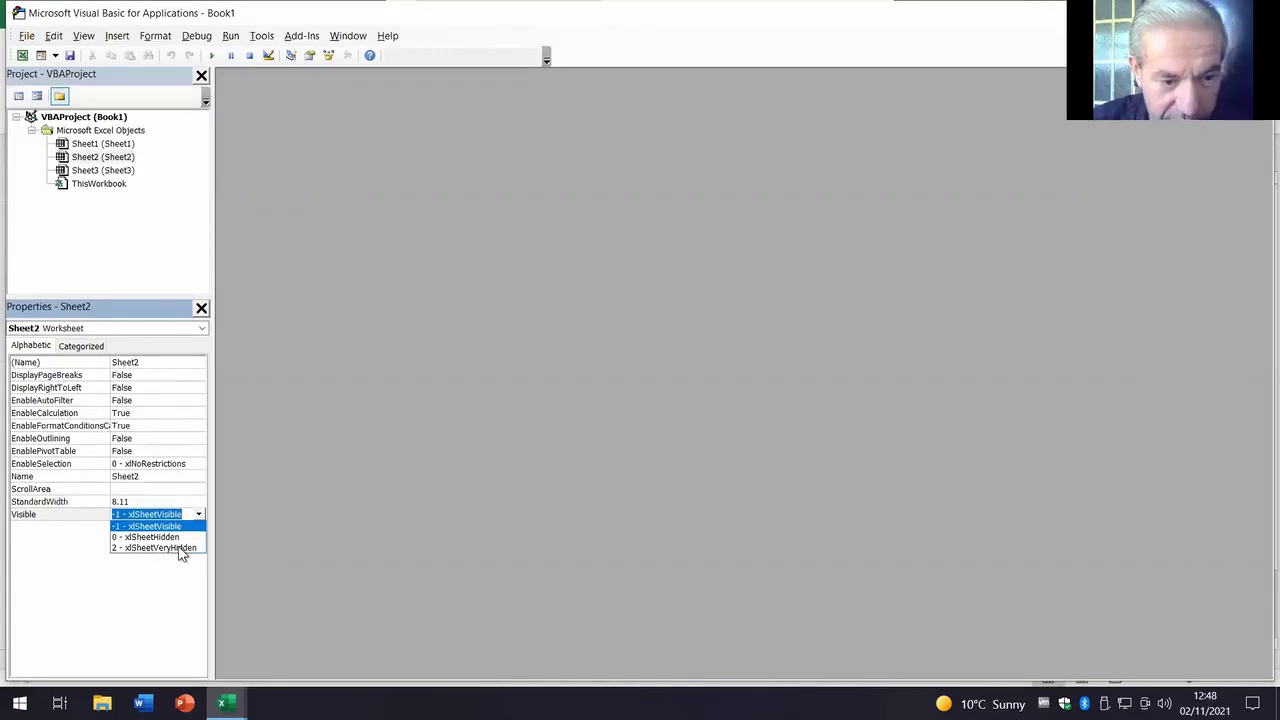
left_click(180, 548)
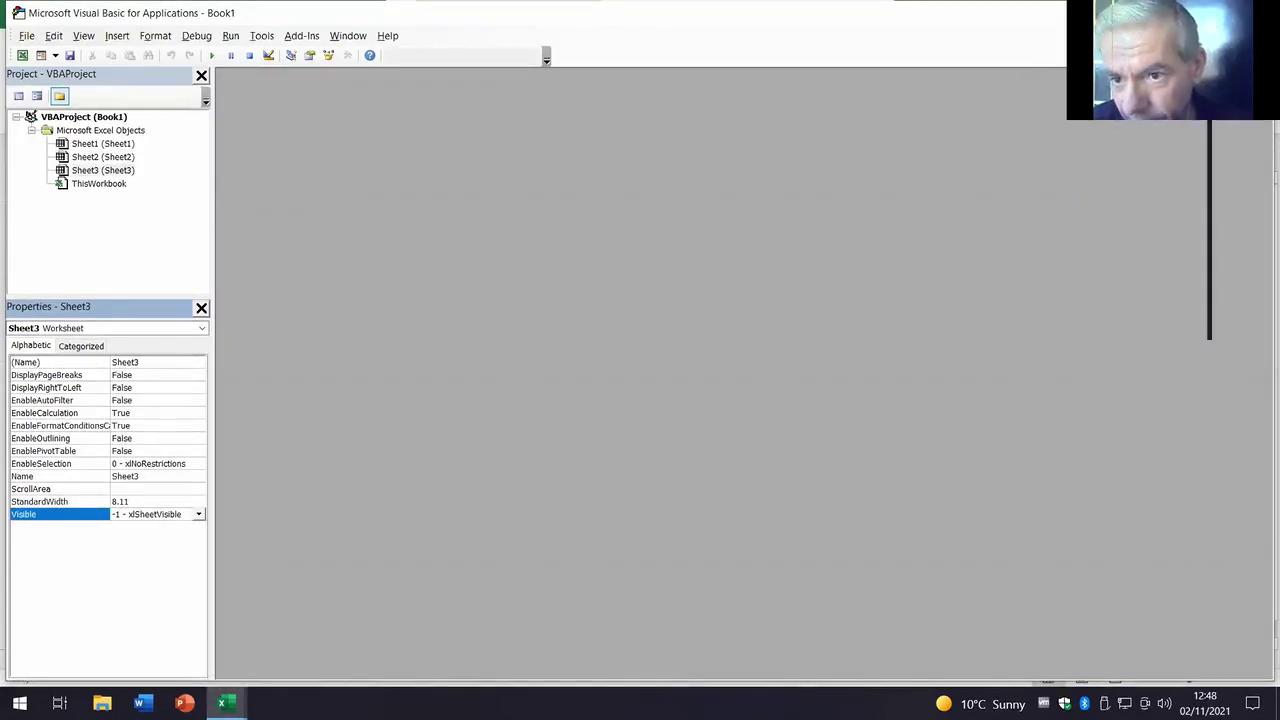
Step: Hide Sheet3, then check the Unhide list from Sheet1 and cancel it
key("alt+F11")
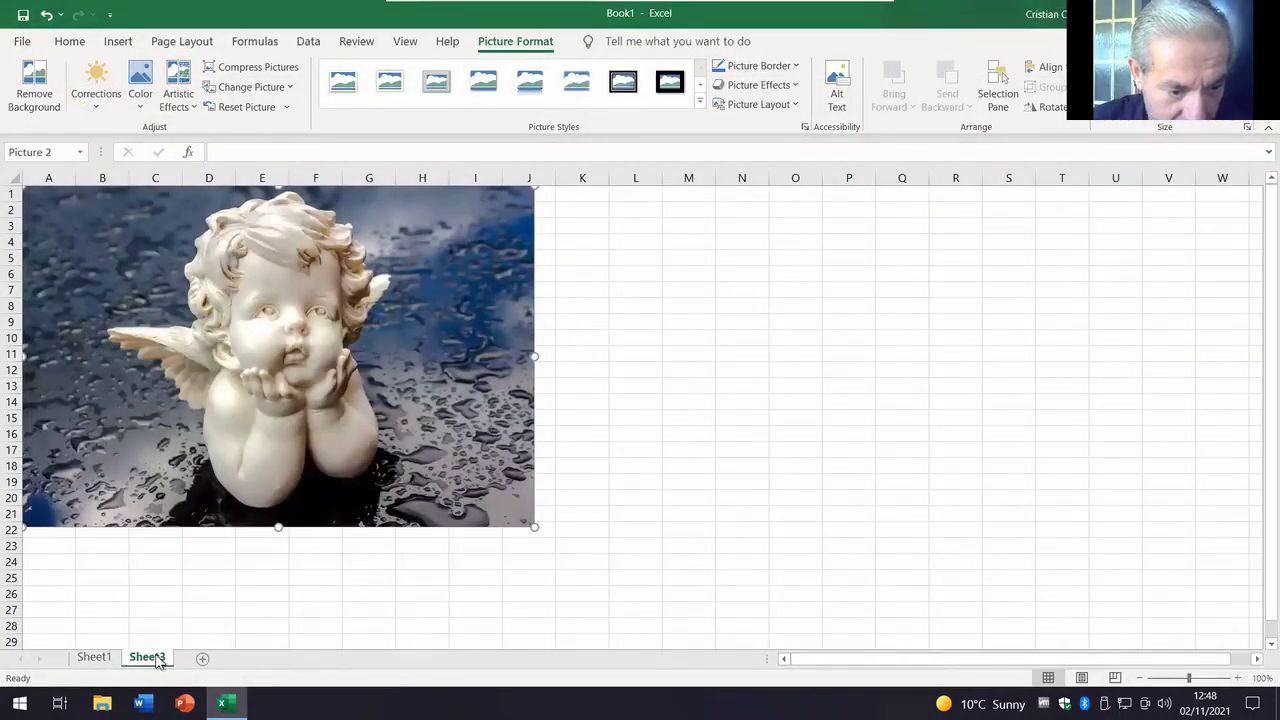
right_click(156, 660)
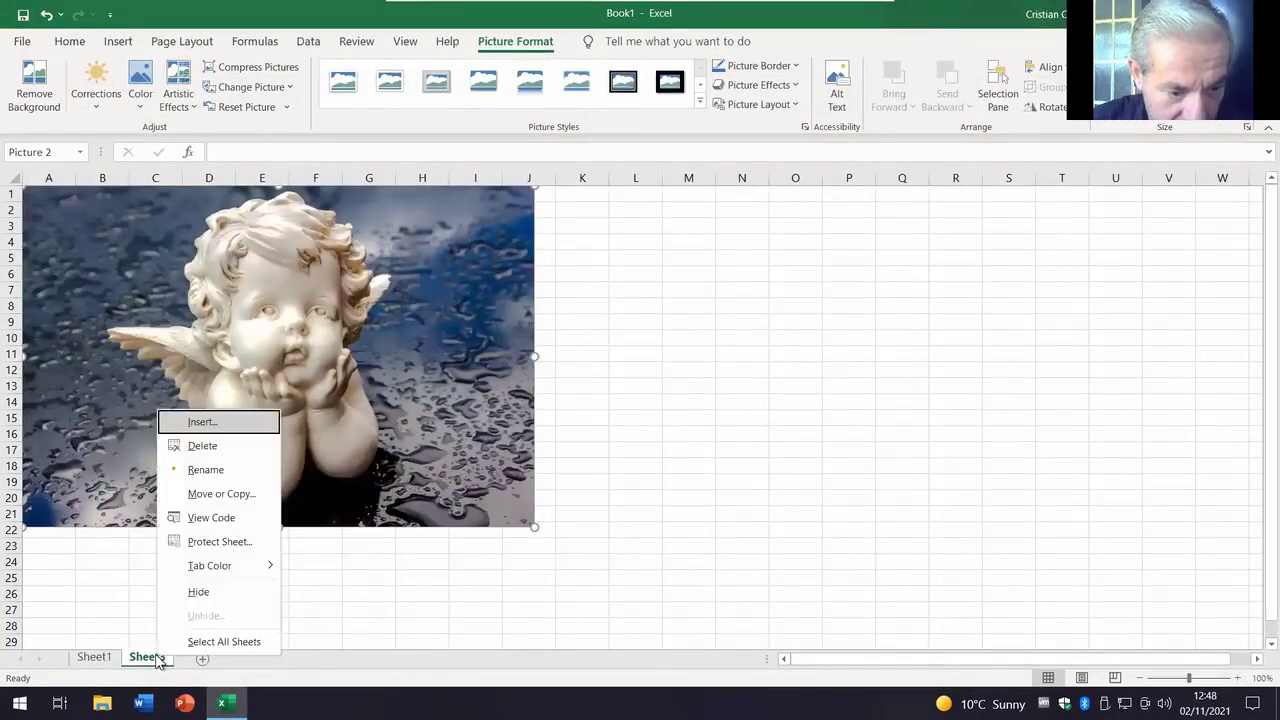
left_click(195, 592)
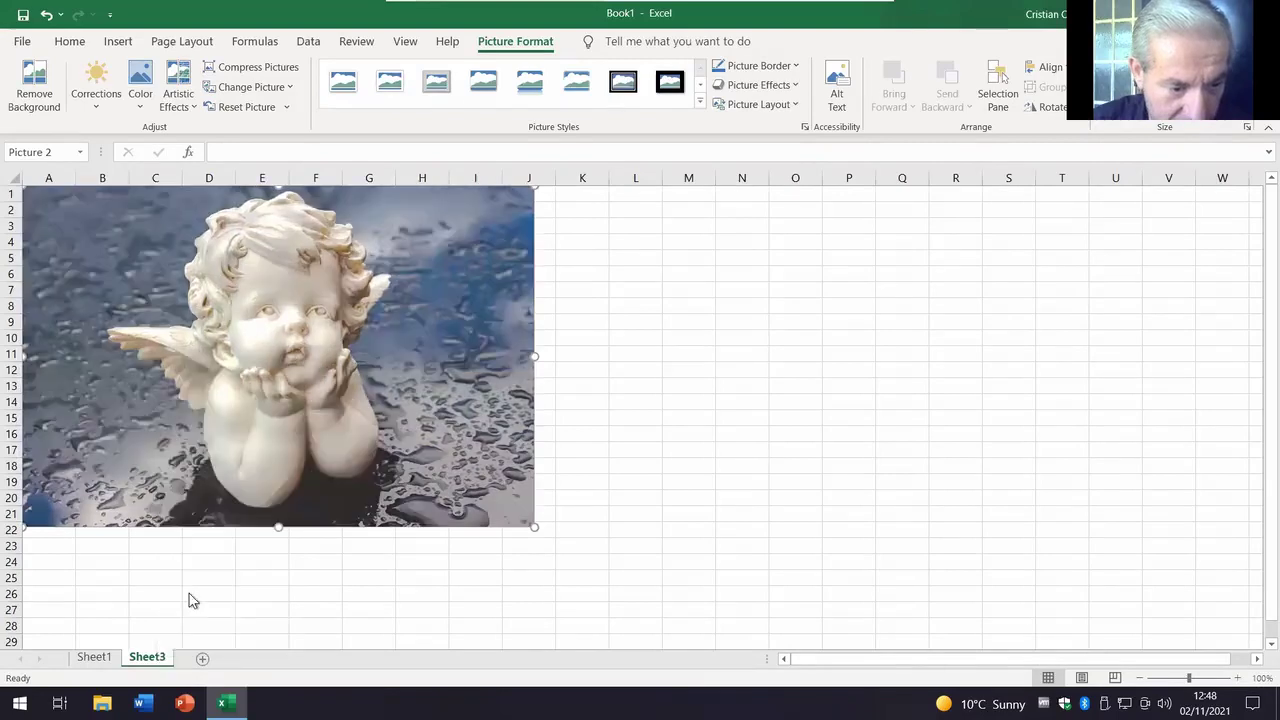
right_click(105, 658)
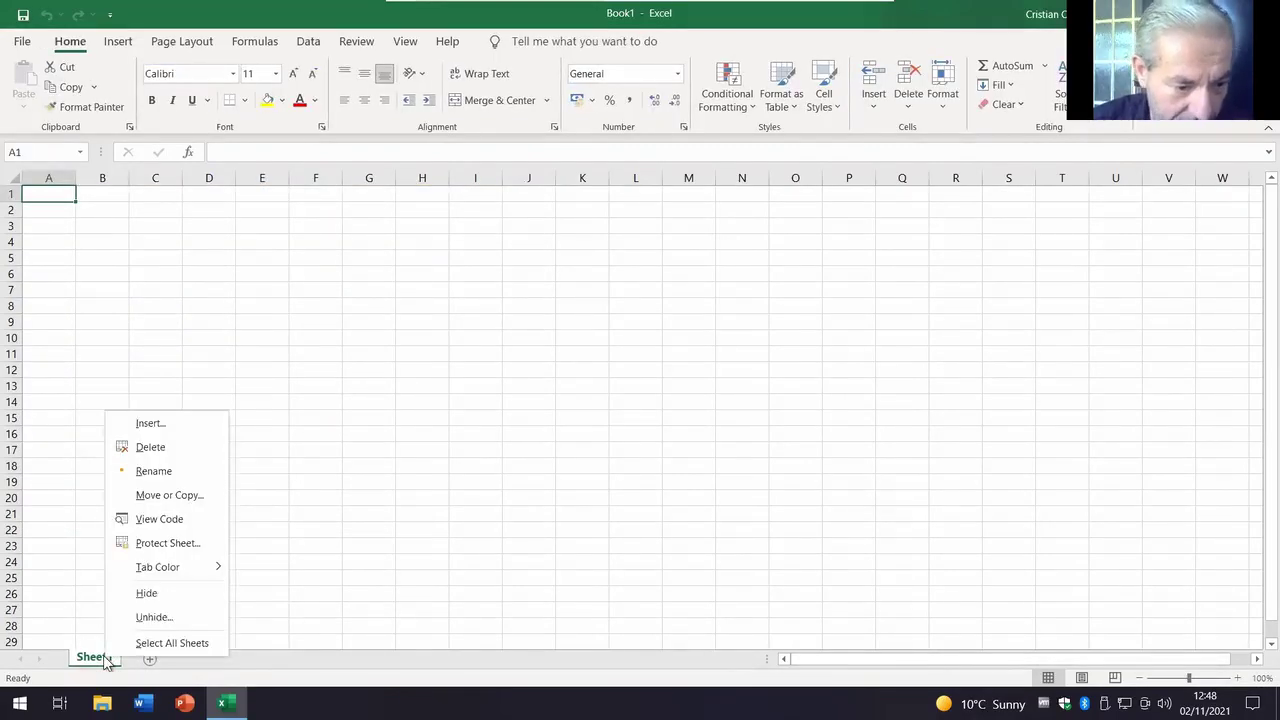
left_click(153, 619)
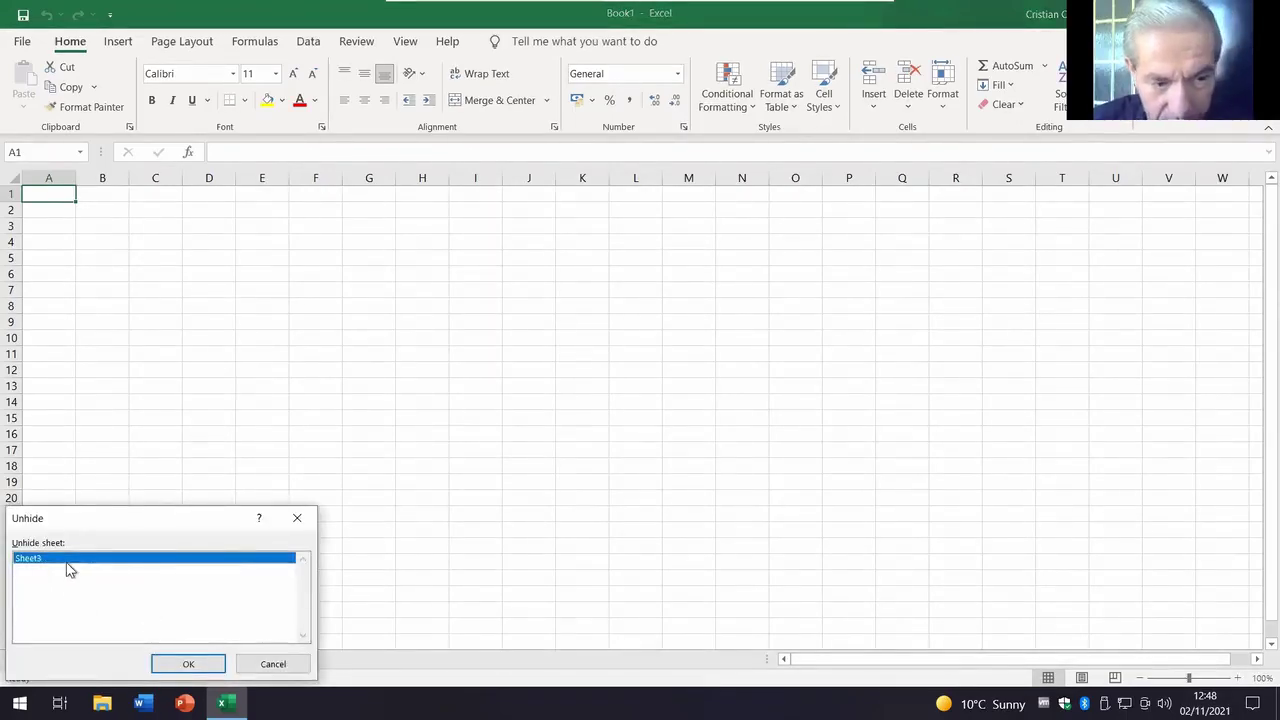
left_click(272, 664)
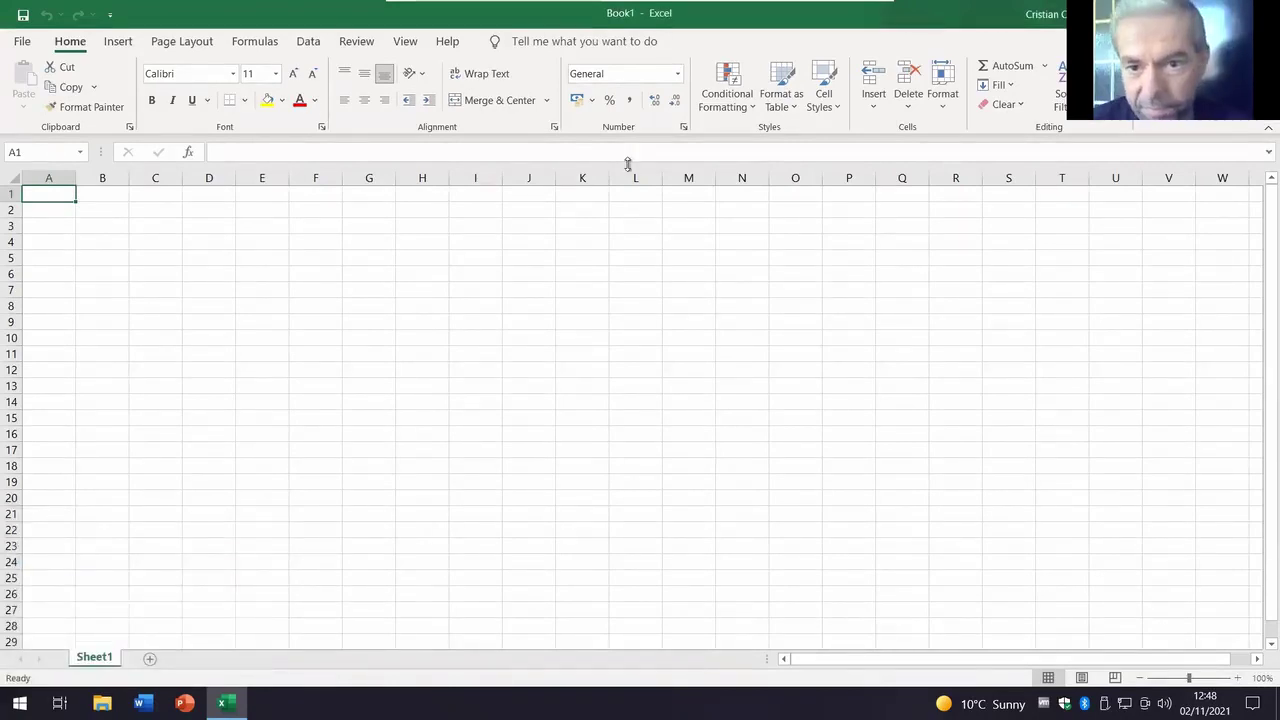
Step: Protect the workbook structure with a password via File > Info, then start saving
left_click(22, 44)
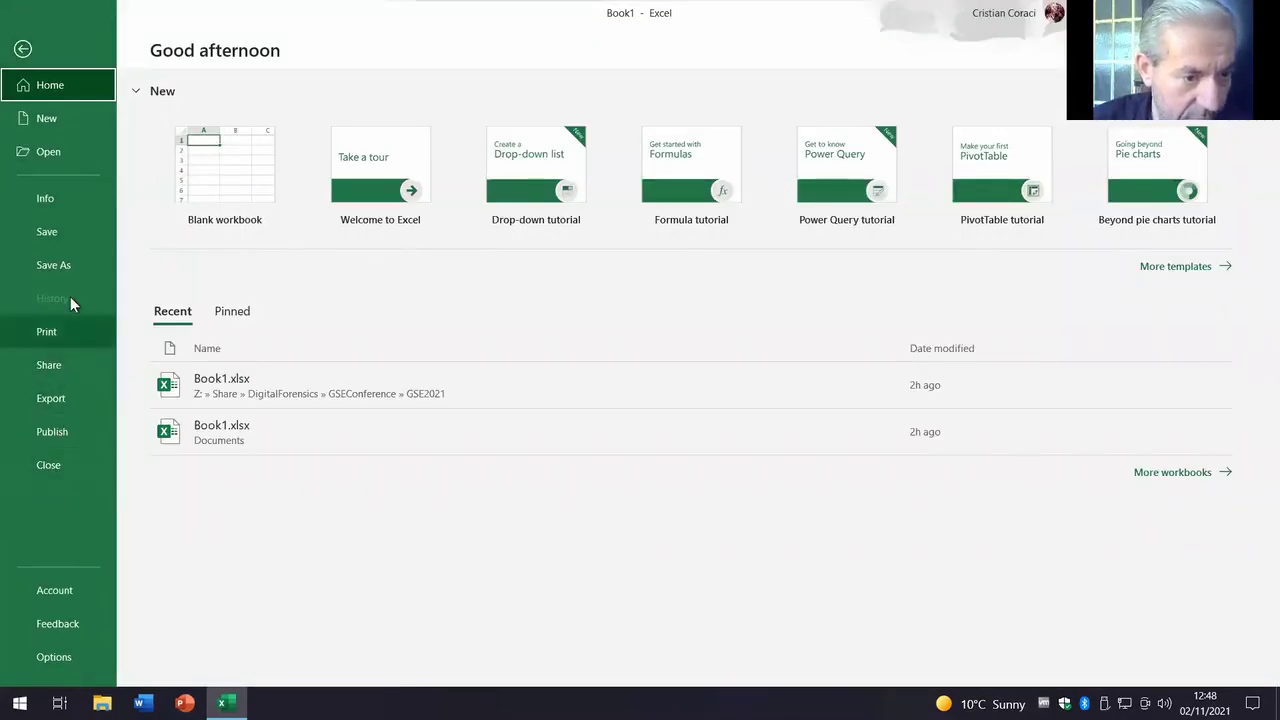
left_click(43, 199)
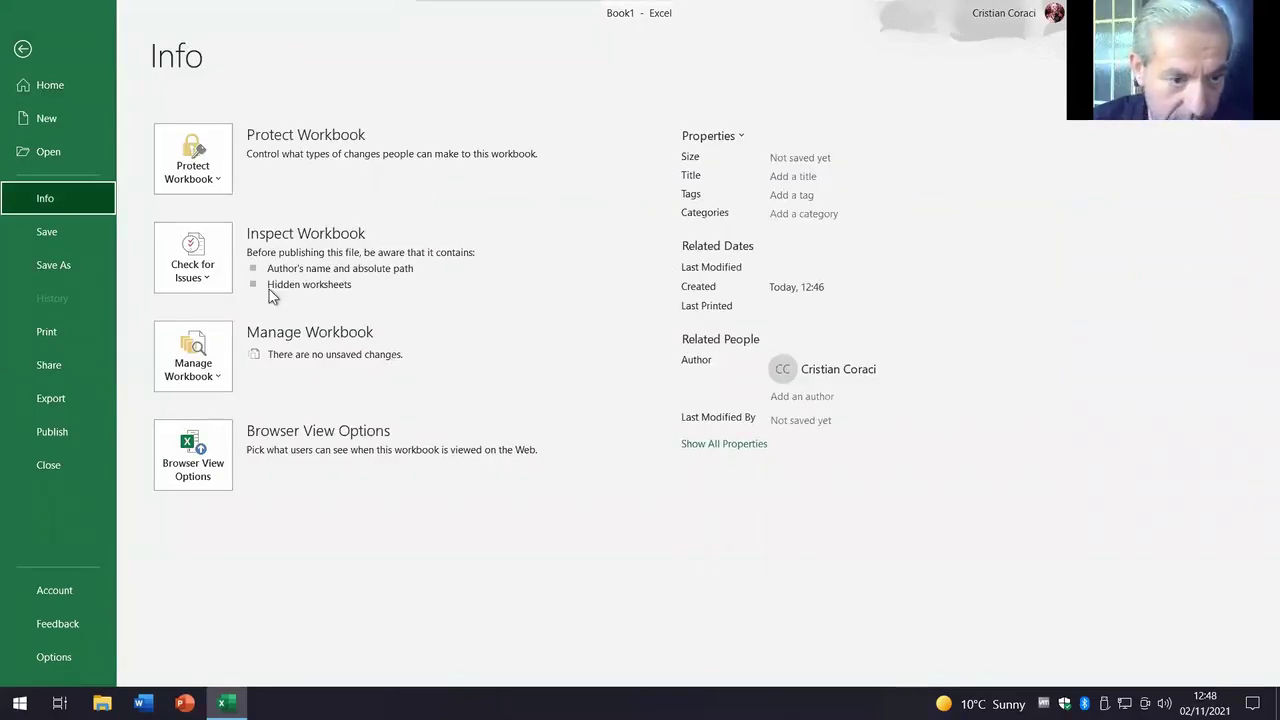
left_click(196, 164)
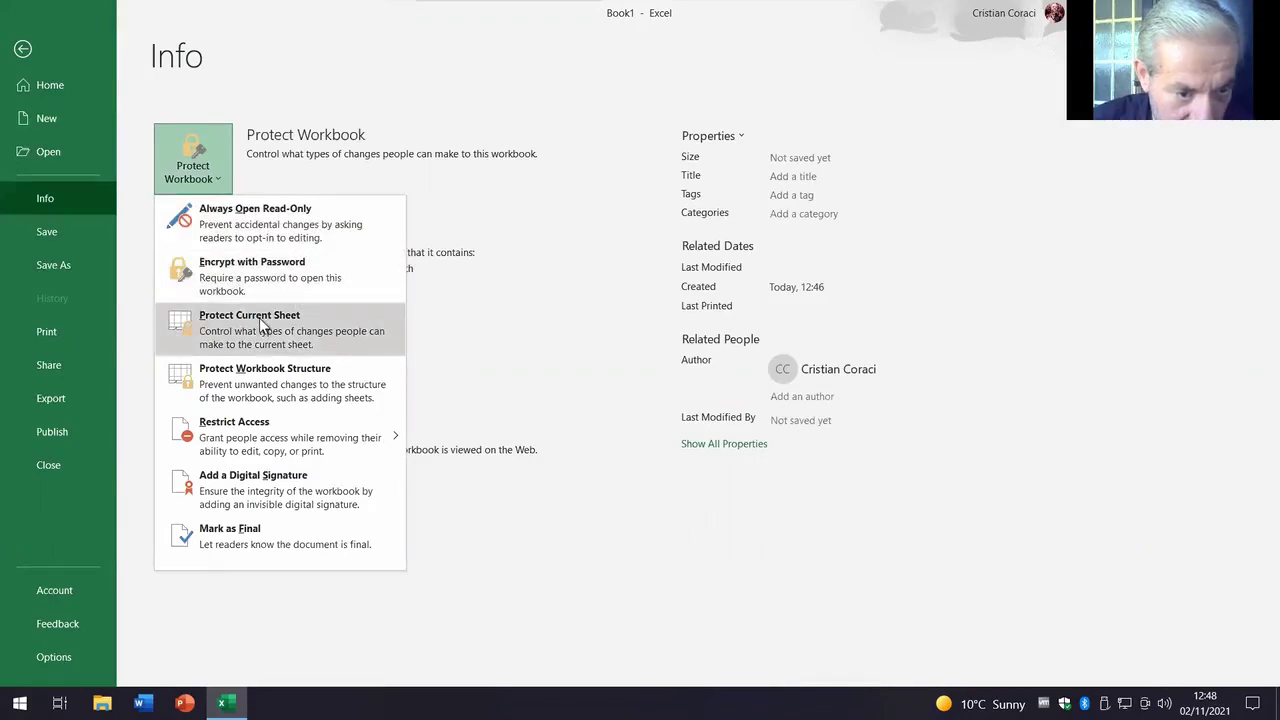
left_click(265, 383)
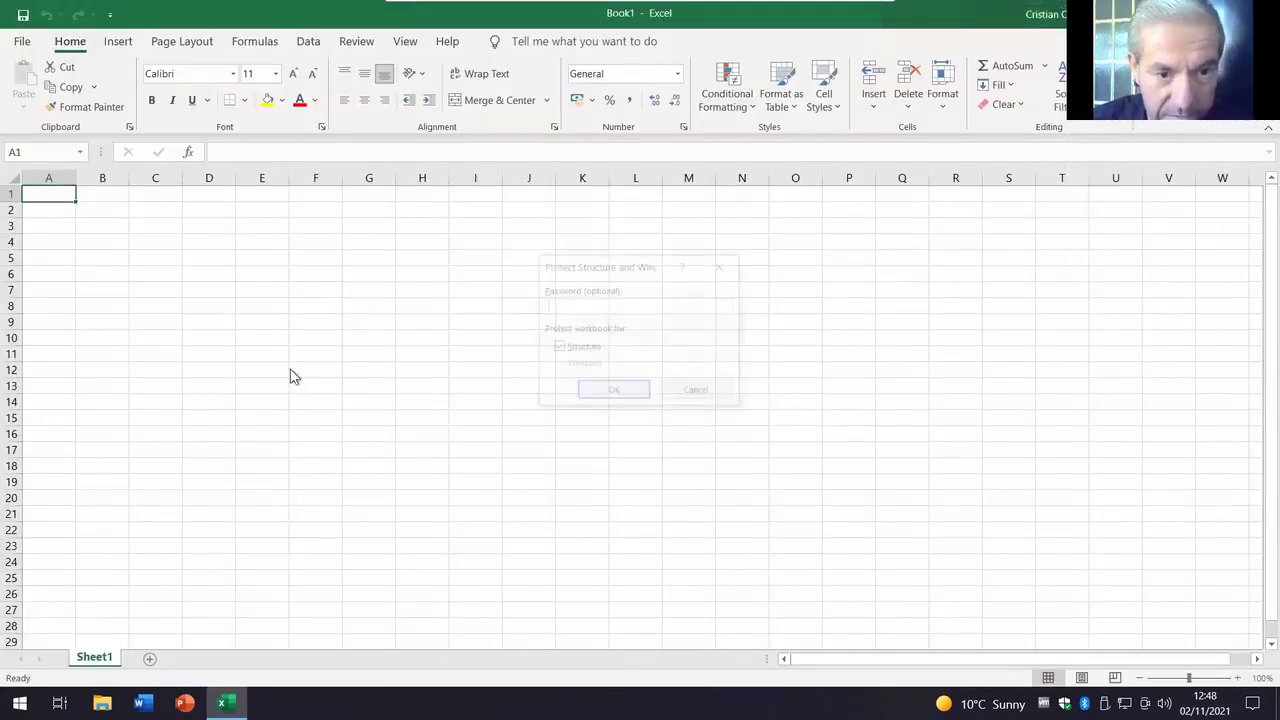
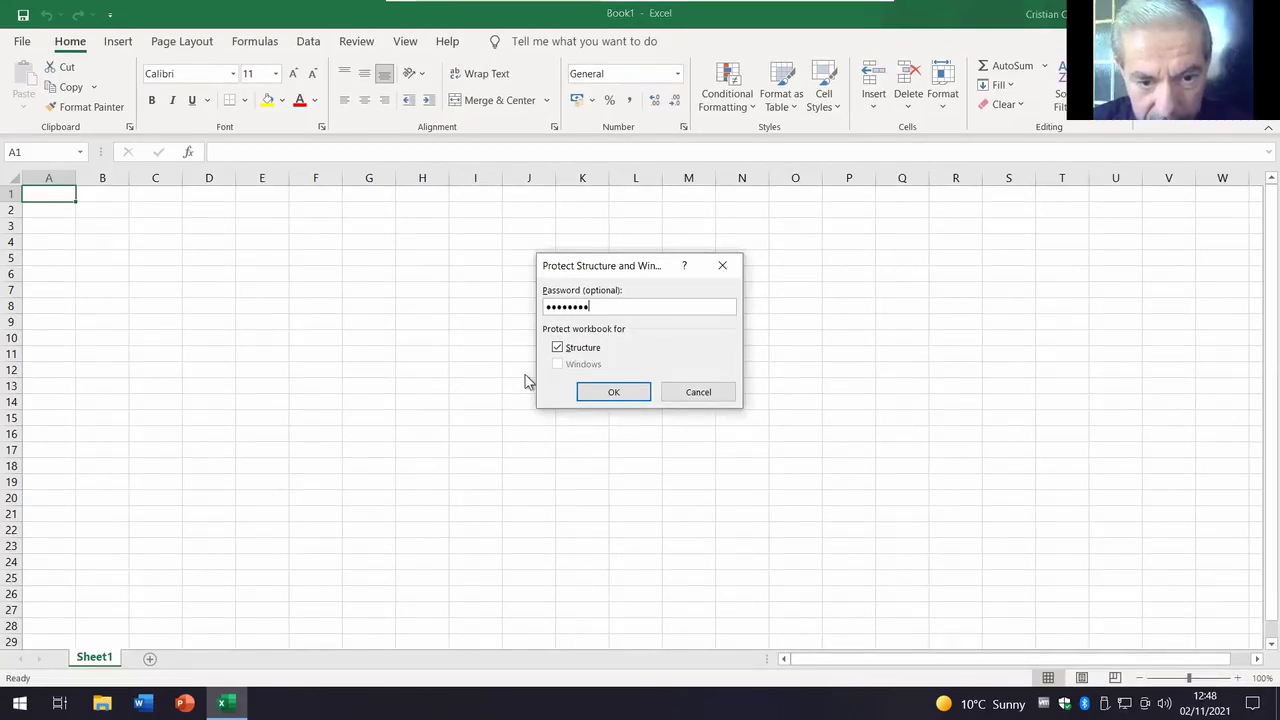
key("Return")
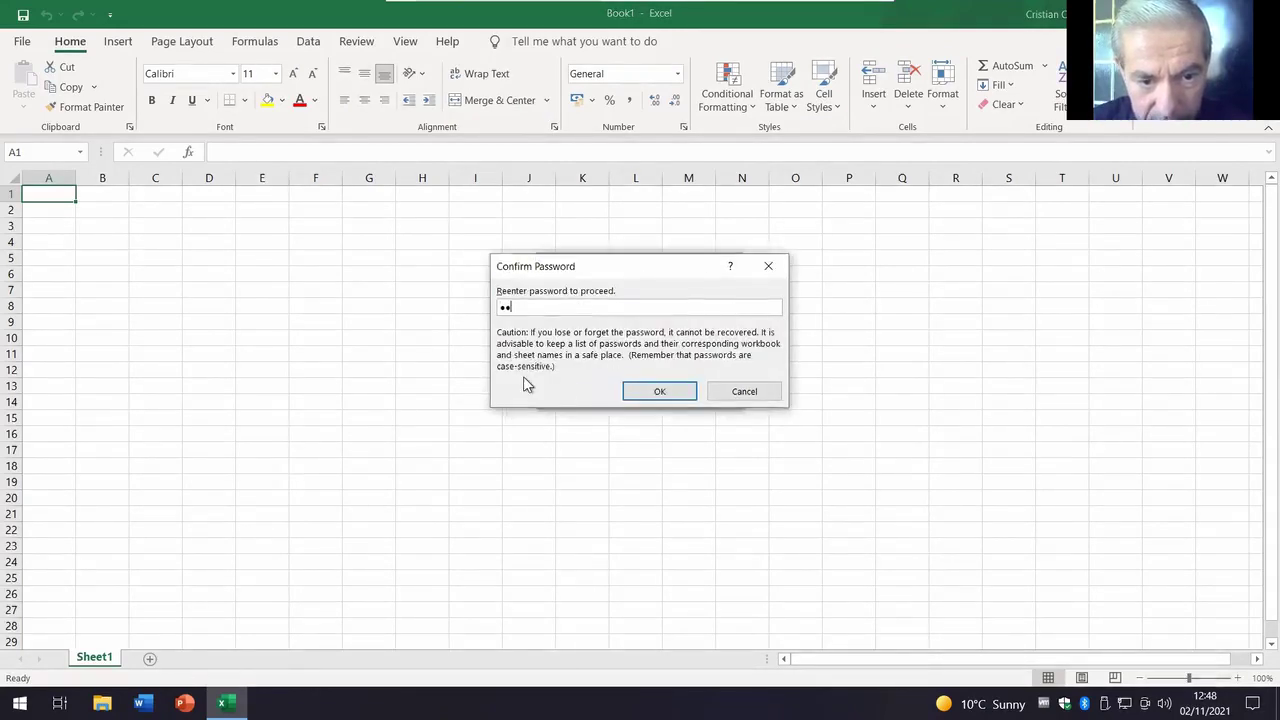
left_click(662, 391)
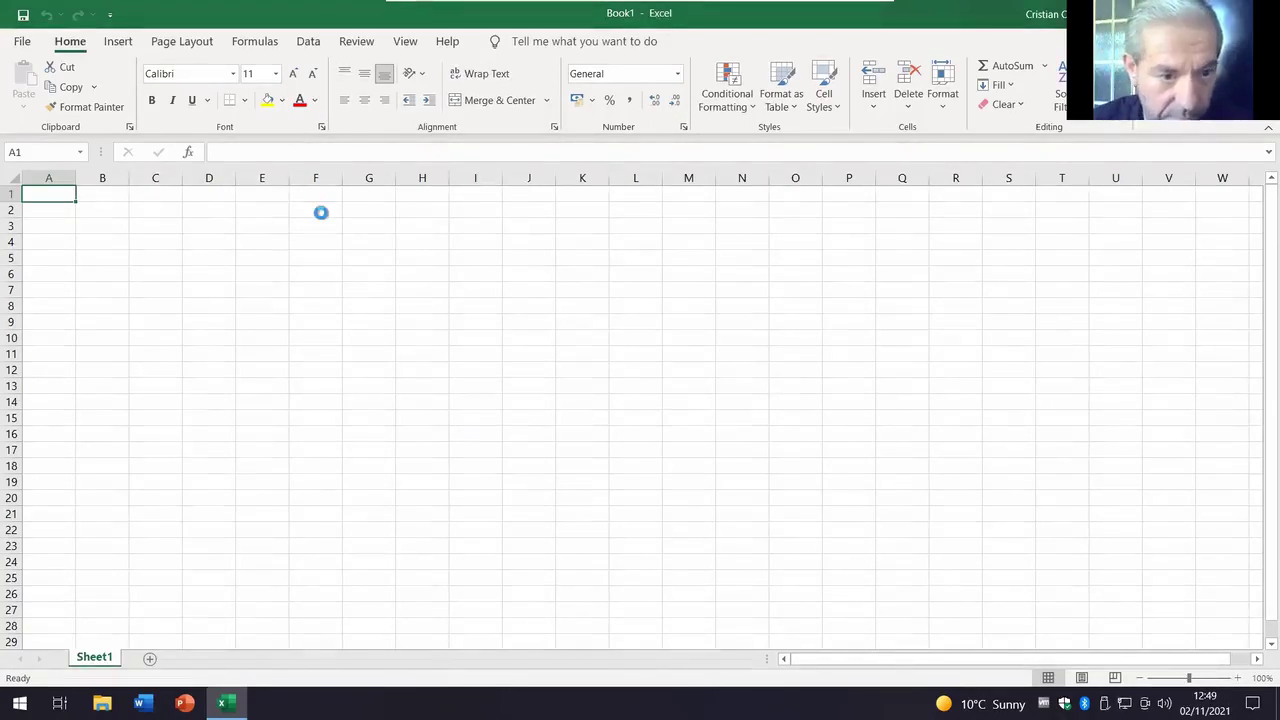
left_click(22, 16)
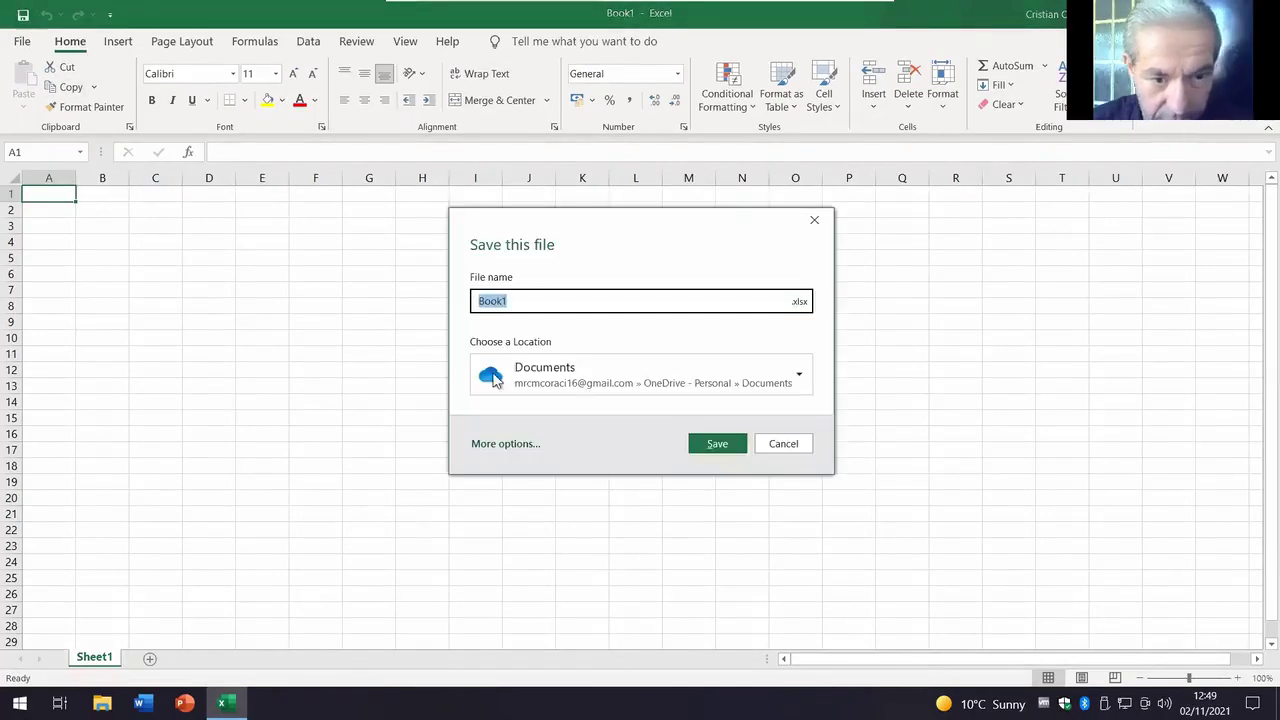
Step: Try saving the workbook to GSE2021 from the quick save location list
left_click(799, 376)
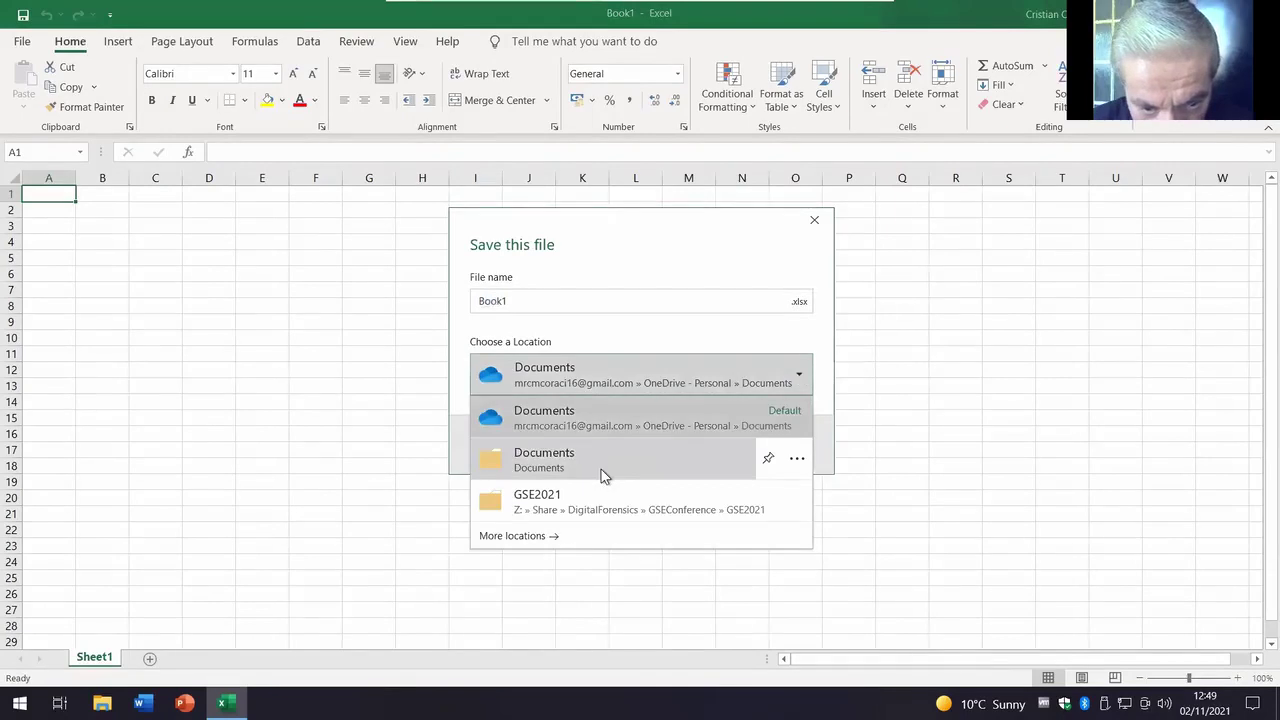
left_click(561, 500)
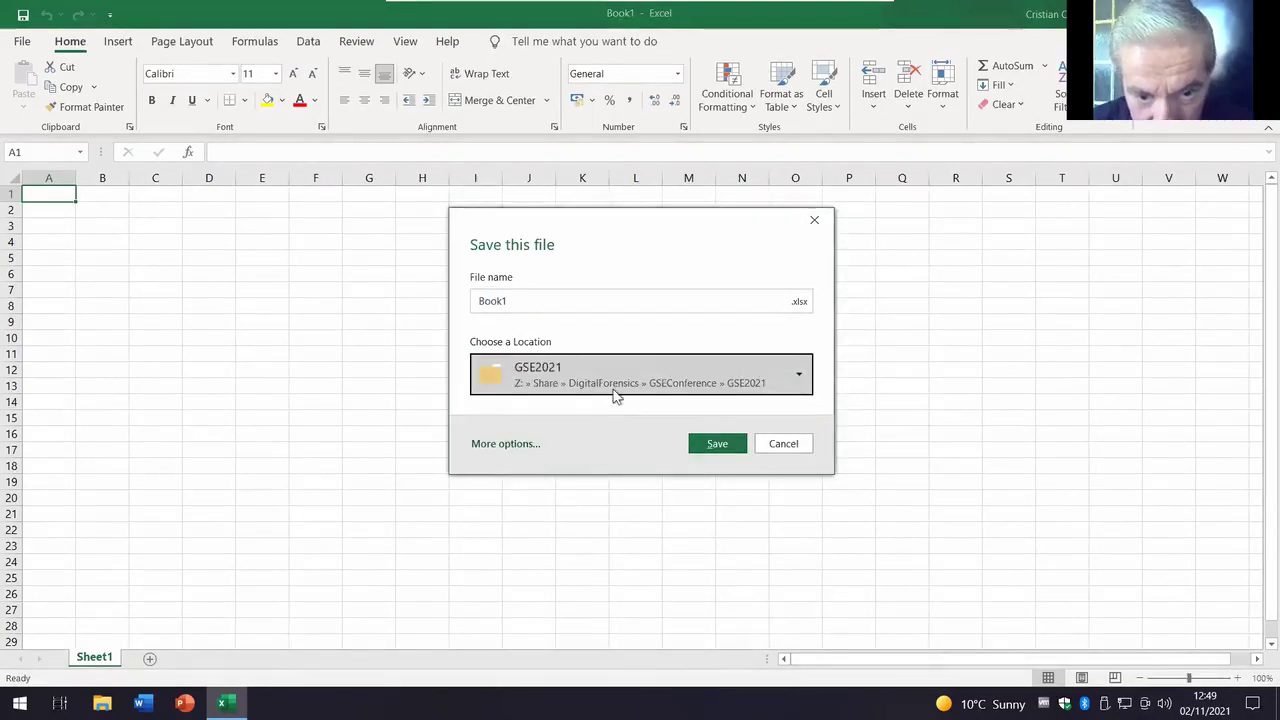
left_click(717, 446)
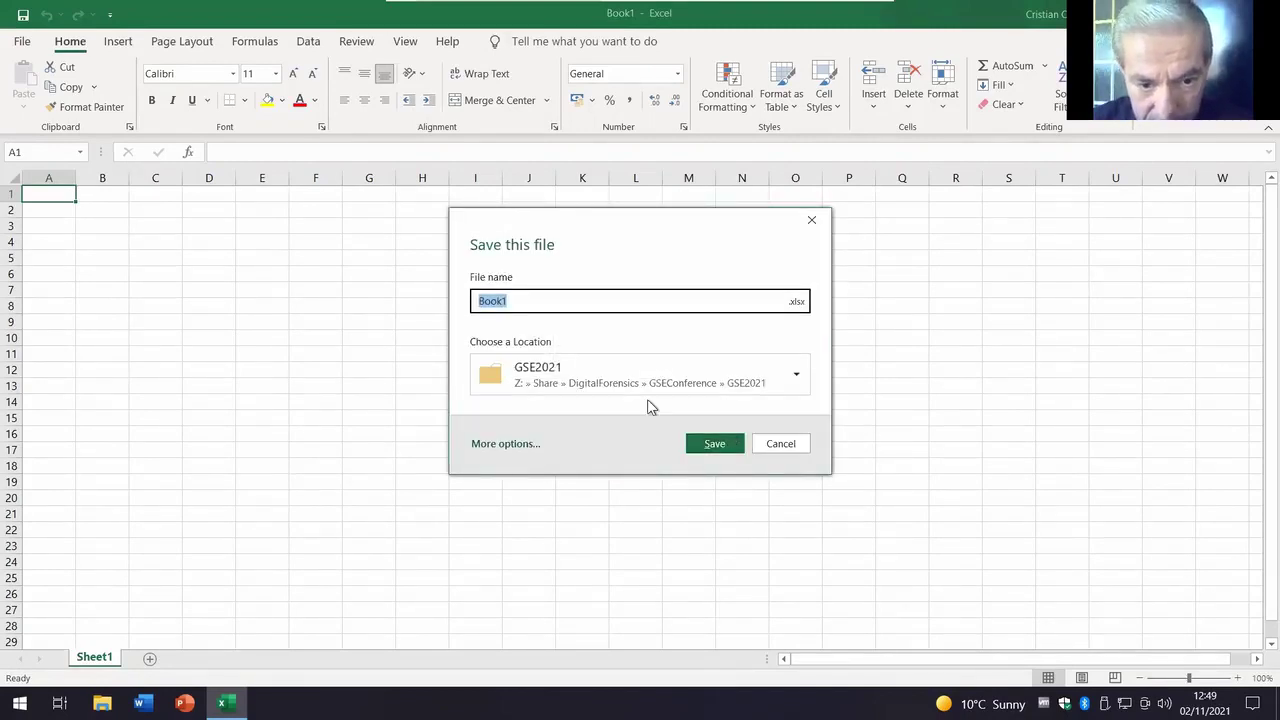
left_click(715, 446)
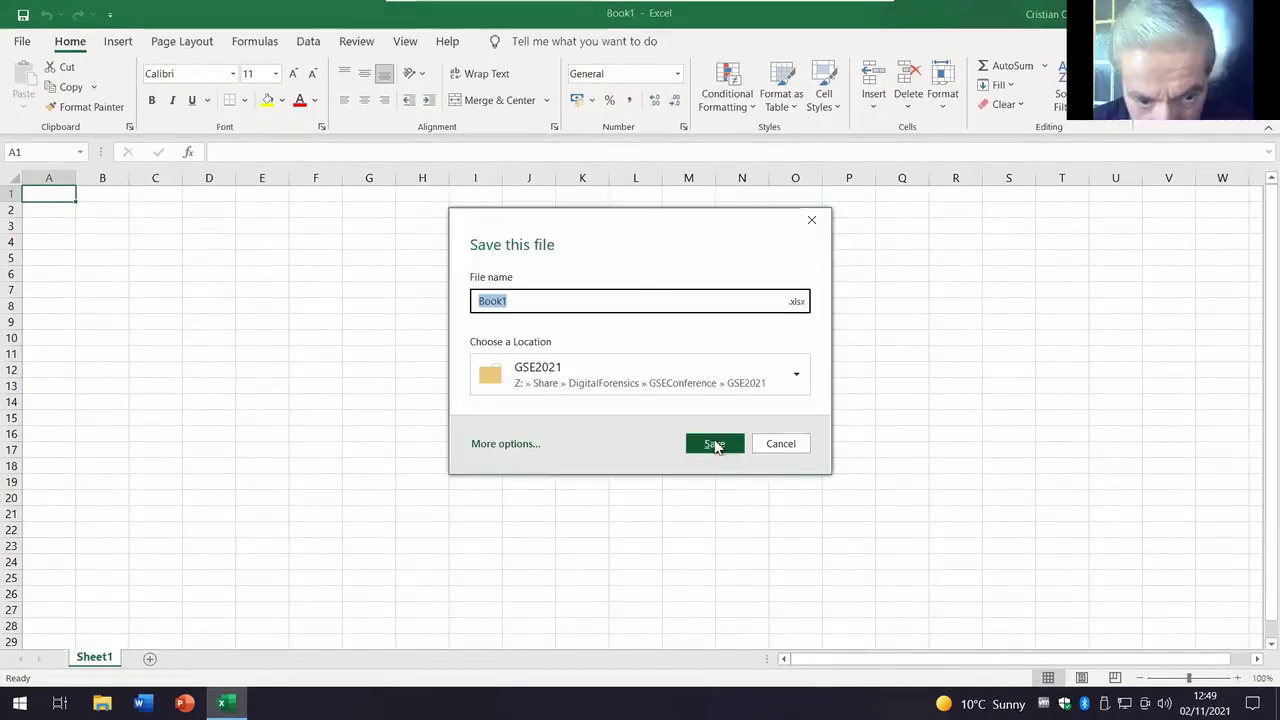
Step: Browse to Share > Cristian > DigitalForensics > GSEConference > GSE2021 and save as Book11.xlsx
left_click(528, 443)
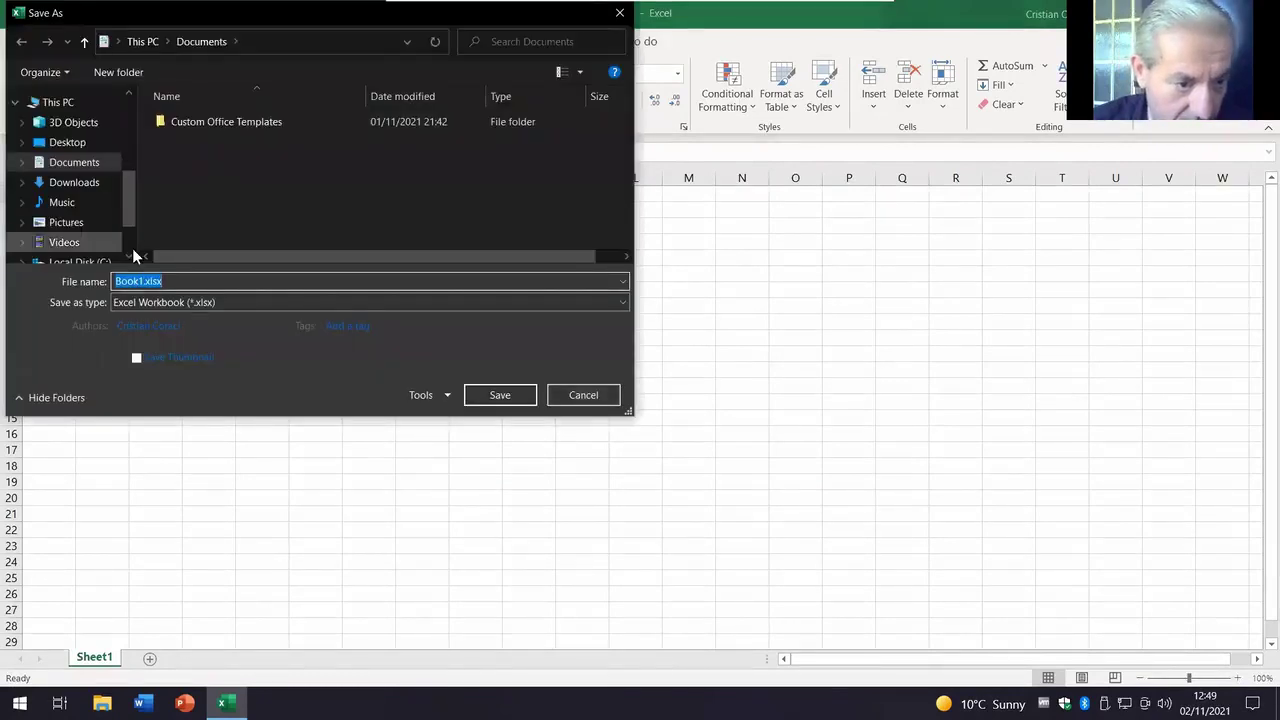
scroll(130, 240, "down", 3)
left_click(85, 215)
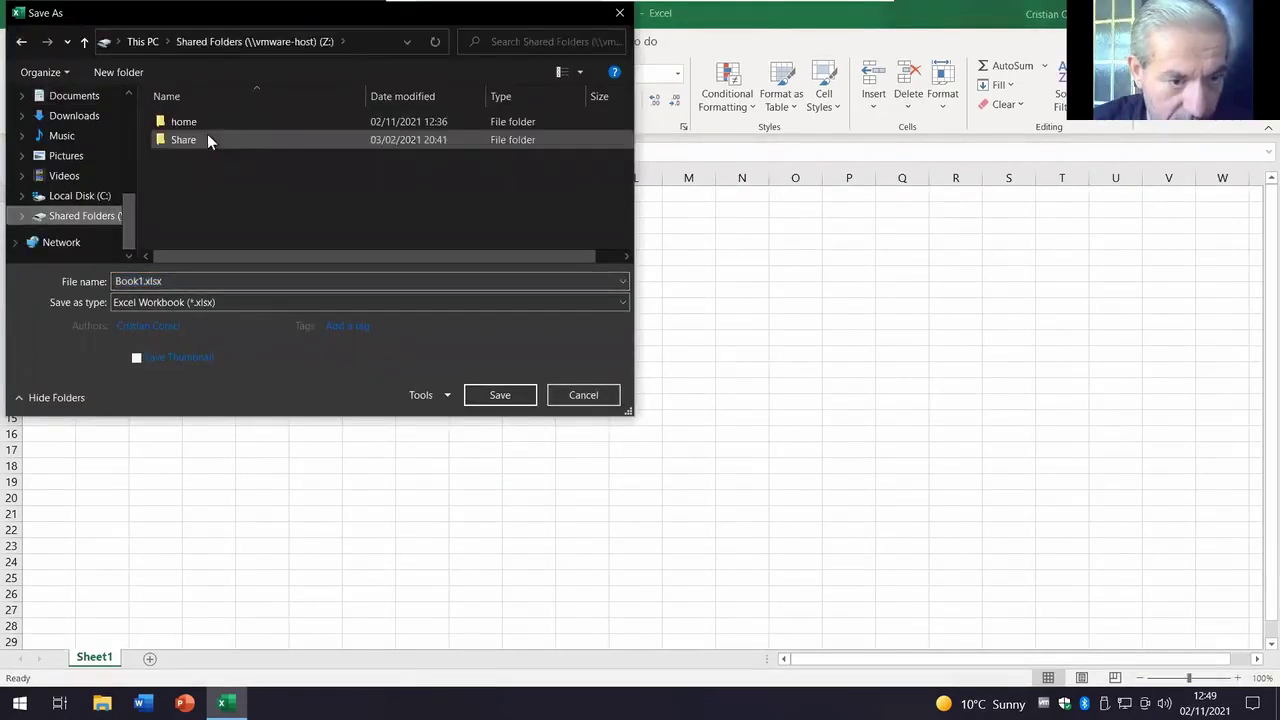
double_click(196, 138)
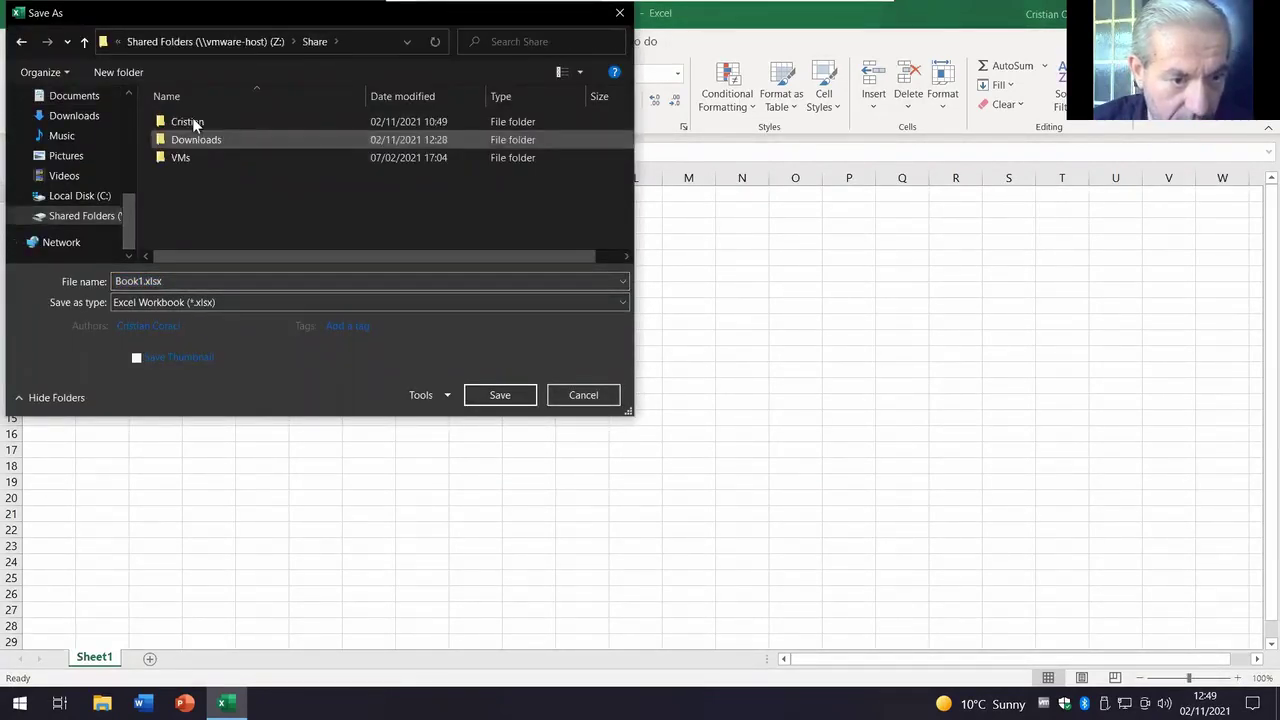
double_click(196, 121)
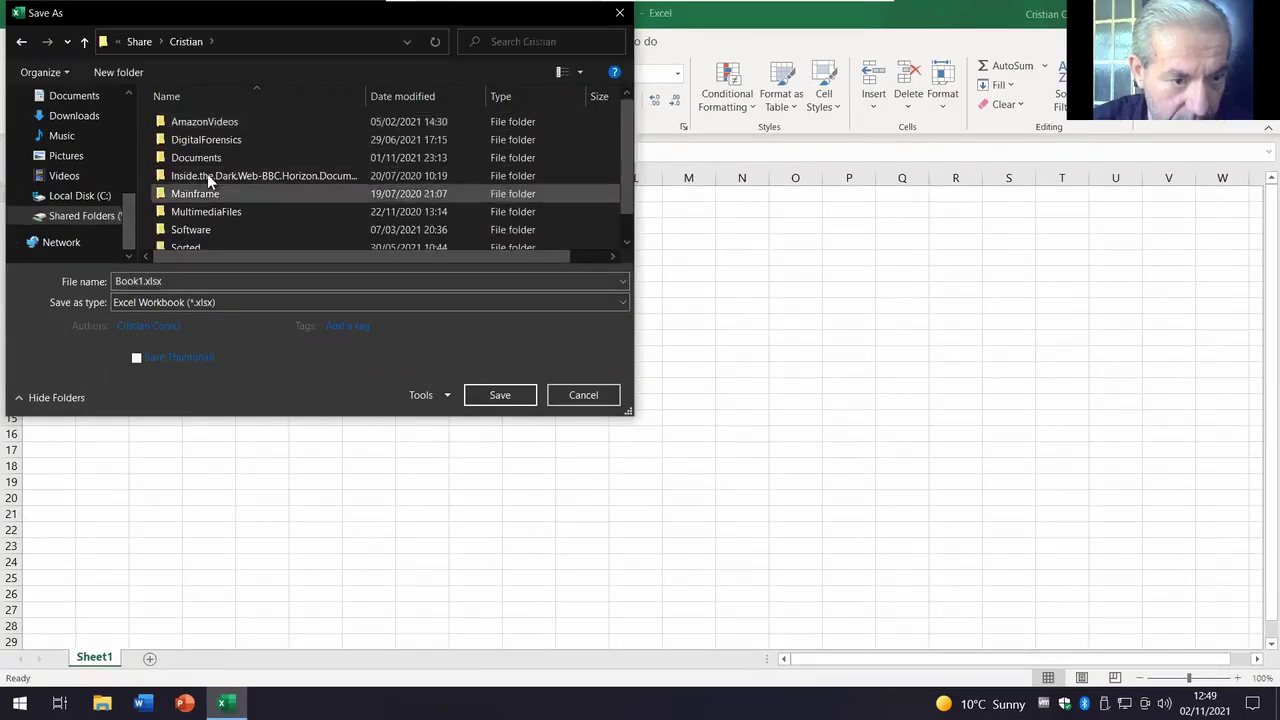
double_click(207, 138)
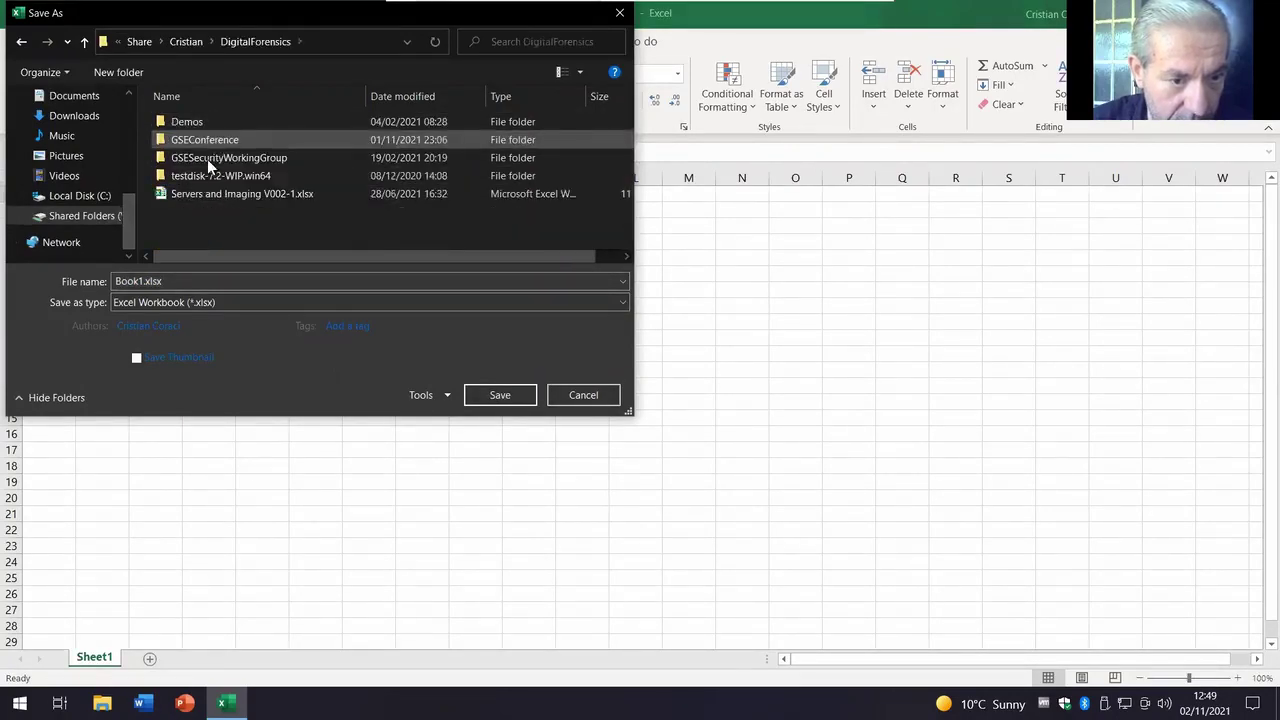
double_click(204, 138)
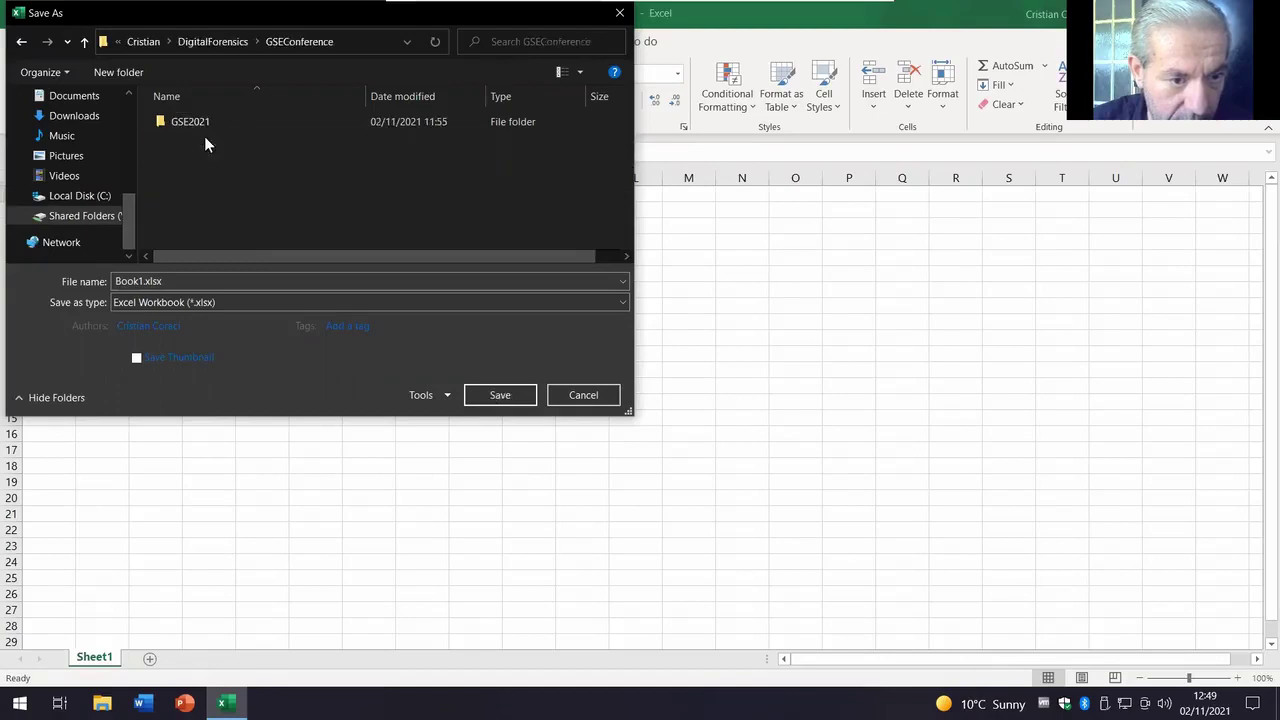
double_click(192, 120)
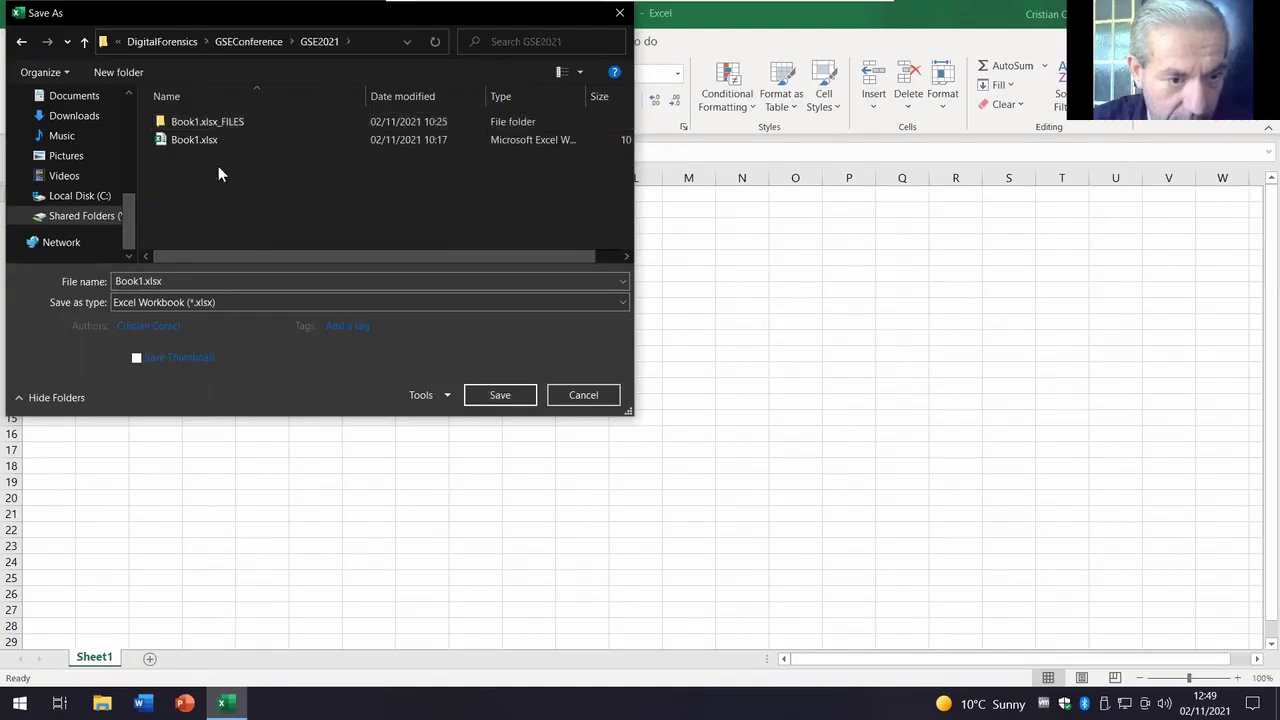
left_click(207, 139)
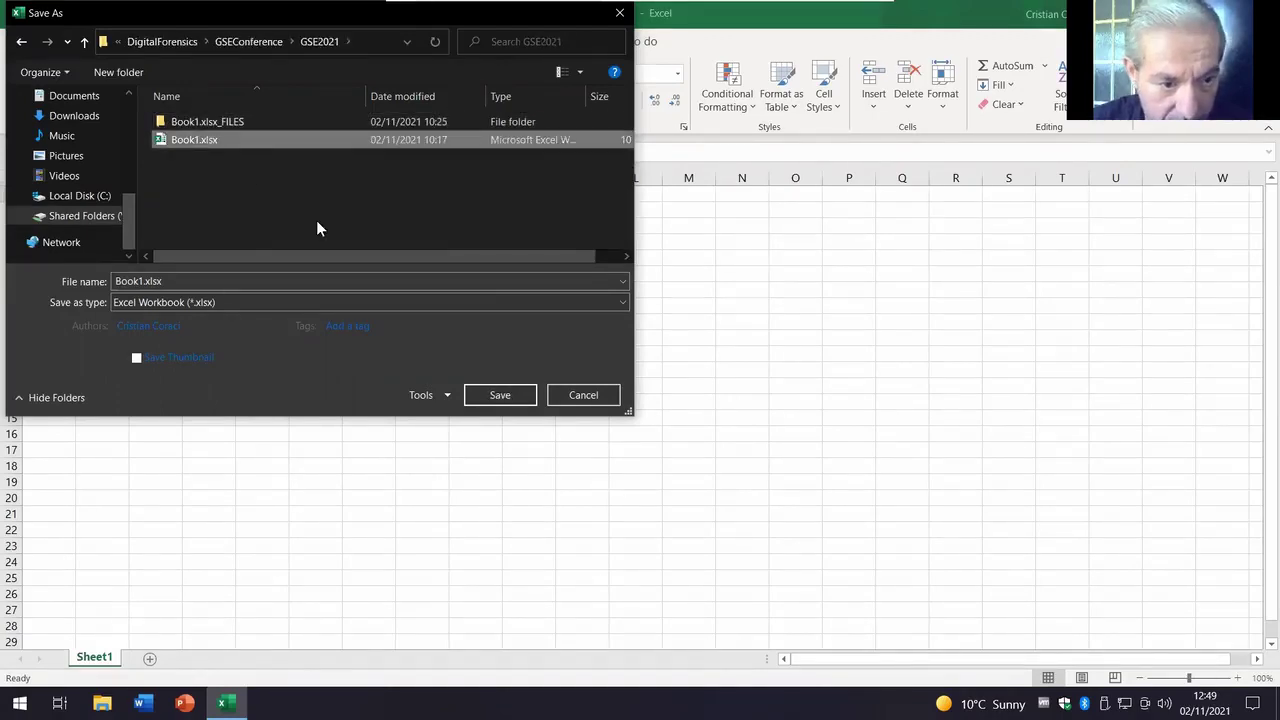
double_click(140, 281)
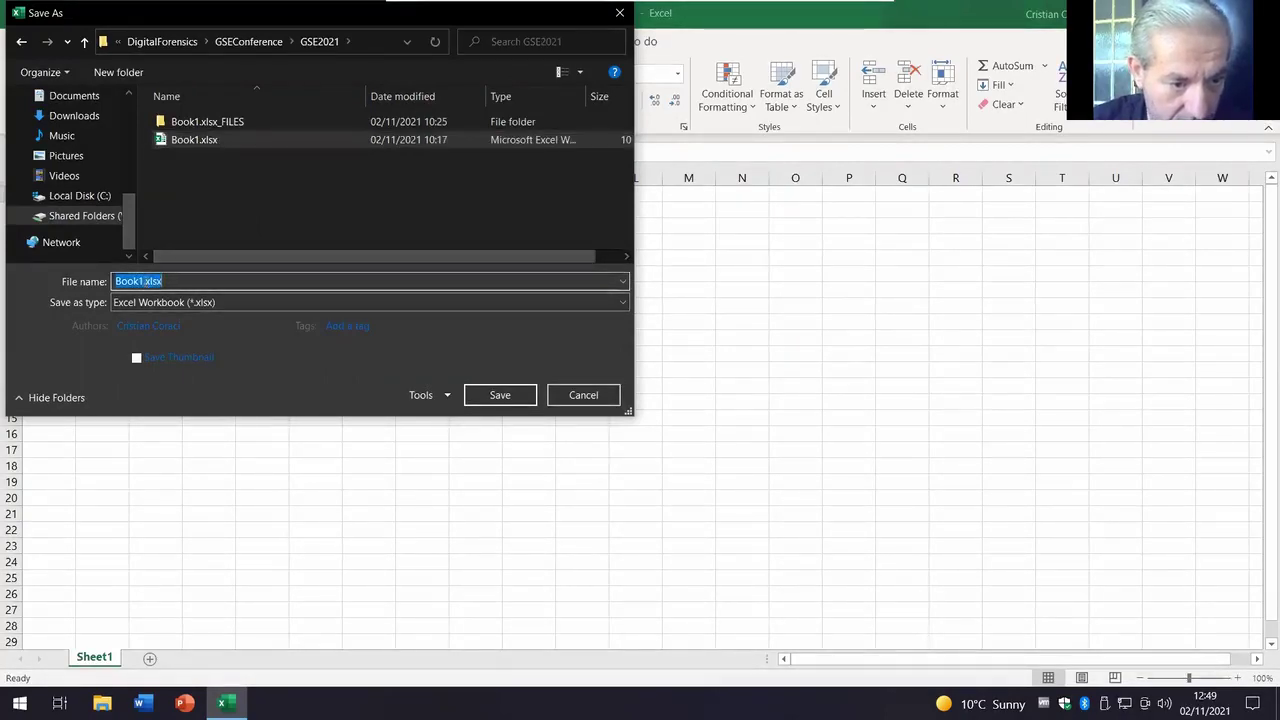
left_click(141, 281)
type("1")
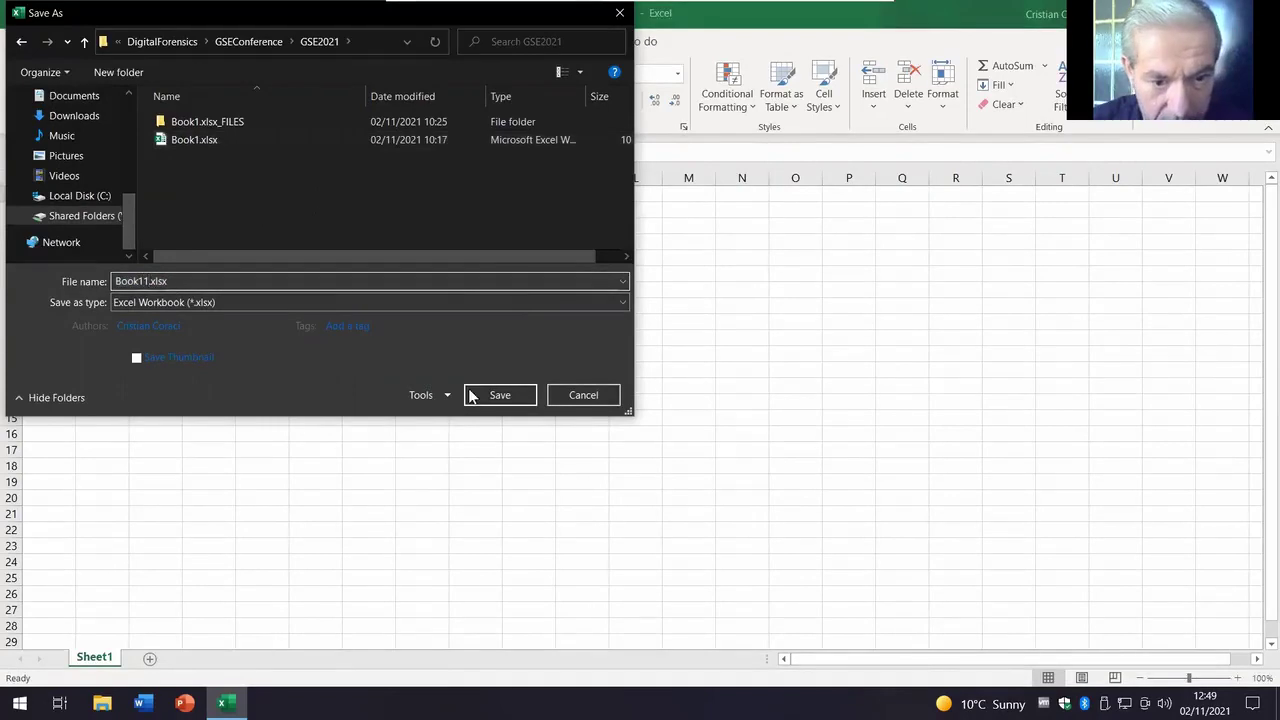
left_click(499, 395)
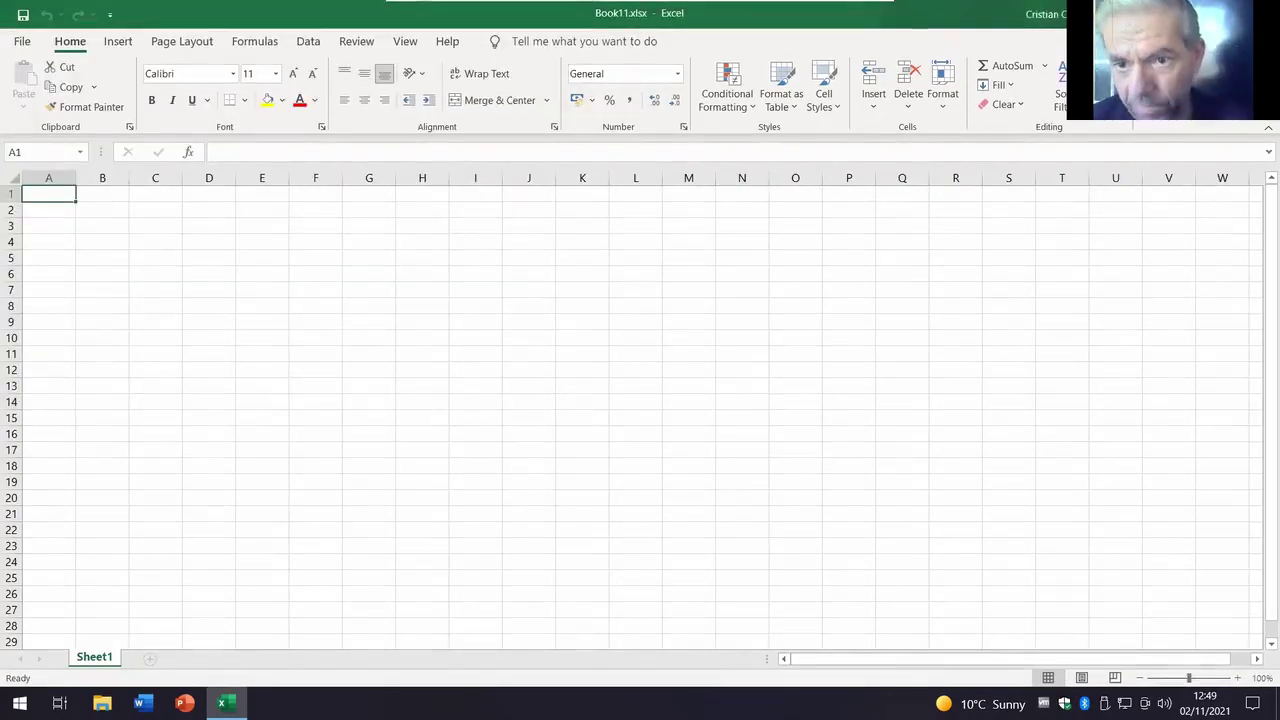
Step: Close Excel and open the shared drive's GSE2021 folder in File Explorer
key("ctrl+w")
key("alt+F4")
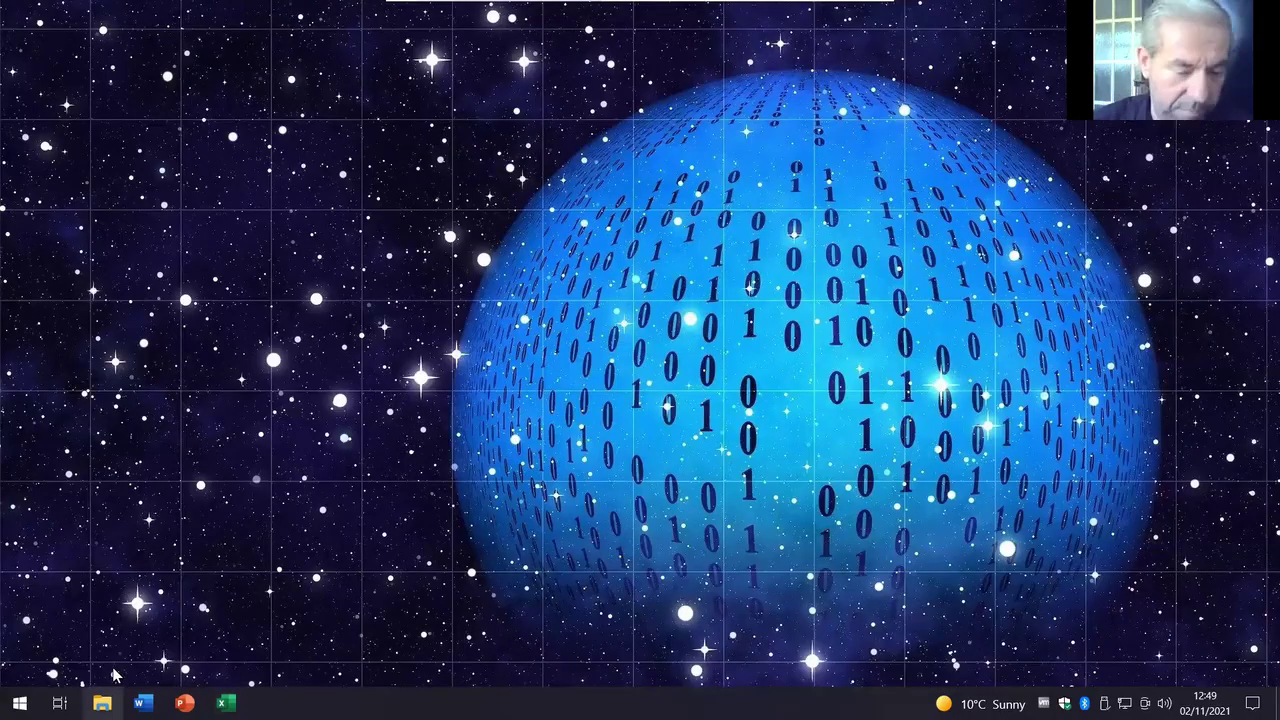
left_click(103, 700)
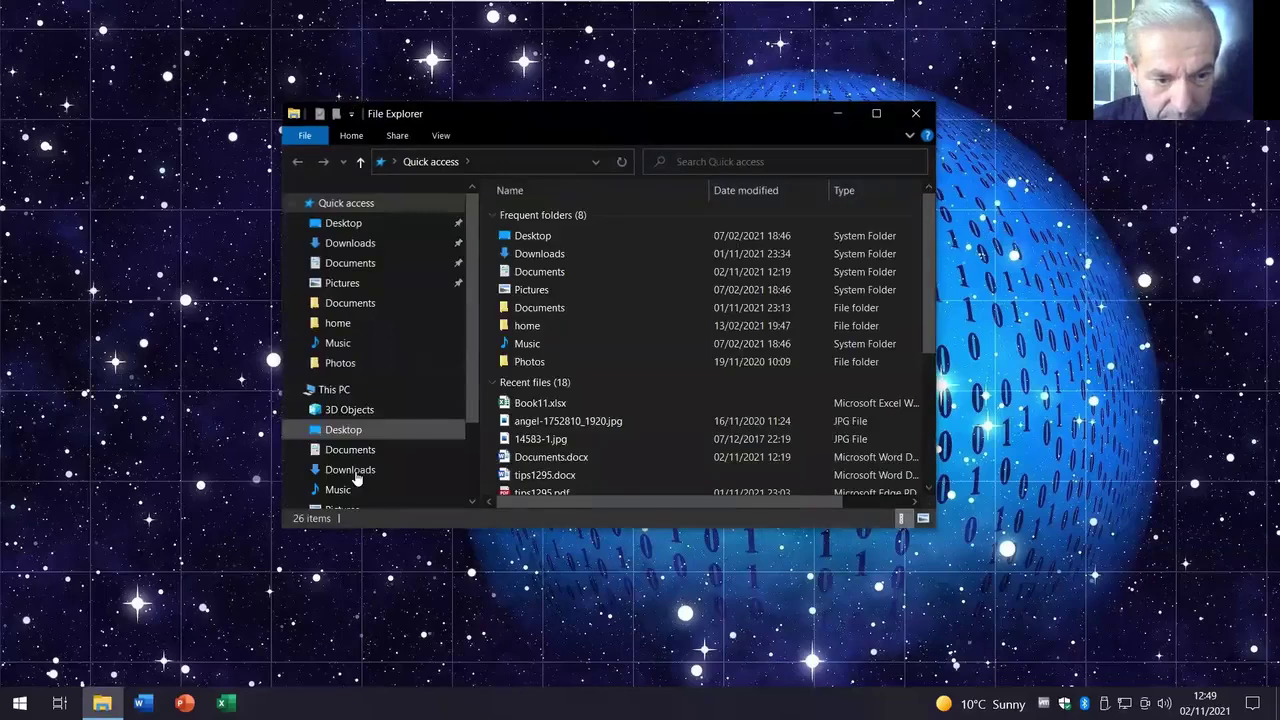
scroll(400, 420, "down", 2)
left_click(388, 456)
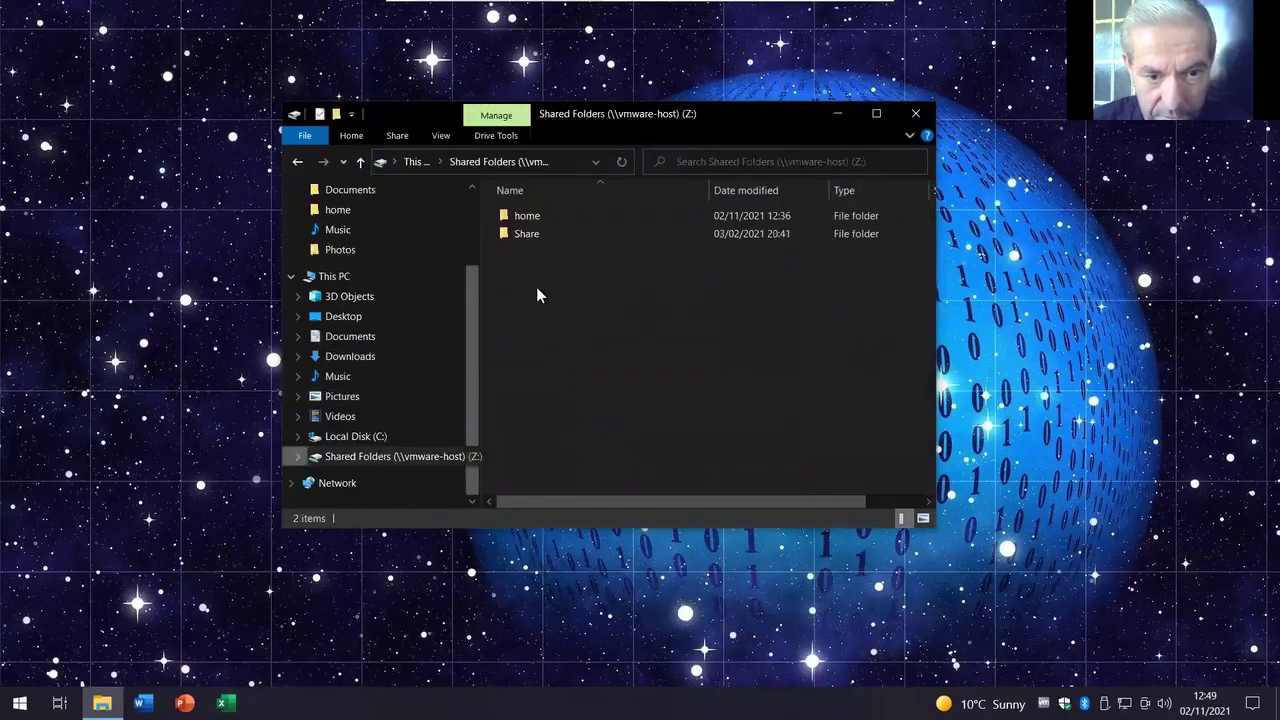
double_click(525, 237)
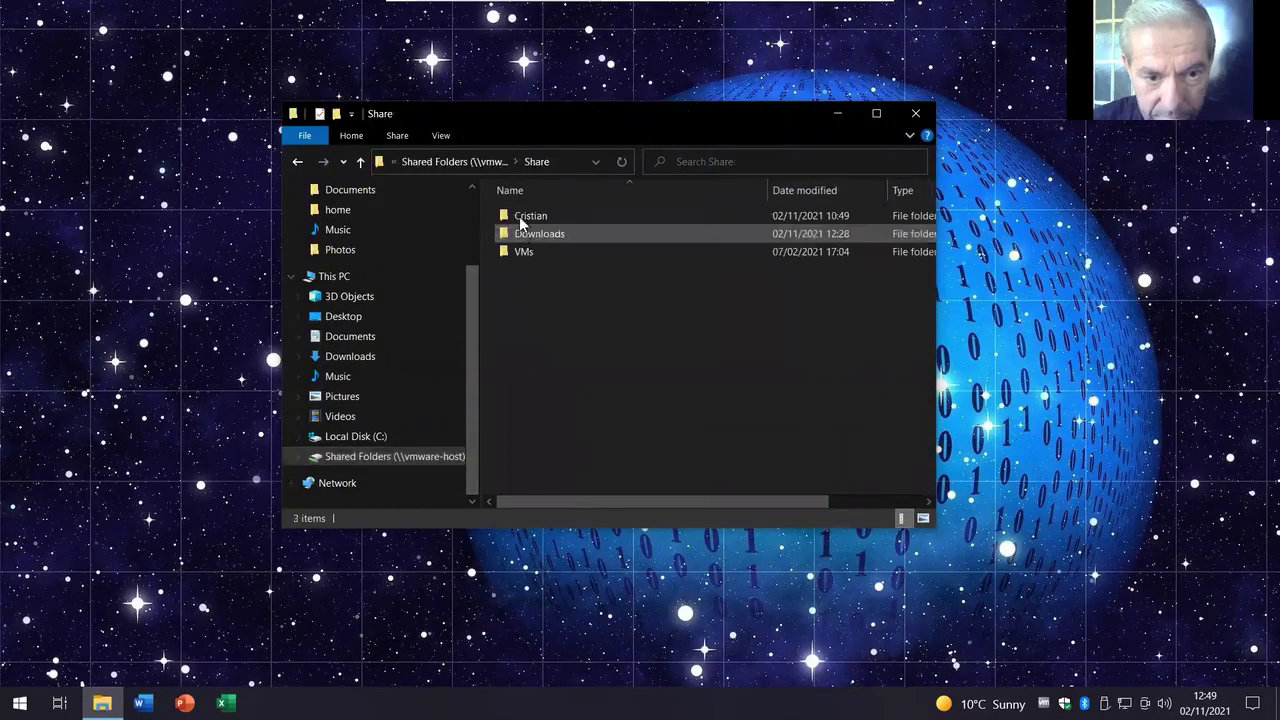
double_click(525, 216)
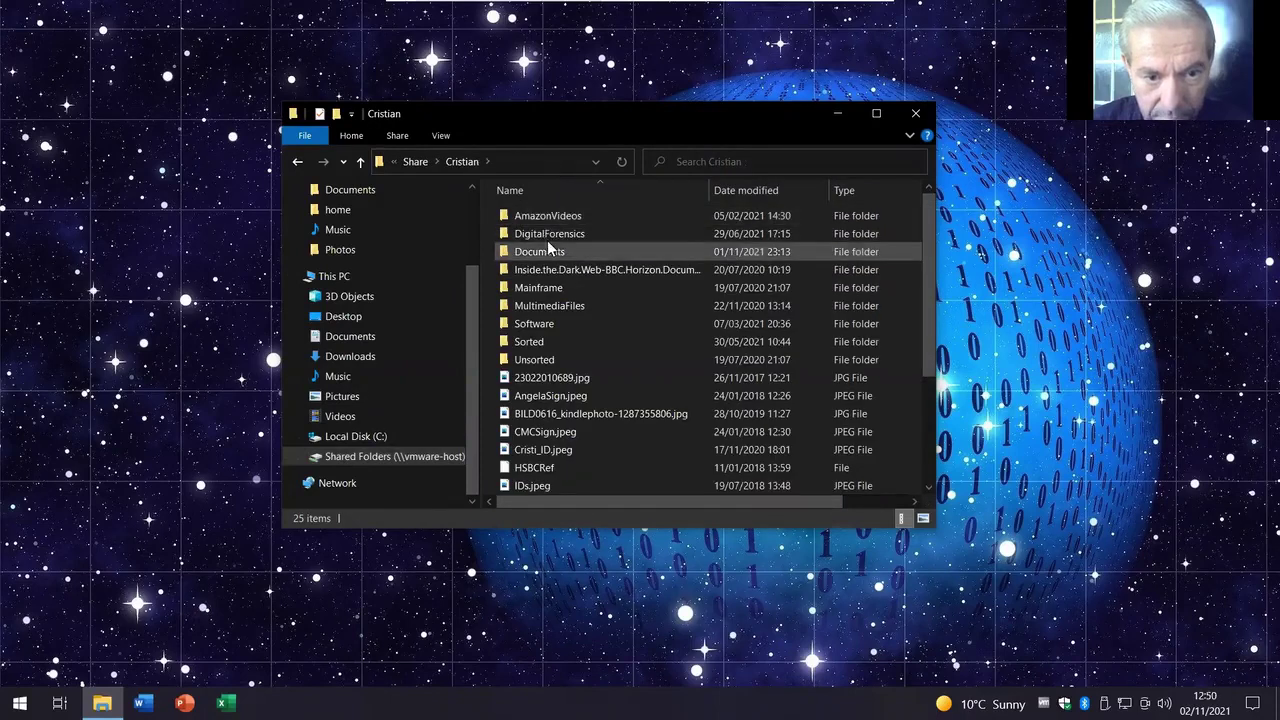
double_click(547, 236)
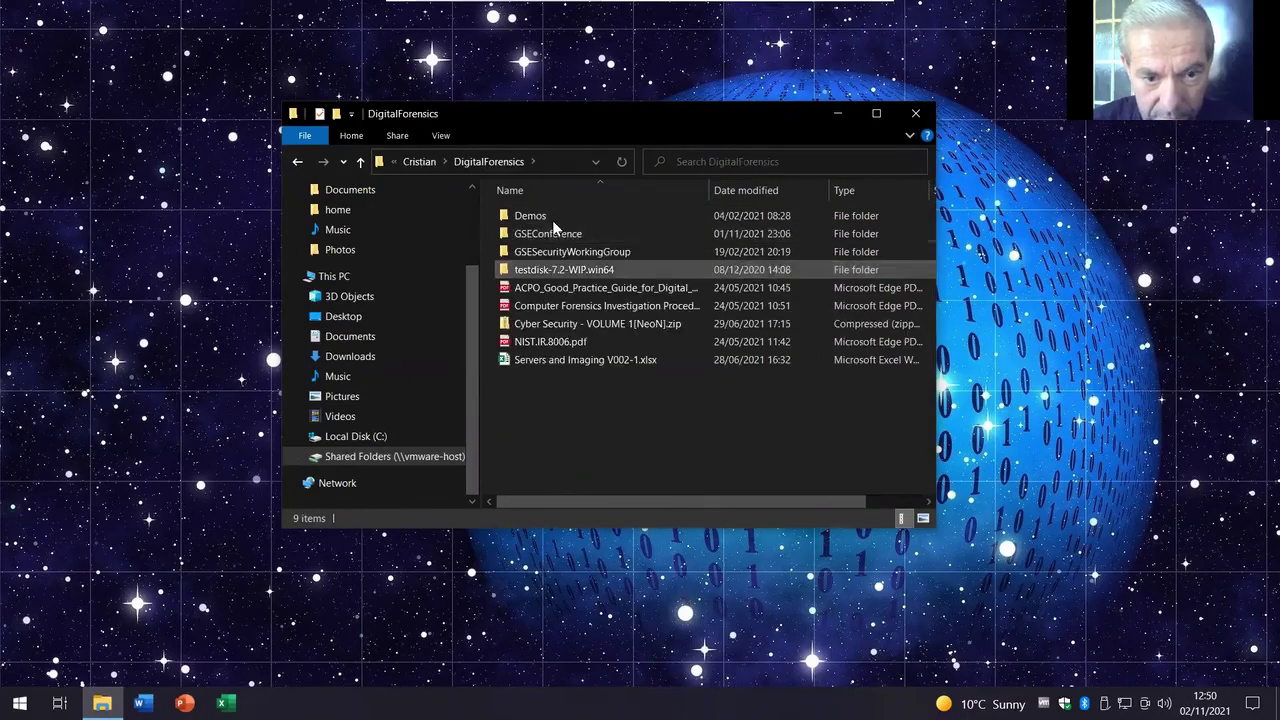
double_click(562, 236)
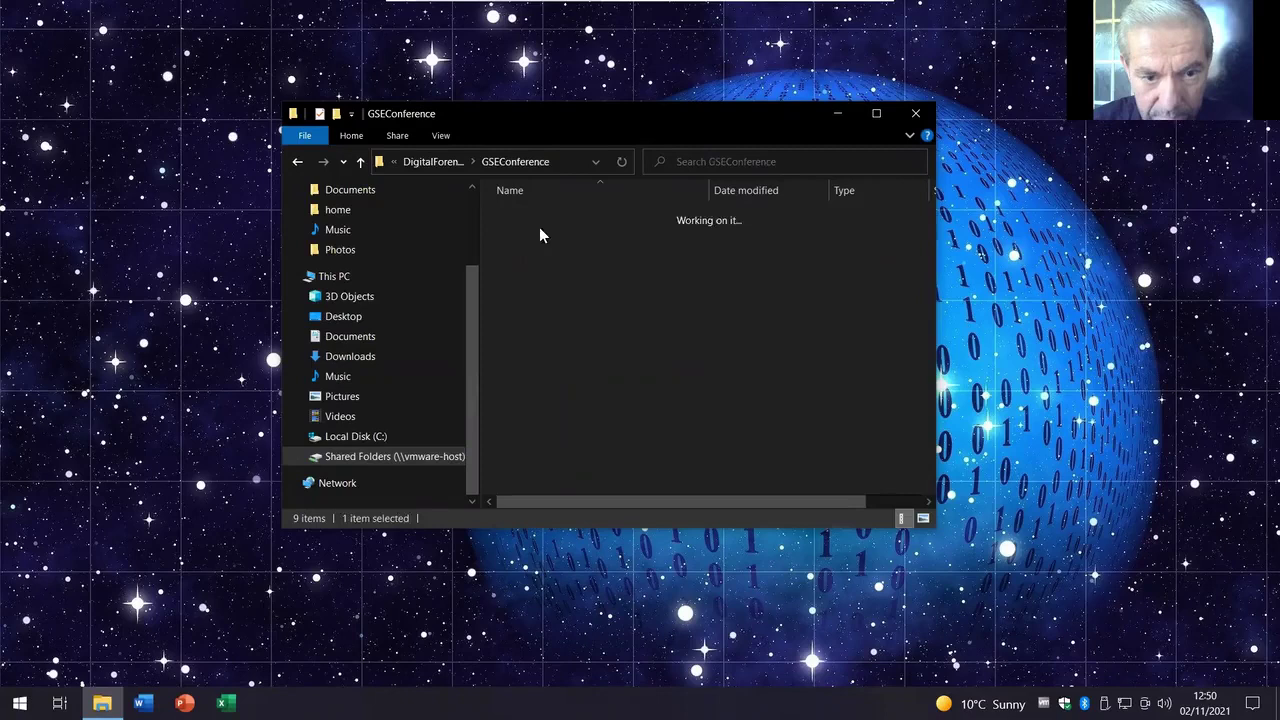
double_click(539, 219)
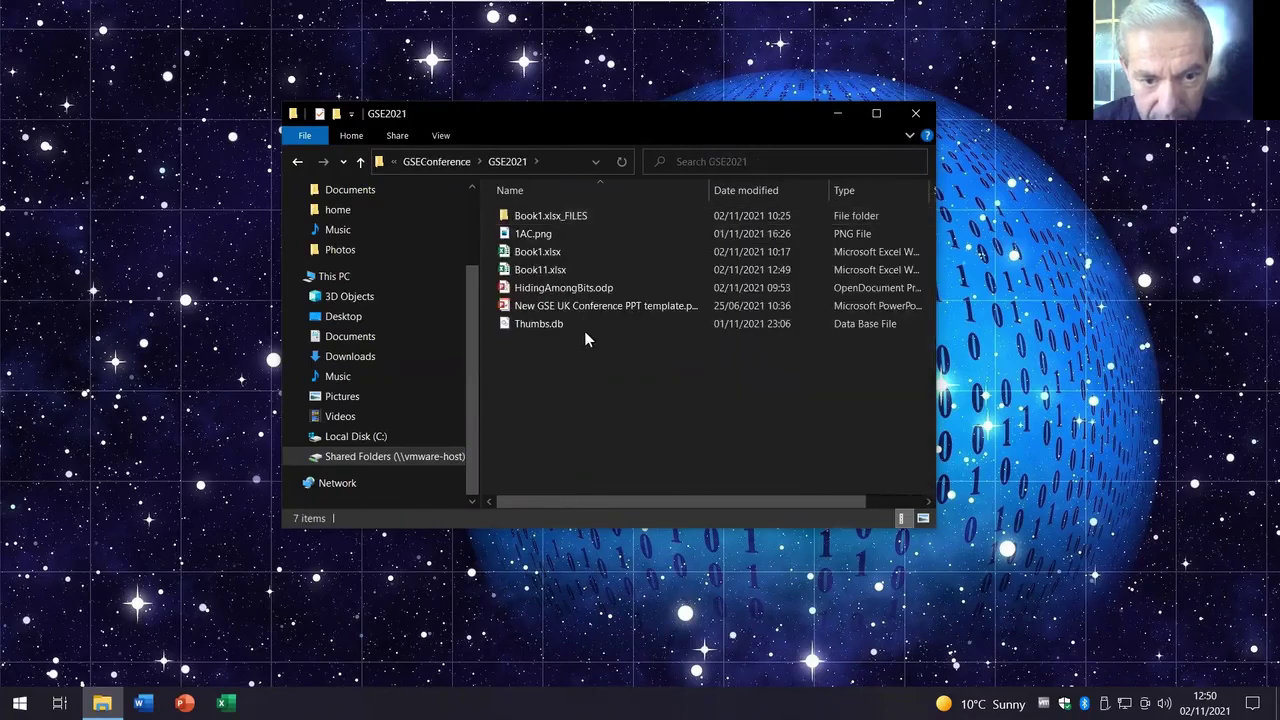
Step: Open Book11.xlsx to check Sheet1's tab options, then return to File Explorer
double_click(548, 272)
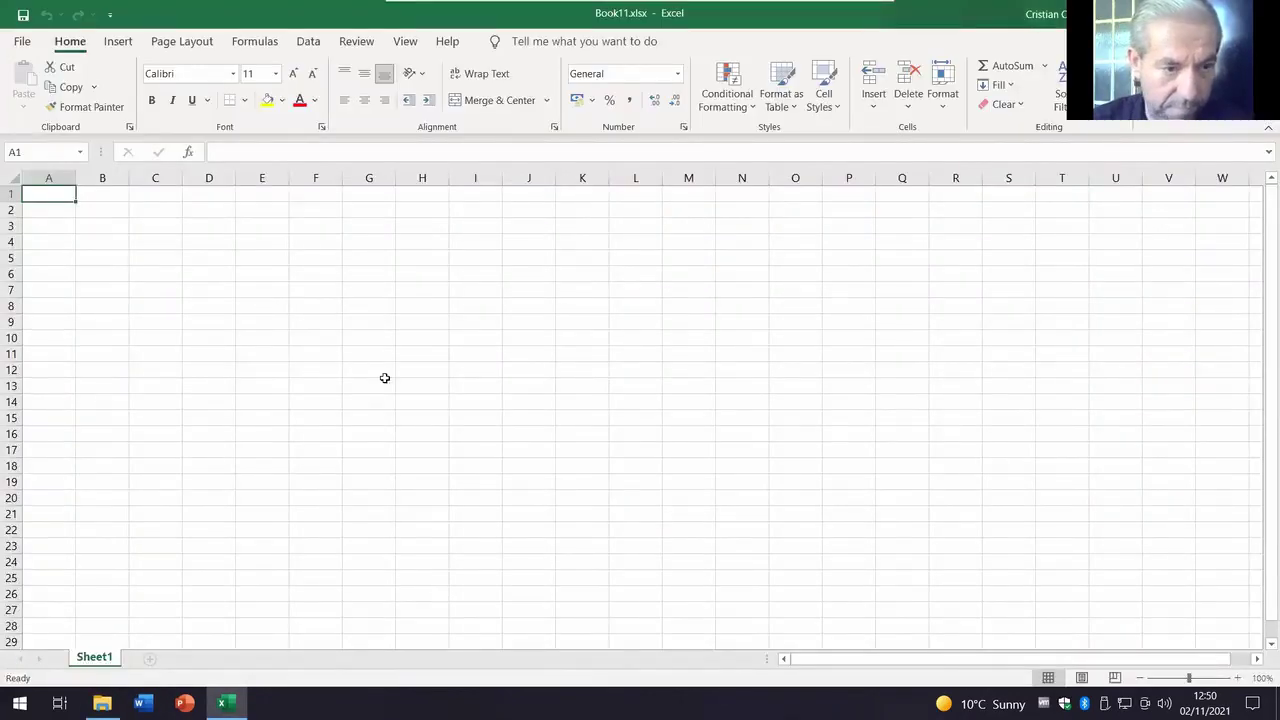
right_click(92, 660)
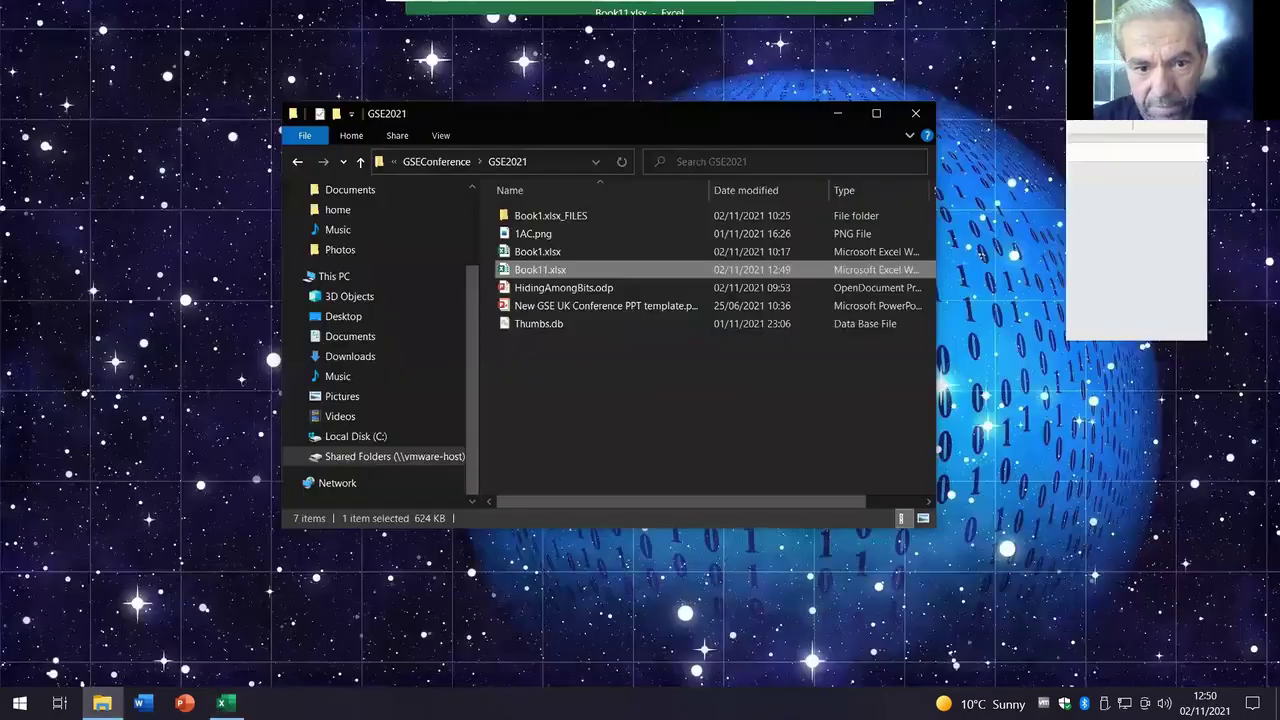
left_click_drag(694, 500, 897, 492)
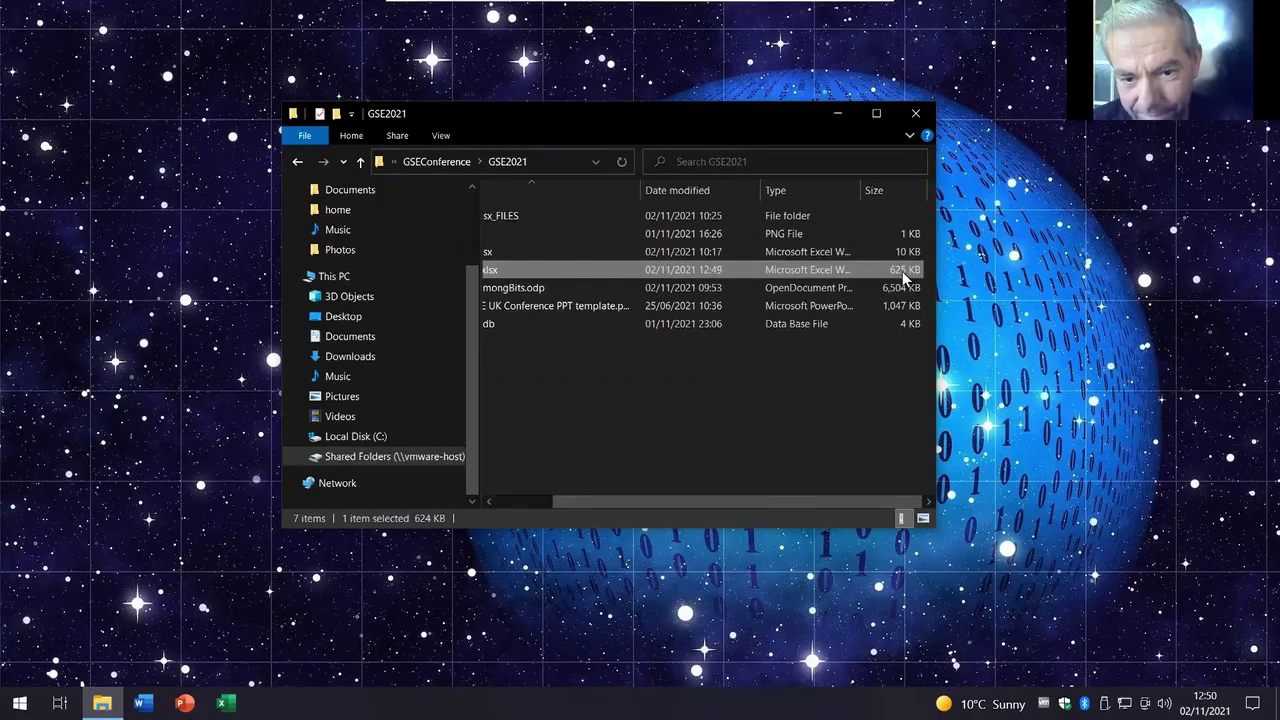
left_click(593, 506)
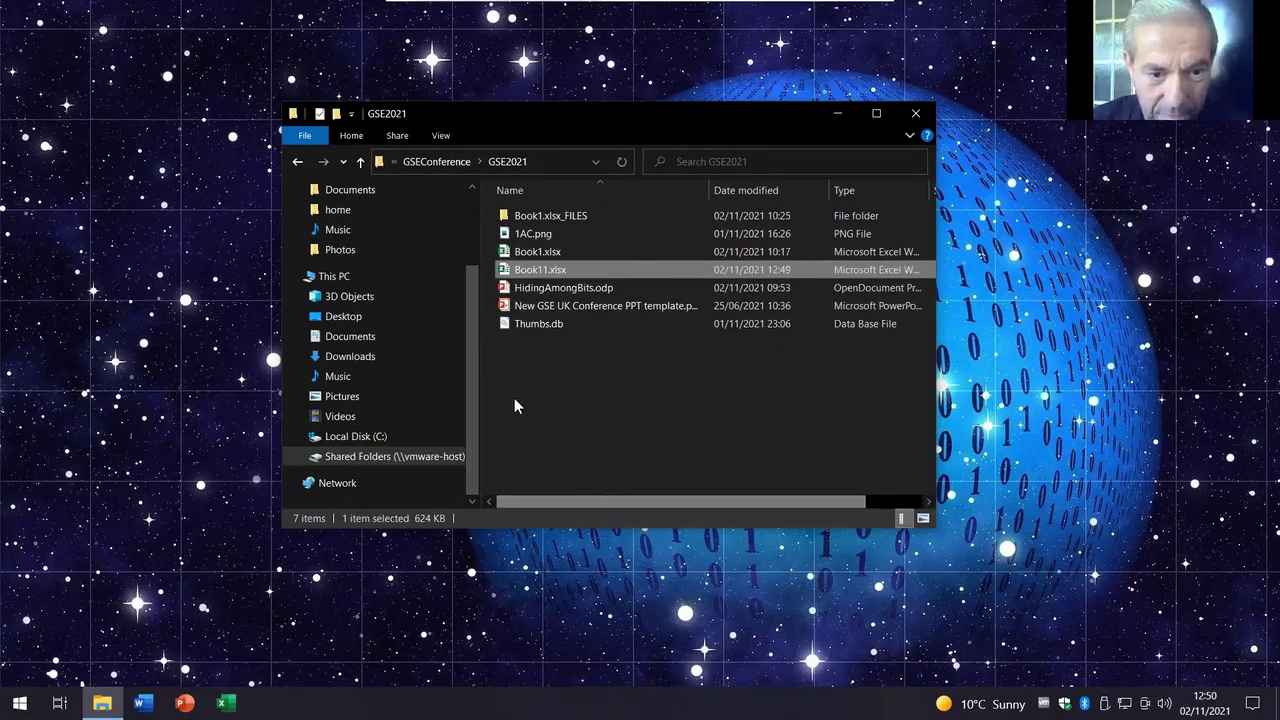
Step: Permanently delete Book1.xlsx and the Book1.xlsx_FILES folder
left_click(519, 254)
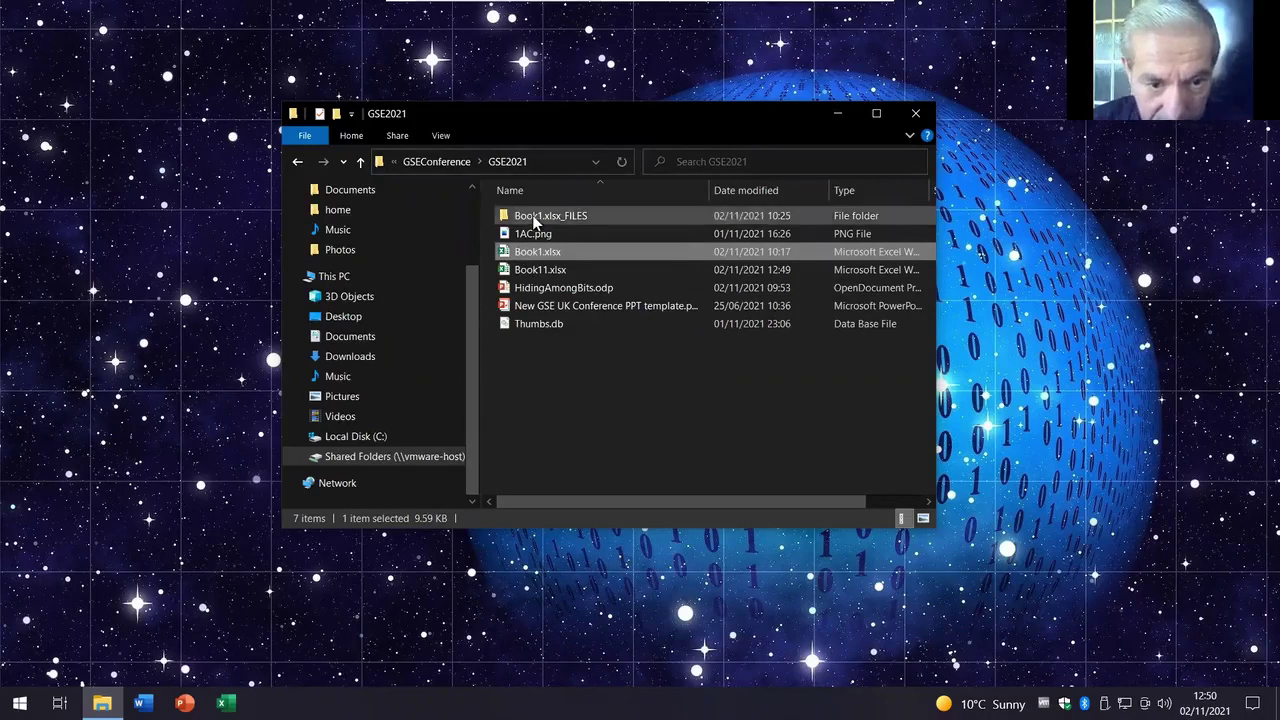
left_click(533, 220, "ctrl")
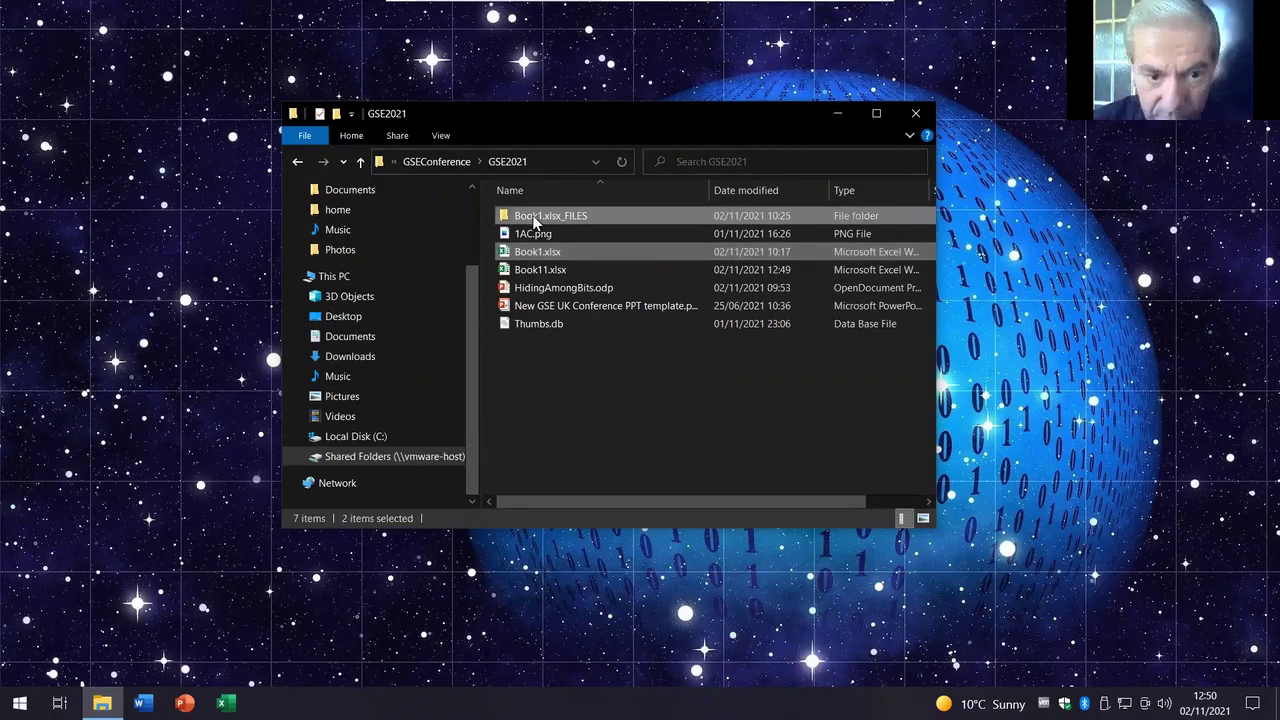
key("shift+Delete")
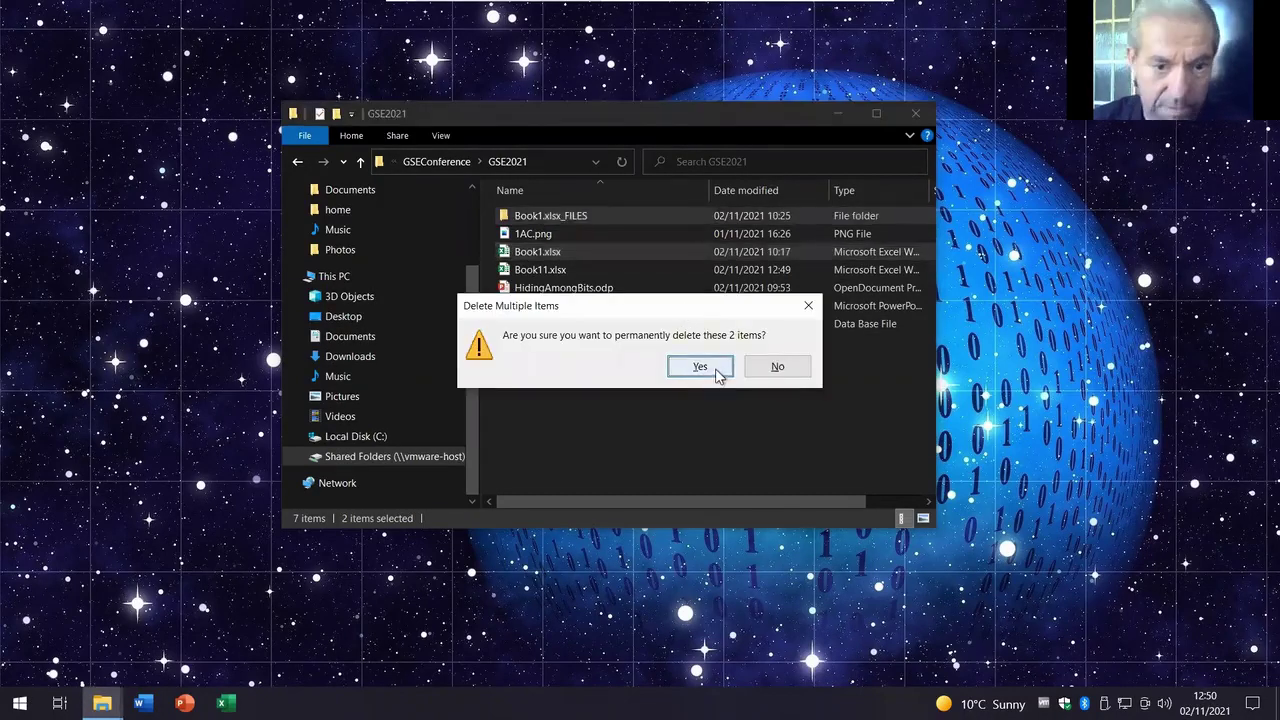
left_click(700, 367)
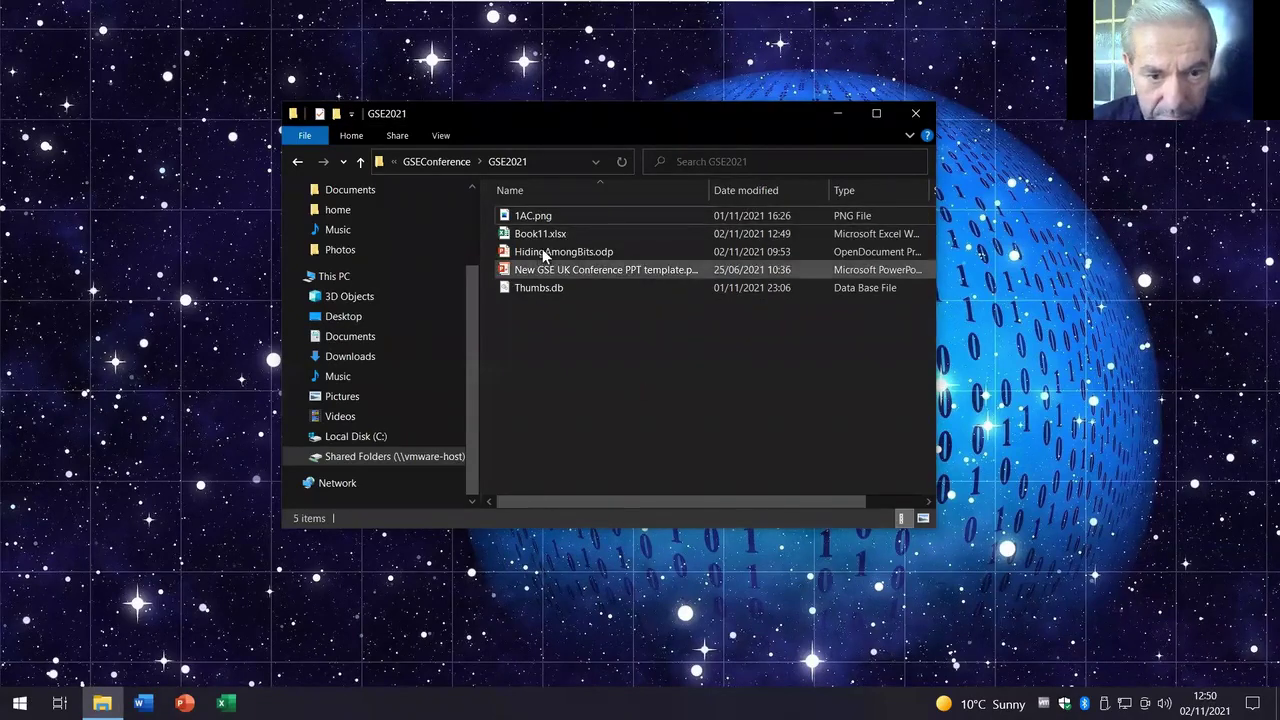
Step: Rename Book11.xlsx to Book11.zip, accepting the extension-change warning
left_click(536, 236)
right_click(532, 240)
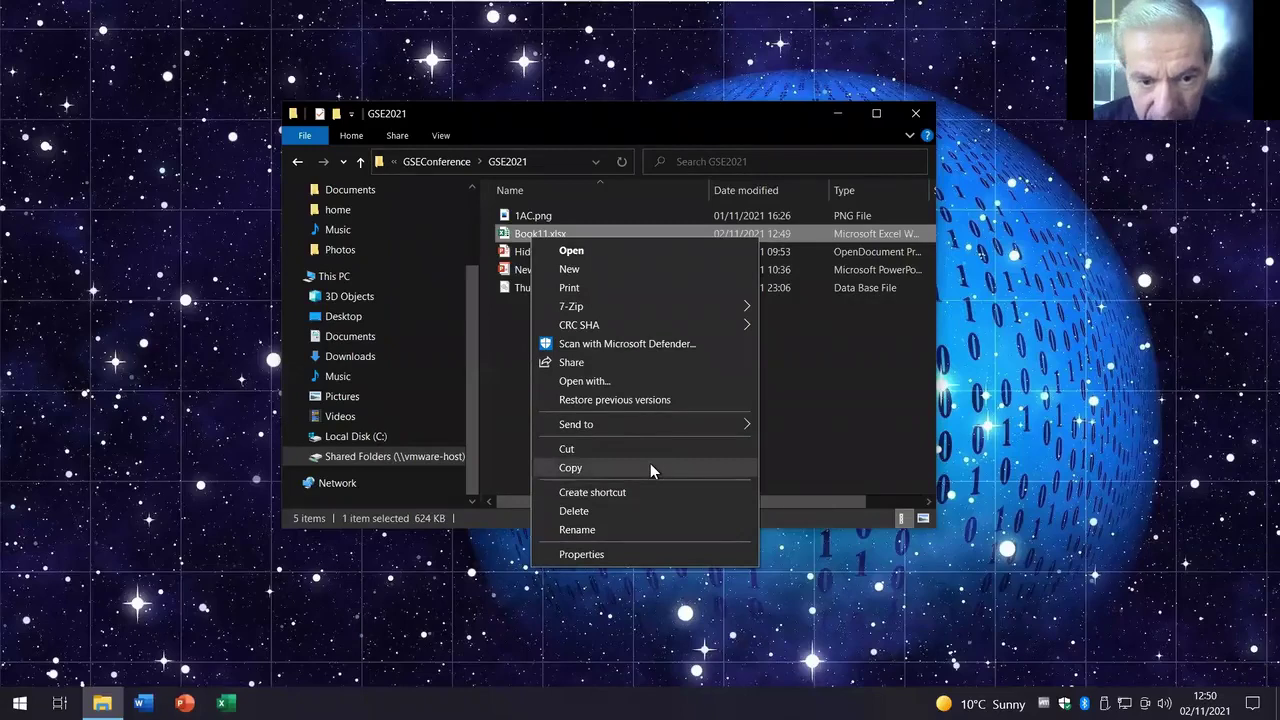
mouse_move(703, 313)
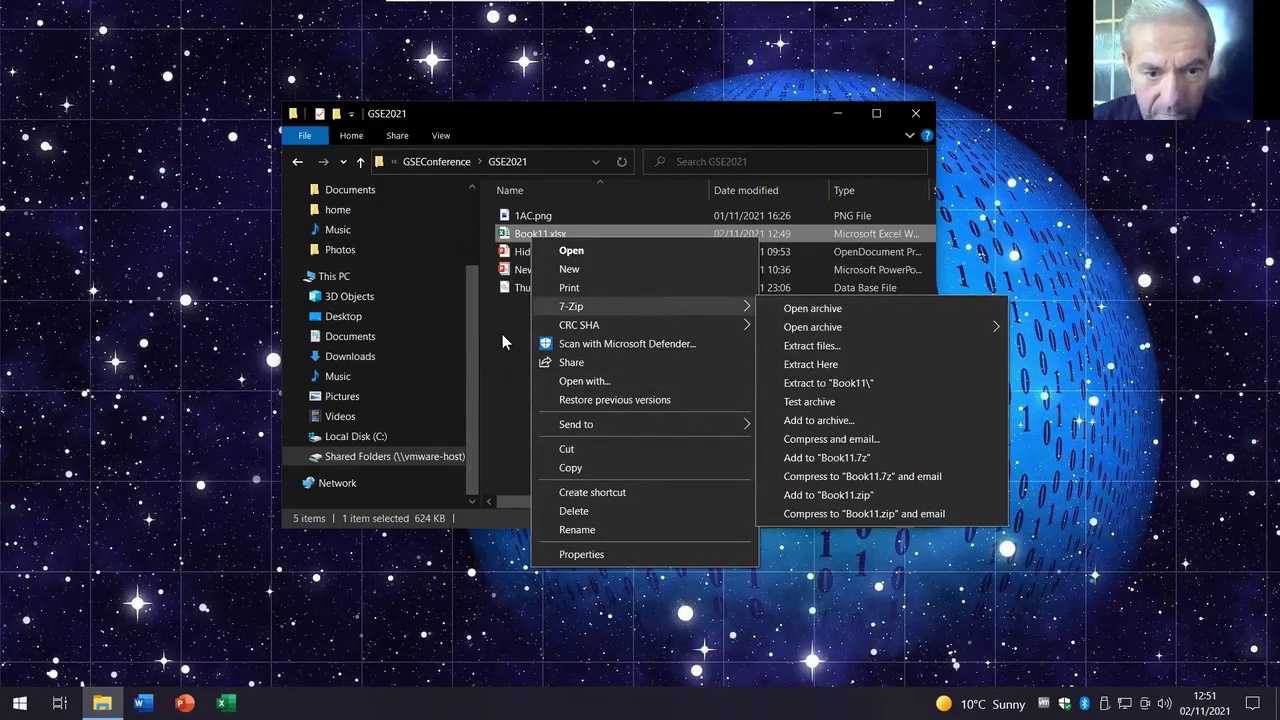
left_click(720, 302)
left_click(612, 234)
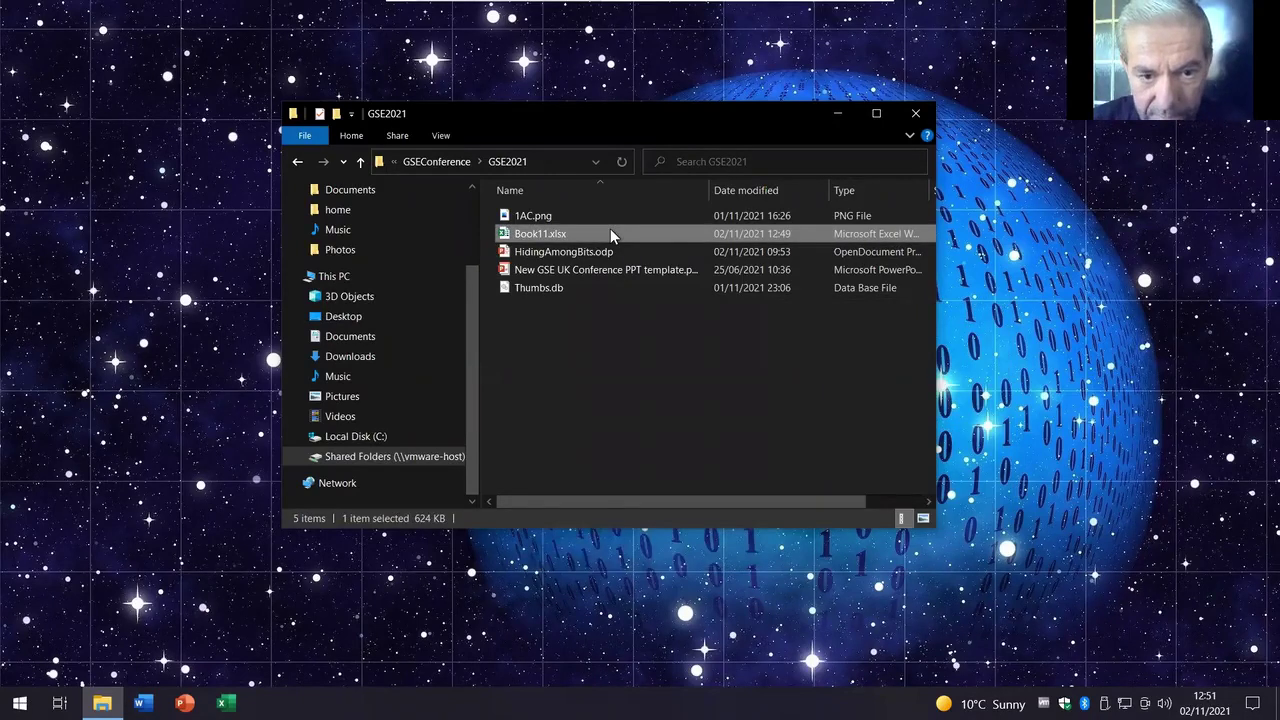
left_click(608, 233)
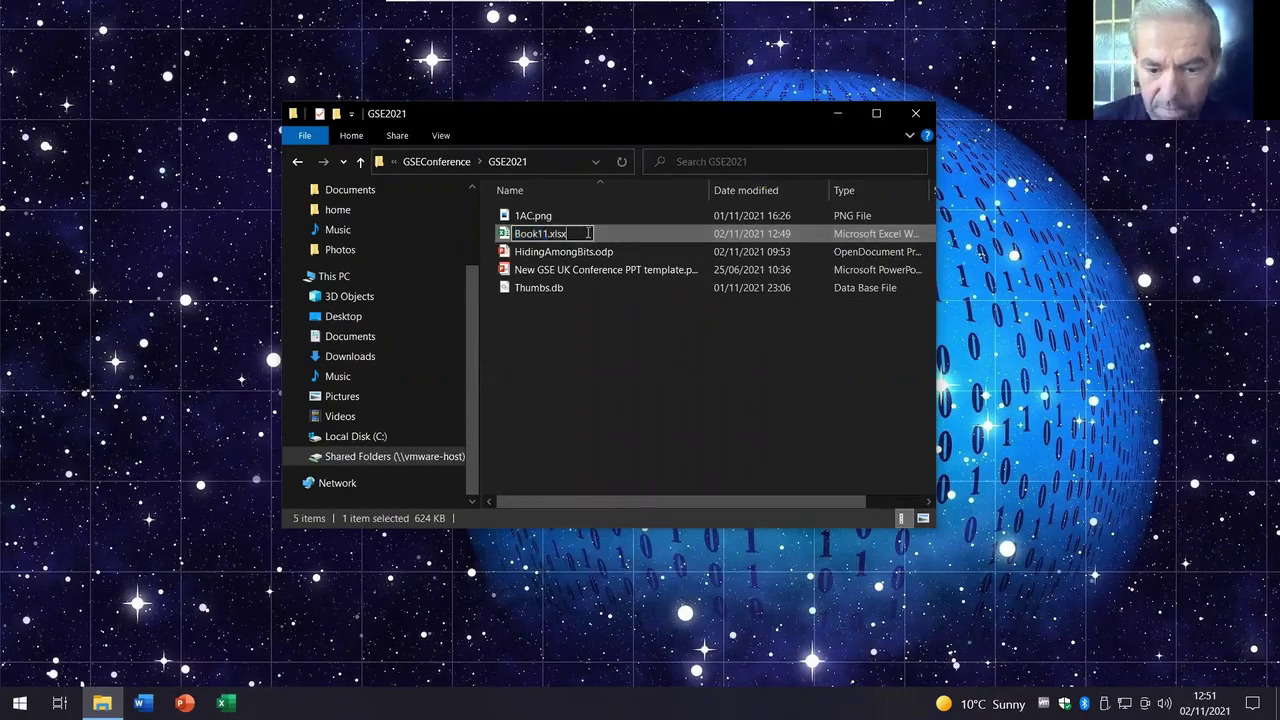
key("BackSpace")
key("BackSpace")
key("BackSpace")
key("BackSpace")
type("zip")
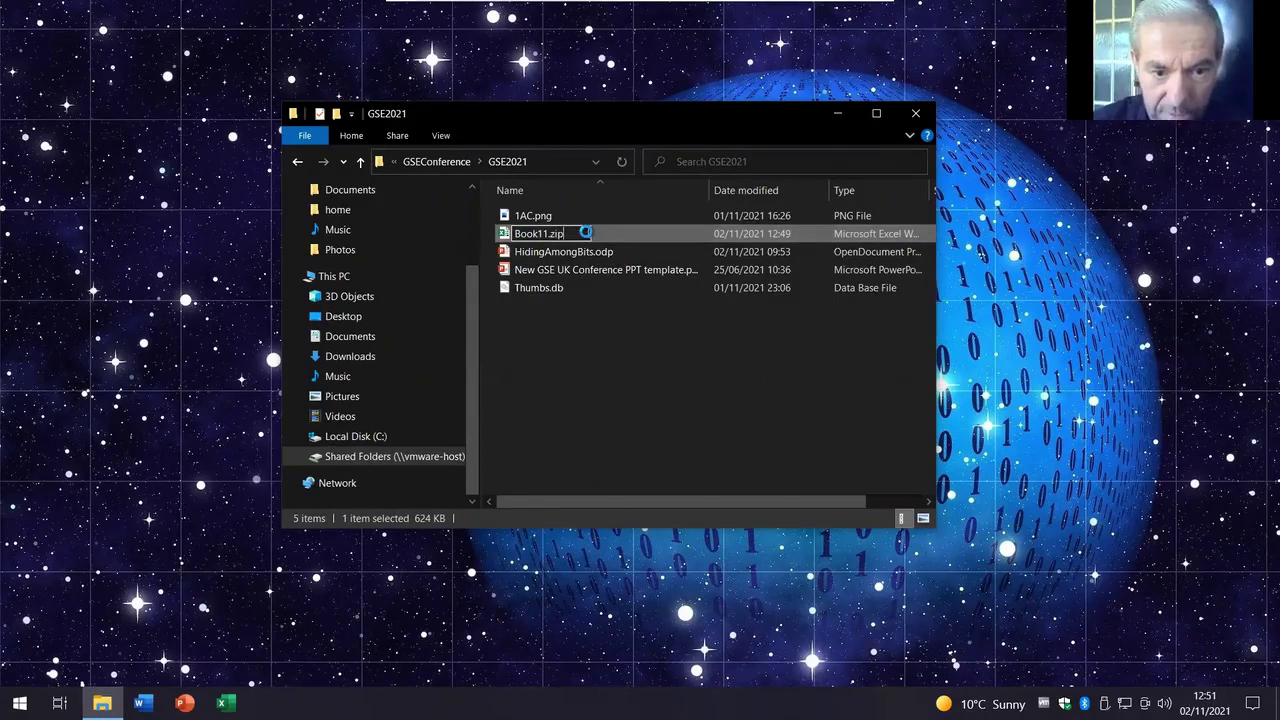
key("Return")
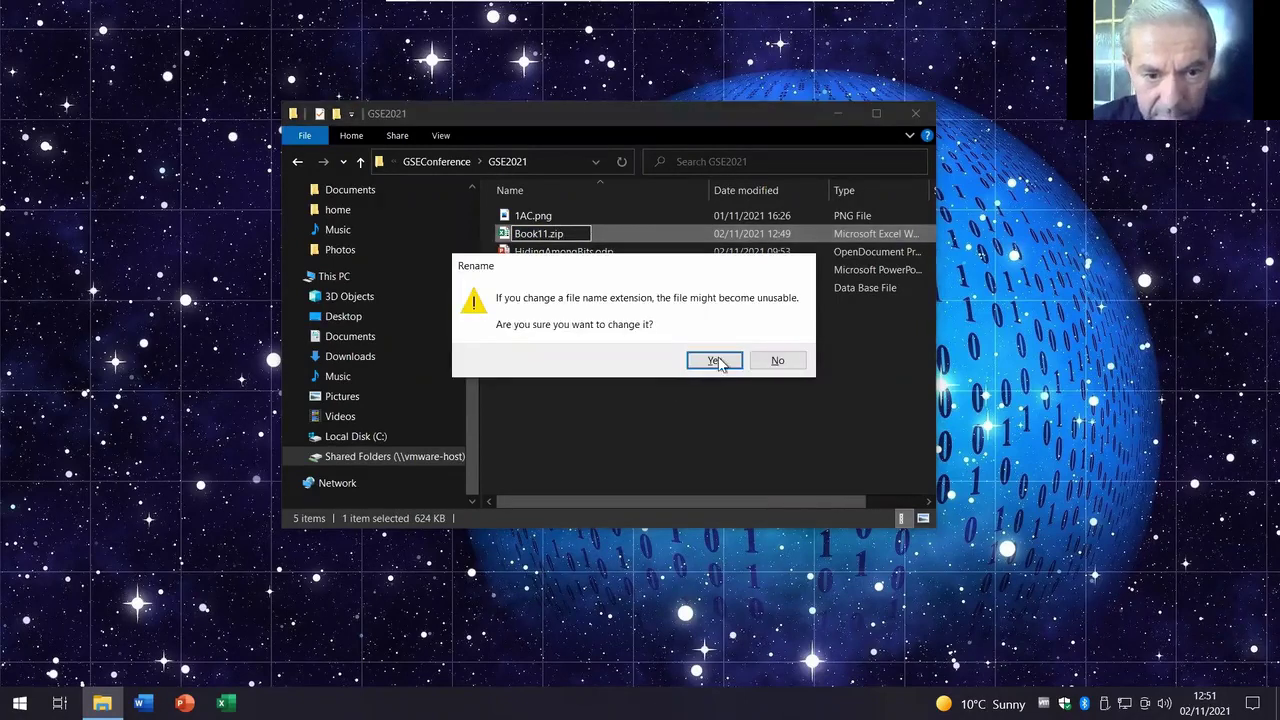
key("Return")
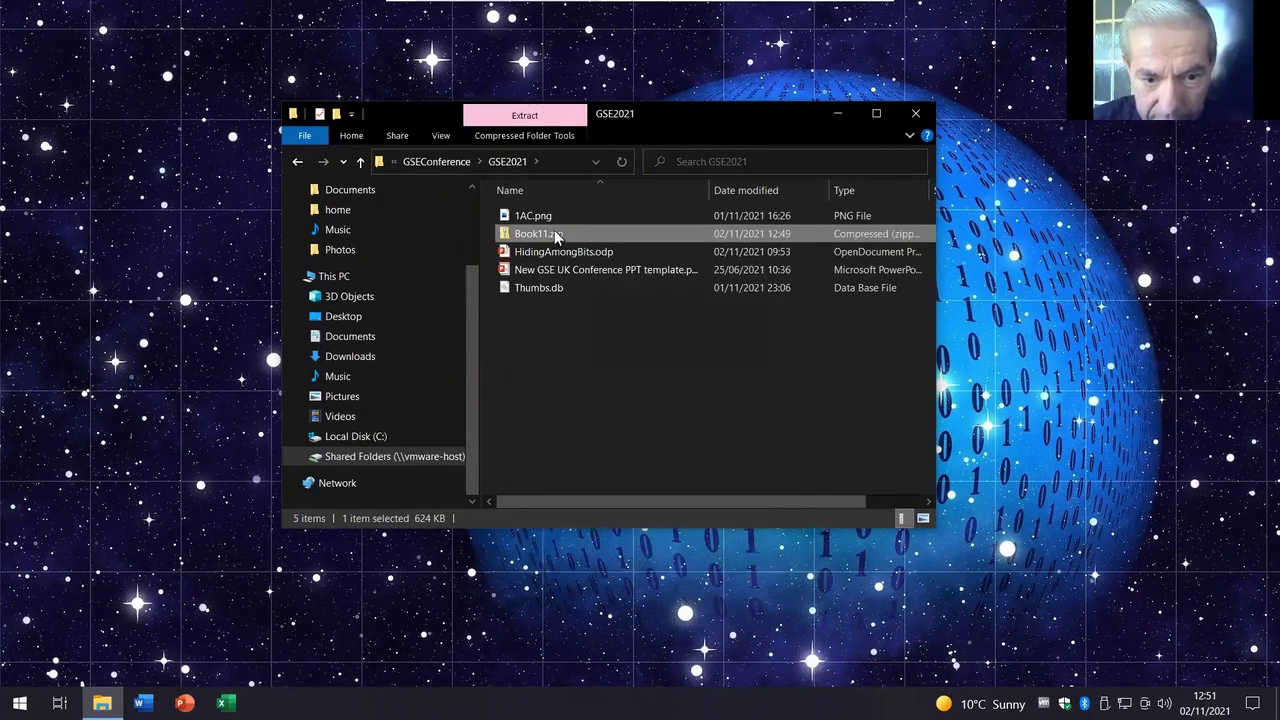
Step: Extract all of Book11.zip into a Book11 folder
right_click(557, 235)
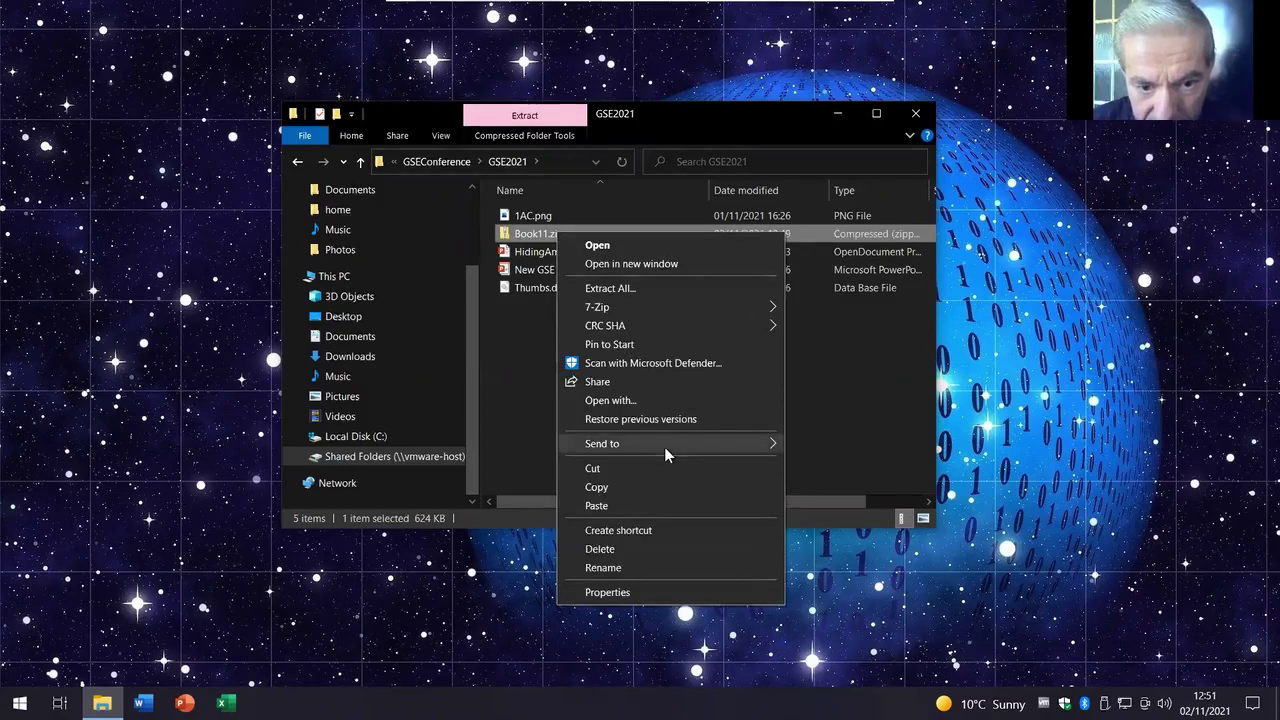
mouse_move(666, 453)
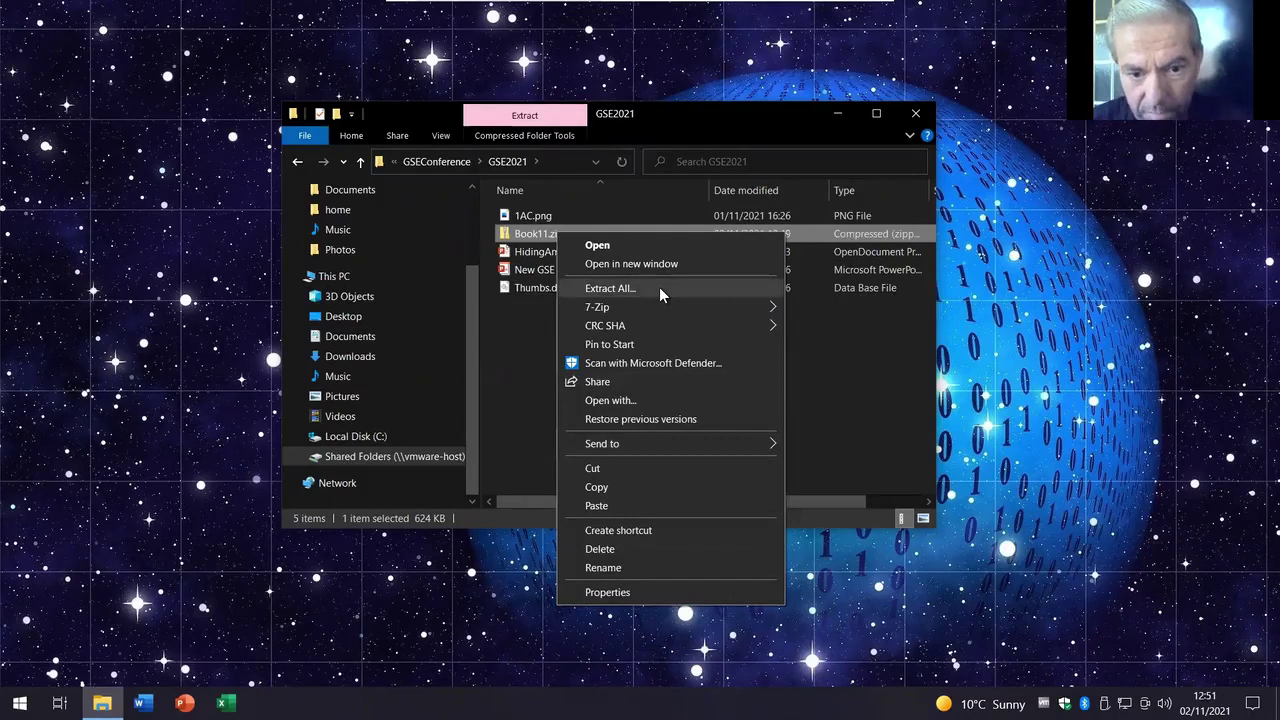
left_click(660, 290)
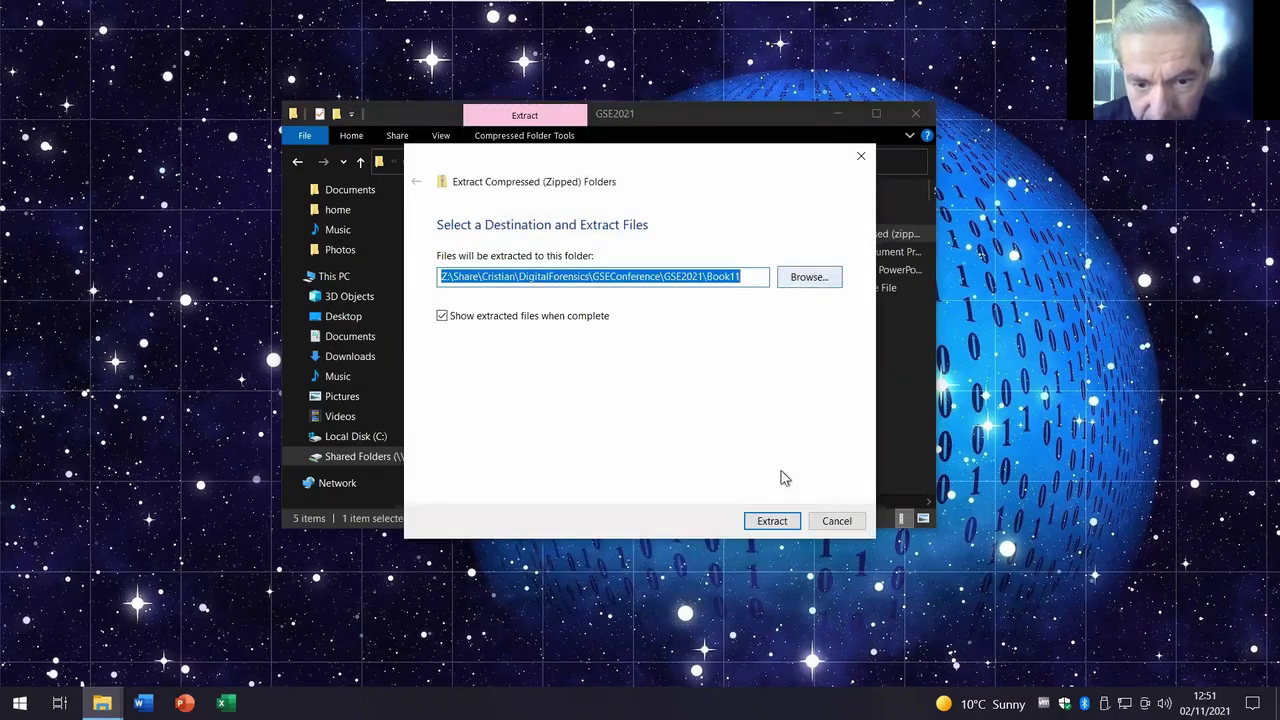
left_click(776, 524)
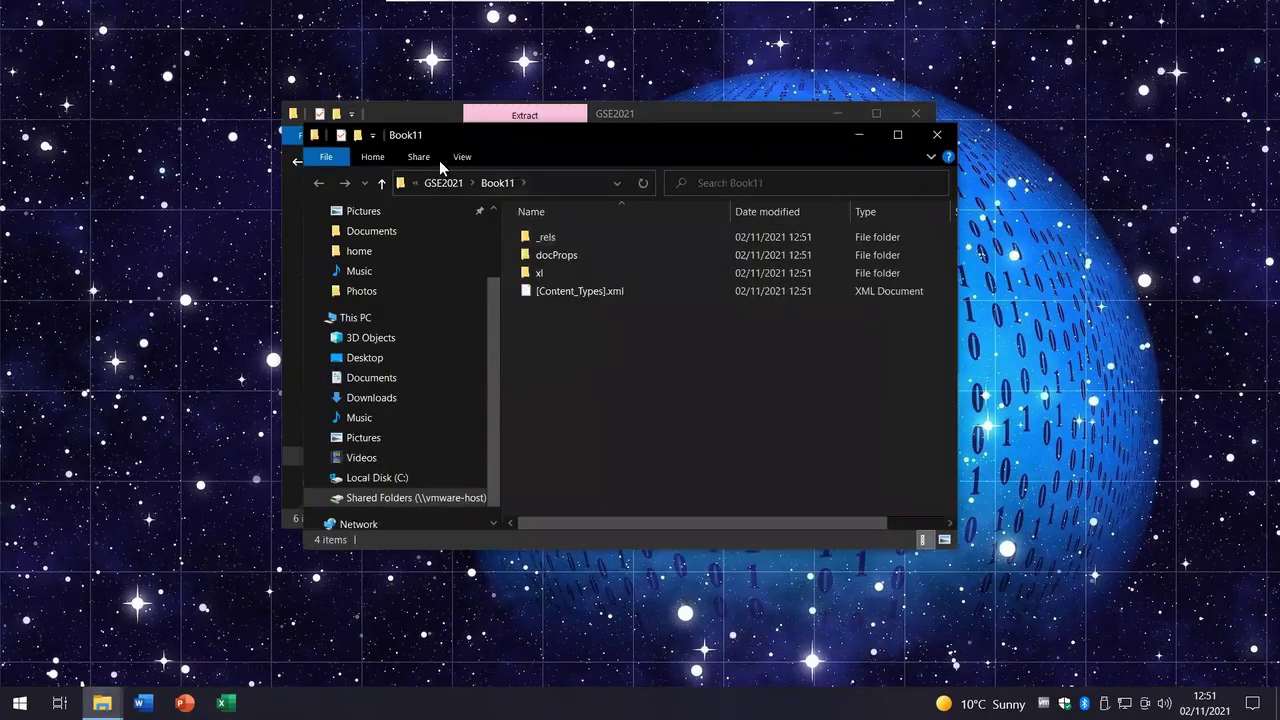
left_click(858, 135)
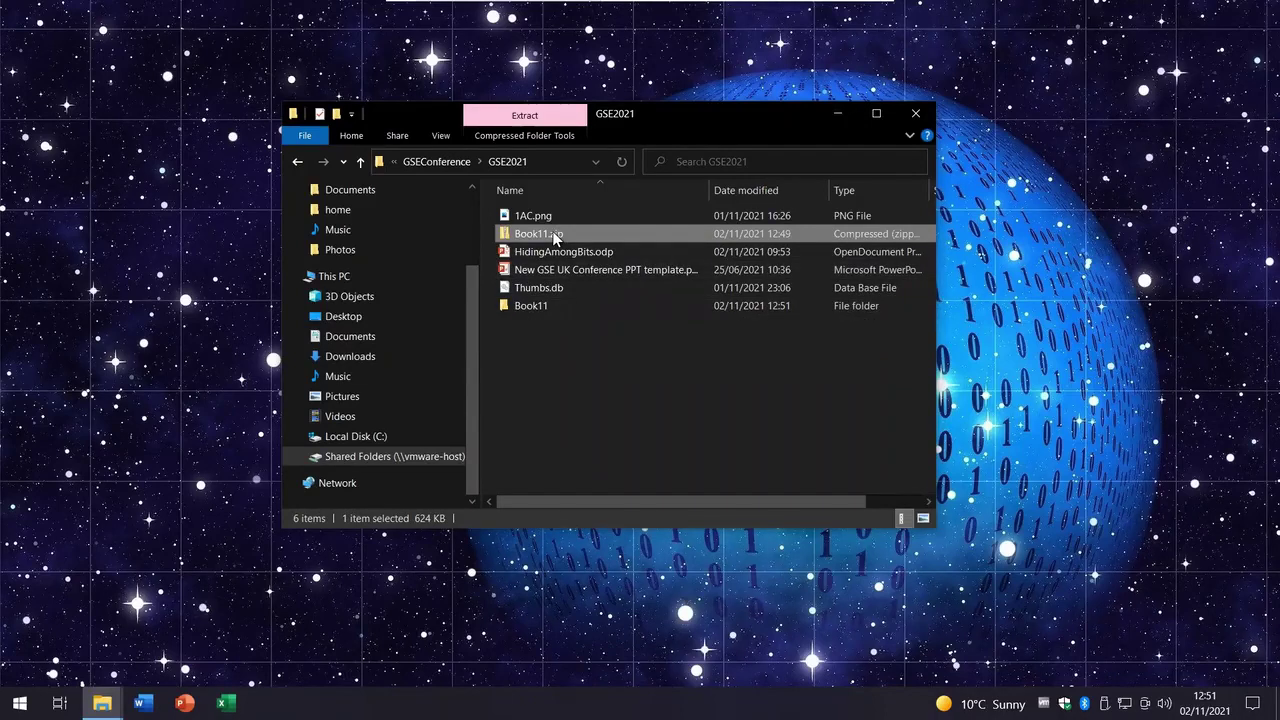
Step: Delete Book11.zip and browse into the extracted Book11 folder's xl subfolder
key("Delete")
left_click(697, 412)
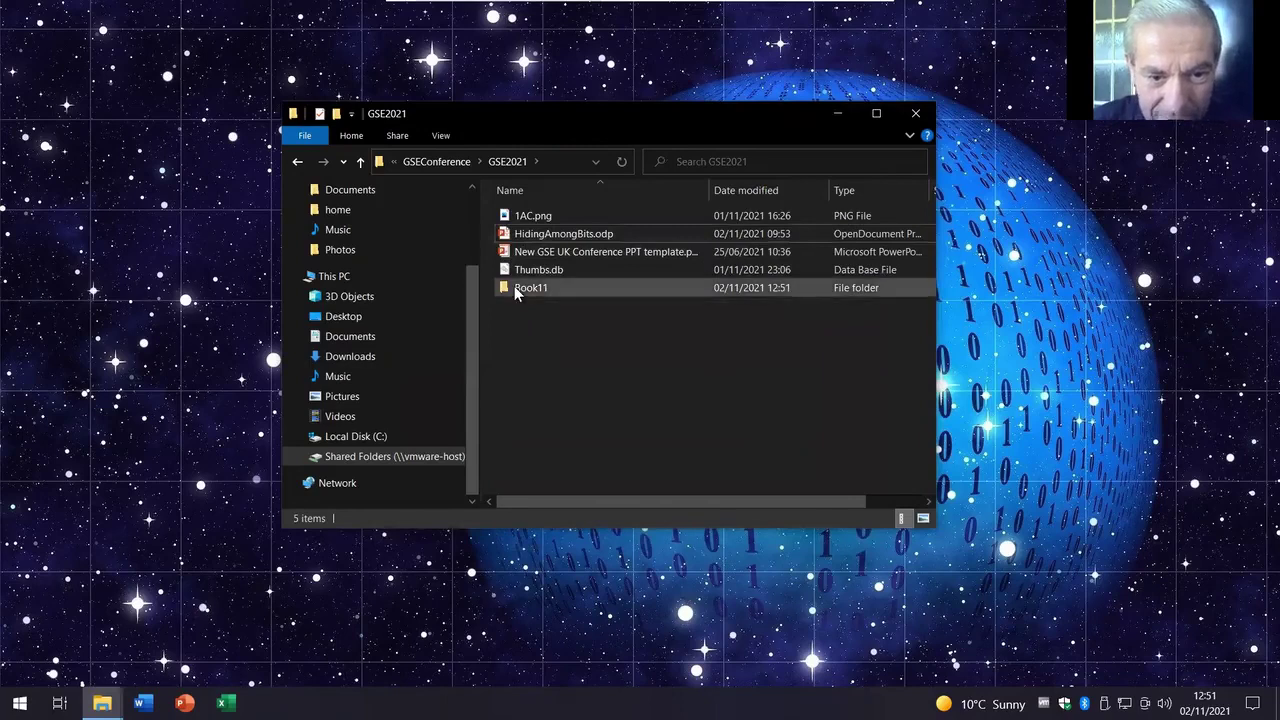
double_click(518, 289)
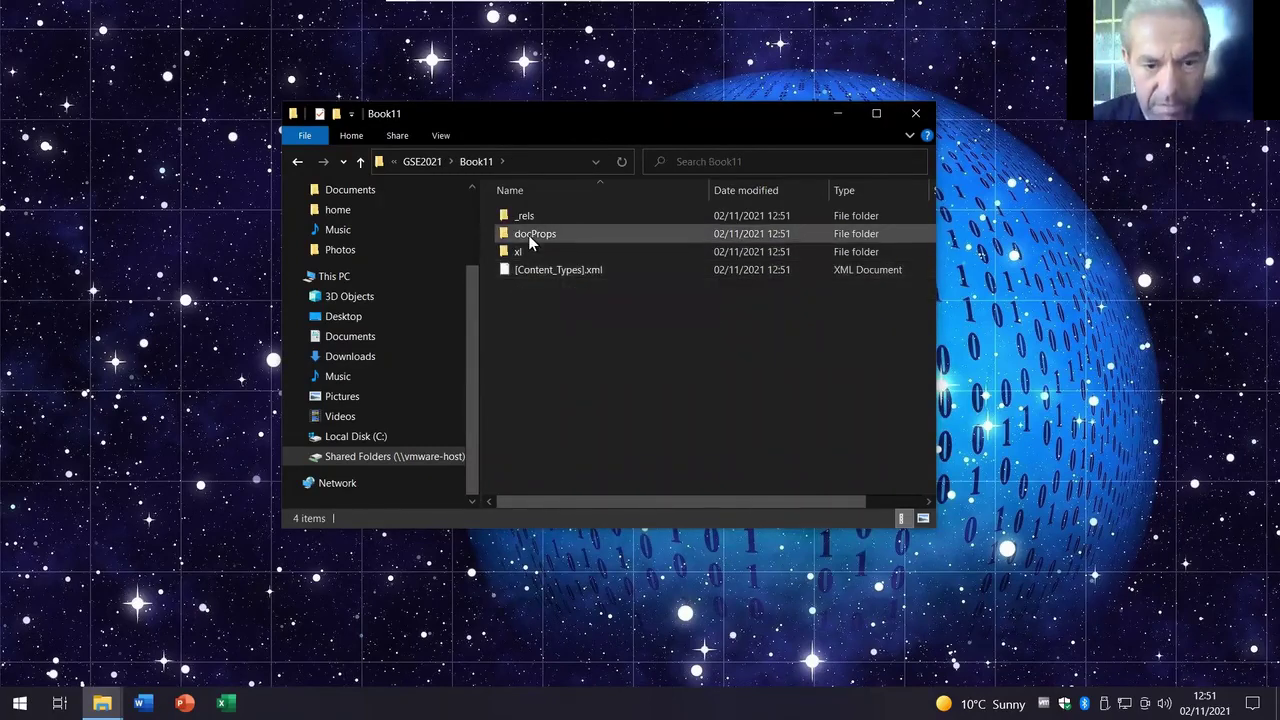
double_click(530, 236)
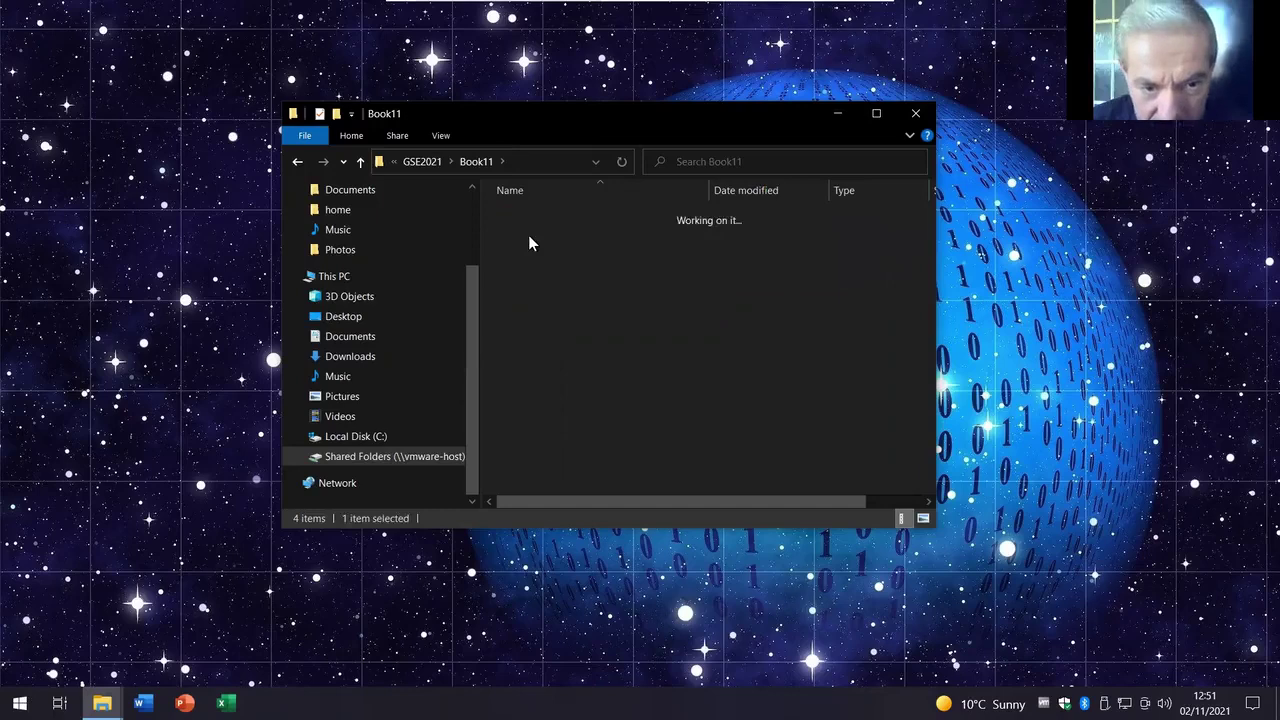
left_click(360, 162)
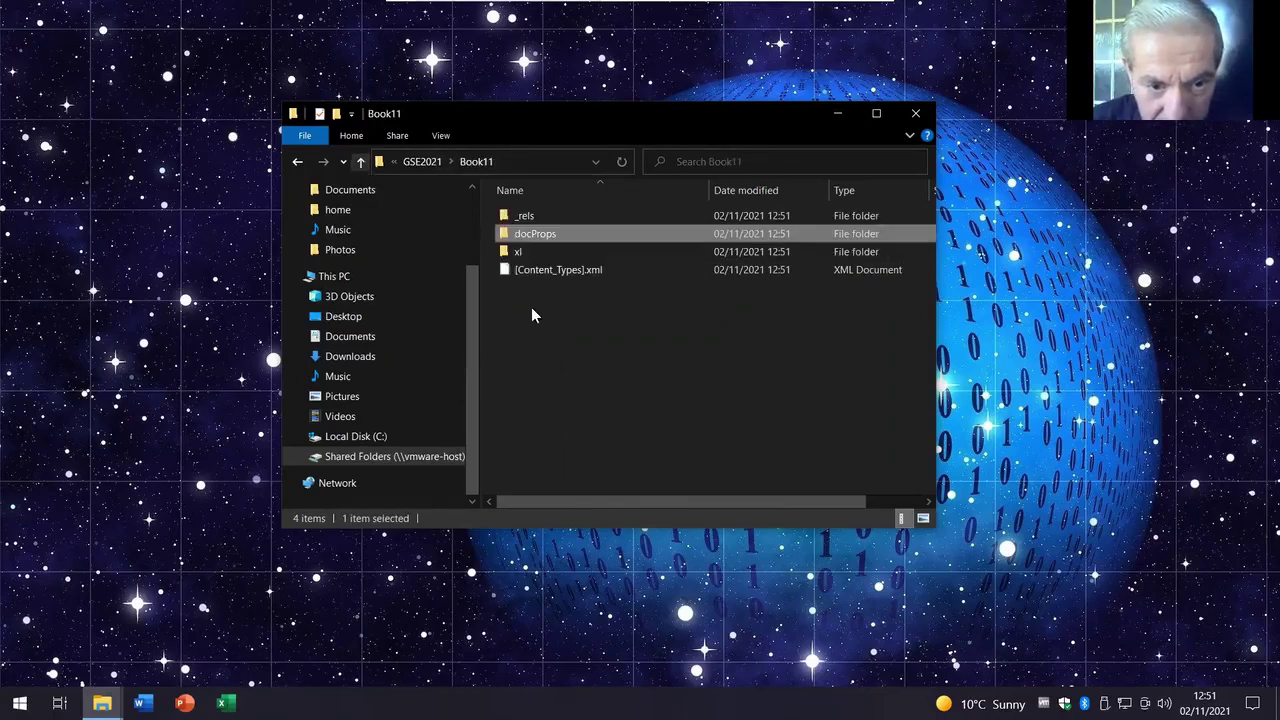
double_click(512, 252)
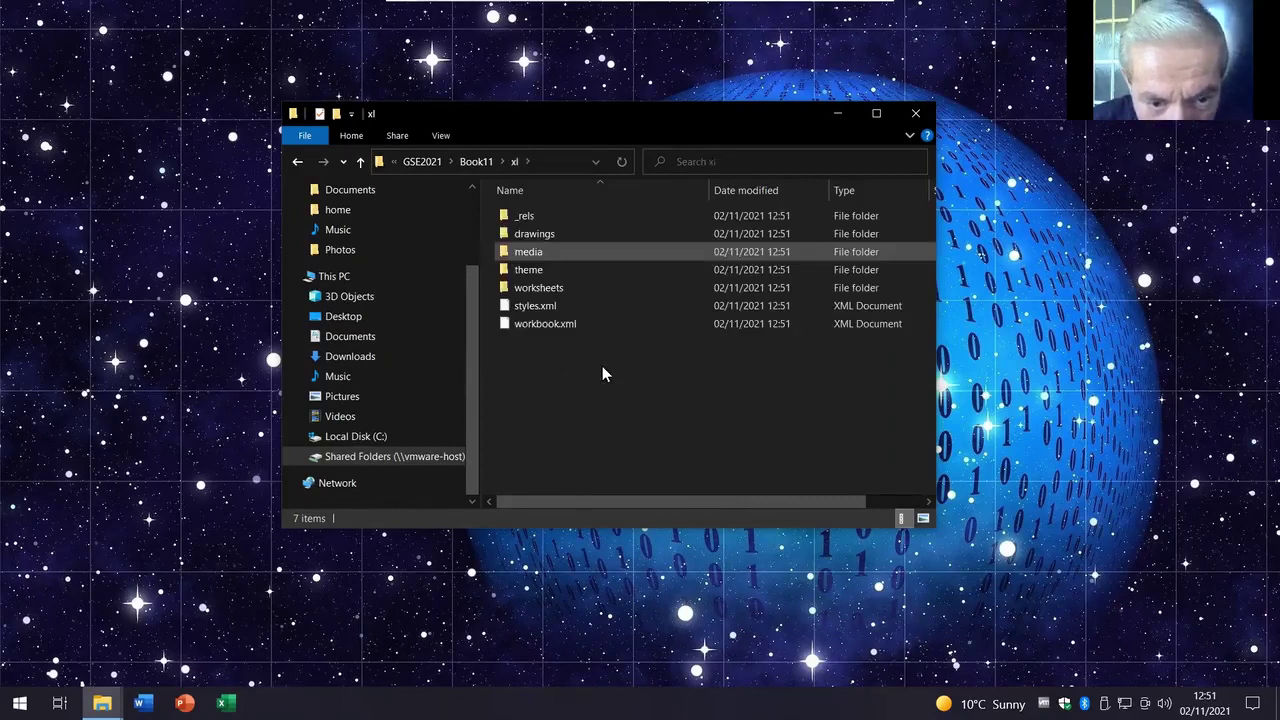
Step: Open workbook.xml in Internet Explorer, then cancel the close-all-tabs question
double_click(541, 326)
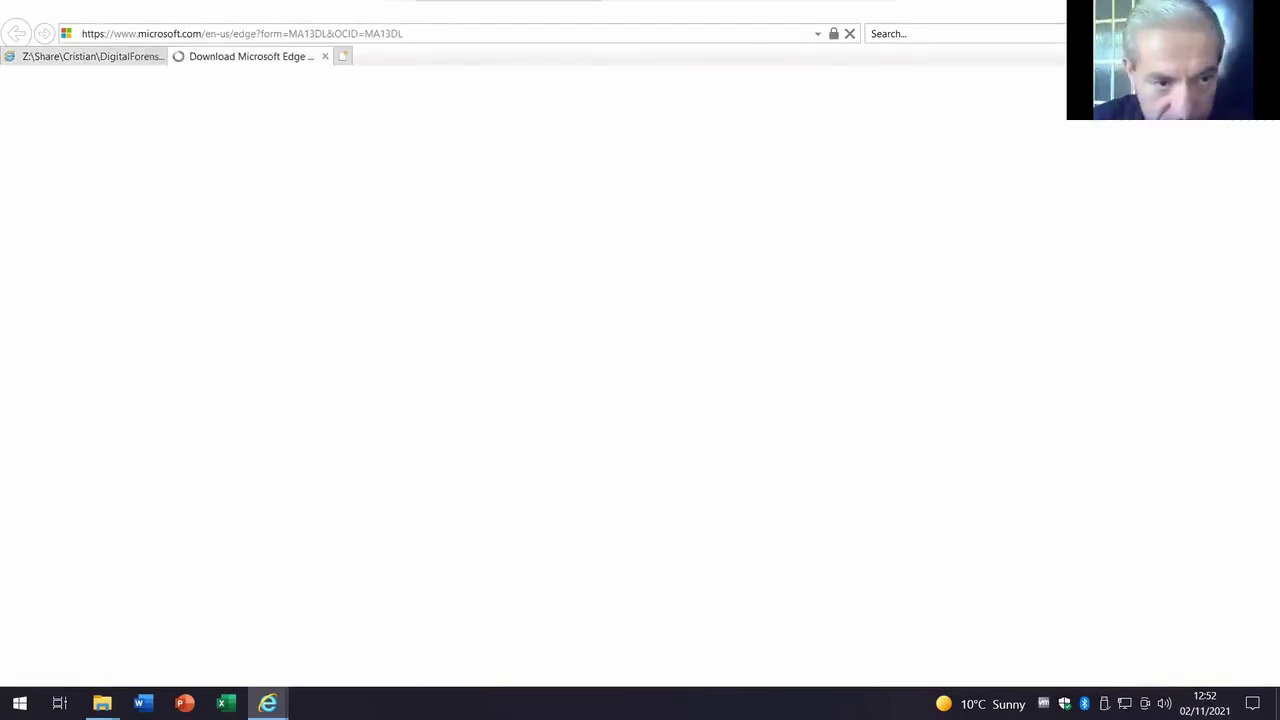
key("alt+F4")
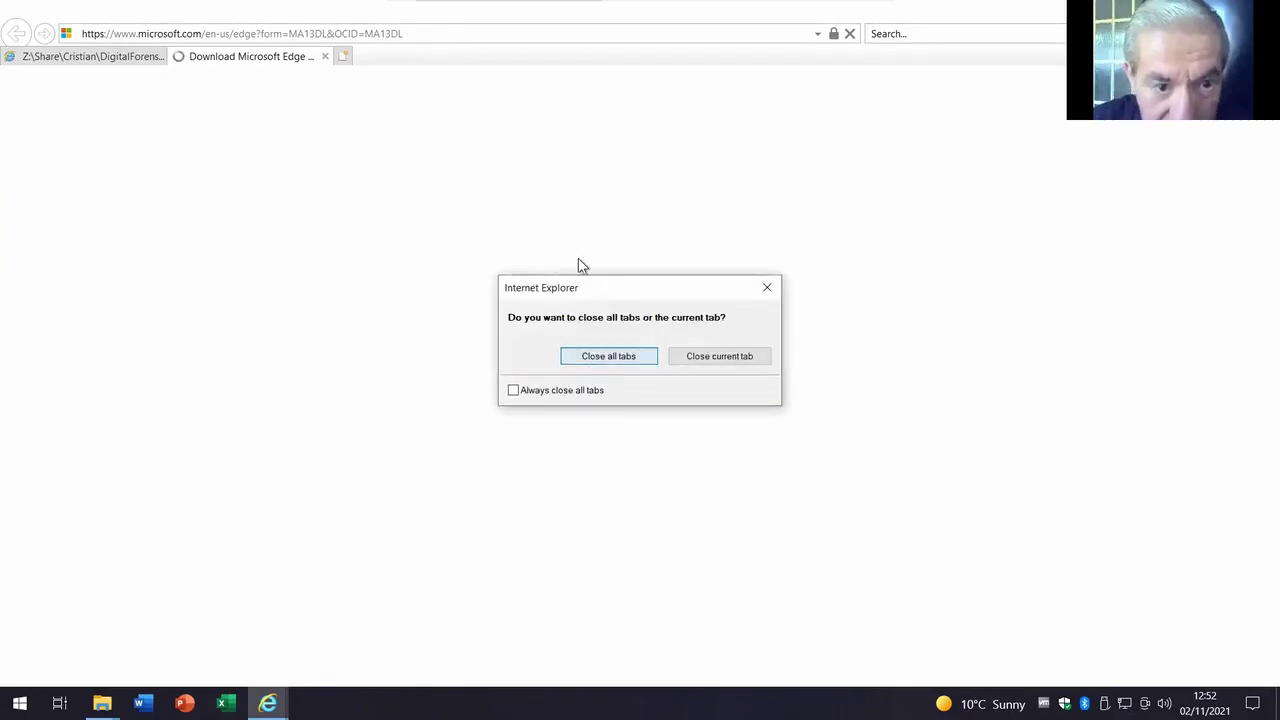
key("Escape")
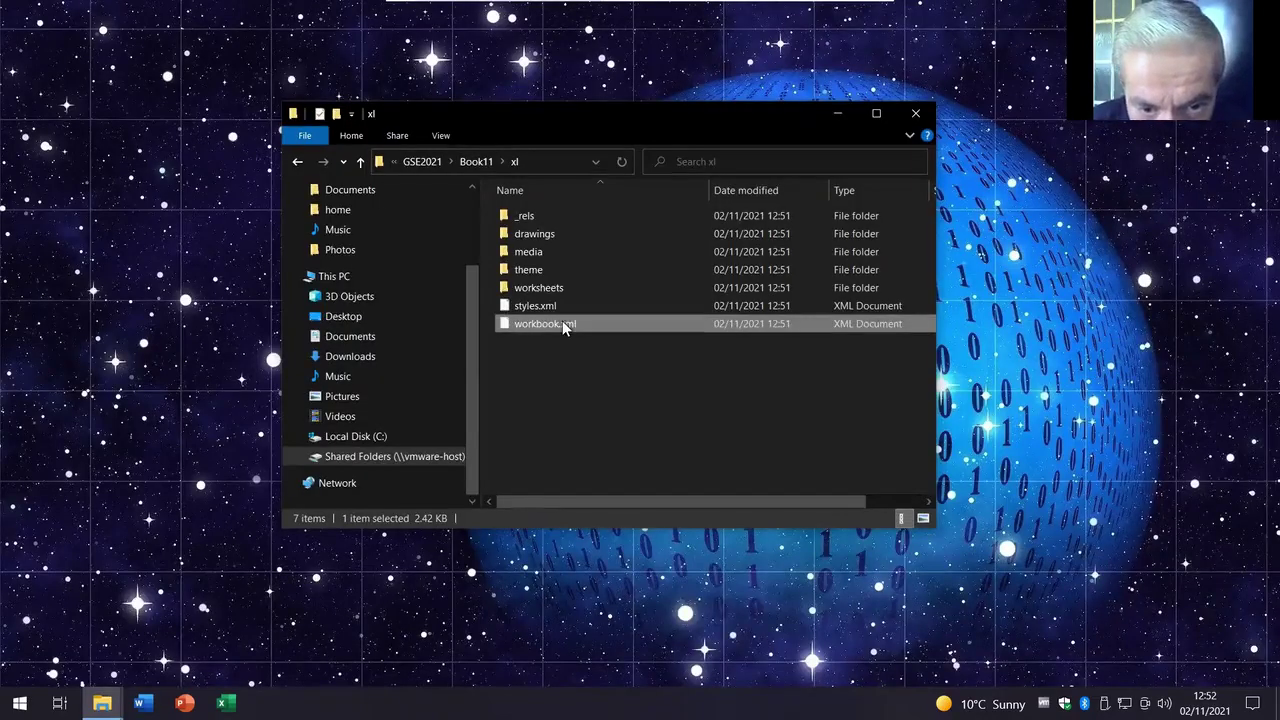
Step: Open workbook.xml with WordPad to show its raw XML, dismissing the Edge prompt
right_click(563, 325)
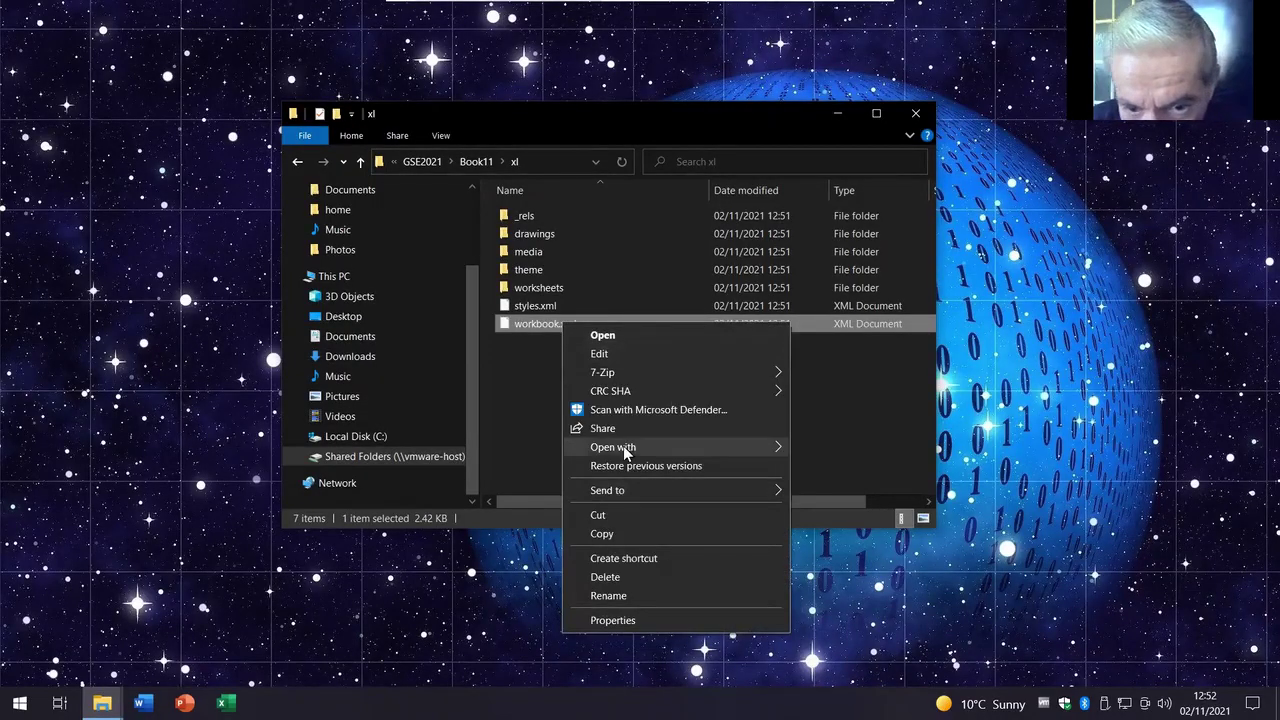
mouse_move(663, 447)
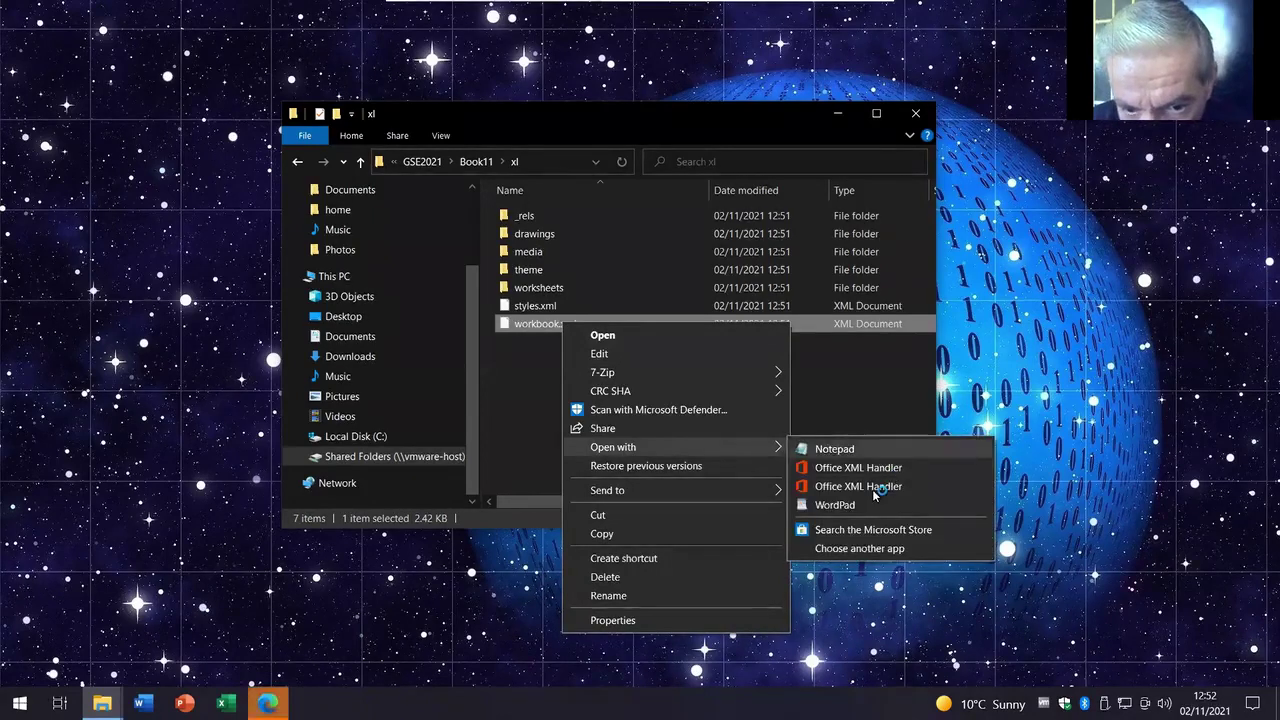
left_click(884, 505)
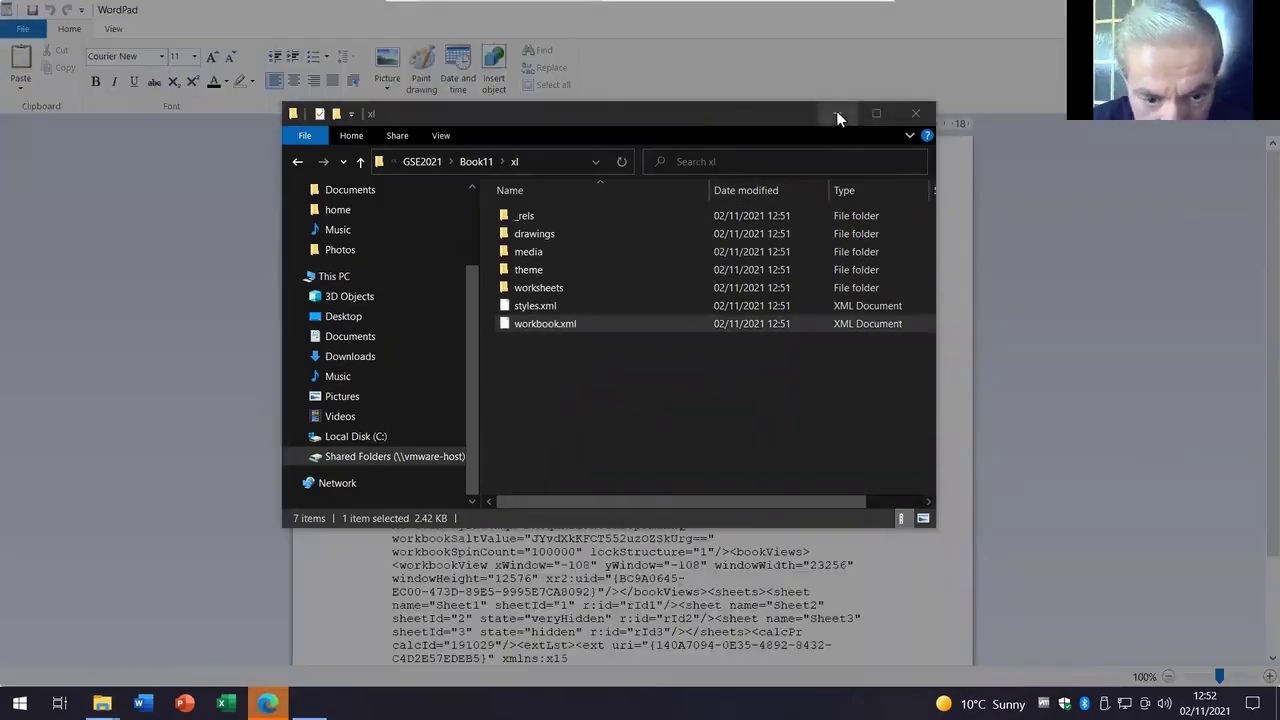
left_click(838, 116)
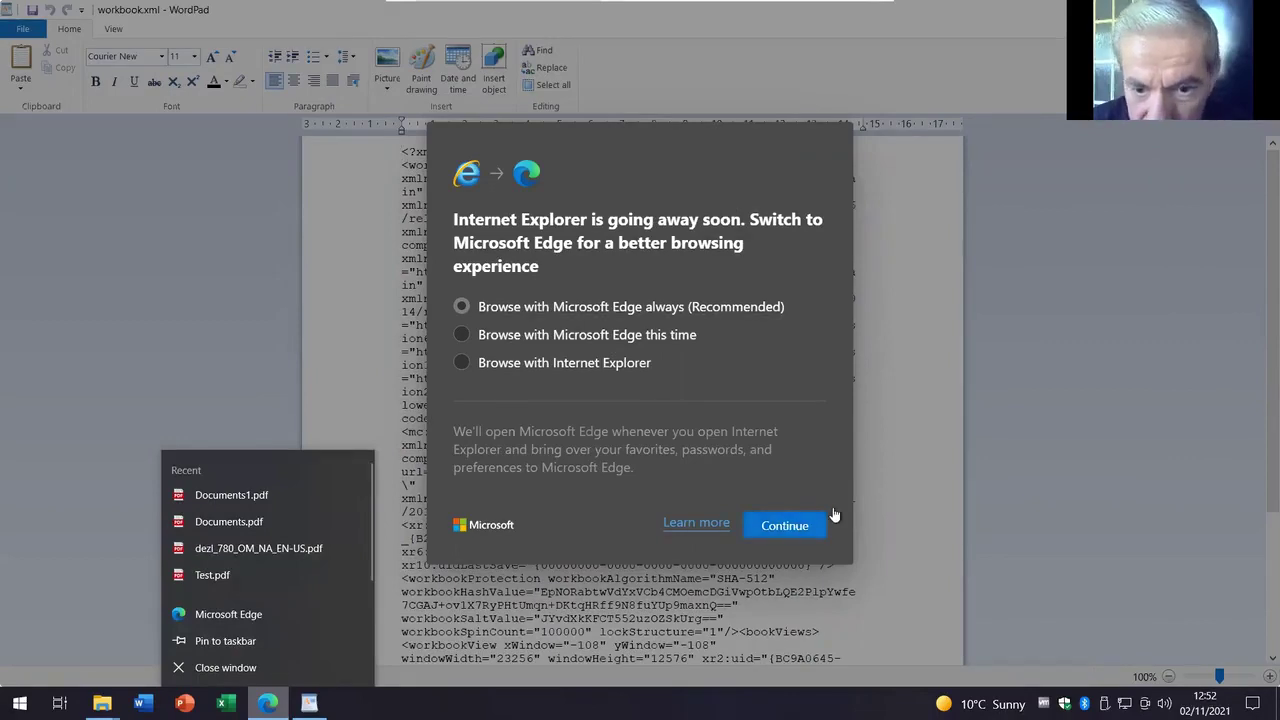
left_click(1050, 423)
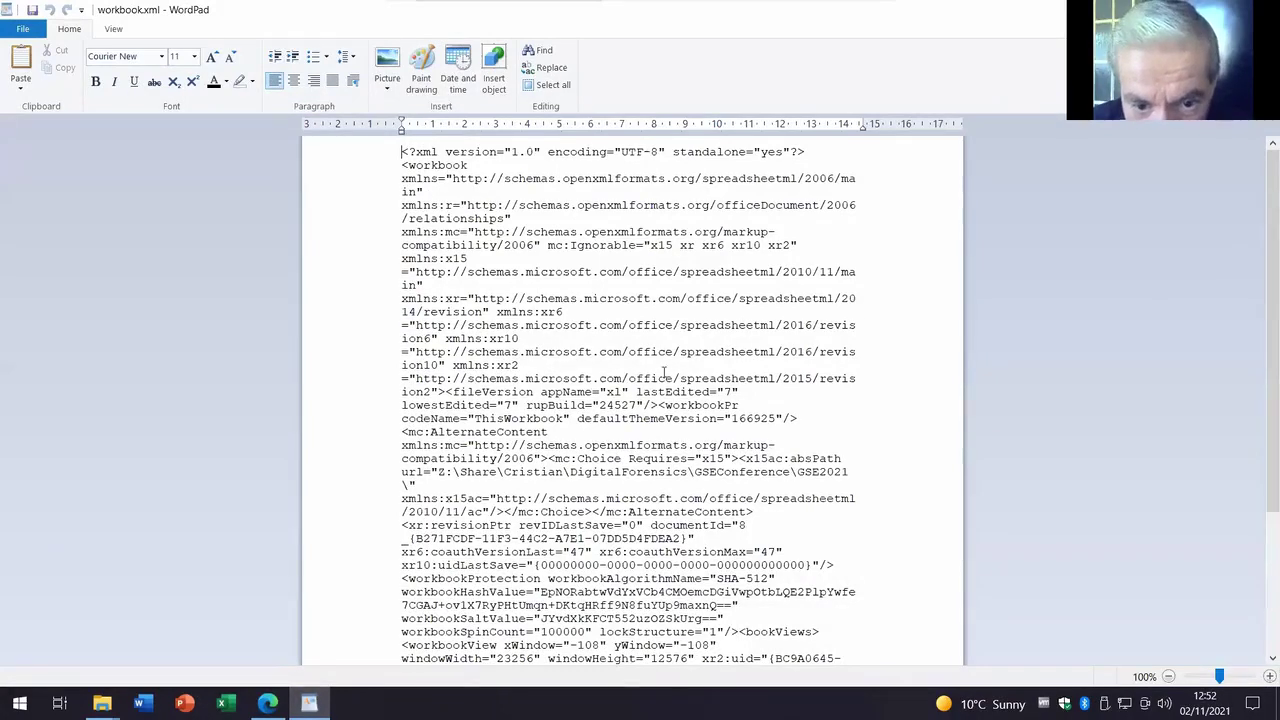
Step: Delete Sheet2's veryHidden state and Sheet3's hidden state attributes in workbook.xml
scroll(658, 350, "down", 2)
scroll(658, 350, "down", 3)
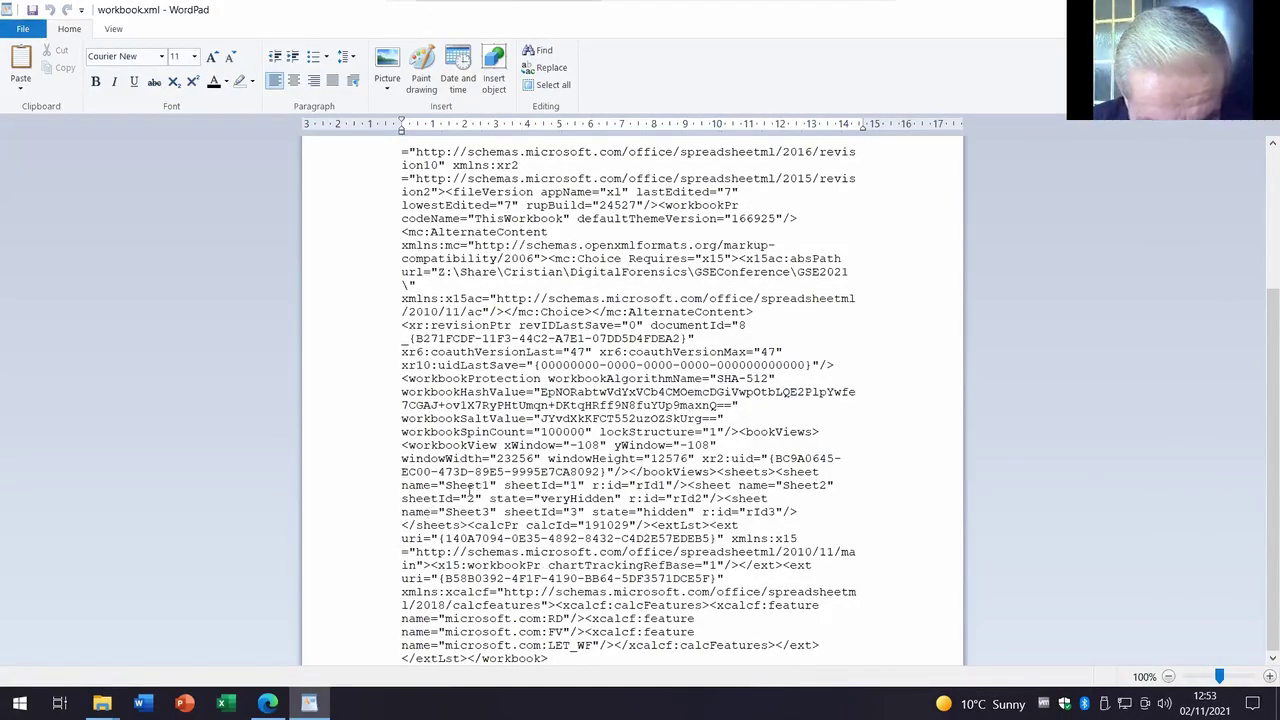
left_click_drag(489, 498, 628, 498)
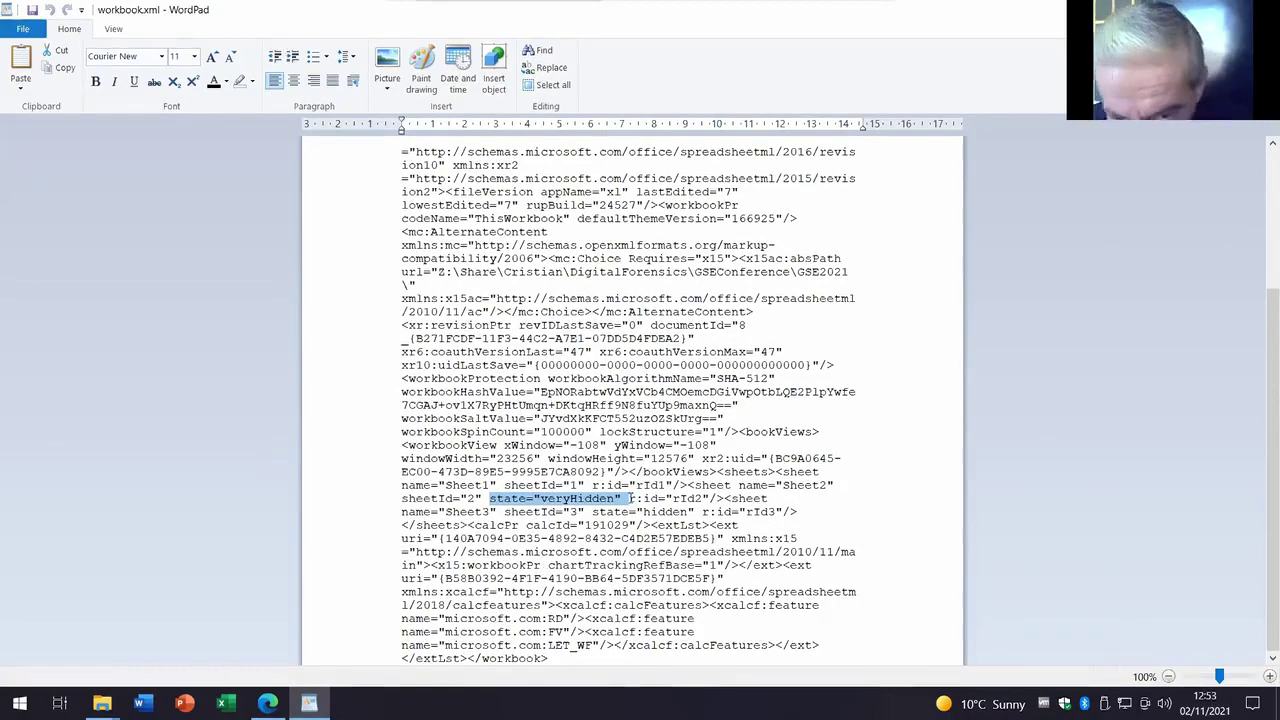
key("Delete")
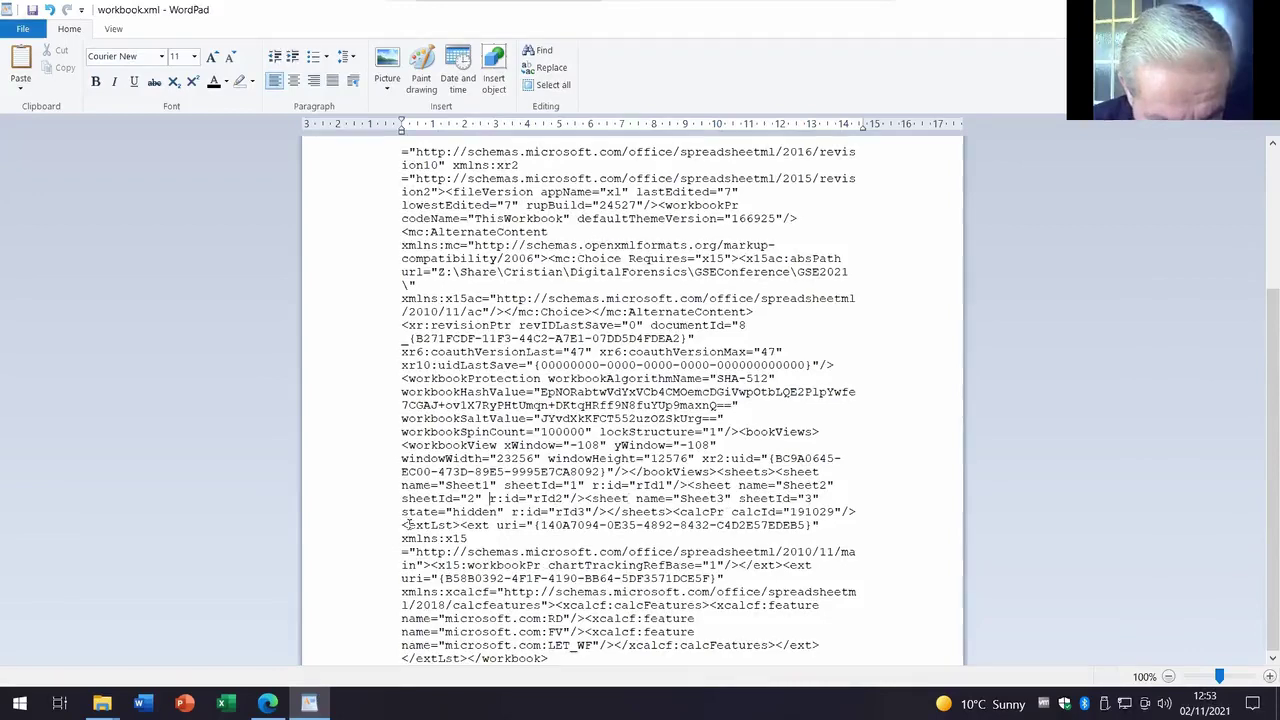
left_click_drag(403, 511, 512, 511)
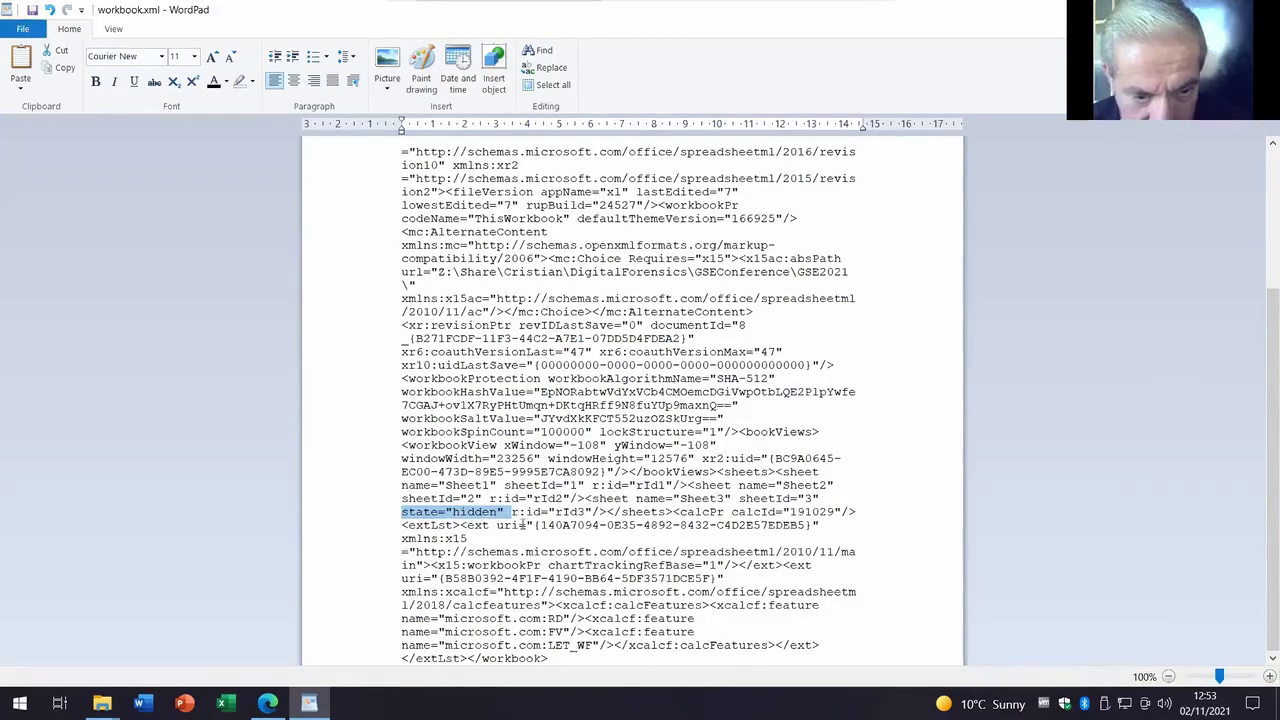
key("Delete")
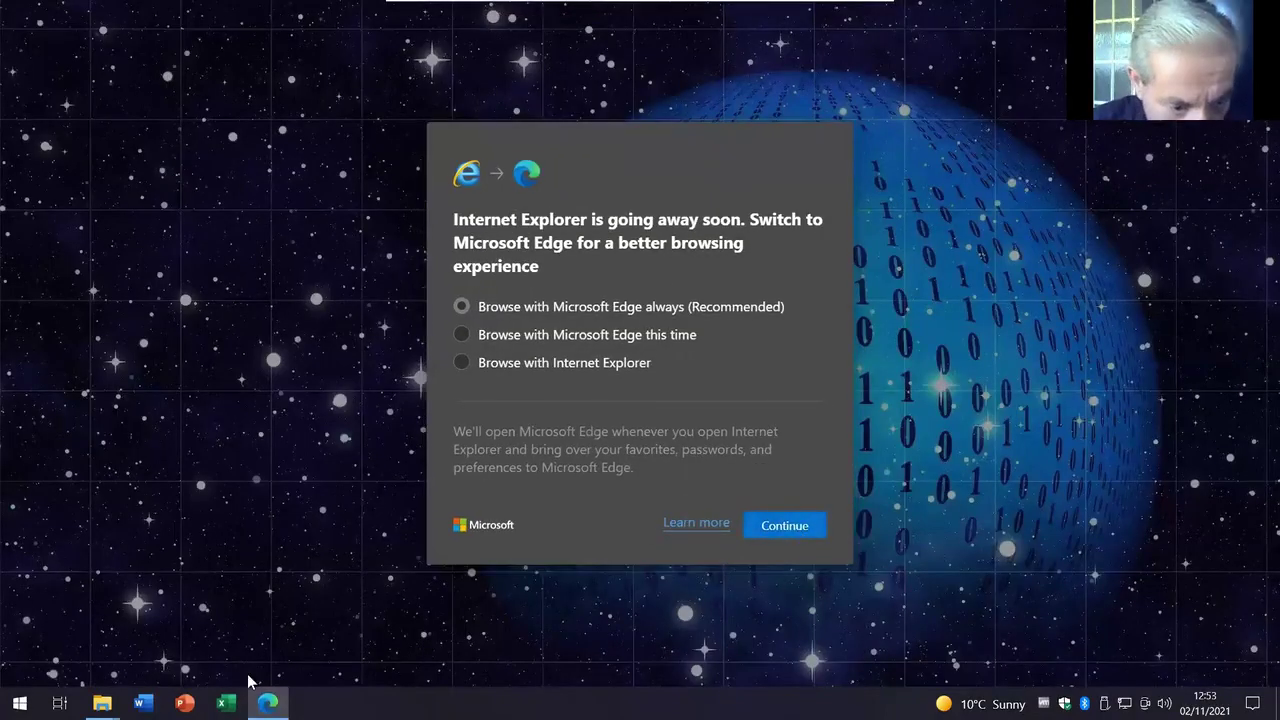
Step: Close the browser-switching prompt and bring the Book11 folder window forward
right_click(268, 703)
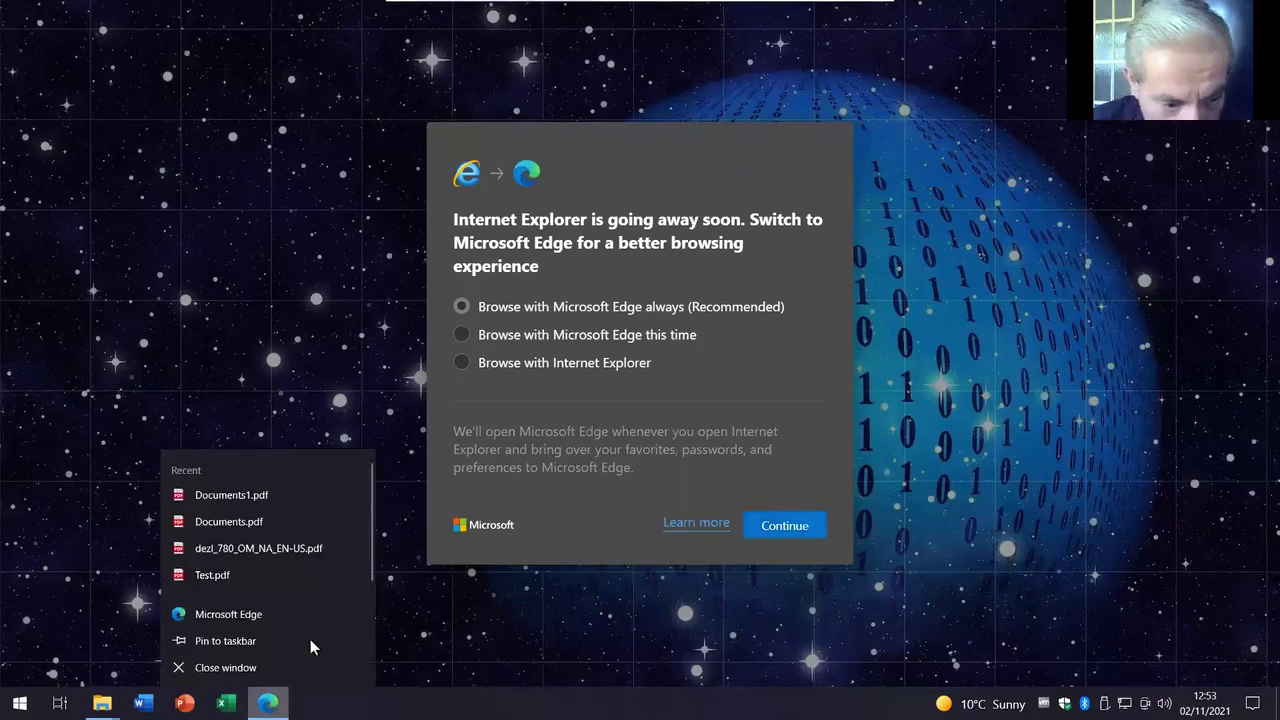
left_click(226, 667)
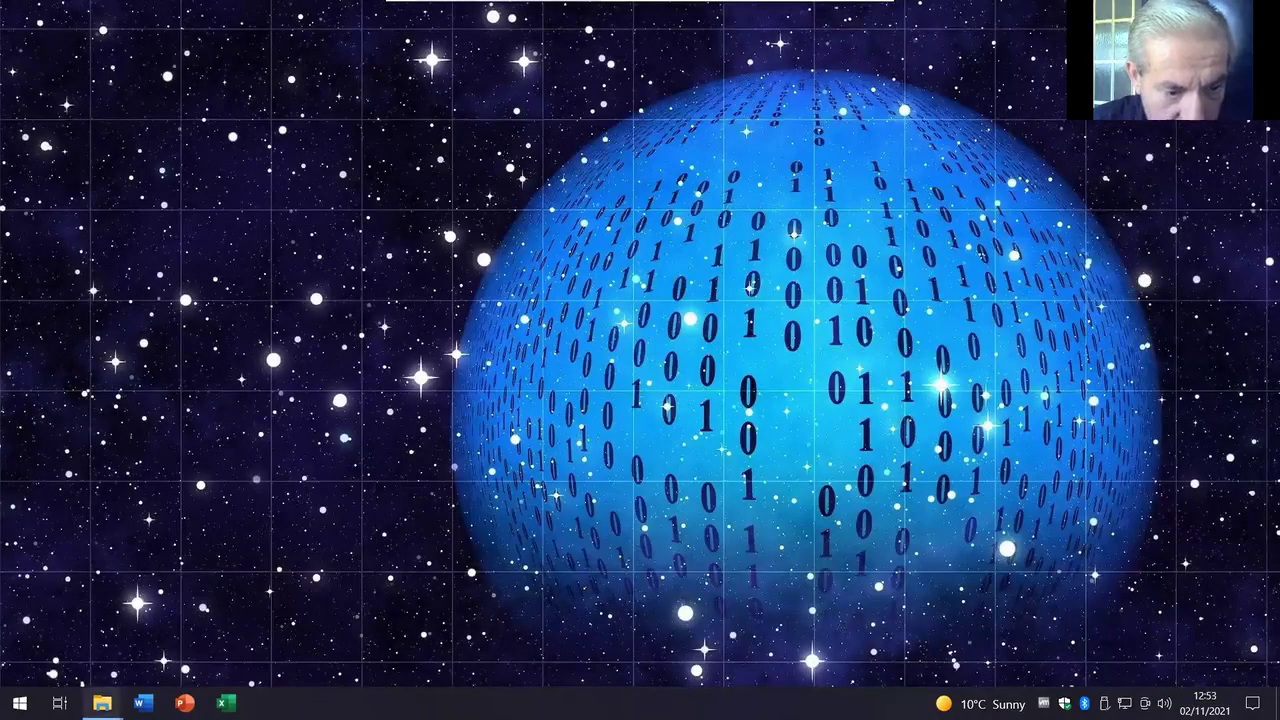
mouse_move(102, 703)
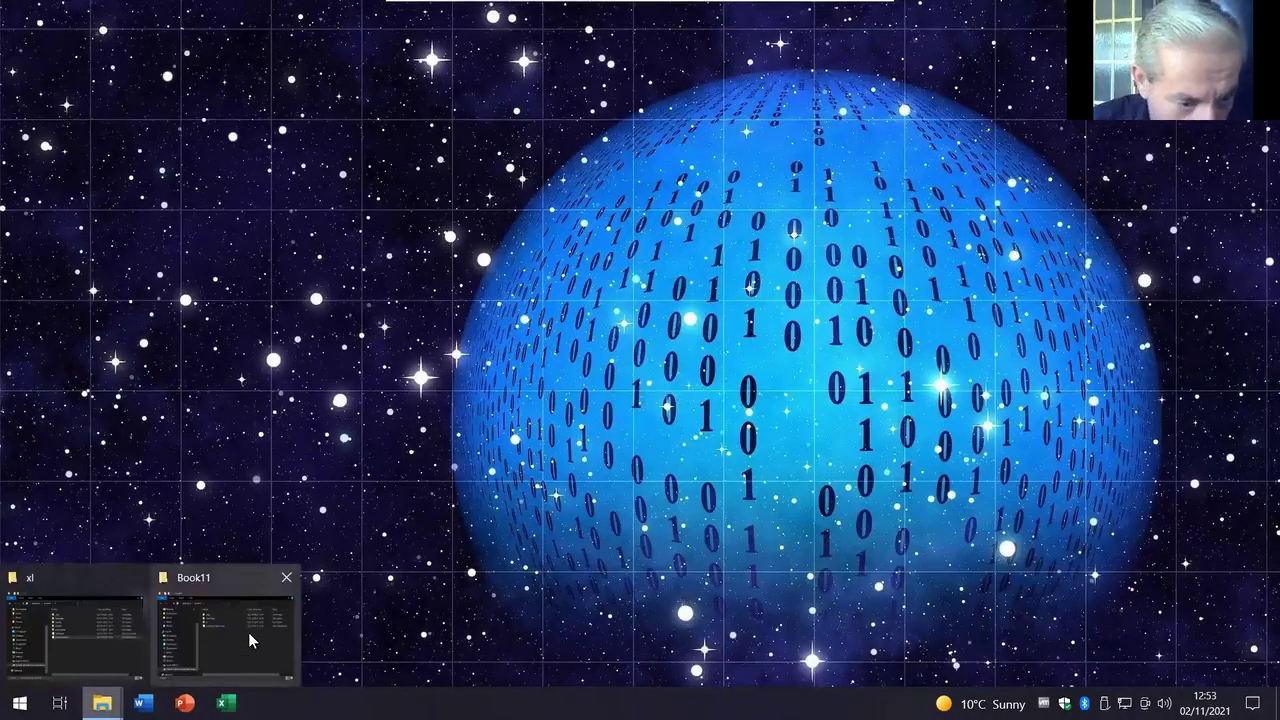
left_click(251, 631)
Step: Compress the four extracted items into Book11.zip with 7-Zip and go up to GSE2021
left_click(585, 293)
left_click(553, 240, "shift")
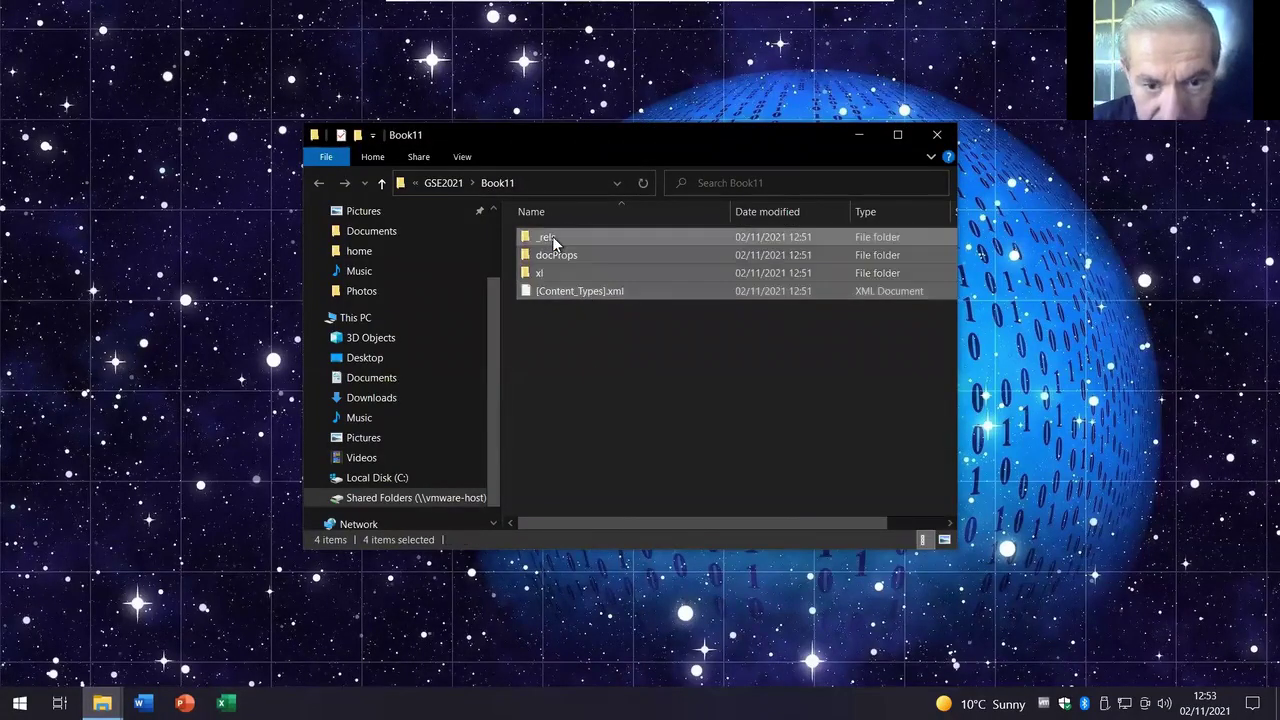
right_click(553, 240)
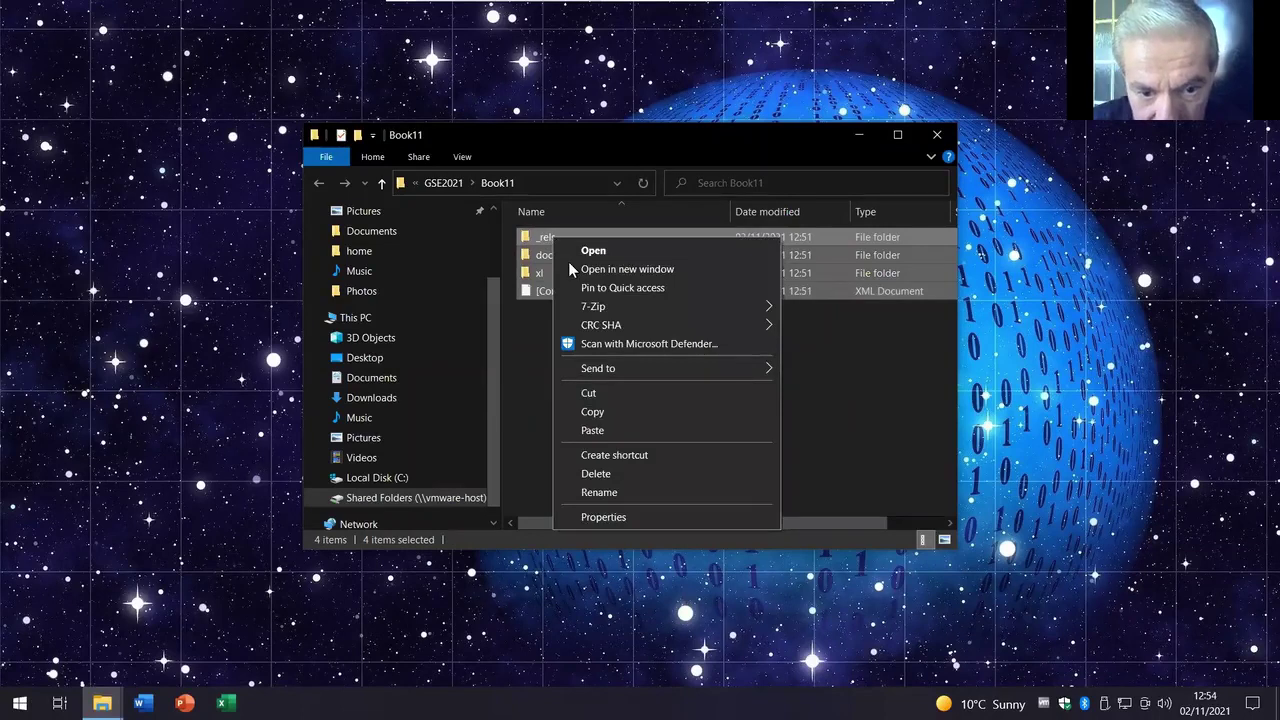
mouse_move(700, 306)
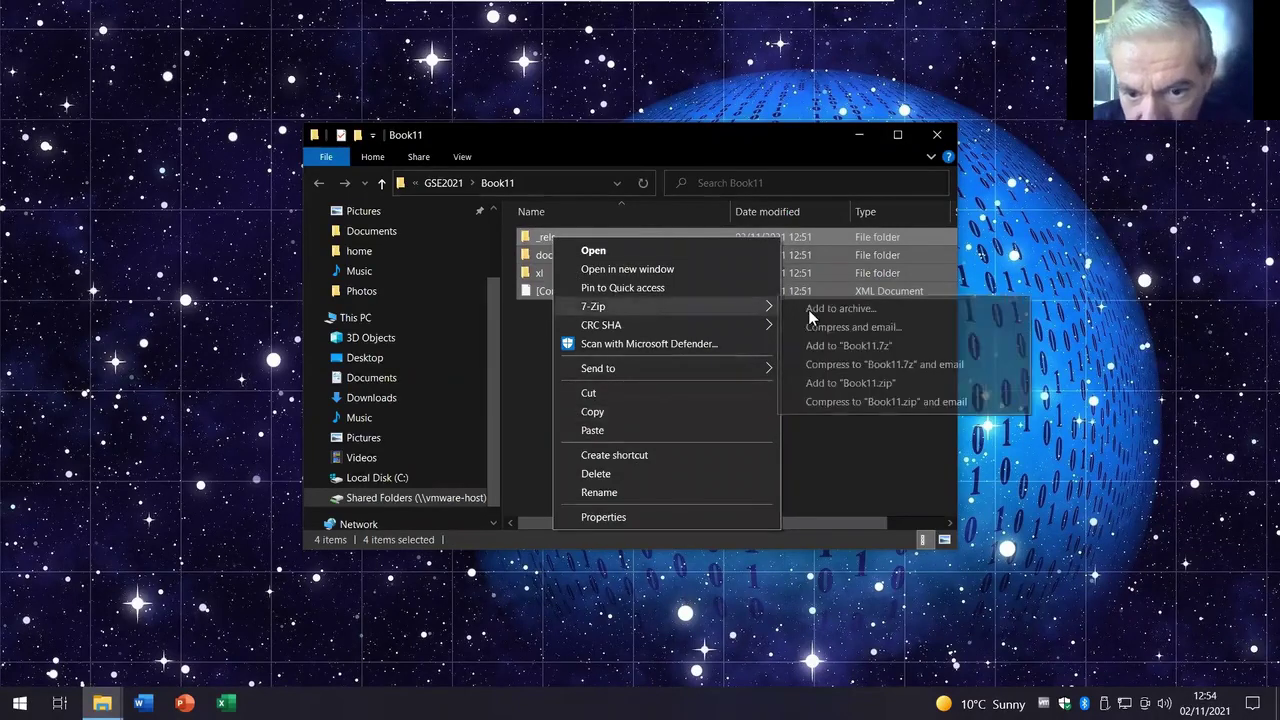
left_click(850, 383)
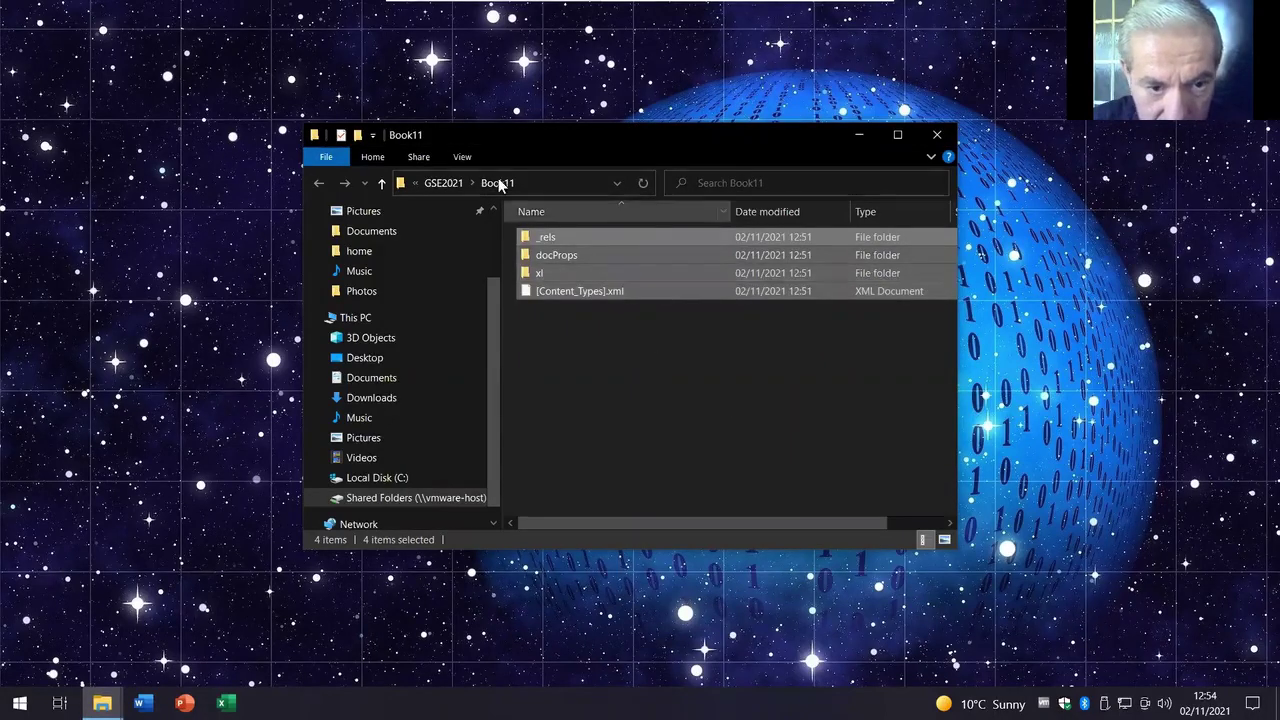
left_click(381, 183)
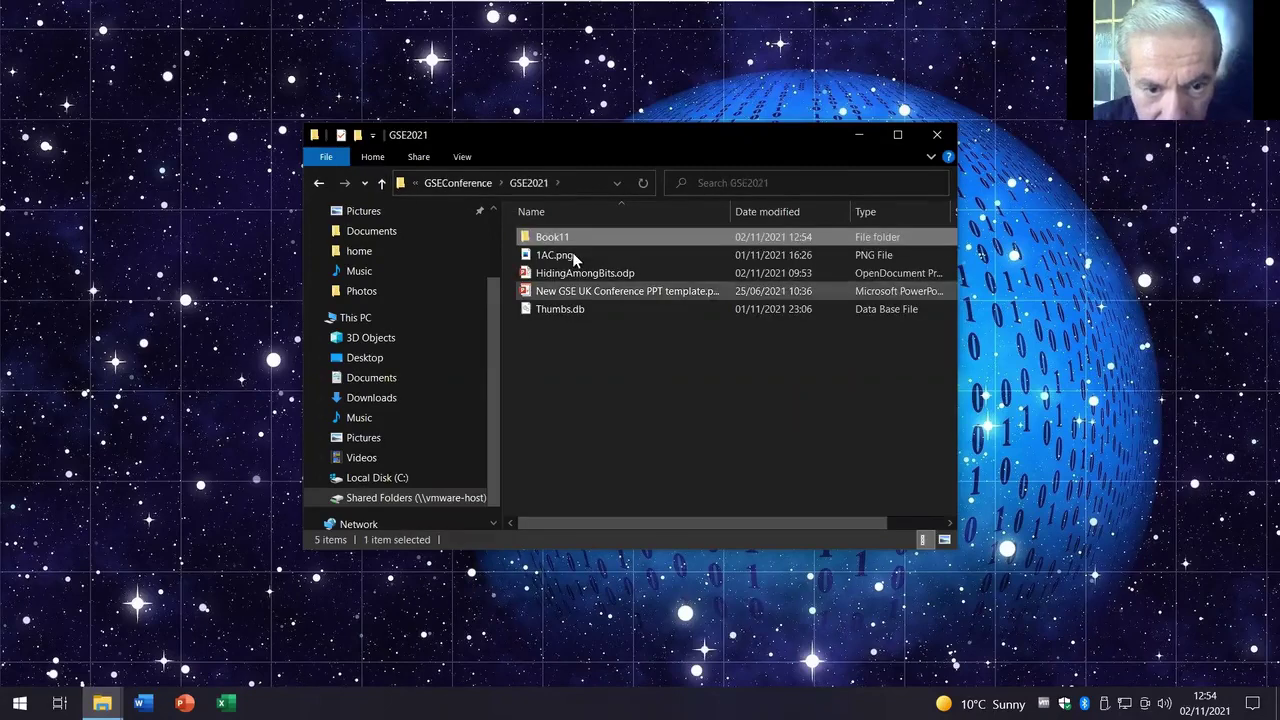
Step: Permanently delete the four extracted items from the Book11 folder, keeping Book11.zip
double_click(564, 240)
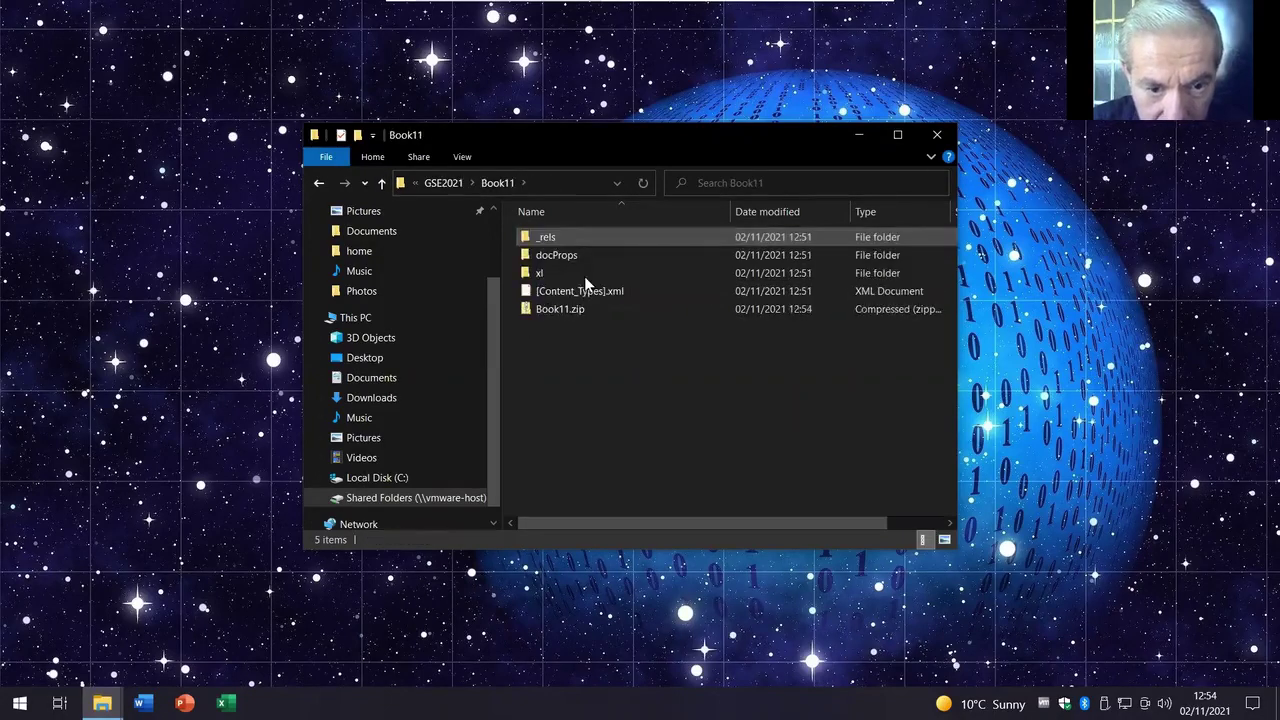
left_click(575, 311)
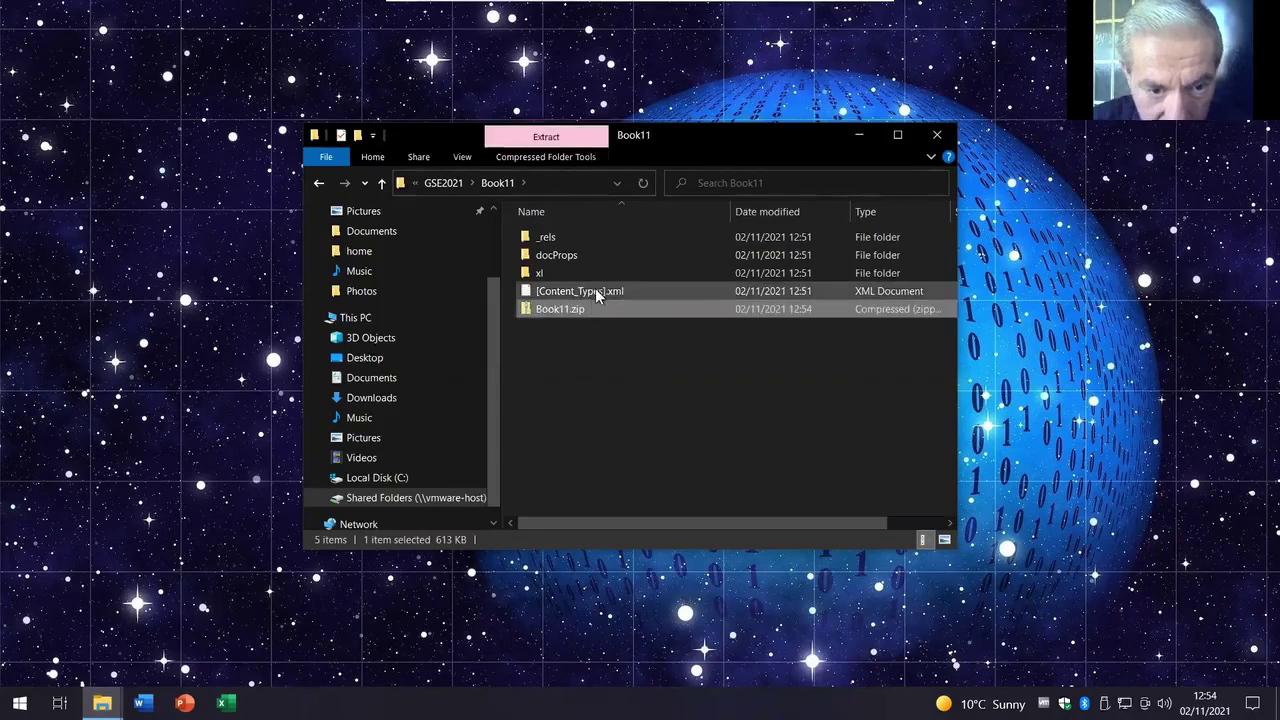
left_click(597, 292)
left_click(540, 240, "shift")
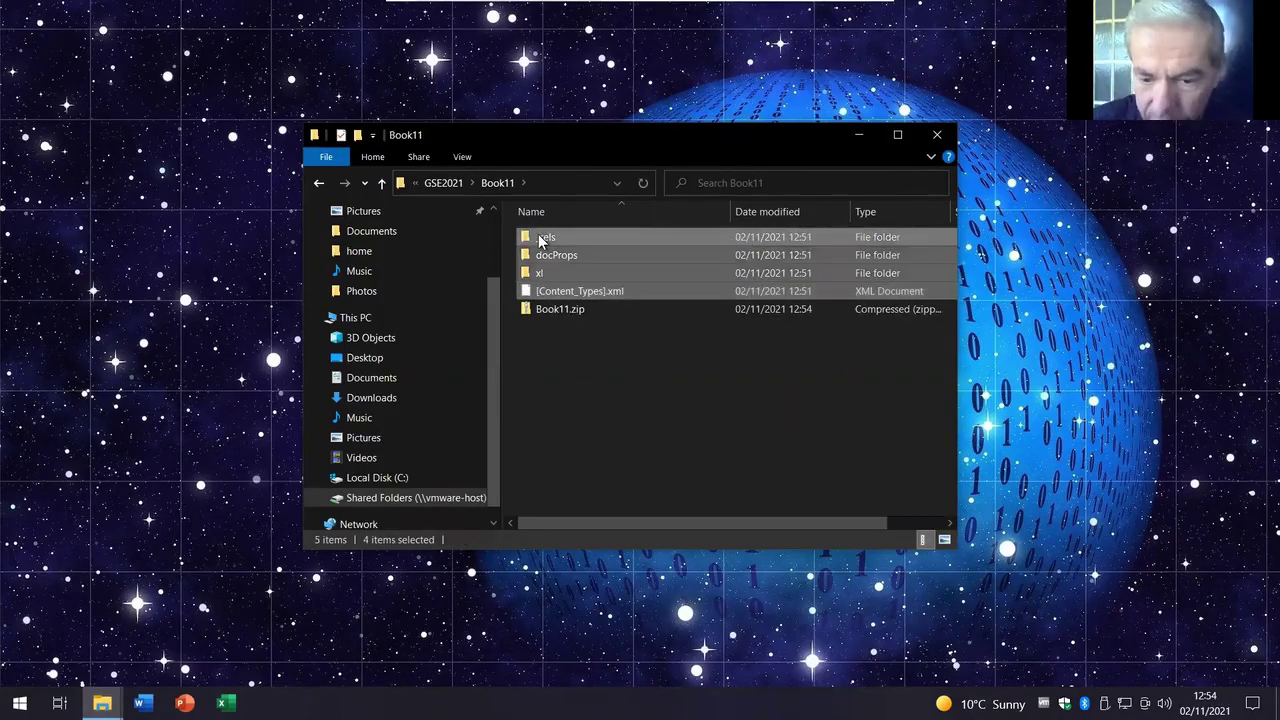
key("shift+Delete")
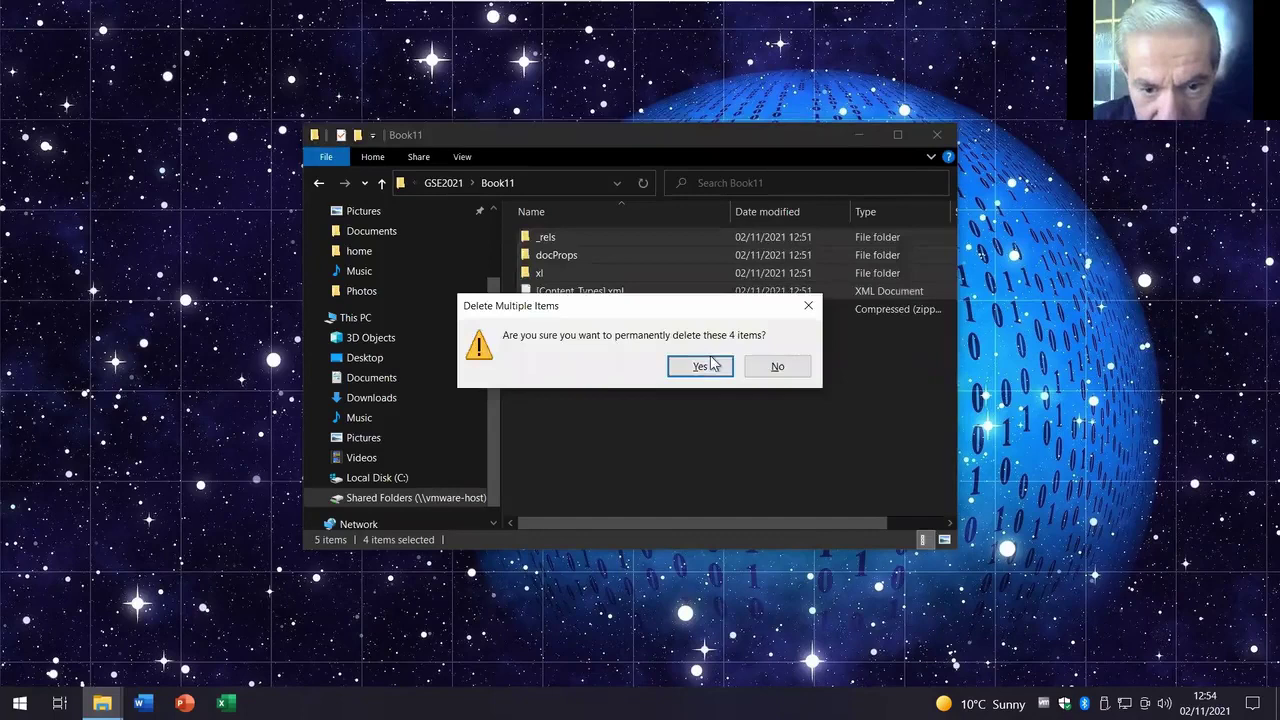
left_click(715, 368)
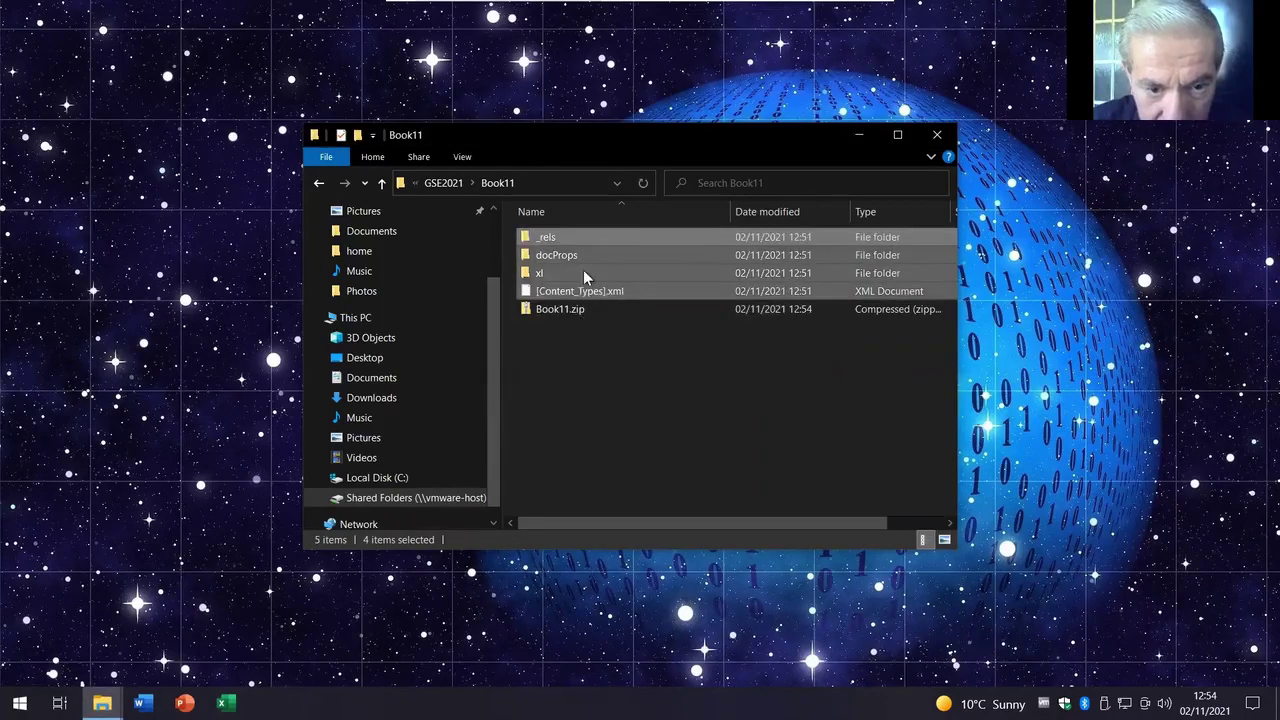
Step: Rename Book11.zip to Book11.xlsx, accept the extension change, and open it
left_click(590, 240)
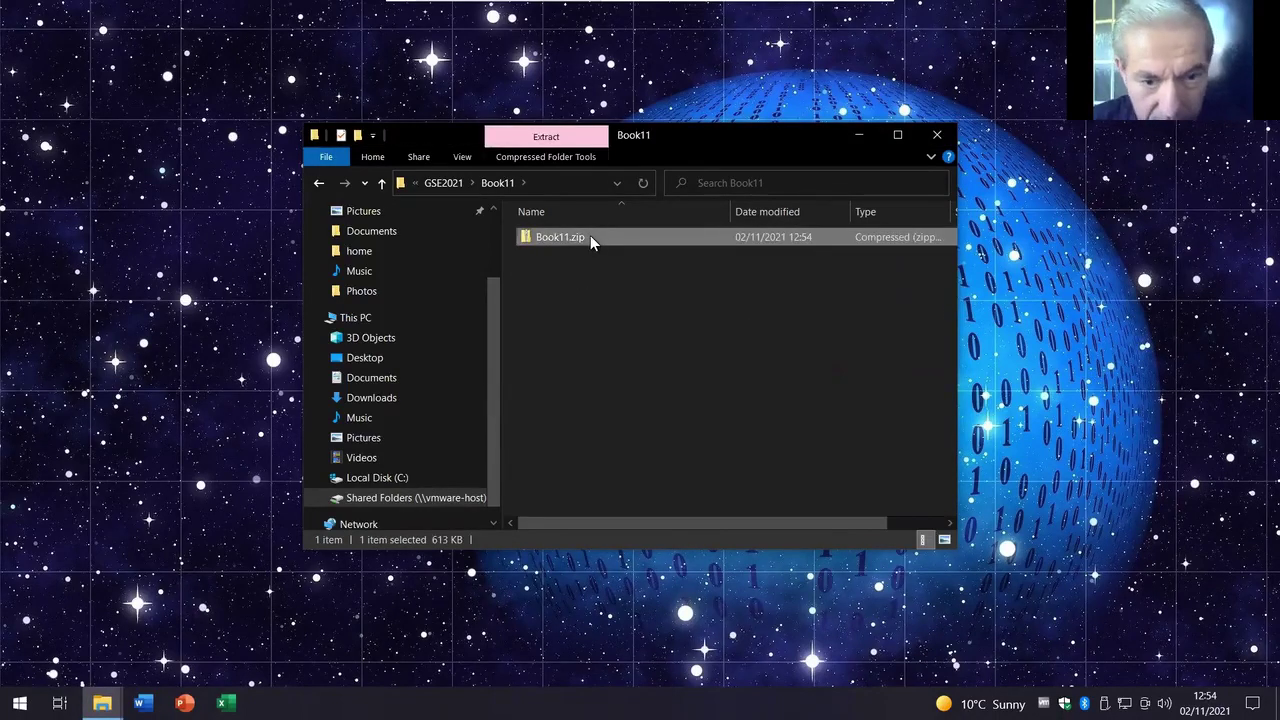
left_click(590, 238)
left_click(591, 237)
key("BackSpace")
key("BackSpace")
key("BackSpace")
type("xlsx")
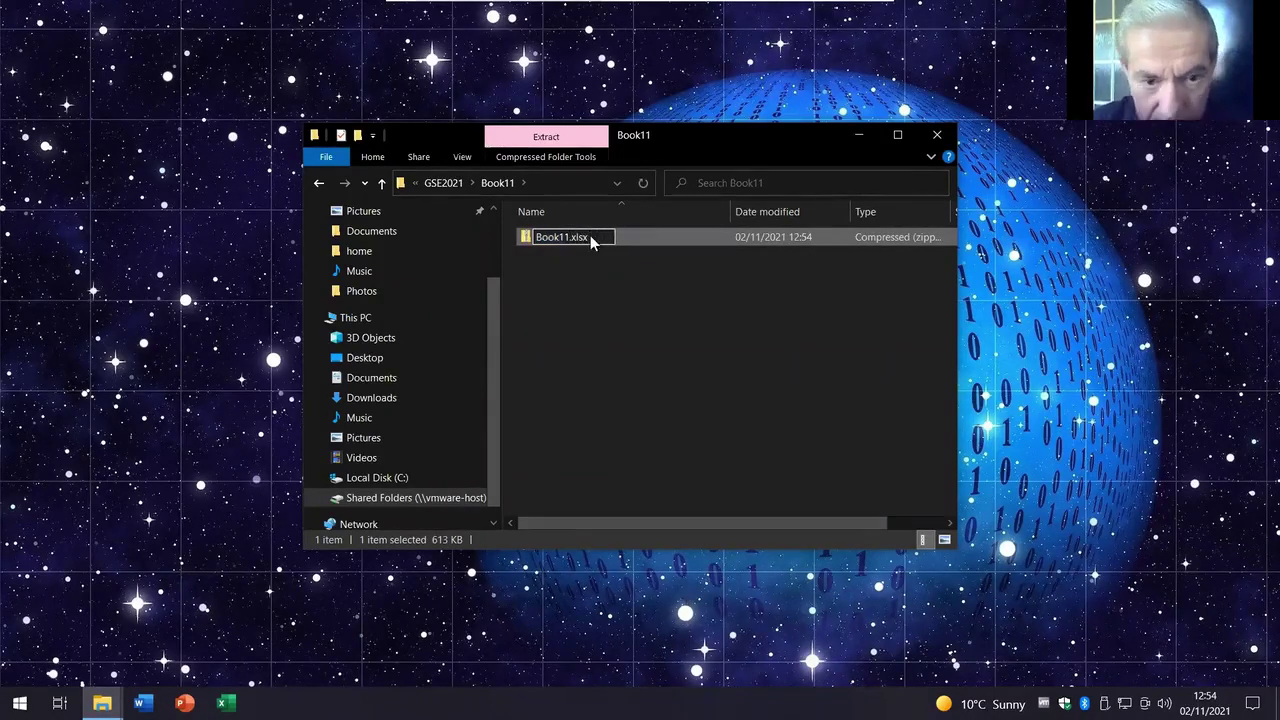
key("Return")
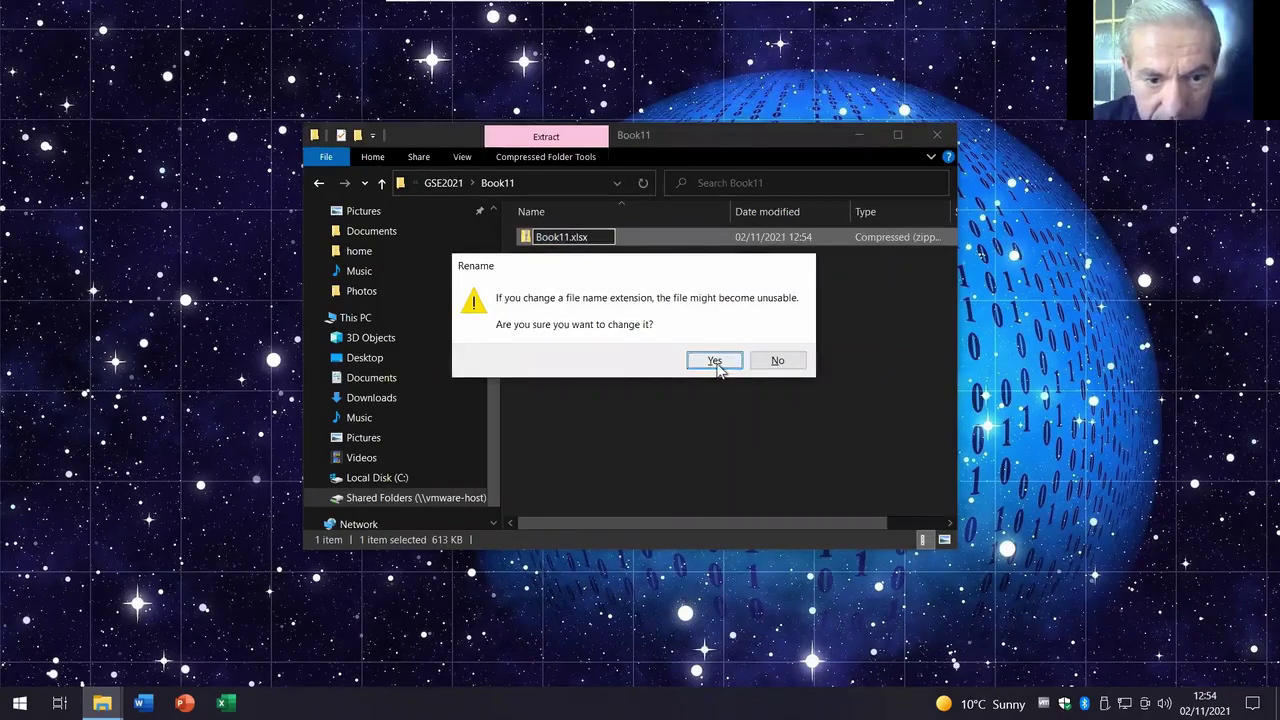
left_click(712, 362)
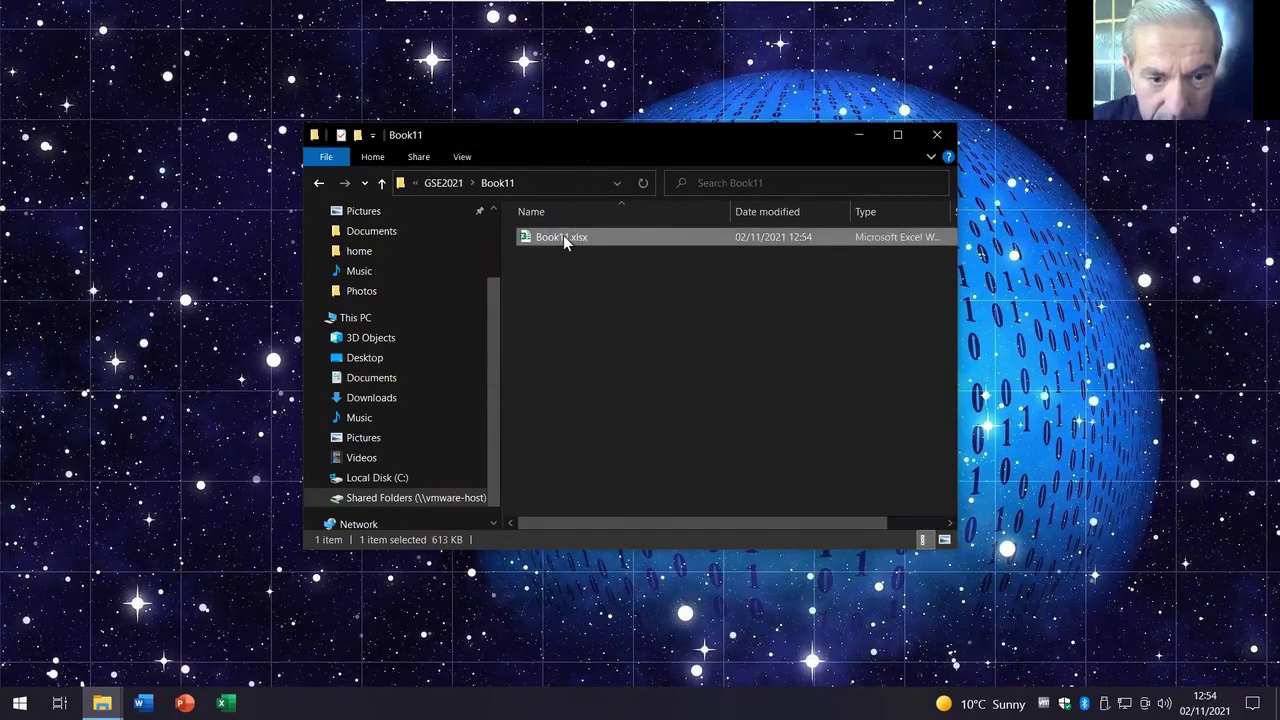
double_click(564, 240)
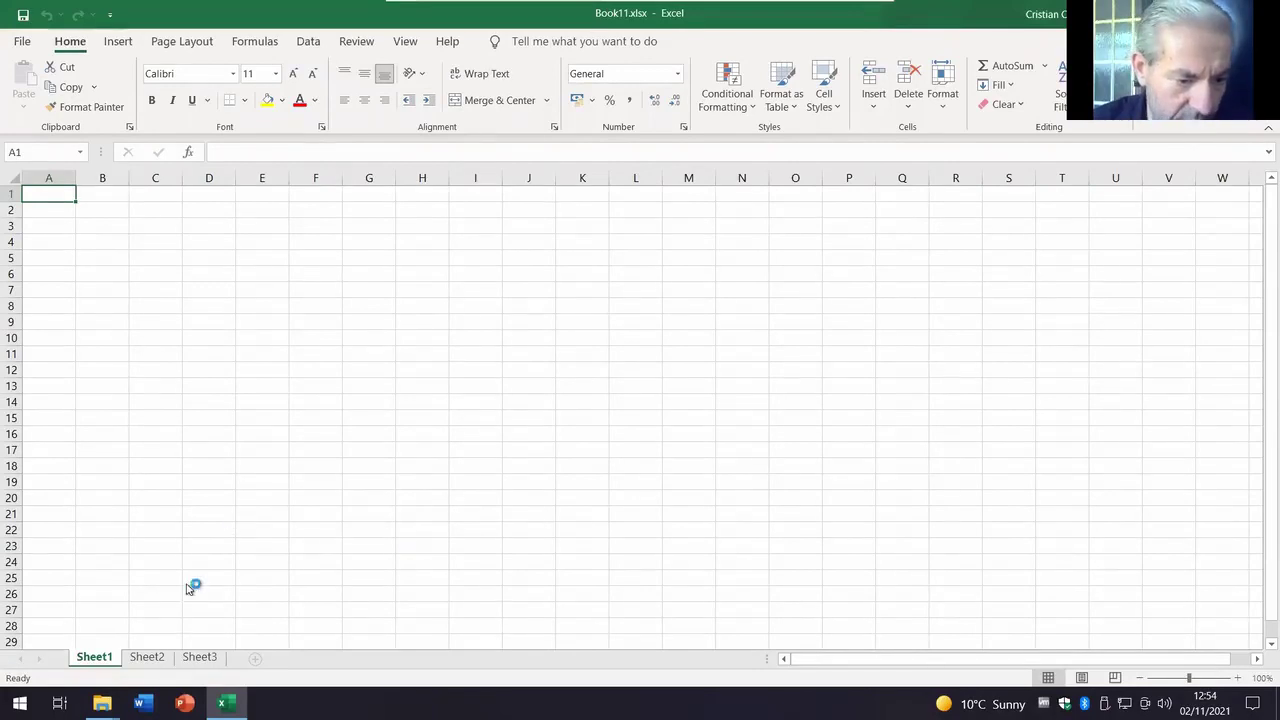
Step: Check Sheet2, Sheet3 and Sheet1 in the reopened Book11.xlsx, then close Excel
left_click(148, 658)
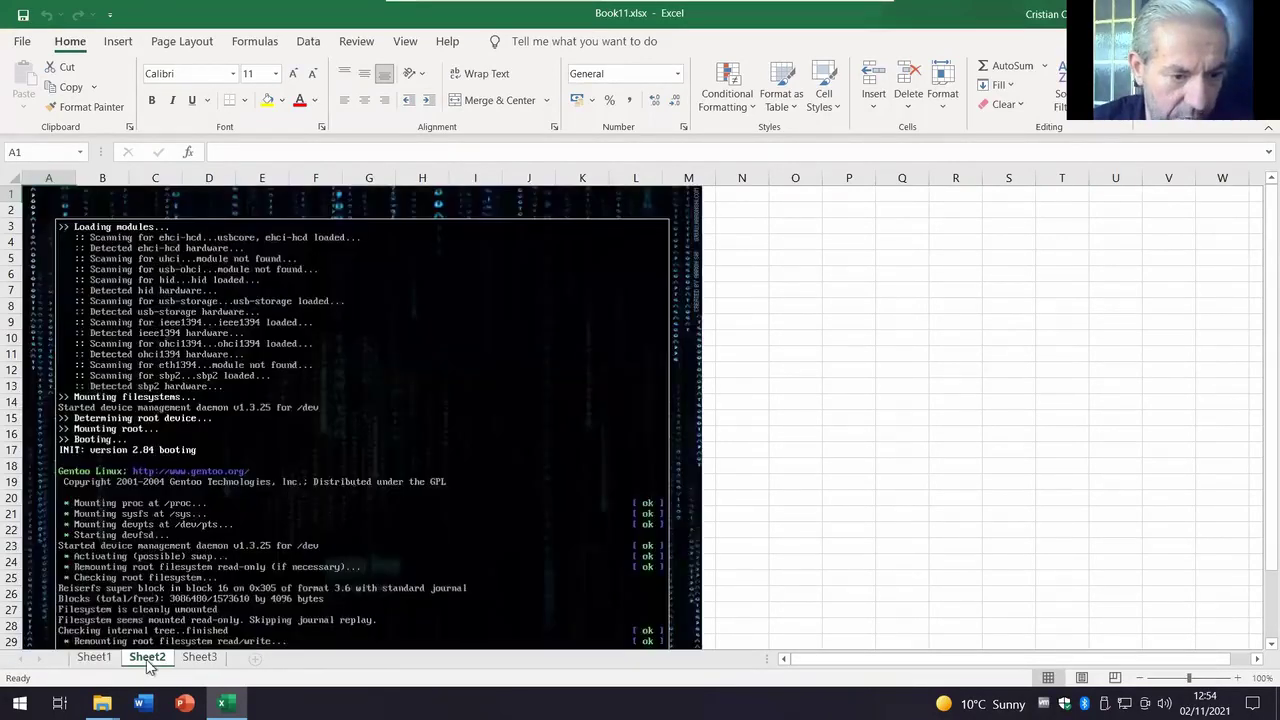
left_click(208, 658)
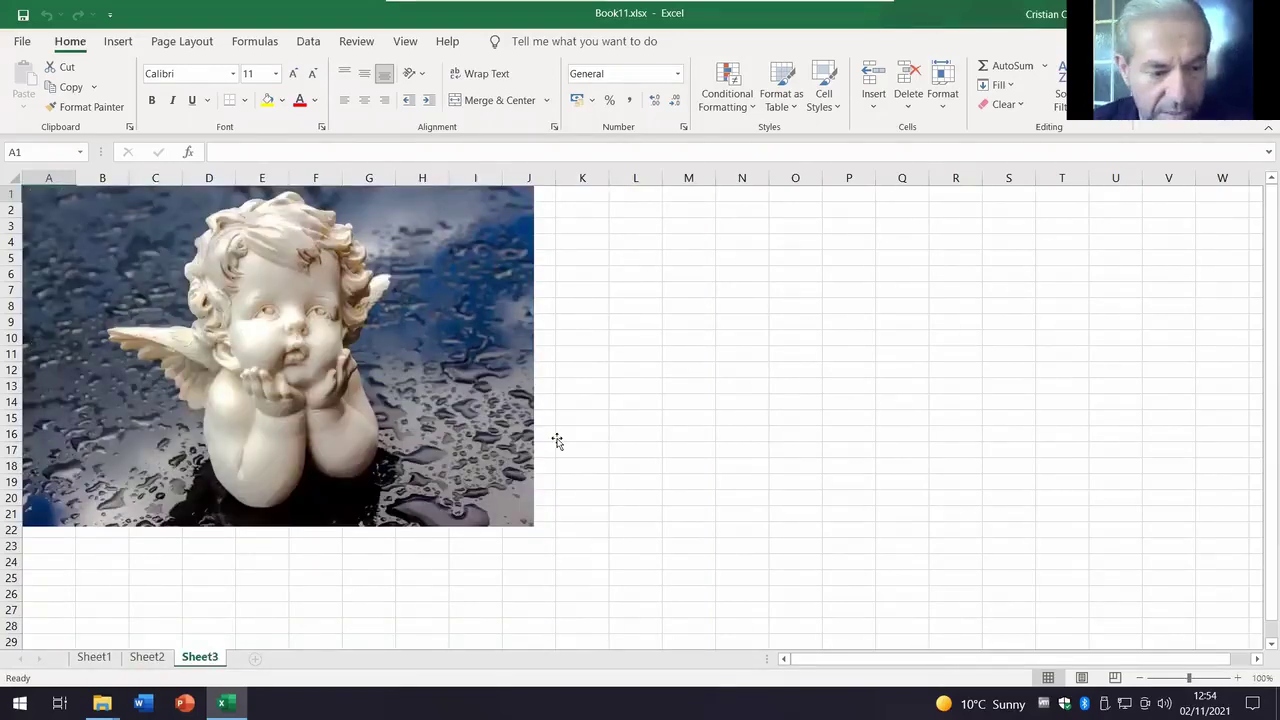
left_click(94, 658)
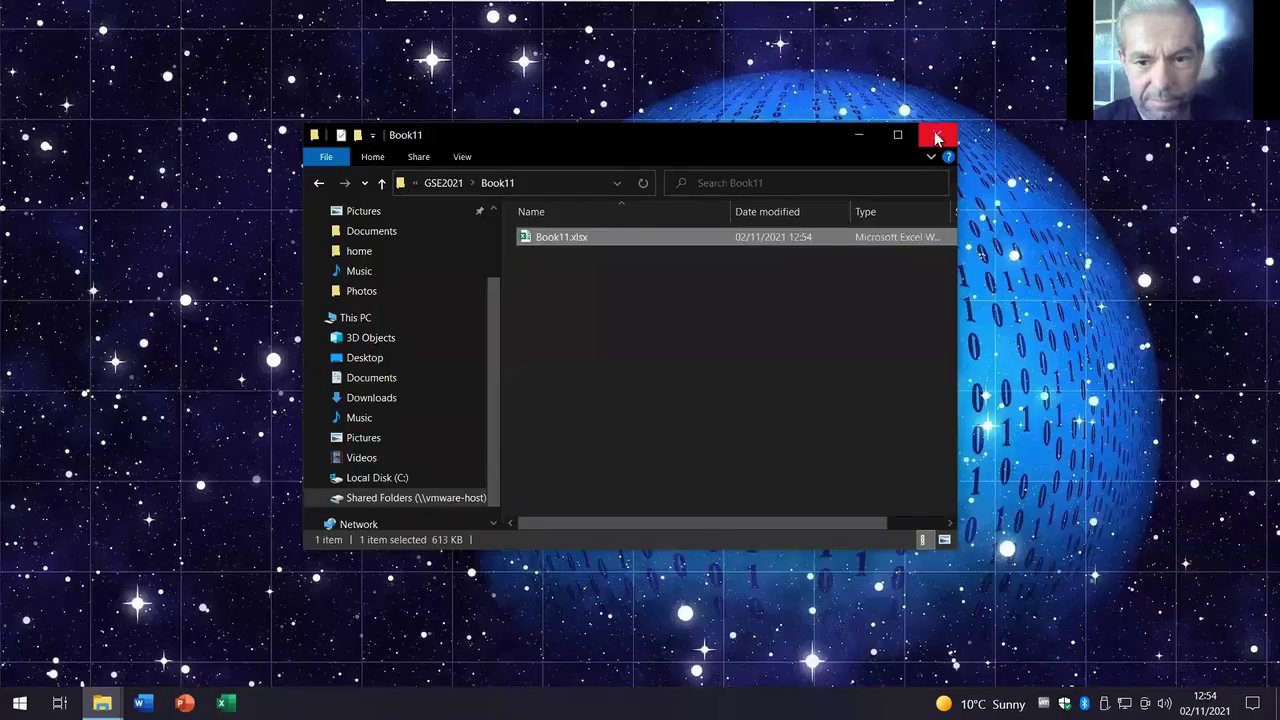
left_click(938, 132)
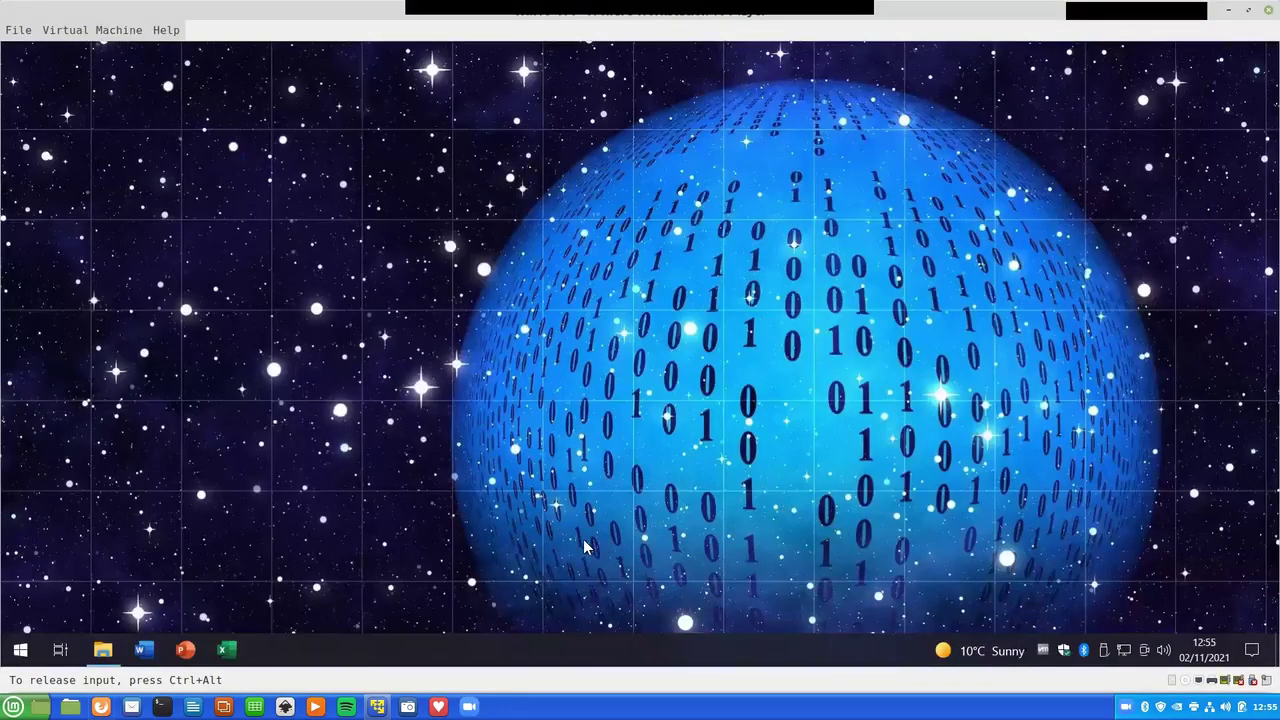
Step: Release input from the VM and advance to the binary question-mark slide
key("ctrl+alt")
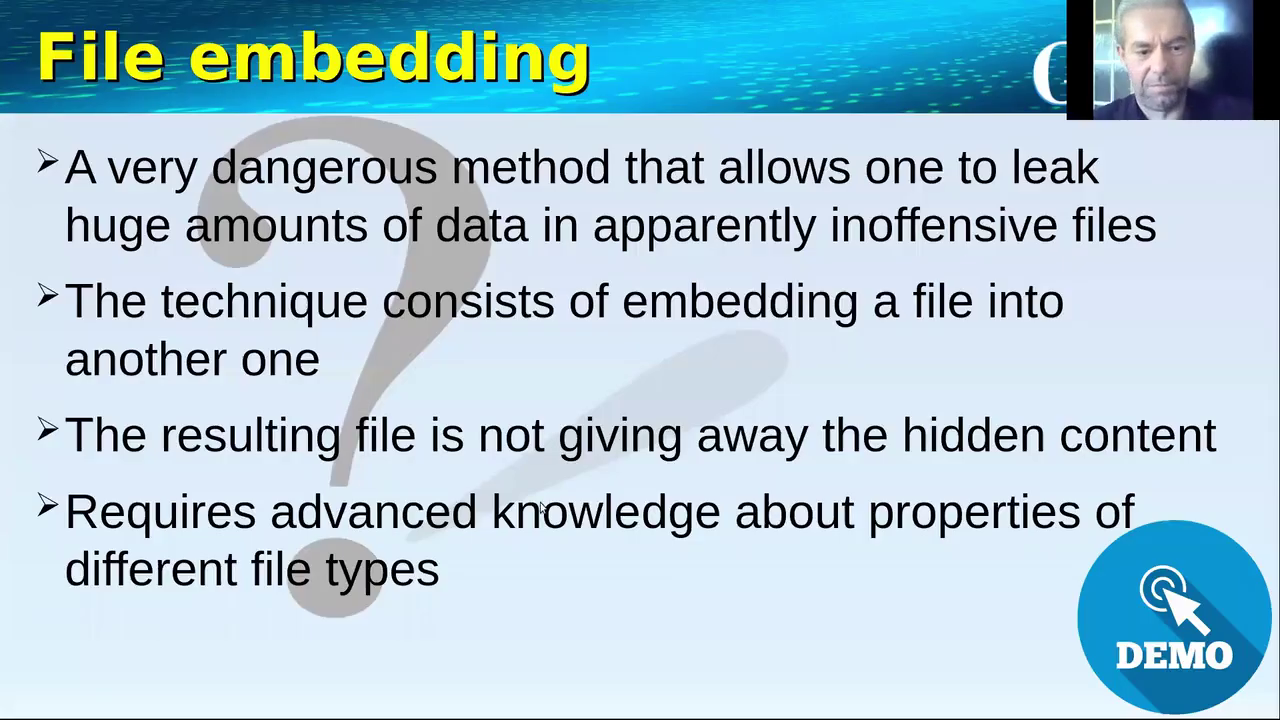
key("Right")
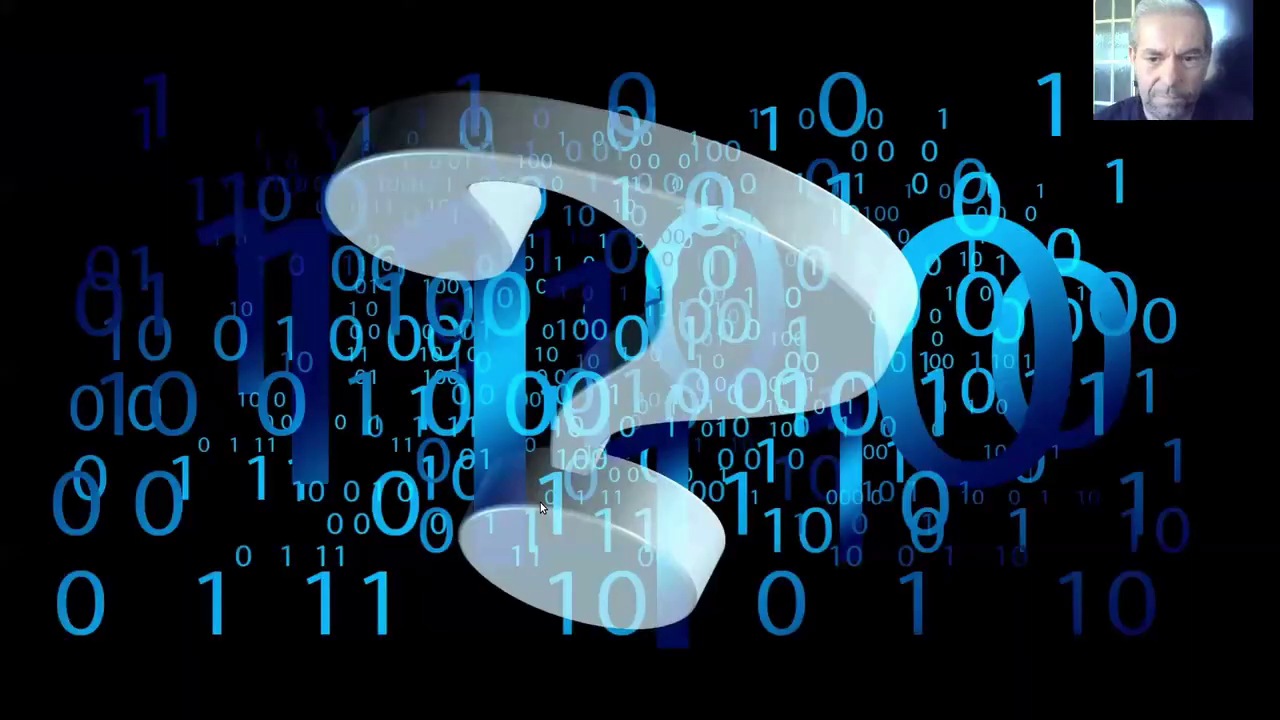